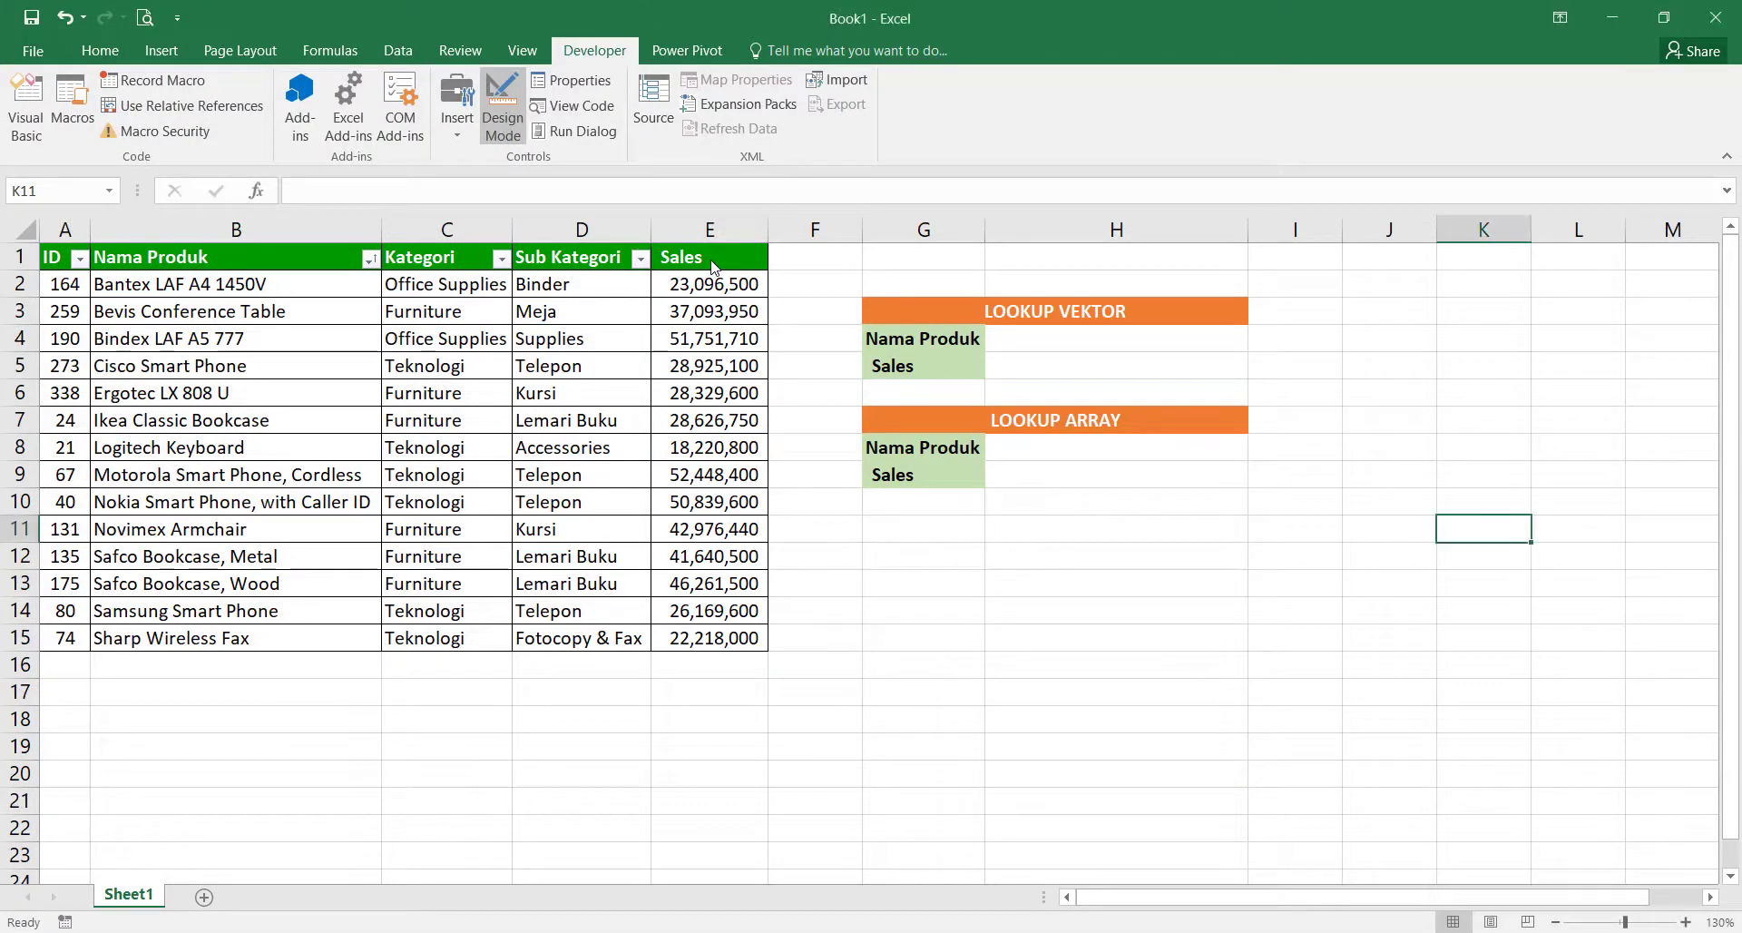
drag(712, 263, 712, 638)
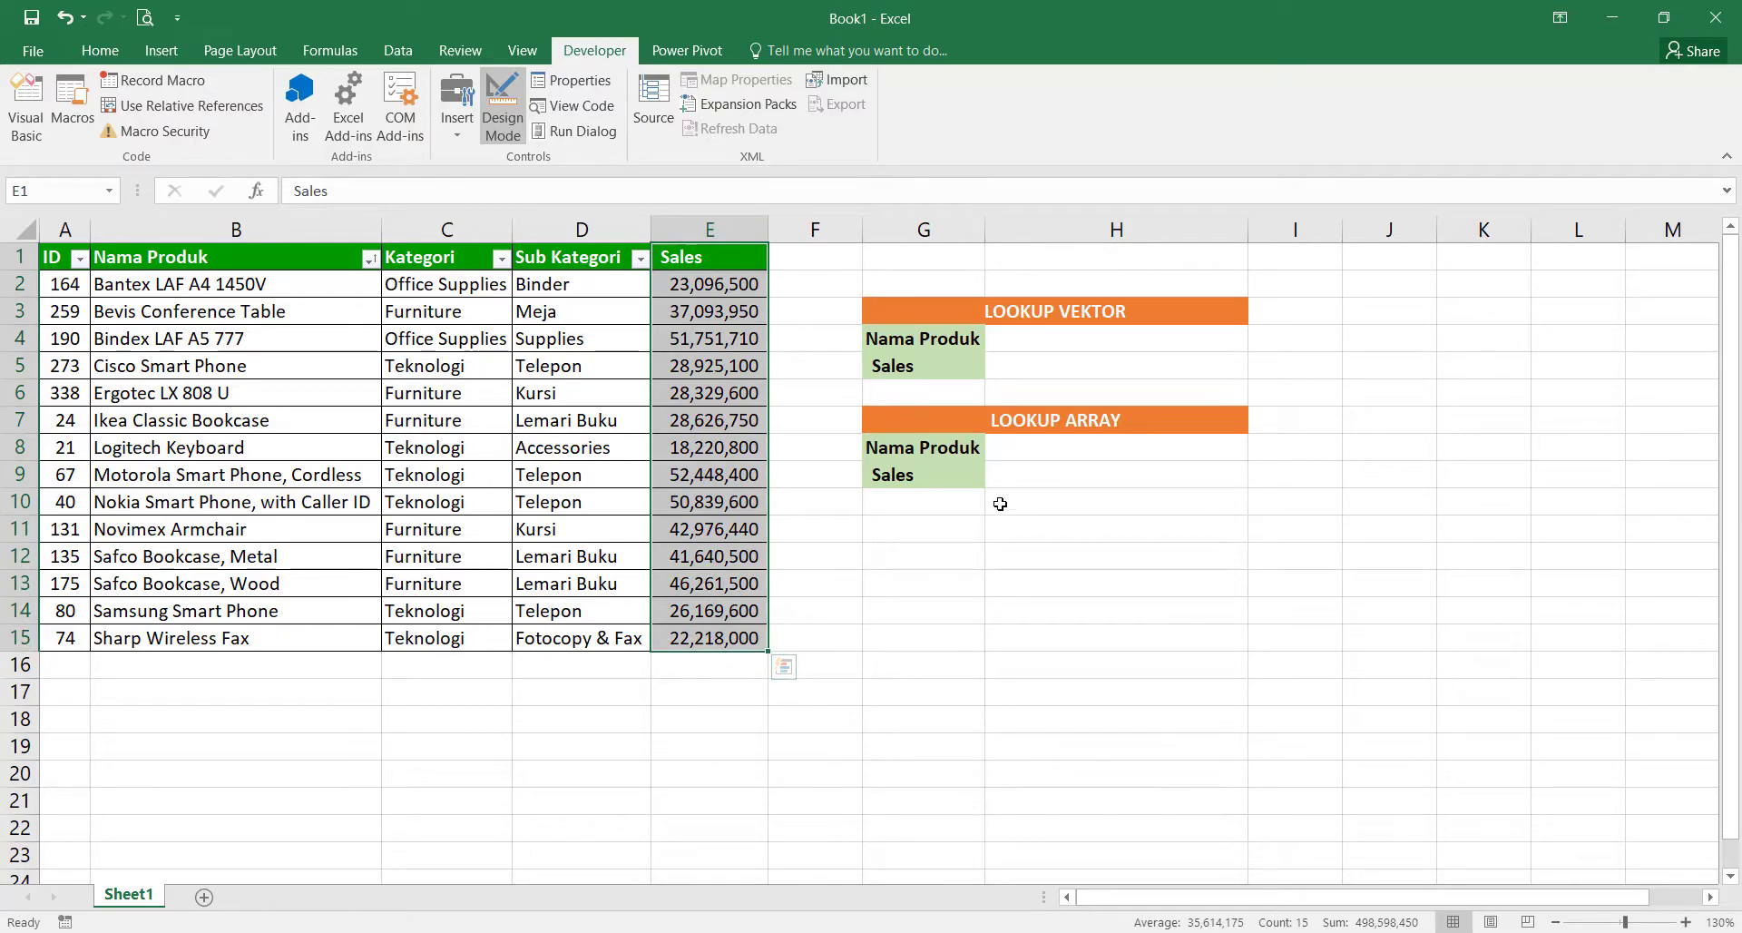
click(1030, 362)
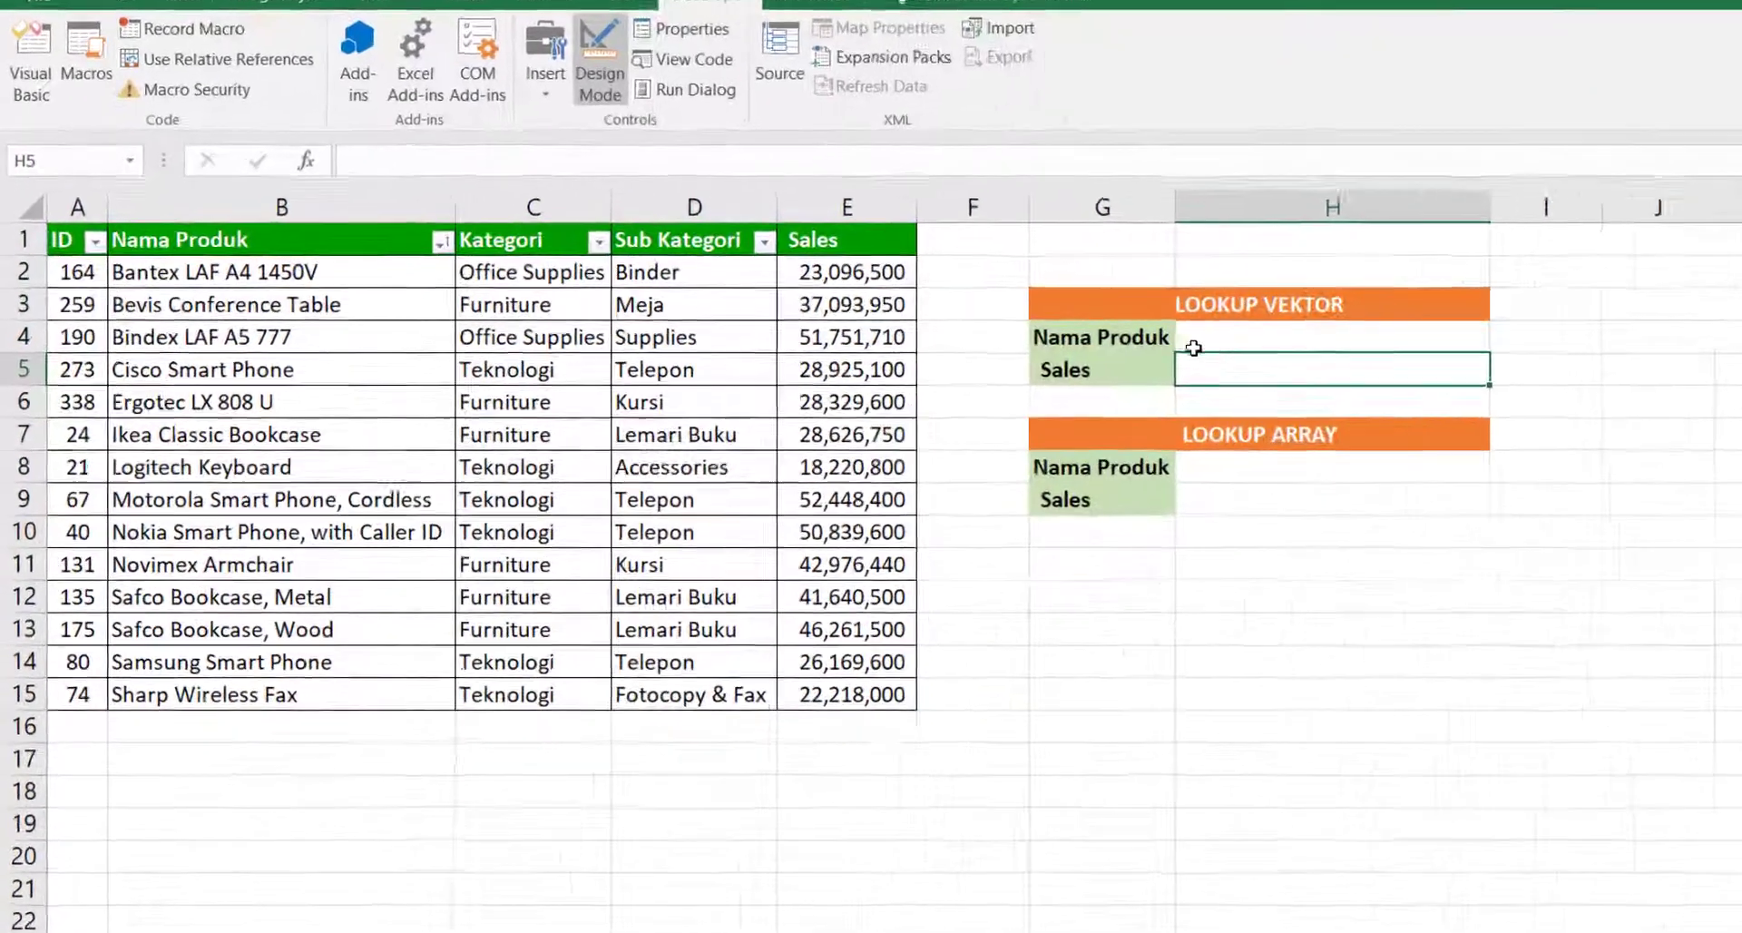
click(1100, 335)
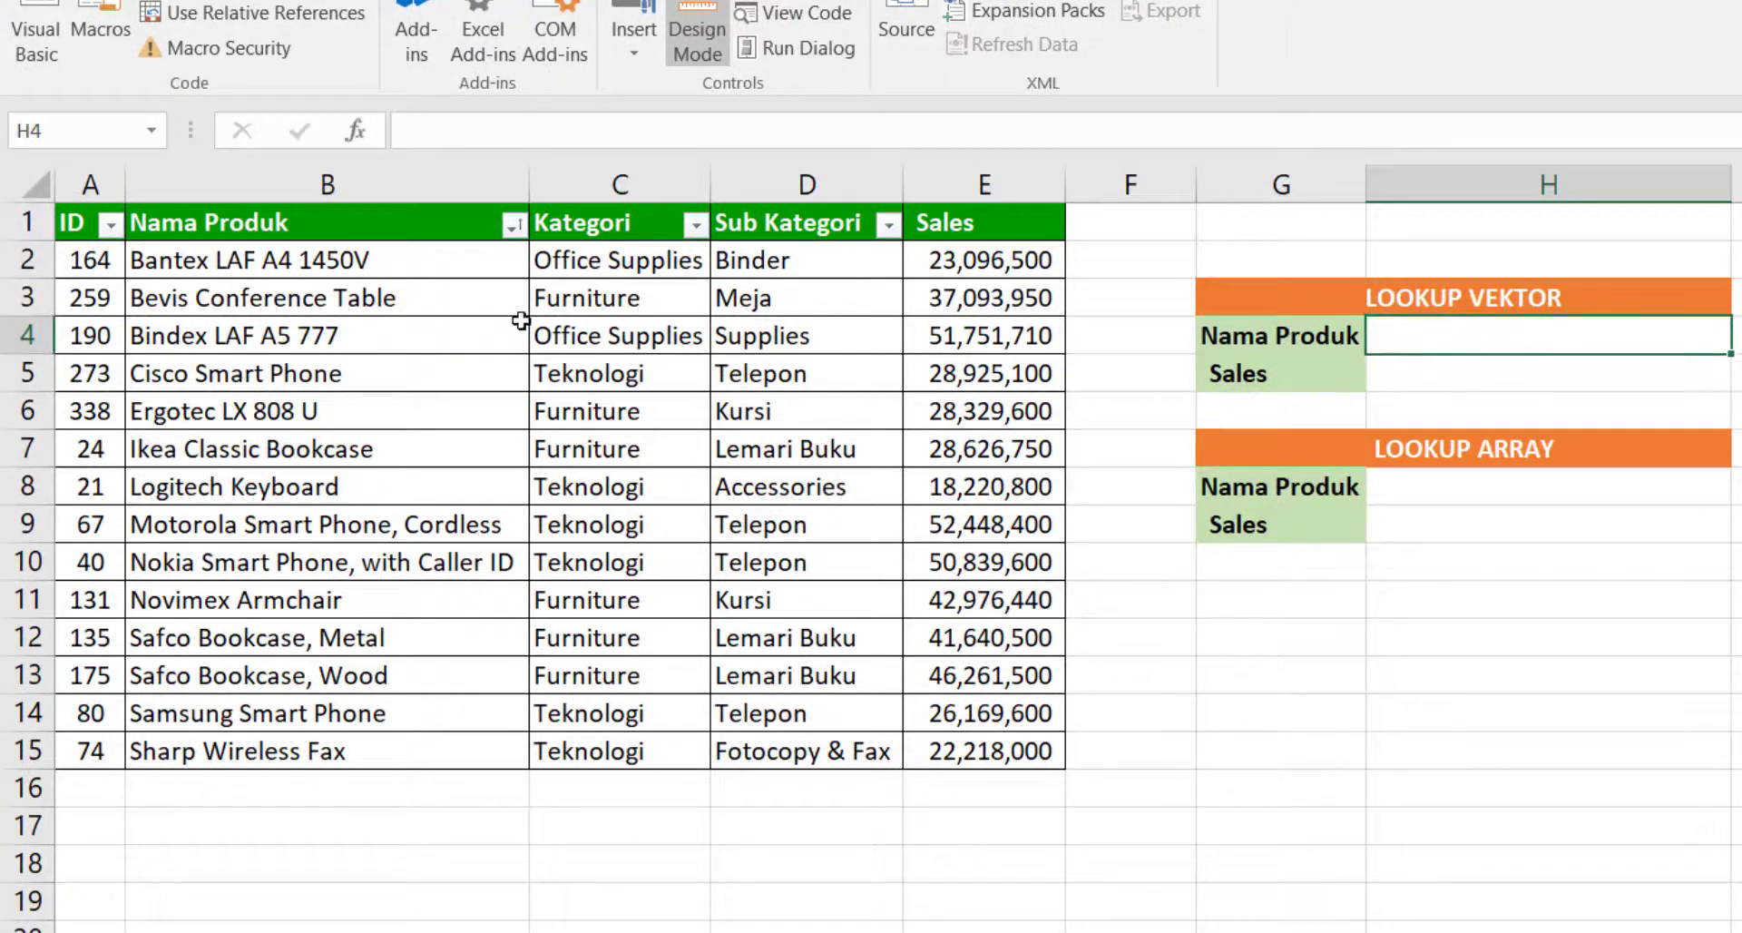
click(447, 268)
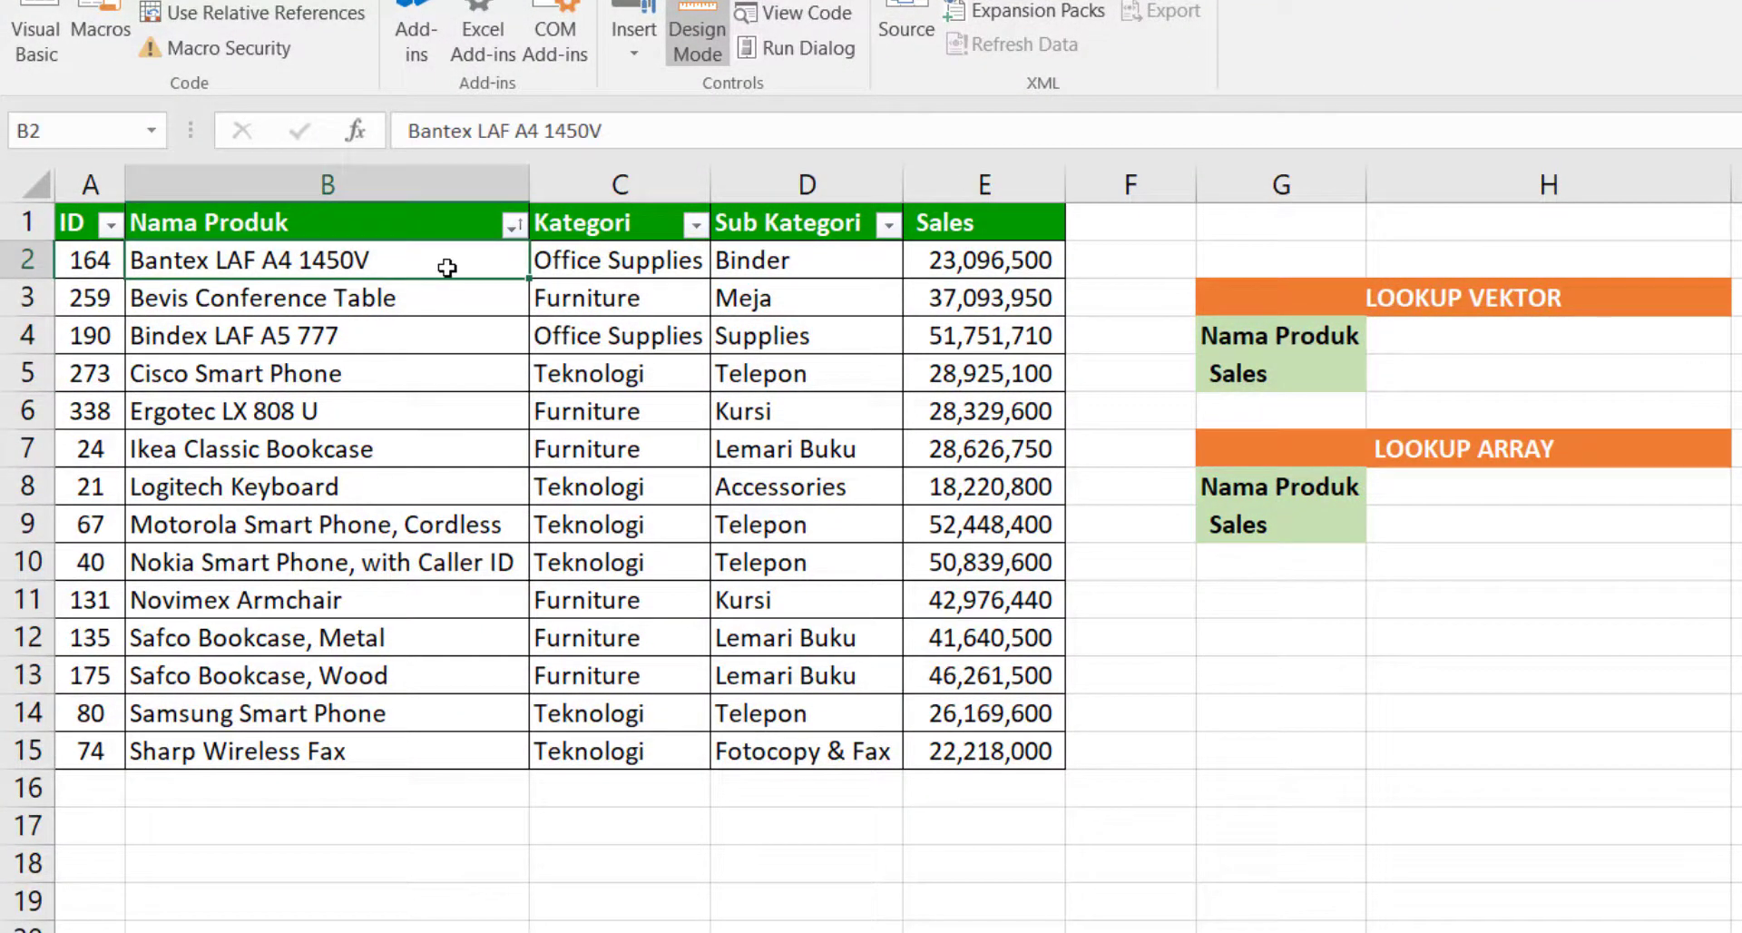
Step: Copy the product name "Safco Bookcase, Metal" from B12 into the Nama Produk cell H4 of the LOOKUP VEKTOR block
click(406, 639)
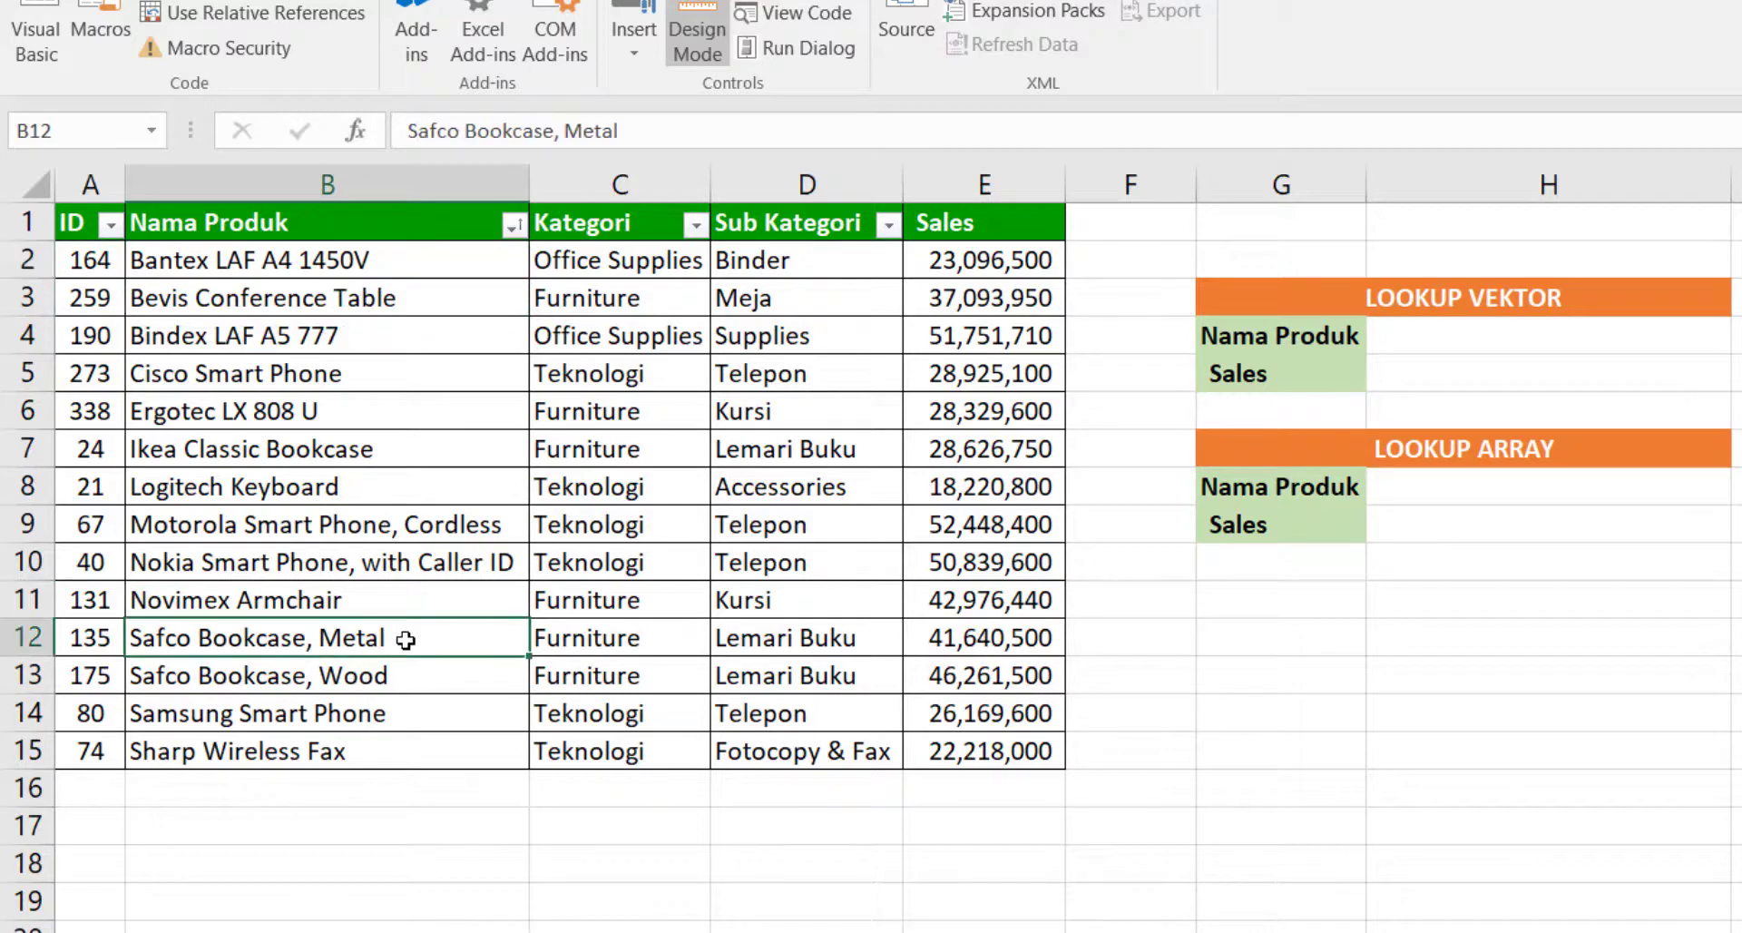
key(ctrl+c)
click(1478, 338)
key(ctrl+v)
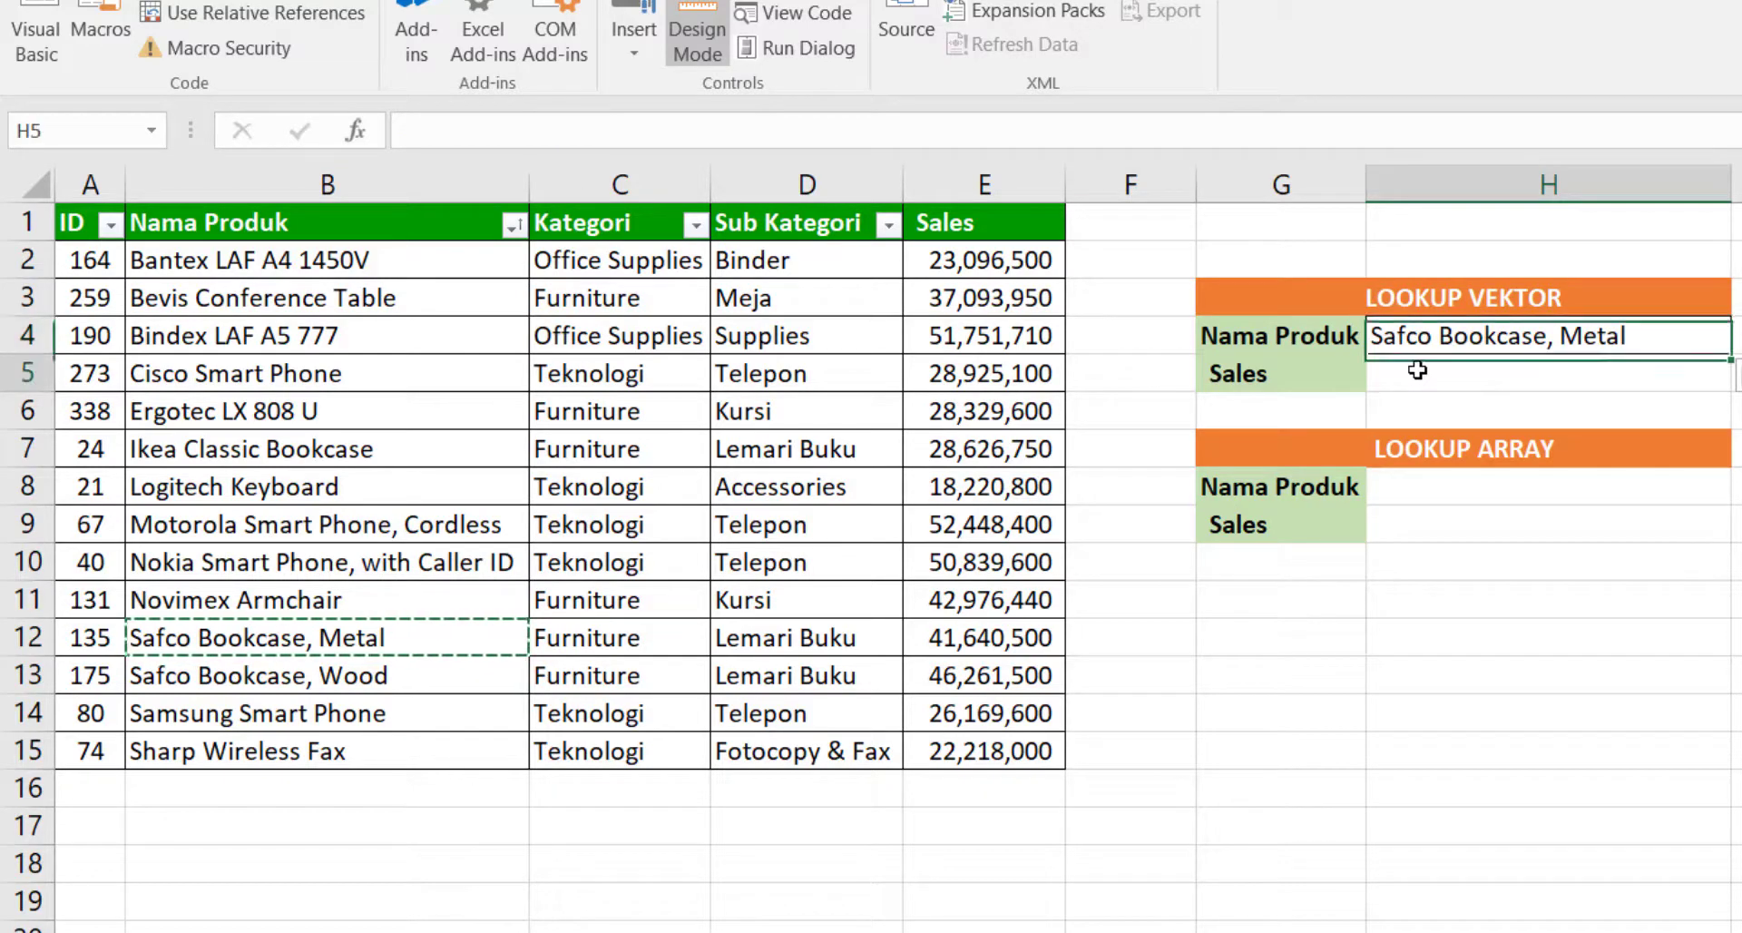
Step: Enter a vector LOOKUP formula in H5 that finds H4 in B2:B15 and returns the matching Sales value from E2:E15
click(1417, 369)
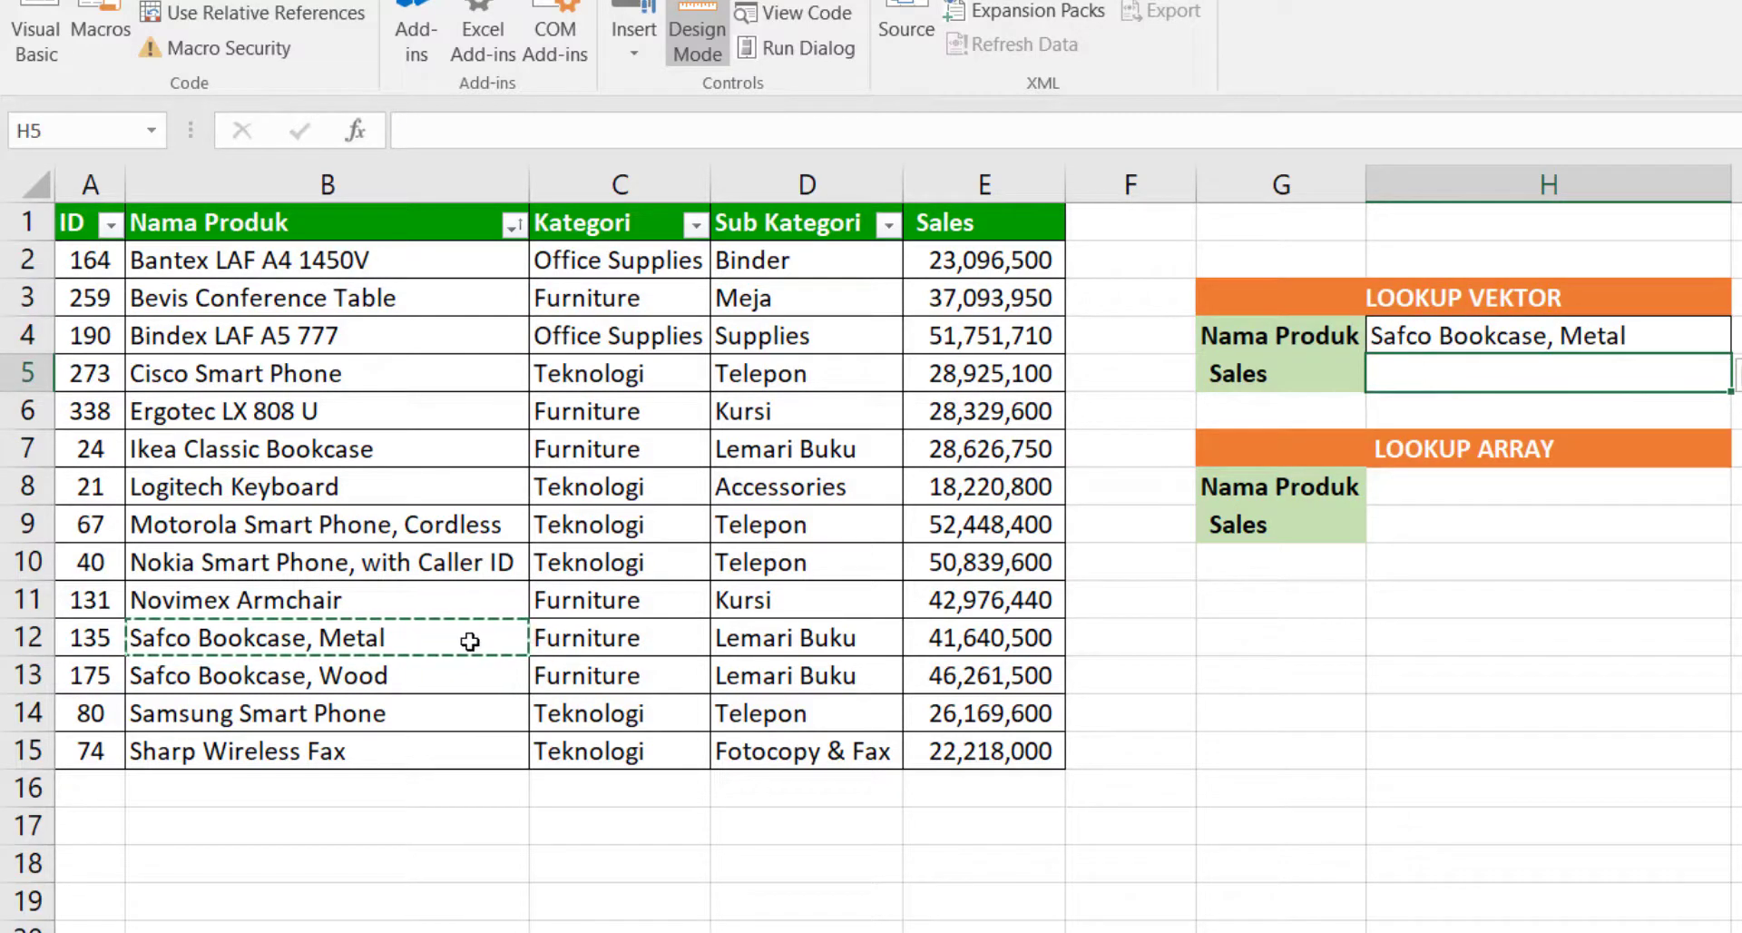
drag(470, 640, 999, 640)
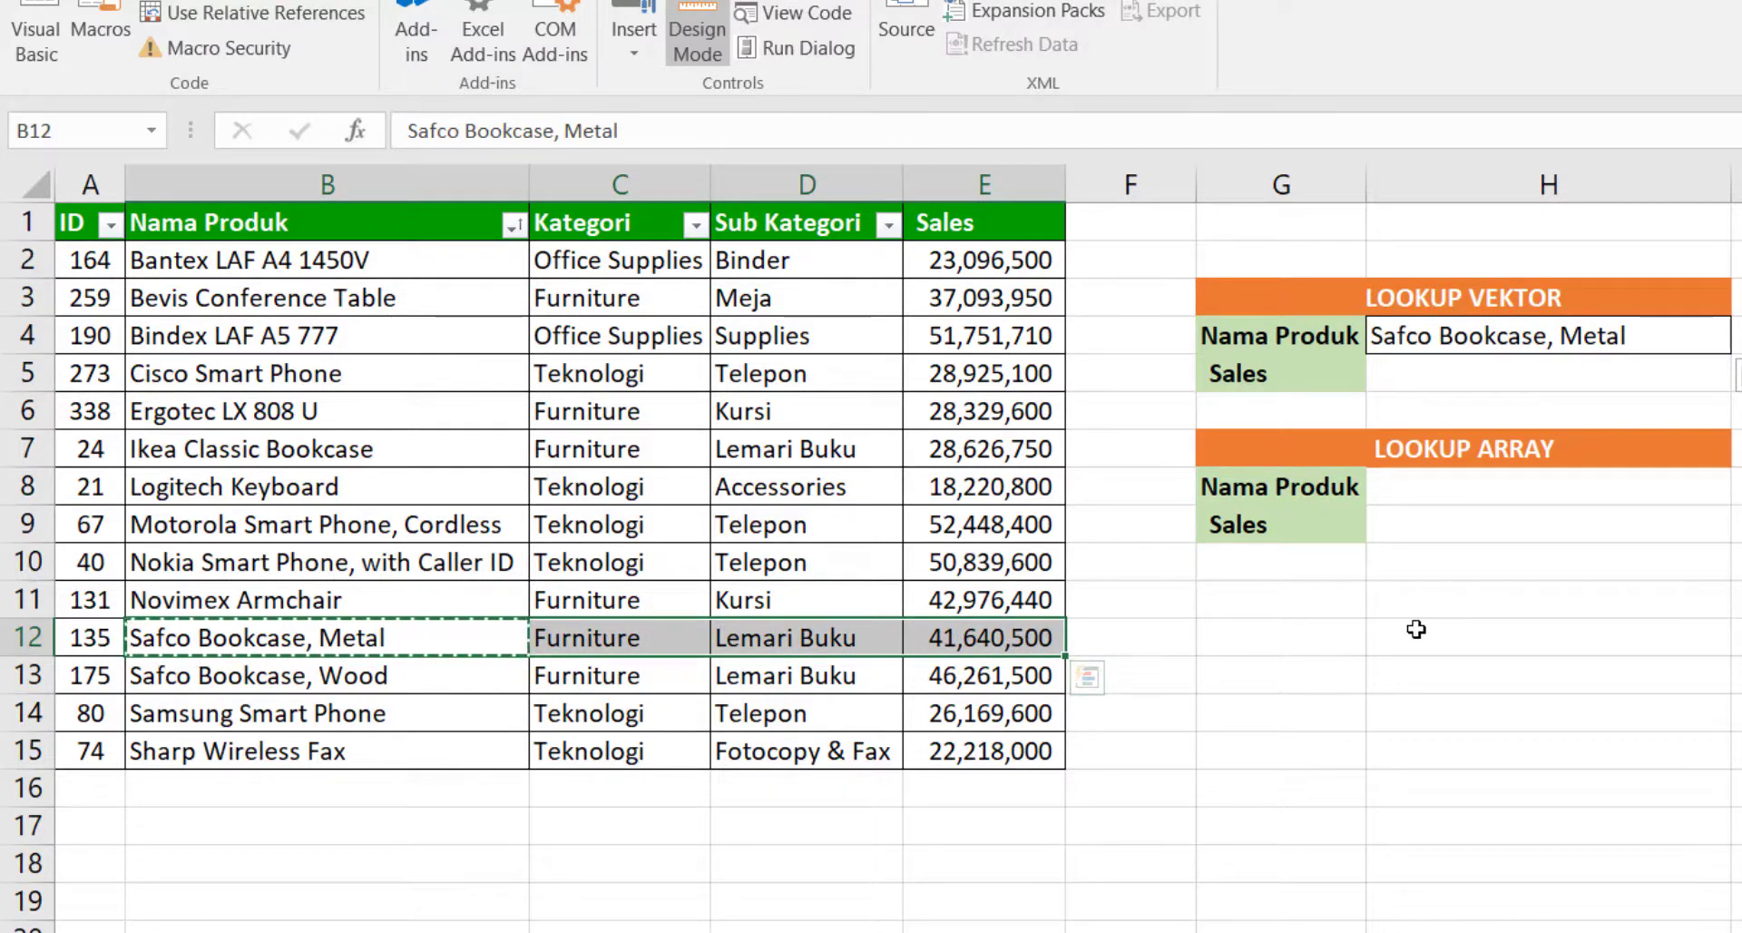
click(1491, 366)
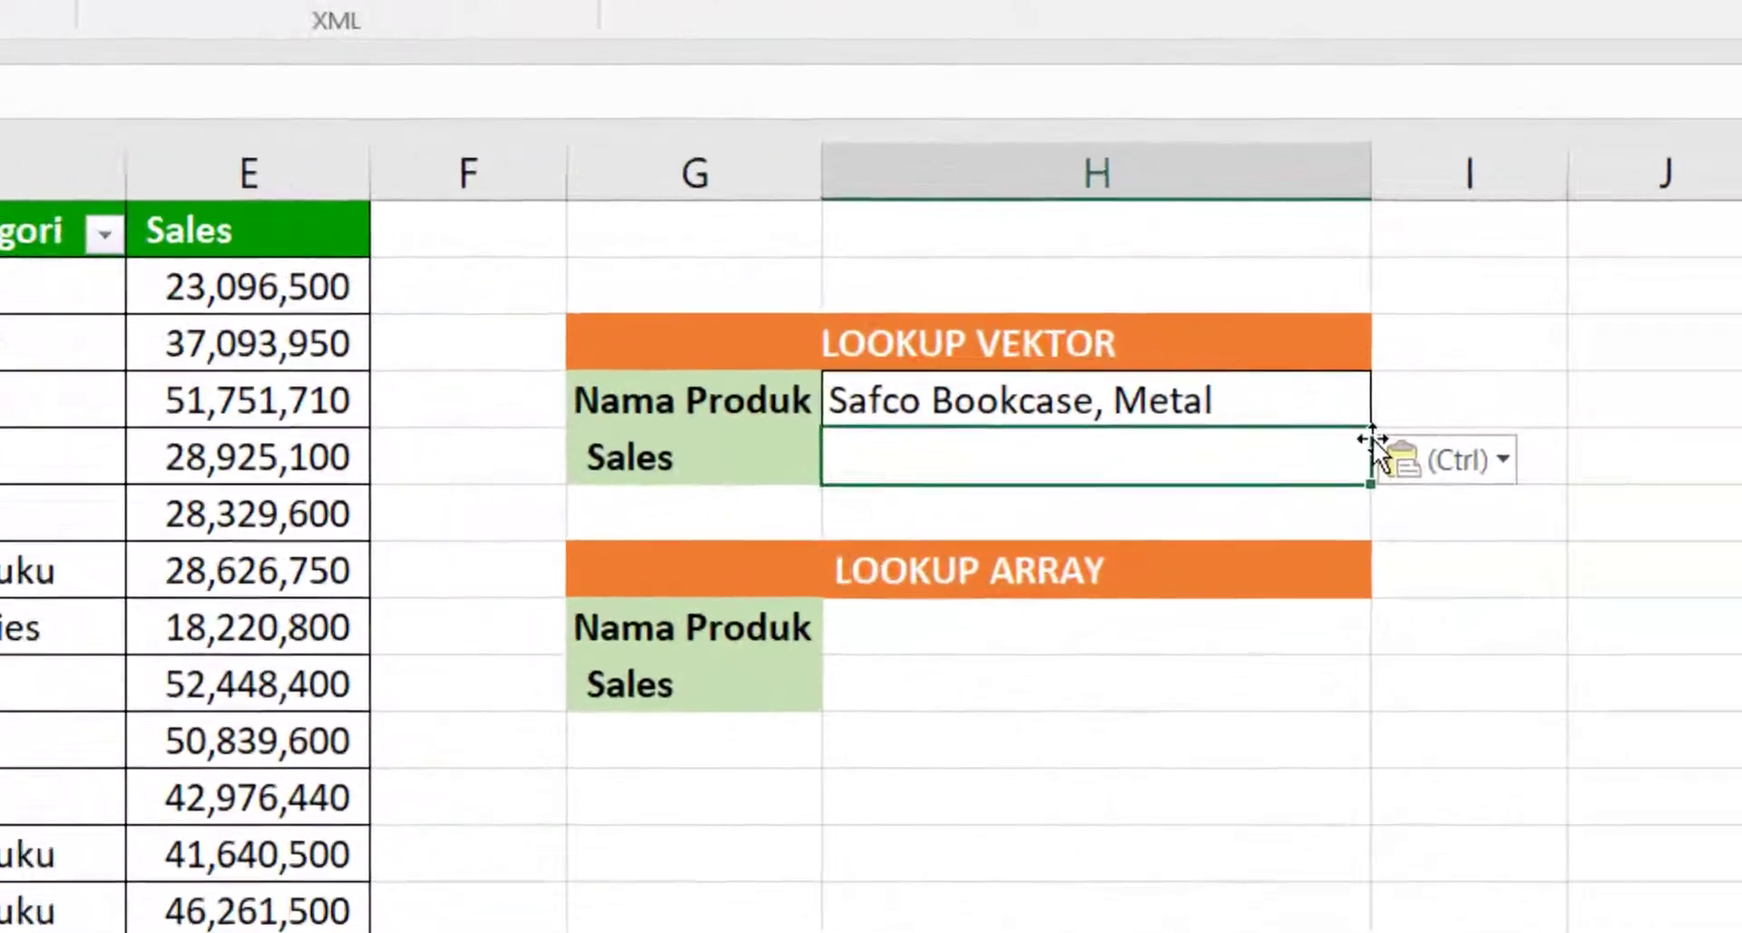
text(=LOO)
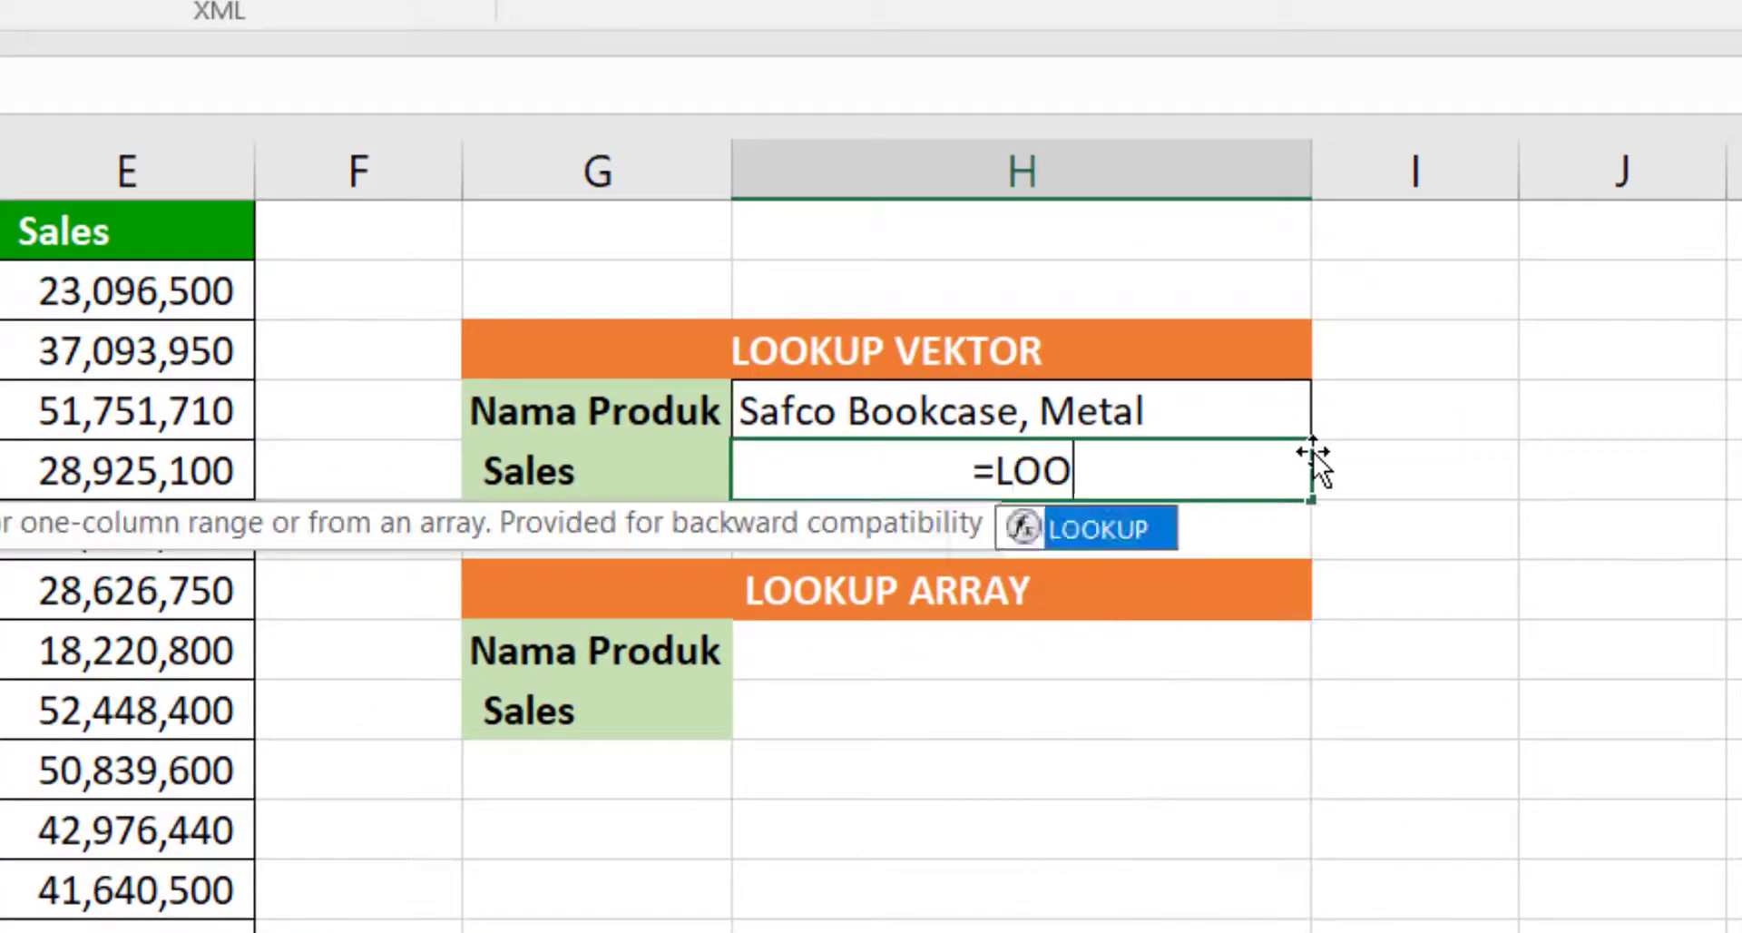
key(Tab)
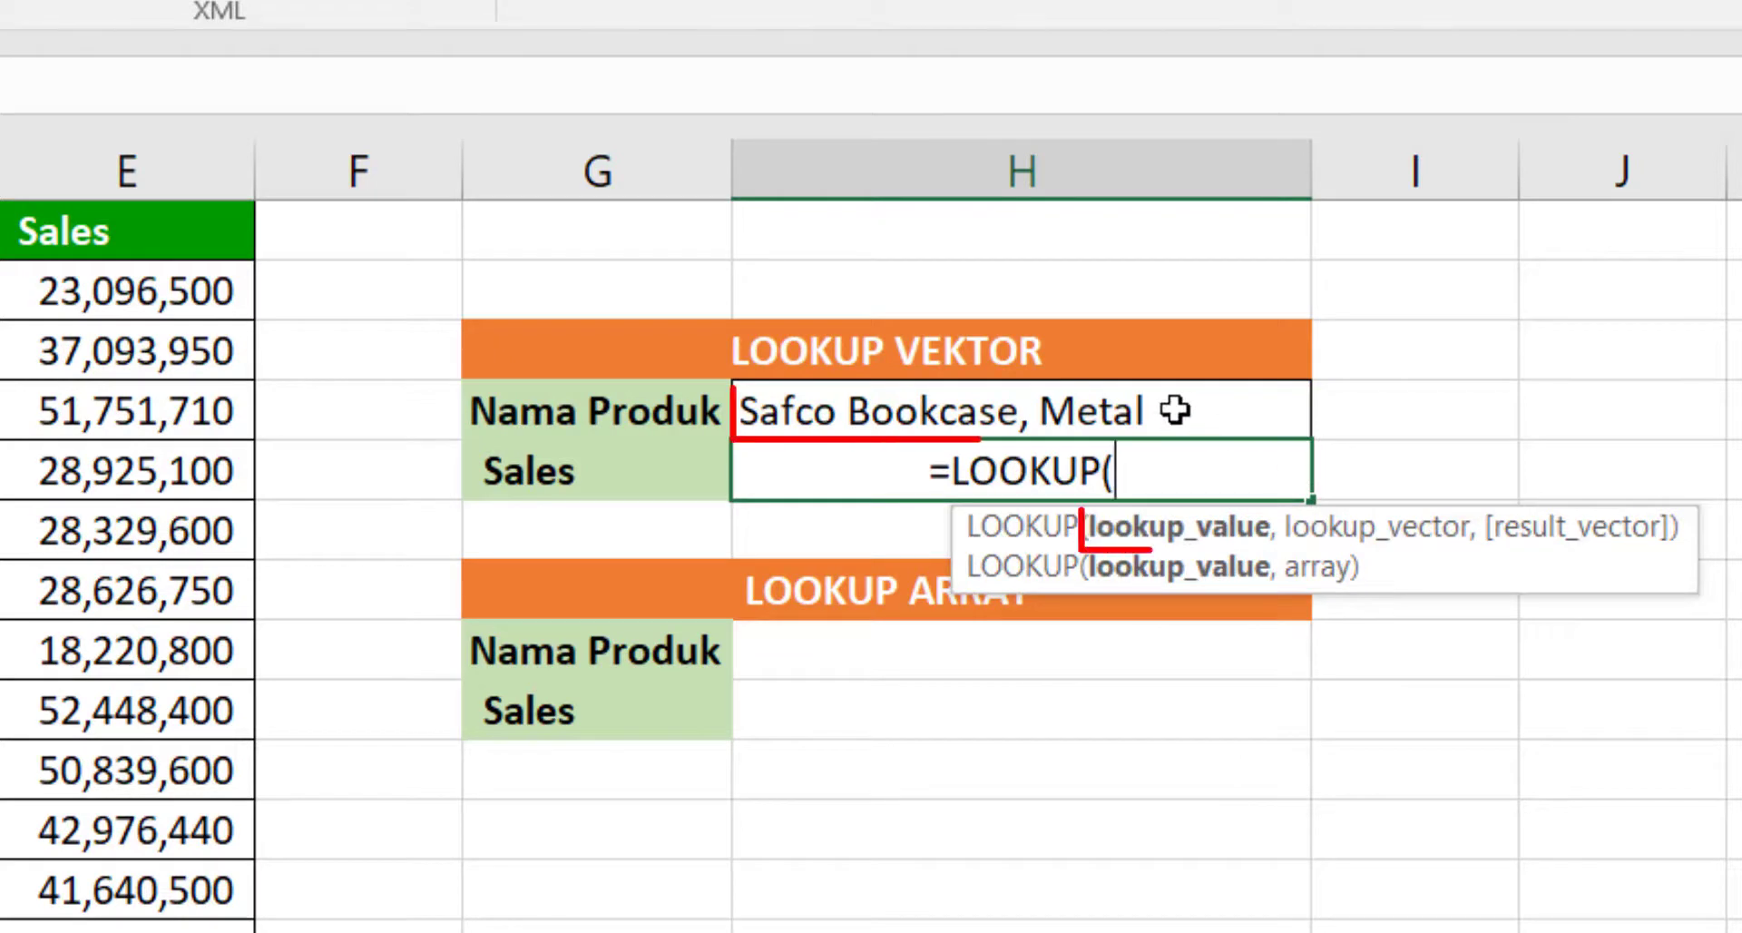
click(1173, 409)
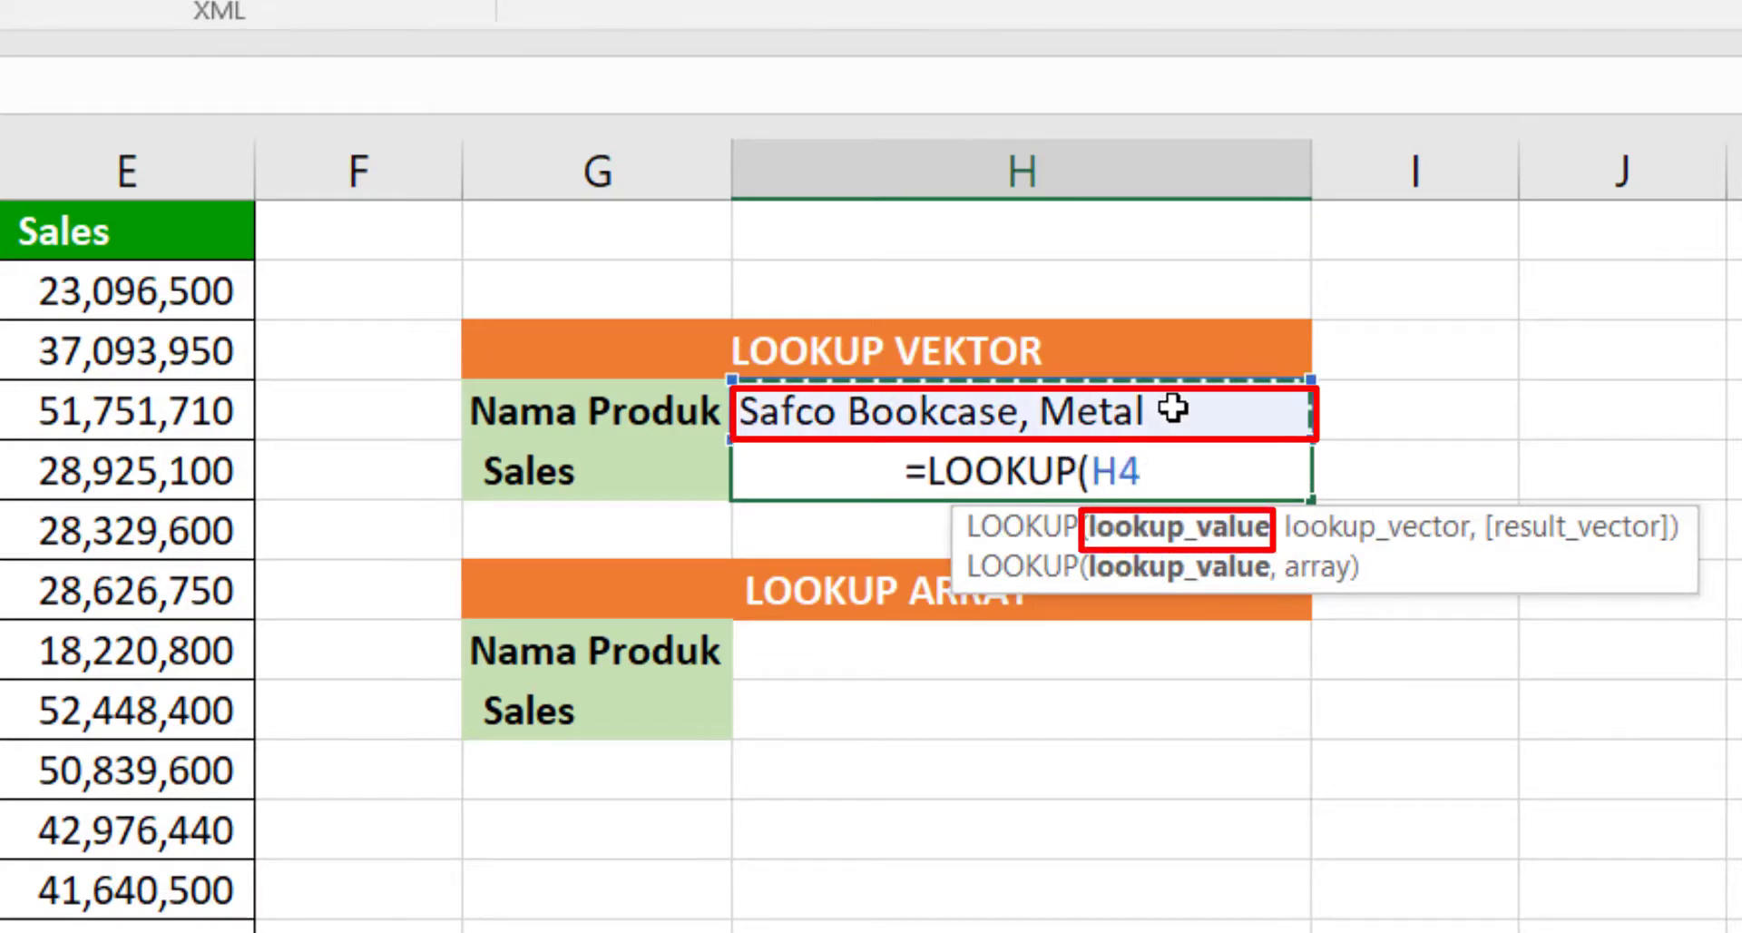
text(,)
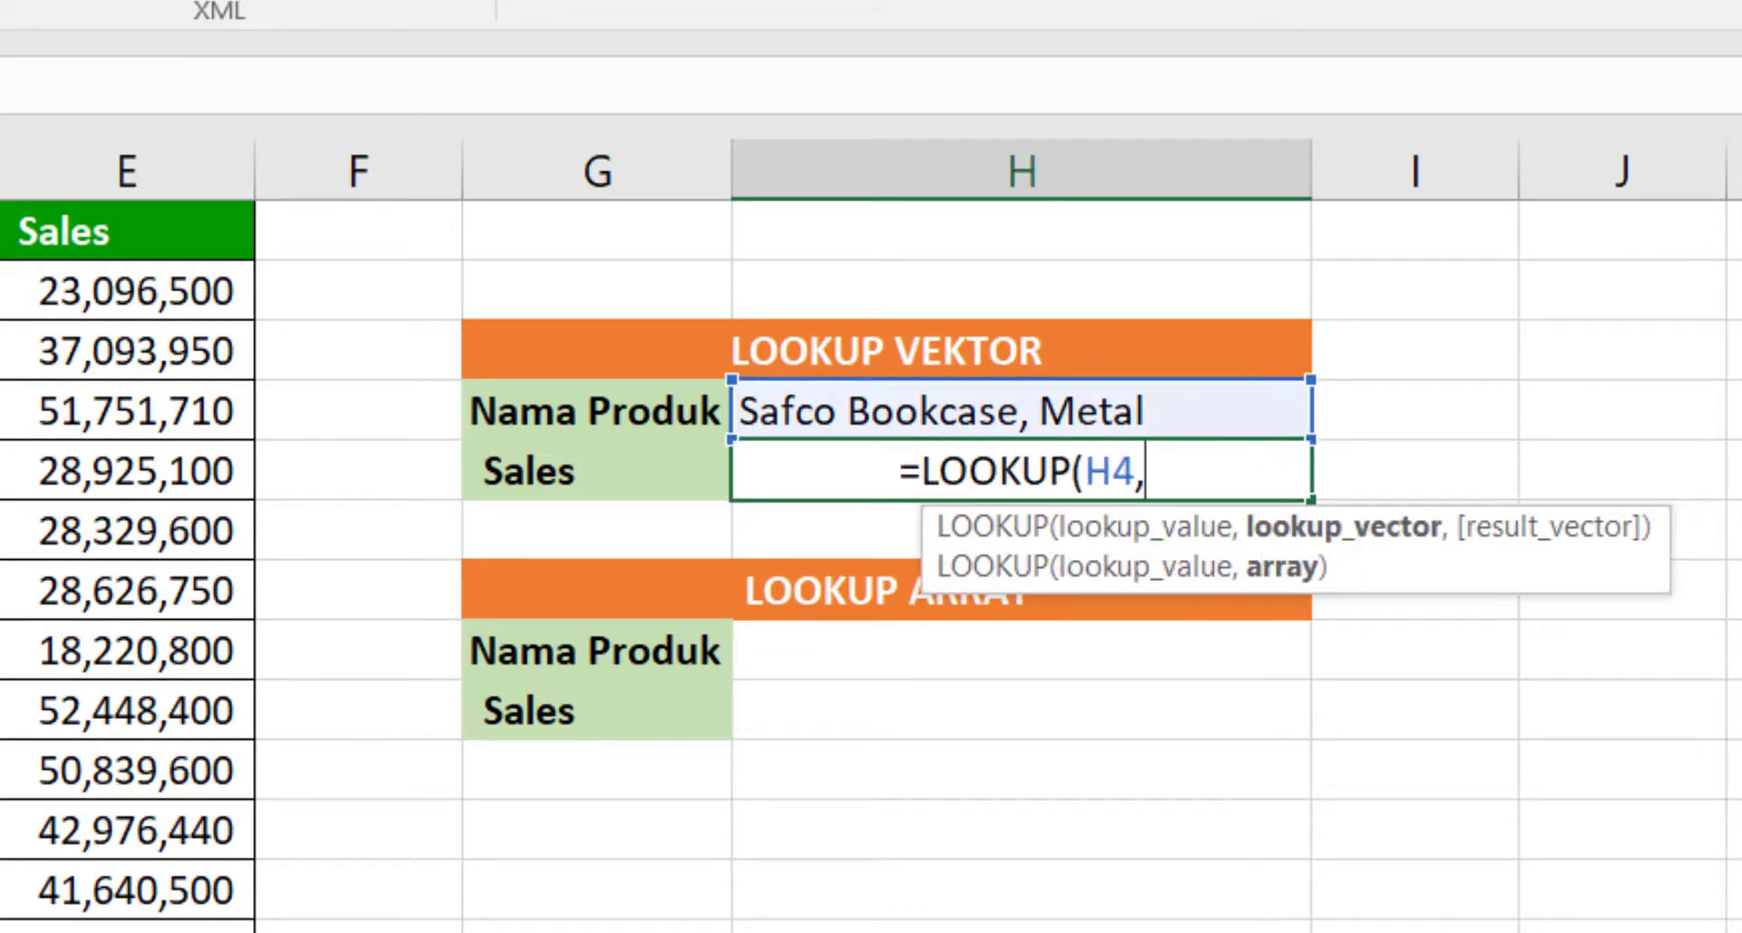
drag(236, 167, 370, 602)
text(,)
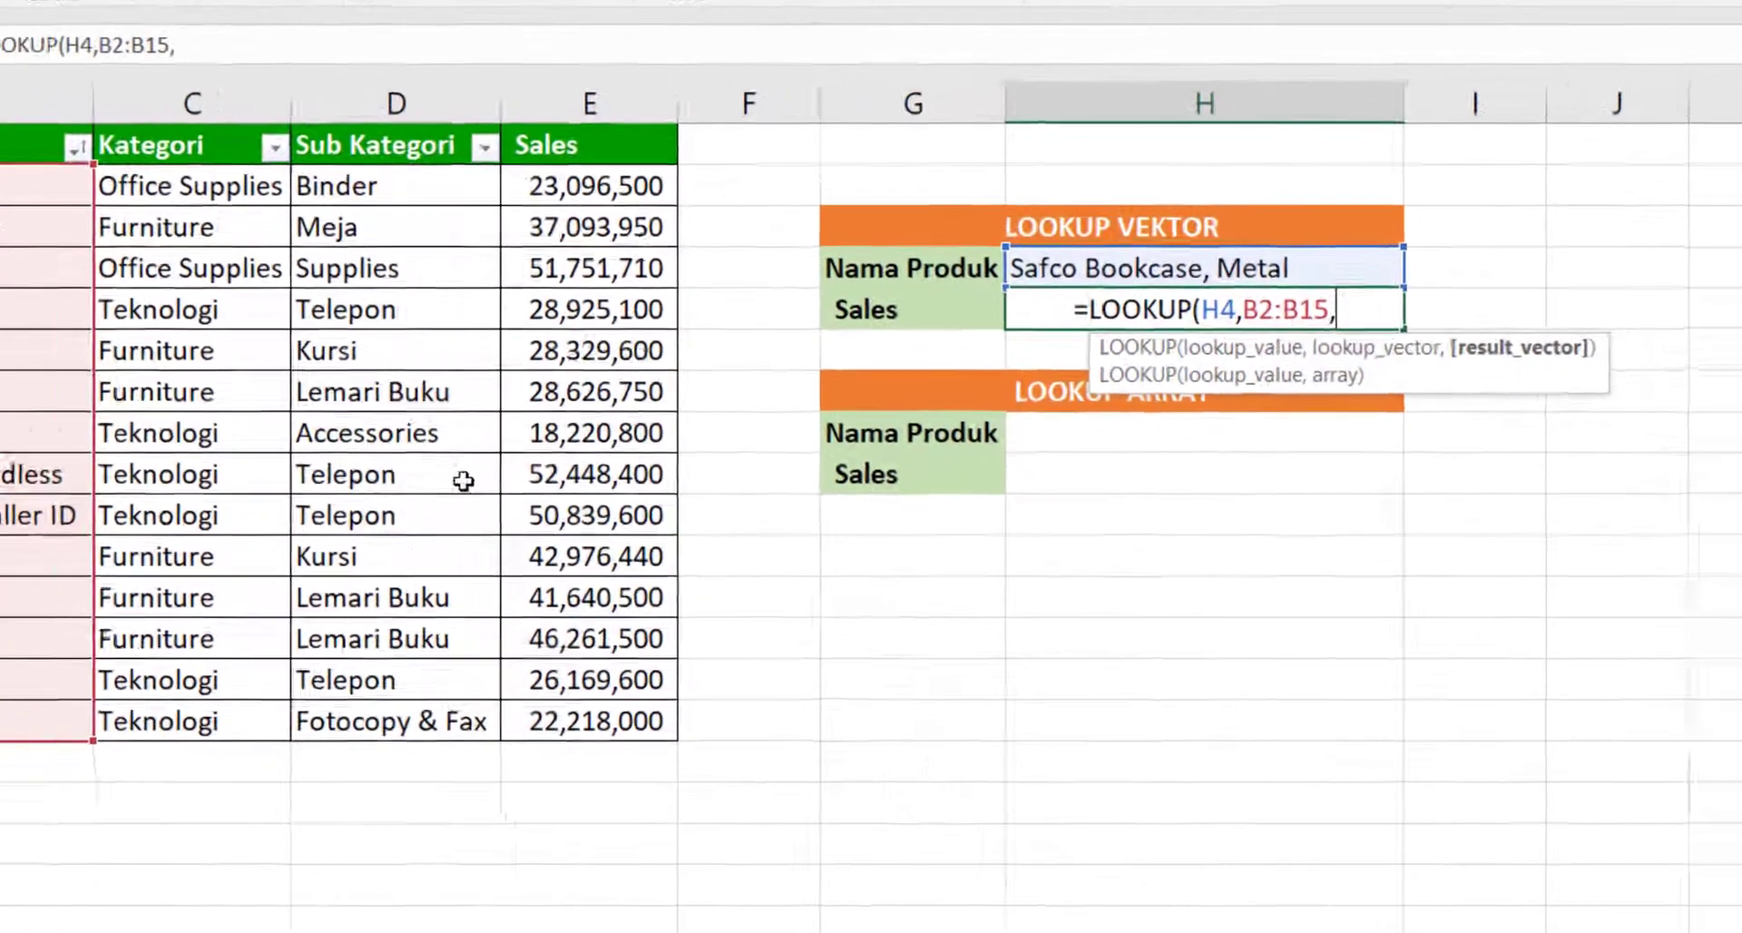
drag(572, 182, 533, 737)
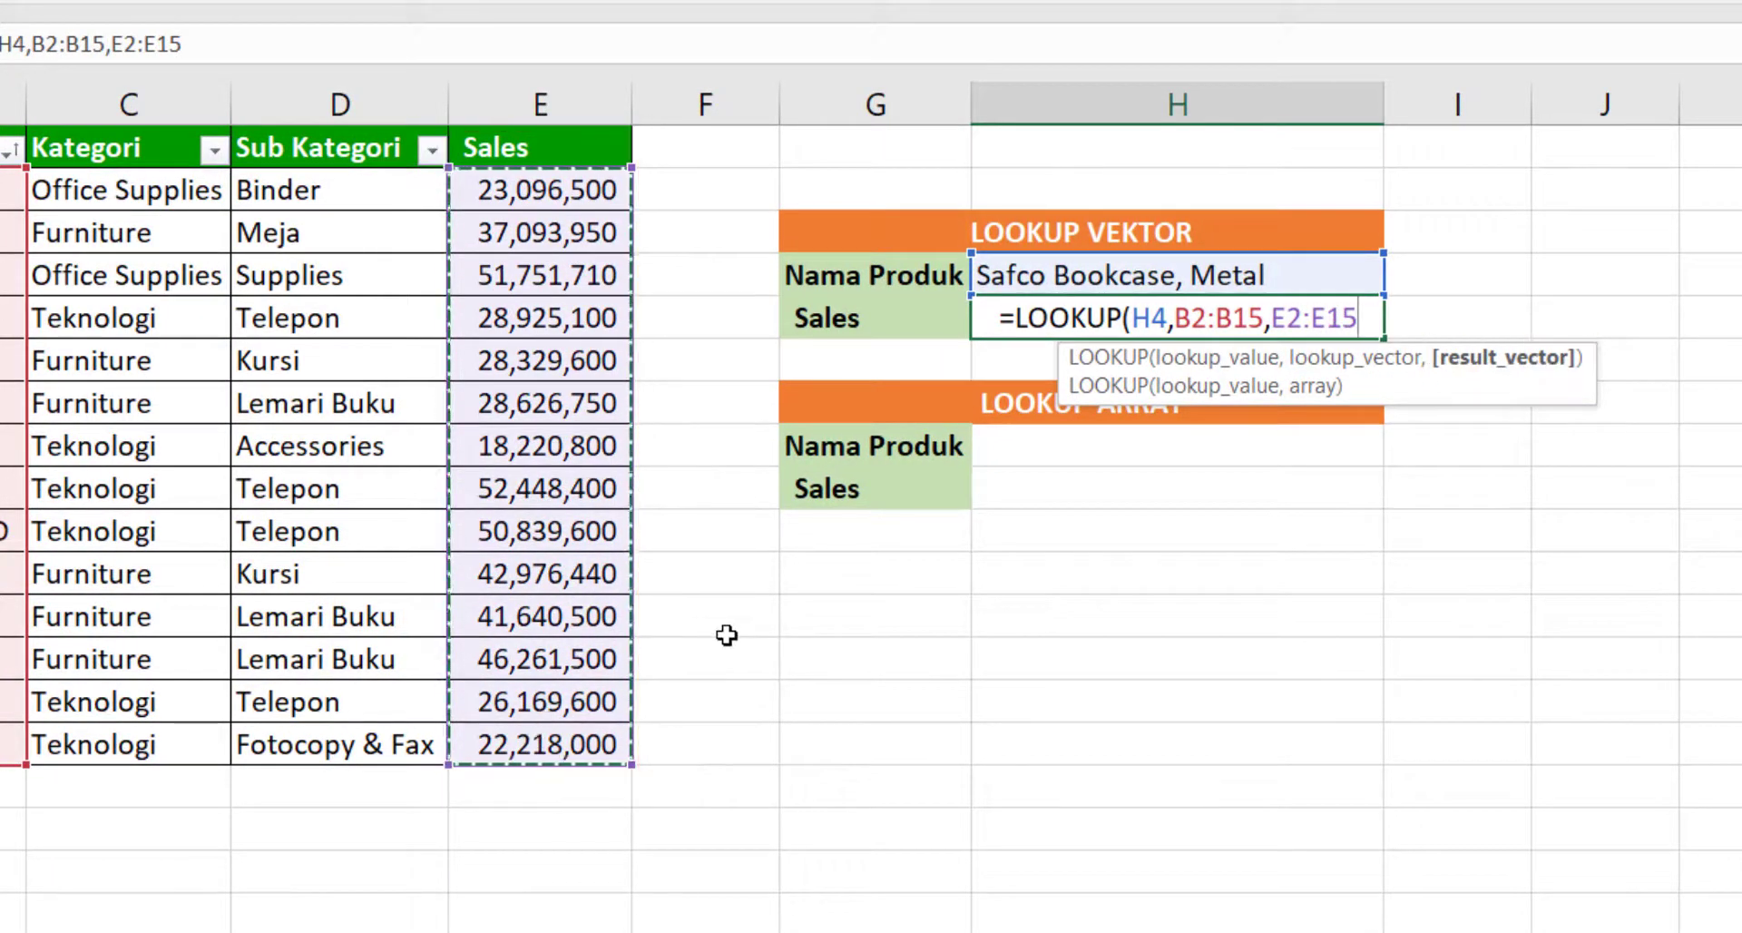
key(Return)
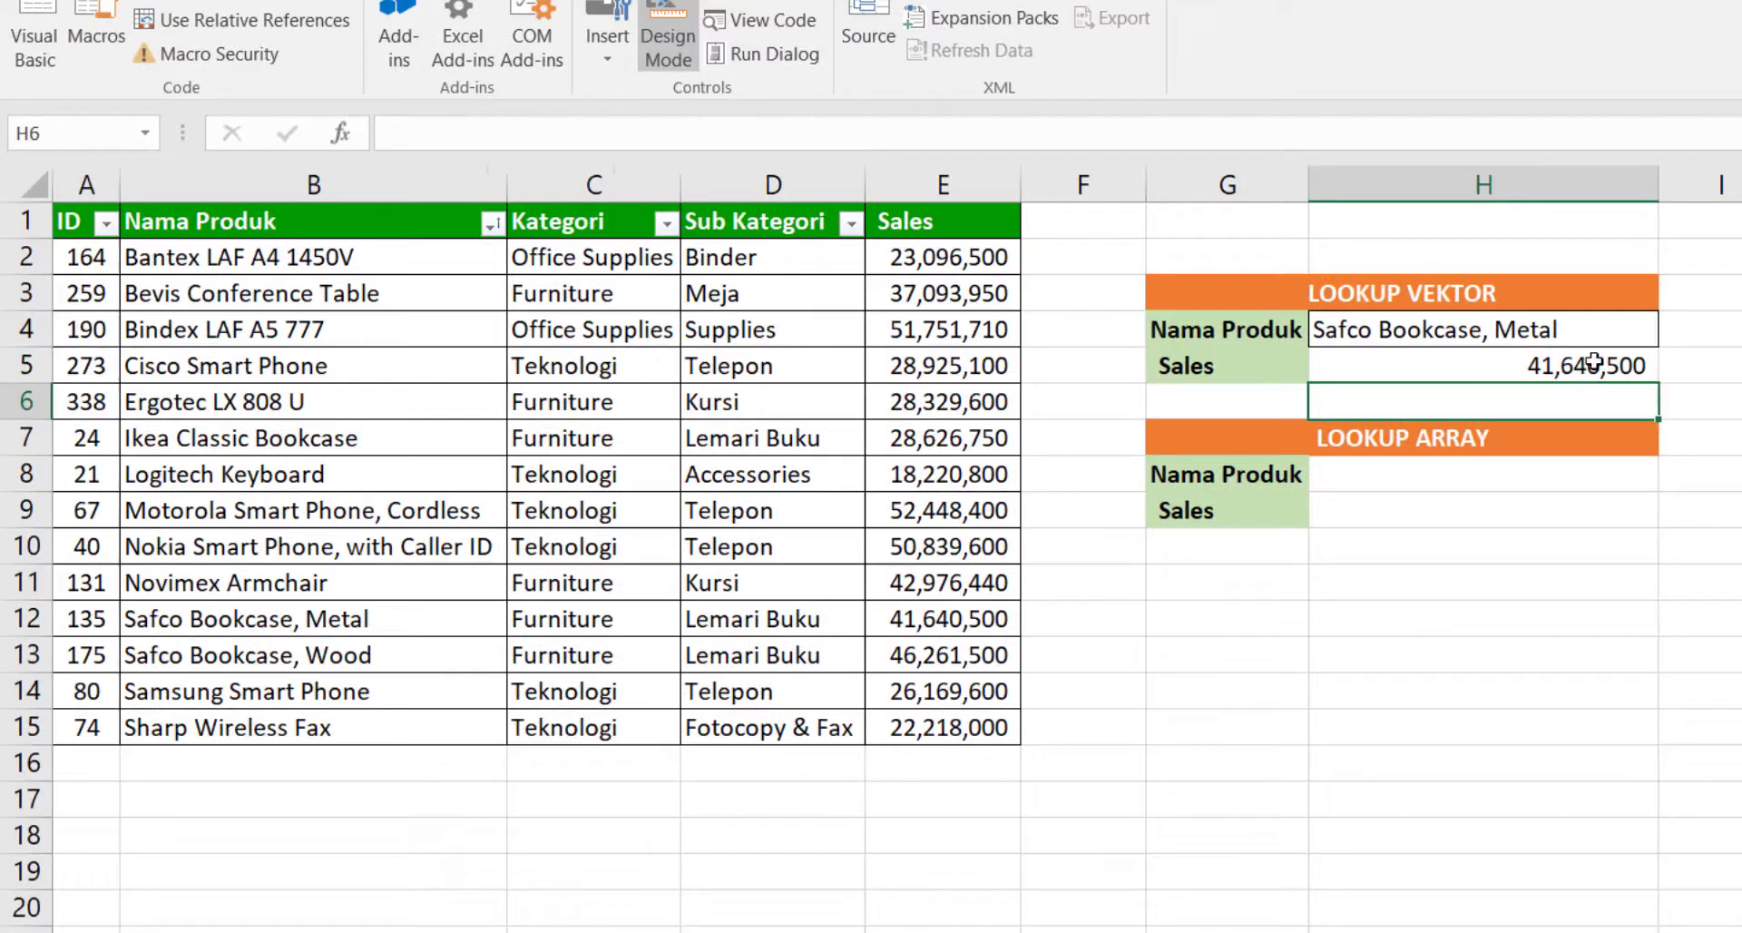
click(1307, 315)
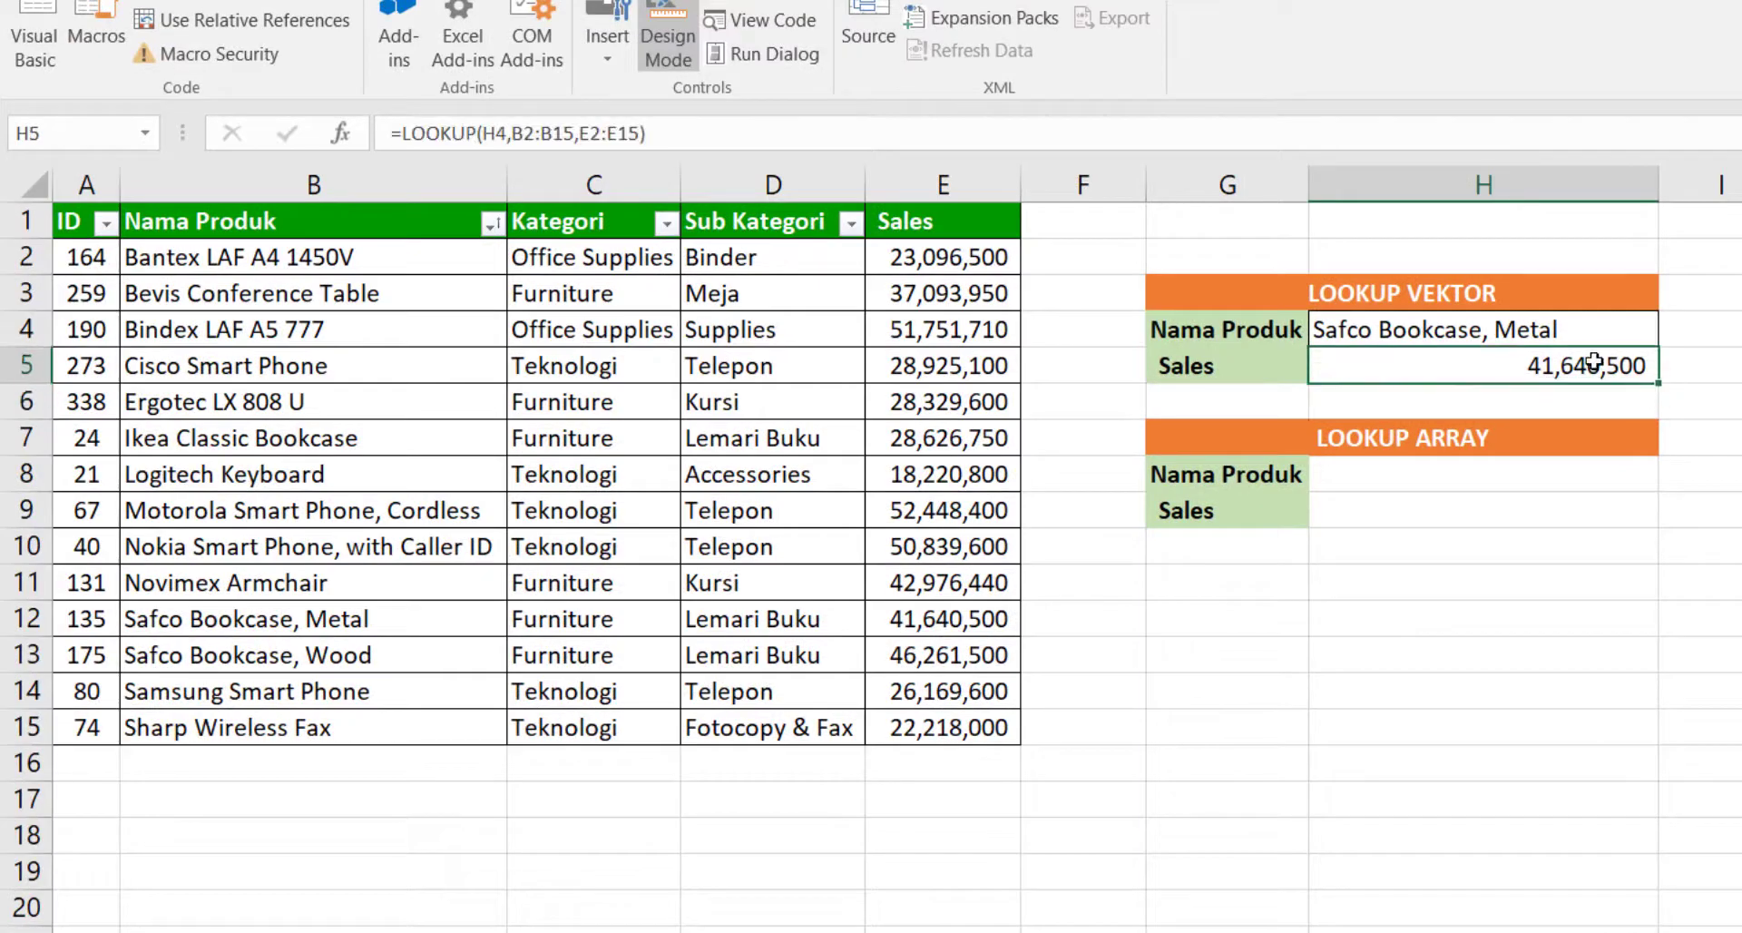
Step: Draw an ActiveX combo box about 22 pt high below the LOOKUP ARRAY block, spanning columns G and H
click(366, 438)
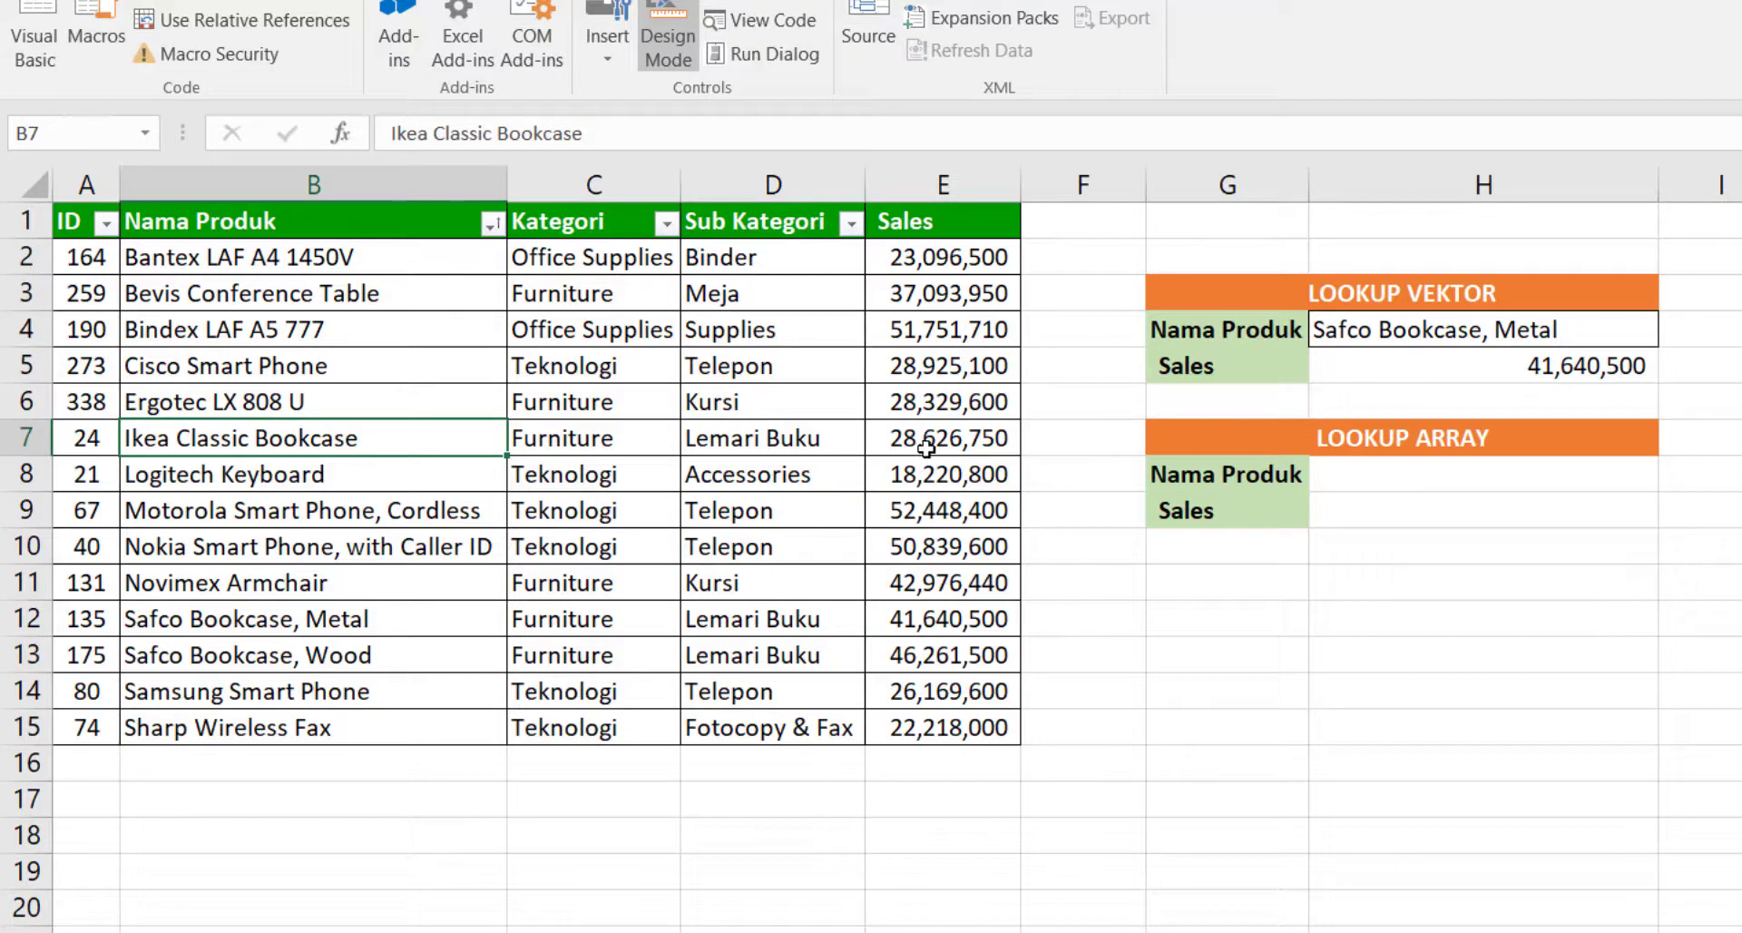
click(1546, 334)
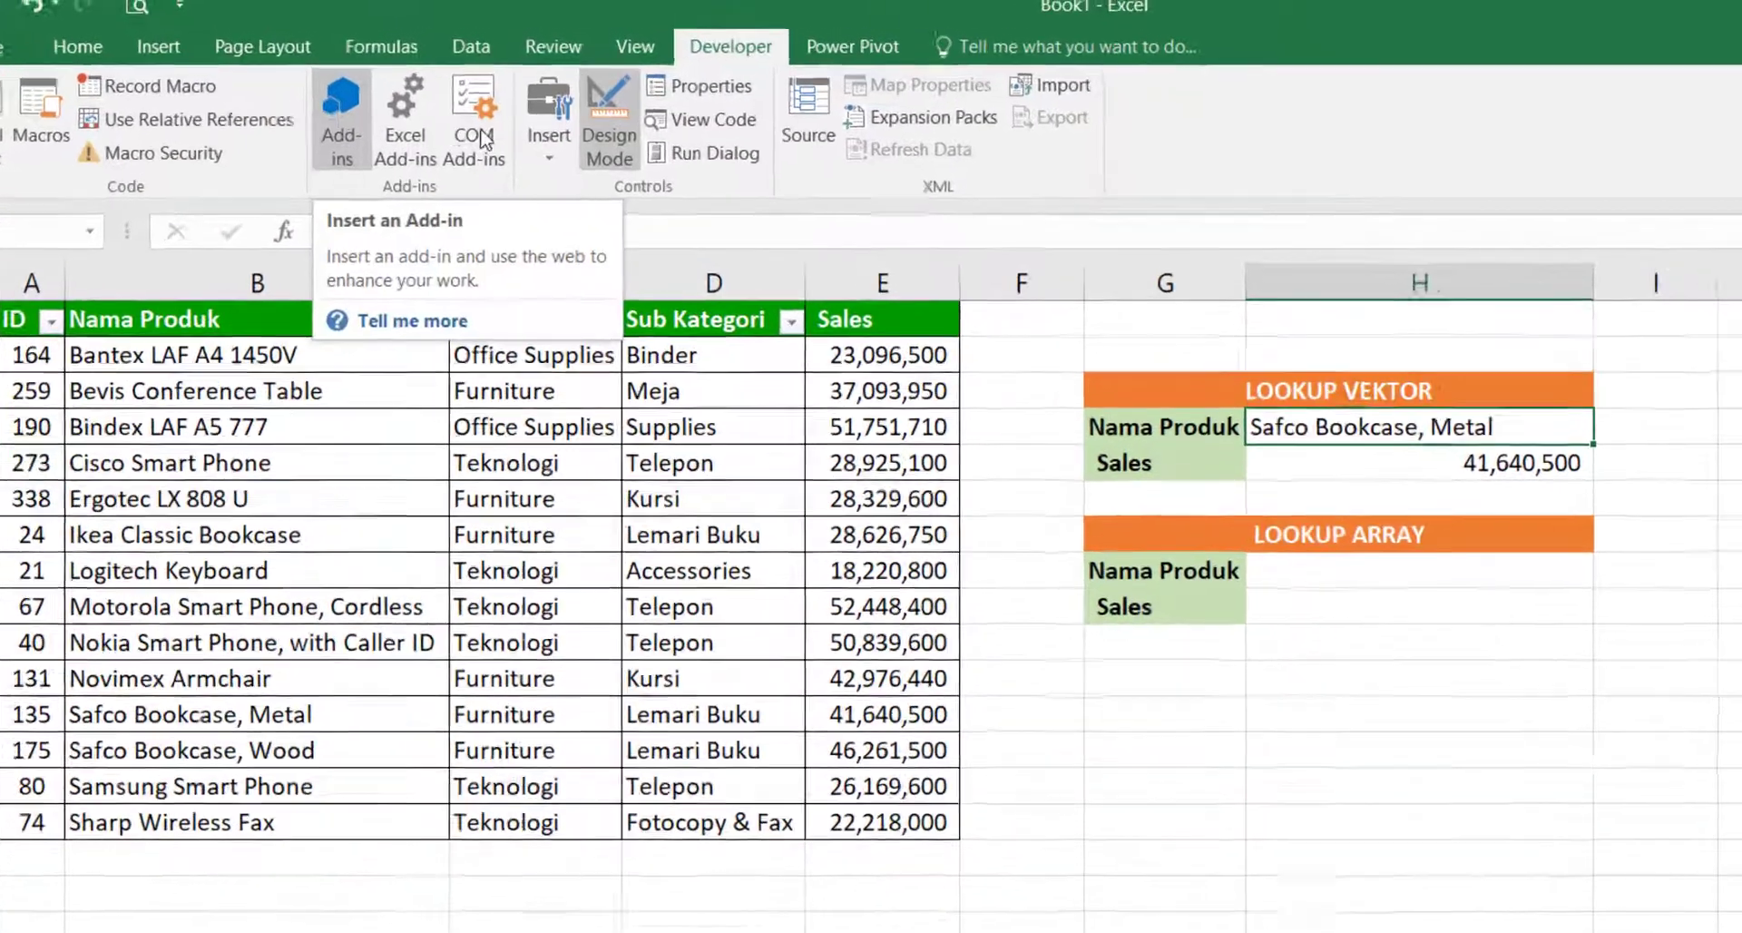
click(549, 150)
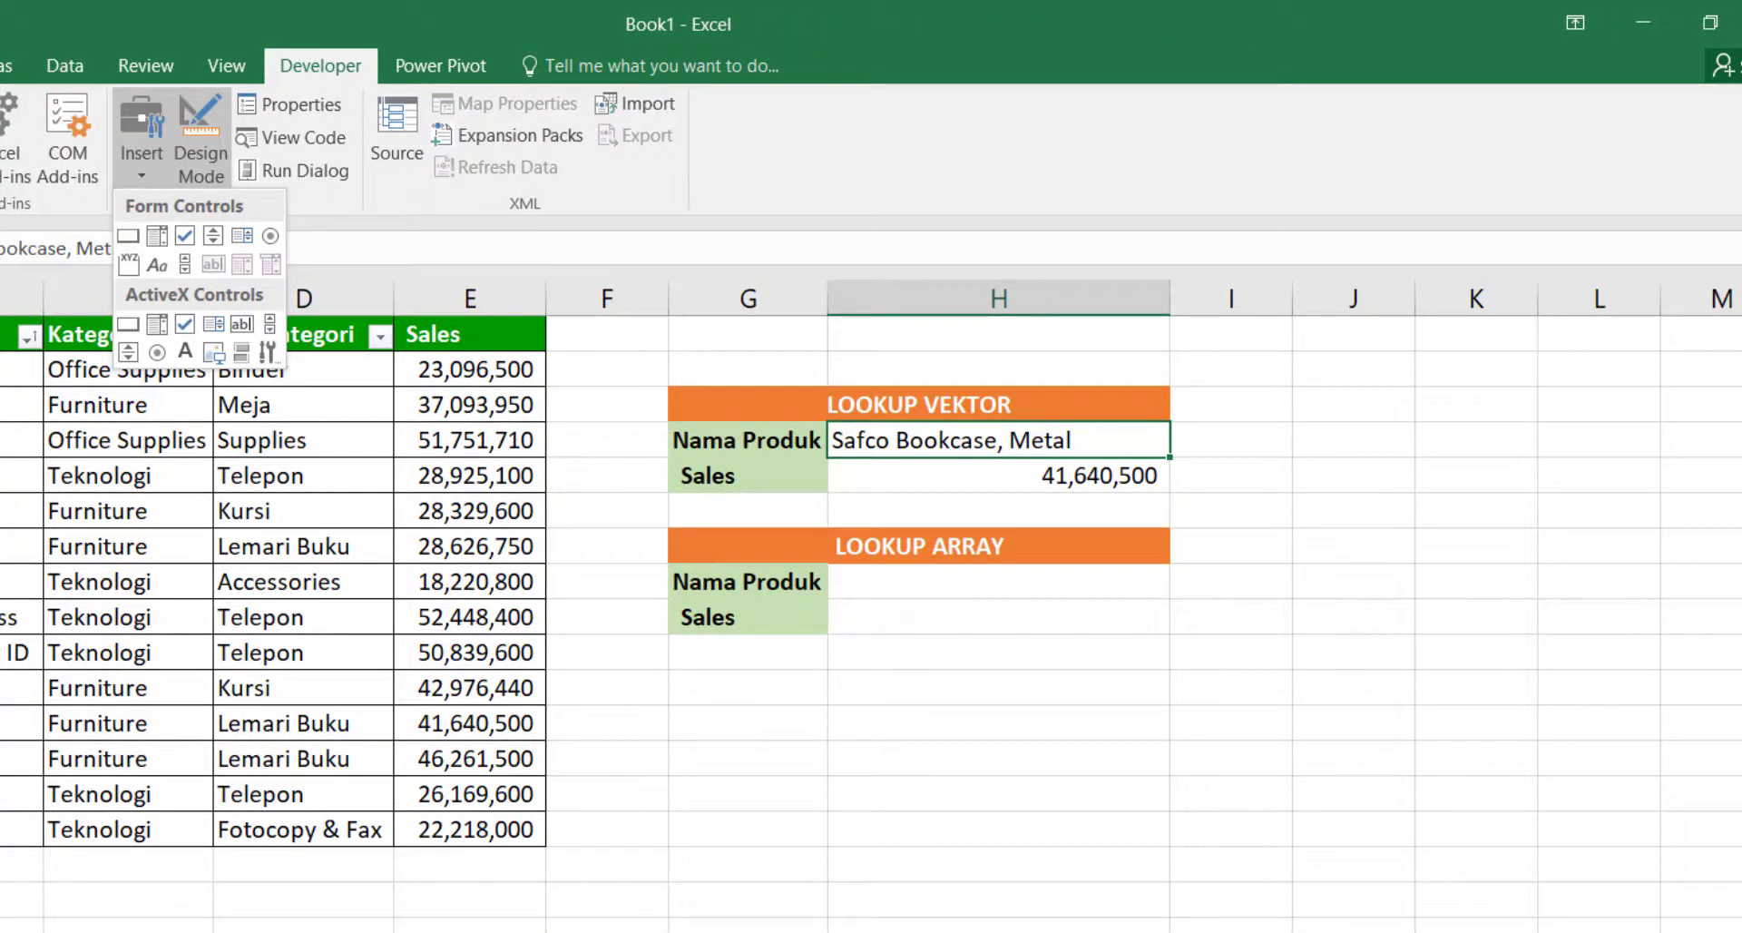
click(160, 332)
mouse_move(751, 739)
mouse_down()
mouse_move(776, 779)
mouse_move(1194, 788)
mouse_move(1135, 778)
mouse_up()
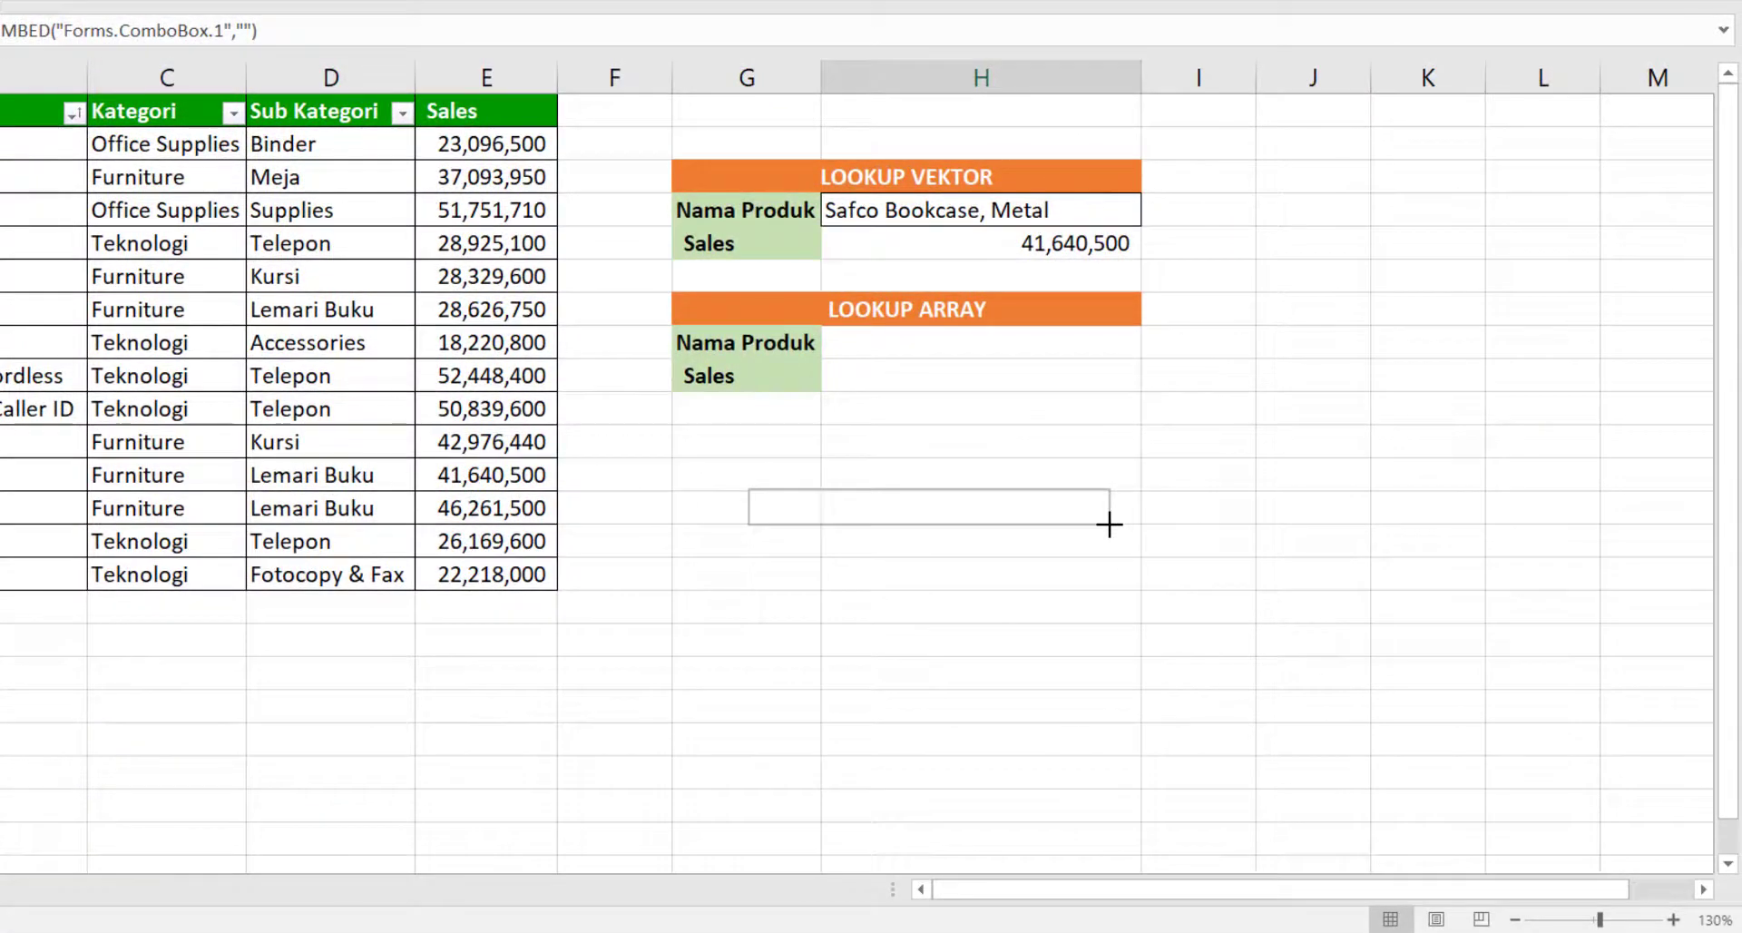
drag(1108, 525, 1108, 524)
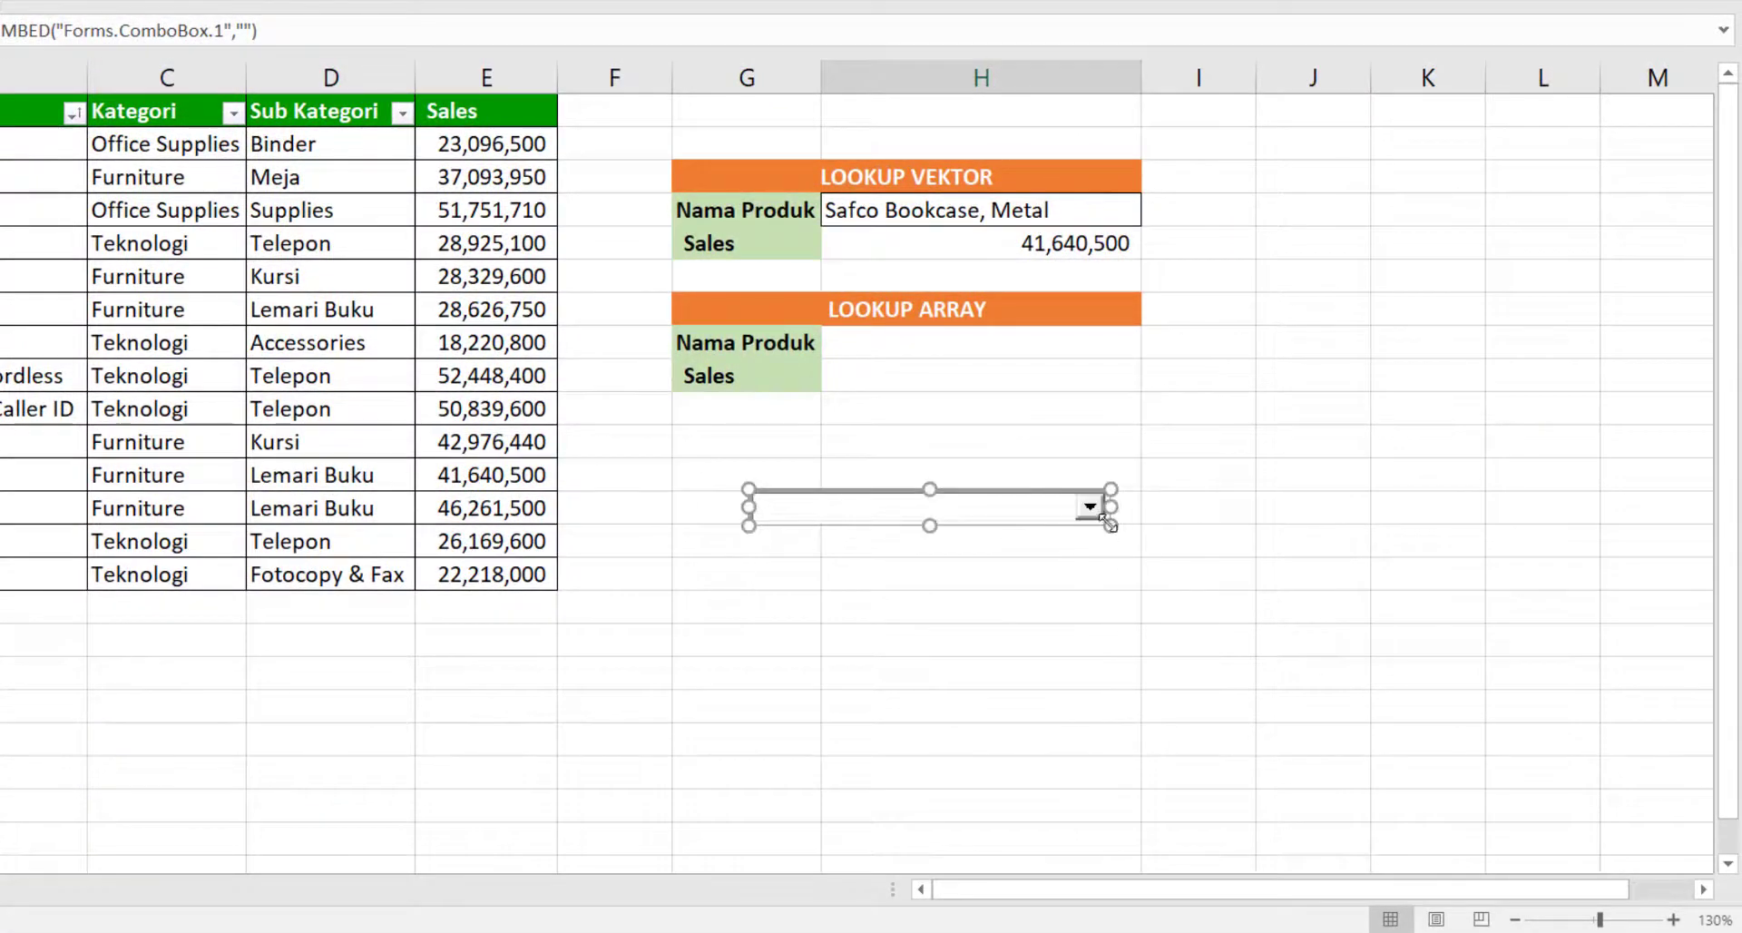
Step: Set the combo box's LinkedCell property to H4 and its ListFillRange to B2:B15, and close the properties
right_click(1052, 529)
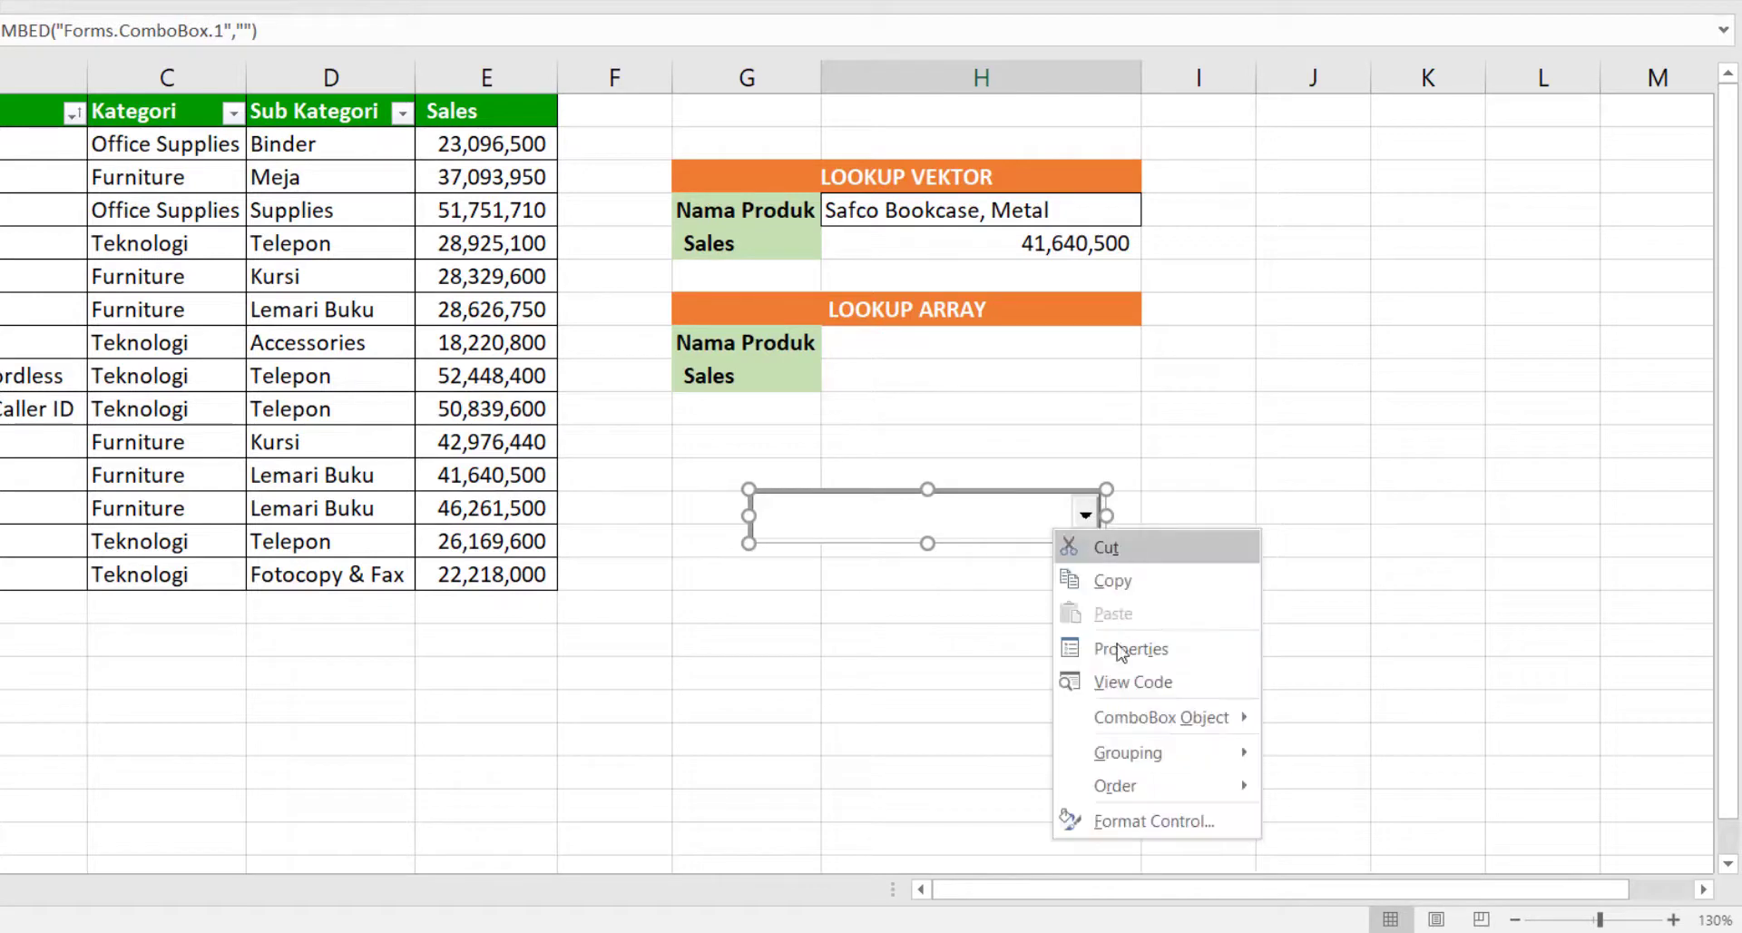
click(1131, 648)
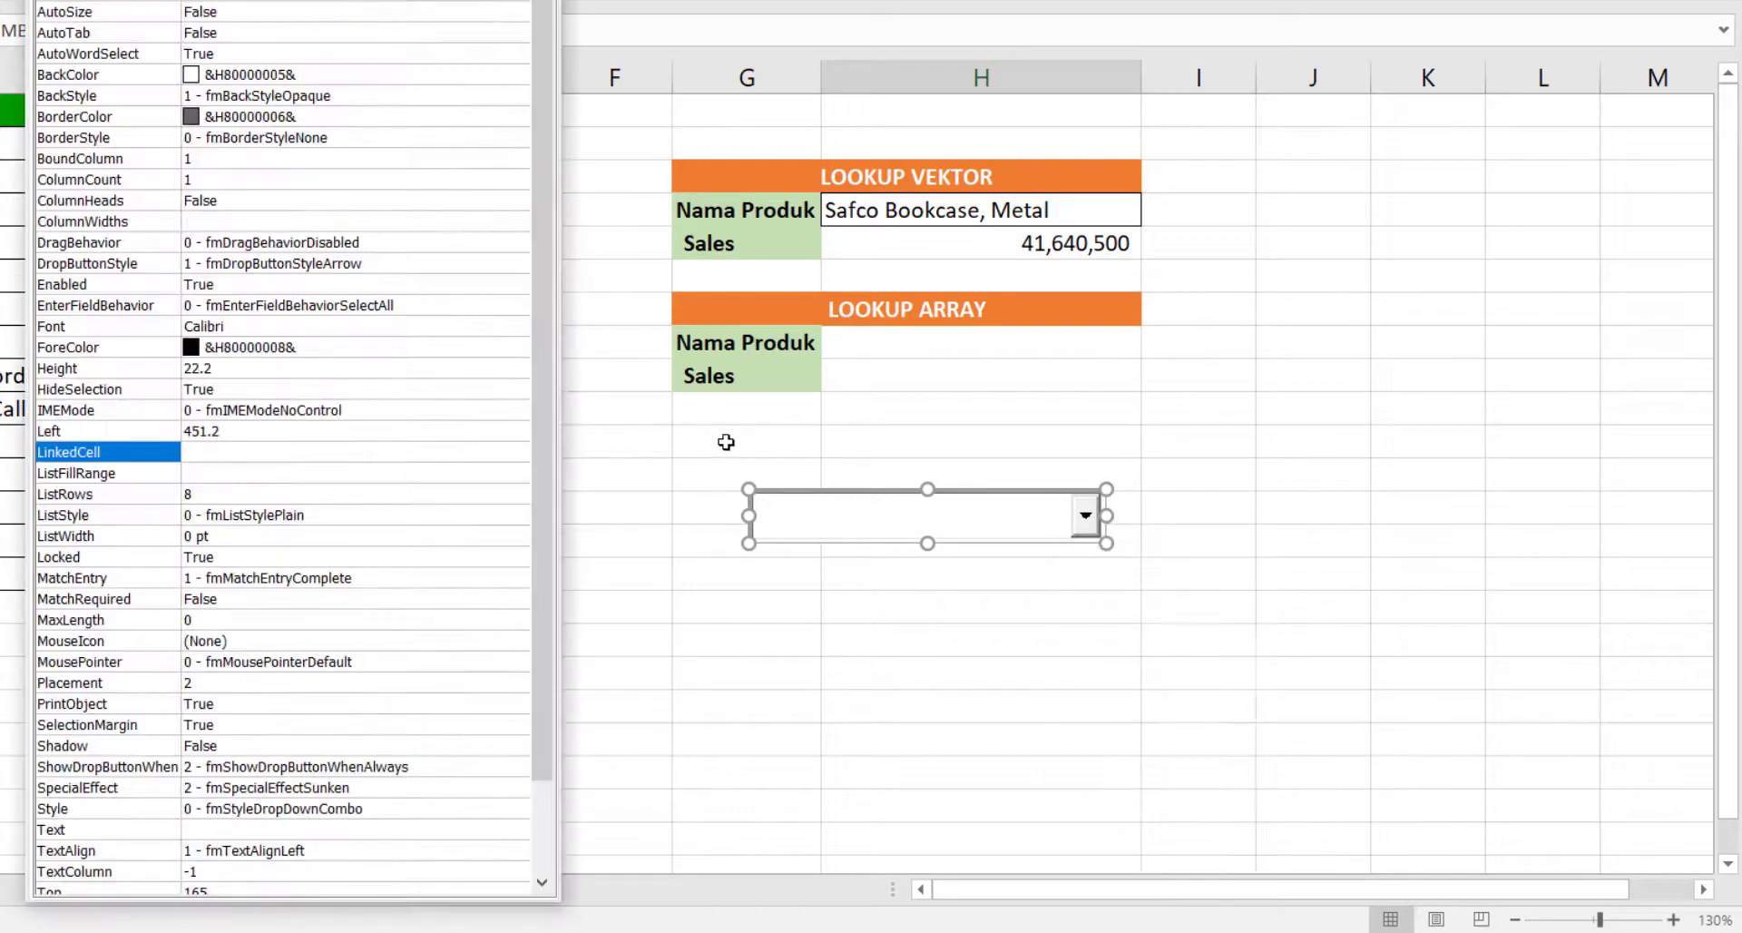
click(233, 456)
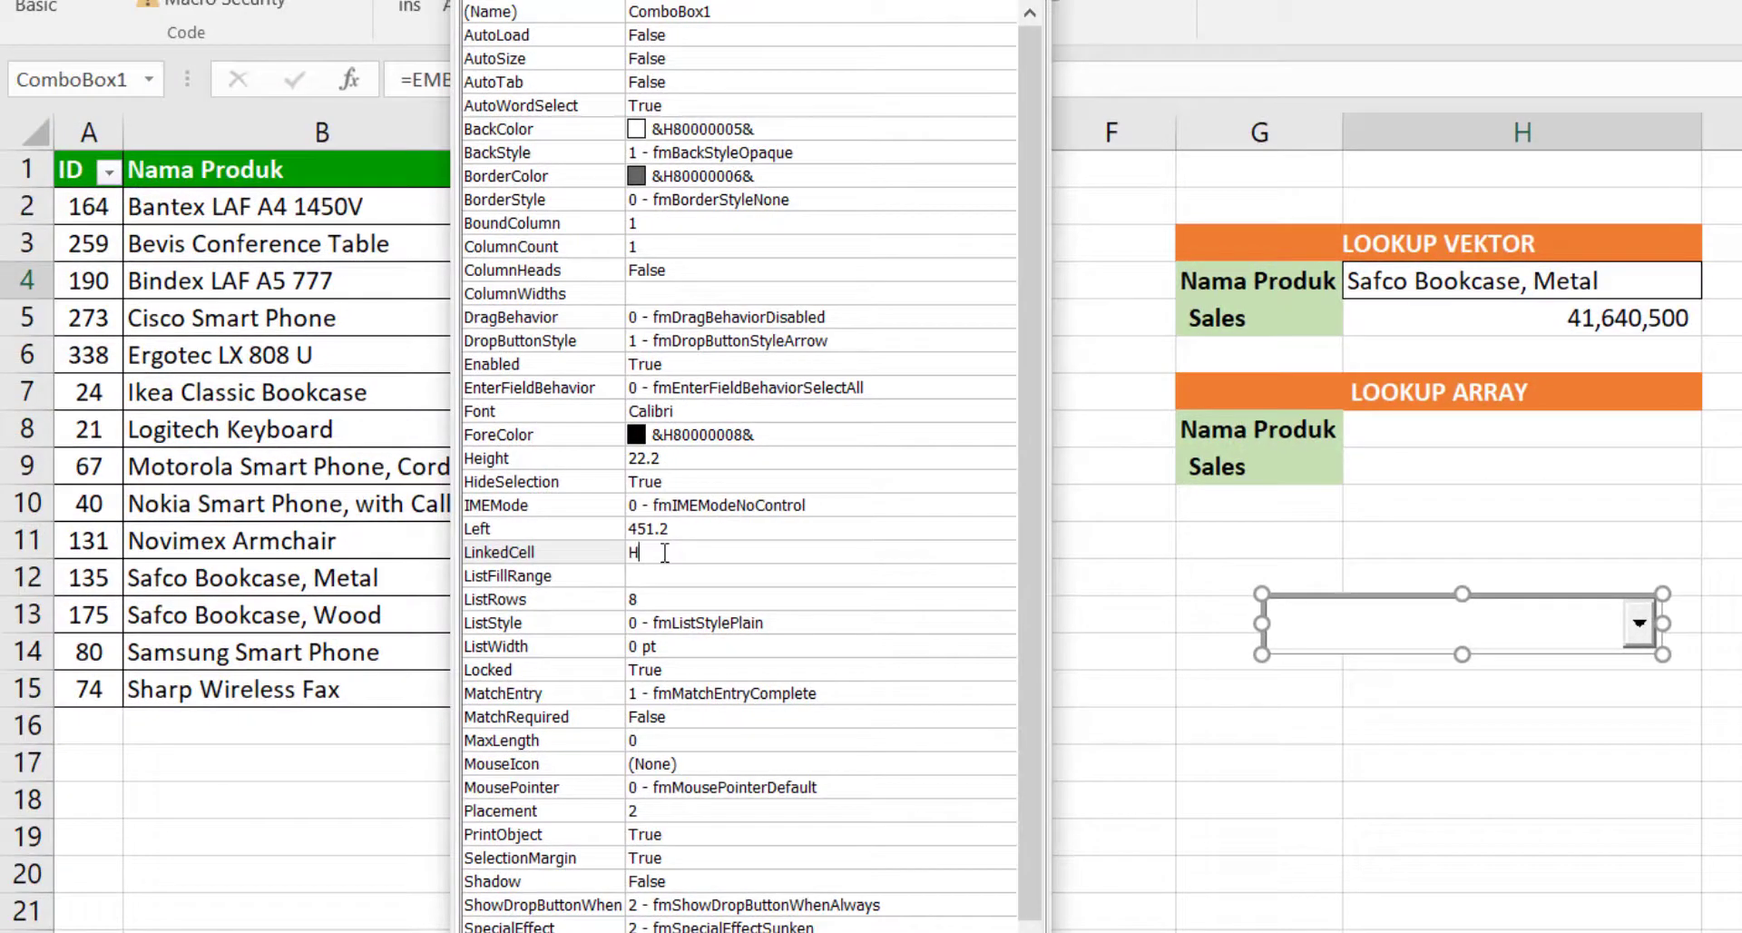
key(Return)
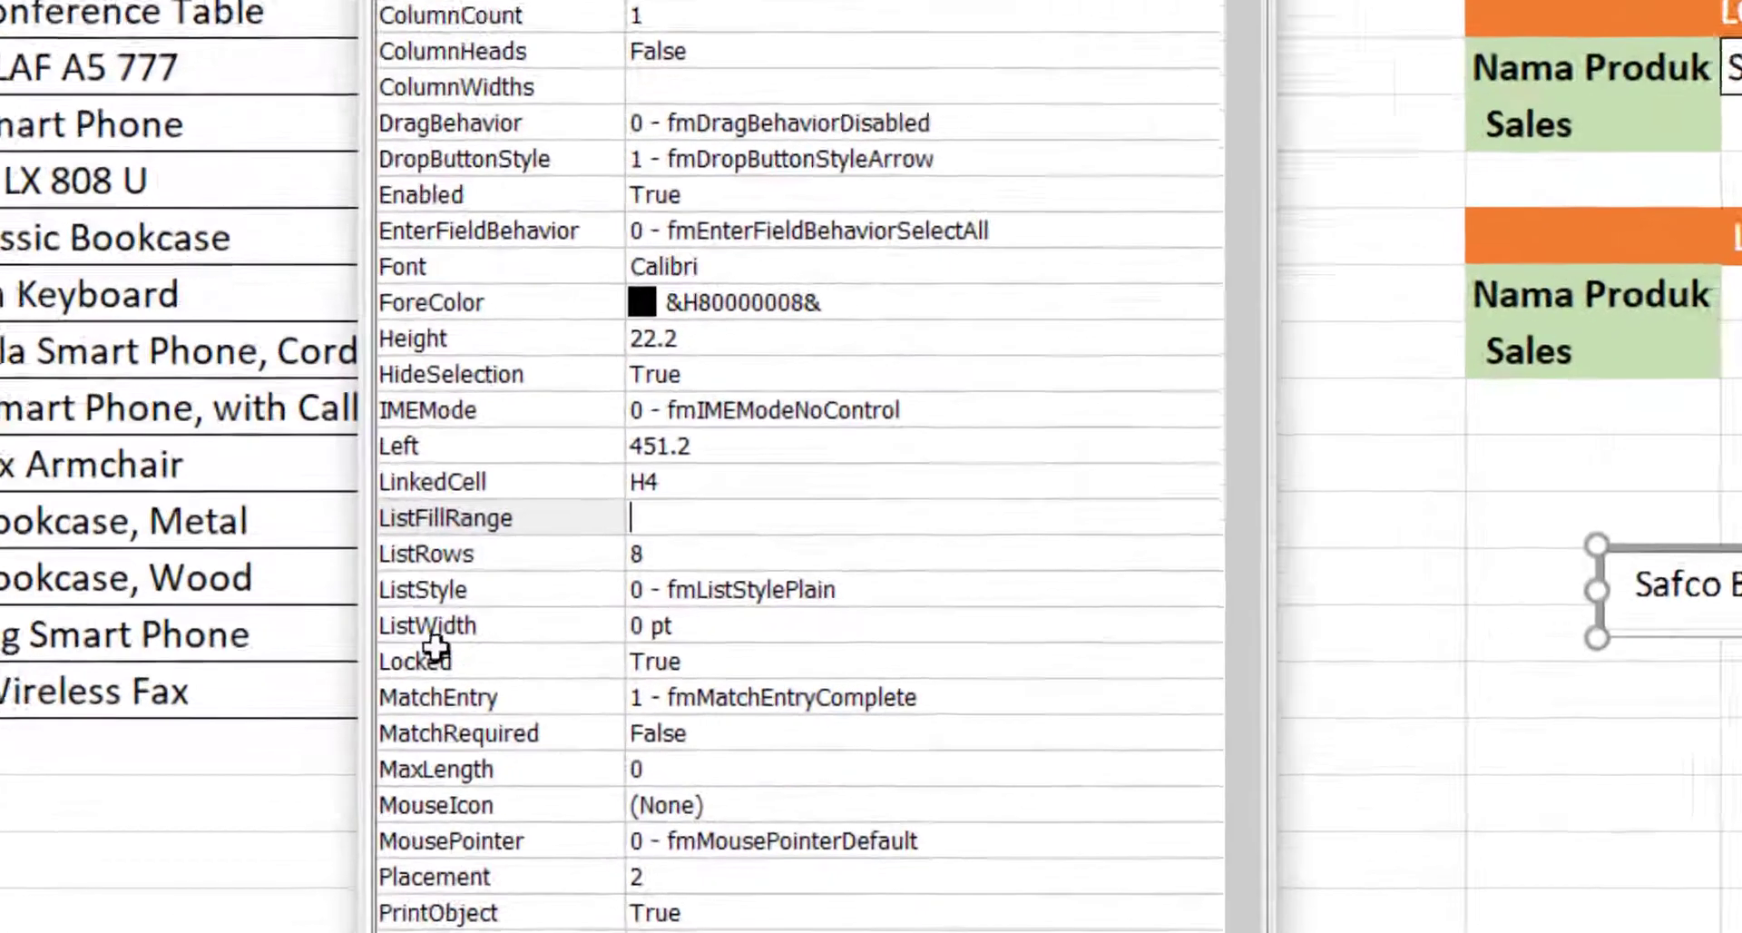
text(B2)
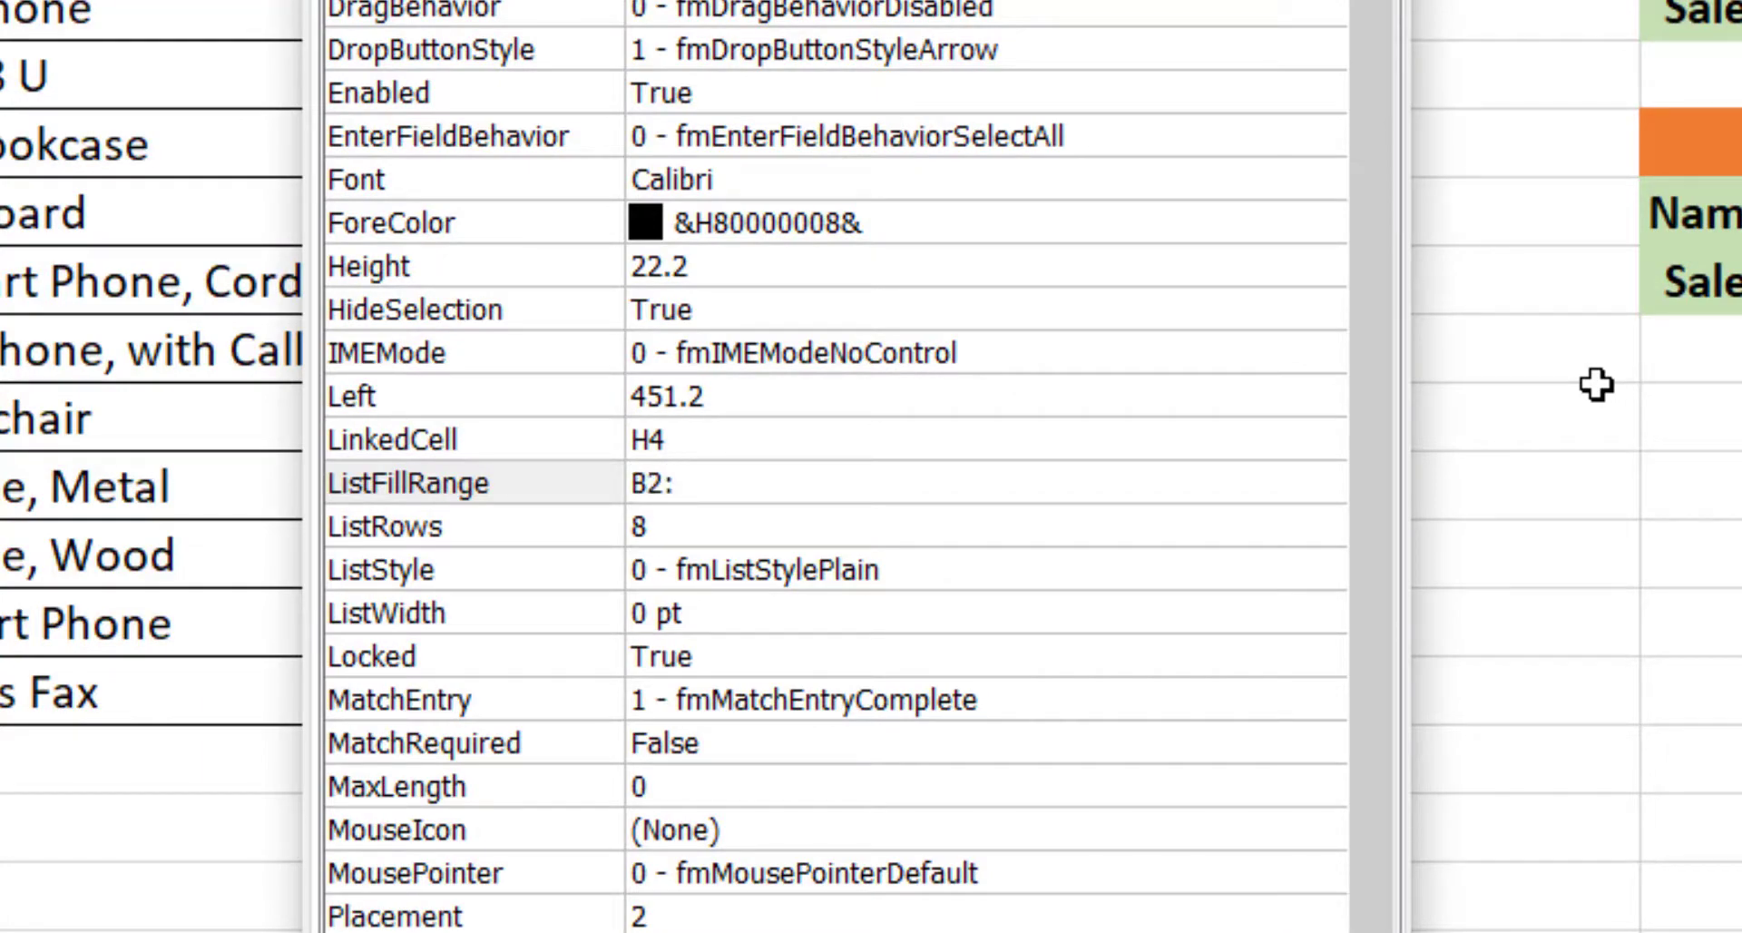
text(:B15)
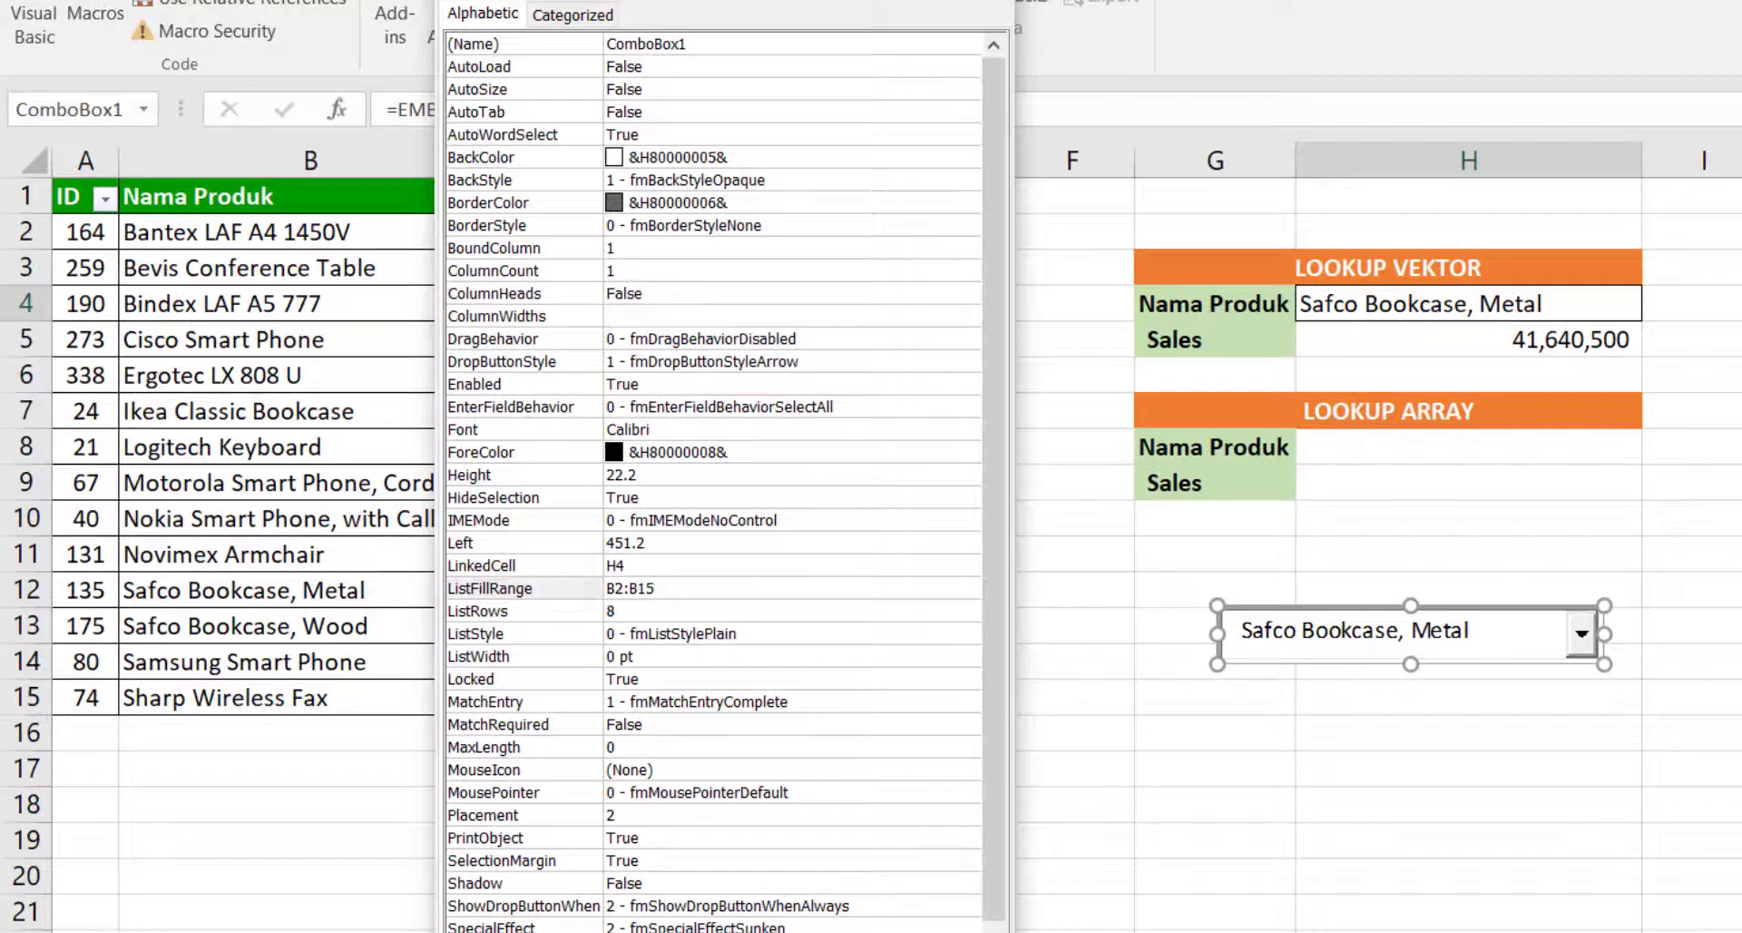
click(994, 1)
click(1740, 518)
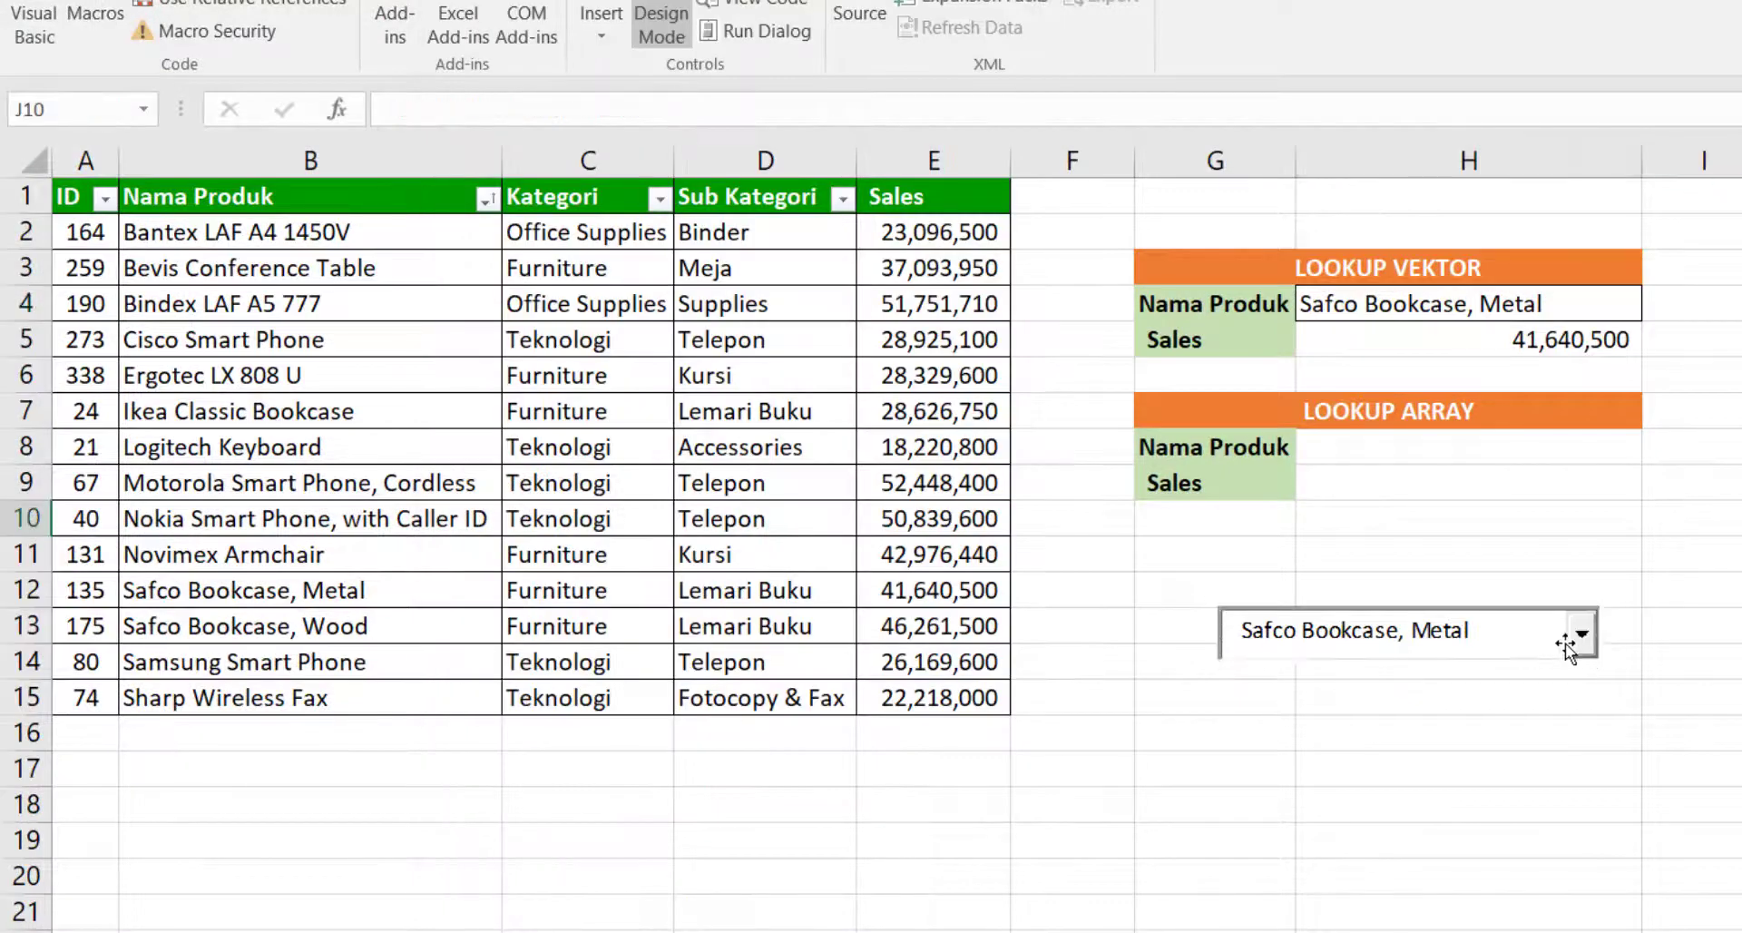
Step: Turn off Design Mode and choose Logitech Keyboard in the combo box
click(1542, 646)
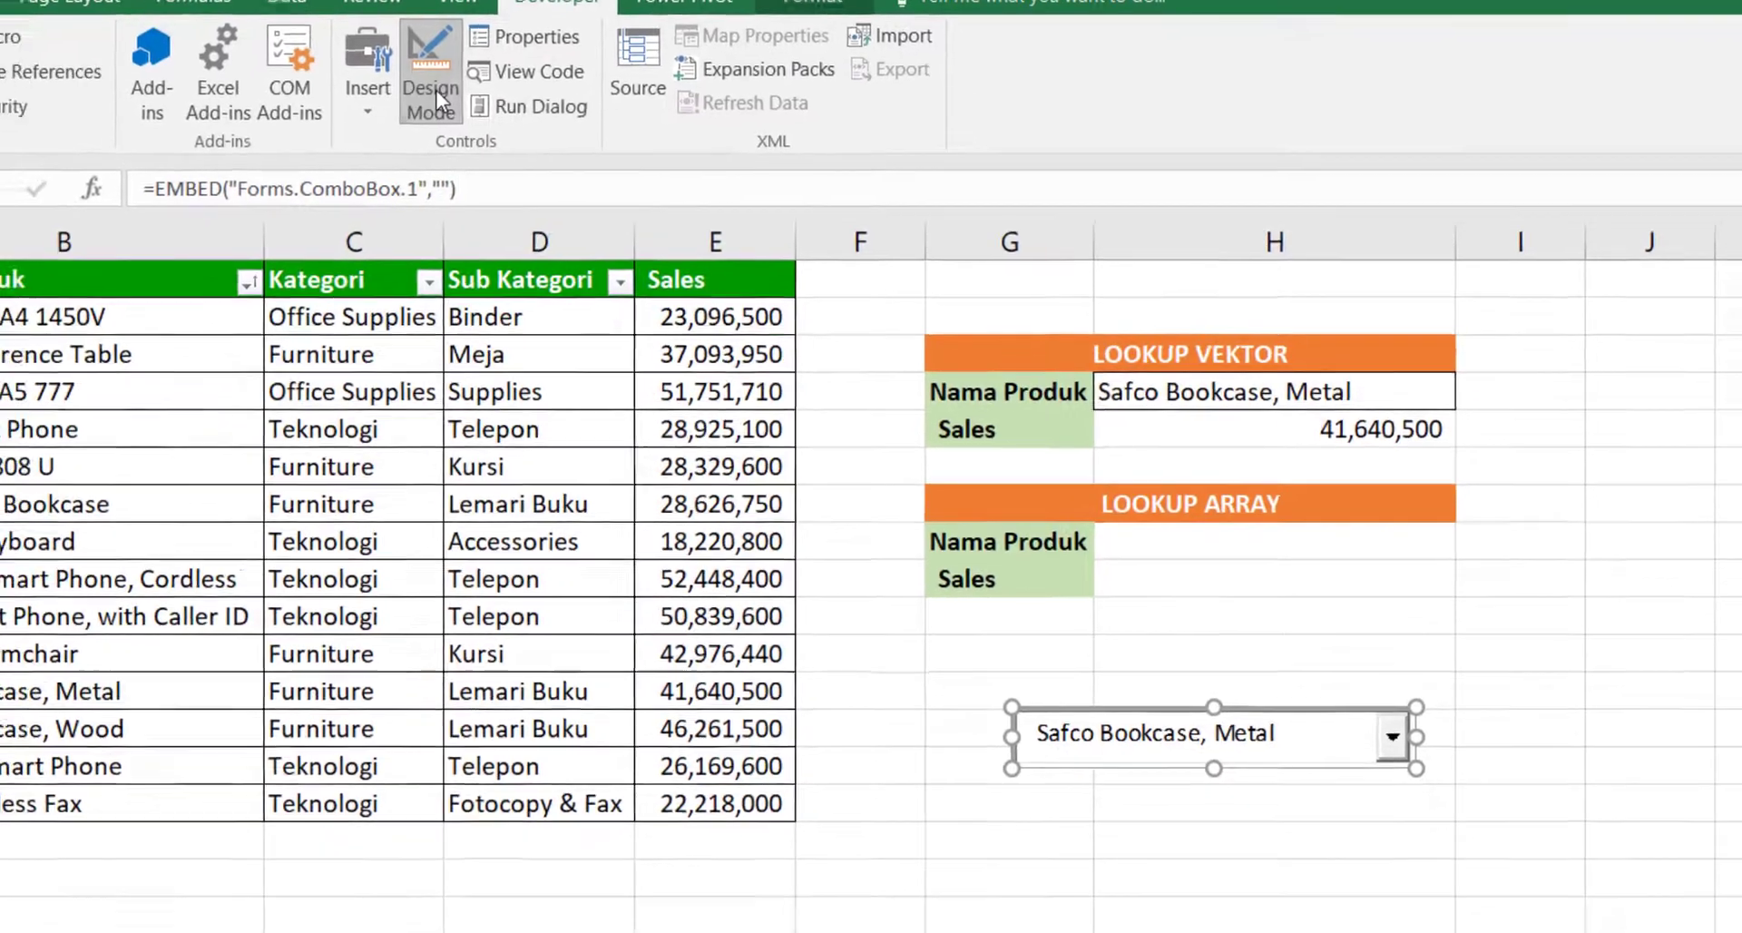
click(436, 90)
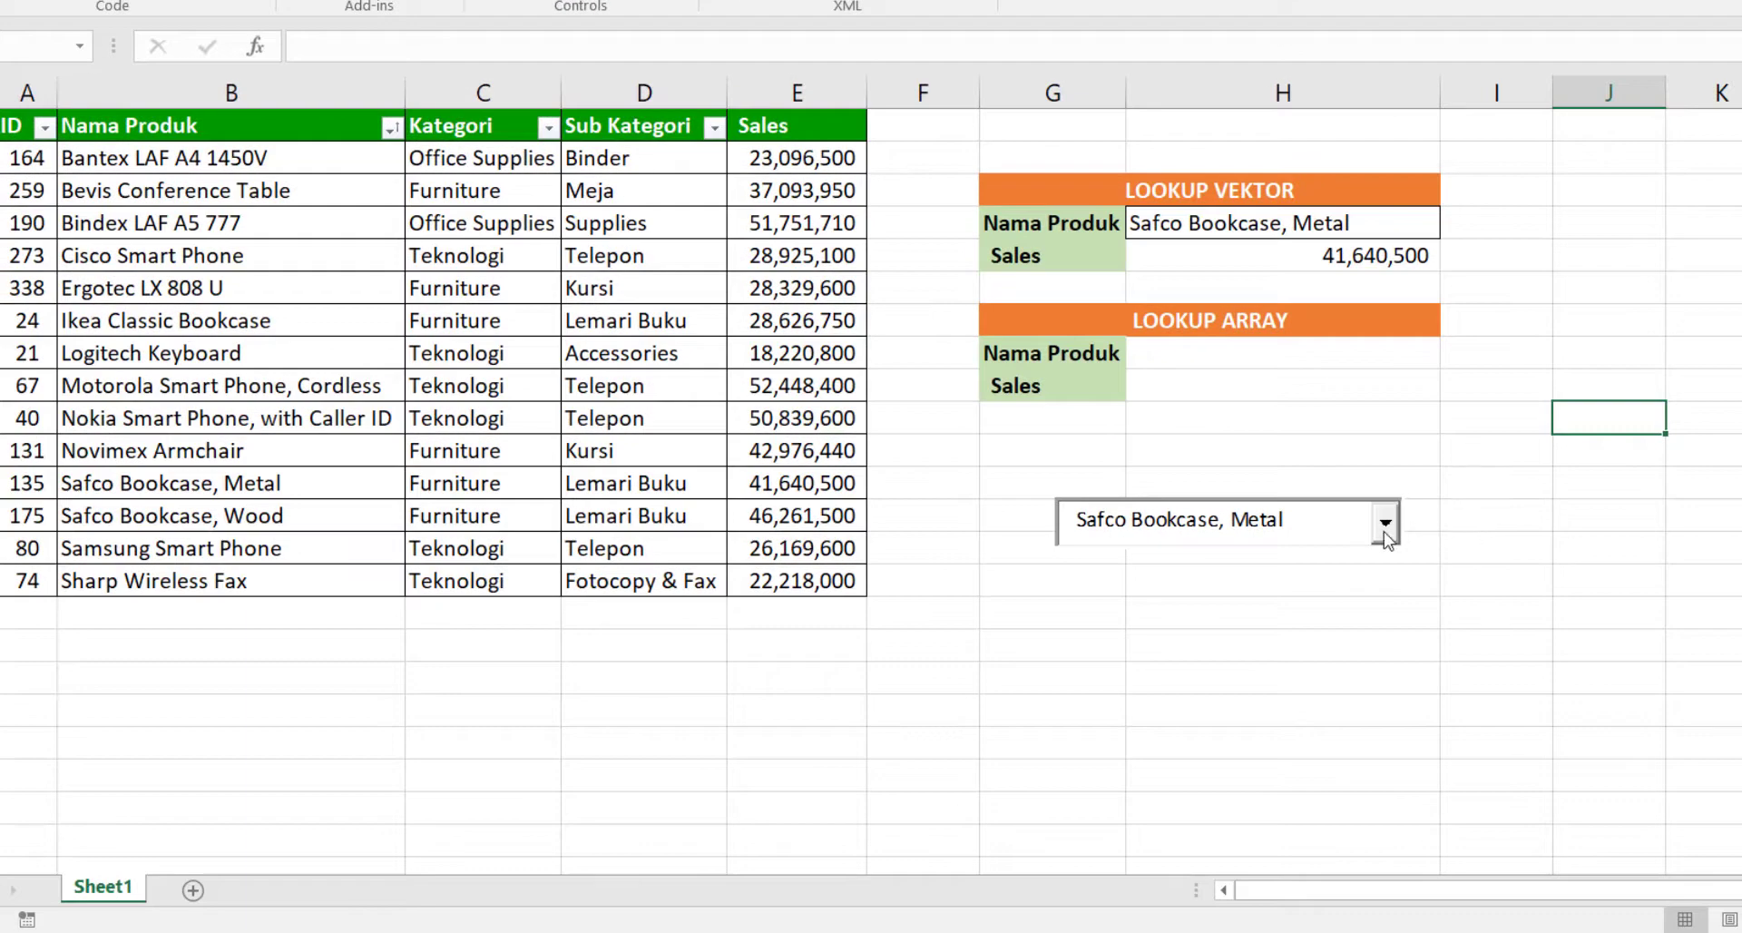
click(1384, 536)
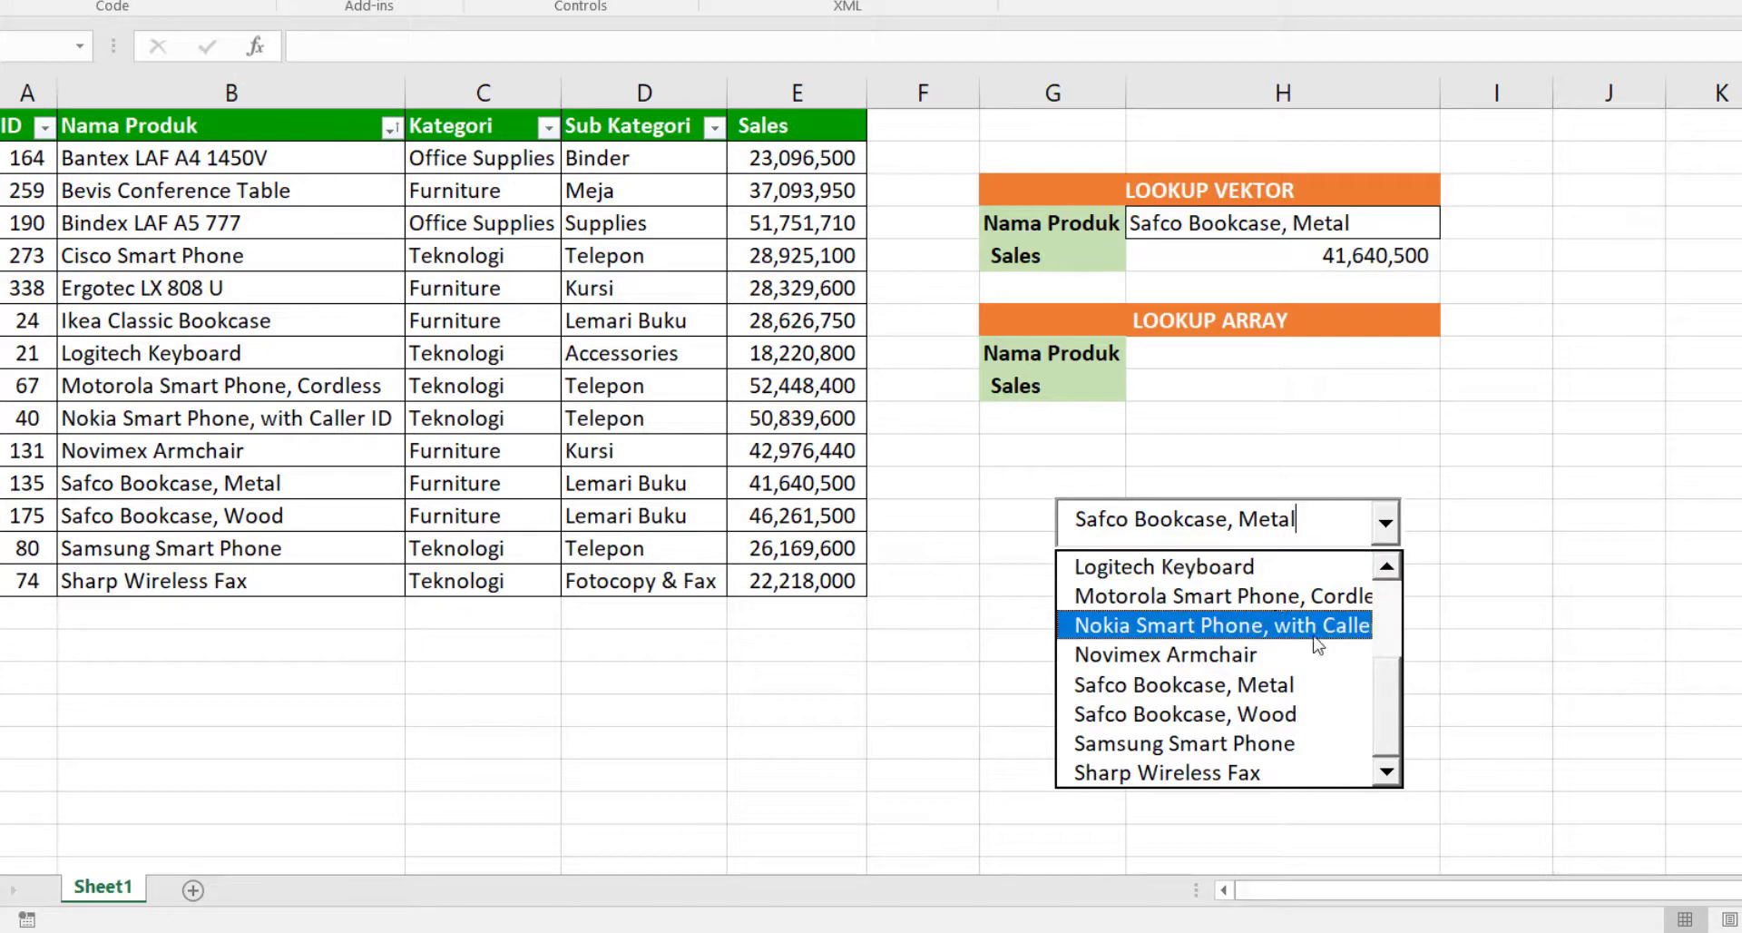
click(1264, 573)
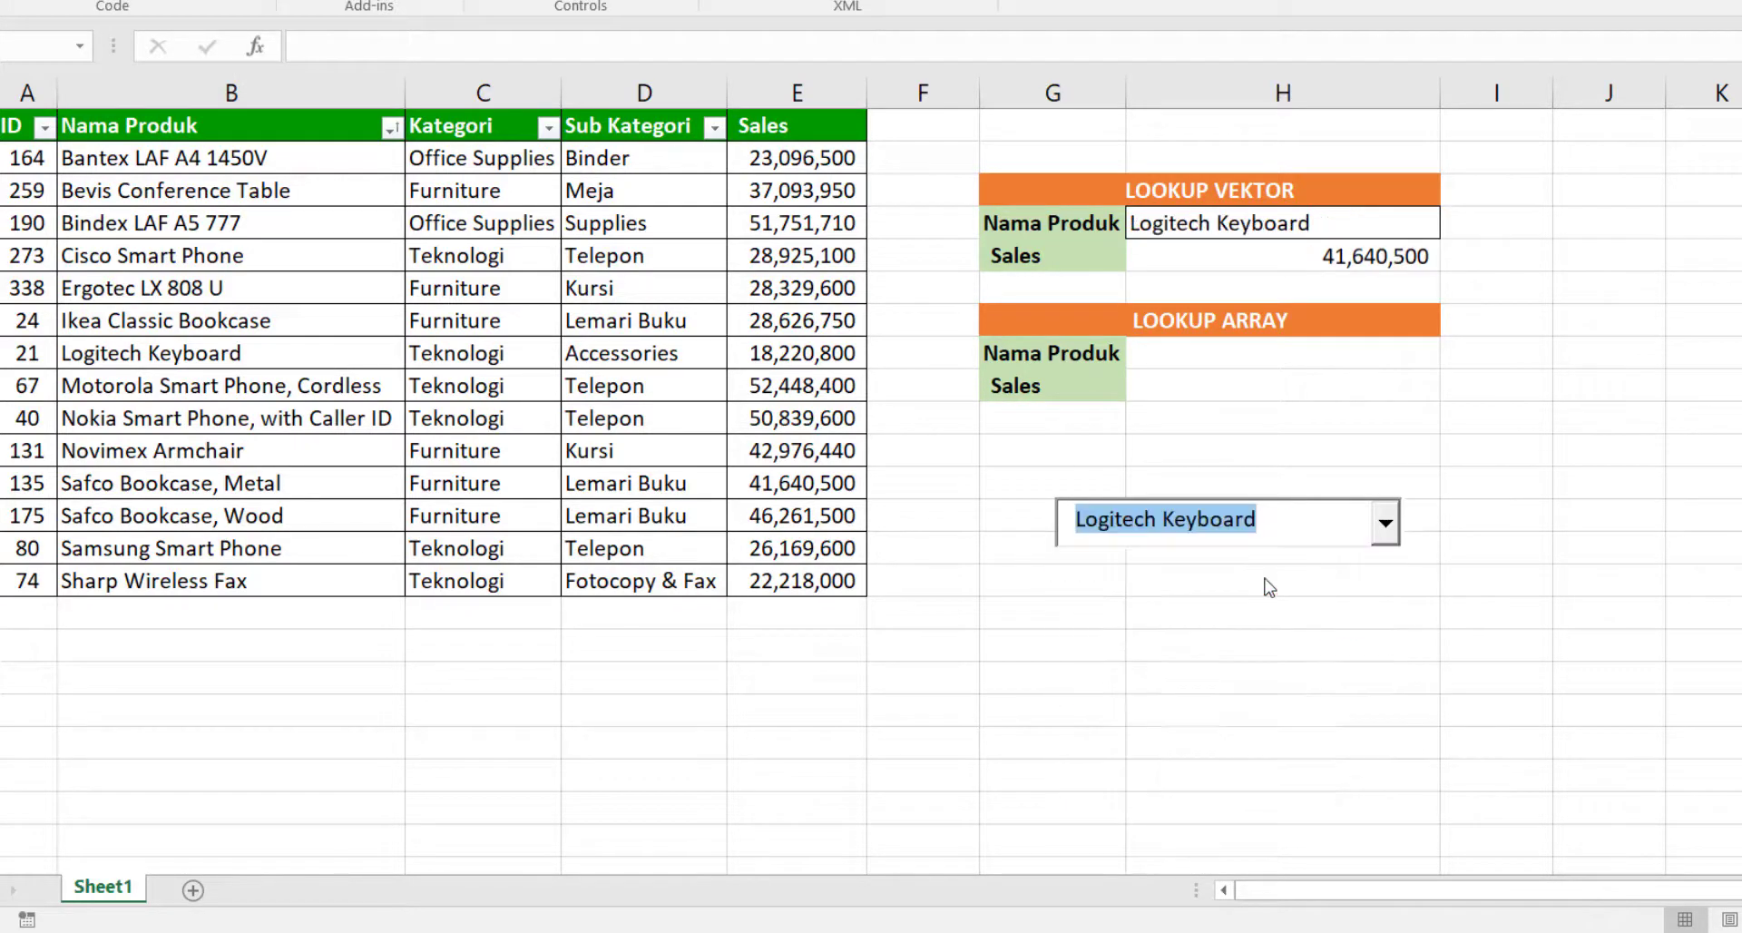
Step: Compare the Sales result in H5 with the Logitech Keyboard row of the product table
click(1363, 263)
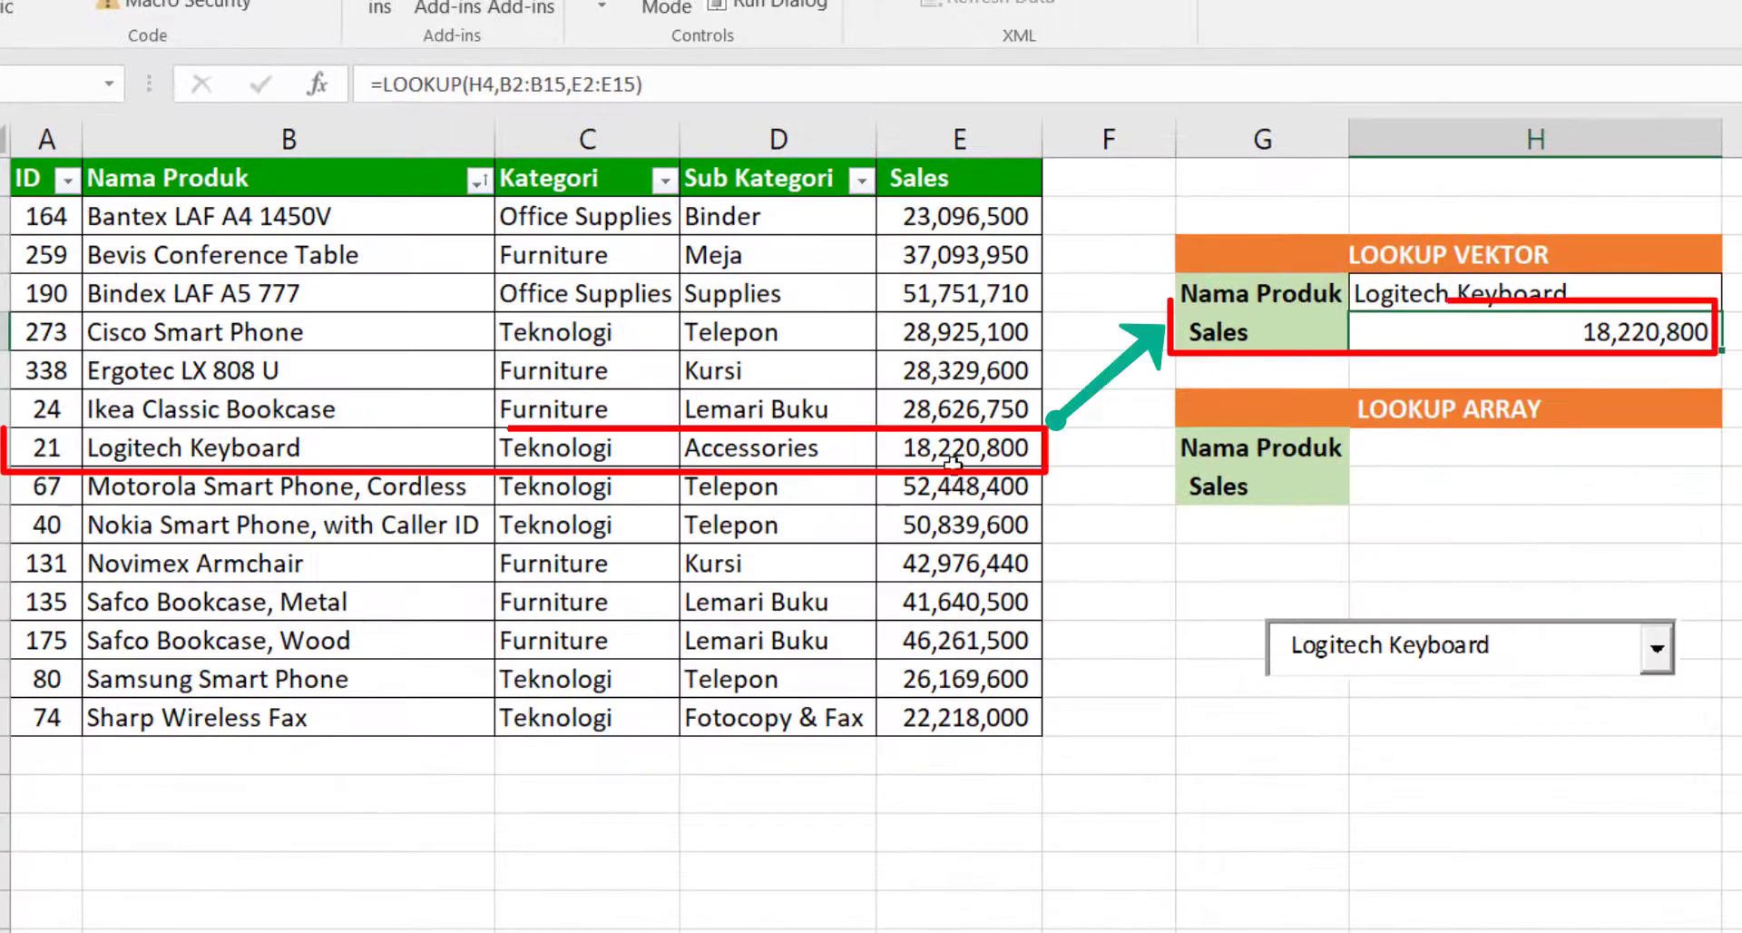
click(952, 461)
drag(150, 449, 924, 454)
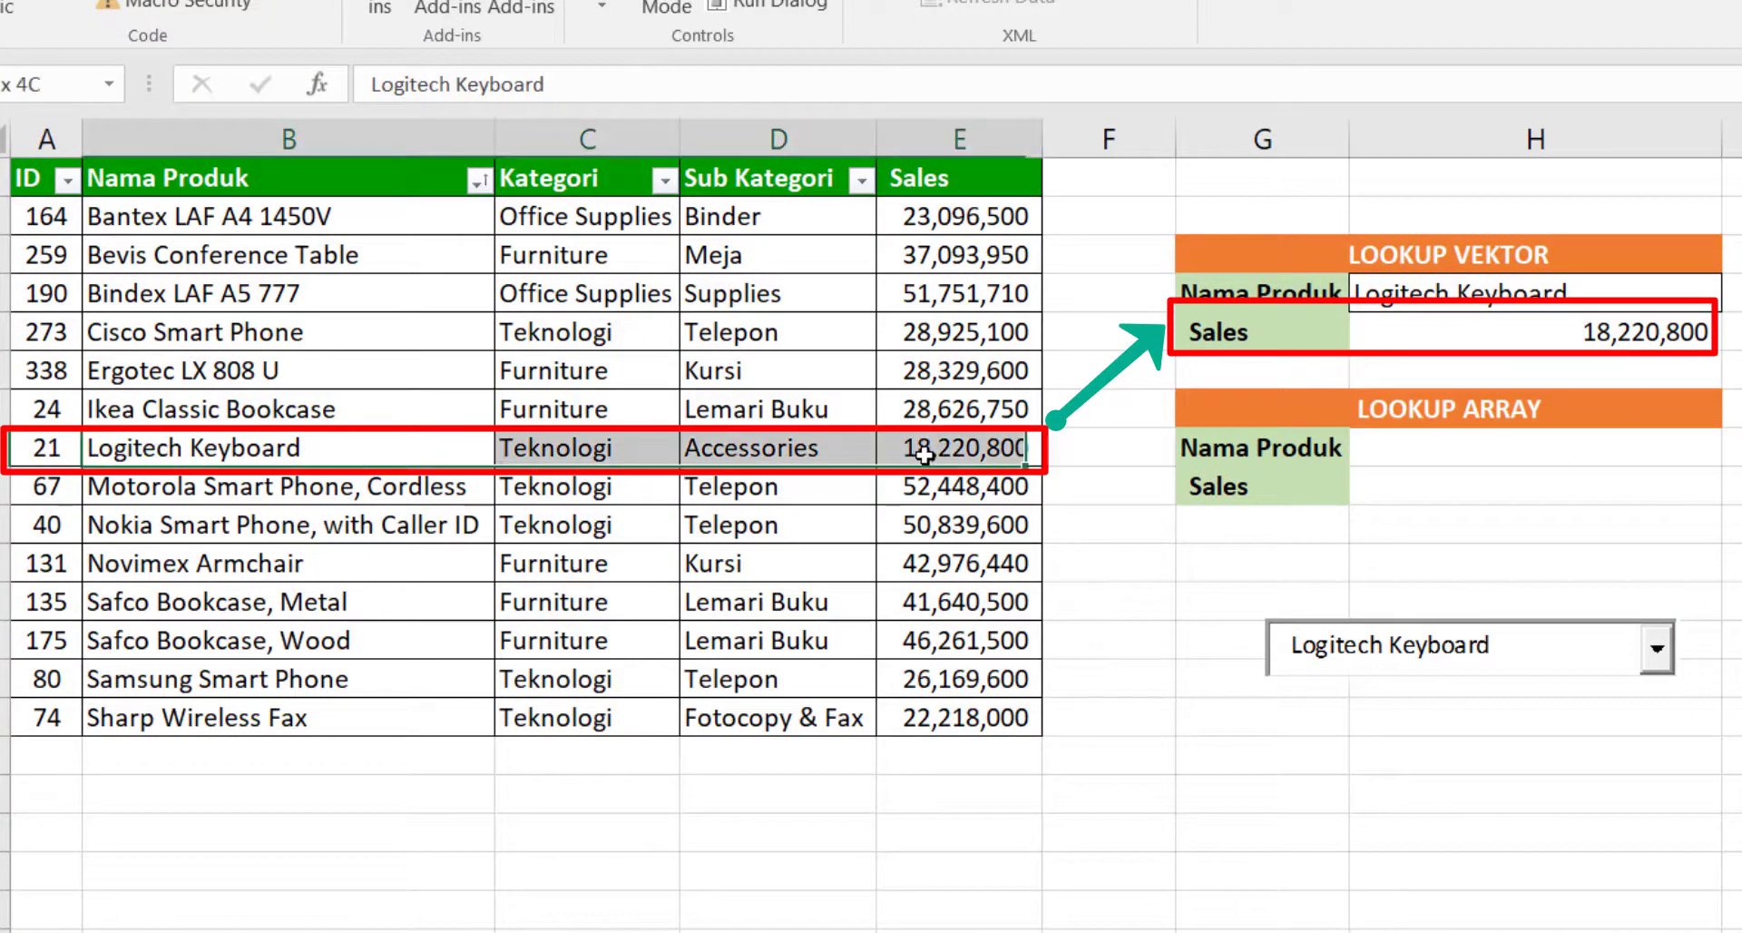
Step: Choose Motorola Smart Phone, Cordless in the combo box and compare the Sales result in H5 with its row in the product table
click(1628, 664)
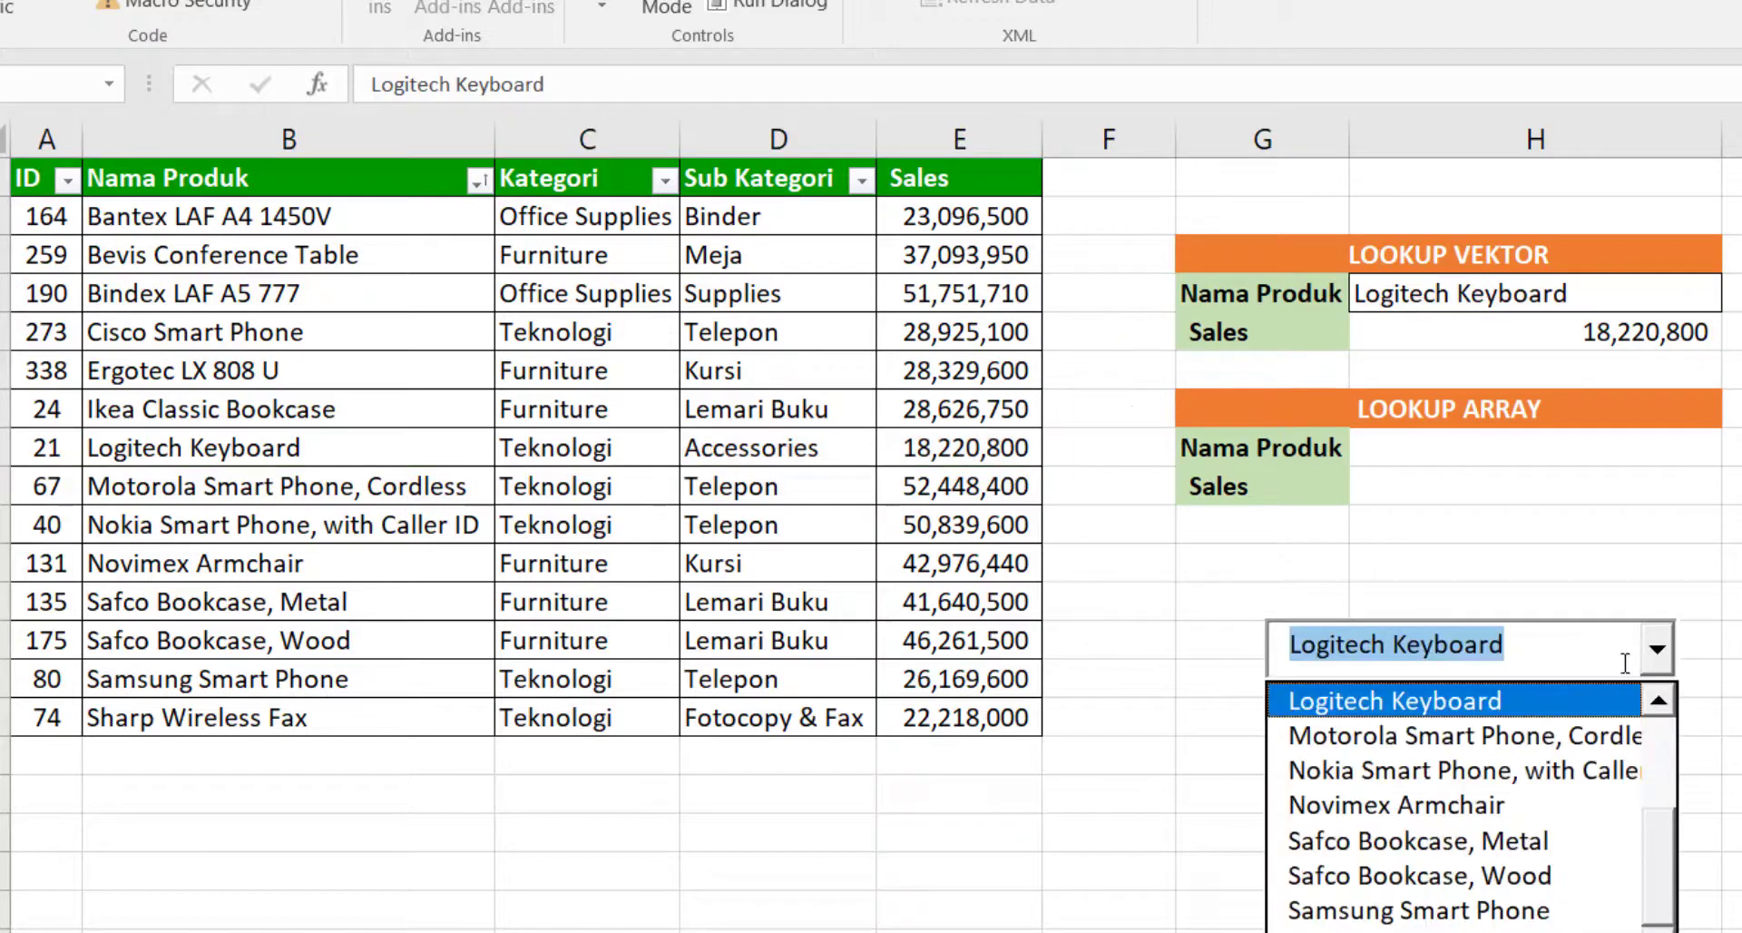
click(1561, 742)
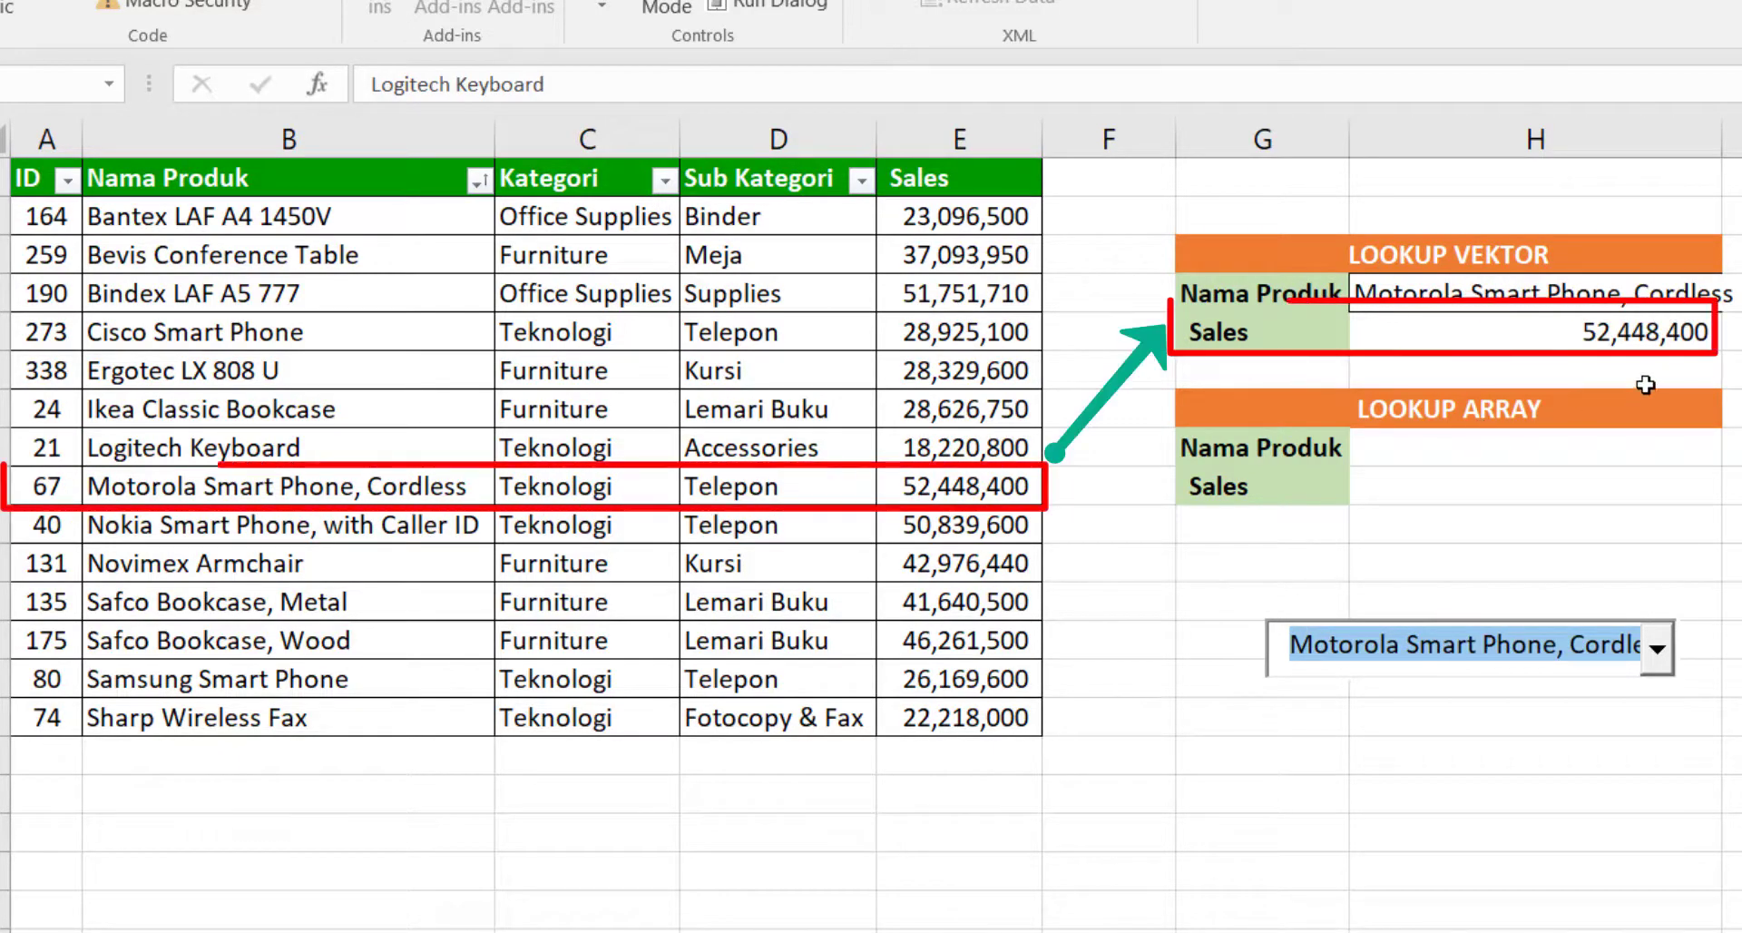
click(1397, 334)
click(272, 483)
drag(273, 484, 1029, 489)
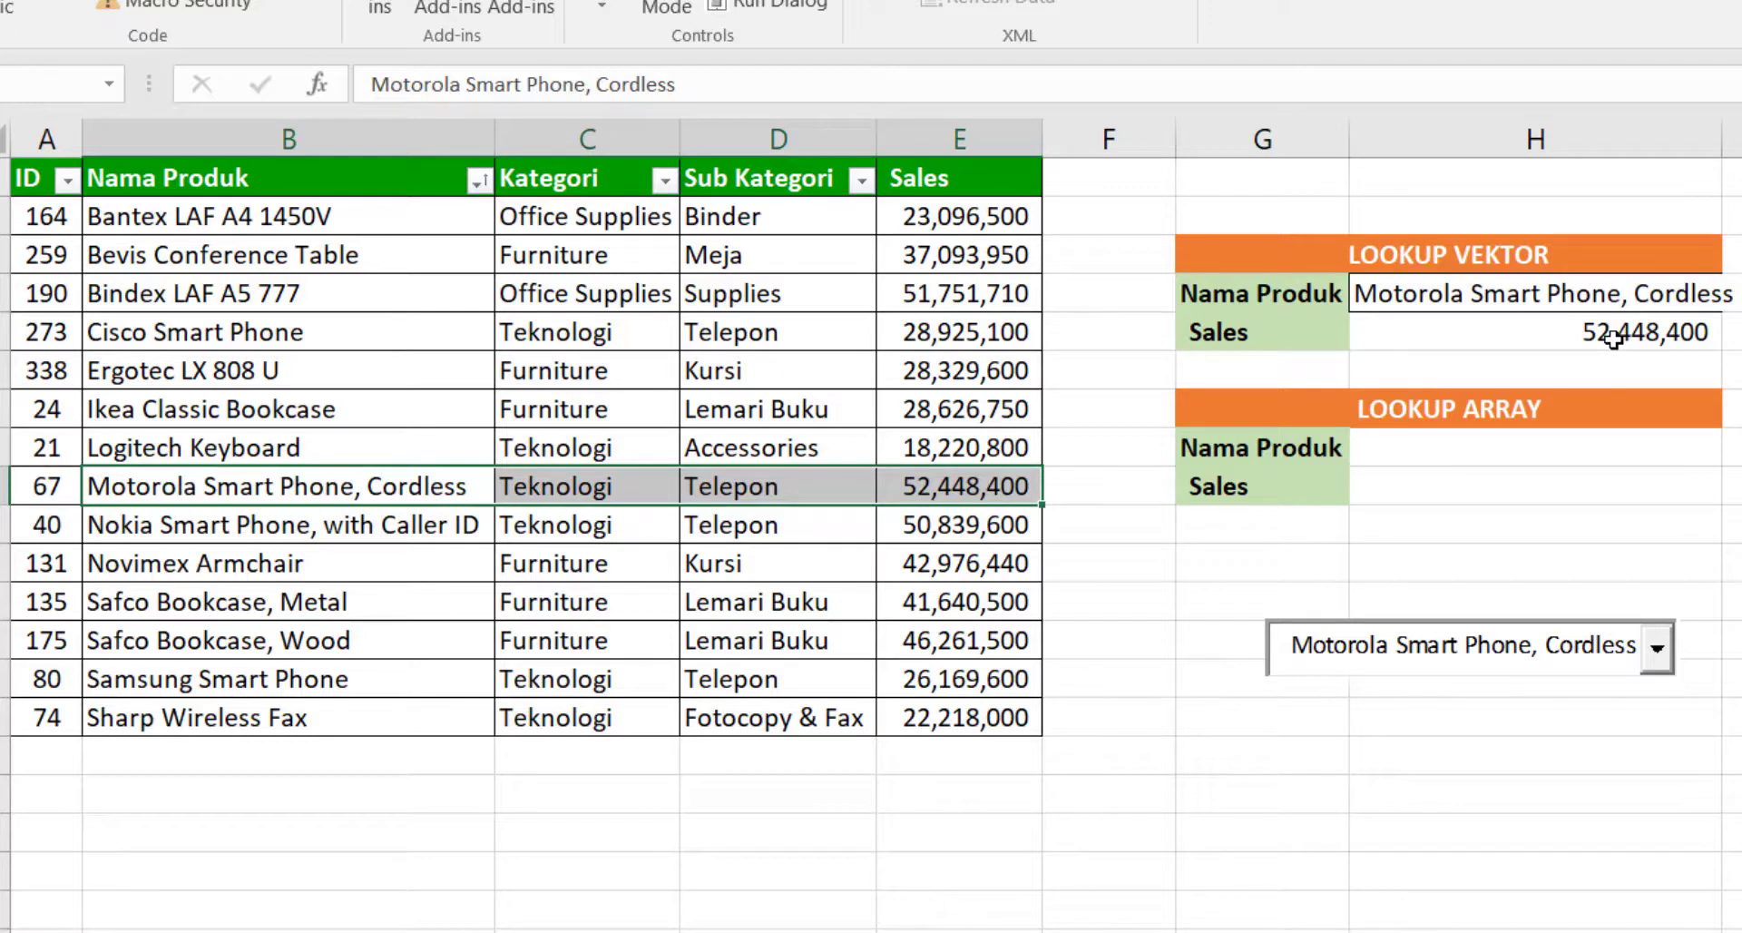
click(1613, 339)
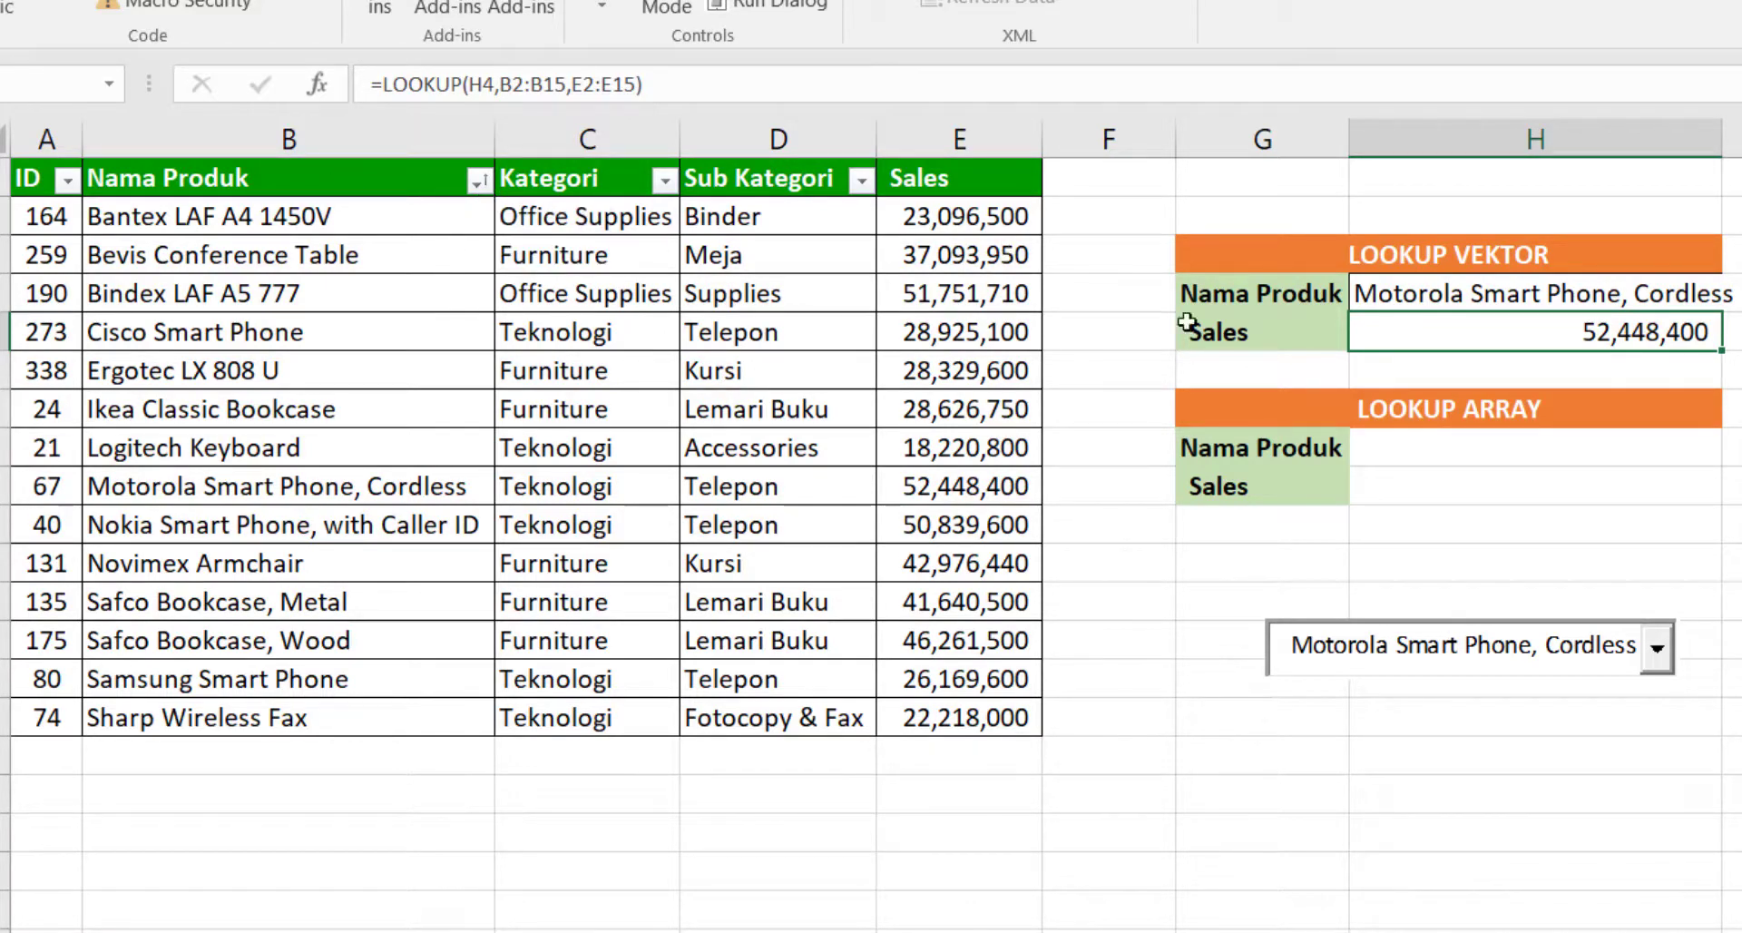
click(478, 181)
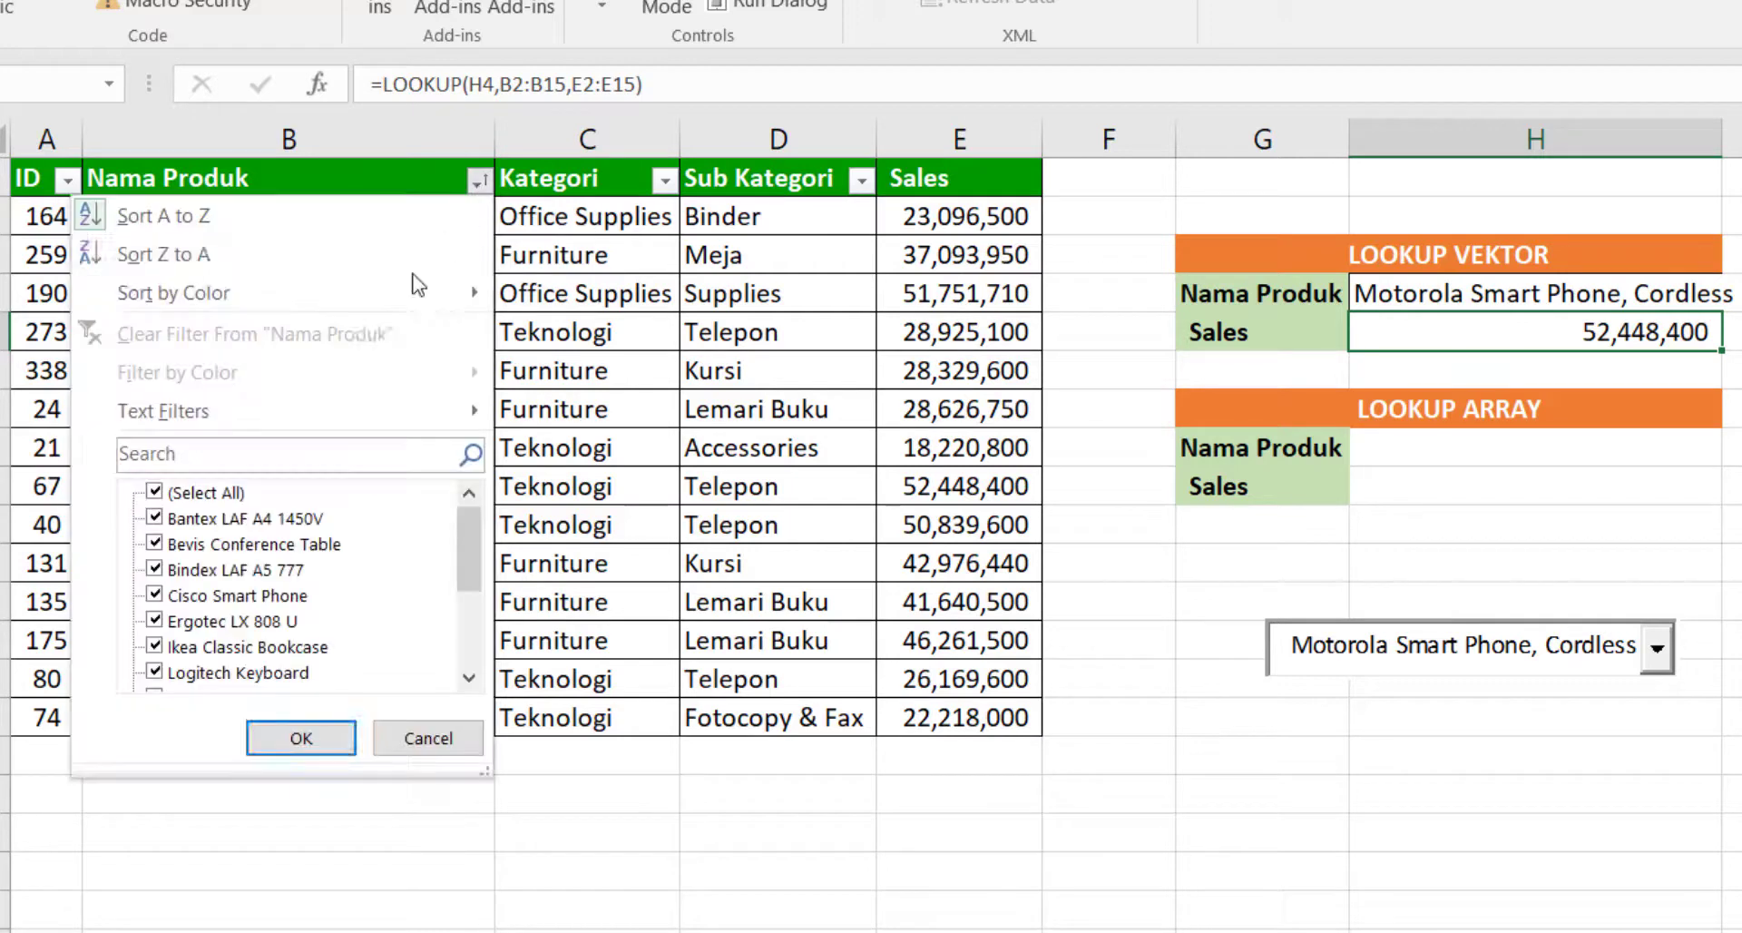
click(159, 494)
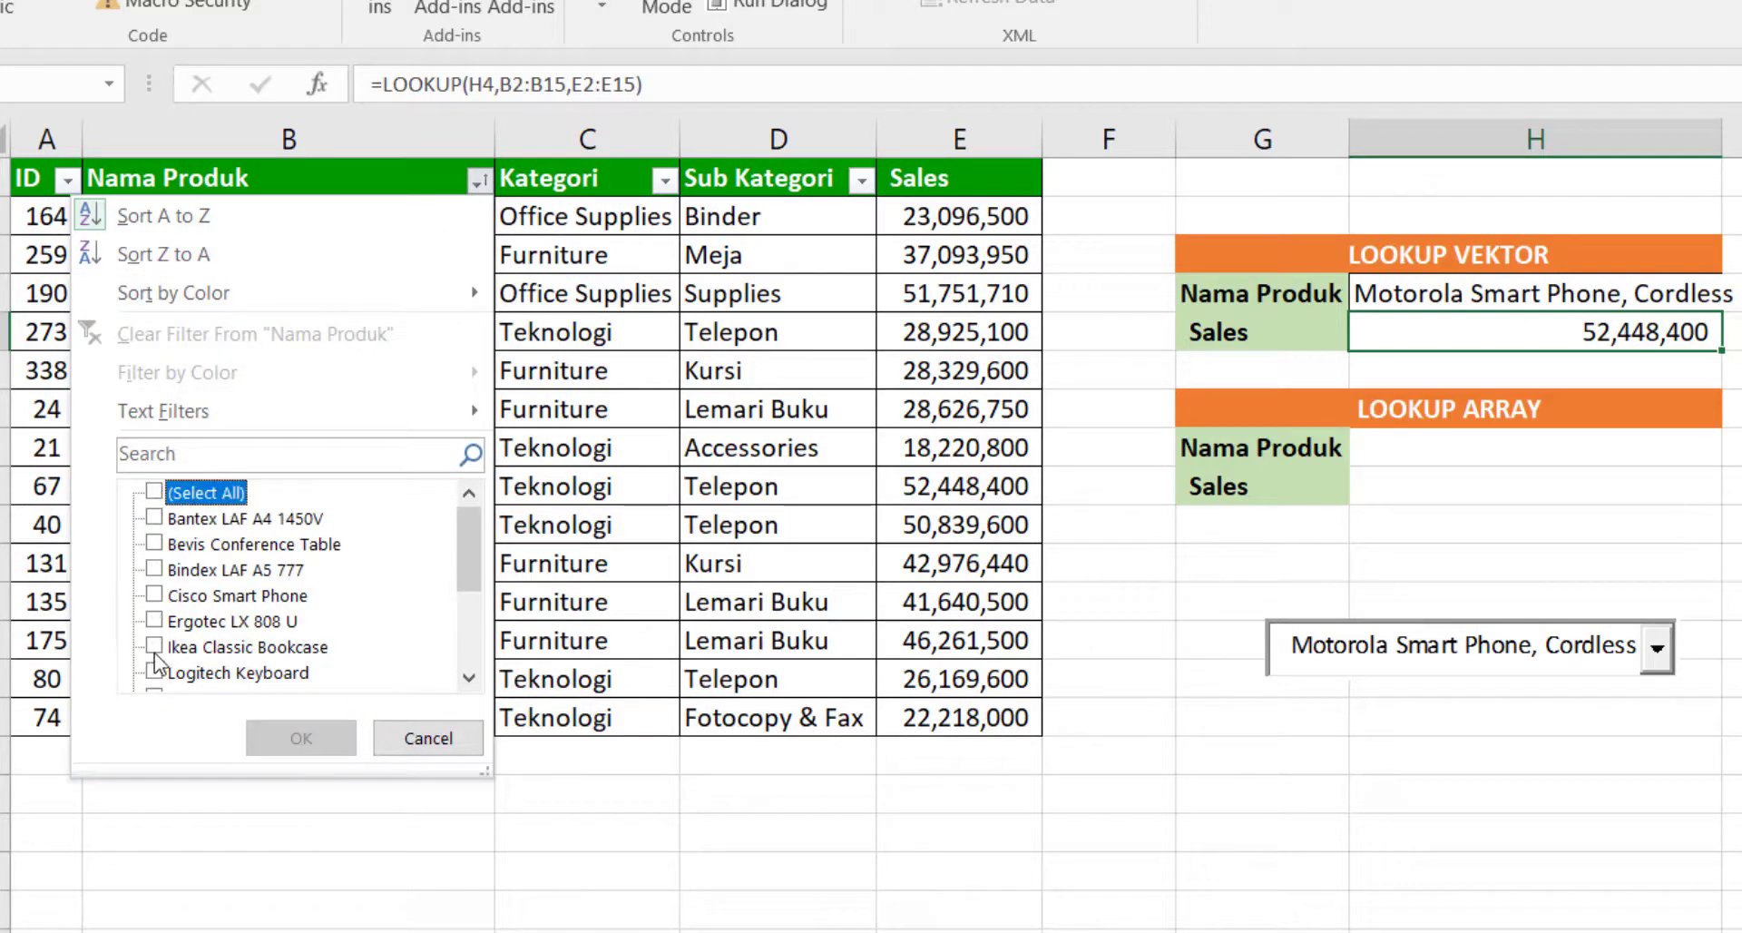
click(1365, 328)
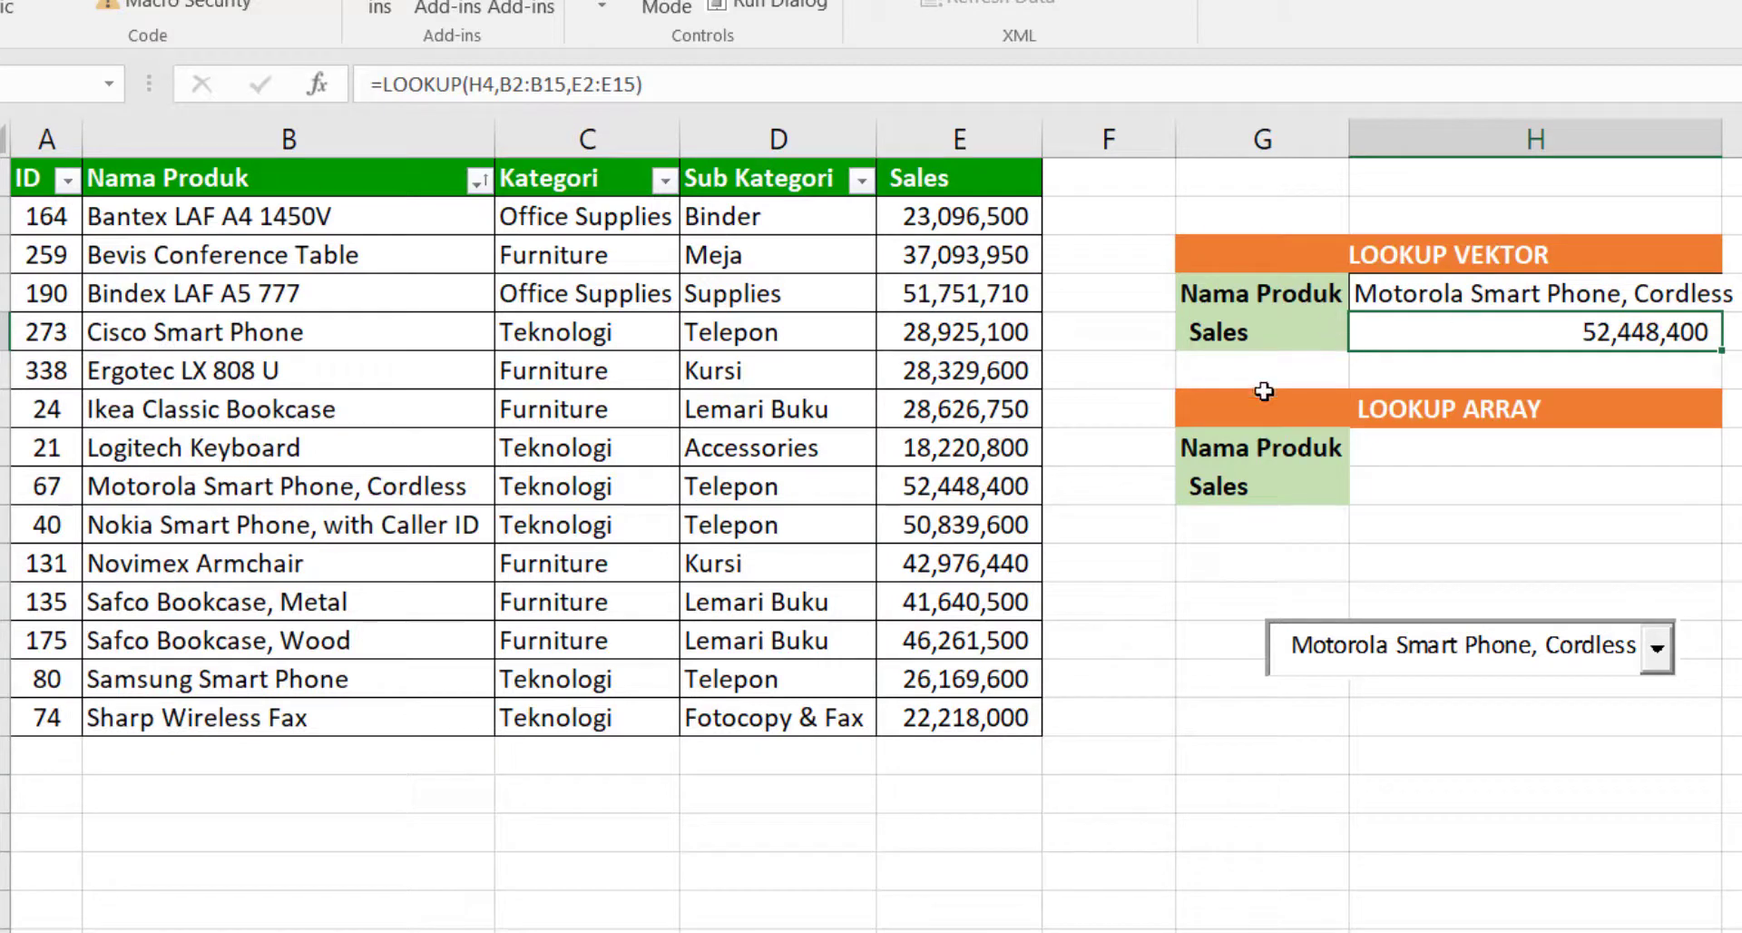
Step: Examine the product table range B1:E15 and the LOOKUP formula in H5
click(163, 177)
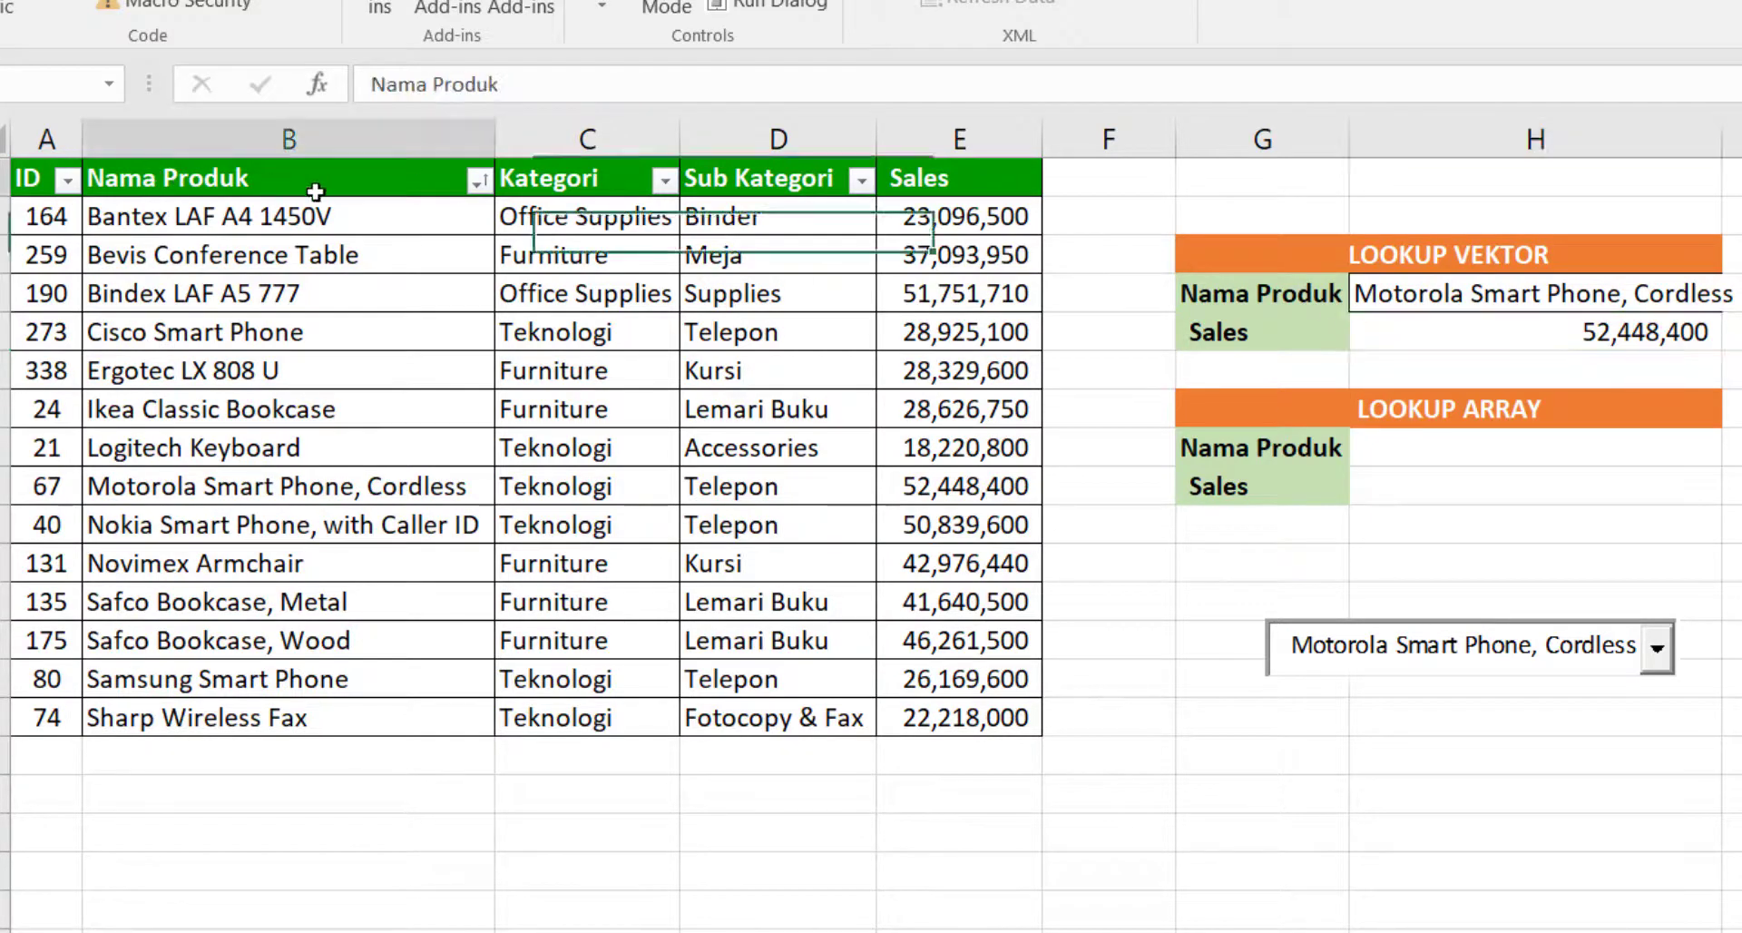
drag(315, 192, 948, 719)
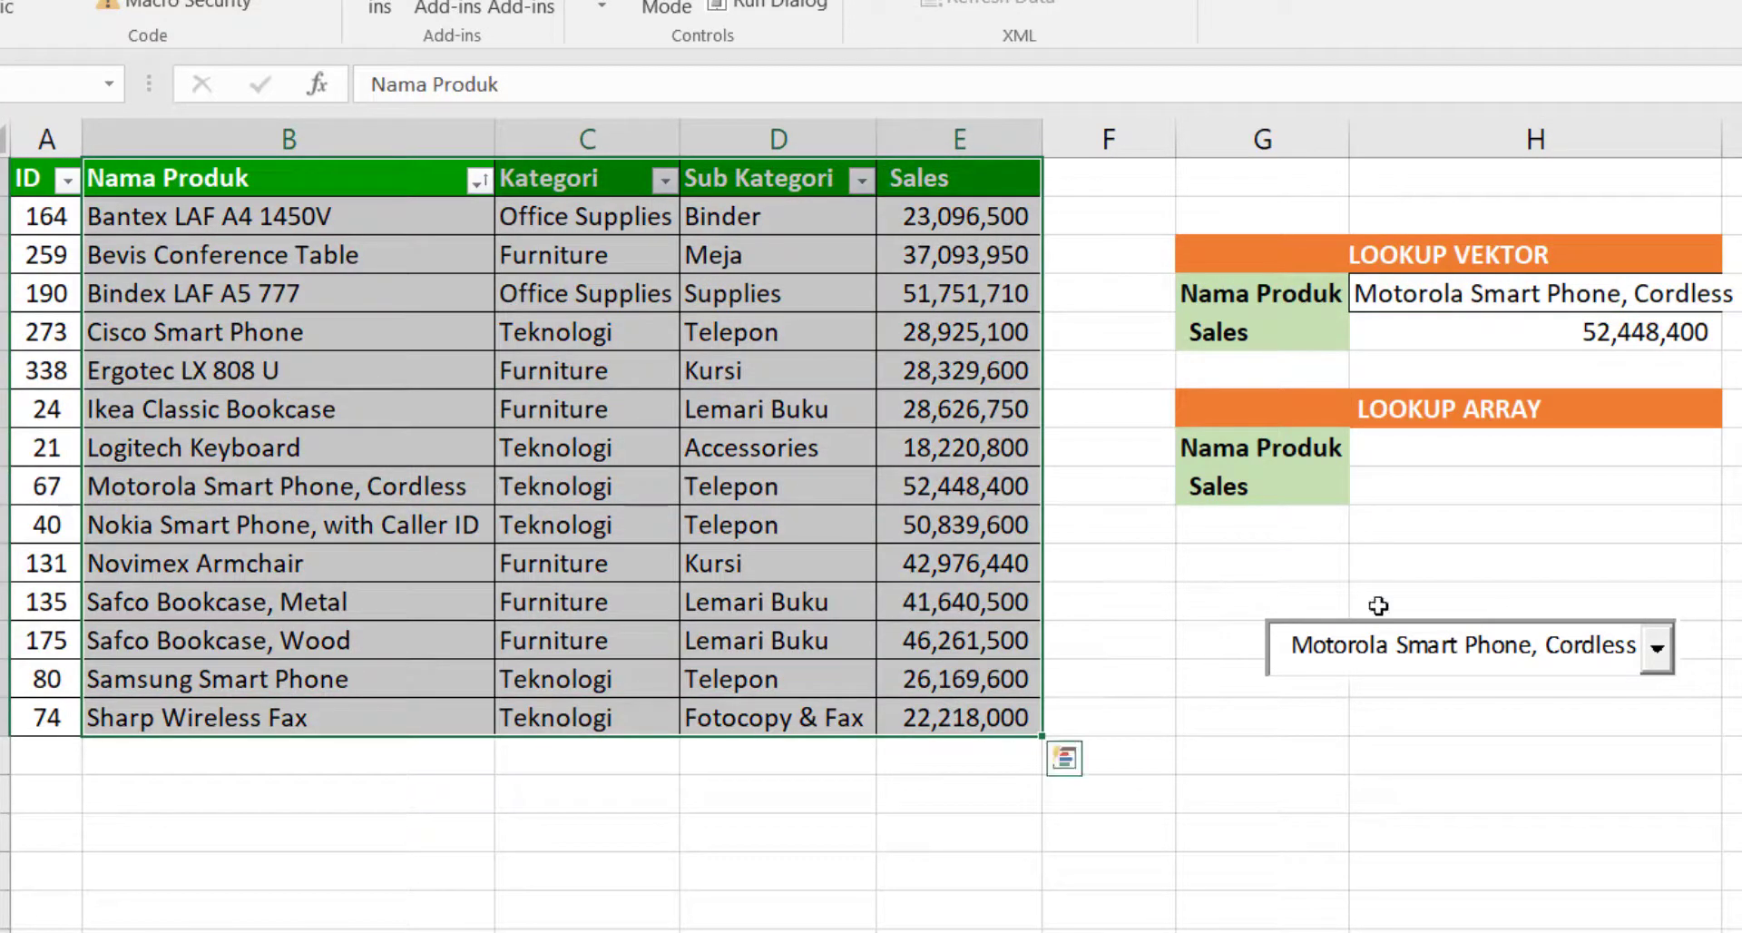
click(1539, 332)
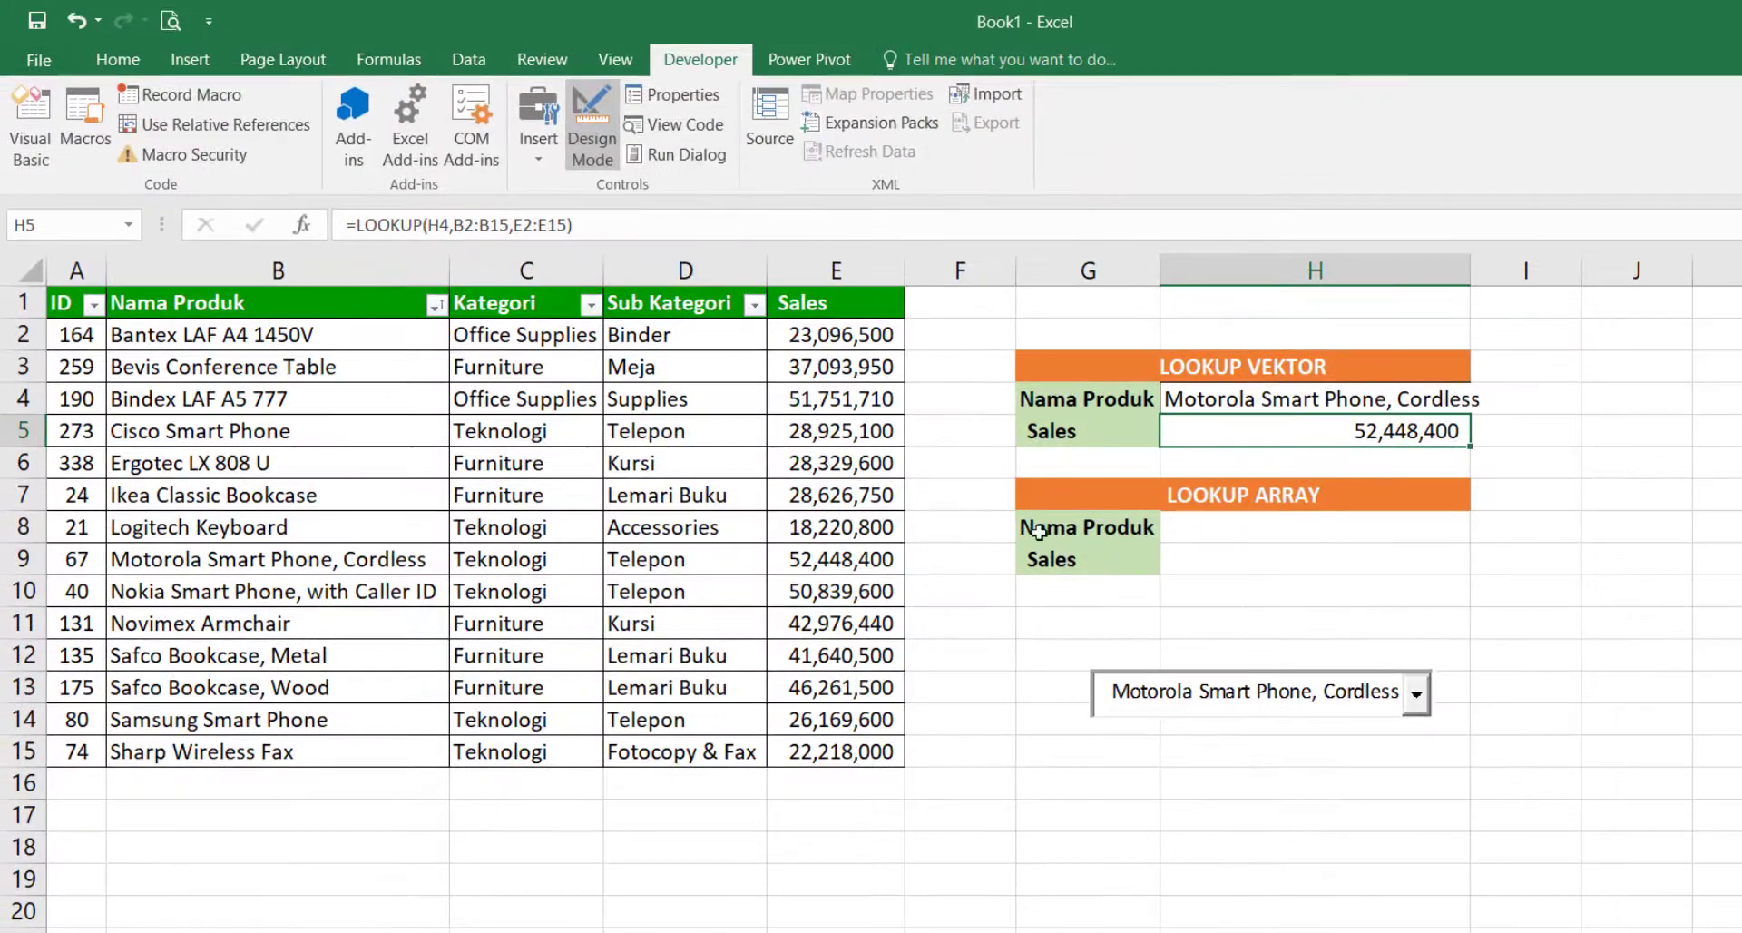
Step: Move the combo box onto cell H4, trim its size to the cell, and AutoFit column H
drag(1236, 703, 1309, 406)
mouse_move(1505, 426)
mouse_down()
mouse_move(1471, 414)
mouse_move(1487, 397)
mouse_up()
double_click(1470, 270)
click(1660, 495)
Step: Widen column H slightly and resize the combo box so it spans the full width of cell H4
click(1247, 400)
drag(1167, 397, 1162, 397)
click(1533, 401)
drag(1493, 270, 1538, 270)
click(1443, 399)
drag(1487, 398, 1534, 400)
click(1655, 395)
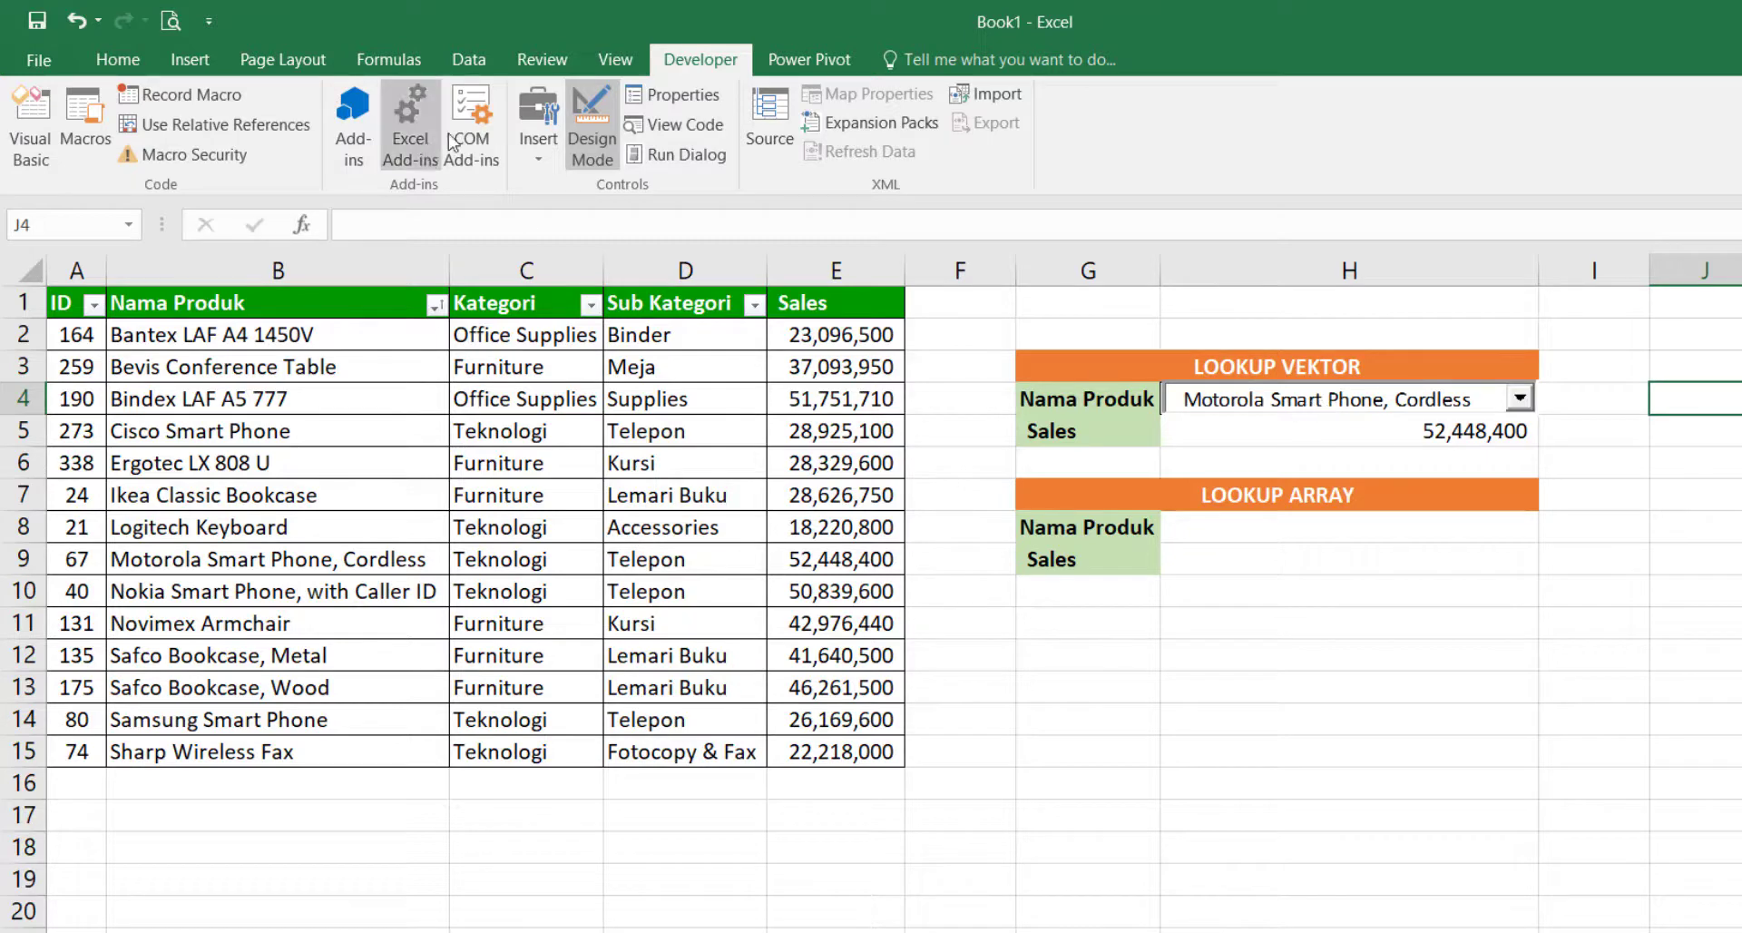
Step: Turn off Design Mode and test the combo box with Safco Bookcase, Metal and finally Samsung Smart Phone
click(603, 168)
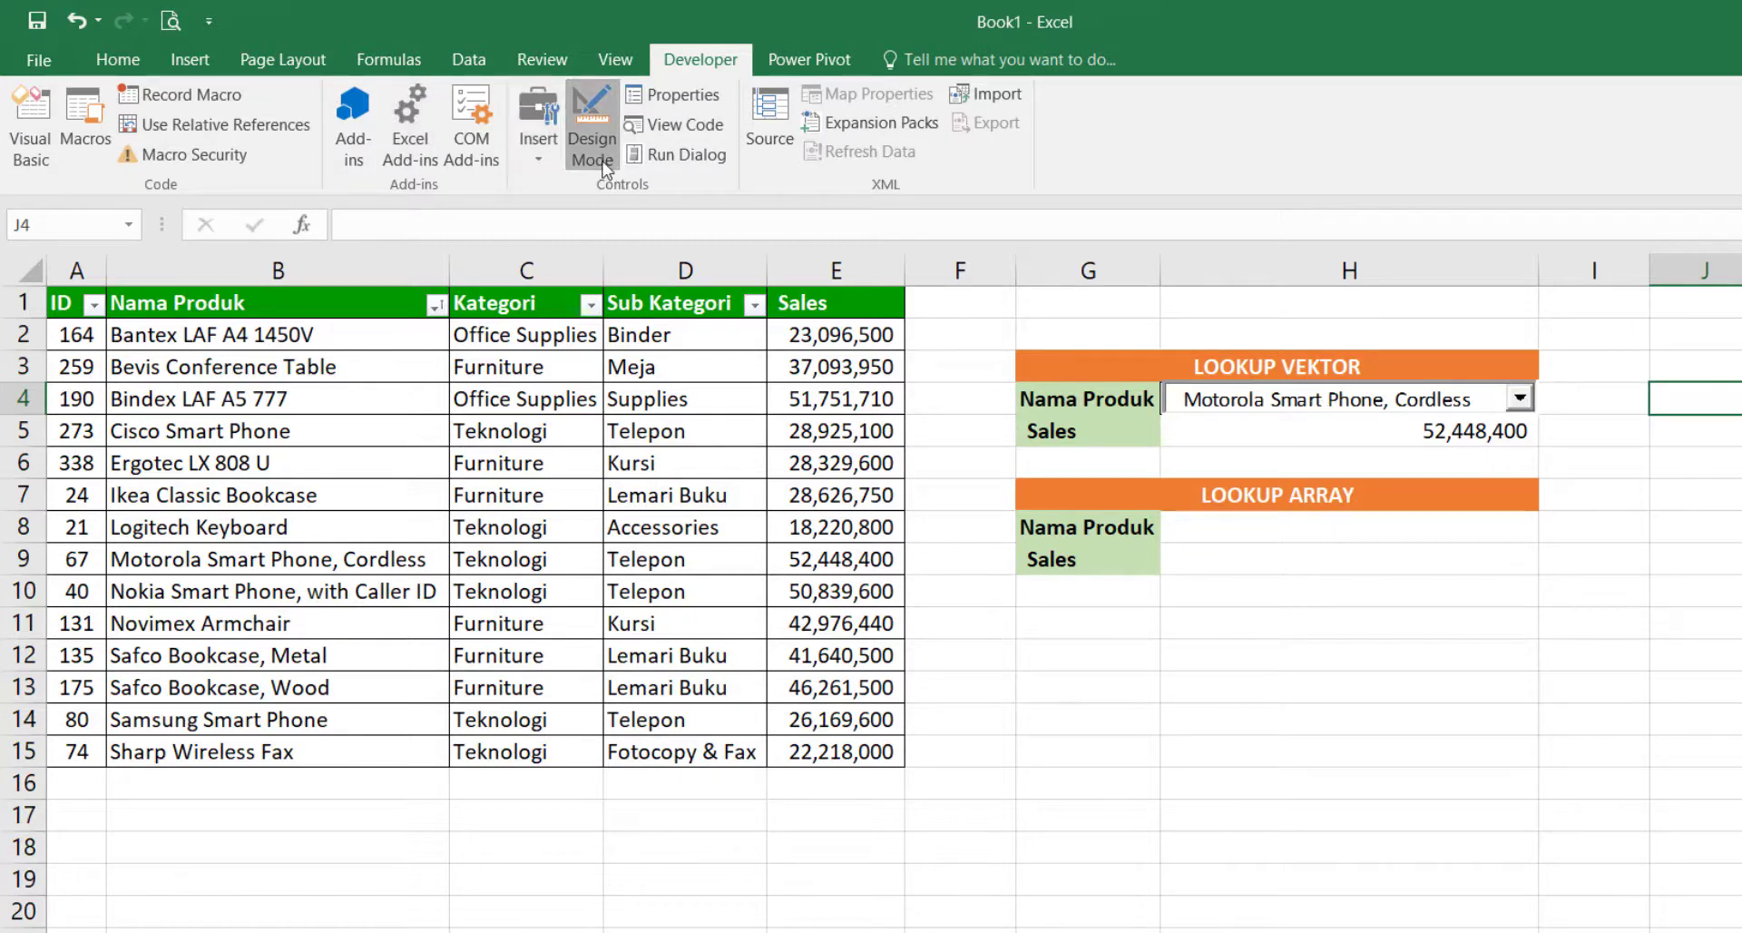
click(1519, 397)
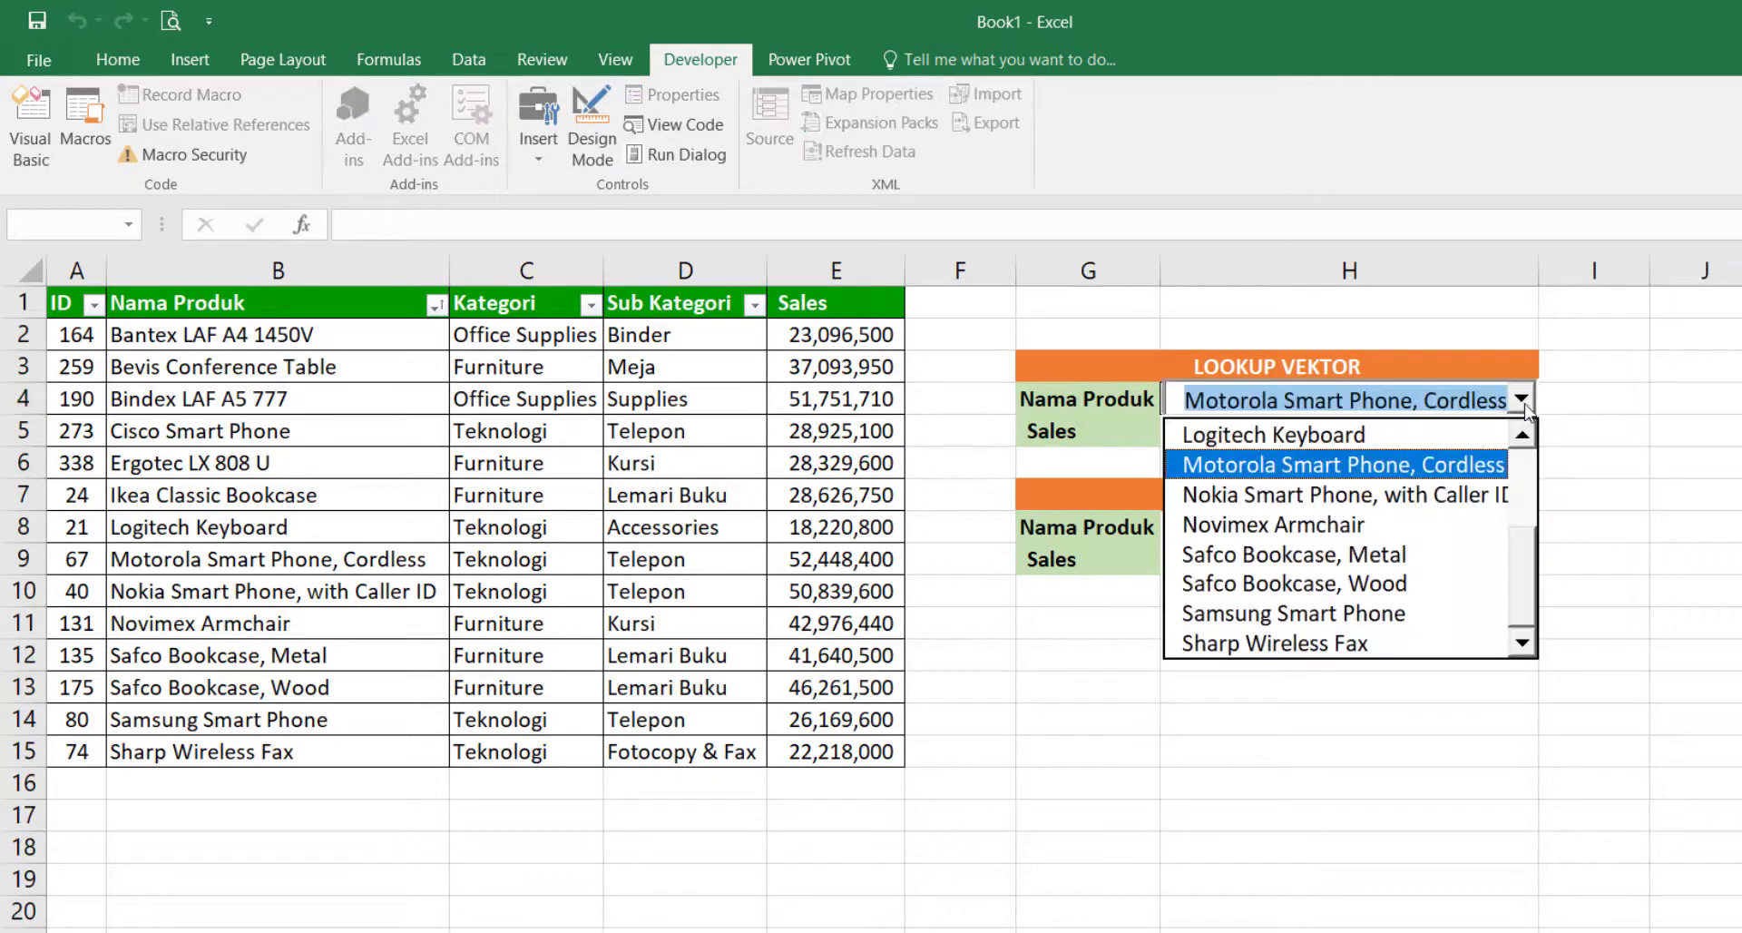
click(1403, 559)
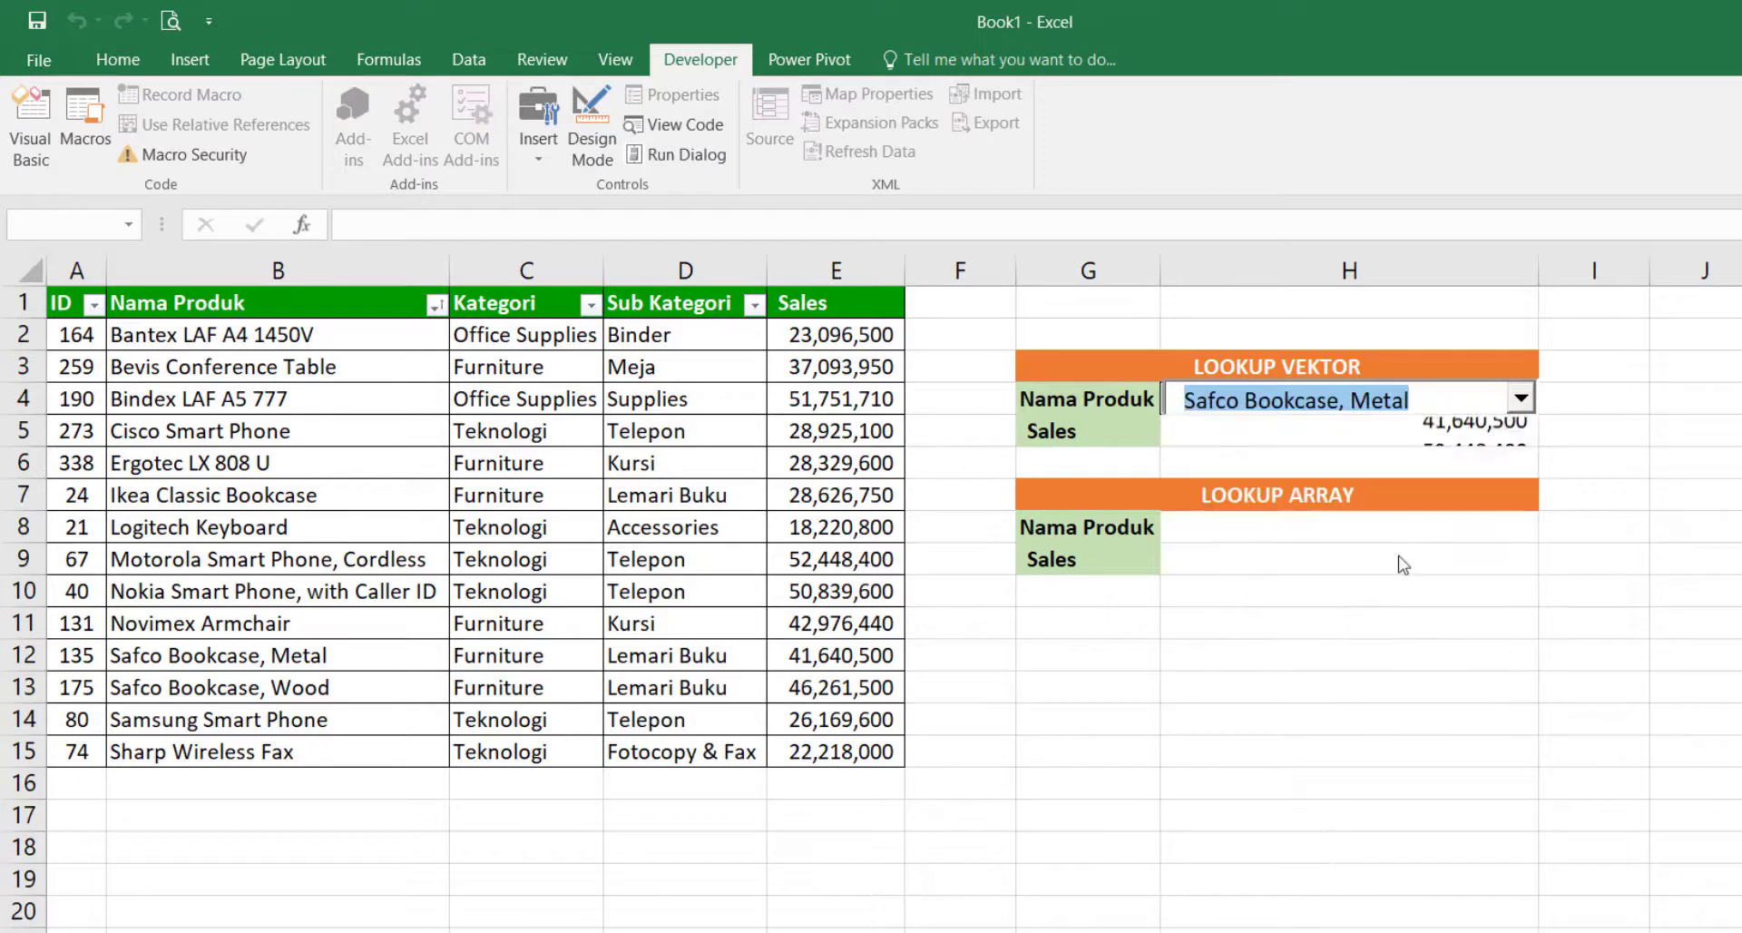
click(1267, 433)
click(1519, 399)
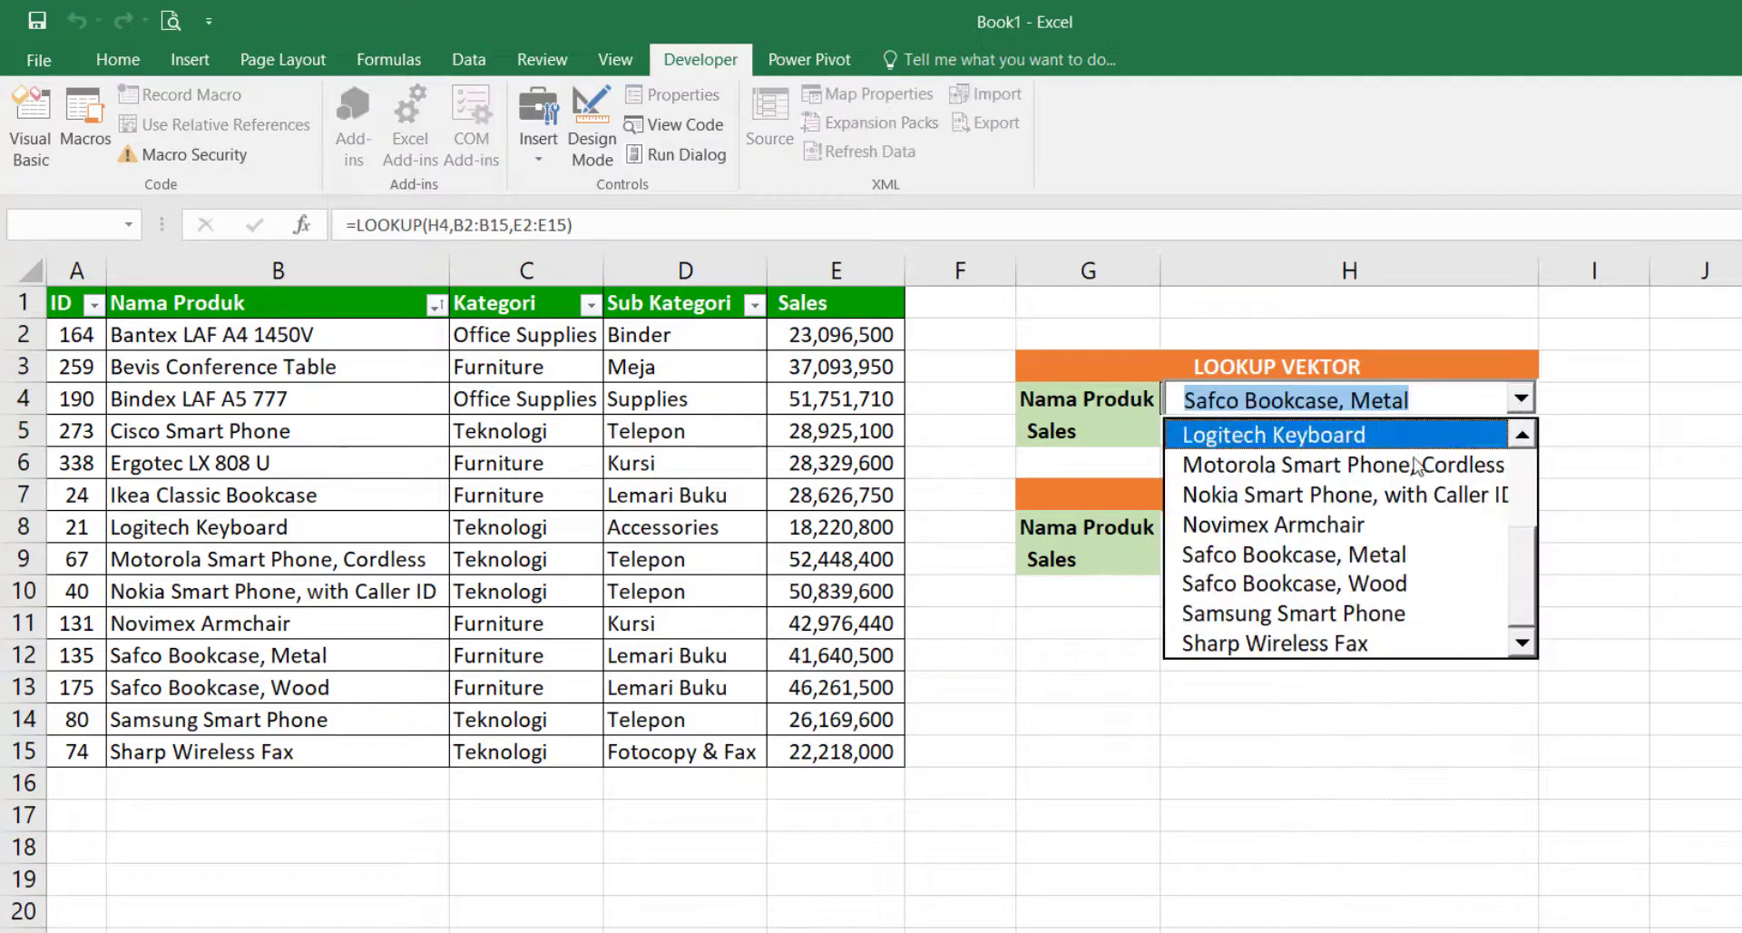
click(1289, 610)
click(1470, 437)
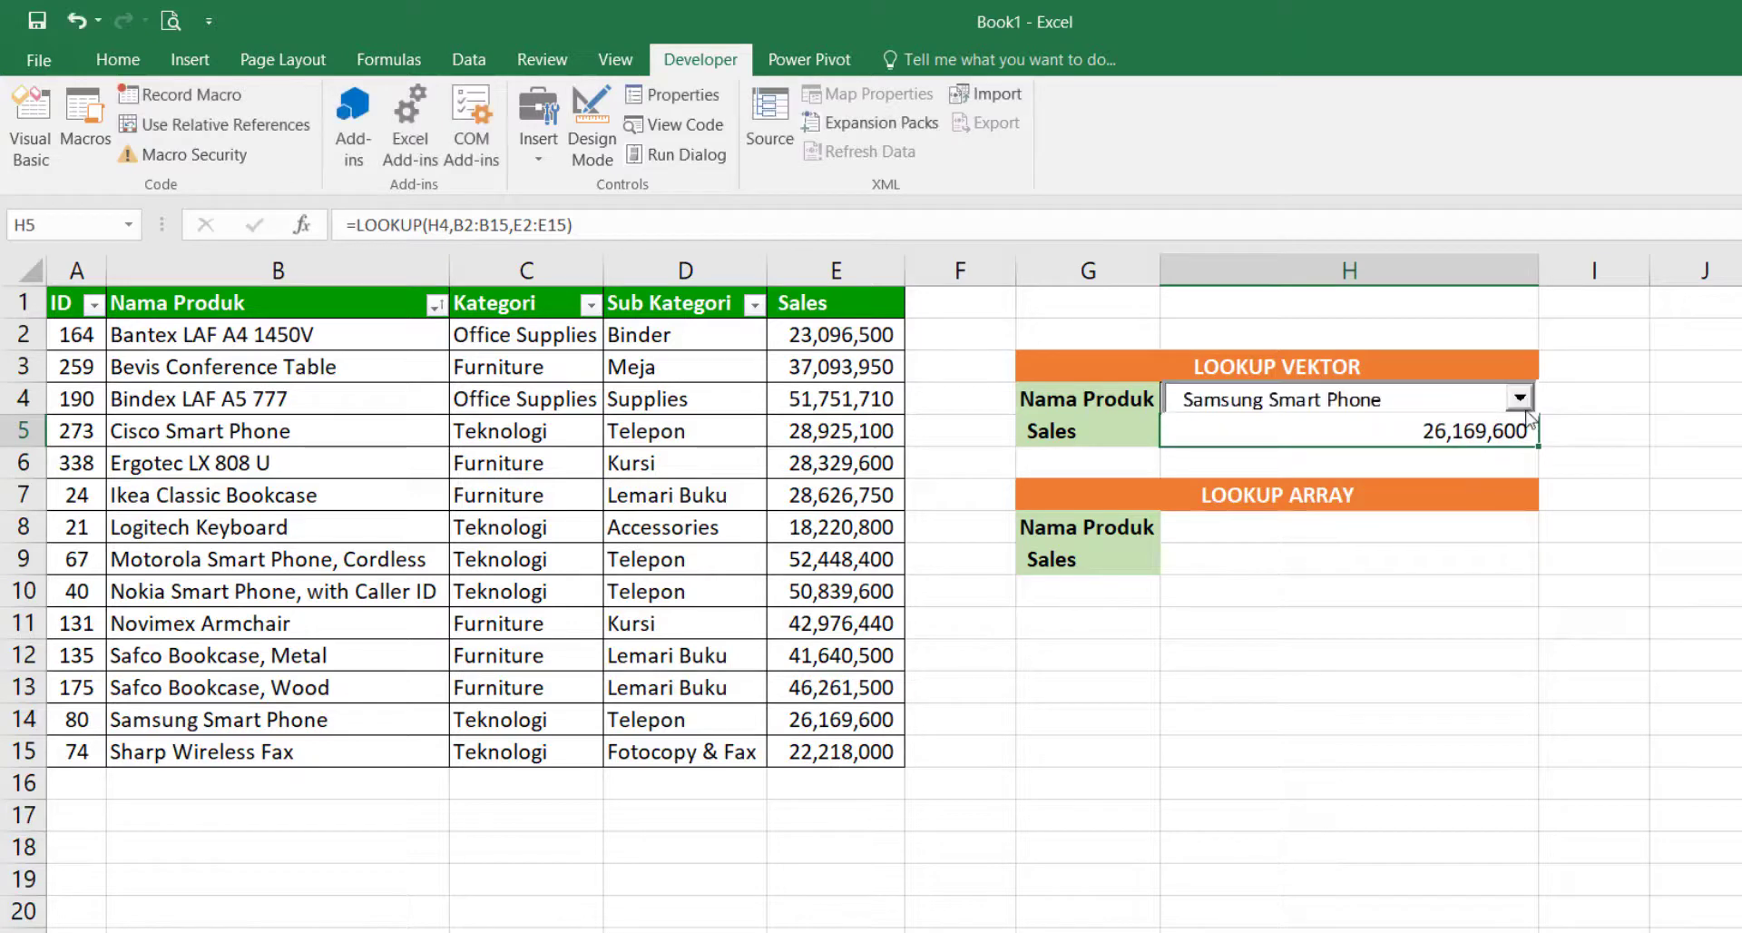
Step: Check the combo box's product list from its first entry against the Nama Produk column of the table
click(1524, 405)
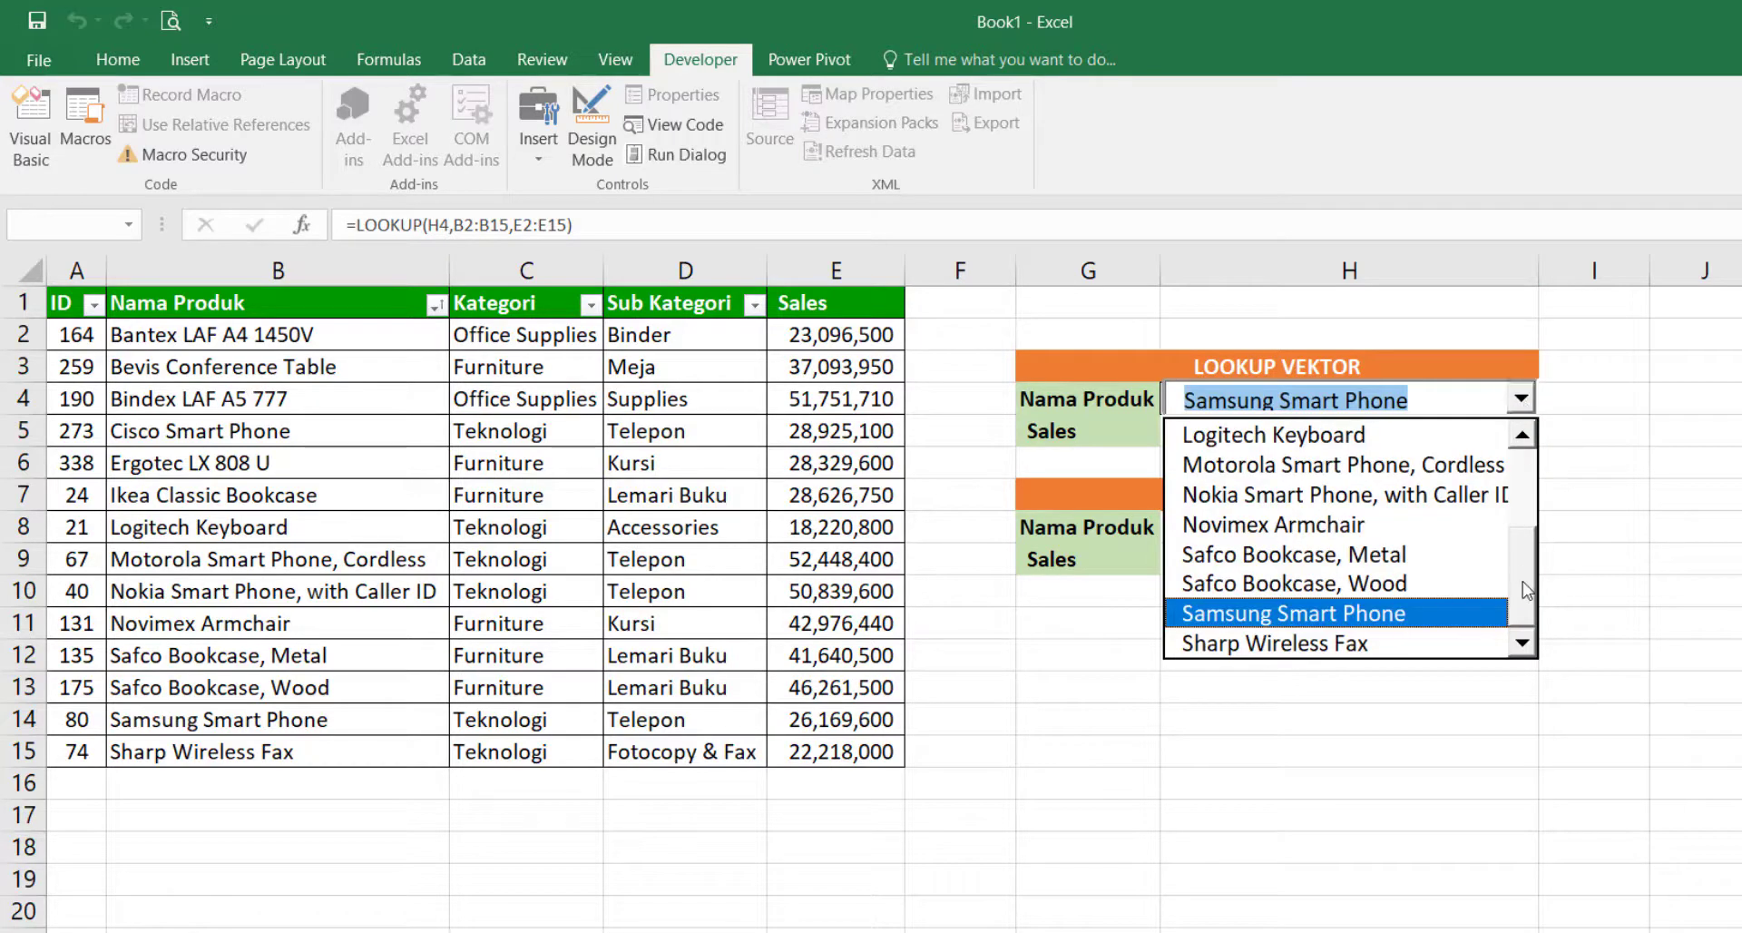
scroll(1522, 551, up, 3)
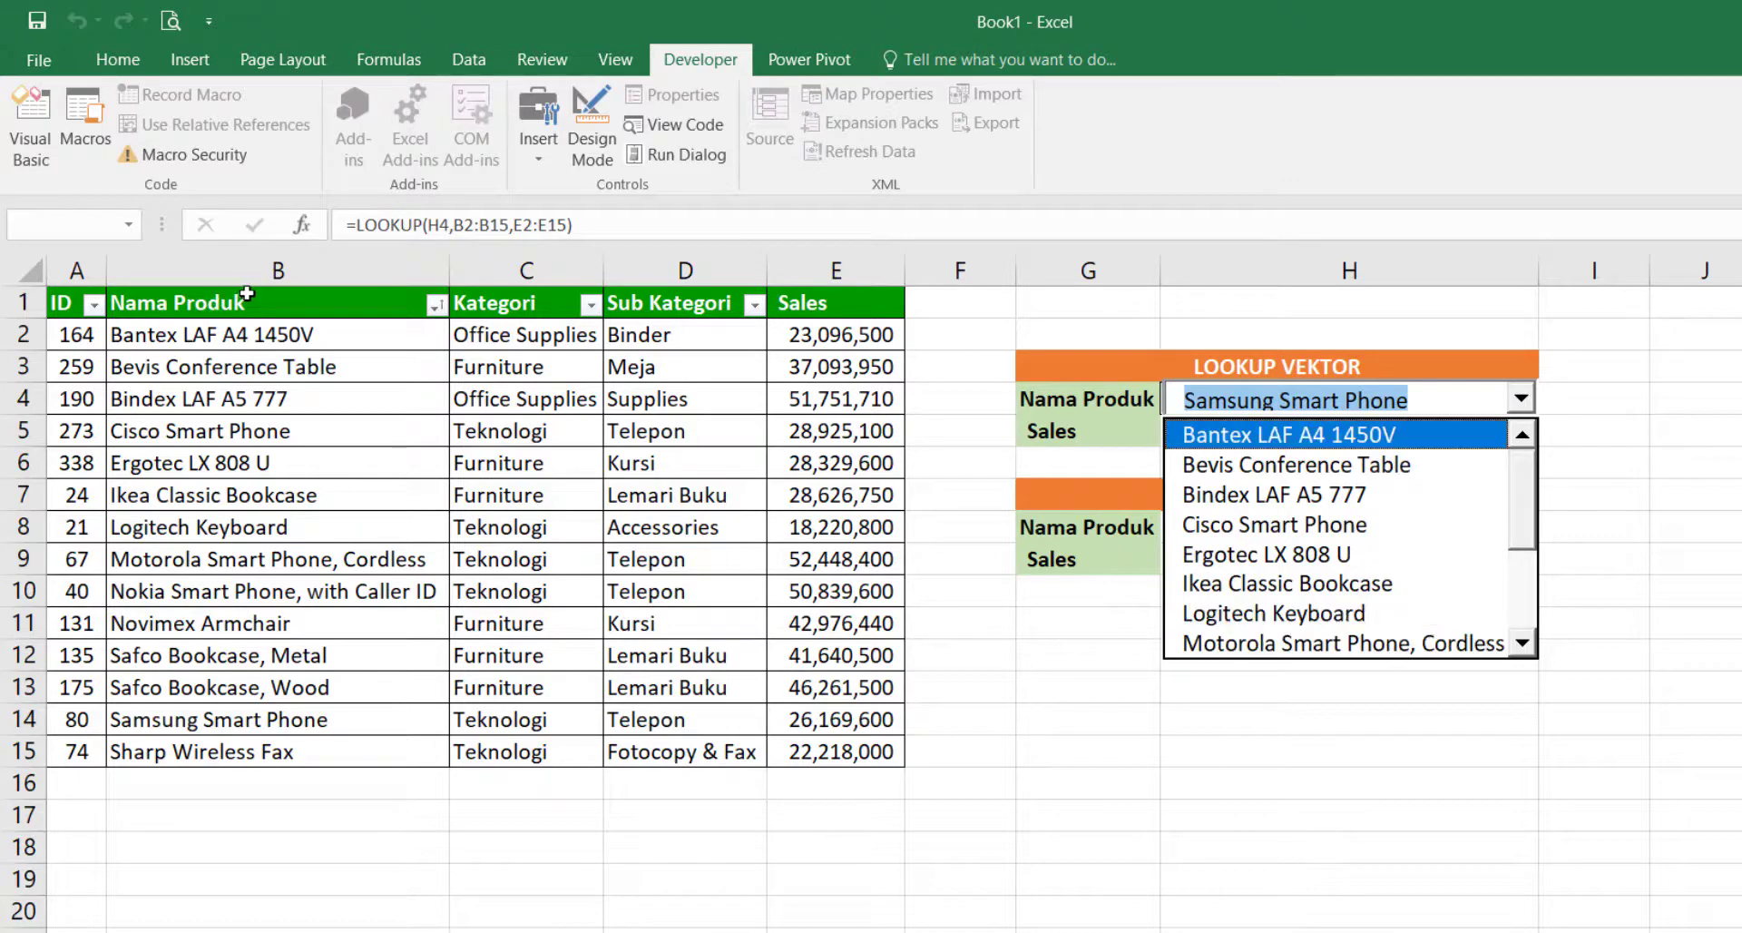
click(1720, 443)
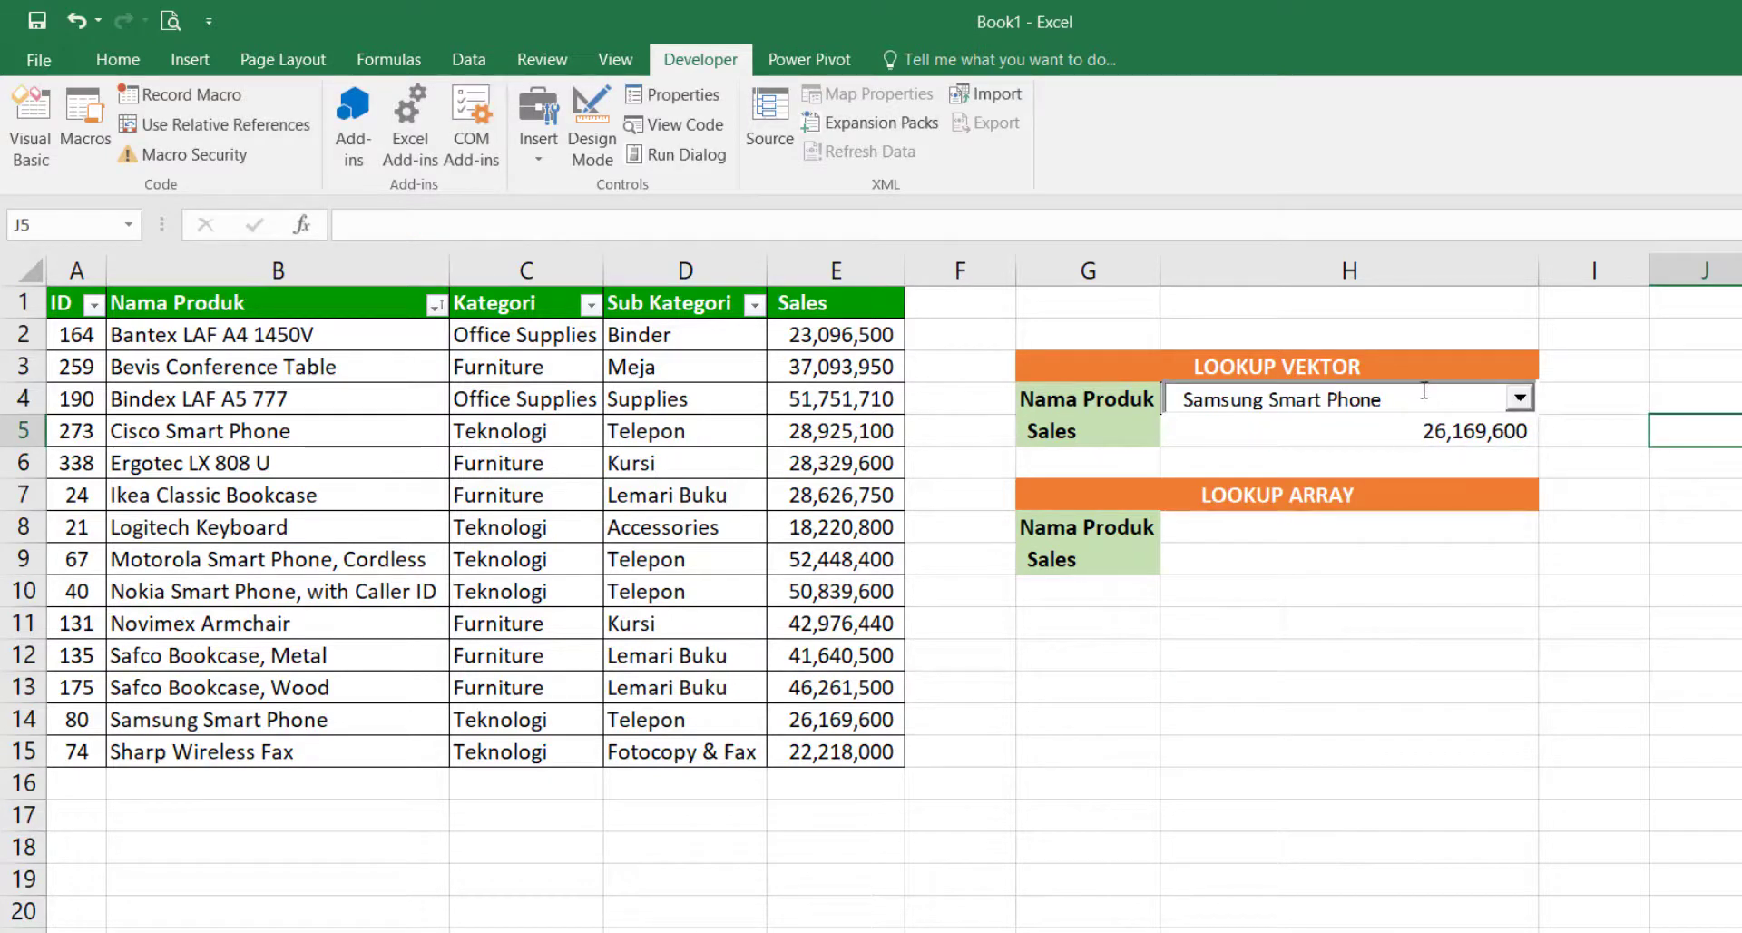
Step: Turn on Design Mode and place a copy of the combo box over cell H8 in the LOOKUP ARRAY block
click(591, 127)
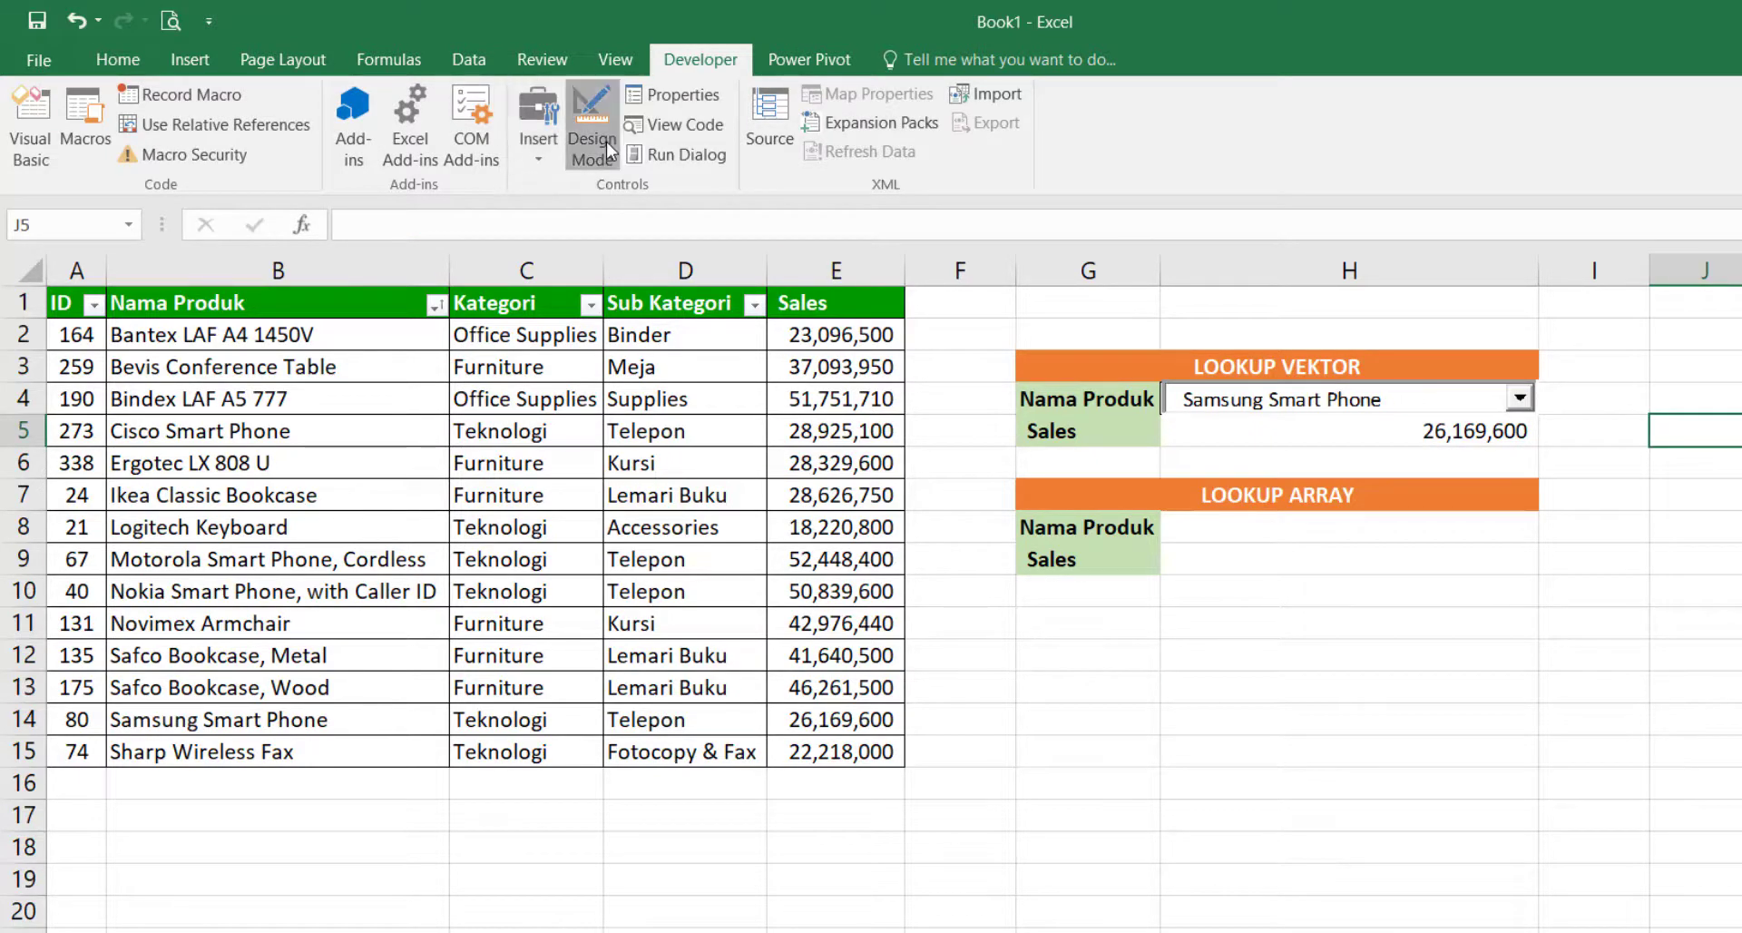
click(1346, 410)
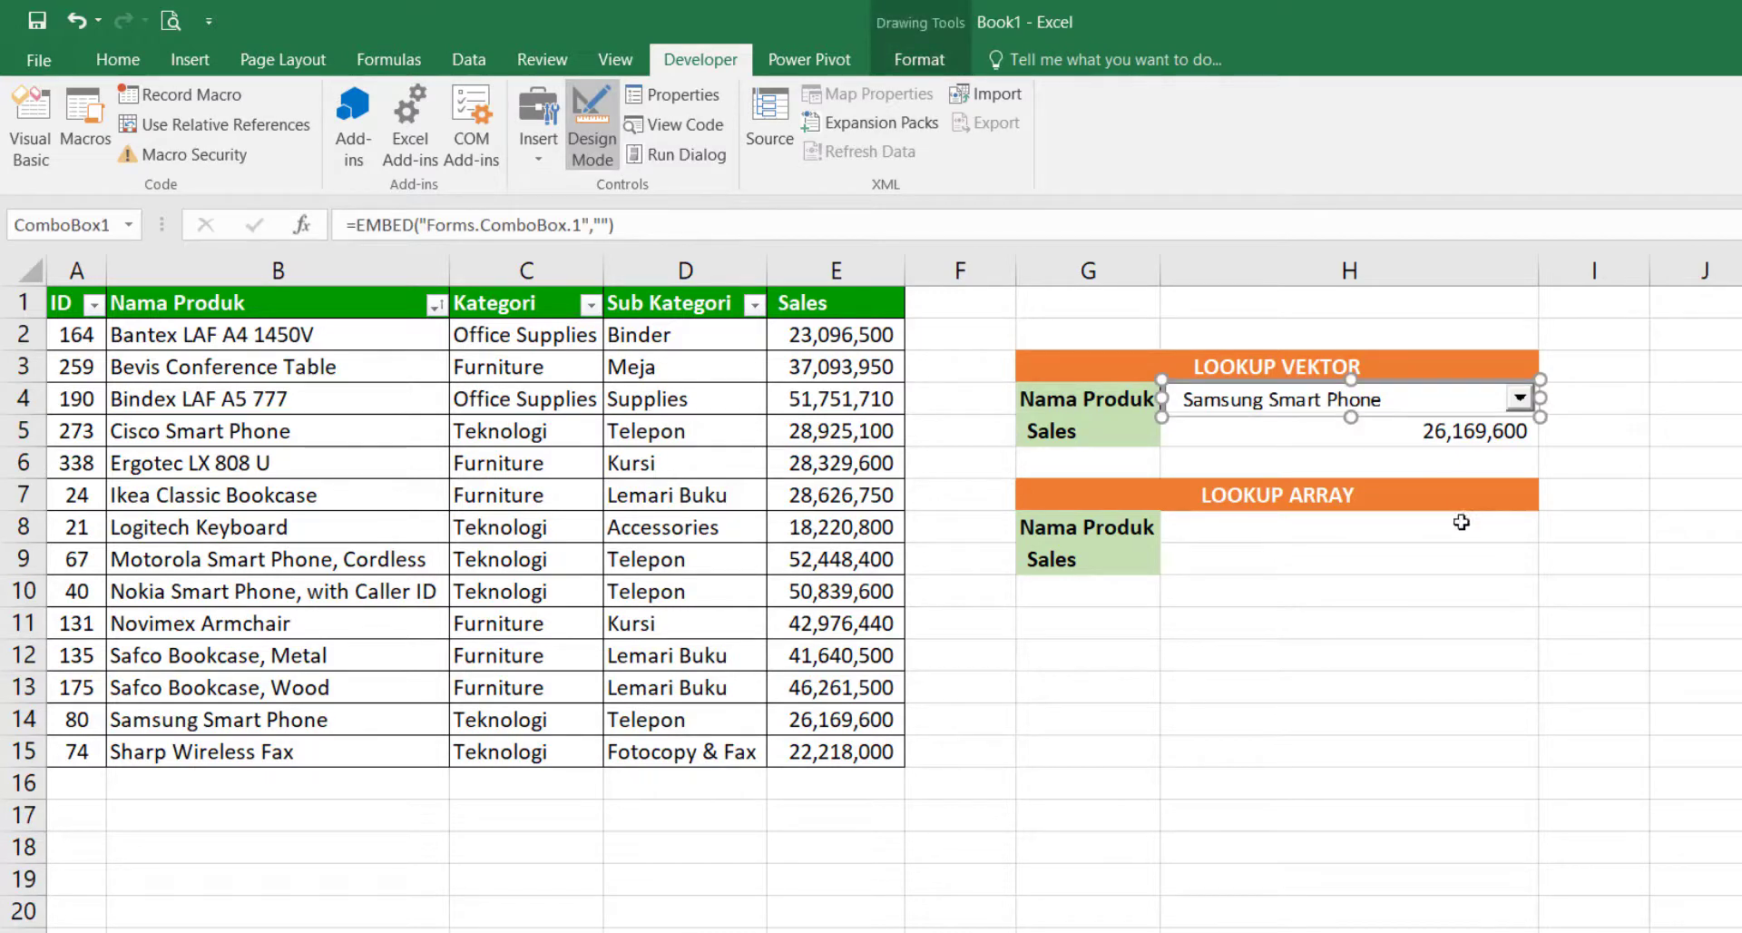
click(1311, 530)
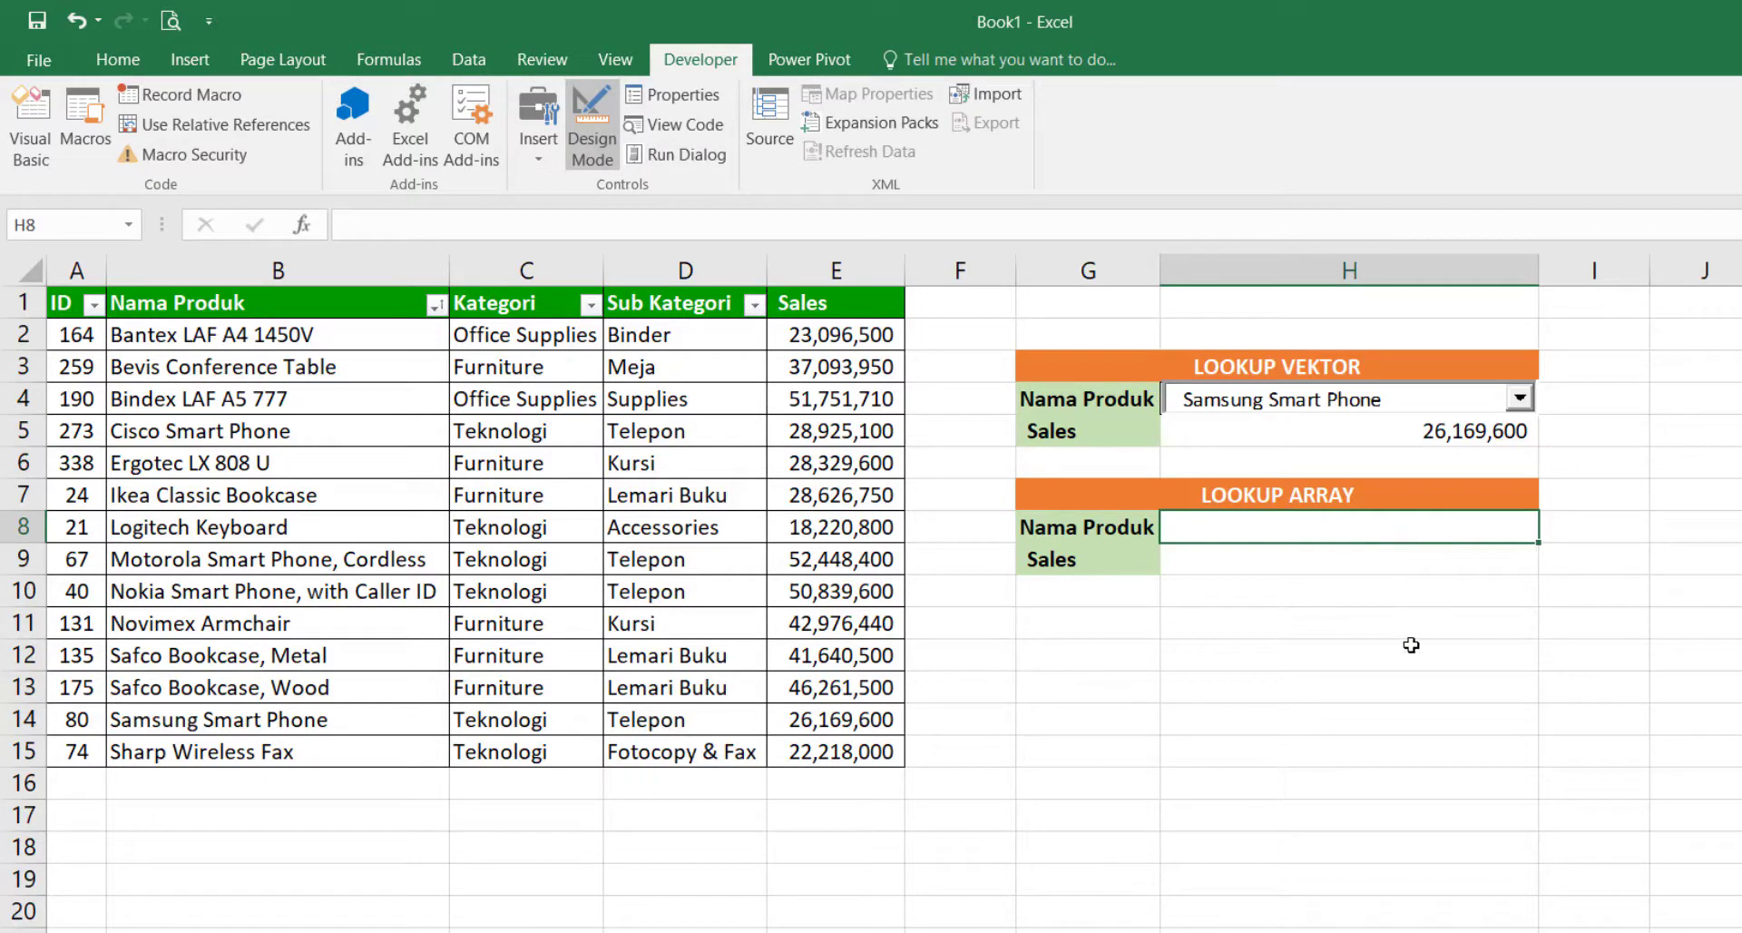
key(ctrl+v)
drag(1385, 567, 1381, 535)
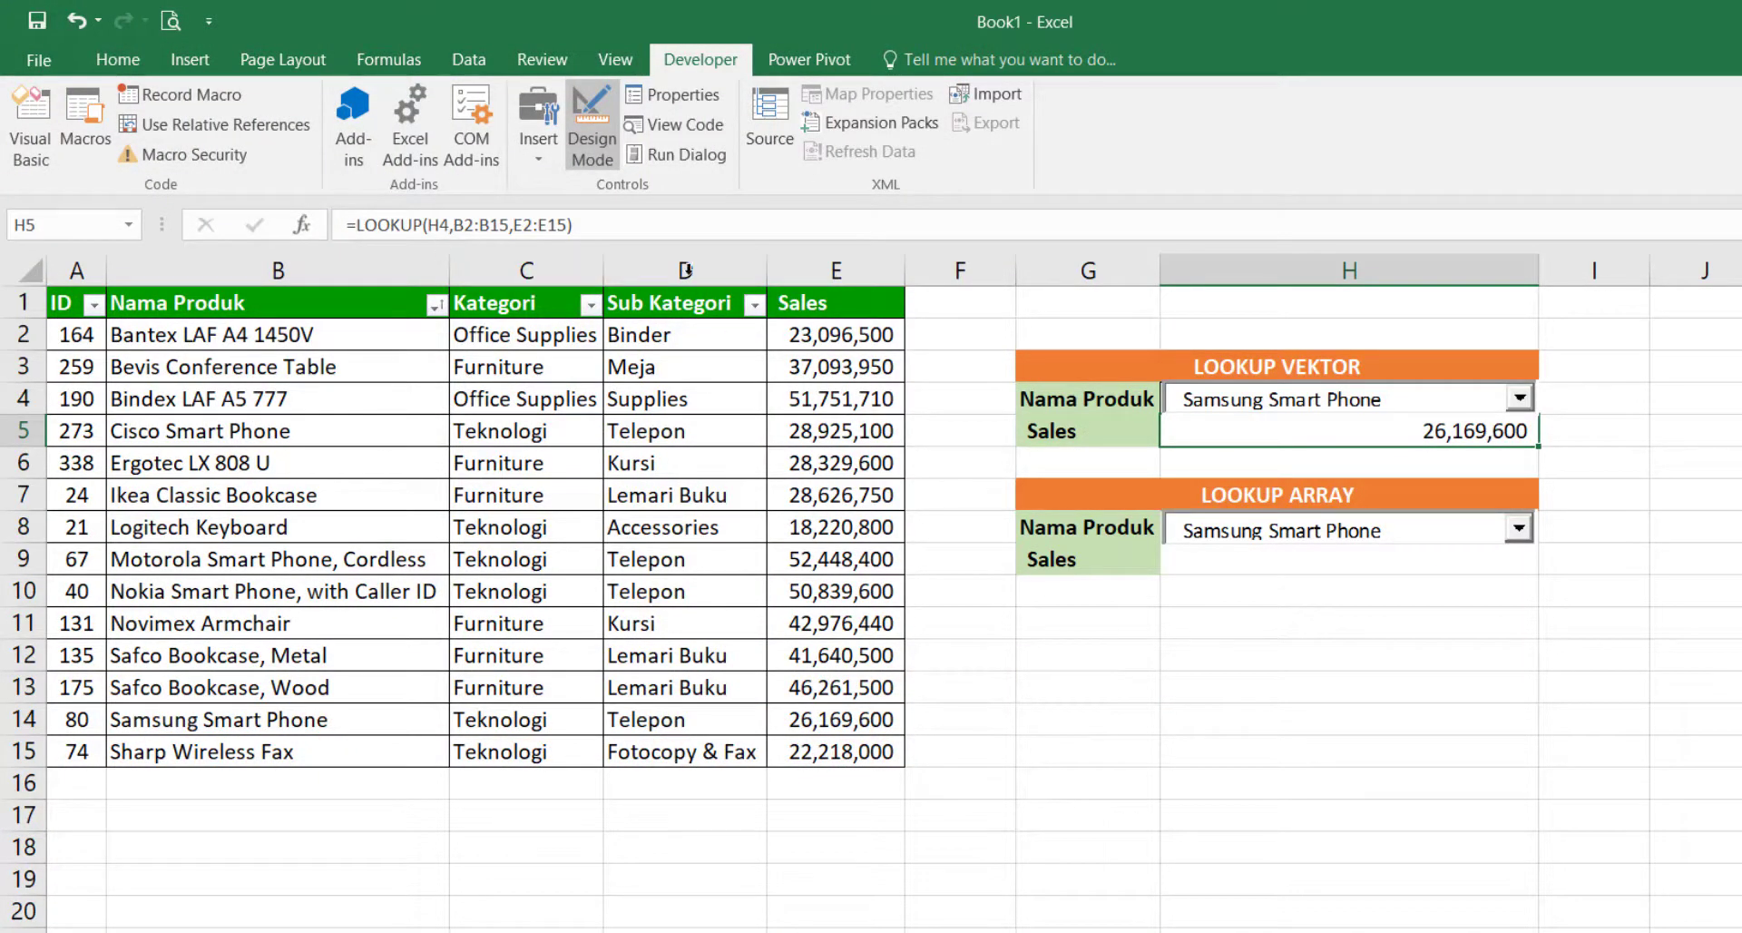
Step: Review the lookup_value, lookup_vector and result_vector arguments of the LOOKUP formula in H5, leaving the formula as it is
double_click(1318, 427)
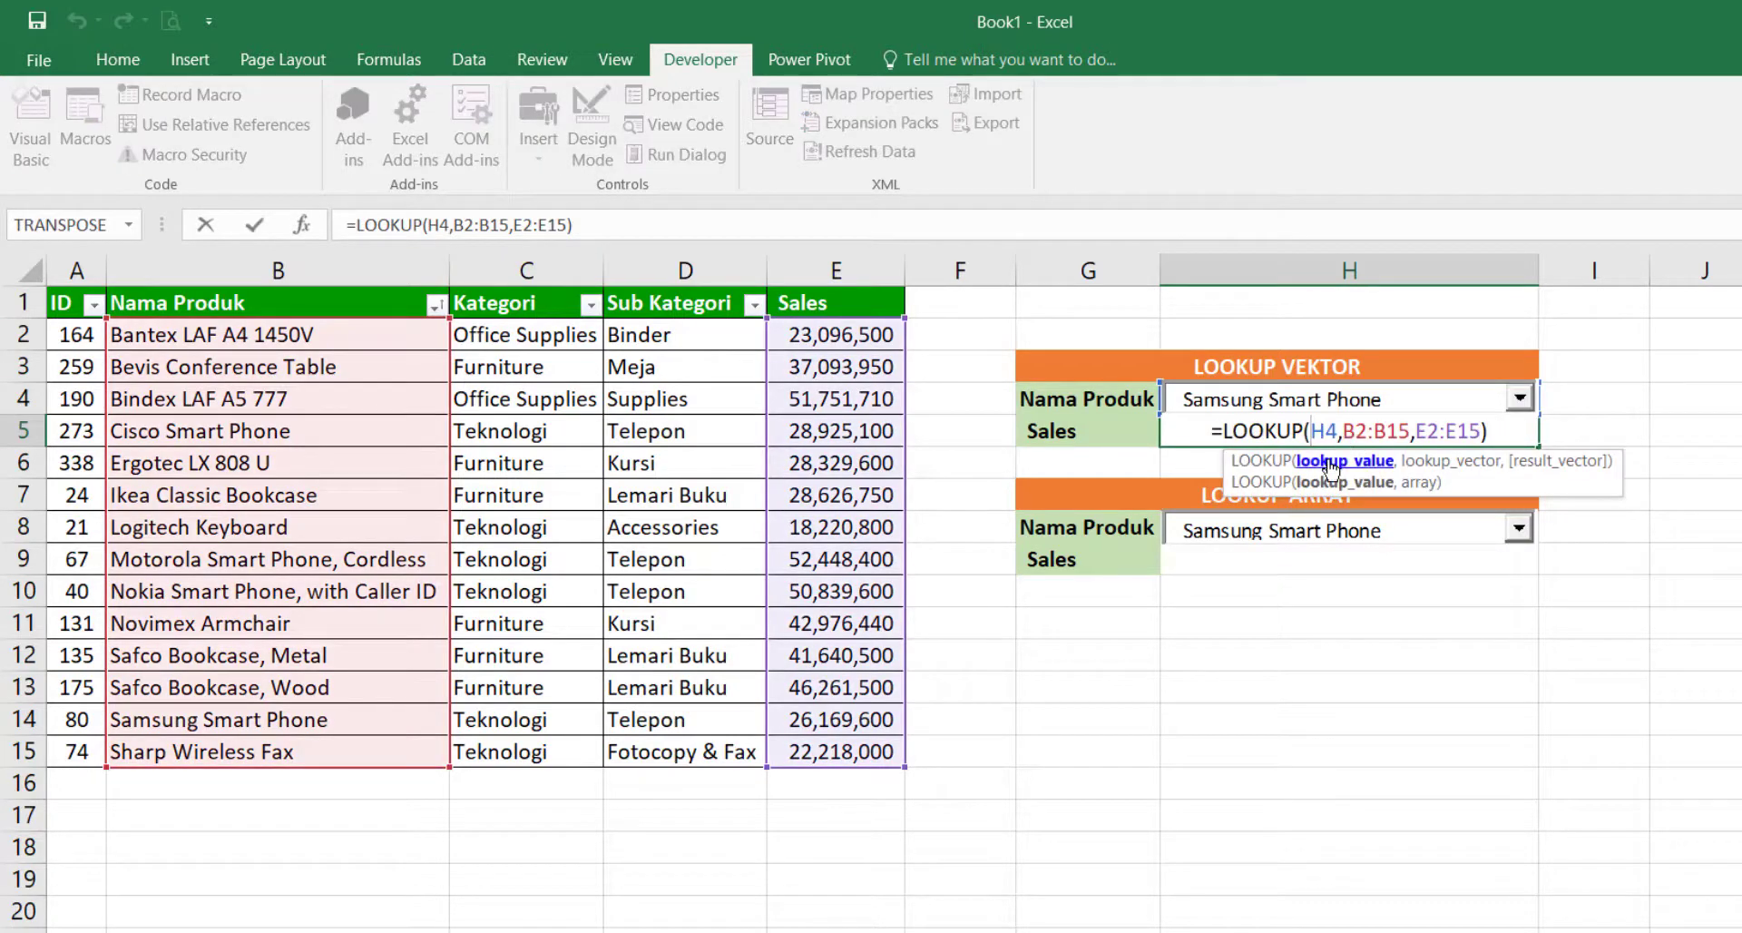
click(1329, 463)
click(1446, 465)
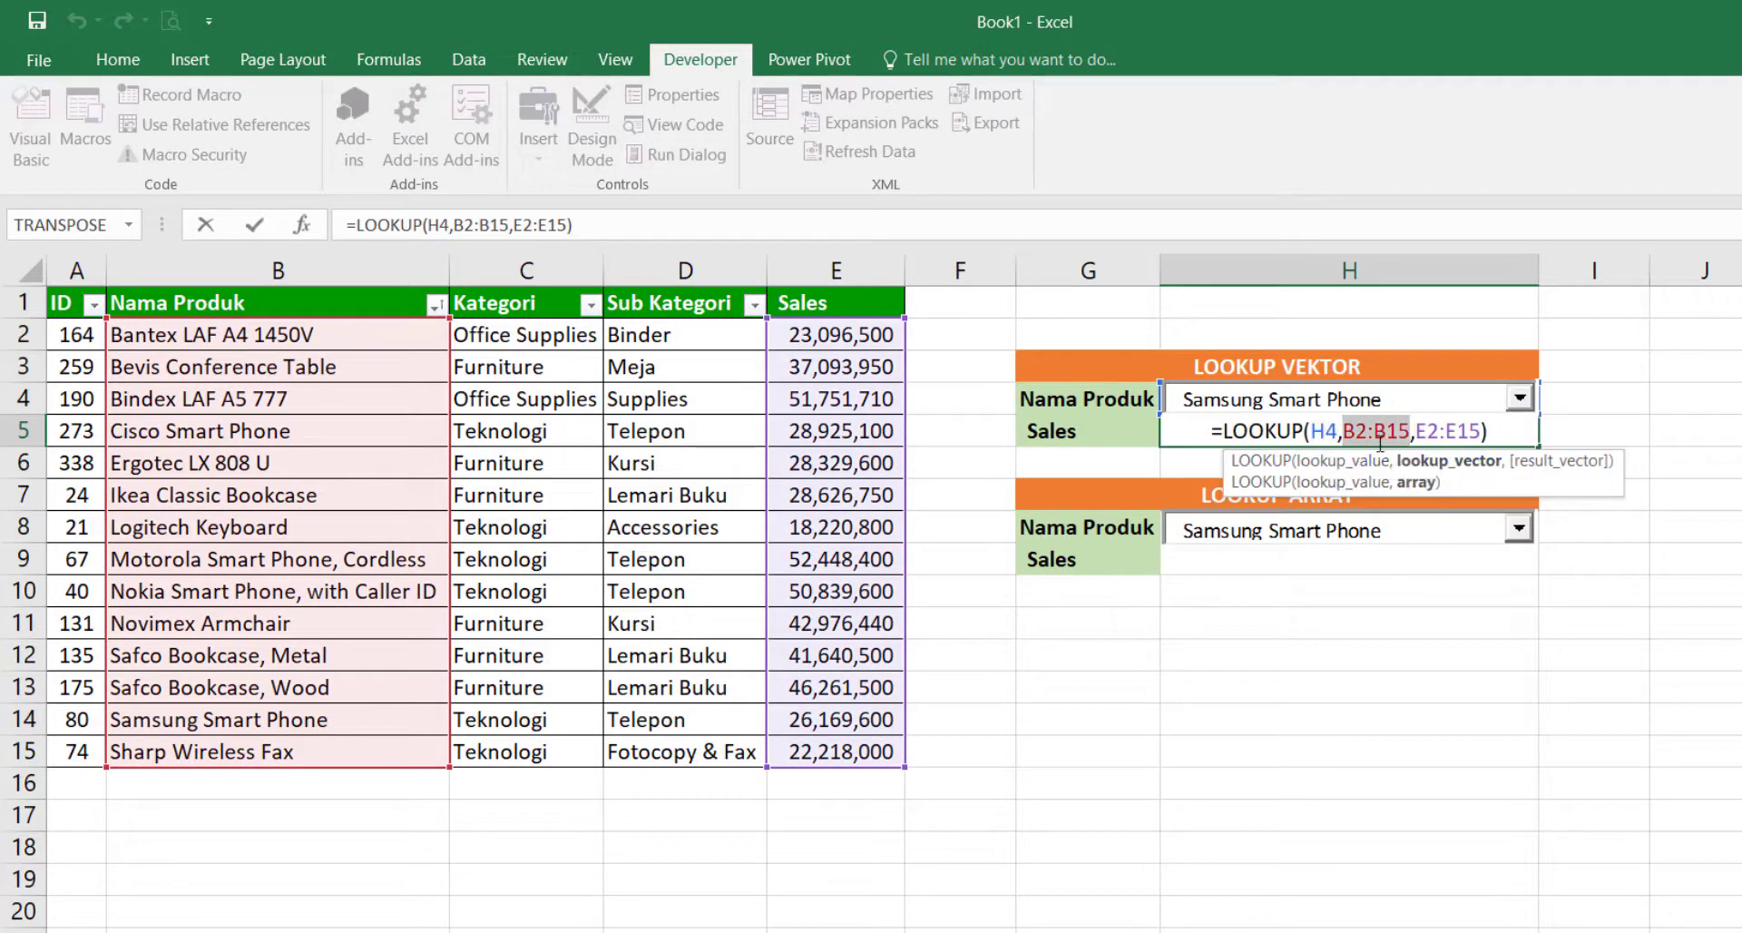
click(1555, 465)
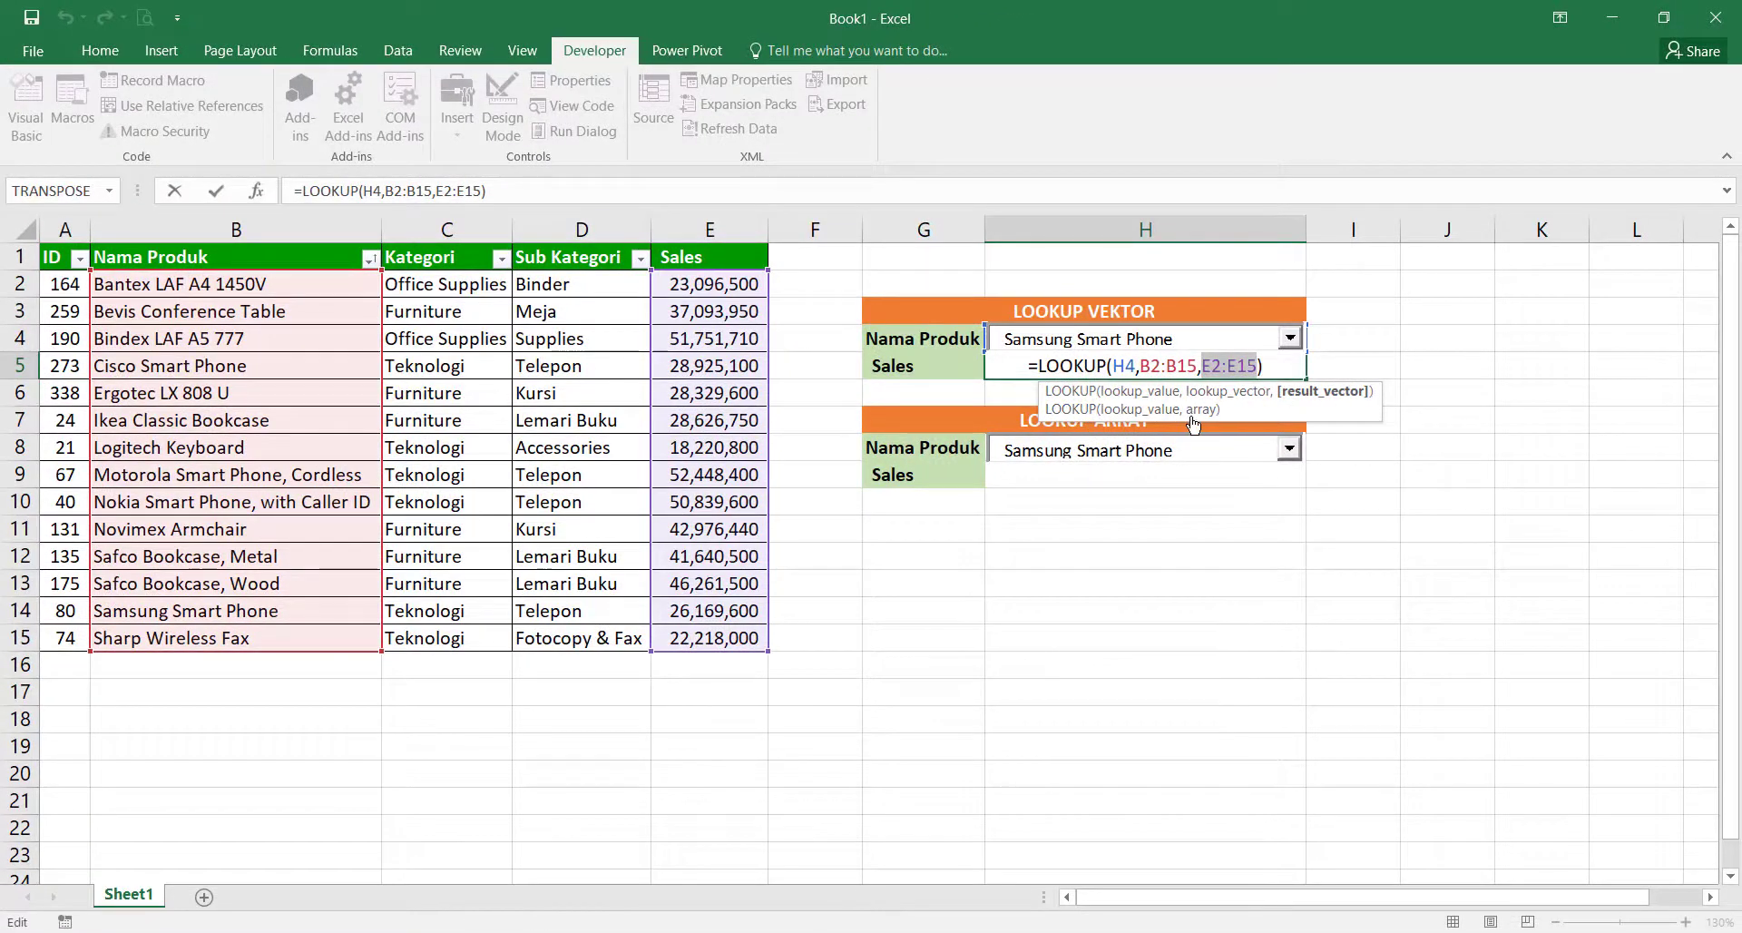
key(Escape)
click(1117, 477)
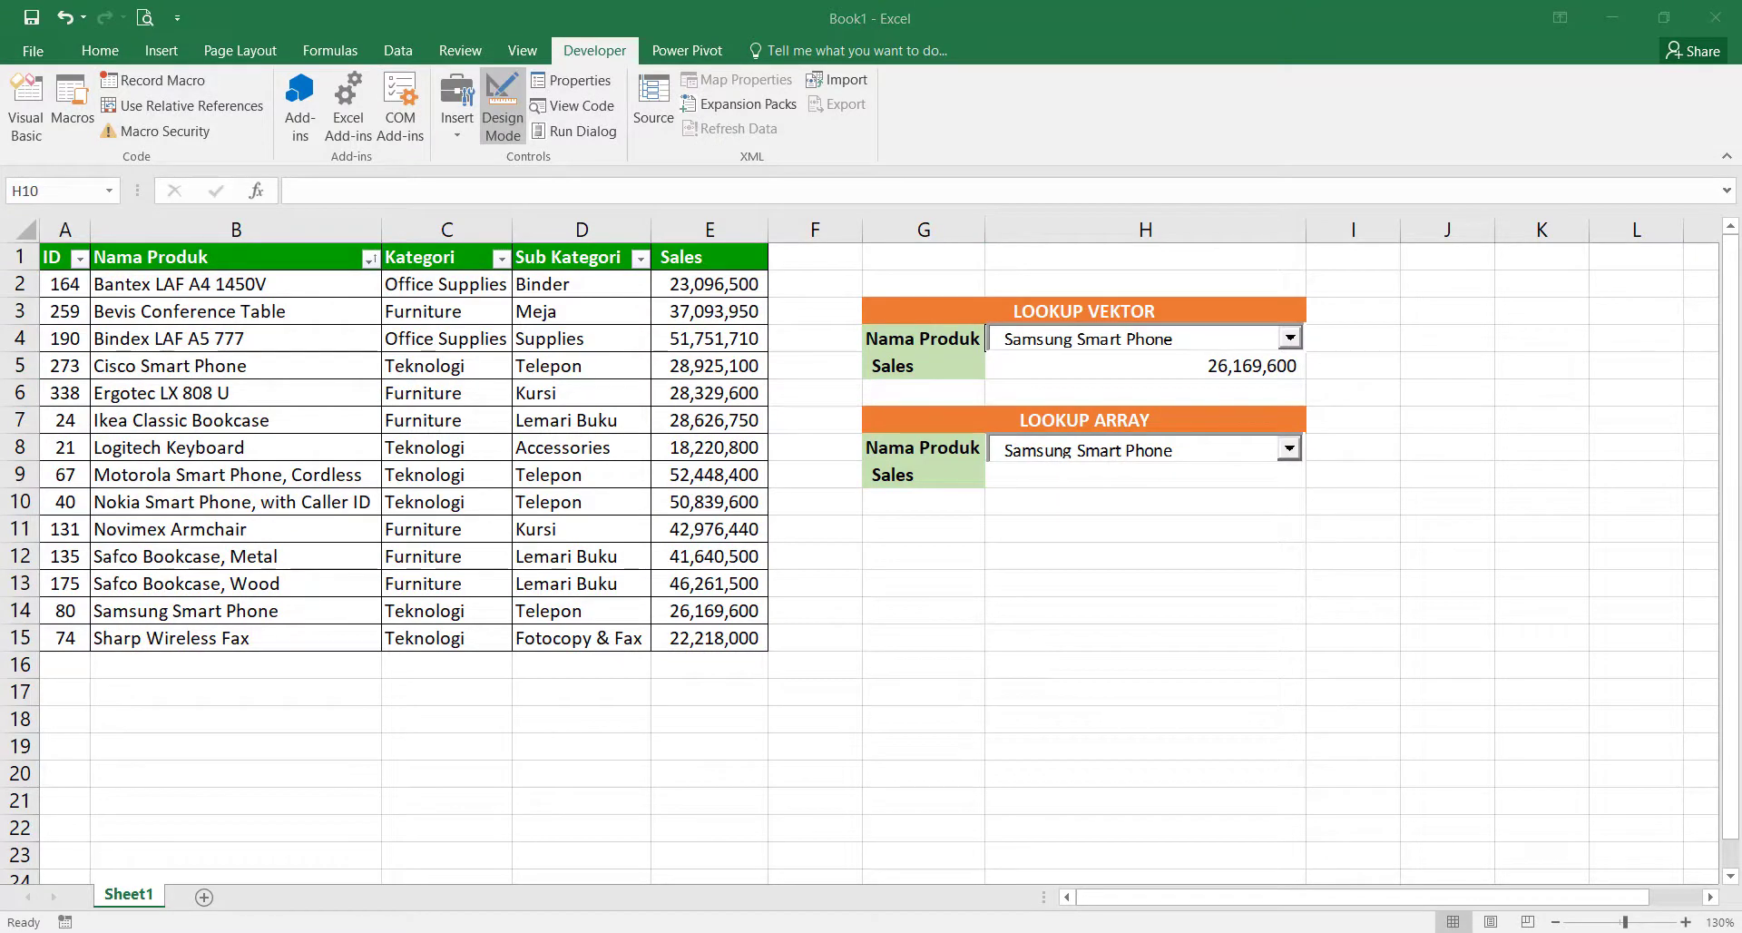
Step: Enter the array-form formula =LOOKUP(H8,B2:E15) in the Sales cell H9 of the LOOKUP ARRAY block
click(1188, 502)
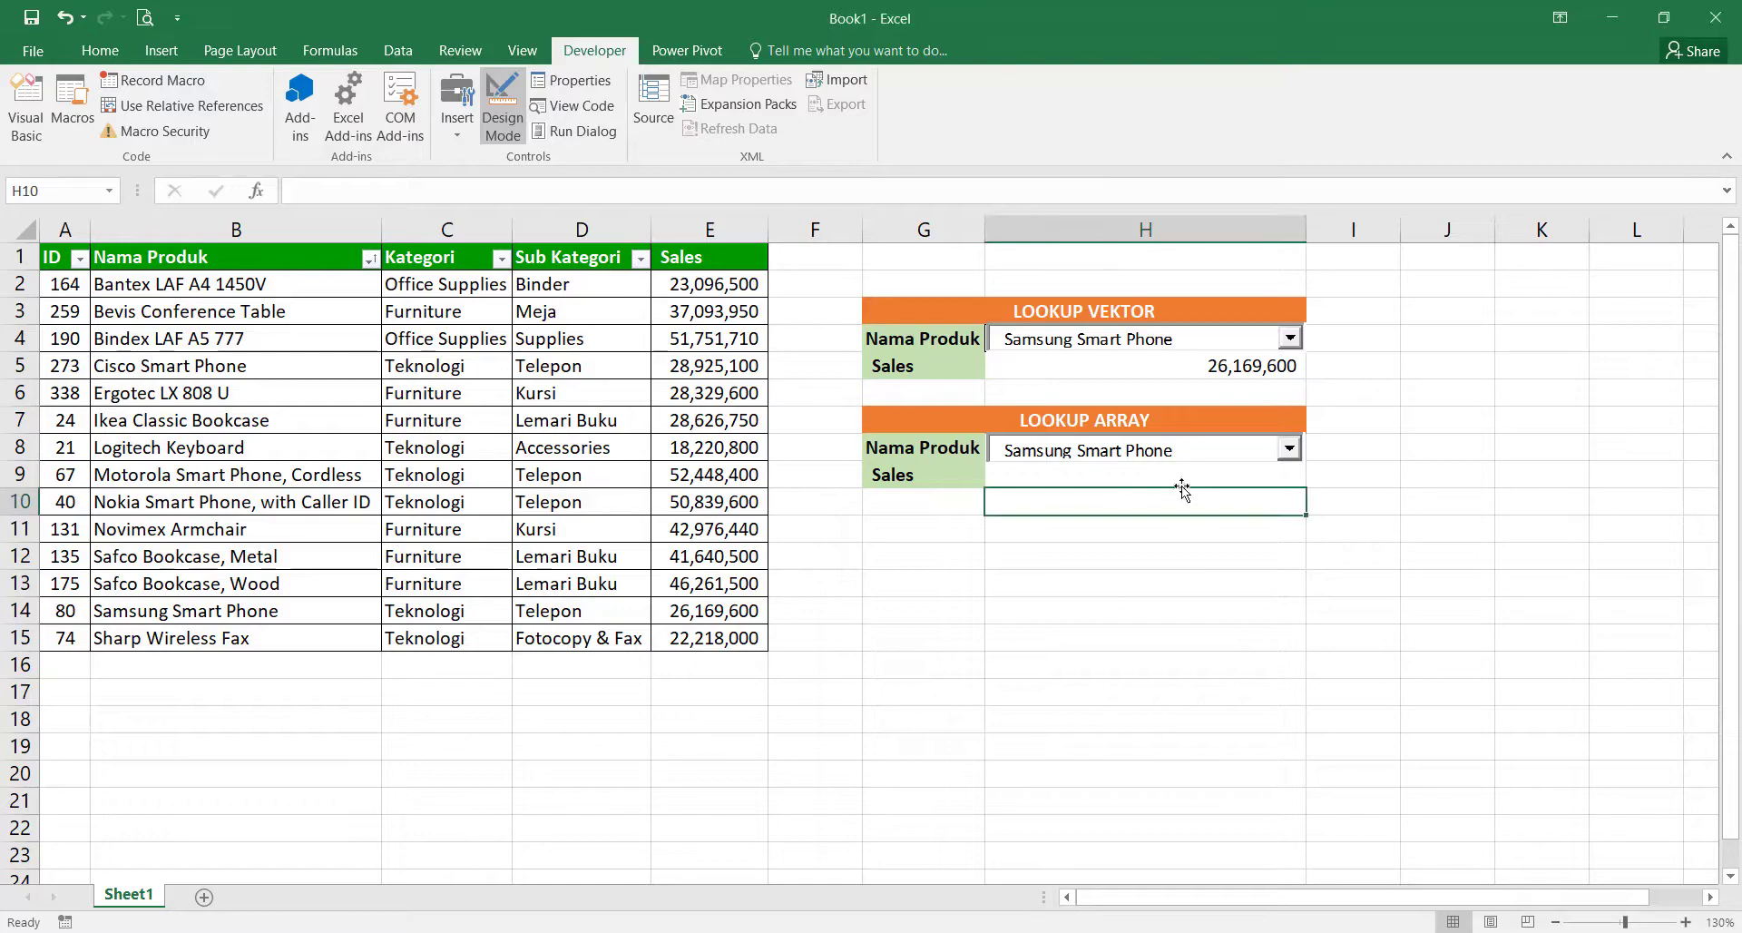
click(1185, 475)
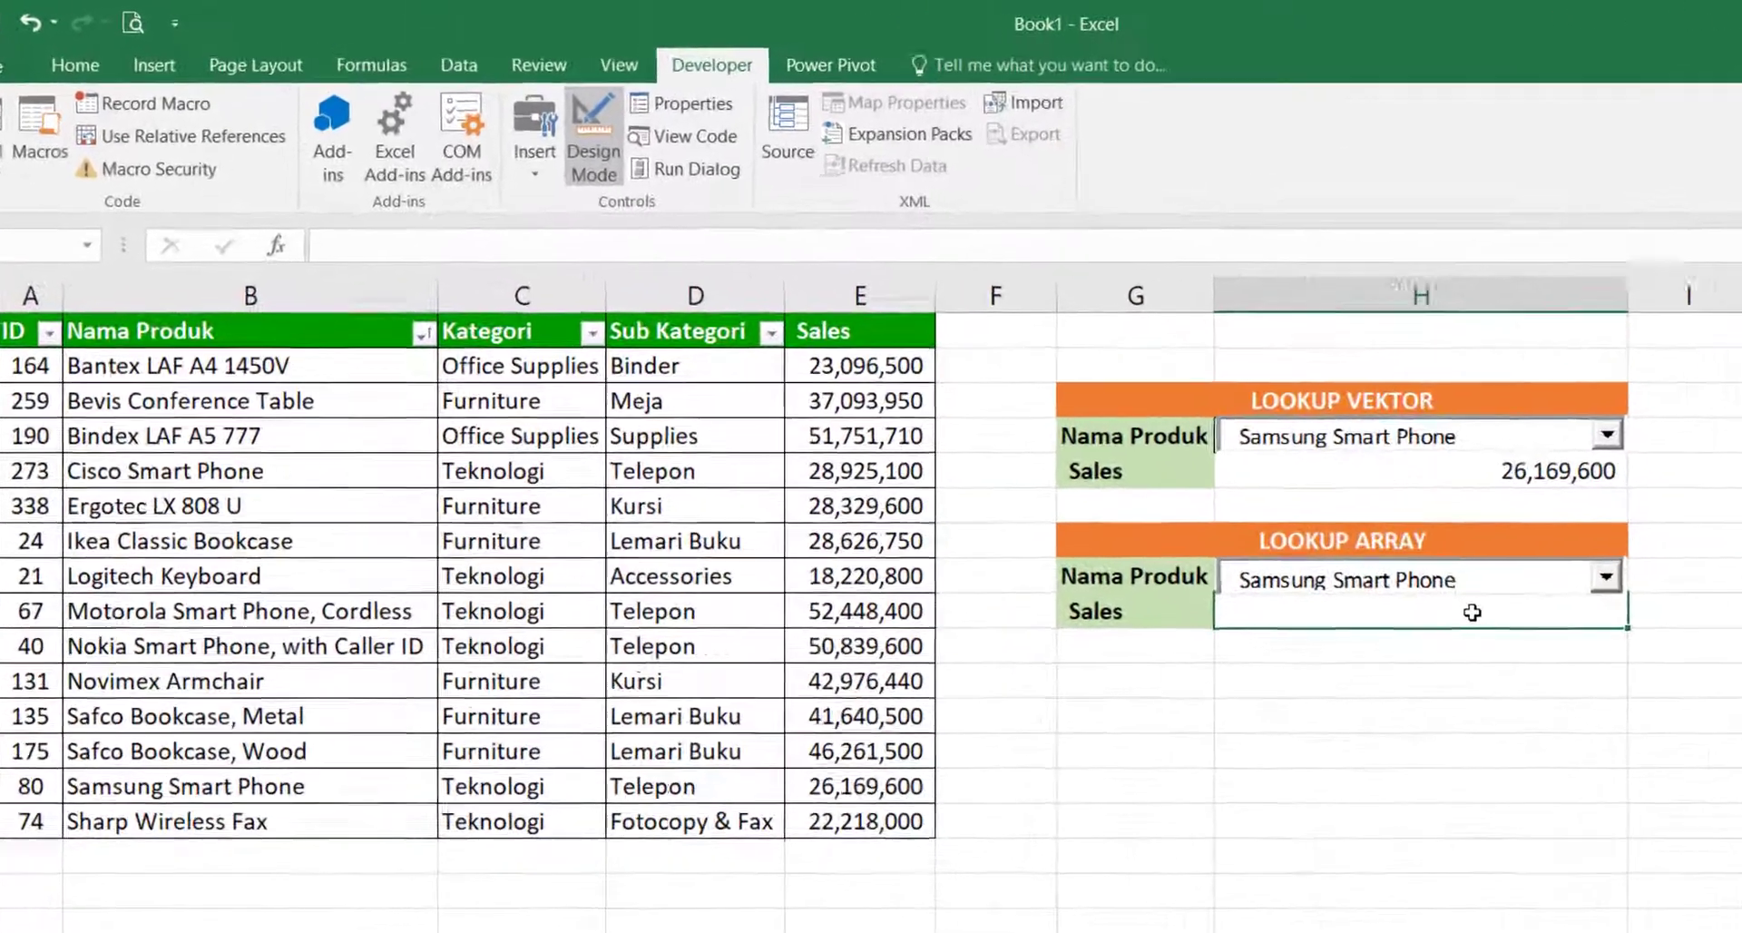
text(=LOOK)
key(Tab)
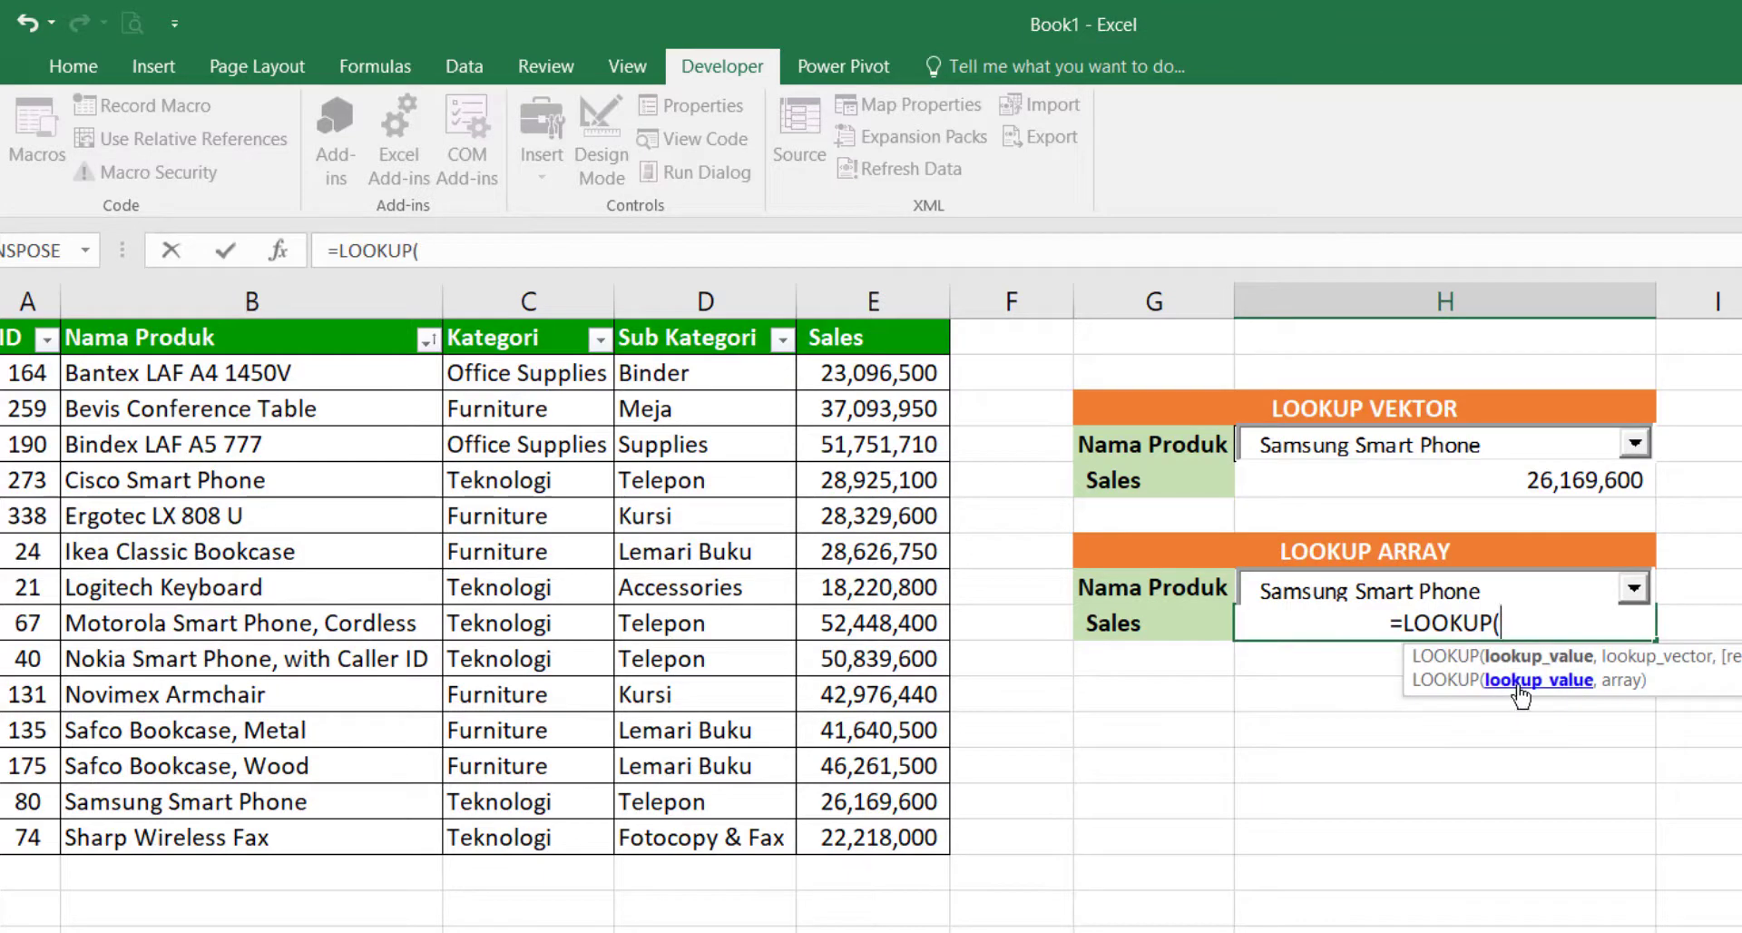
click(1184, 590)
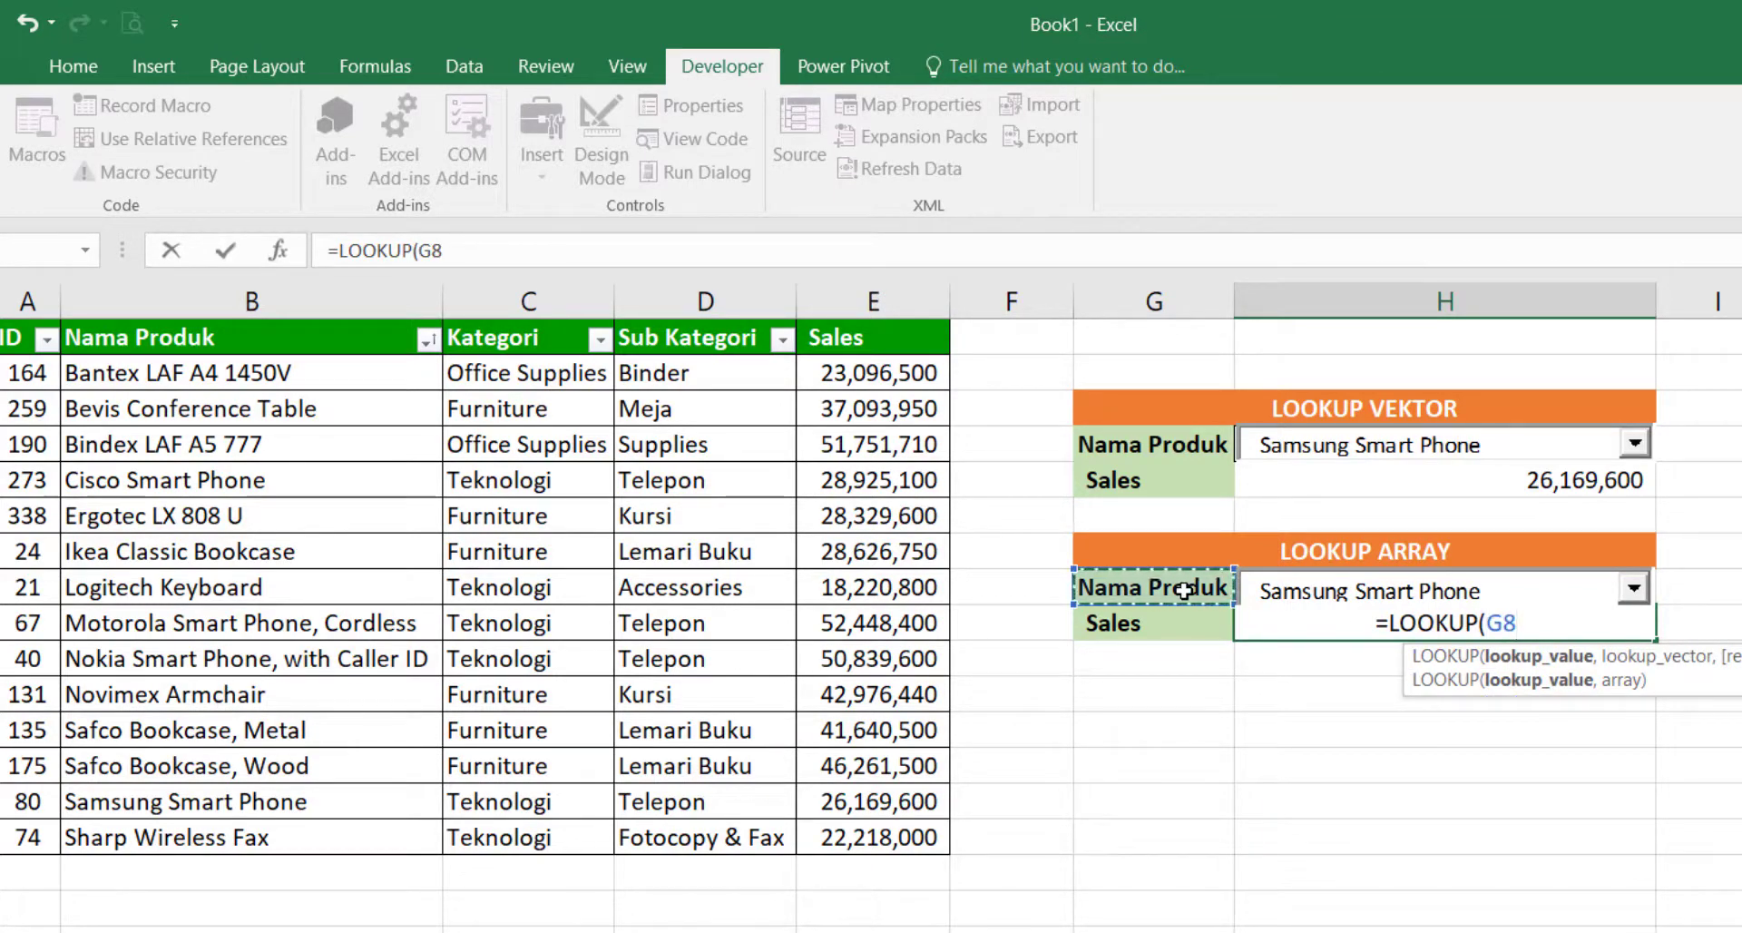
key(Right)
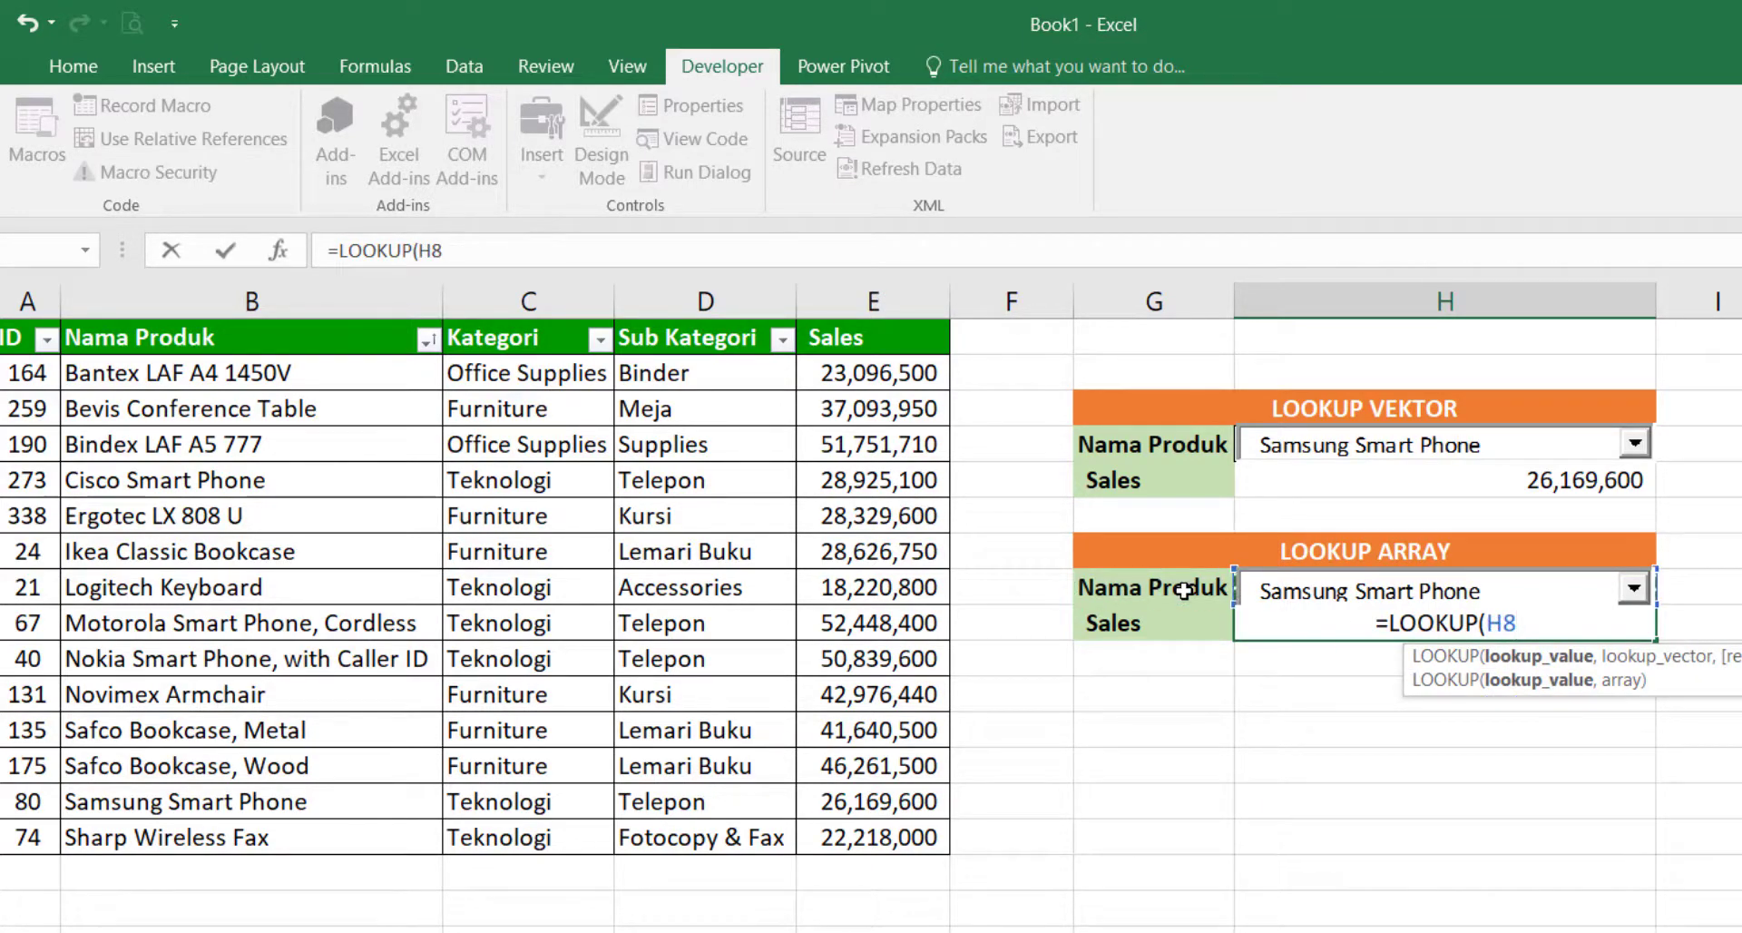
text(,)
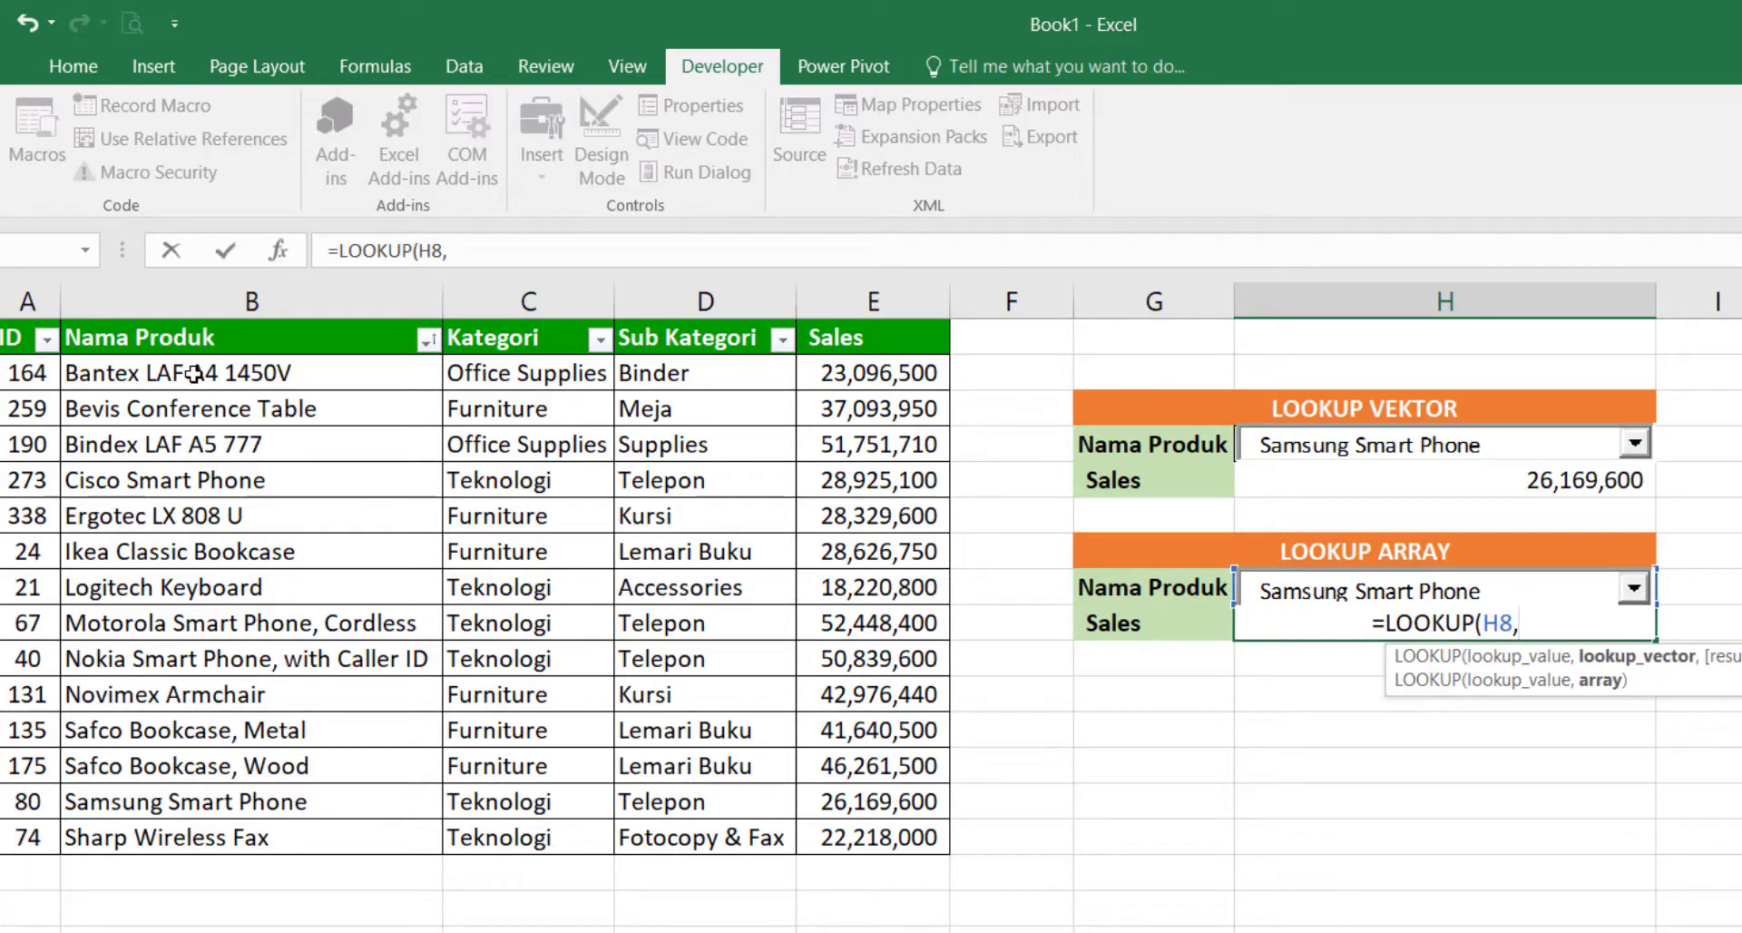
drag(193, 373, 874, 835)
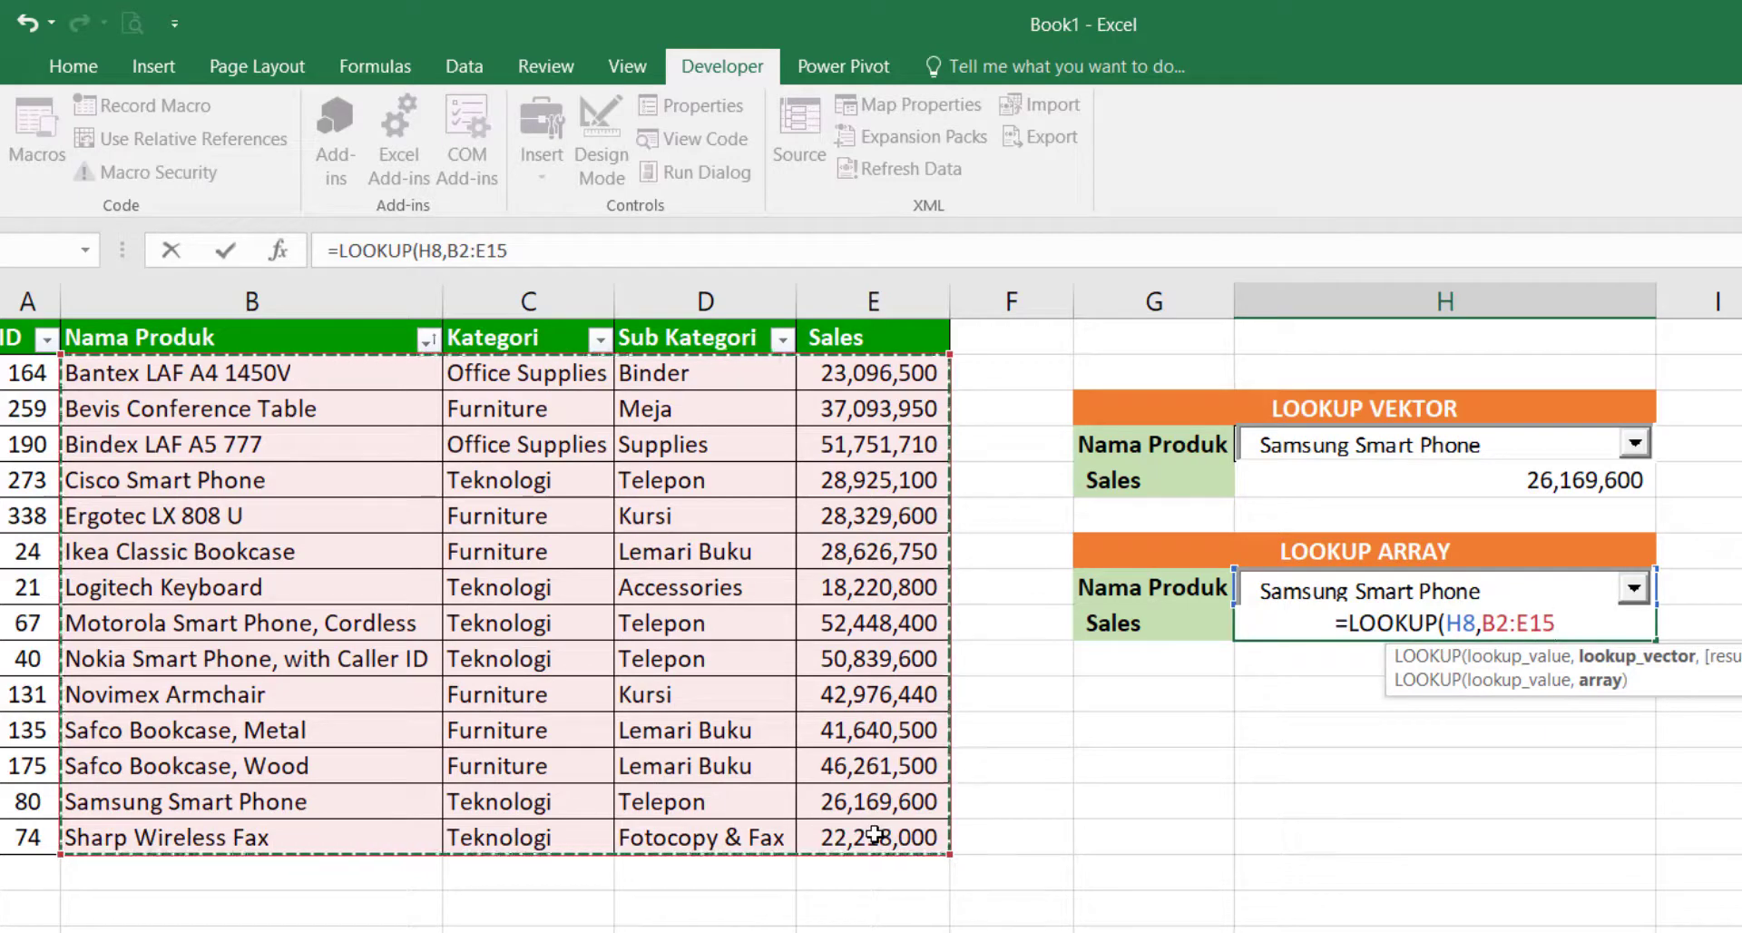
key(Return)
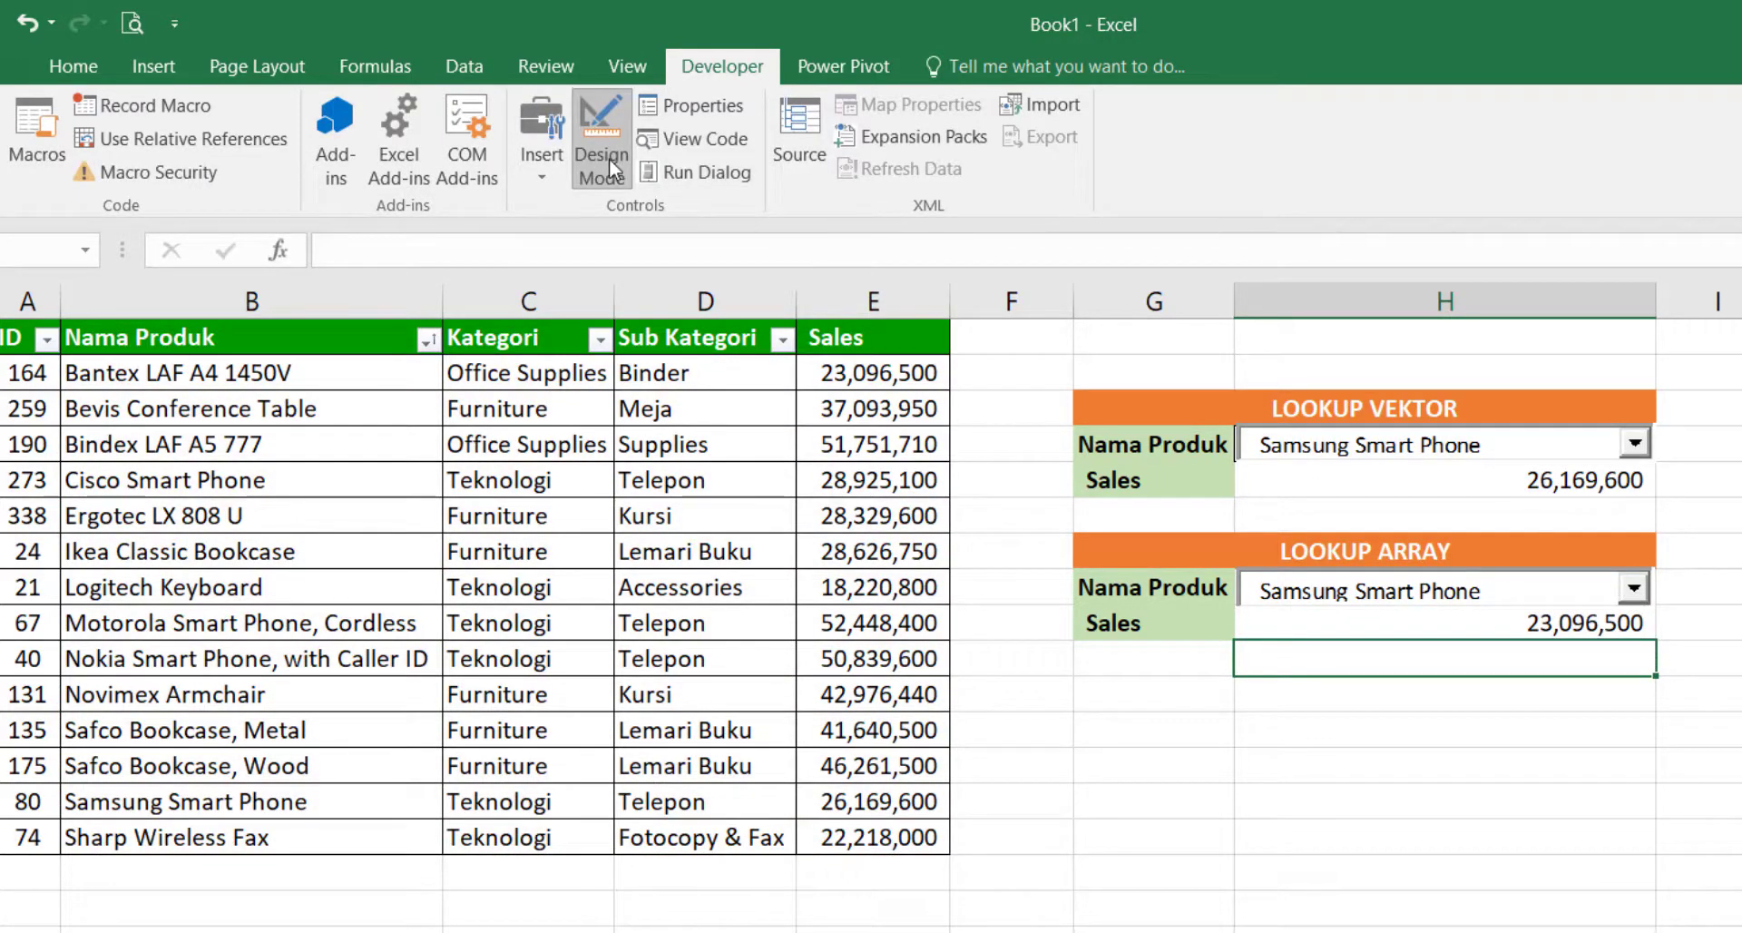
Step: Choose Logitech Keyboard in the LOOKUP ARRAY combo box and check whether the LOOKUP VEKTOR combo box follows the same selection
click(1634, 587)
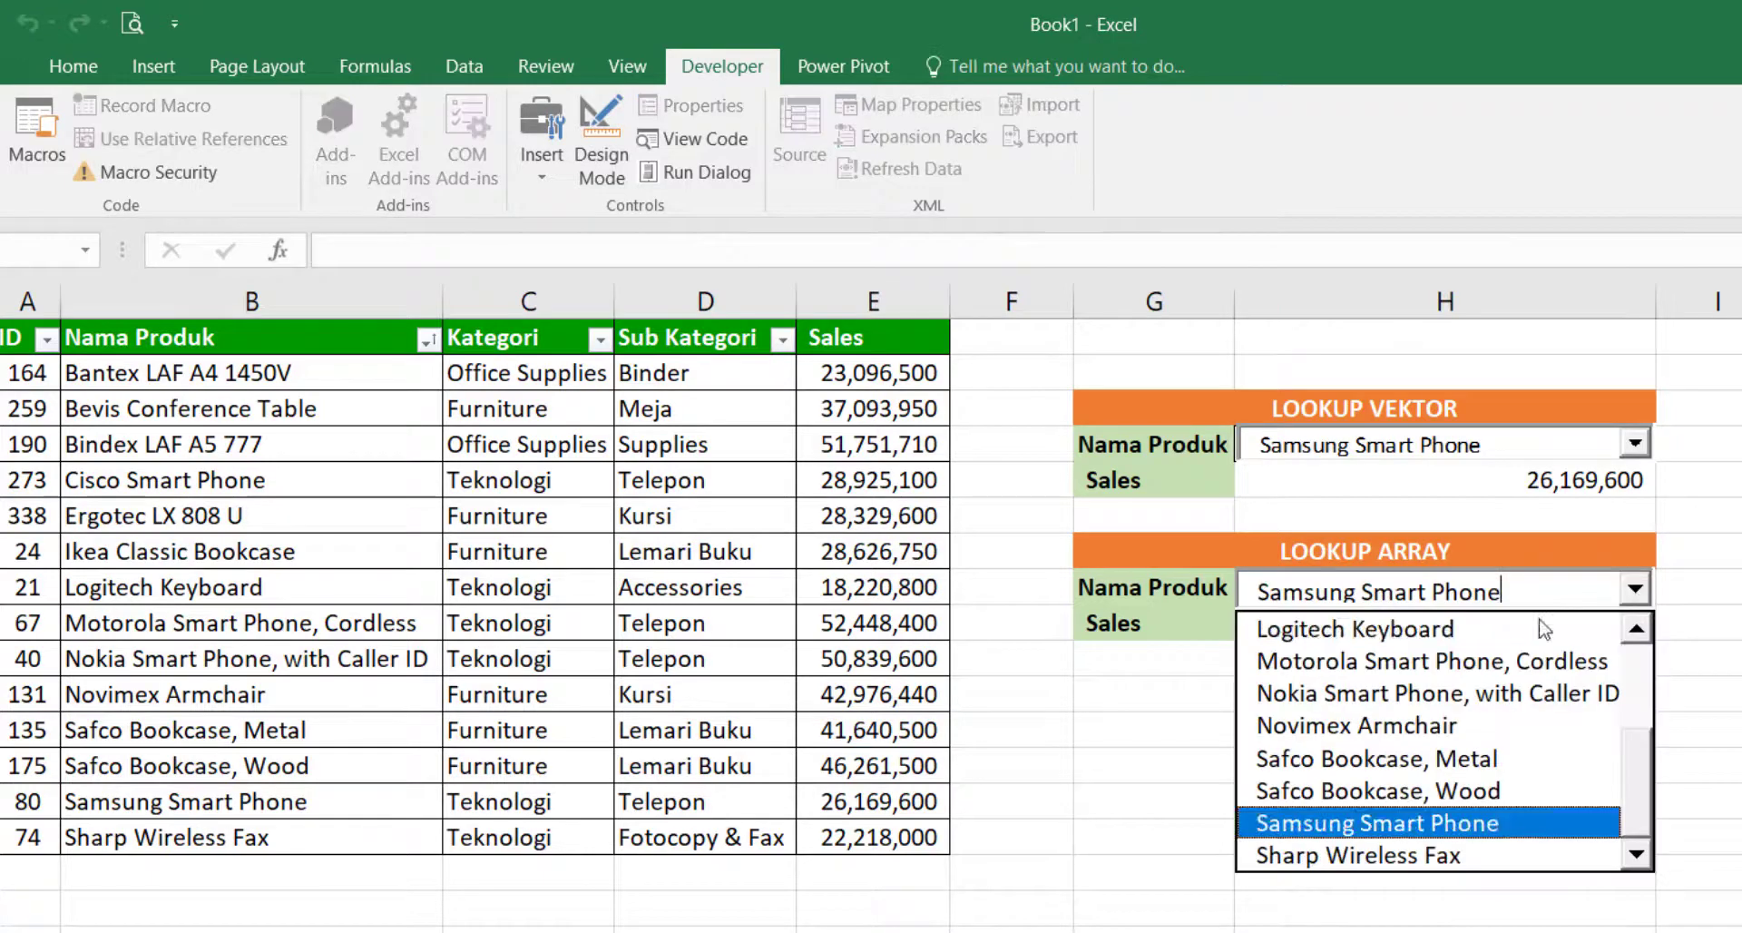
click(1472, 630)
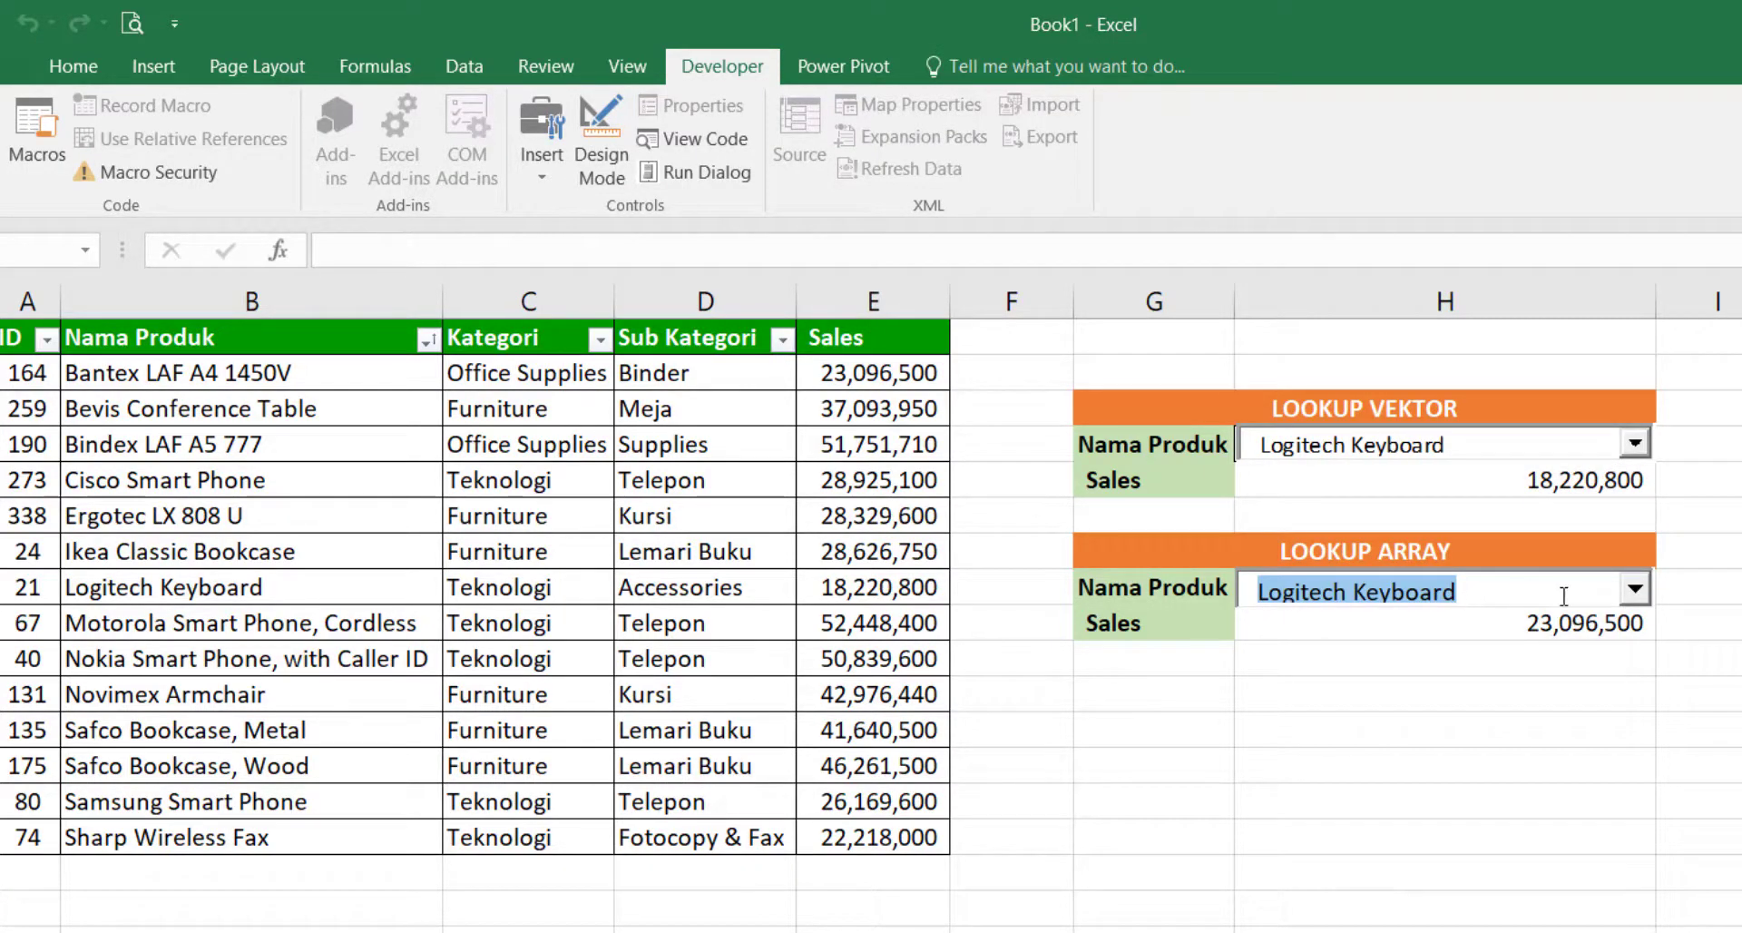
click(1635, 445)
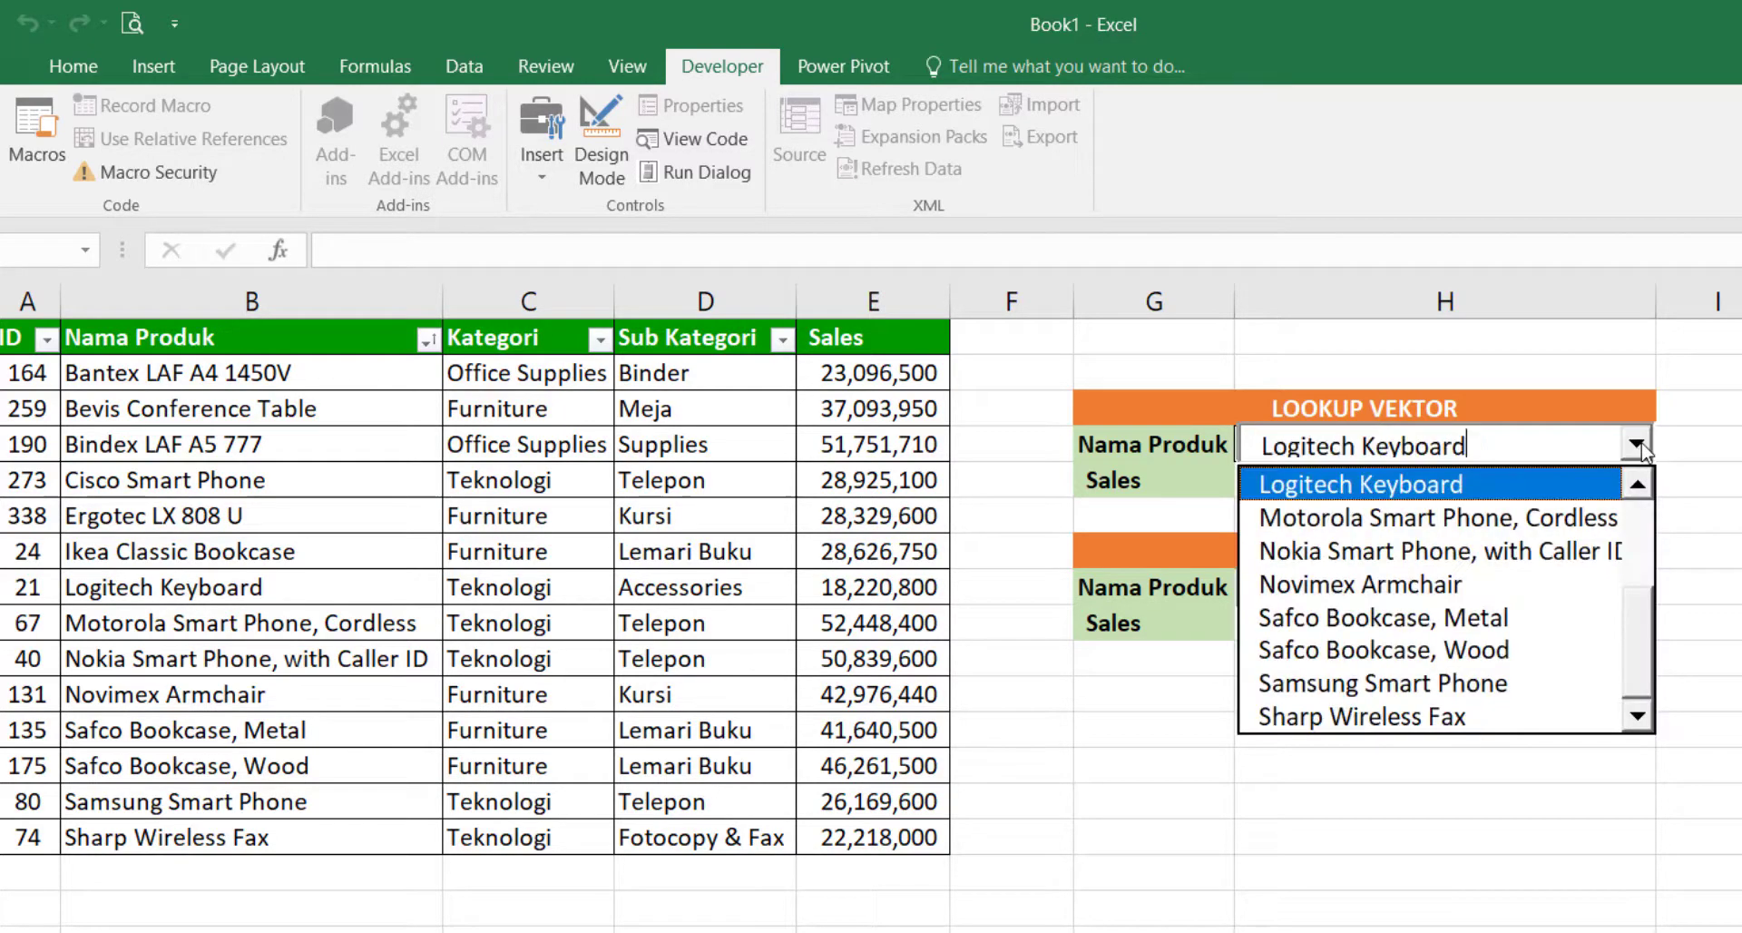
click(1636, 476)
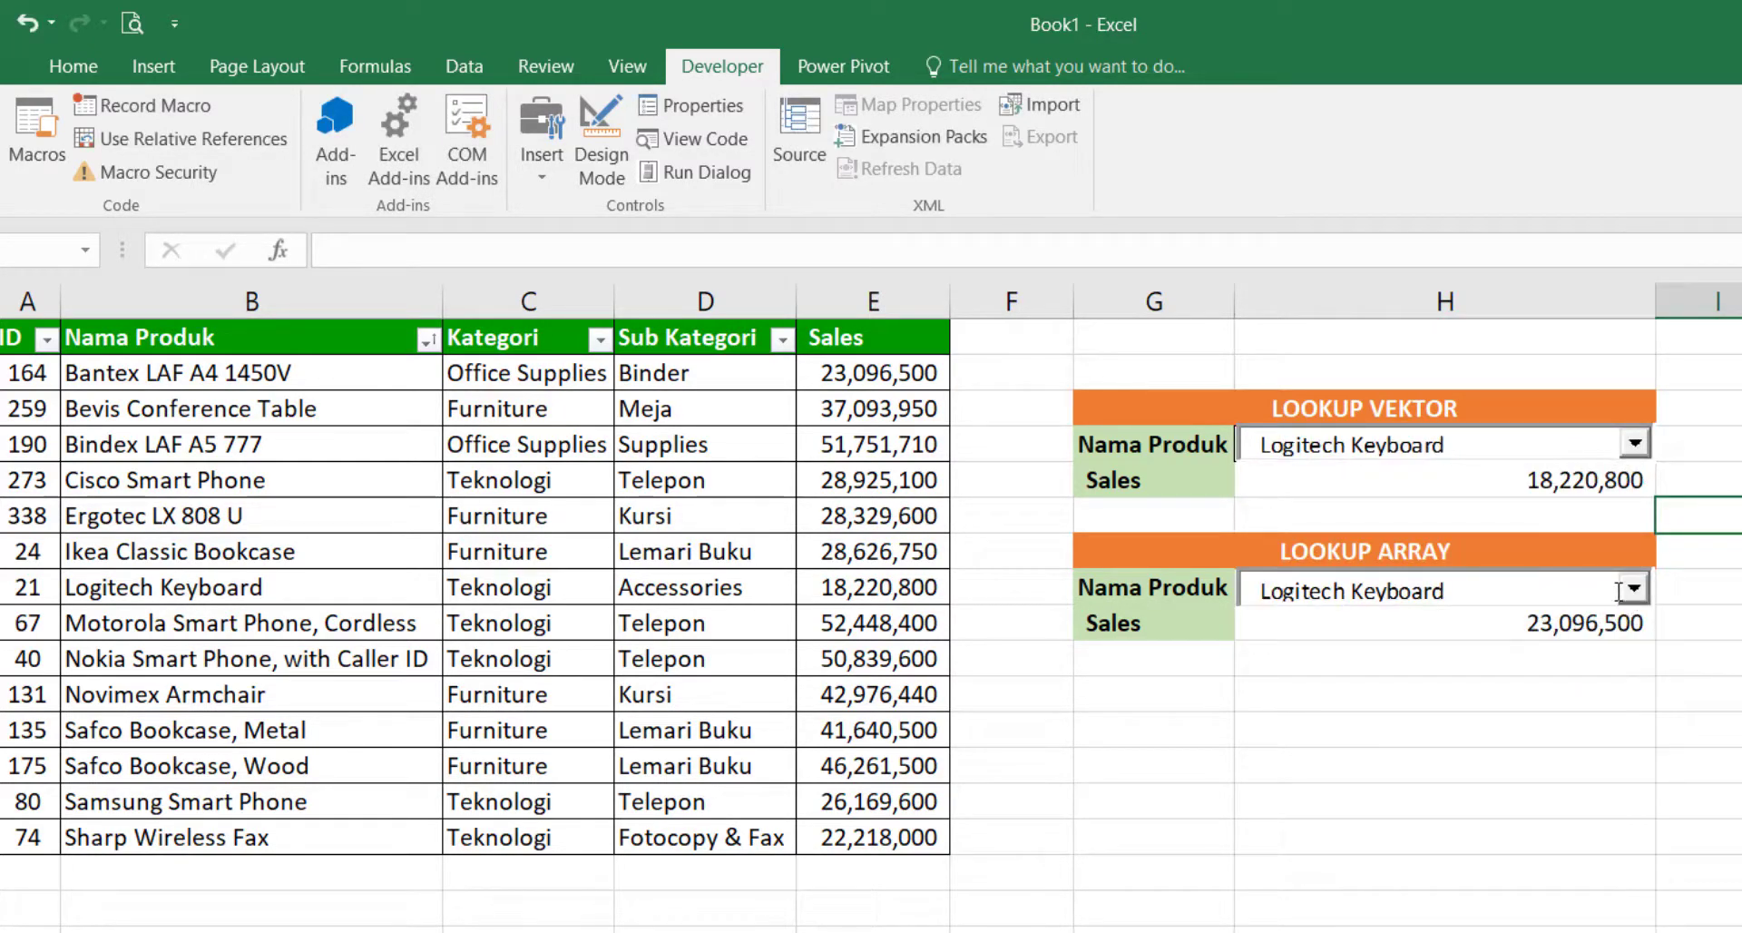
Step: Turn on Design Mode and set the LinkedCell property of the LOOKUP ARRAY combo box to H8
click(609, 149)
click(1354, 590)
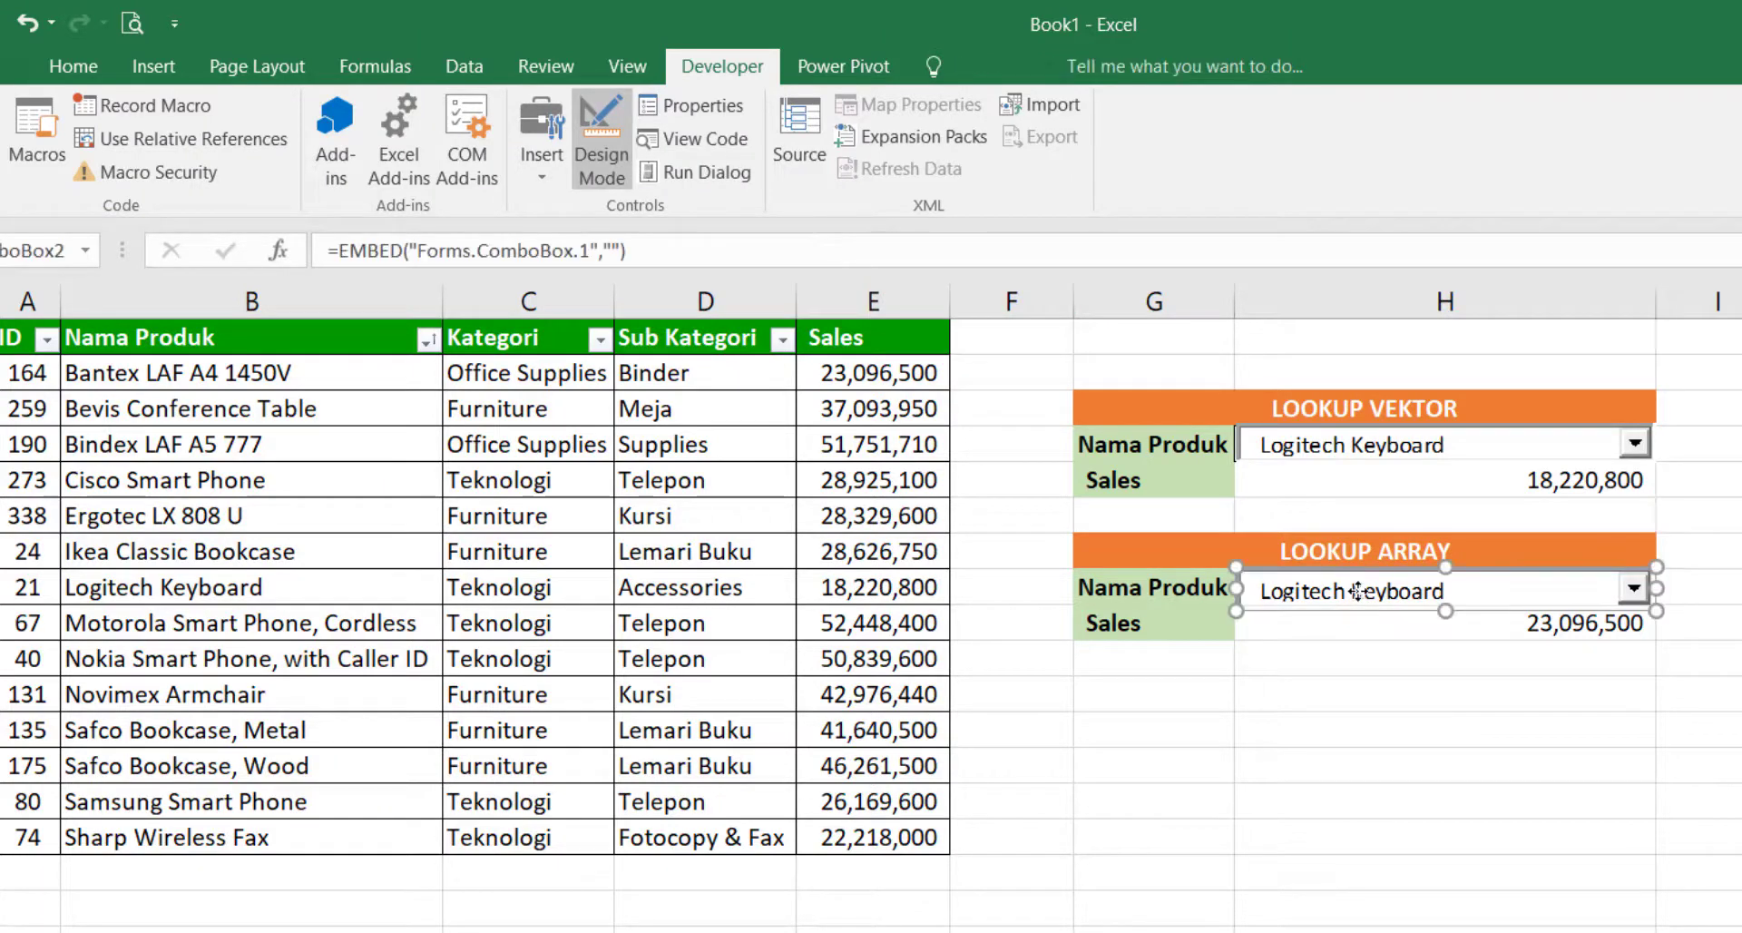
right_click(1263, 573)
click(1034, 640)
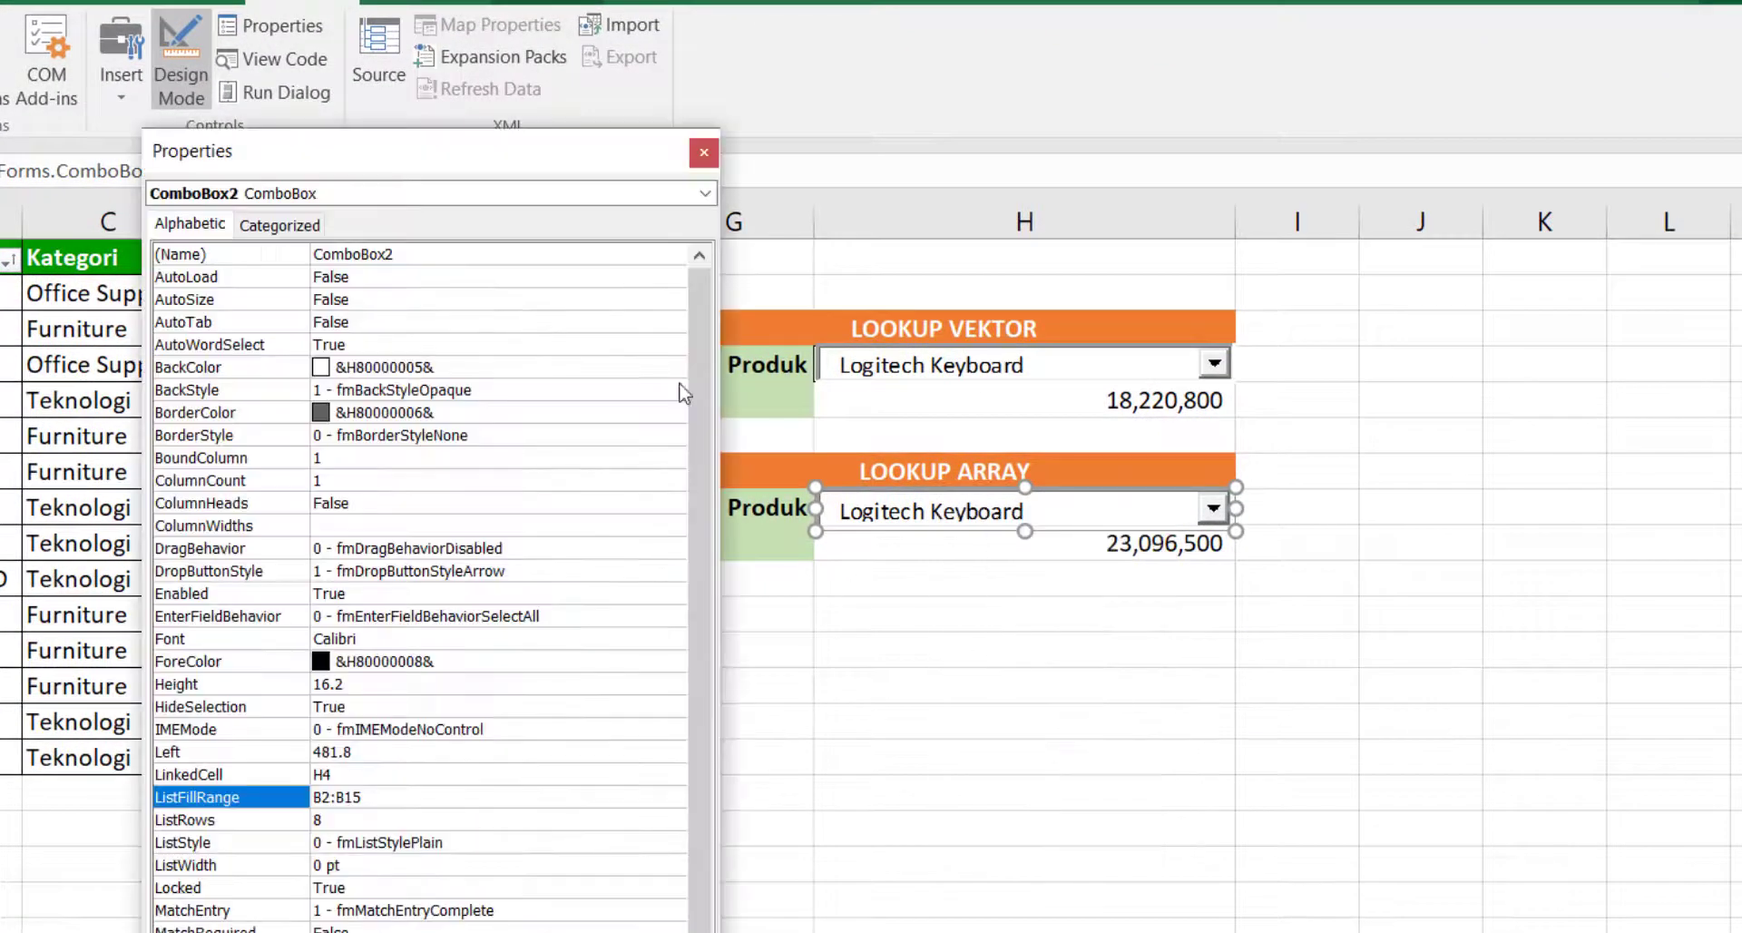
click(347, 774)
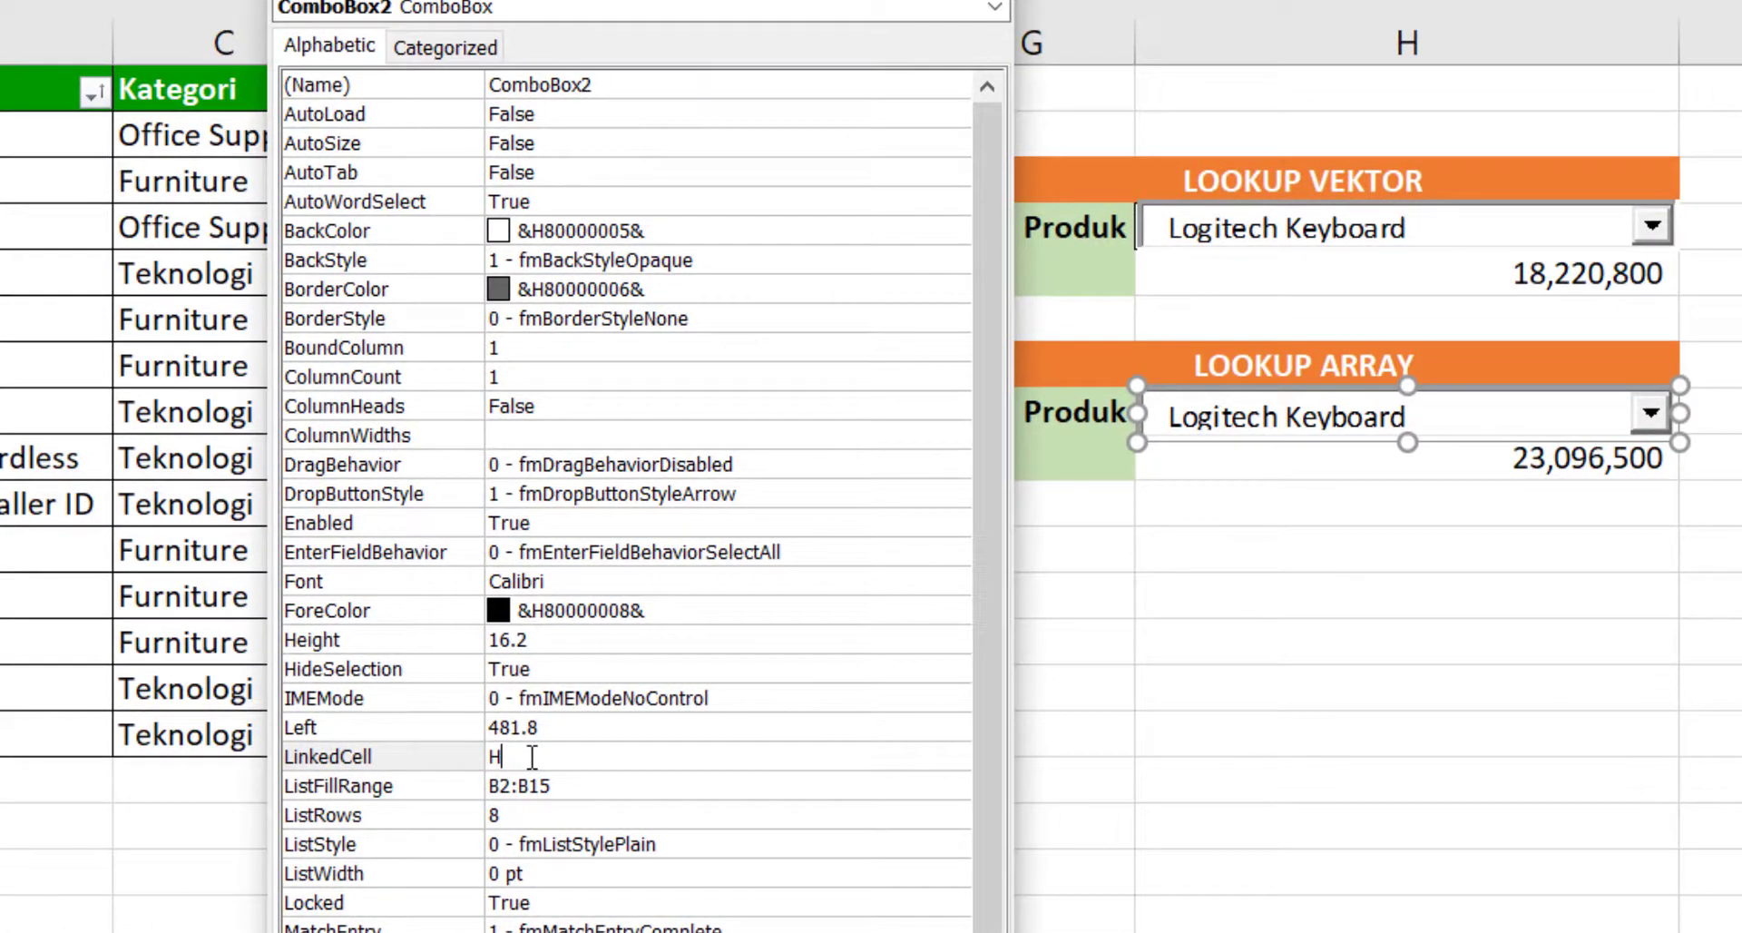
text(8)
drag(617, 7, 599, 561)
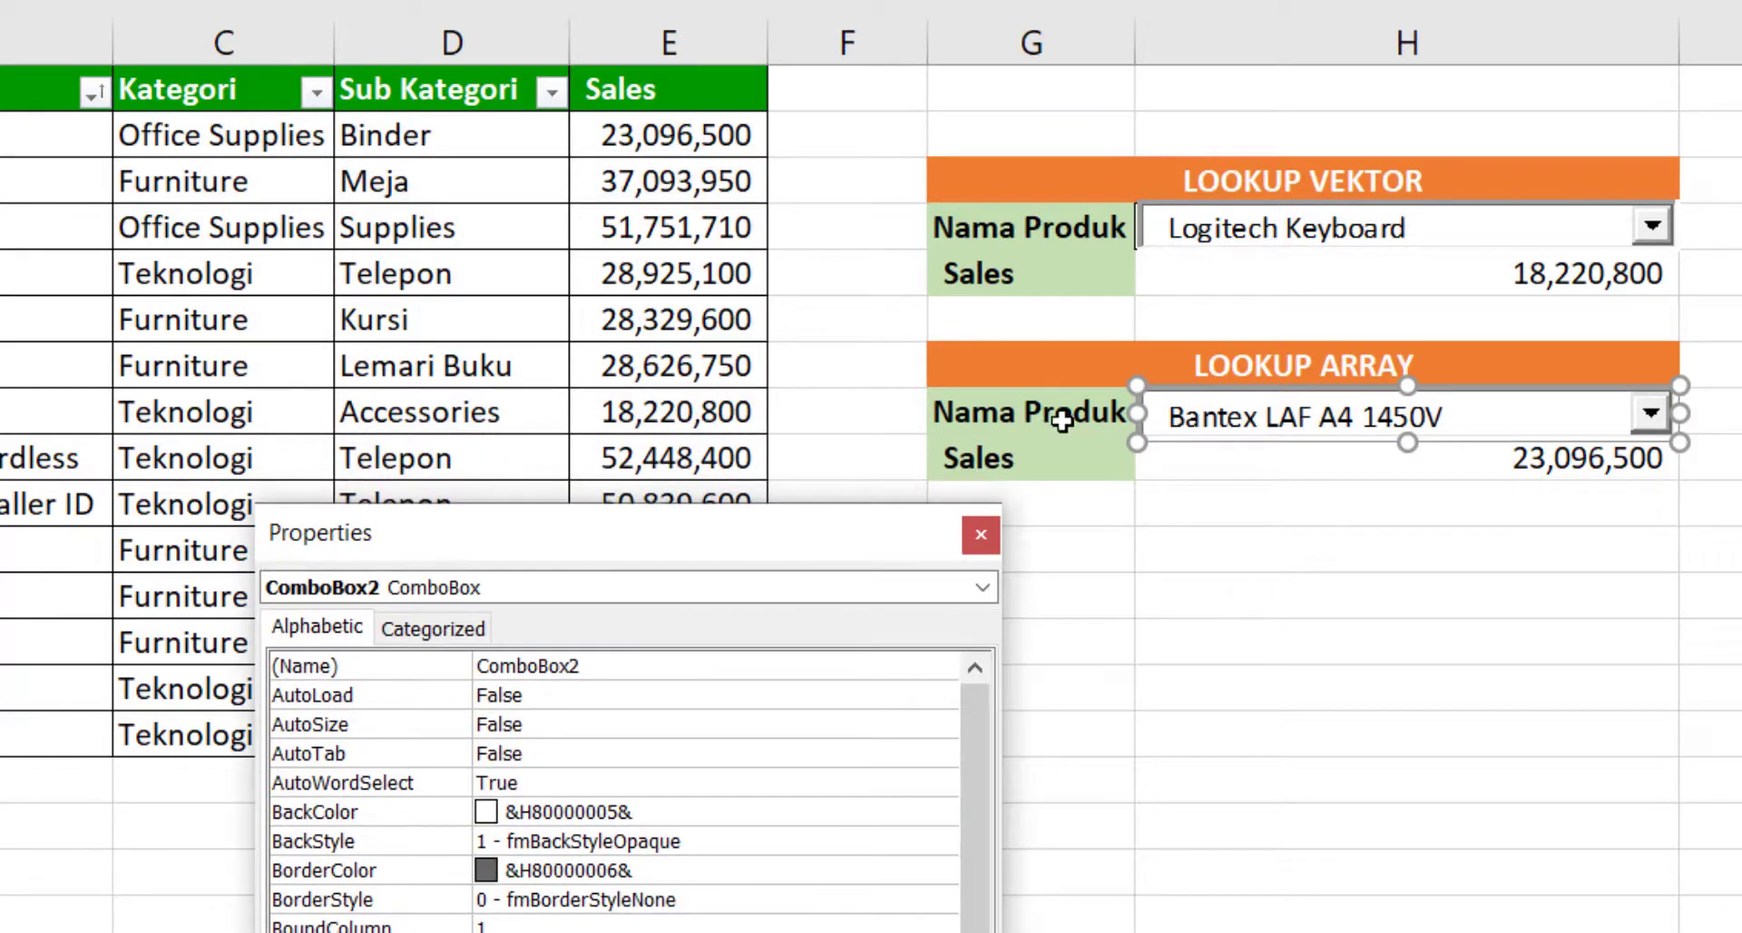
Step: Set the ListFillRange property of the LOOKUP ARRAY combo box to B2:E15 and turn off Design Mode
drag(817, 551, 783, 0)
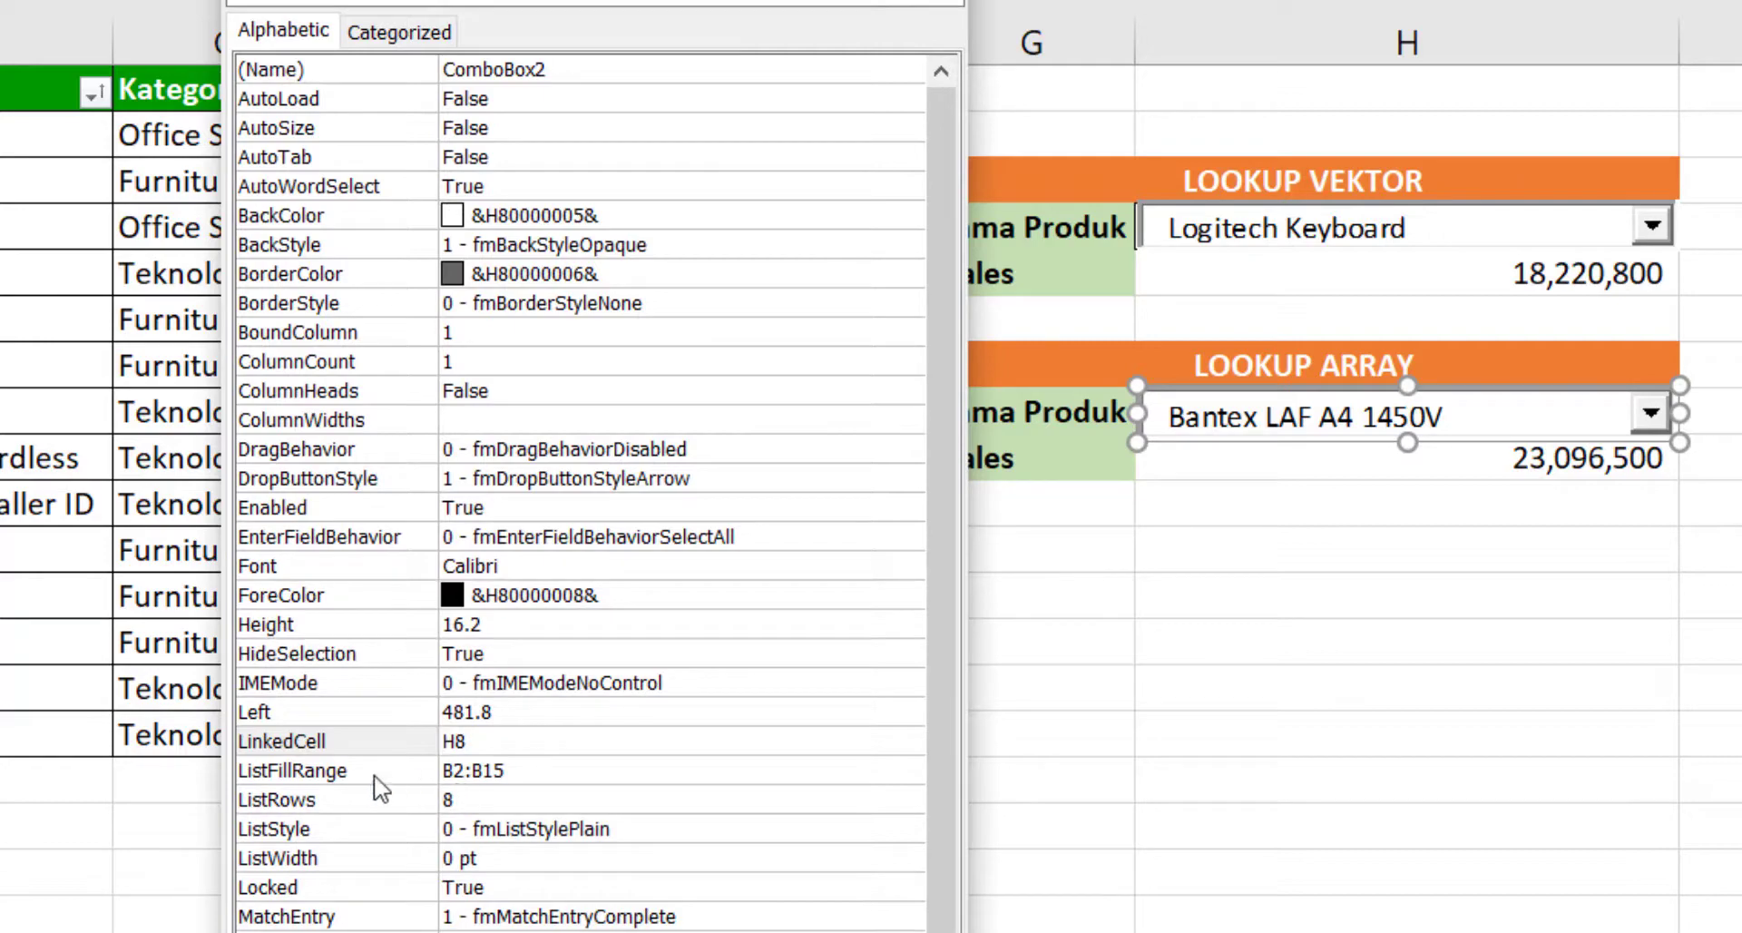
click(460, 773)
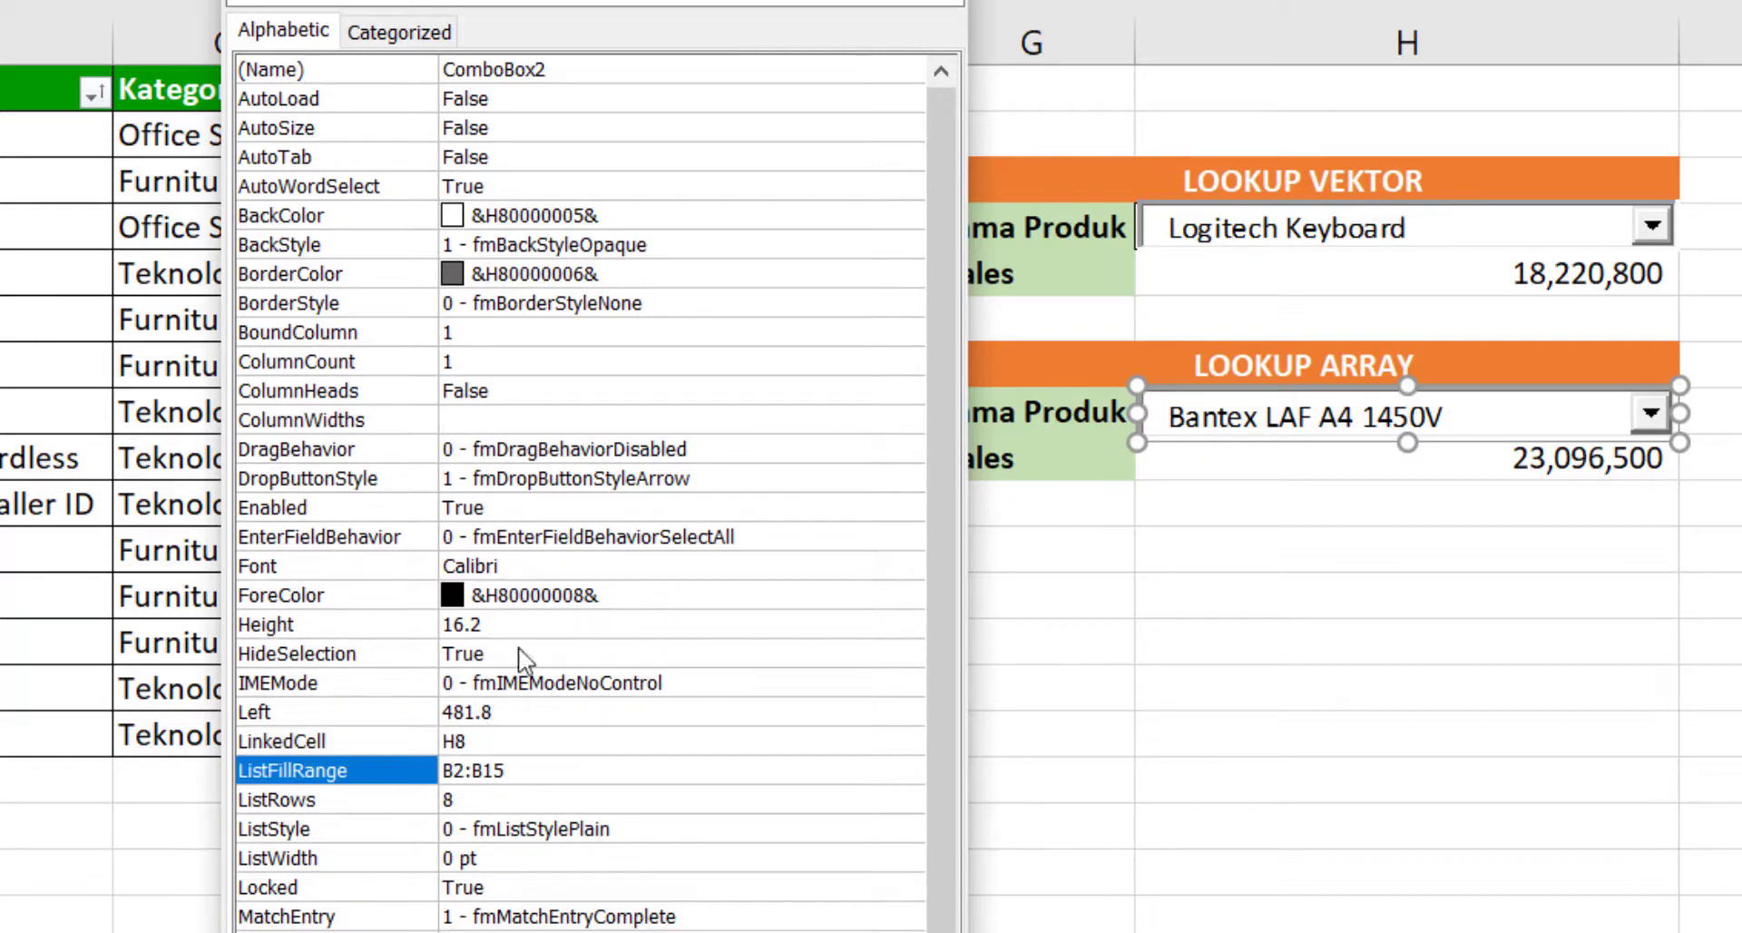
drag(555, 0, 1411, 167)
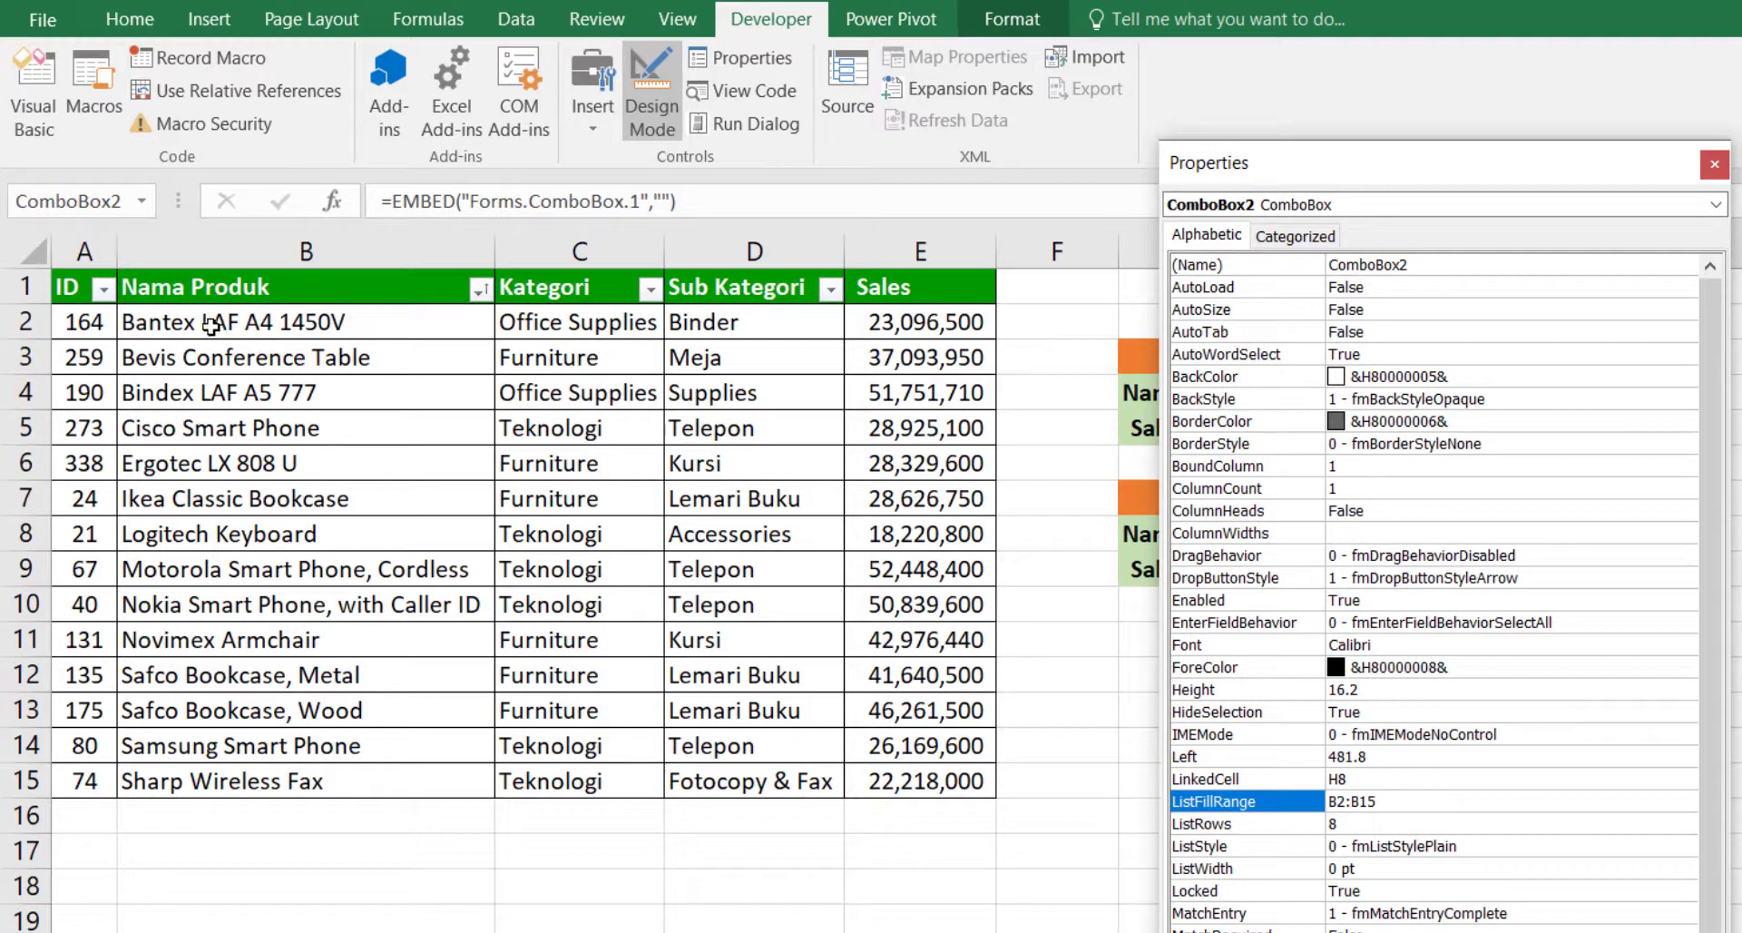
drag(211, 325, 961, 780)
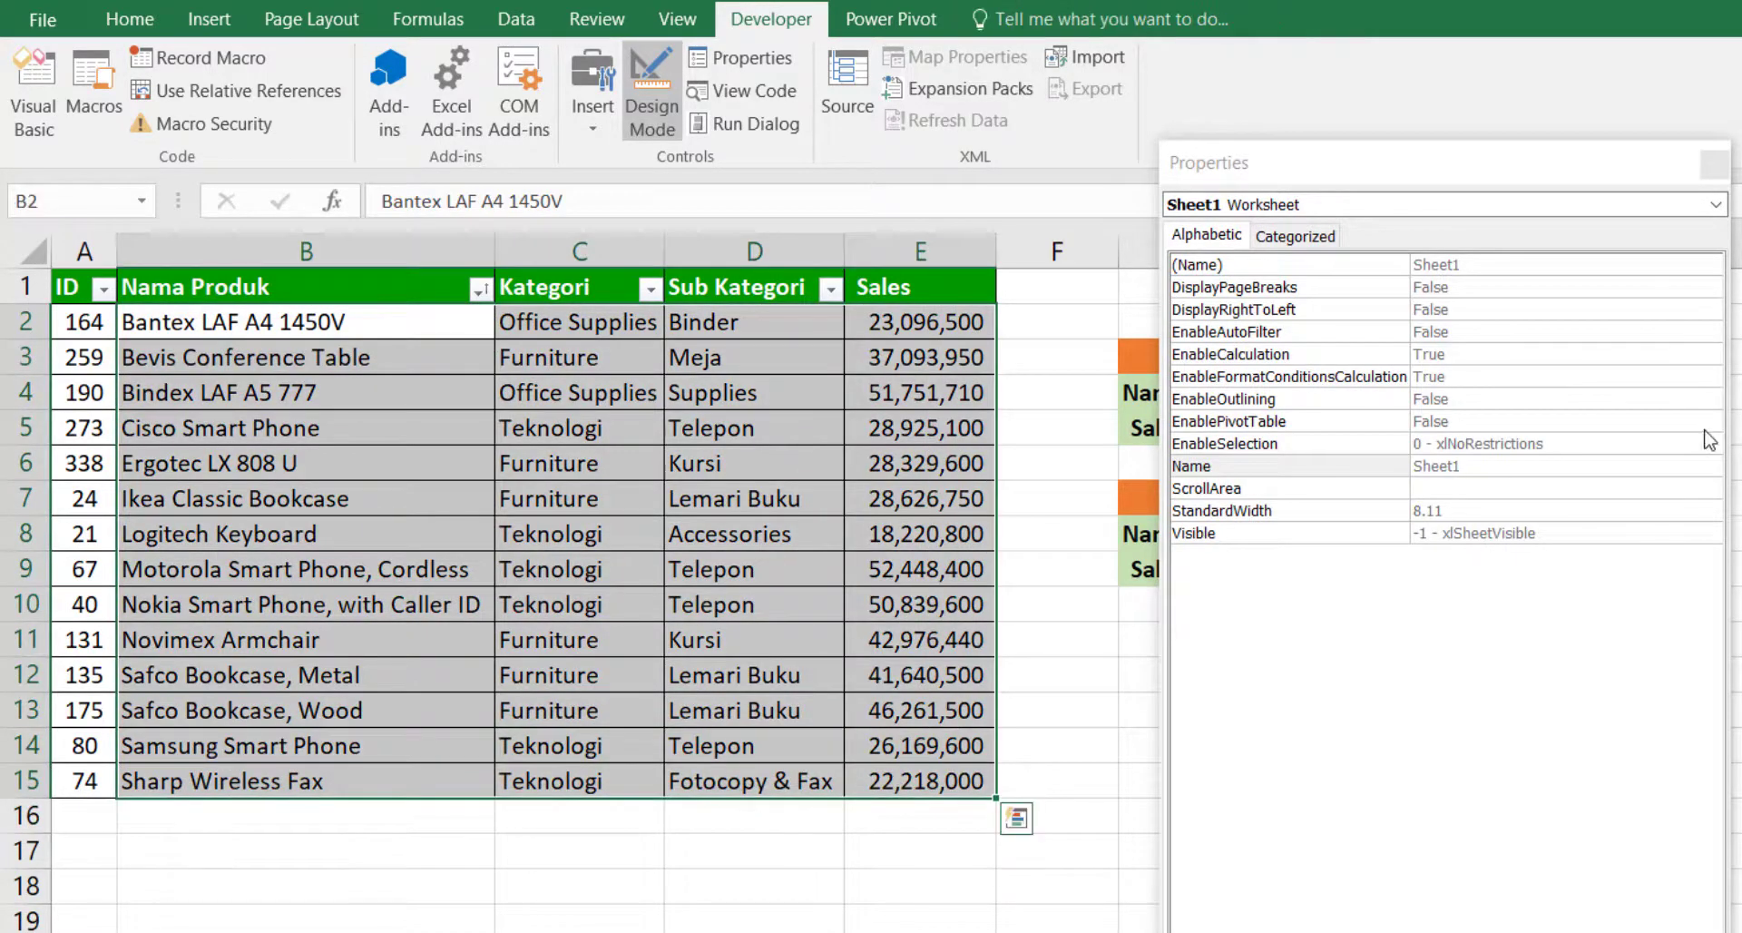
drag(1548, 191, 1131, 172)
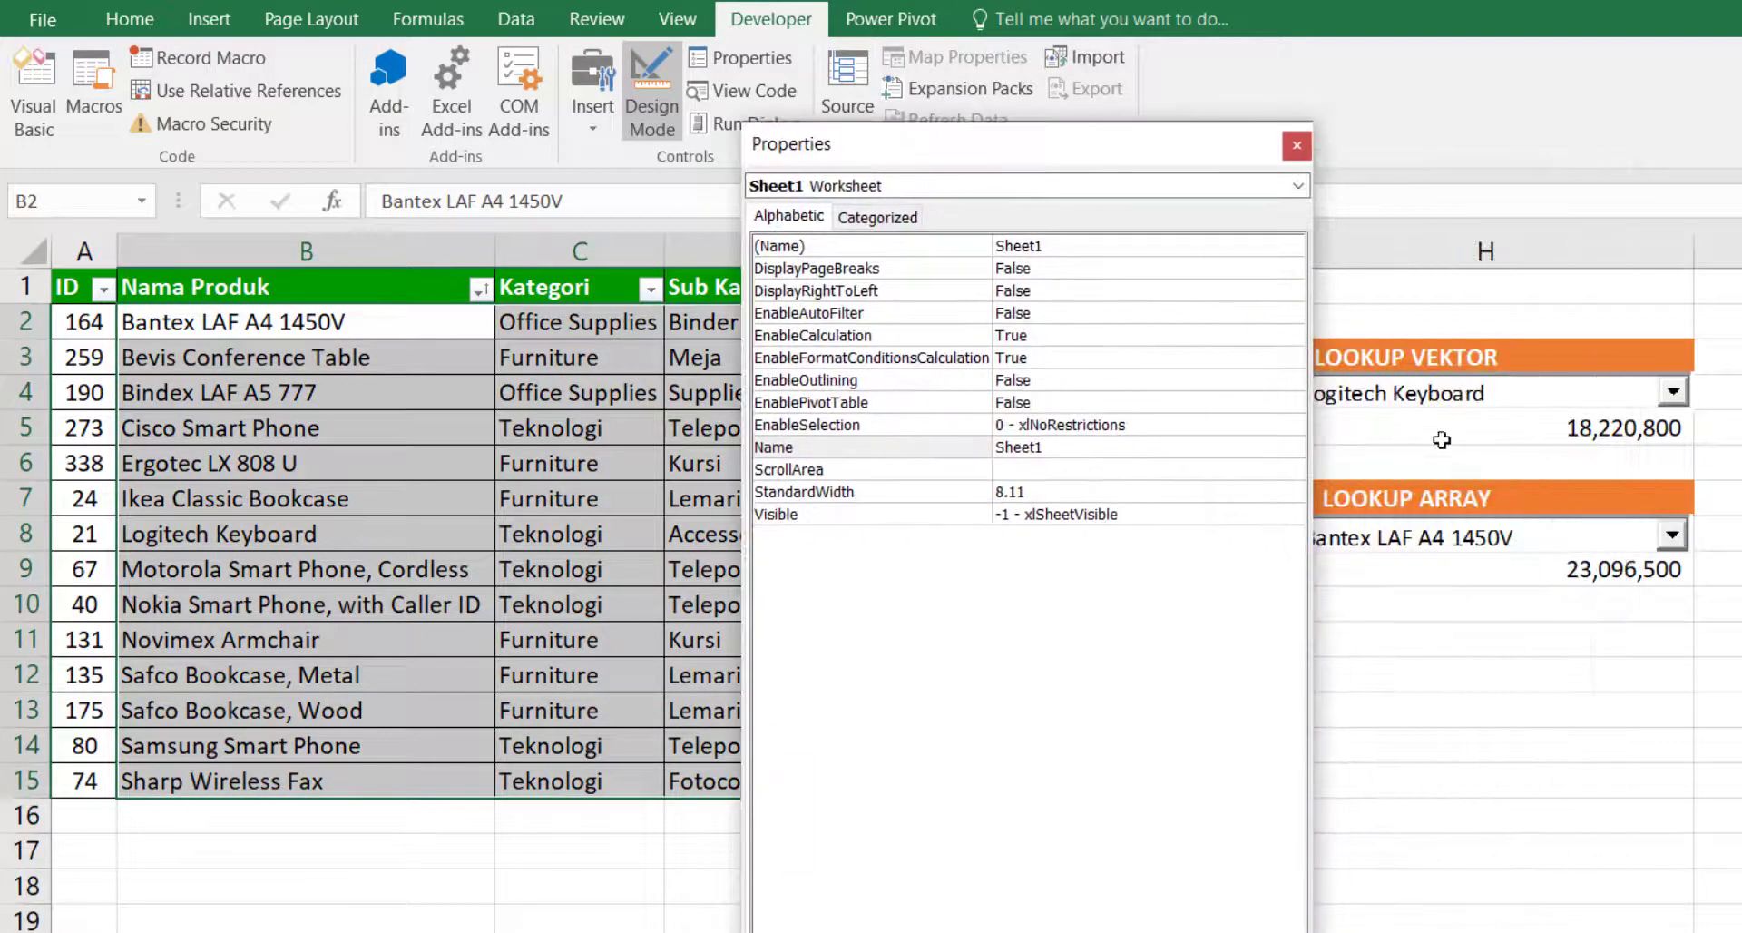
click(1488, 533)
click(962, 786)
click(944, 780)
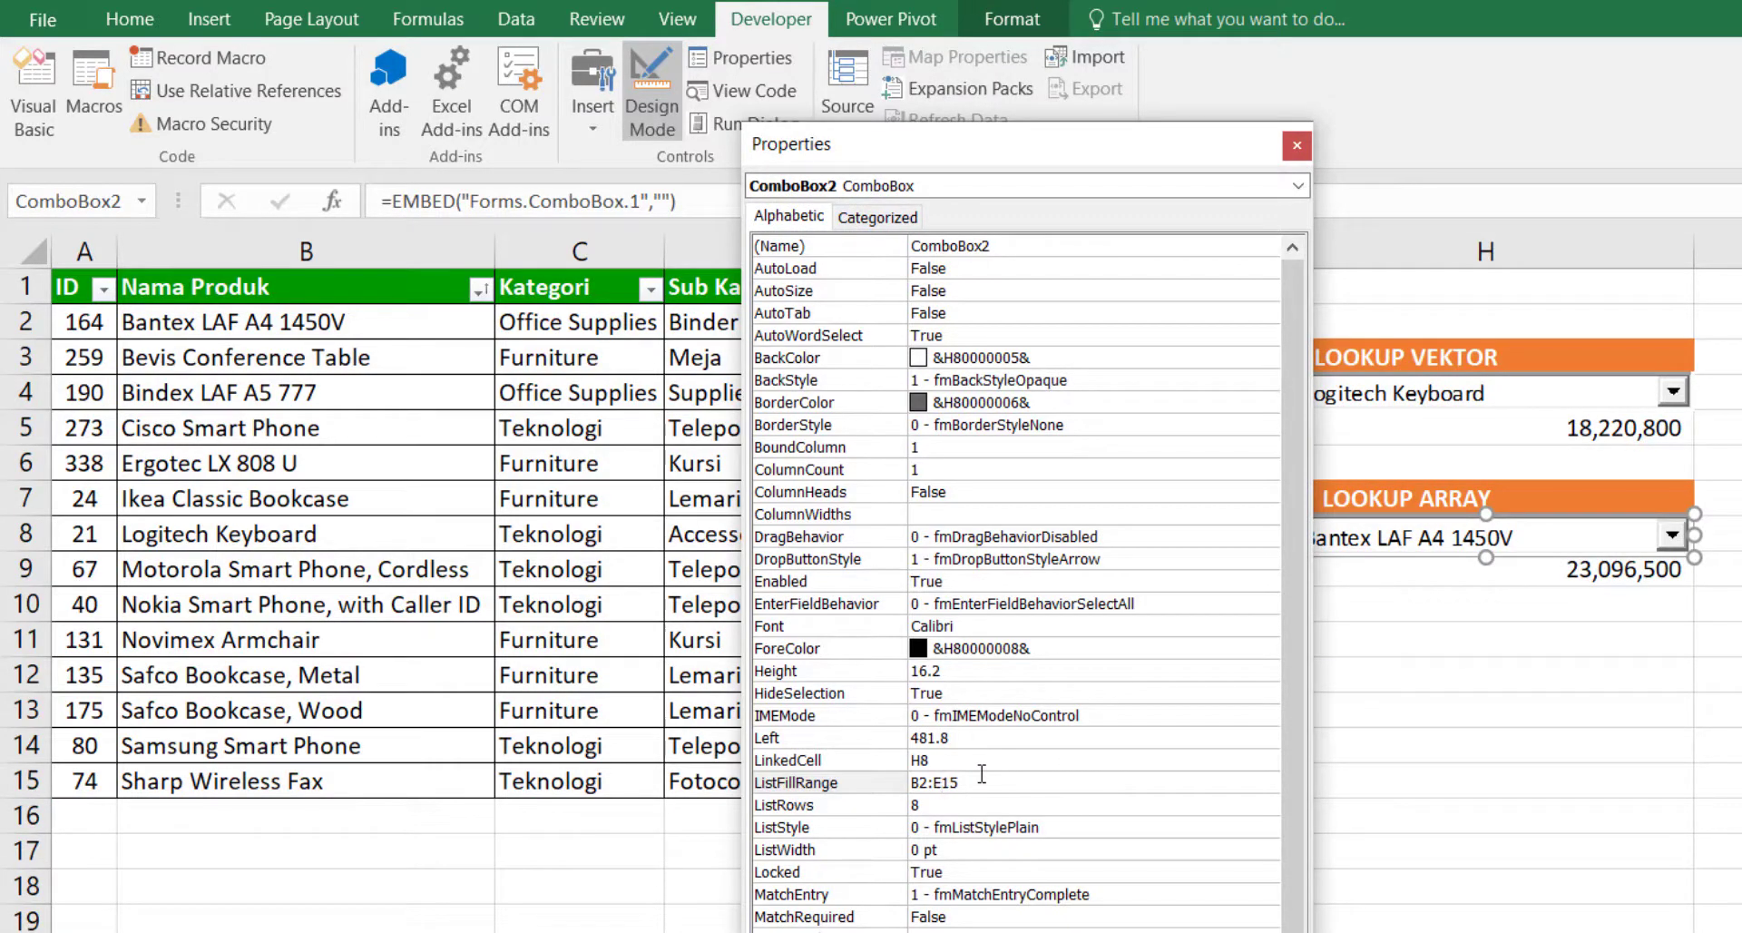
click(1298, 145)
click(1548, 739)
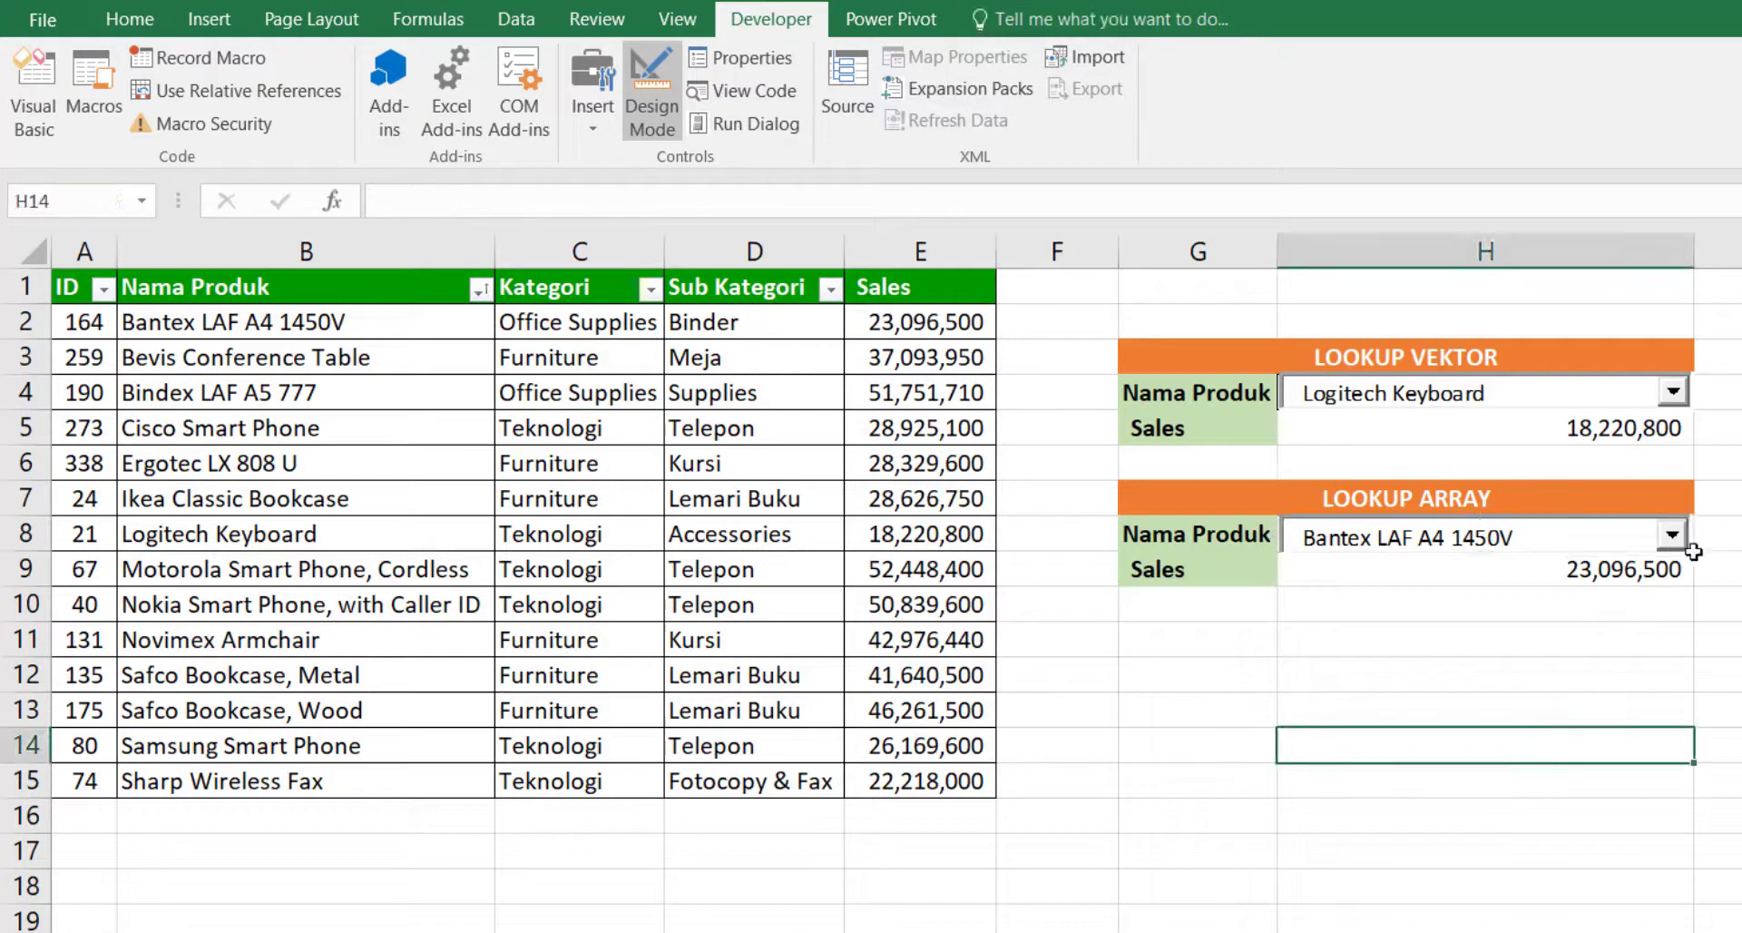
click(651, 91)
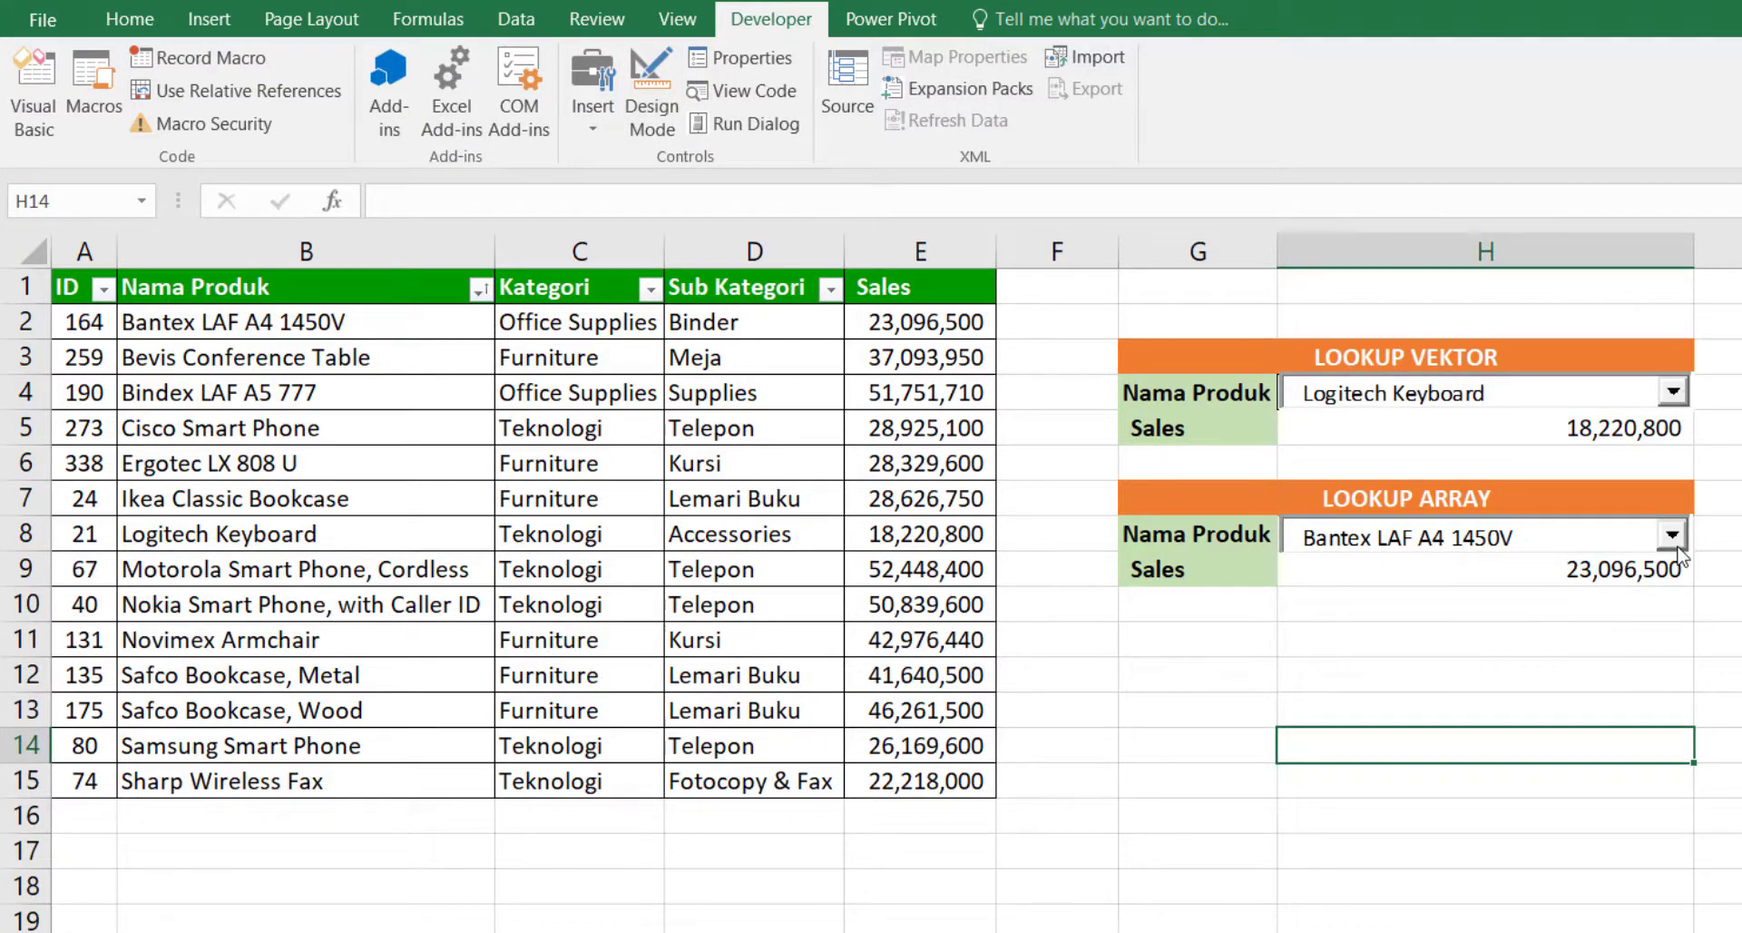
Step: Choose Motorola Smart Phone, Cordless in the LOOKUP VEKTOR combo box and Cisco Smart Phone in the LOOKUP ARRAY combo box
click(1674, 396)
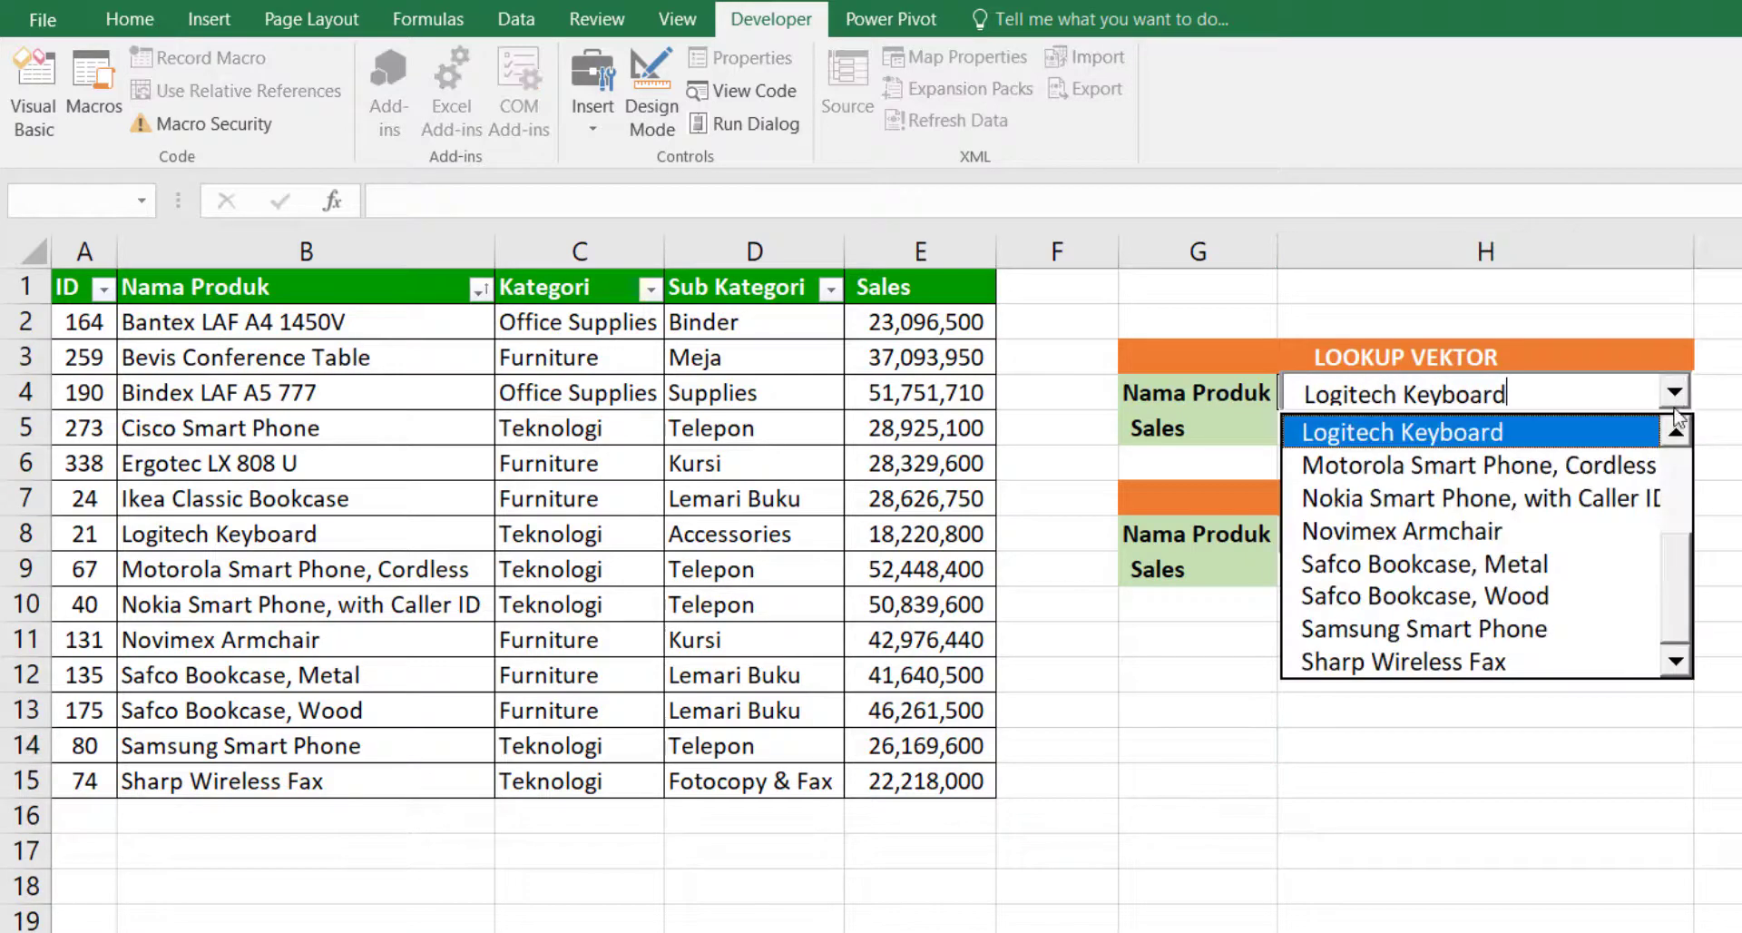
click(1580, 449)
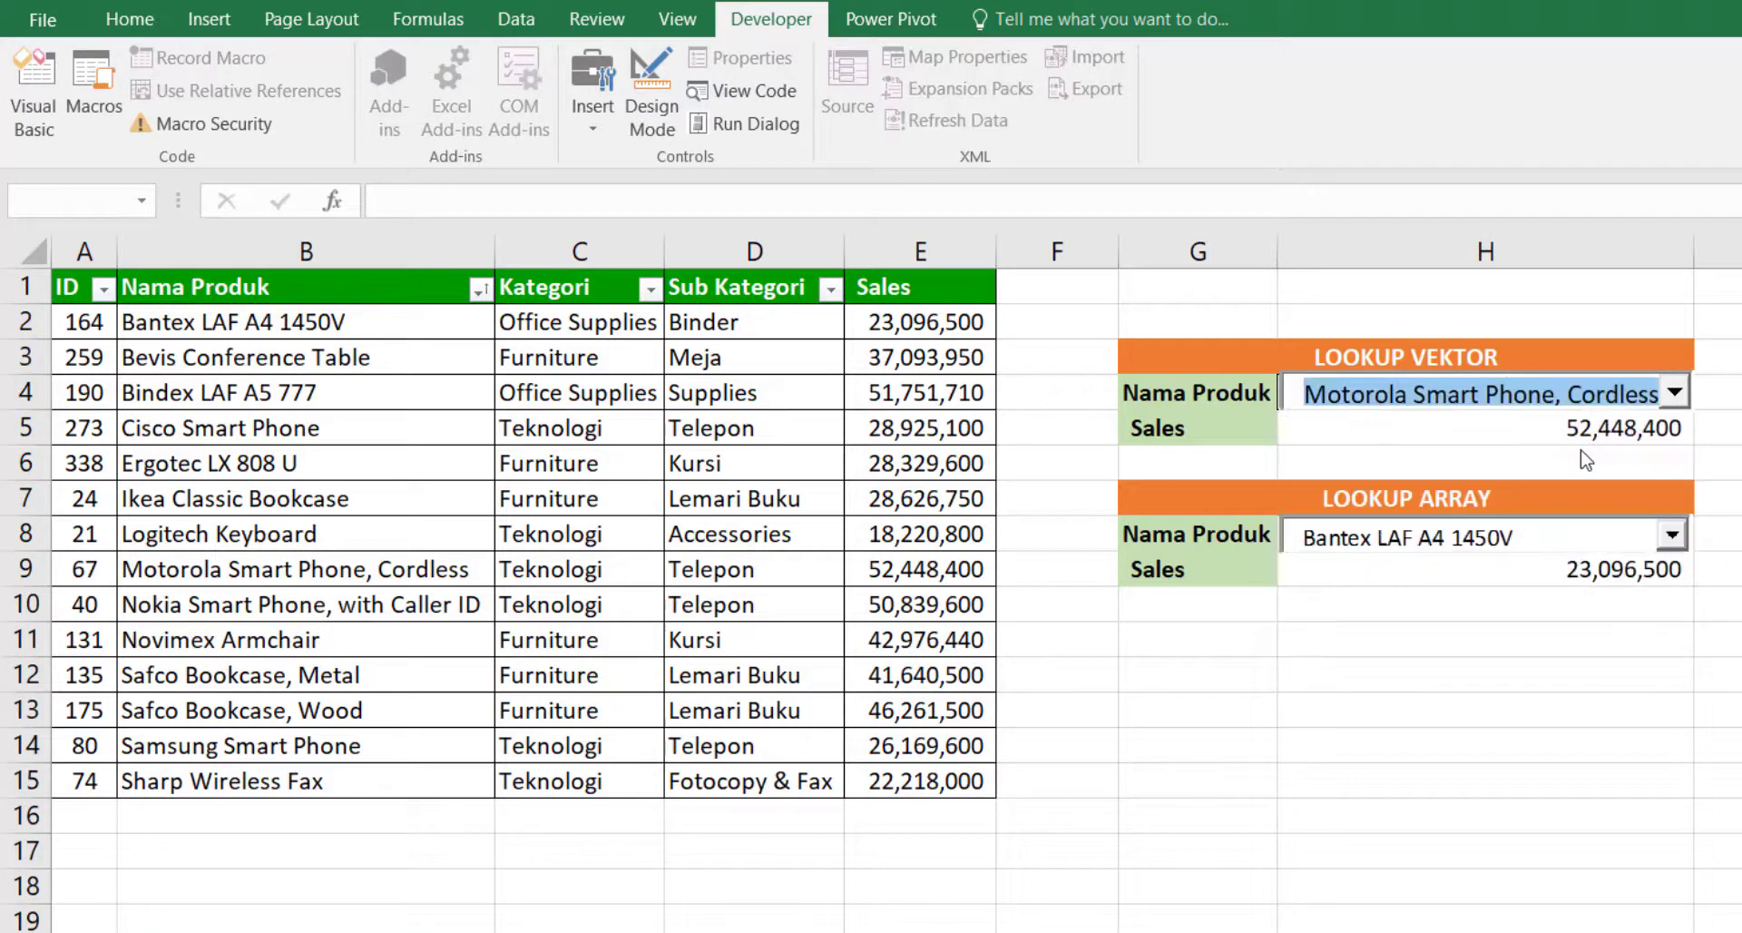
click(1671, 539)
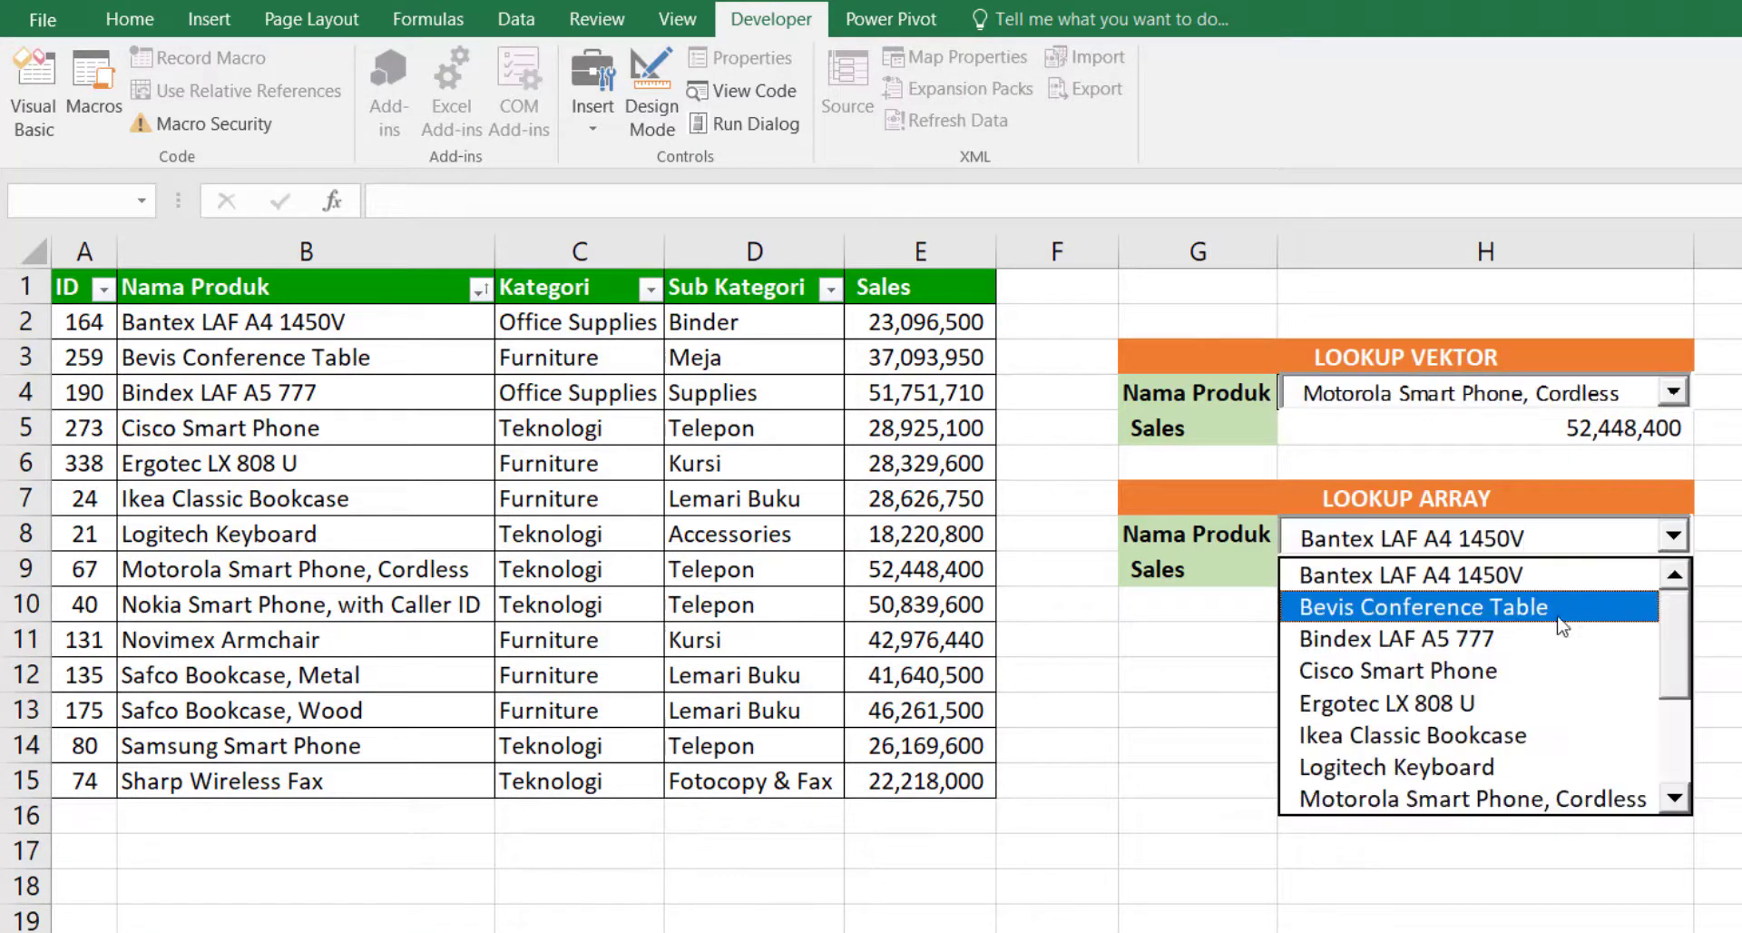
click(1540, 669)
Step: Compare the array-form LOOKUP result in H9 with the Cisco Smart Phone row of the table, B5:E5
click(1633, 569)
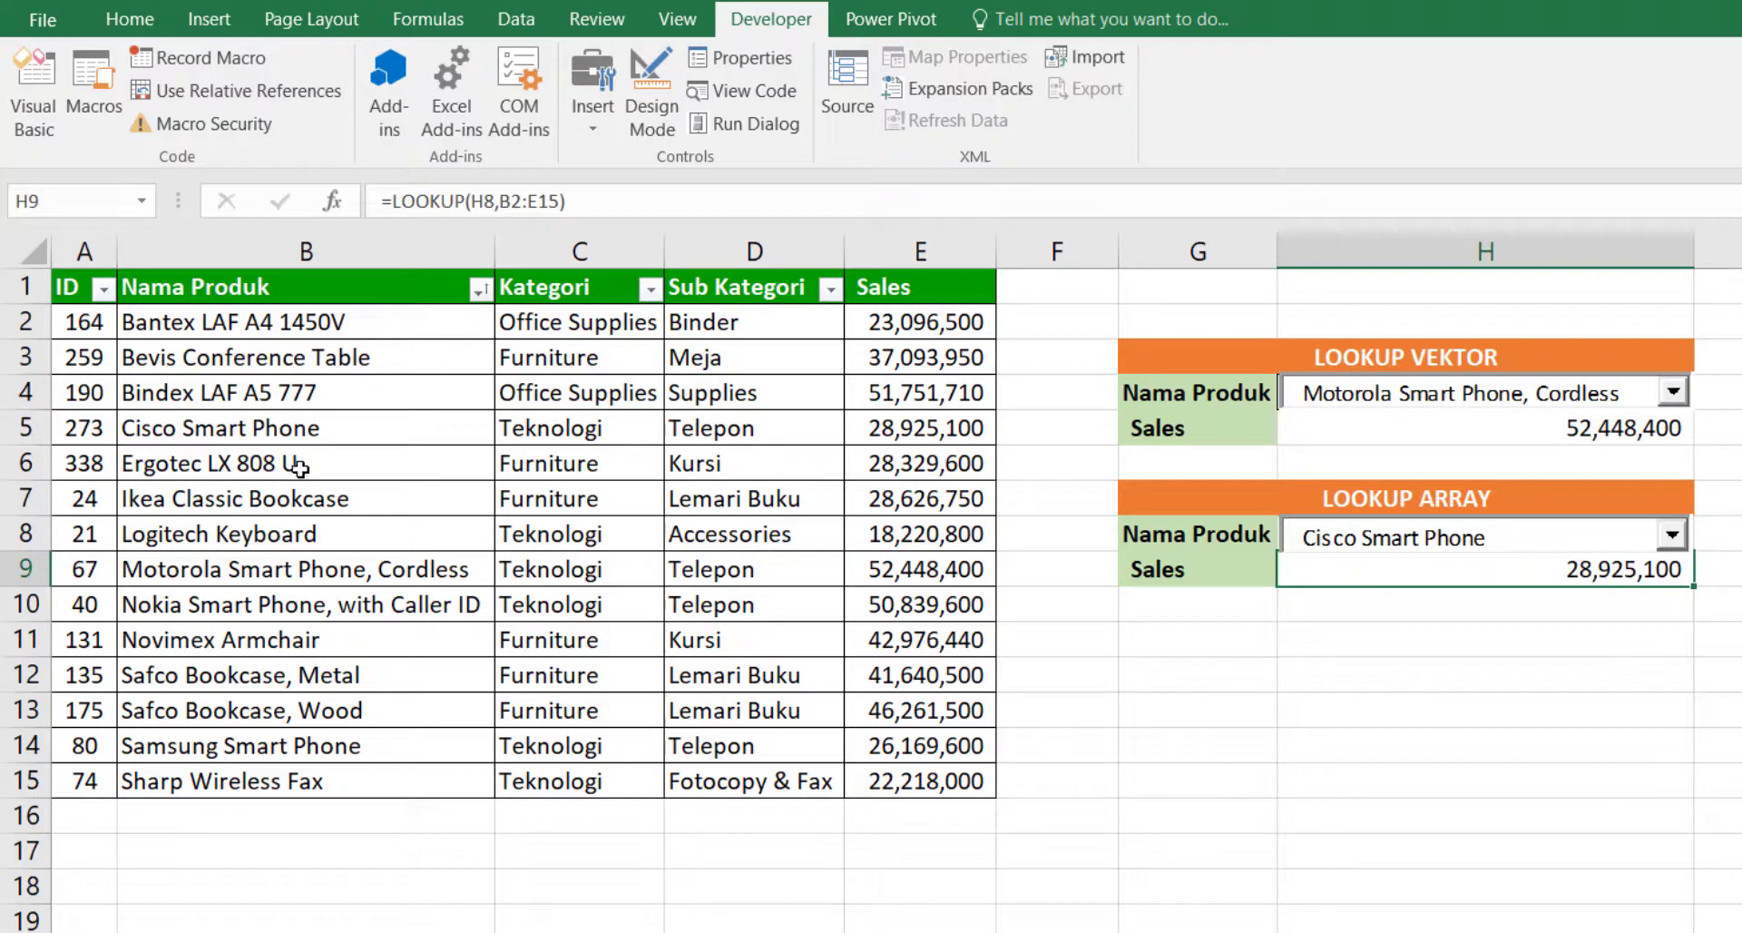
drag(243, 433, 898, 444)
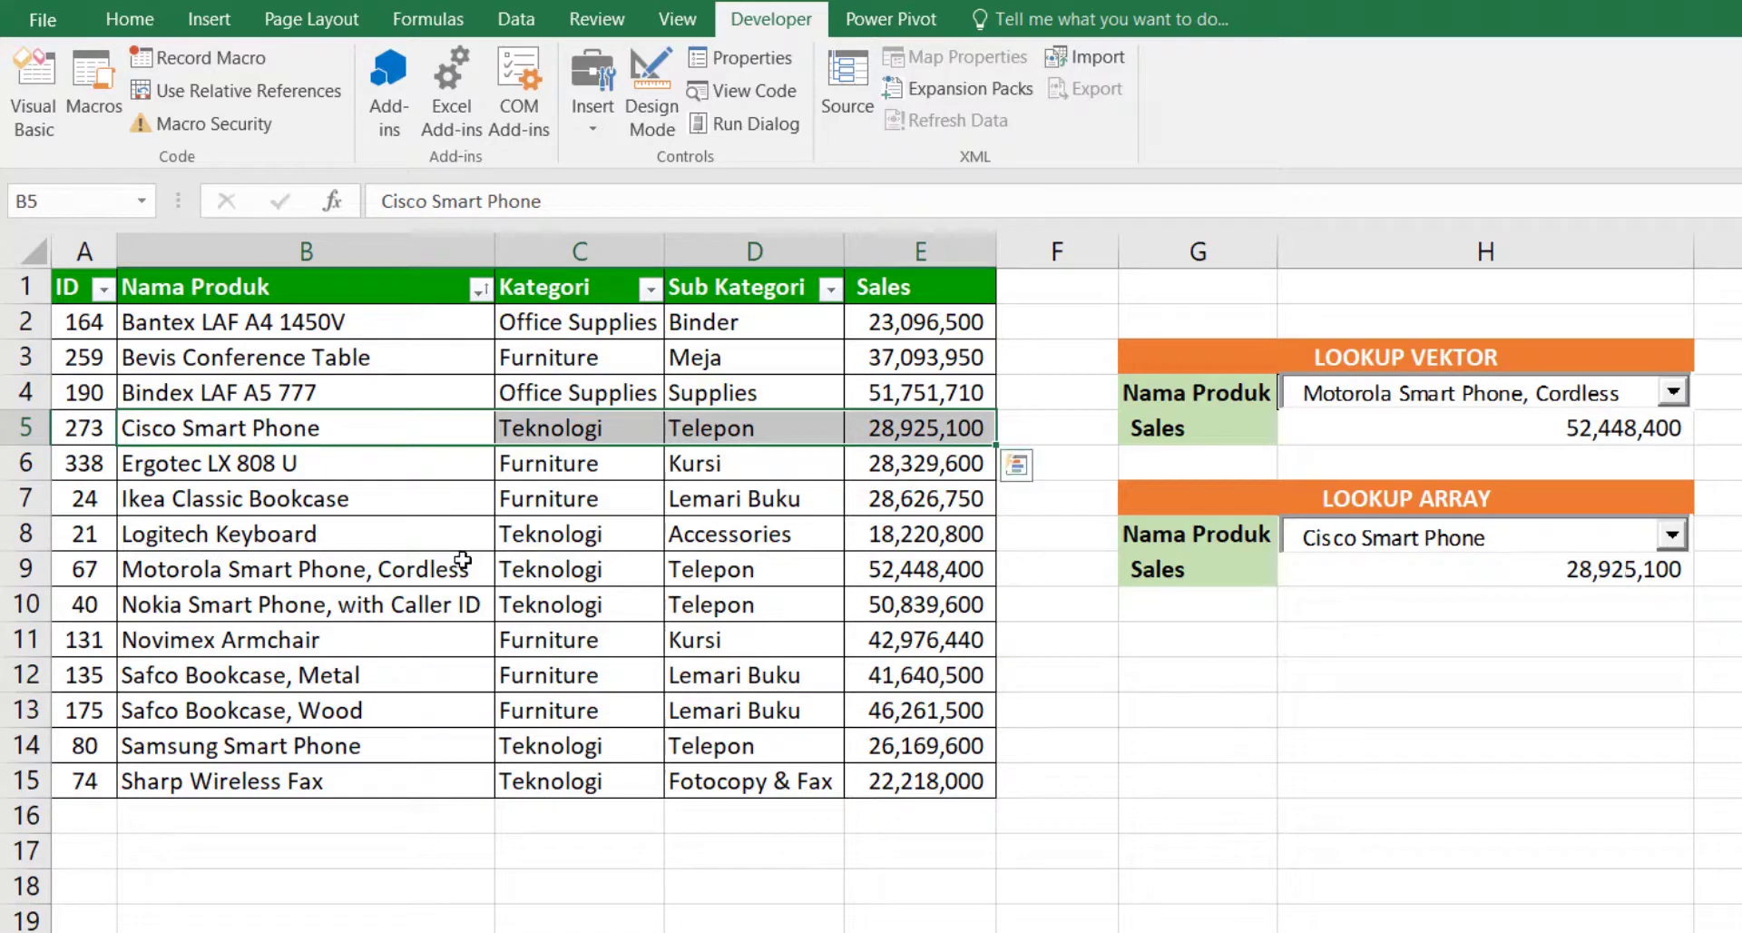
click(219, 434)
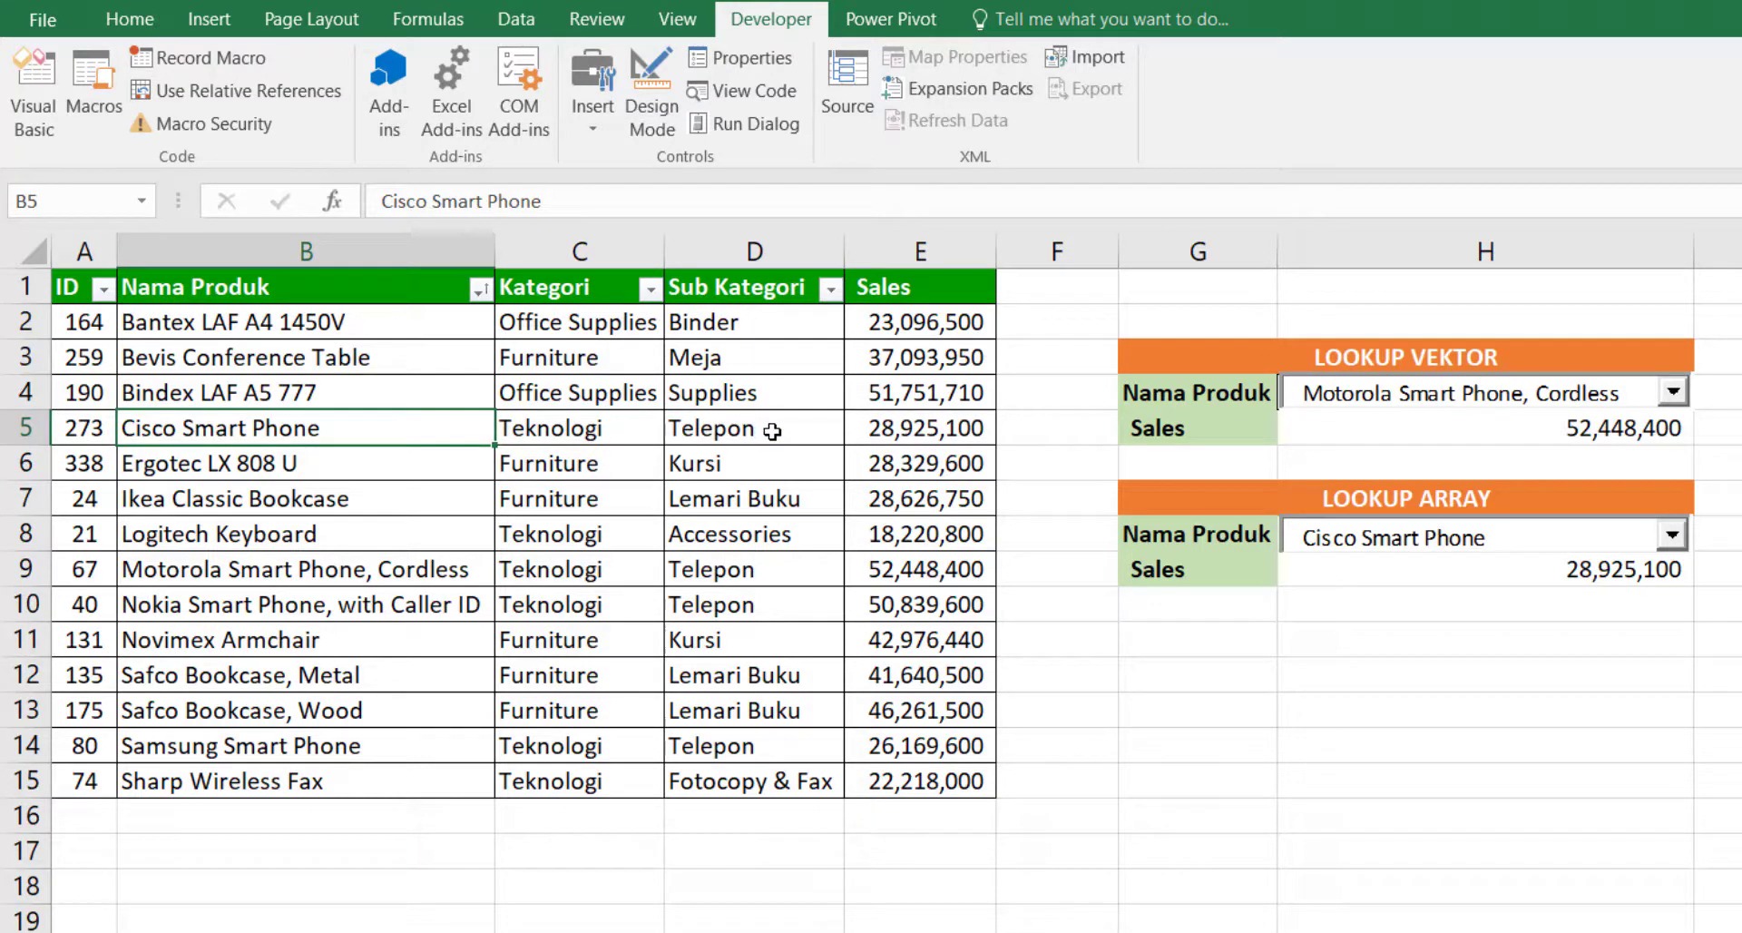
click(743, 434)
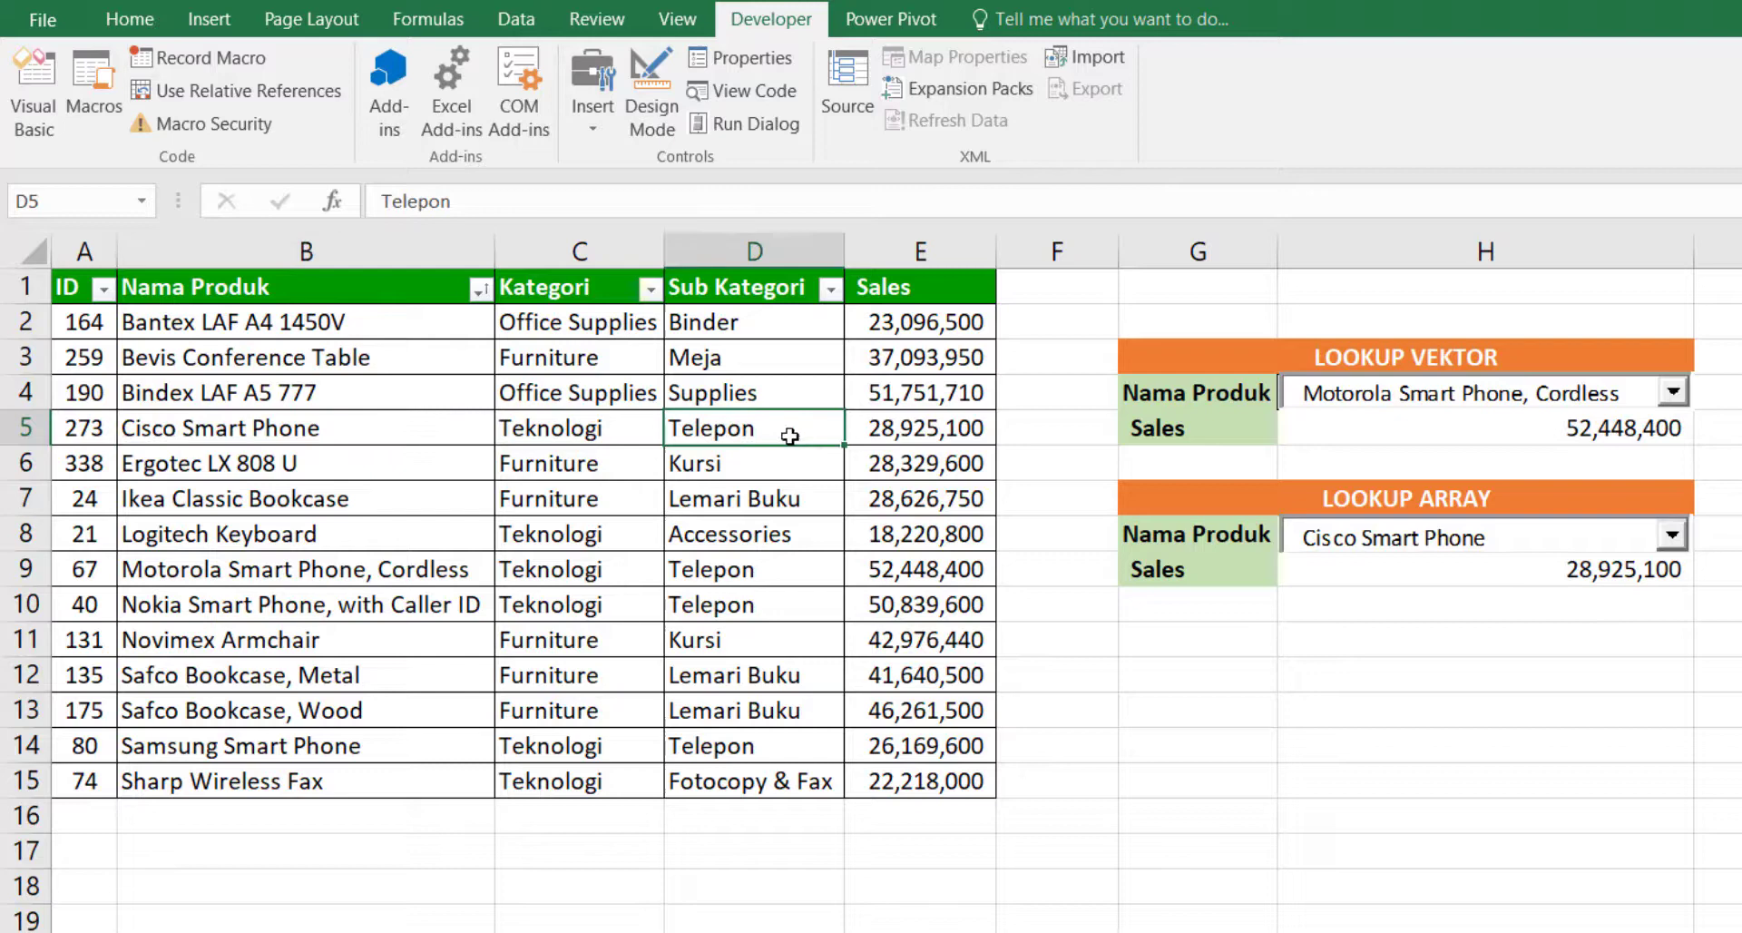
click(1361, 577)
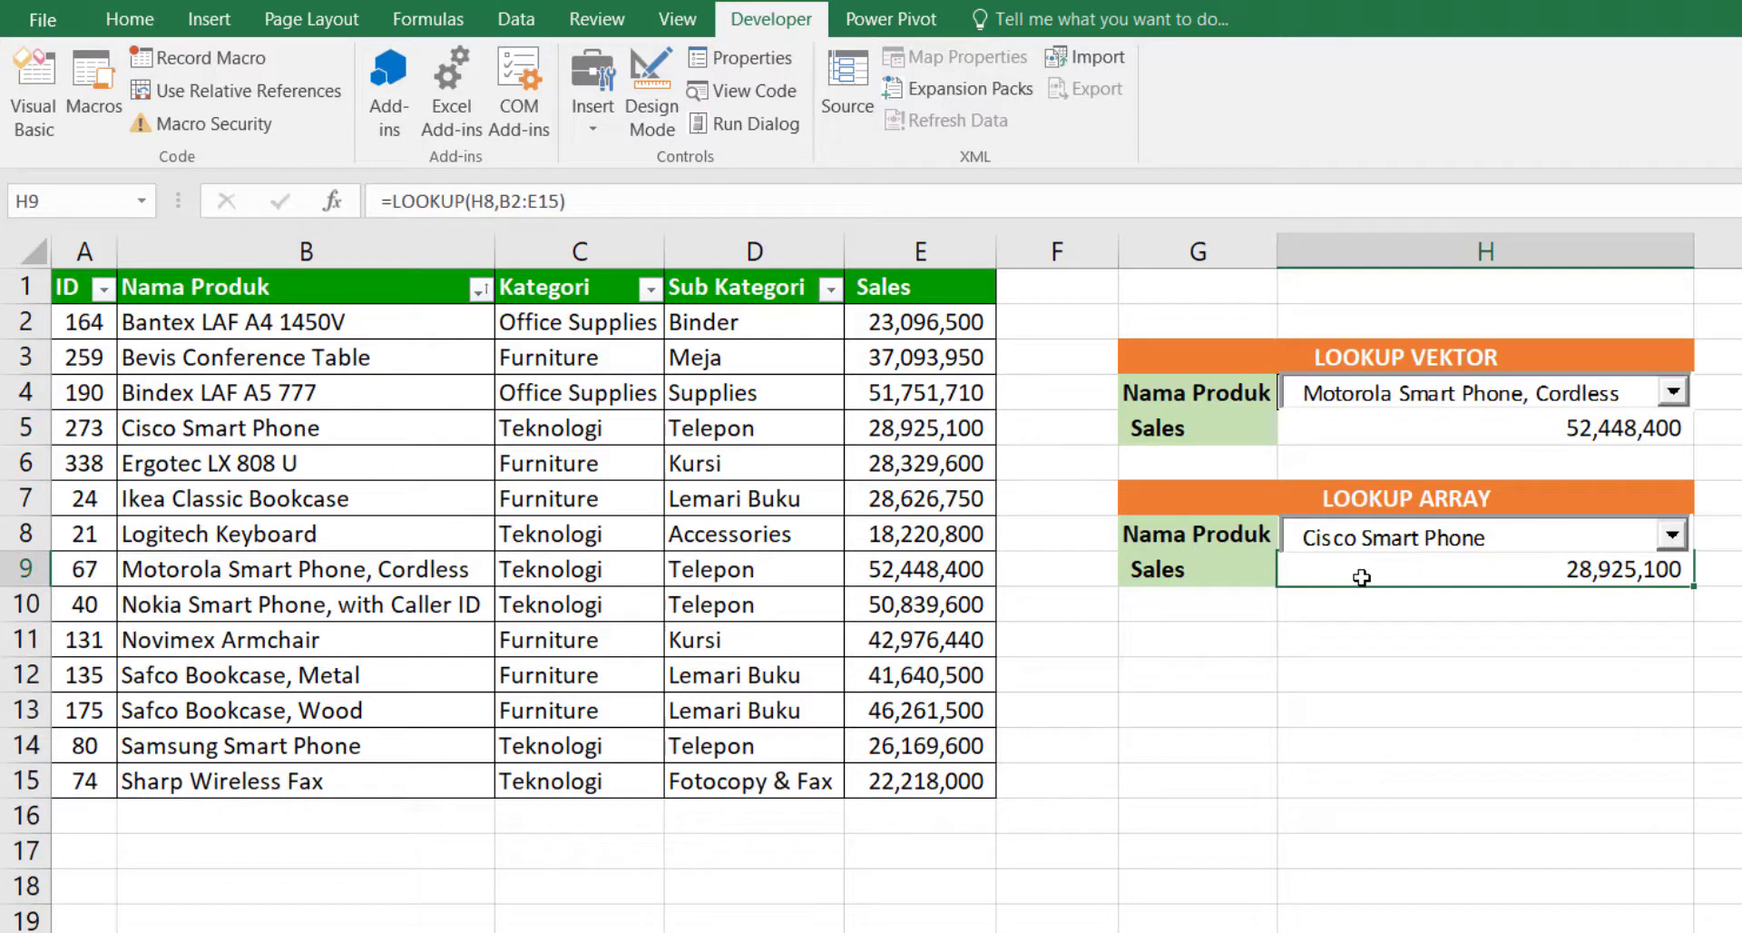
Step: Copy the Sub Kategori header from D1 over the Sales label in G9 with Paste Special, keeping the label's formatting
click(1182, 575)
click(746, 286)
key(ctrl+c)
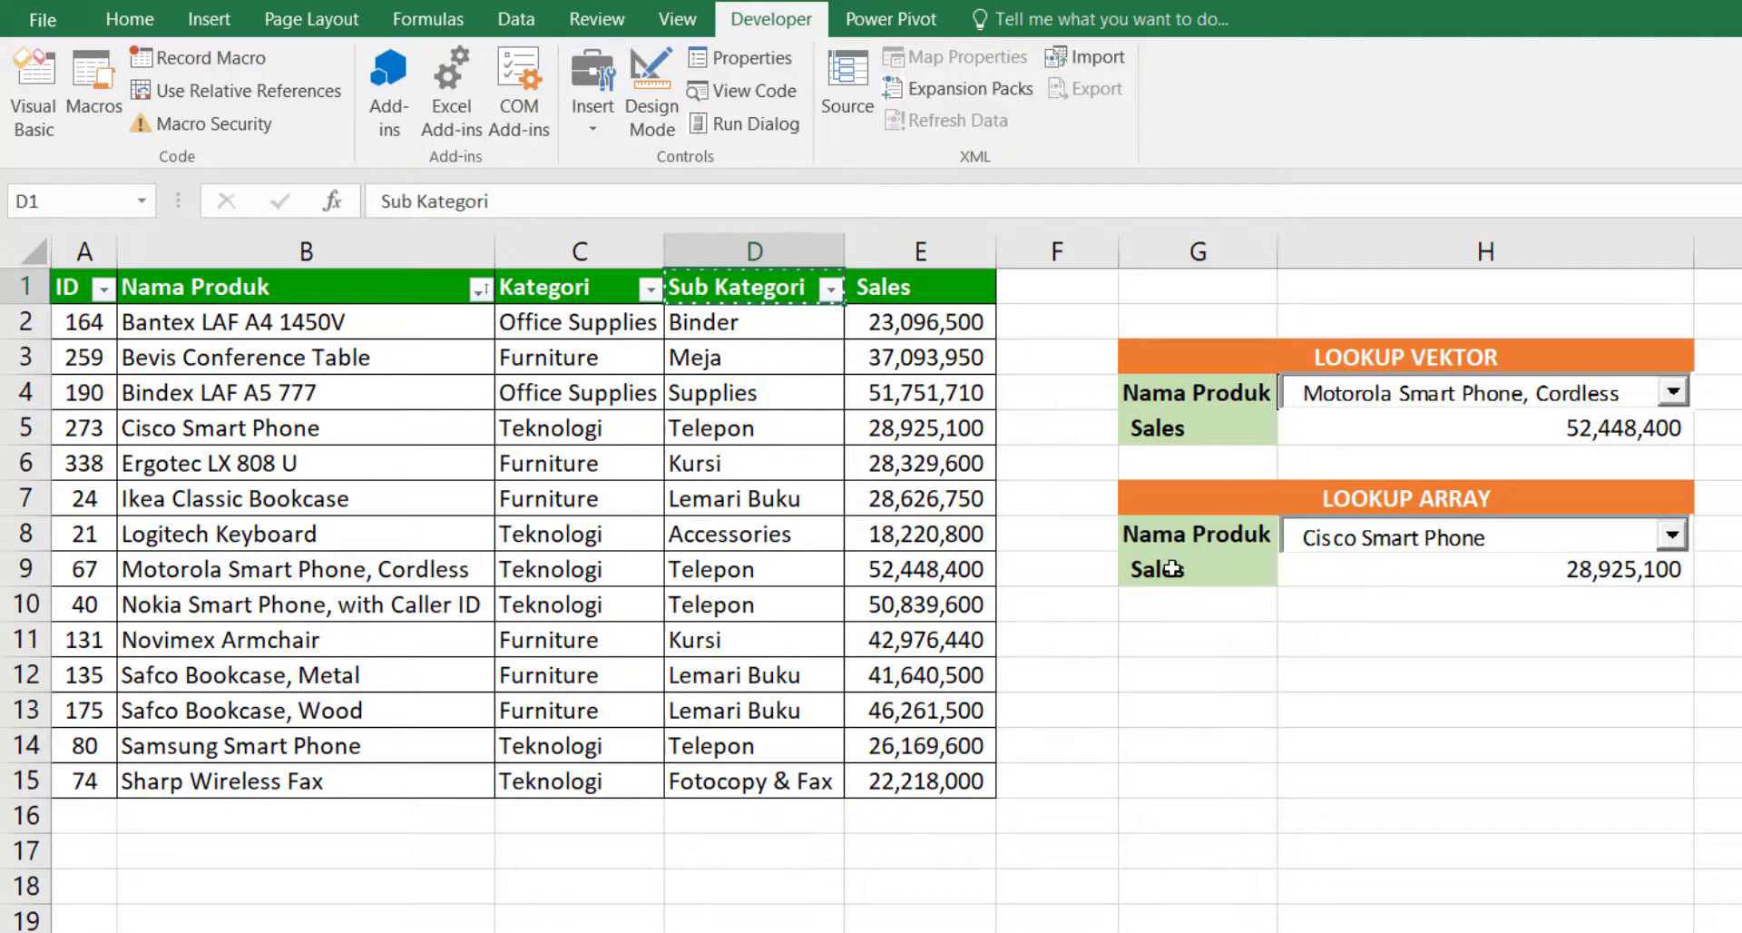
click(1171, 569)
key(ctrl+alt+v)
key(Return)
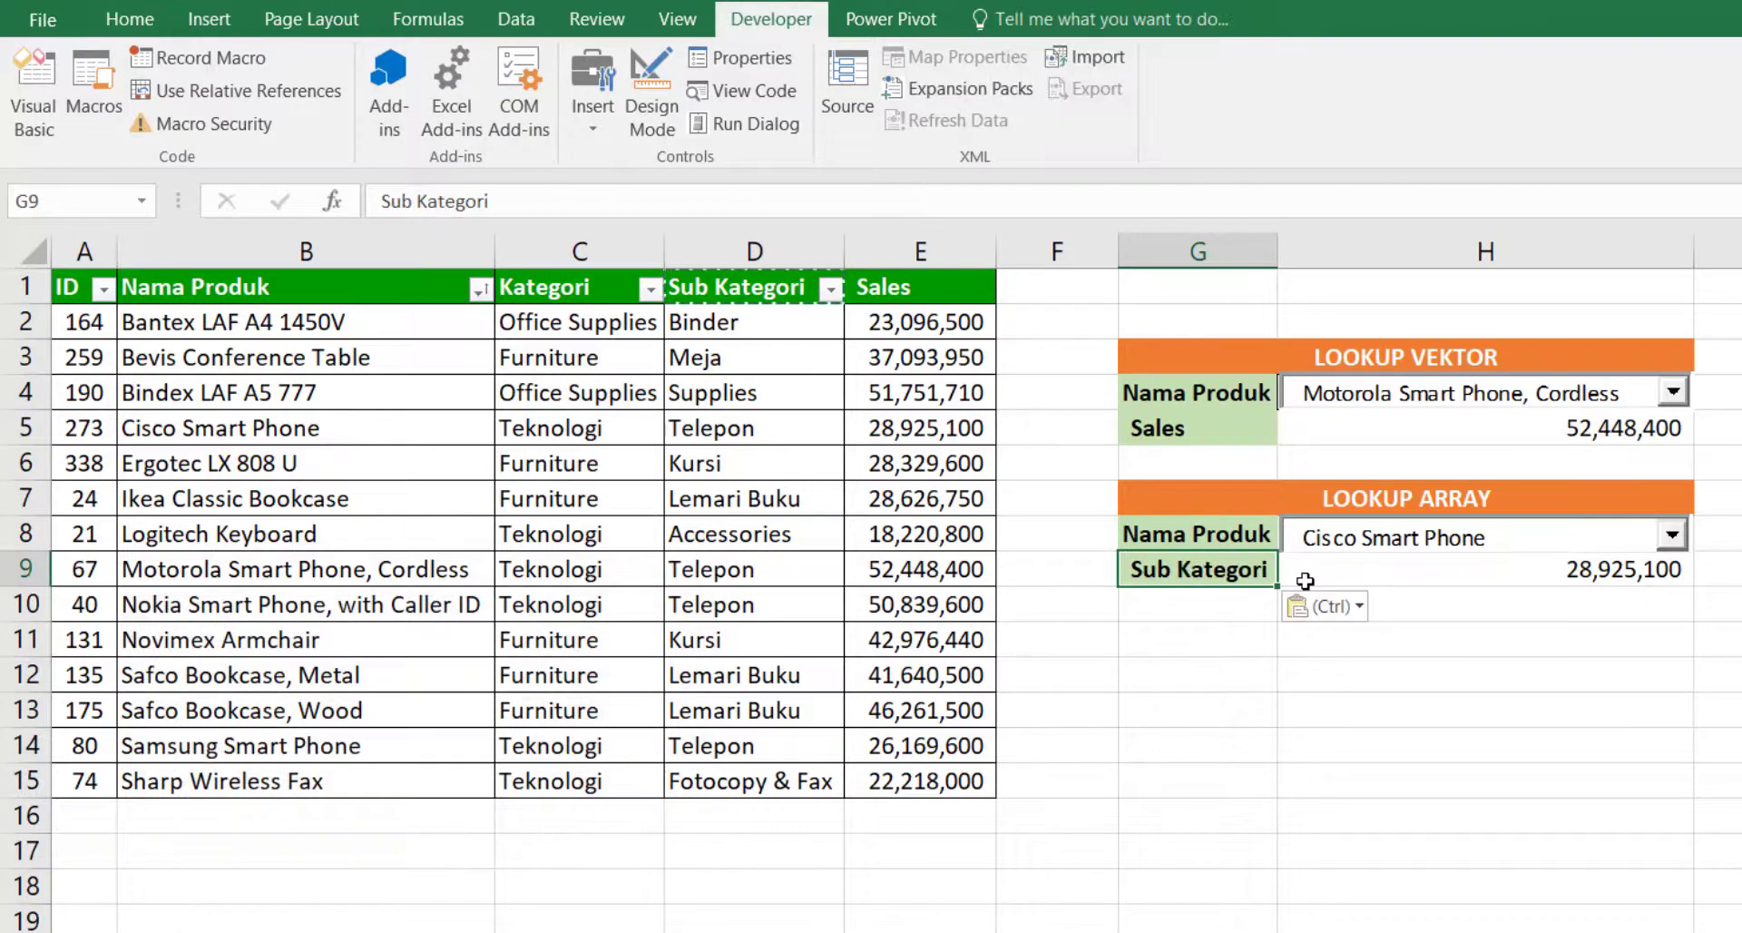
Step: Reduce the array in the LOOKUP formula in H9 to B2:D15 and check its result against the Cisco Smart Phone row
click(1305, 580)
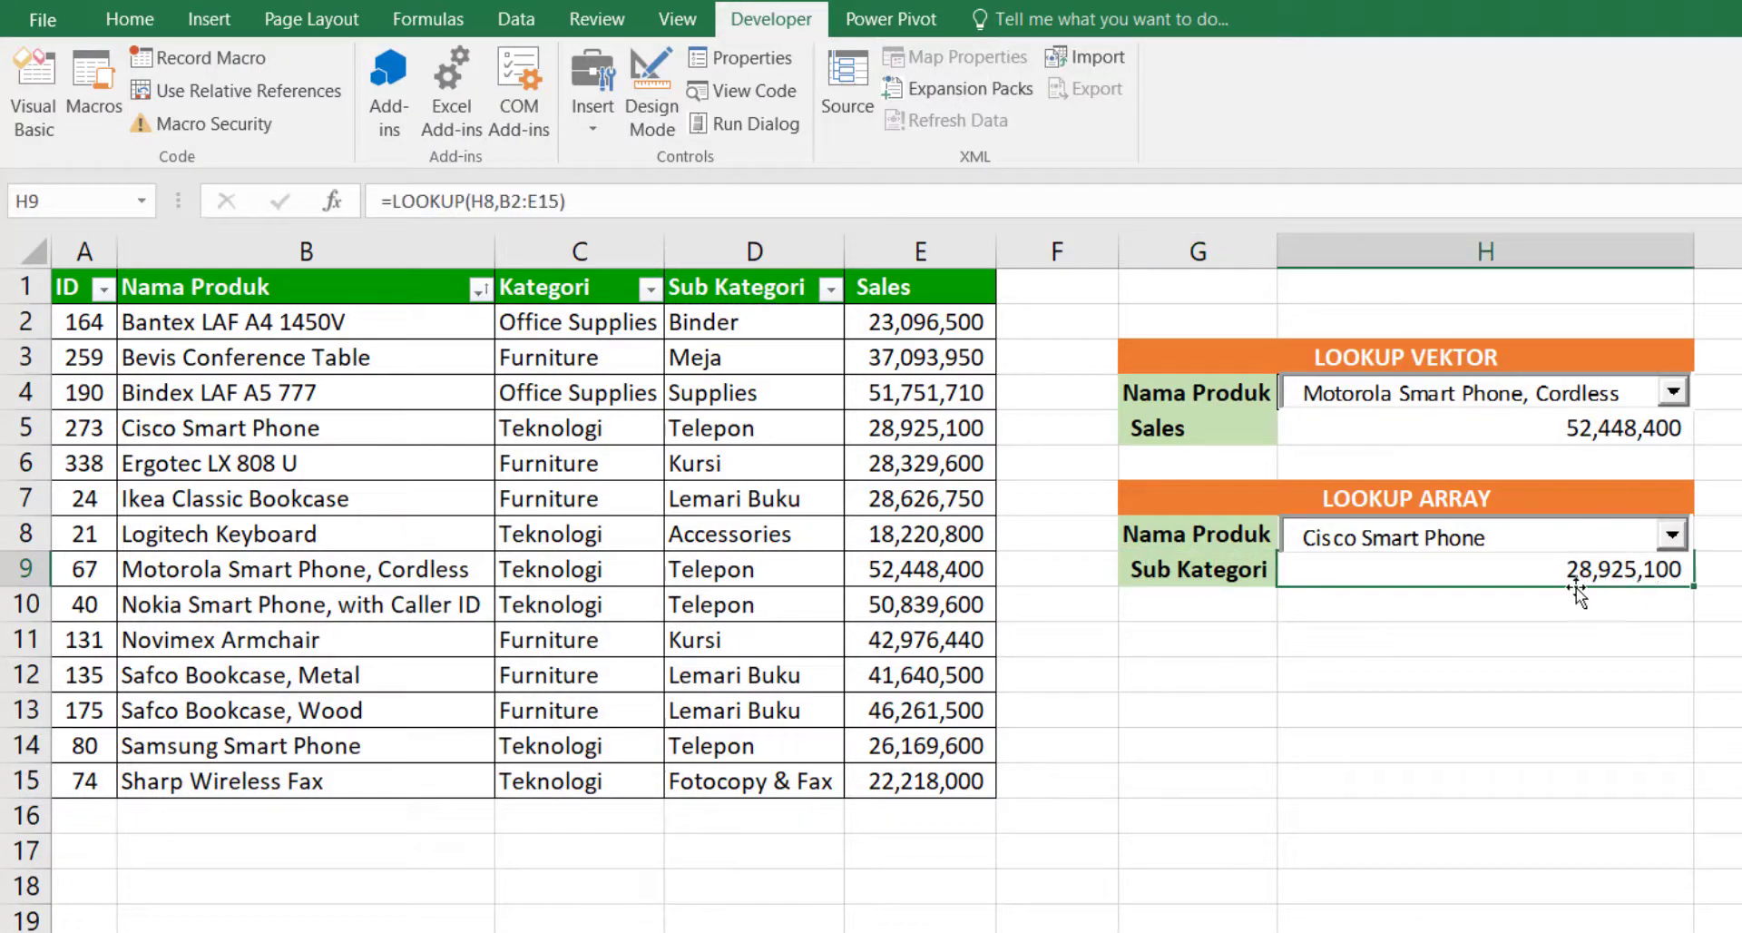
double_click(1391, 566)
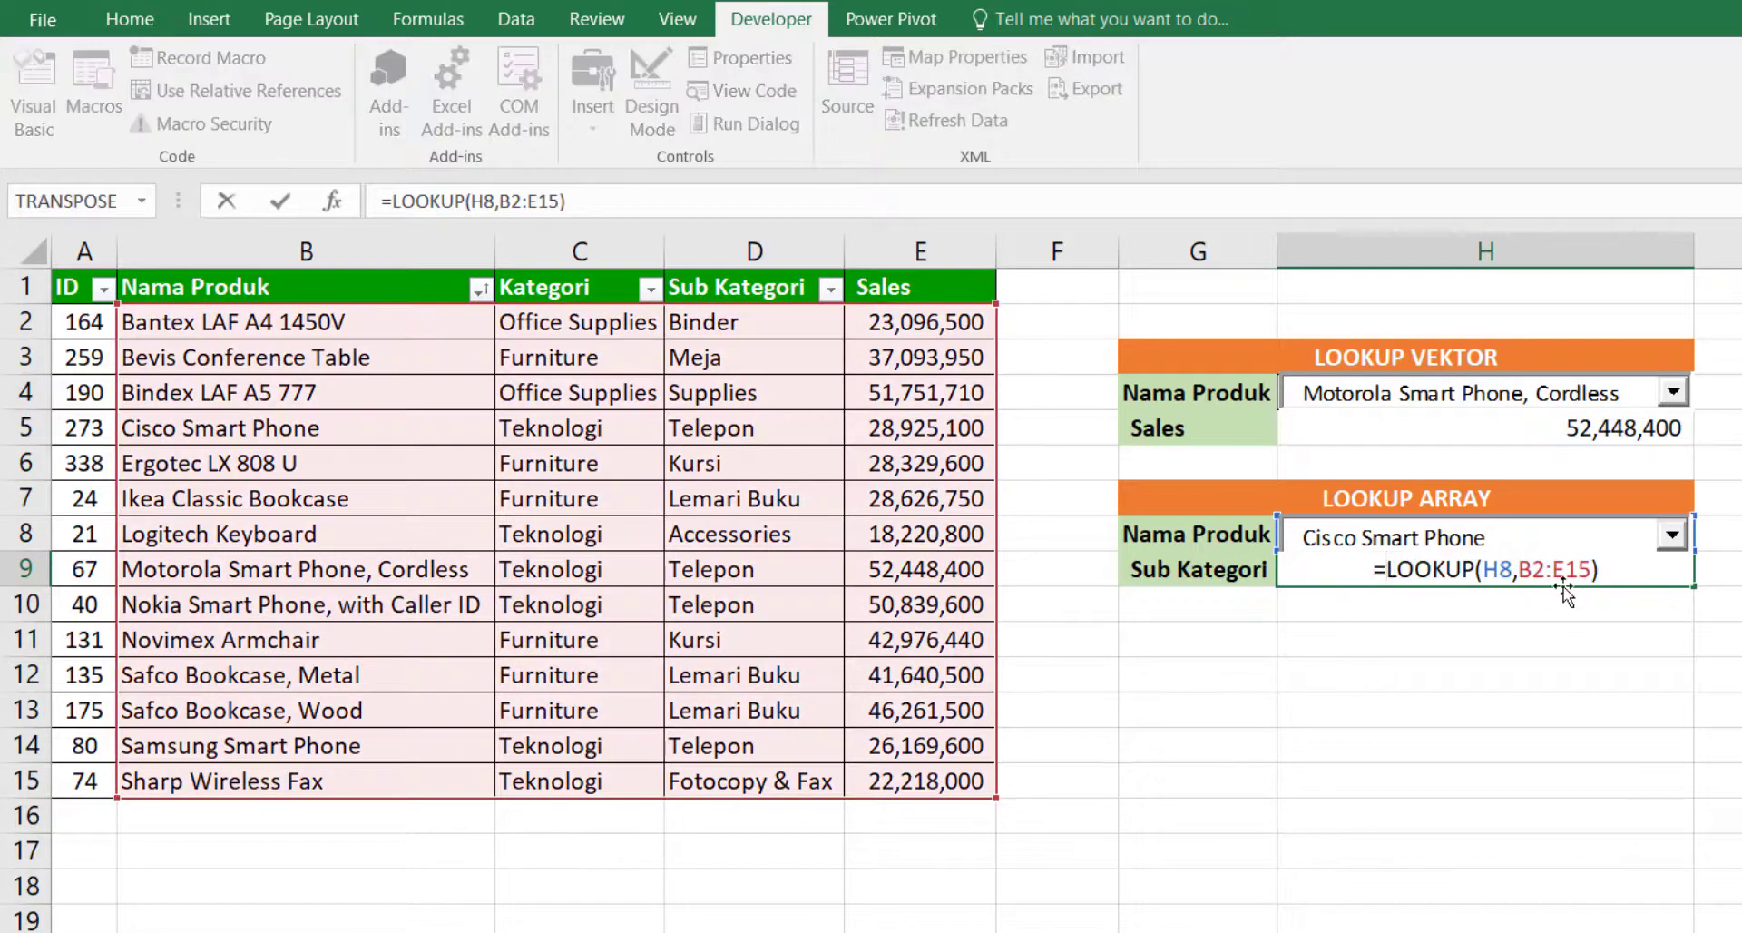
drag(1527, 572, 1579, 571)
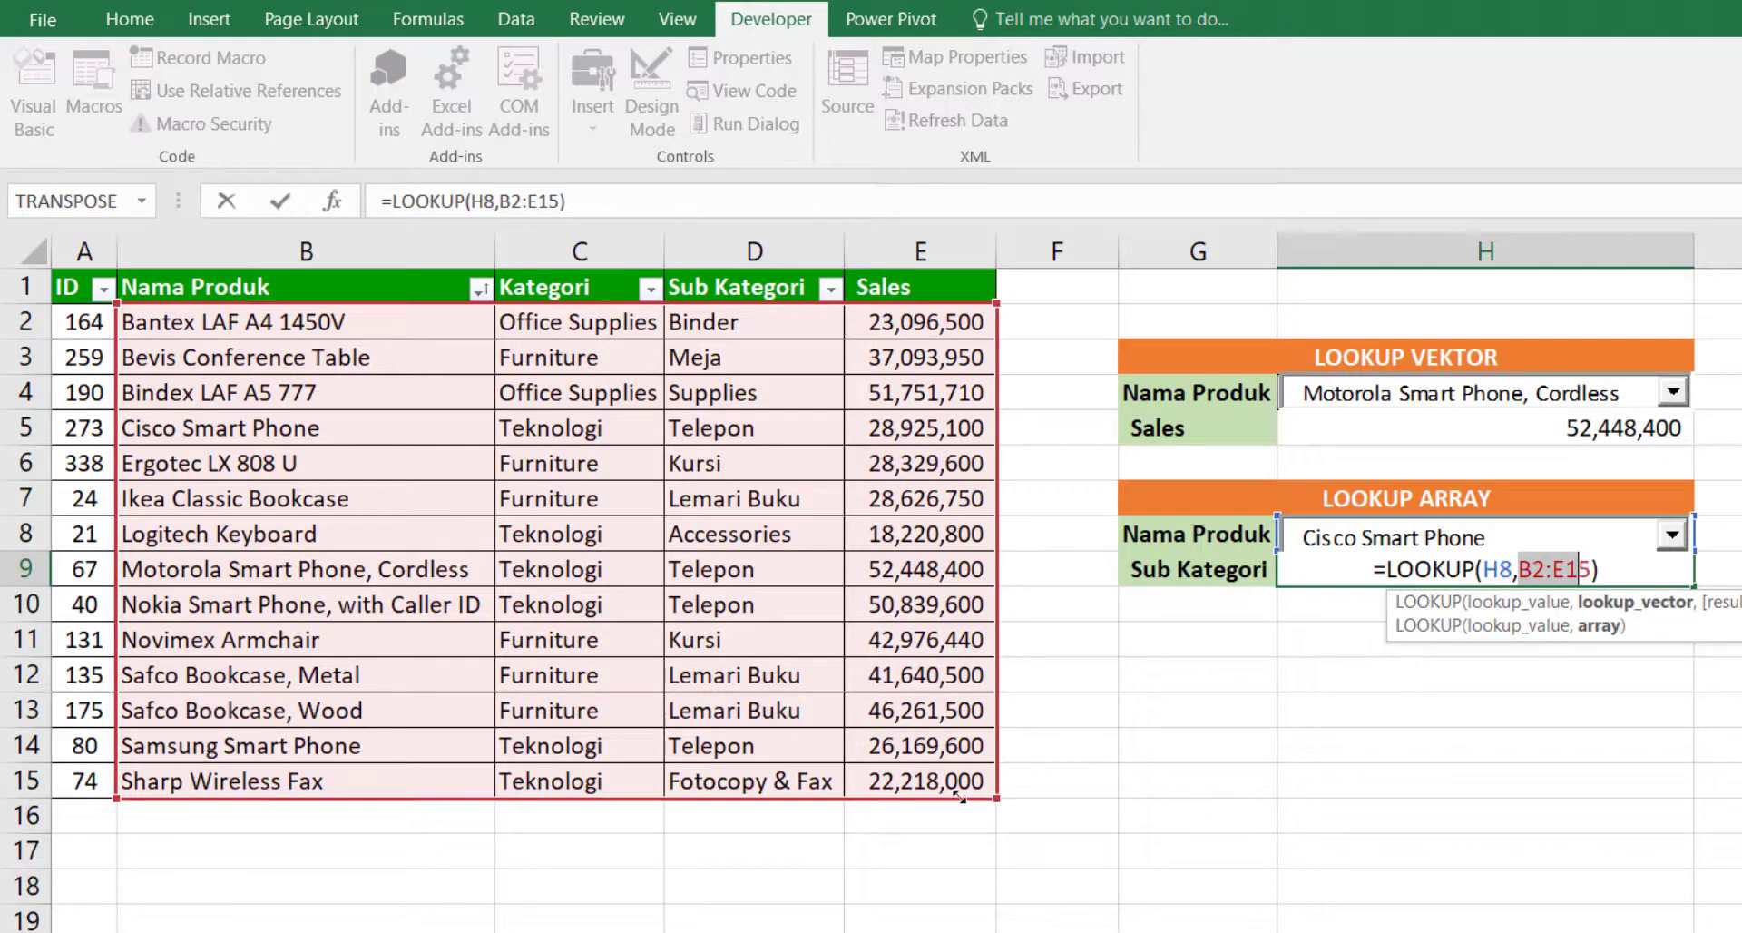
drag(959, 797, 858, 796)
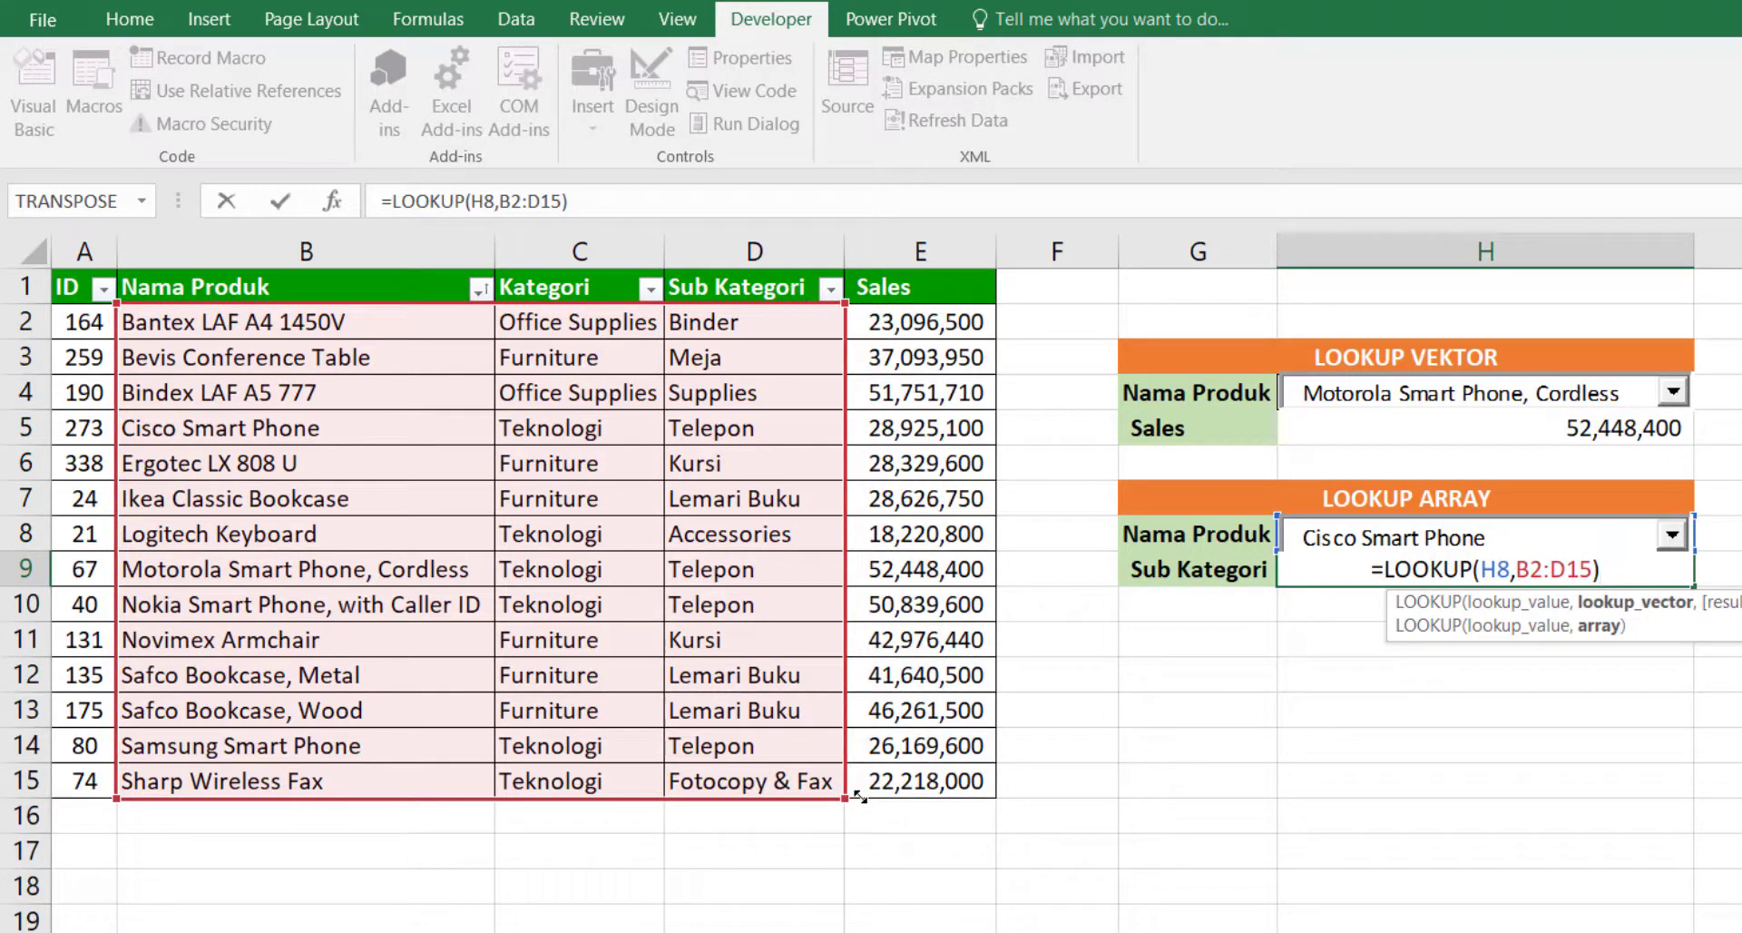
key(Return)
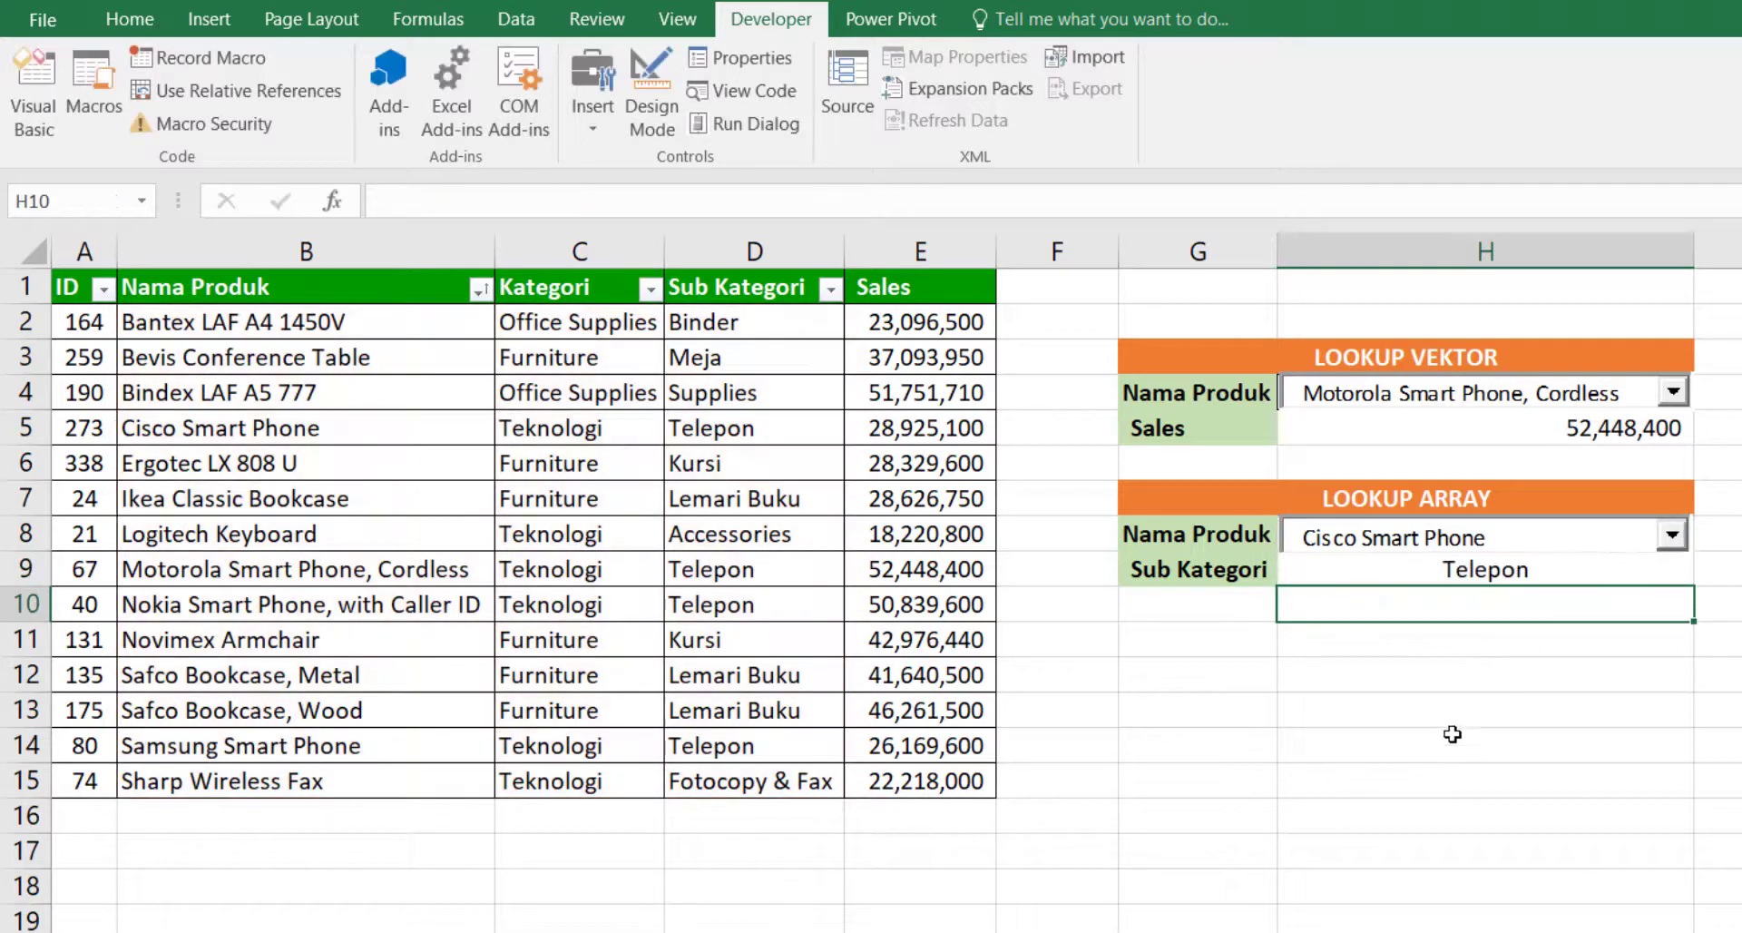
click(1400, 575)
drag(417, 427, 678, 425)
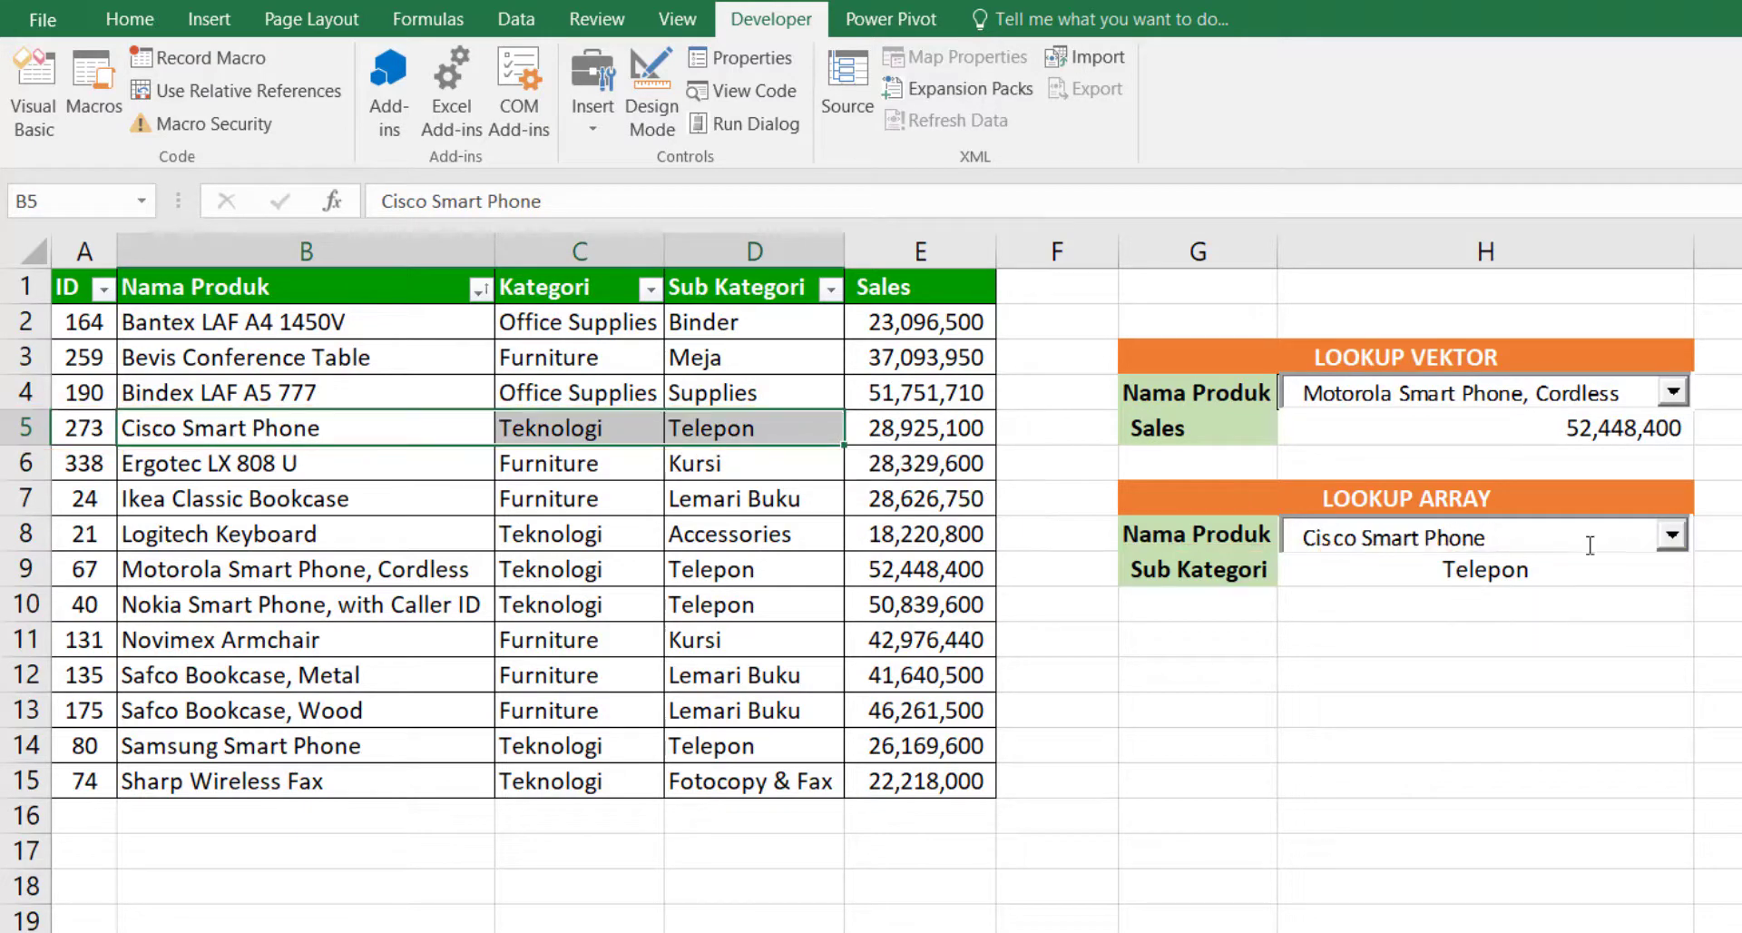
Step: Choose Bantex LAF A4 1450V in the LOOKUP ARRAY combo box
click(1679, 539)
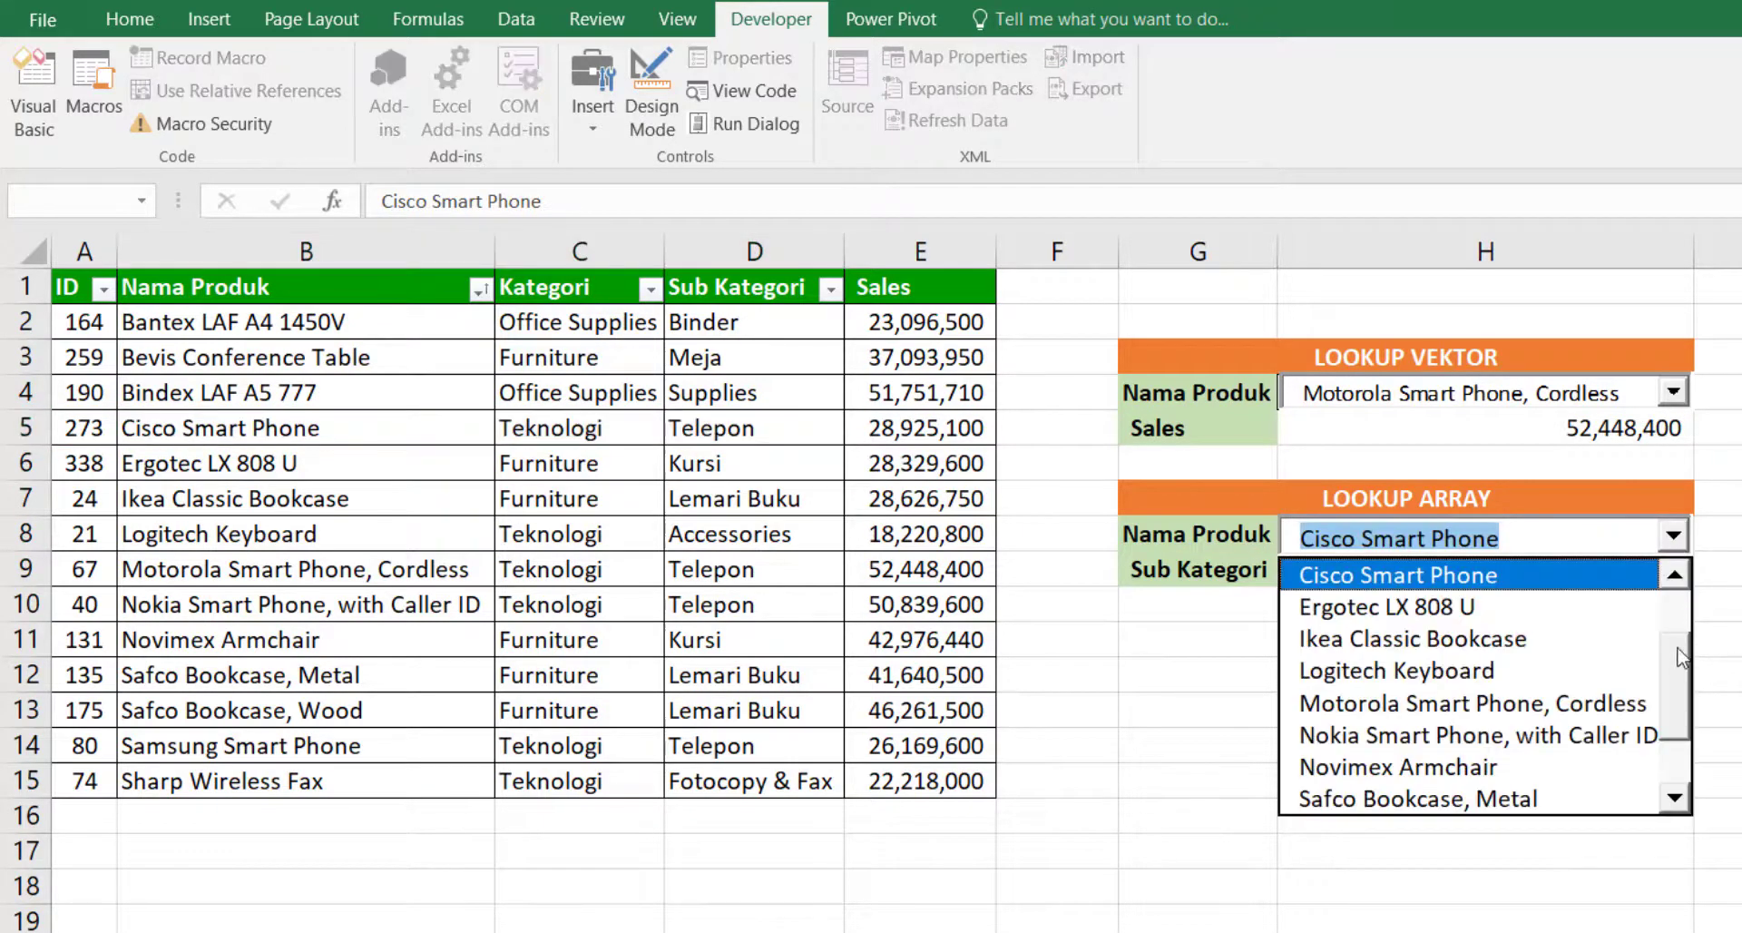
scroll(1678, 656, up, 1)
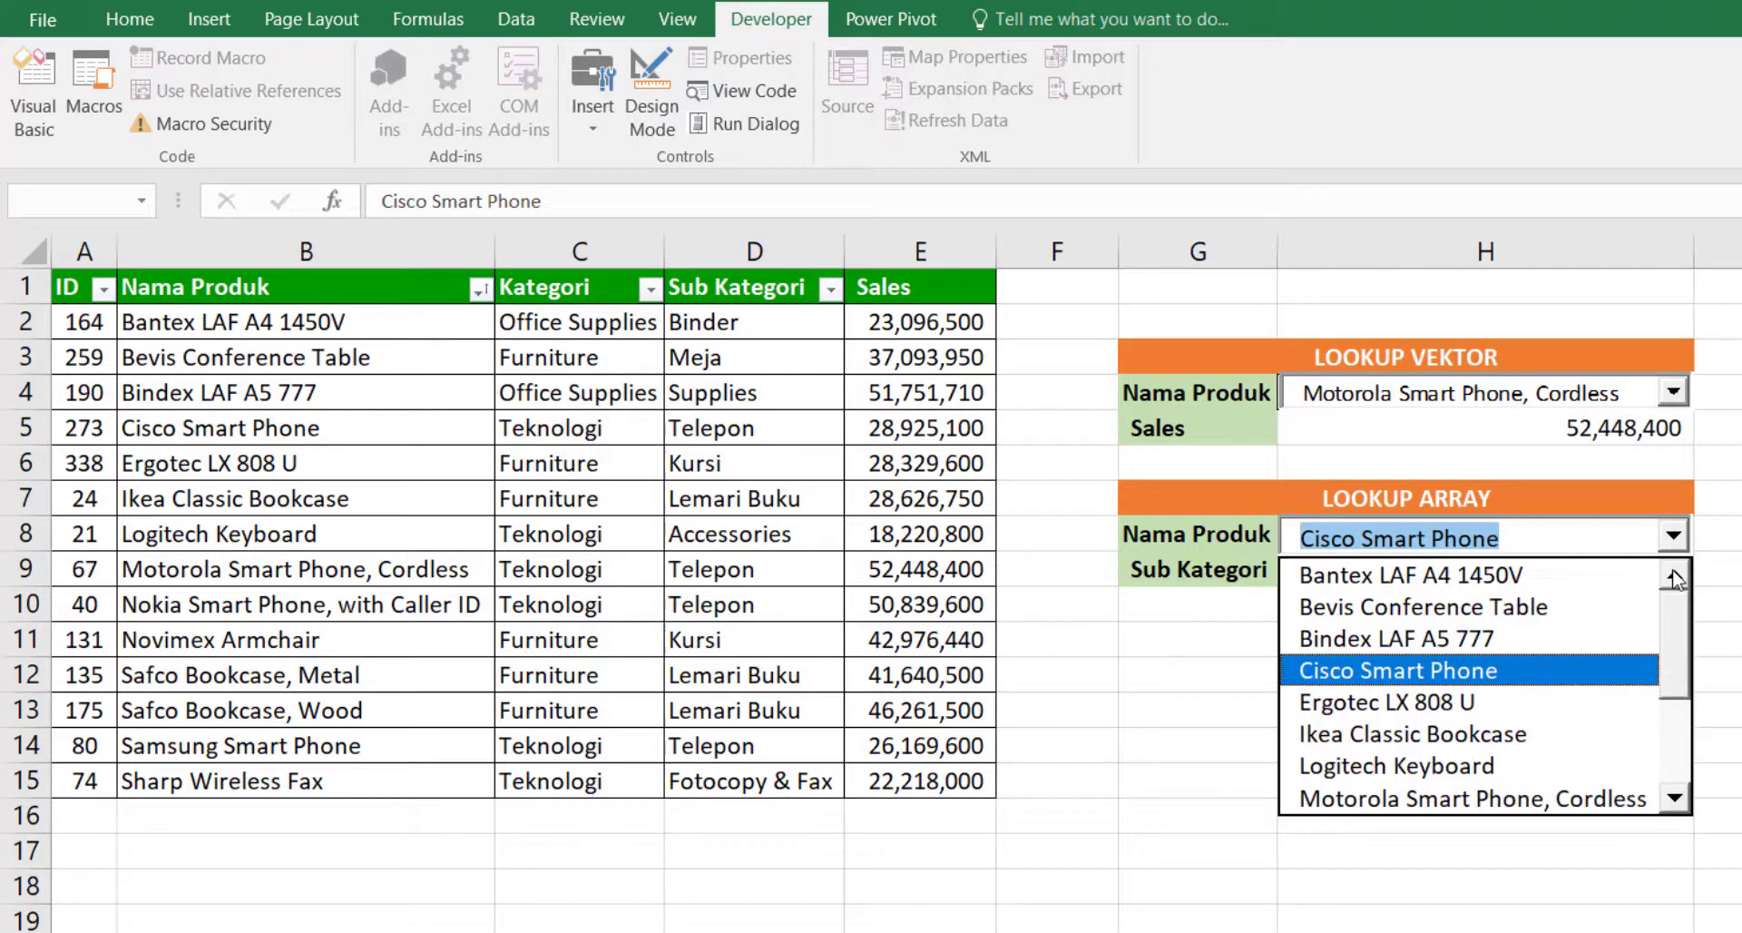
click(1552, 578)
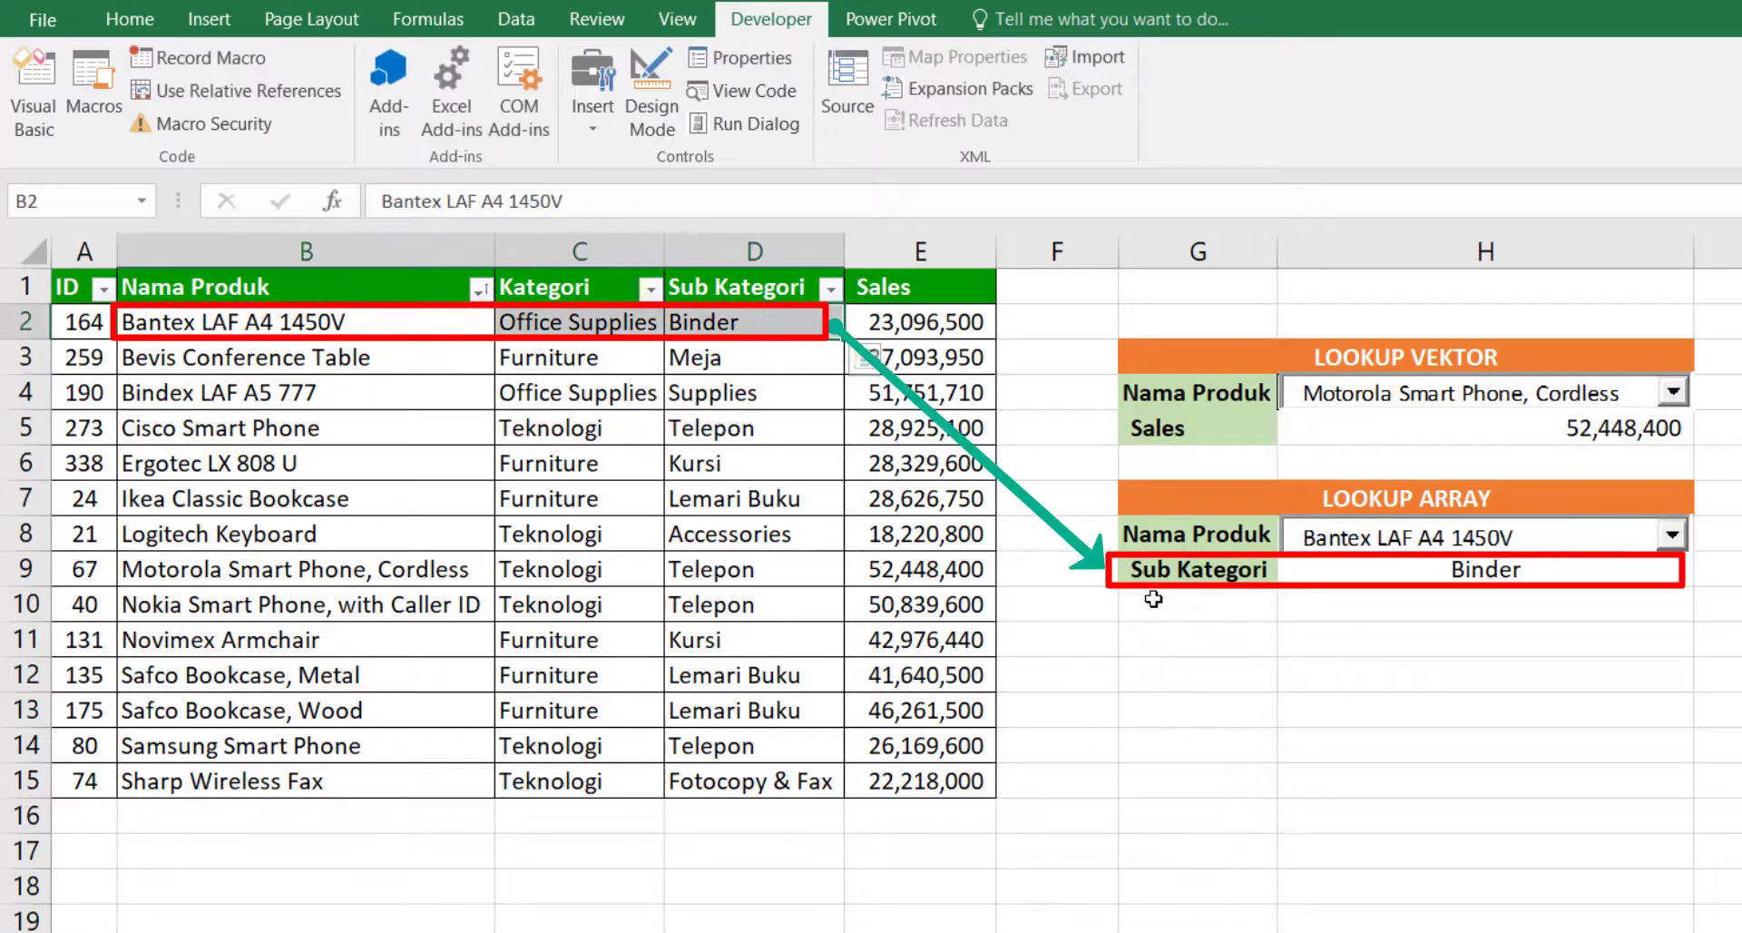
Step: Insert a blank column before Kategori and another before Nama Produk to test the LOOKUP results
click(1168, 686)
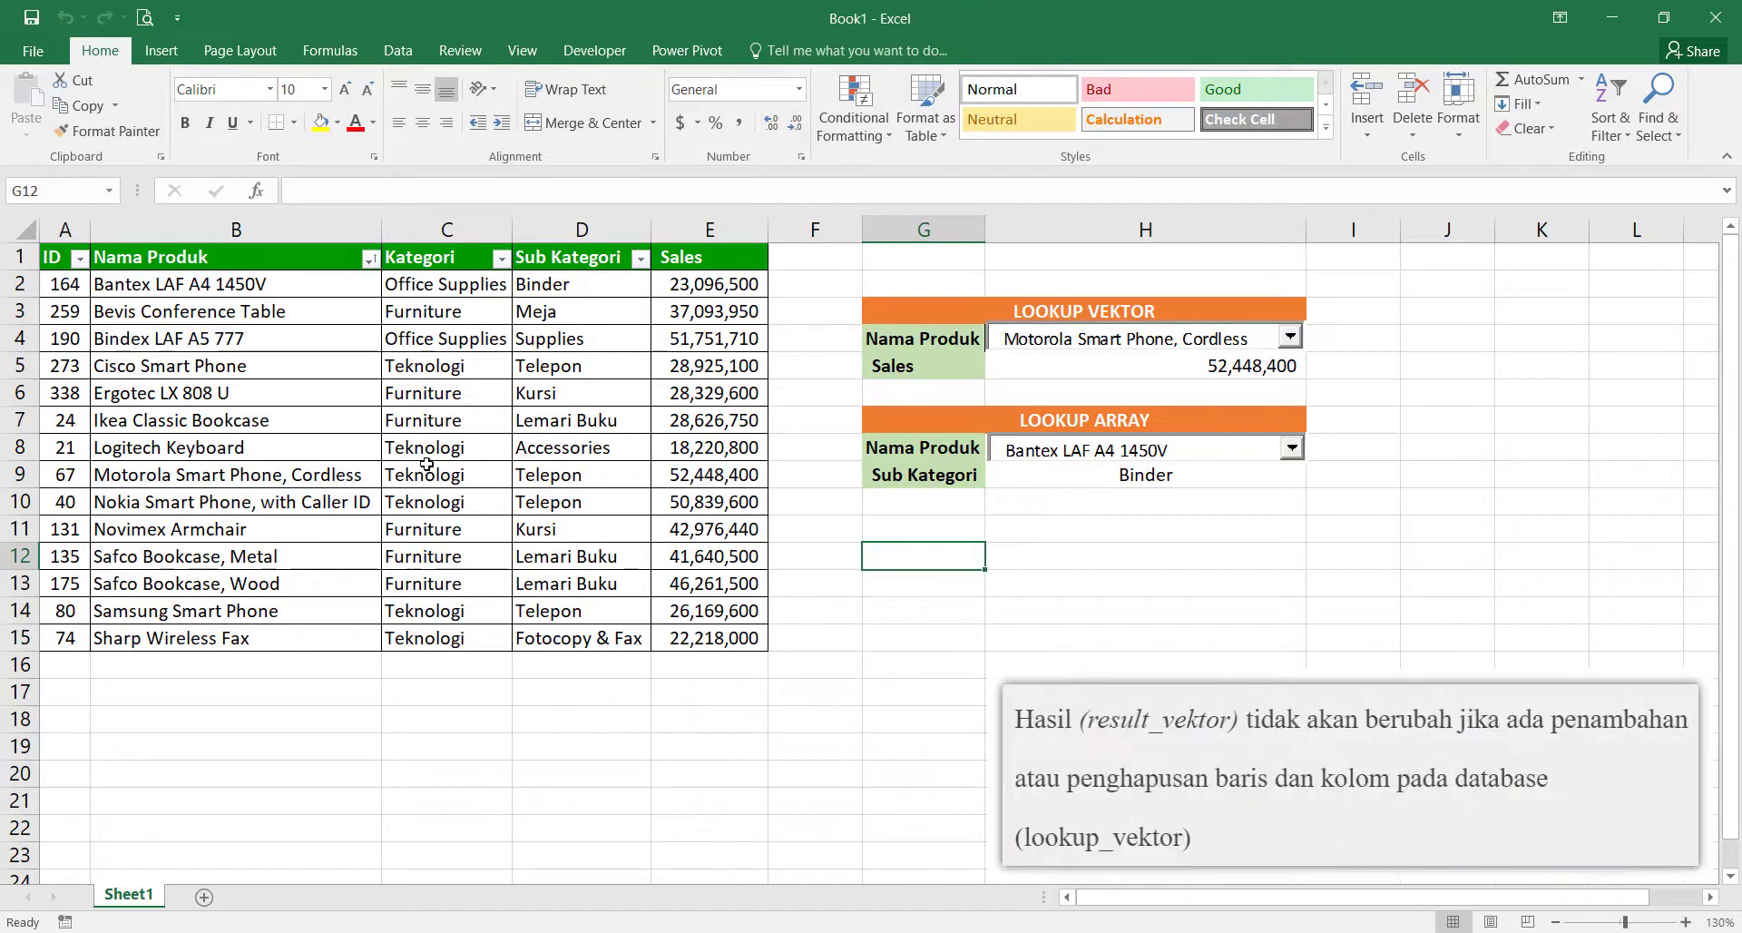
click(416, 227)
right_click(417, 228)
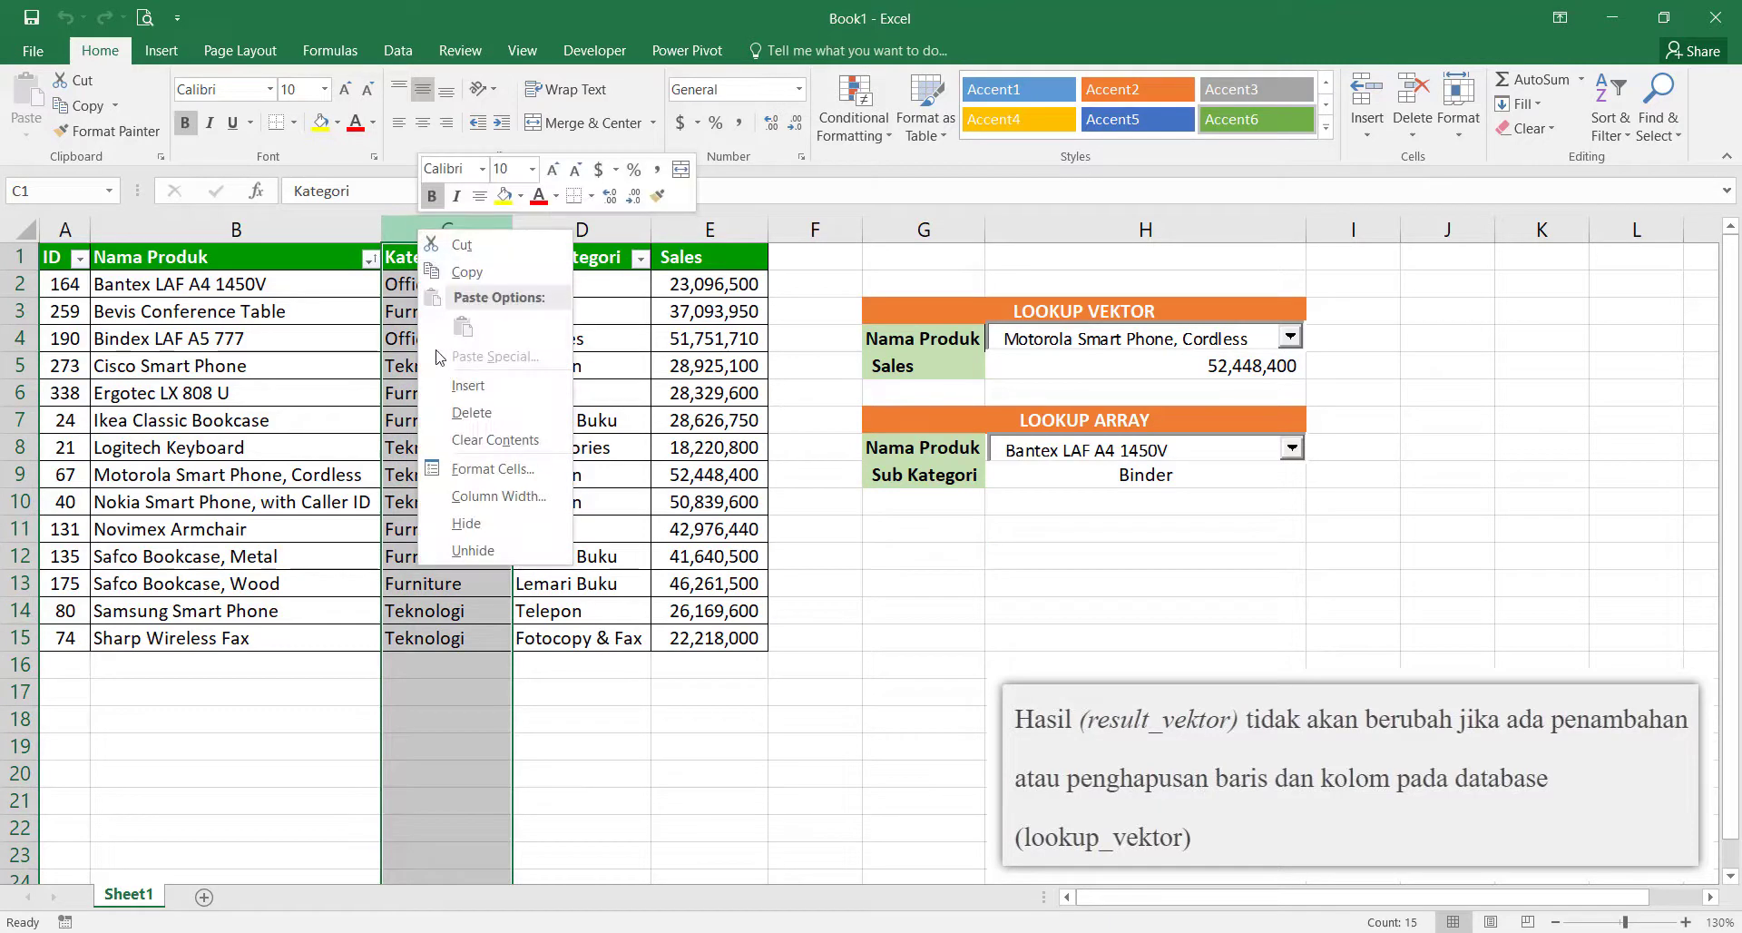
click(467, 385)
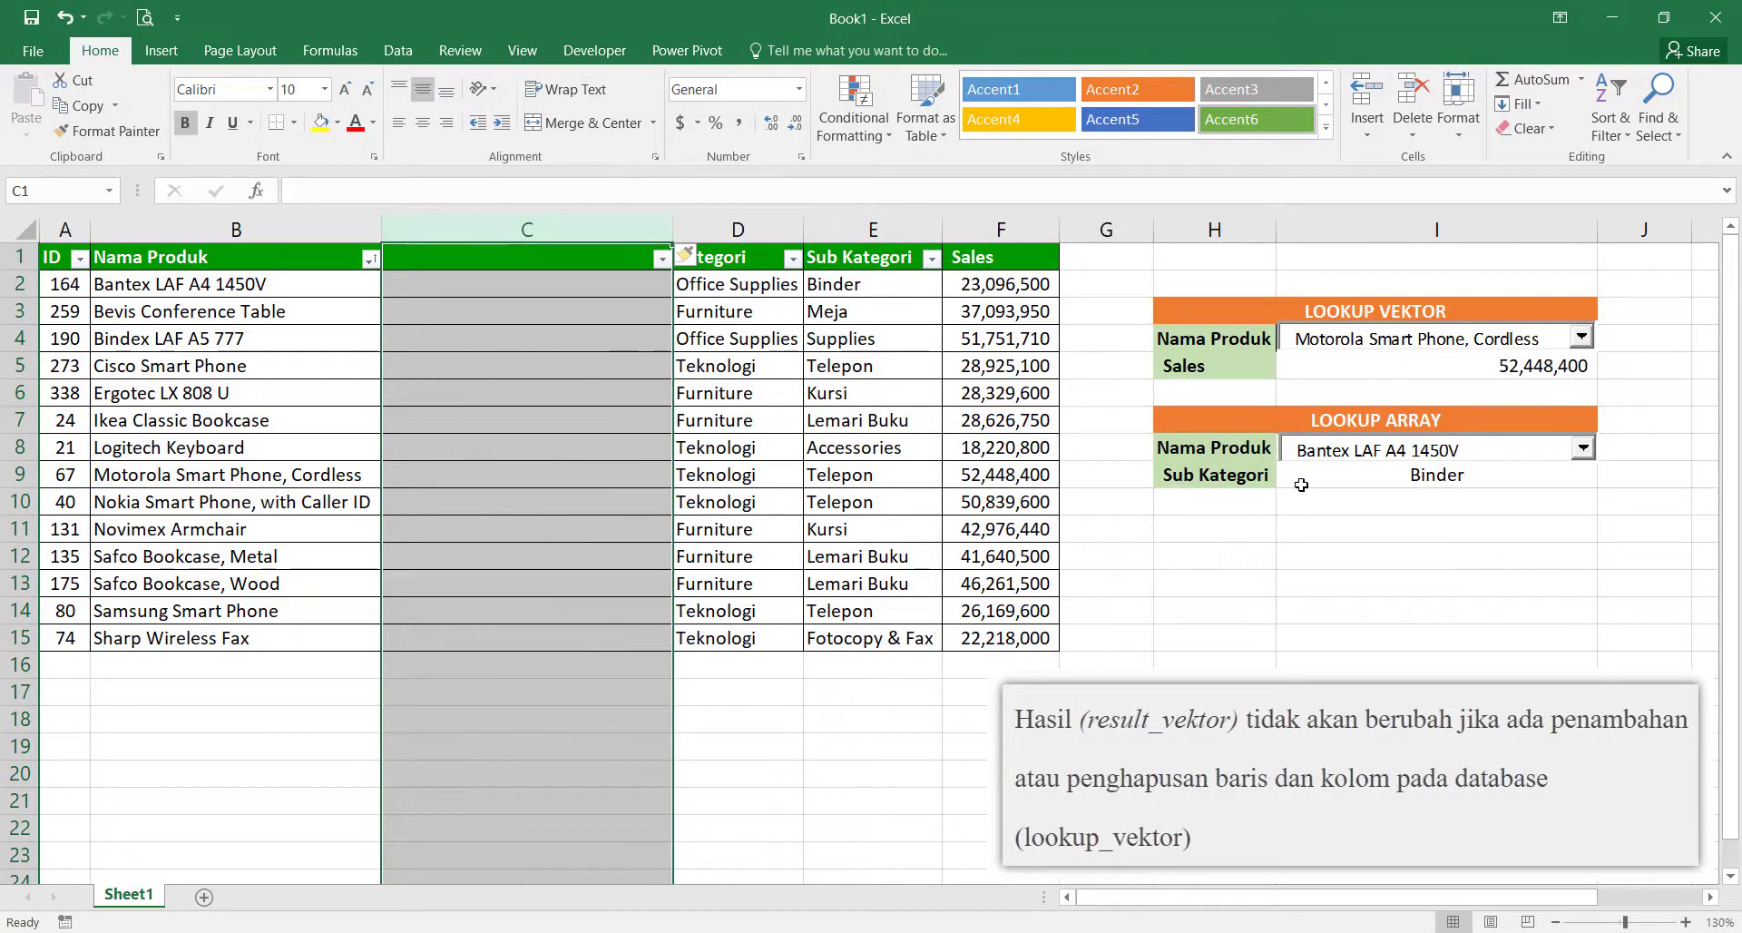
right_click(176, 231)
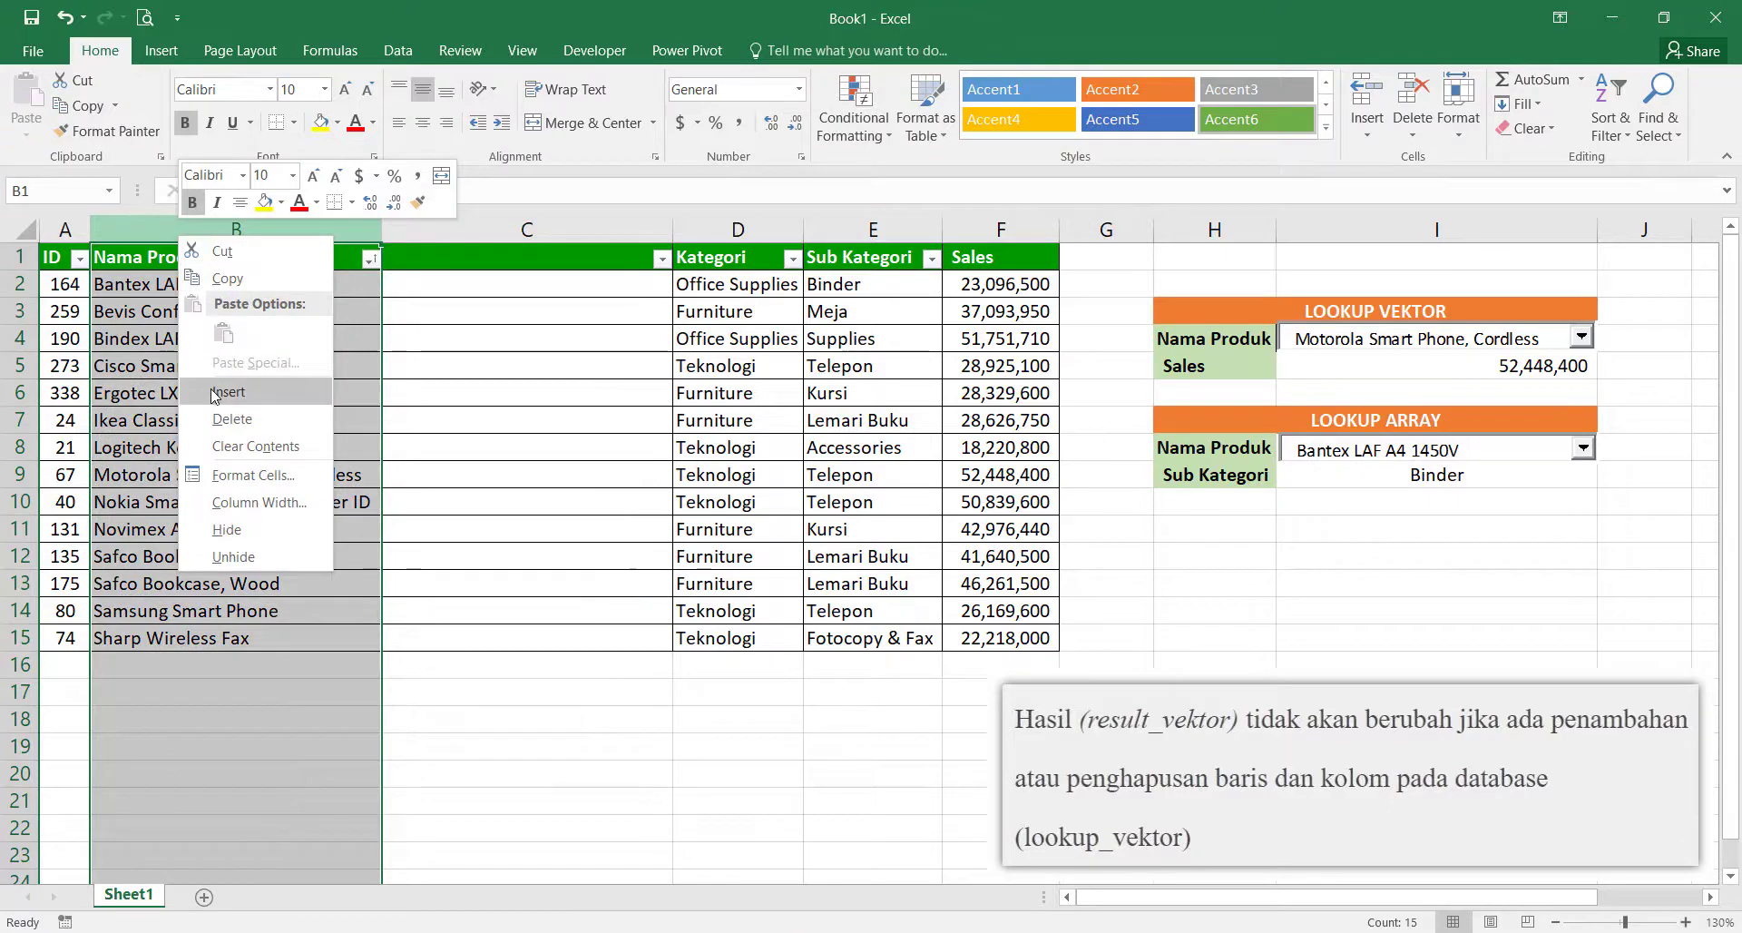
click(317, 399)
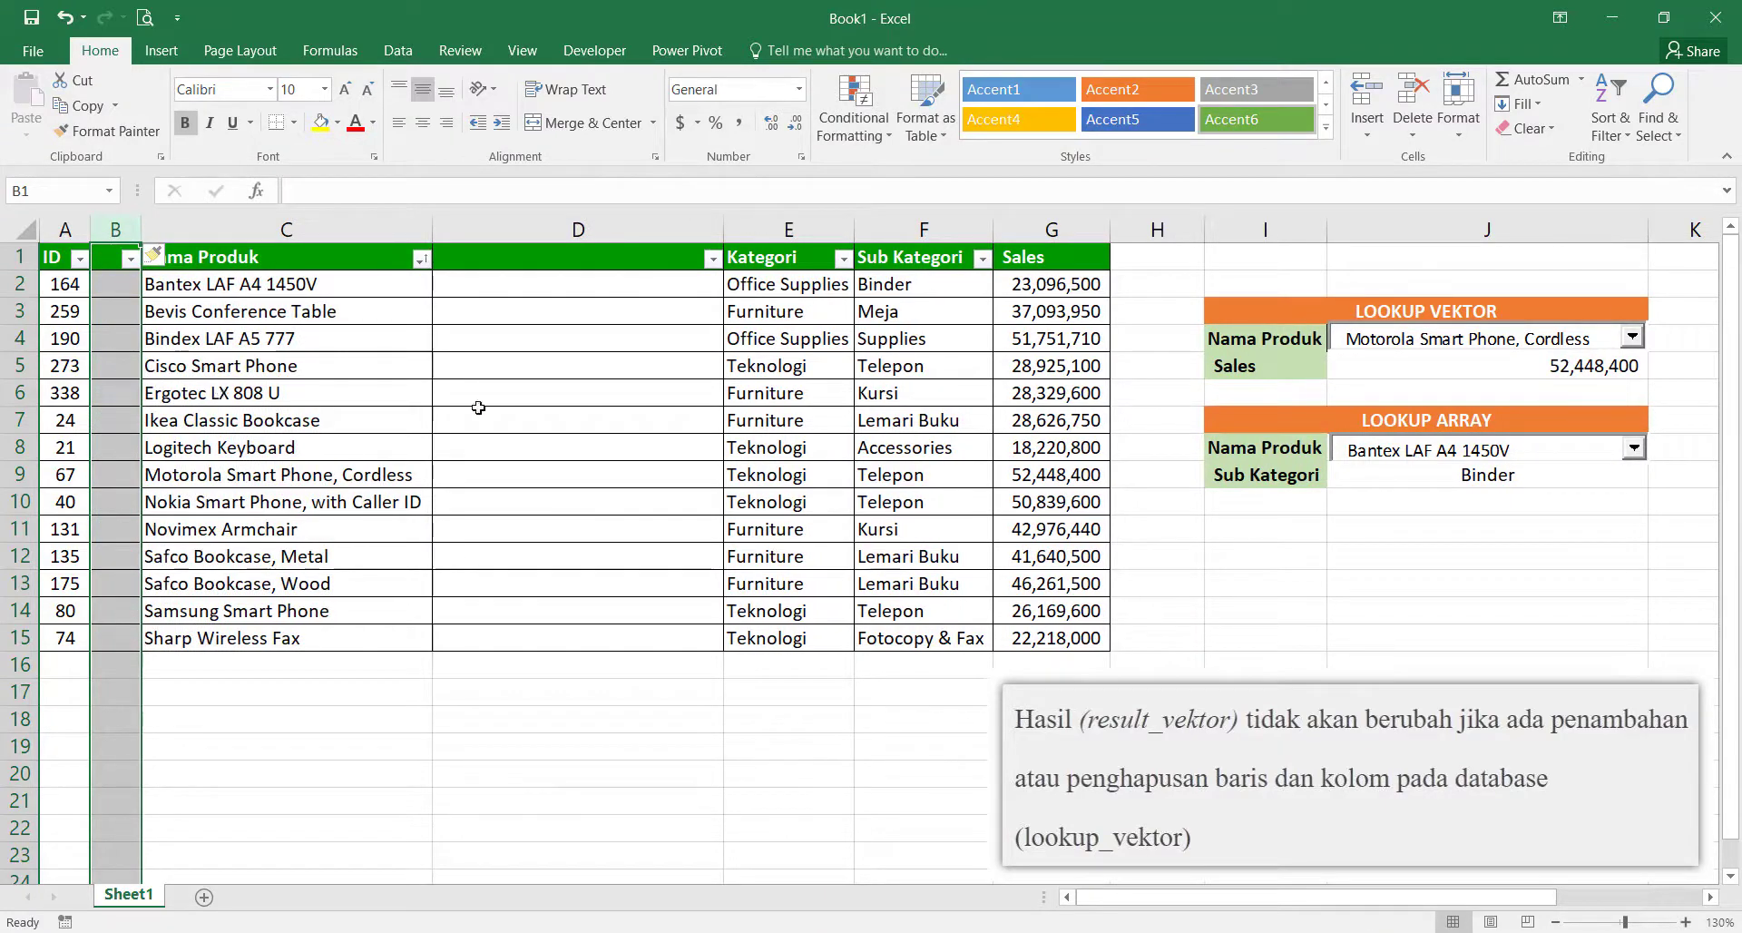
click(768, 367)
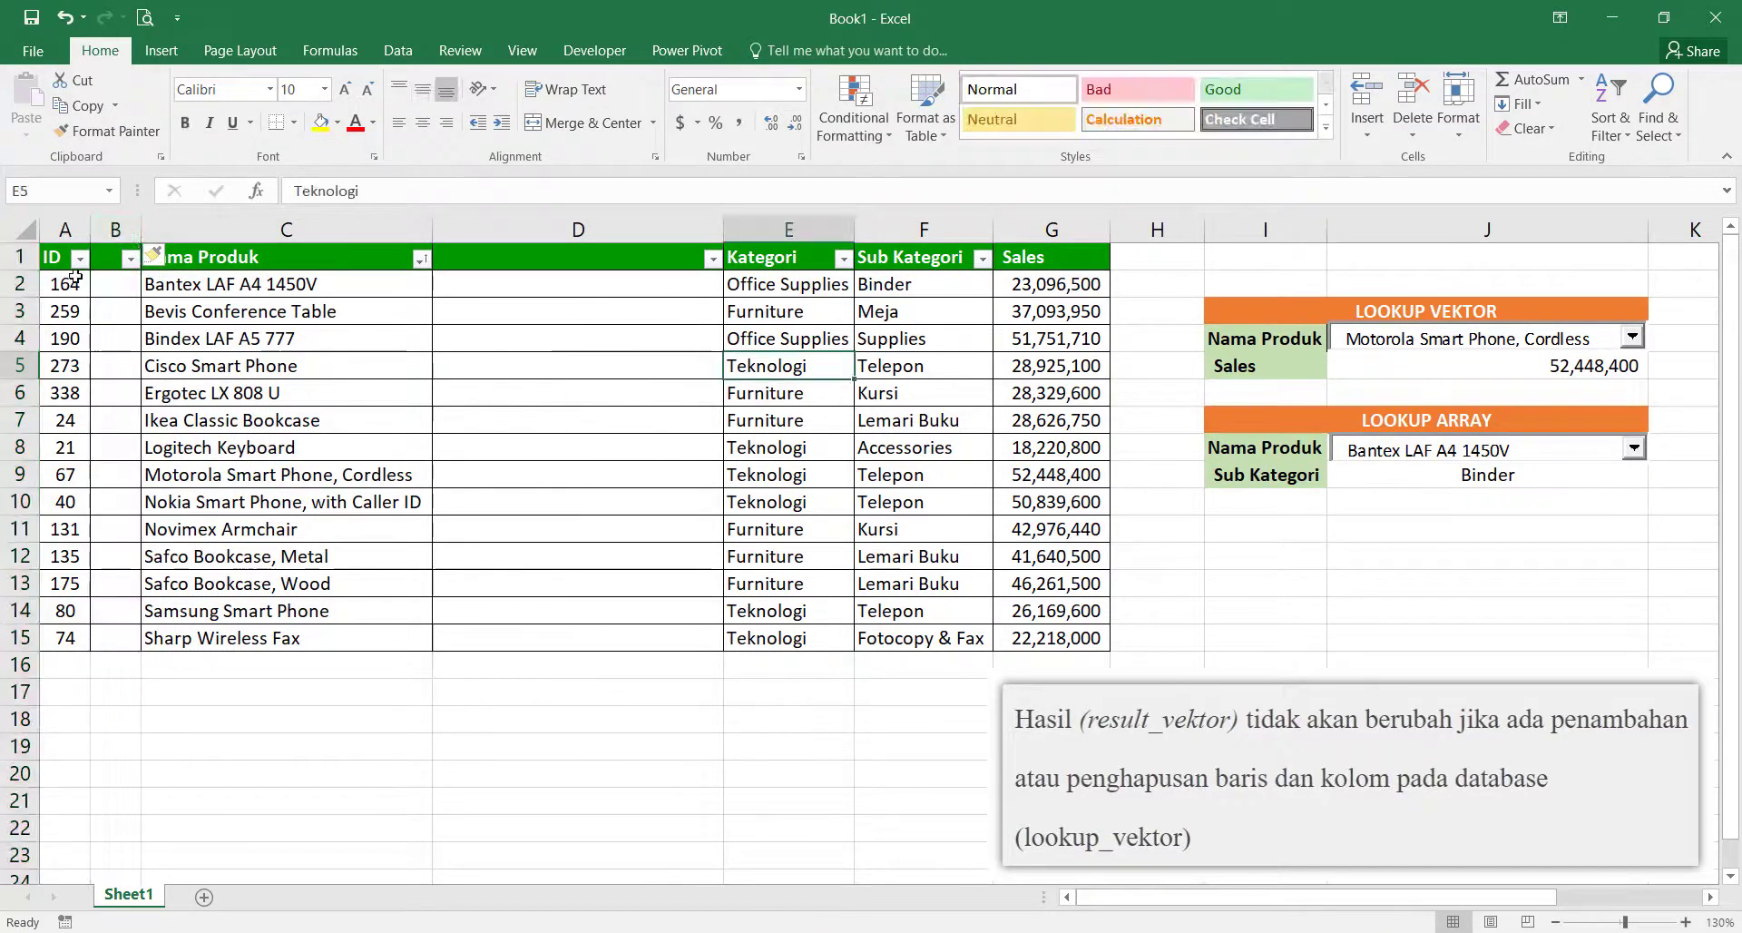
Step: Delete the two blank columns B and D from the product table
click(115, 229)
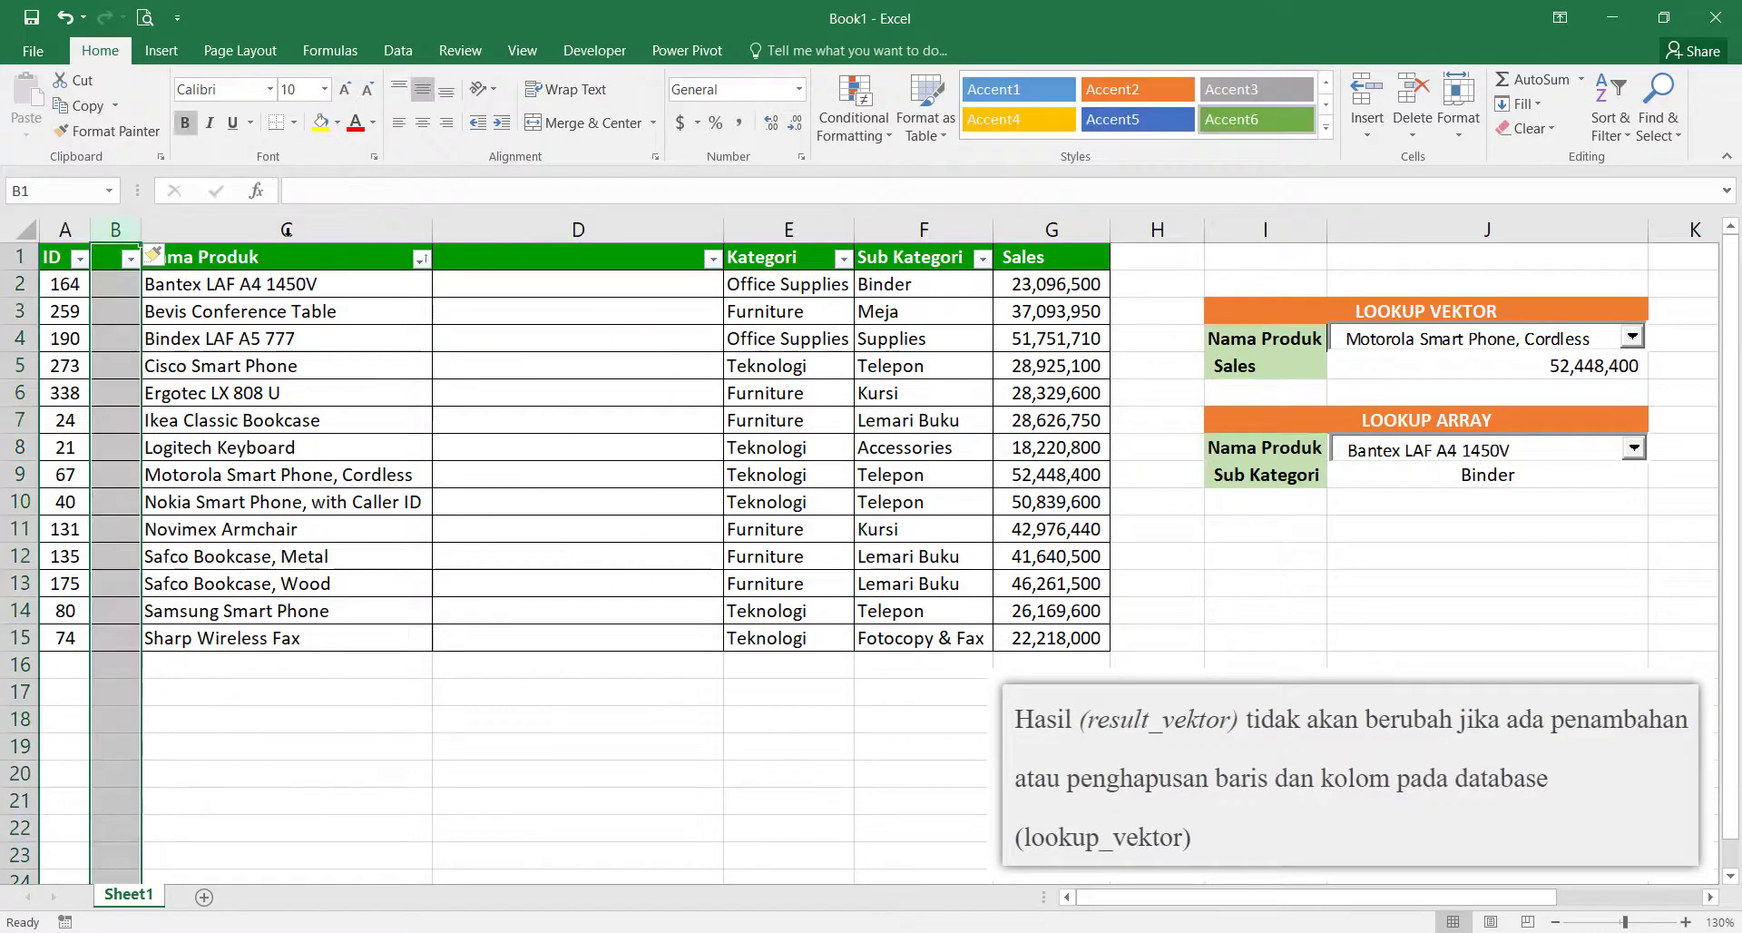
ctrl+click(552, 228)
right_click(551, 228)
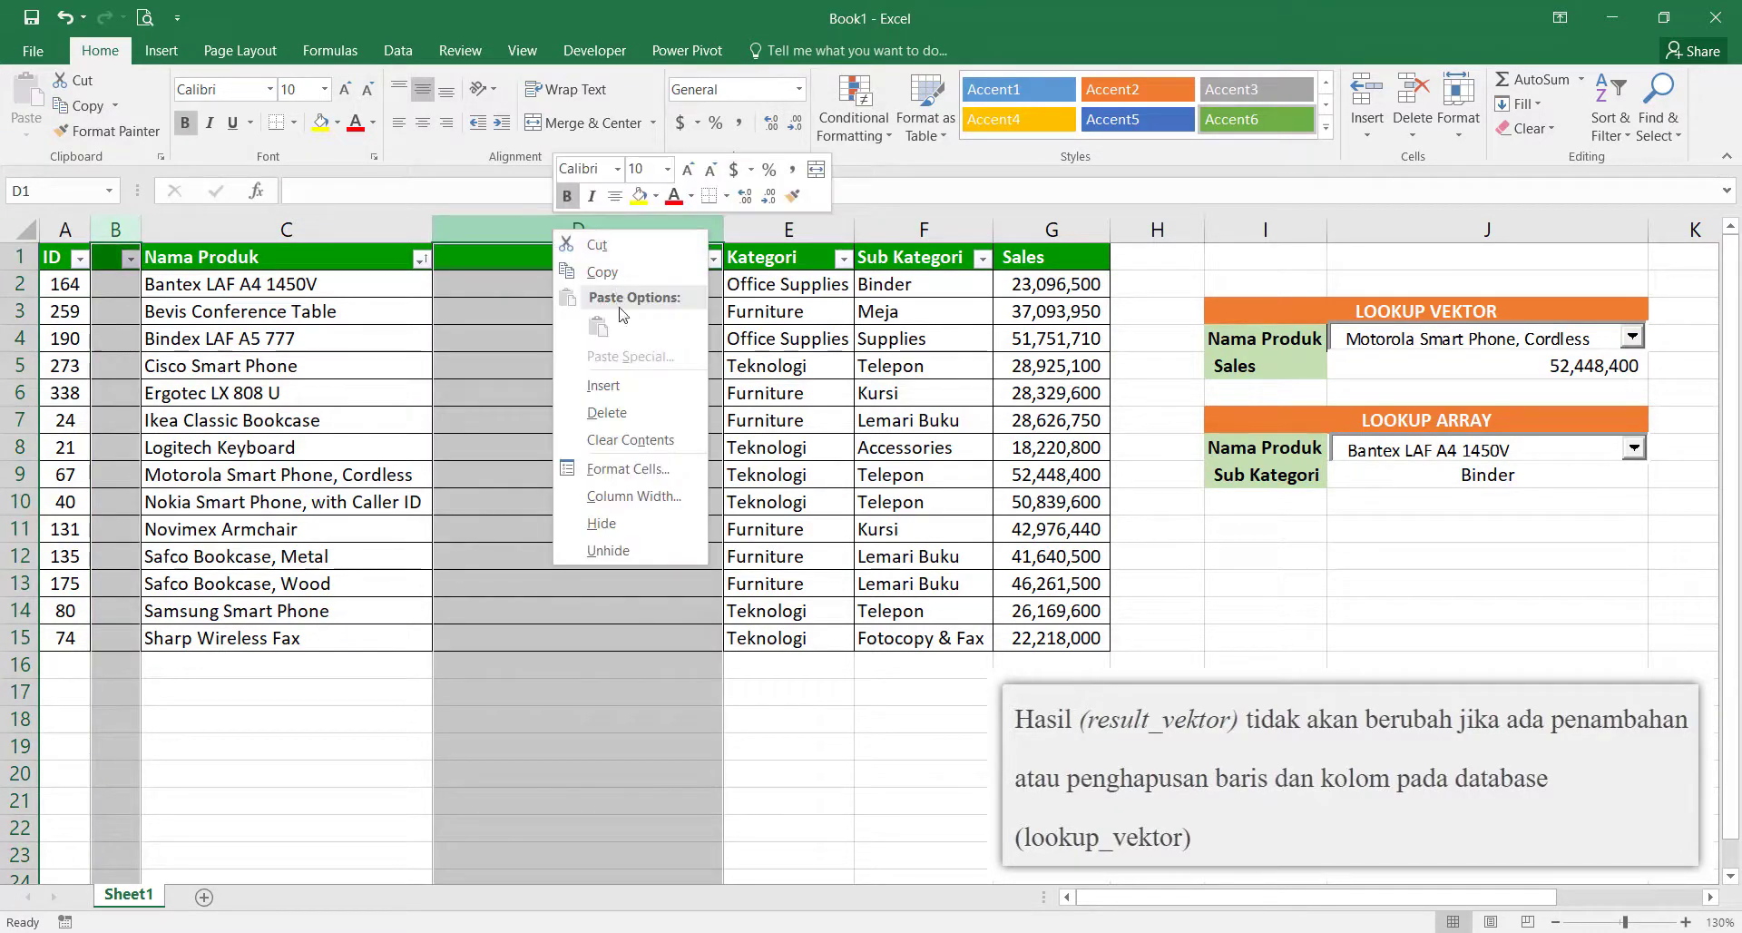
click(621, 413)
click(621, 414)
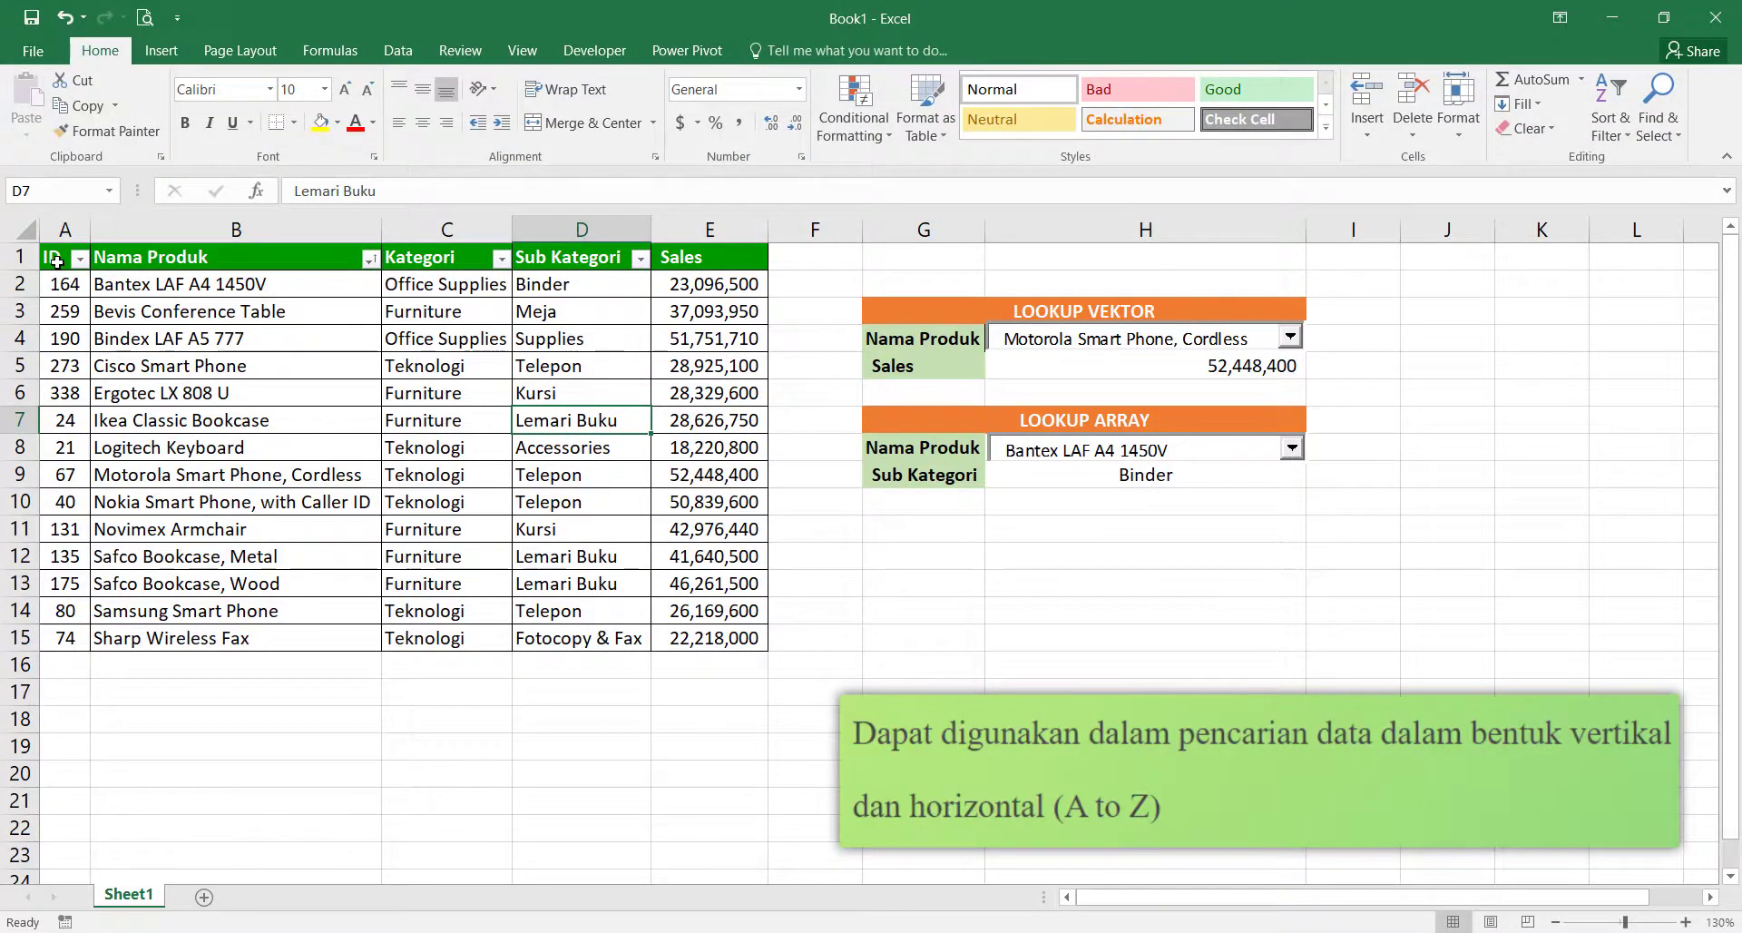
Step: Copy the whole product table A1:E15 and add a new worksheet for it
drag(57, 261, 720, 642)
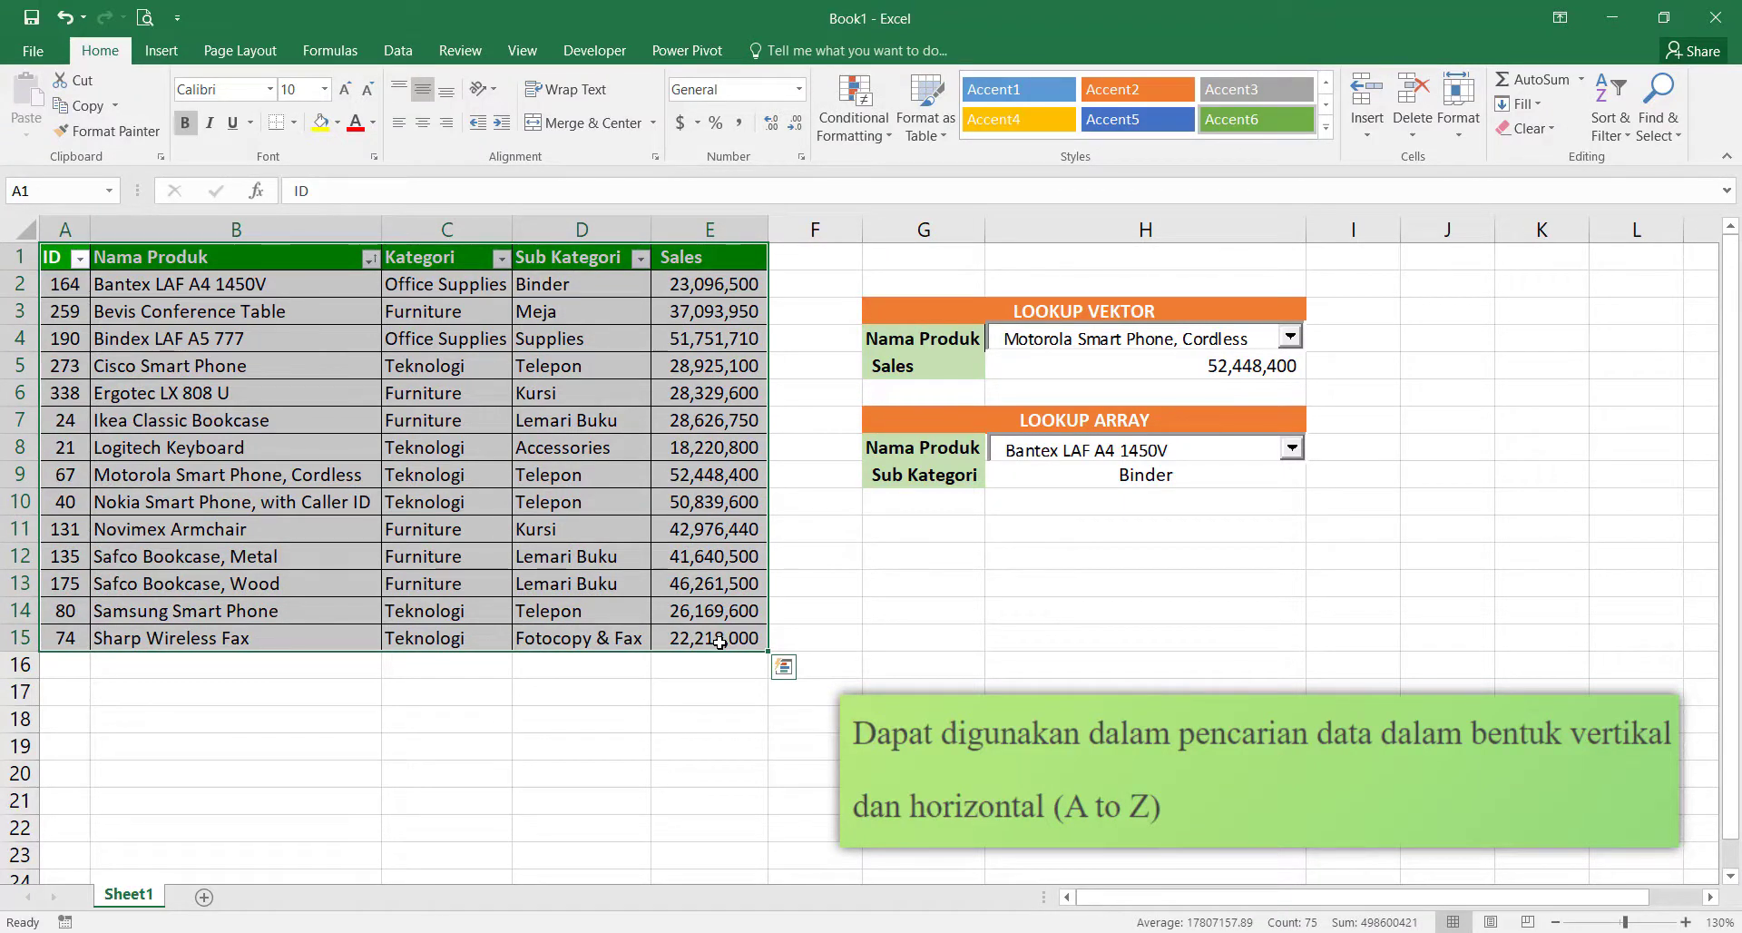
click(47, 254)
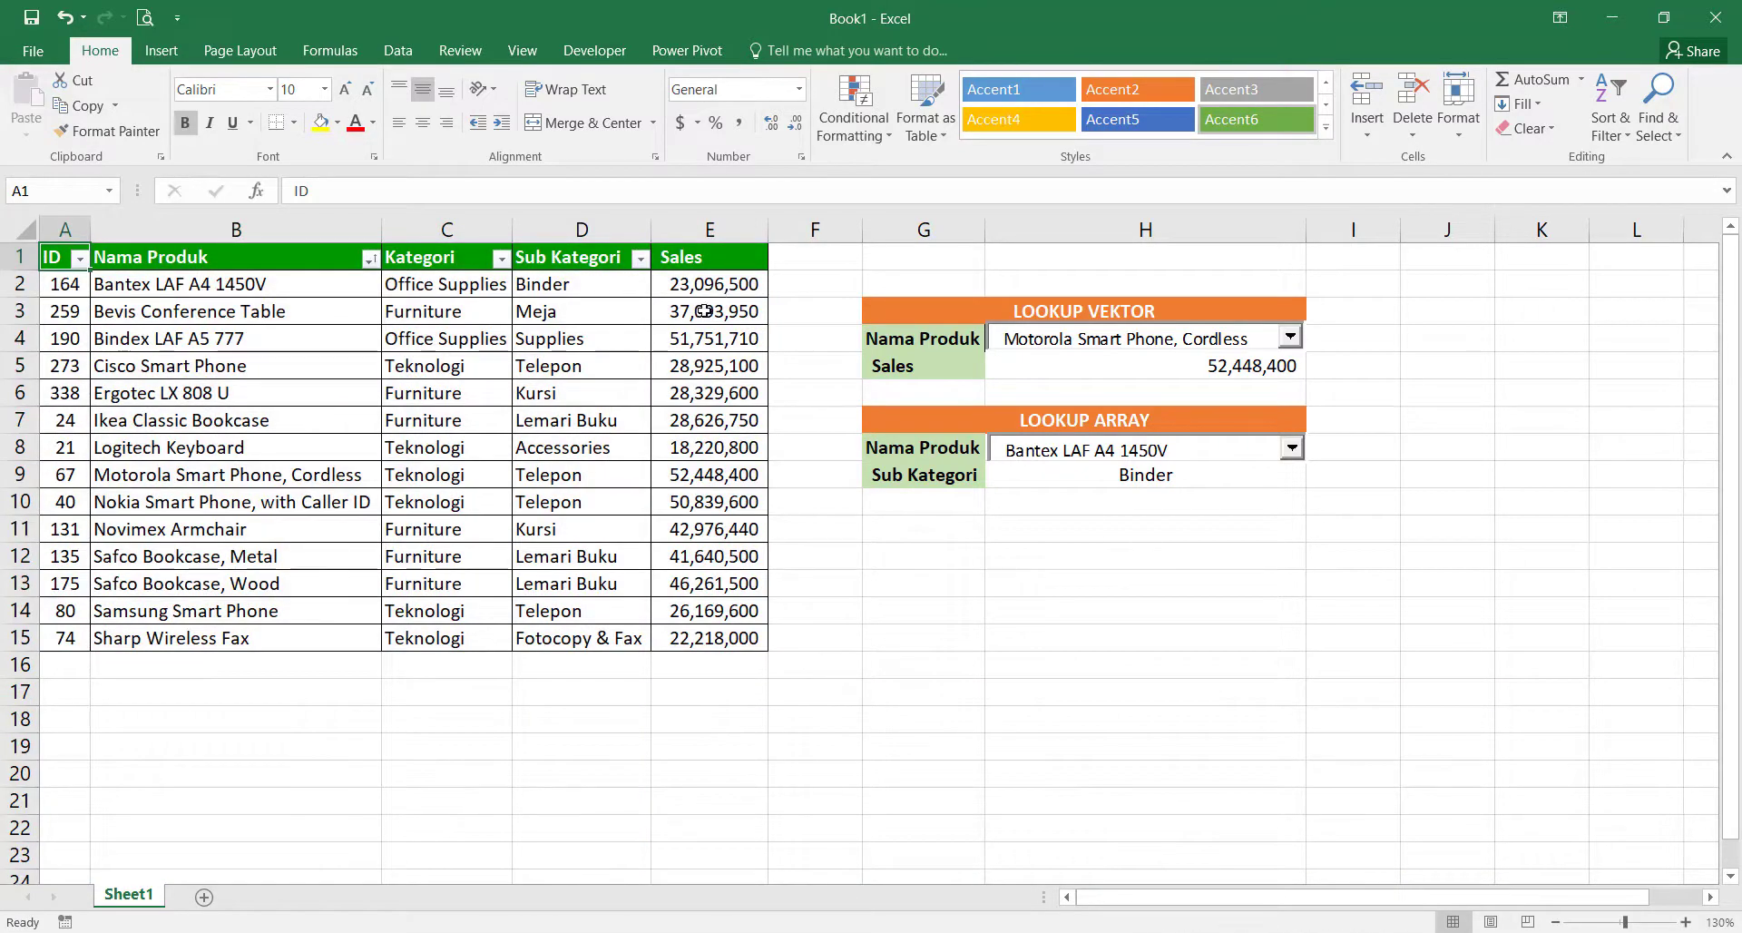
mouse_move(59, 257)
mouse_down()
mouse_move(445, 449)
mouse_move(716, 646)
mouse_move(708, 635)
mouse_up()
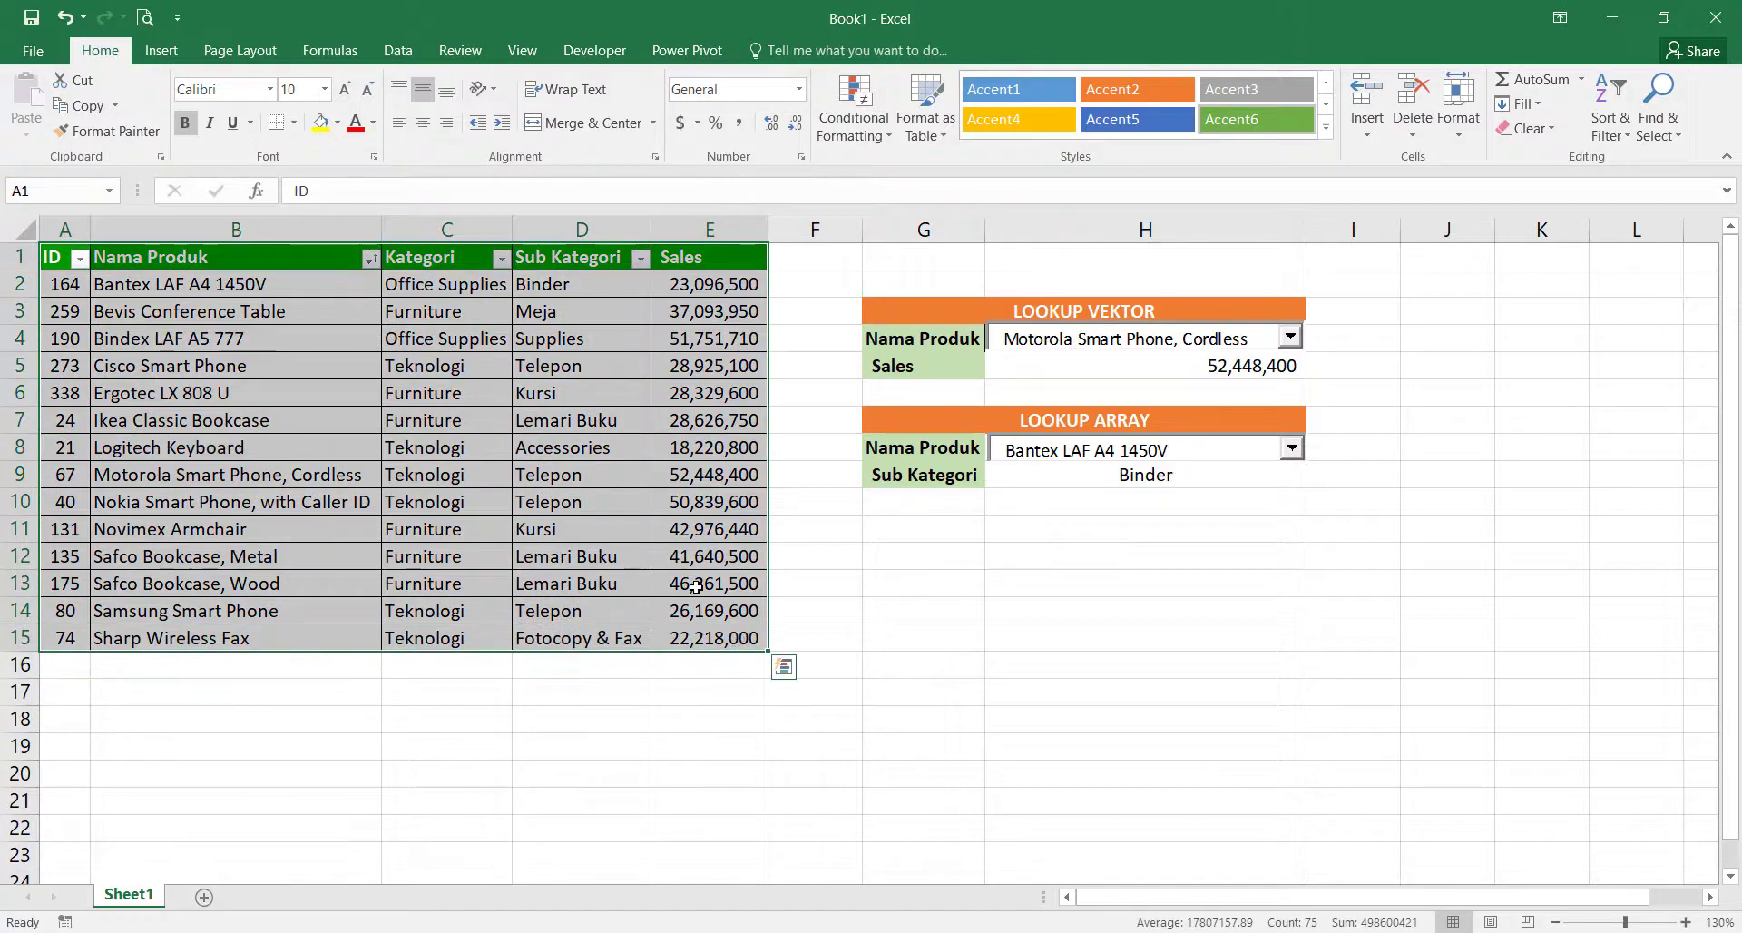
key(ctrl+c)
click(204, 896)
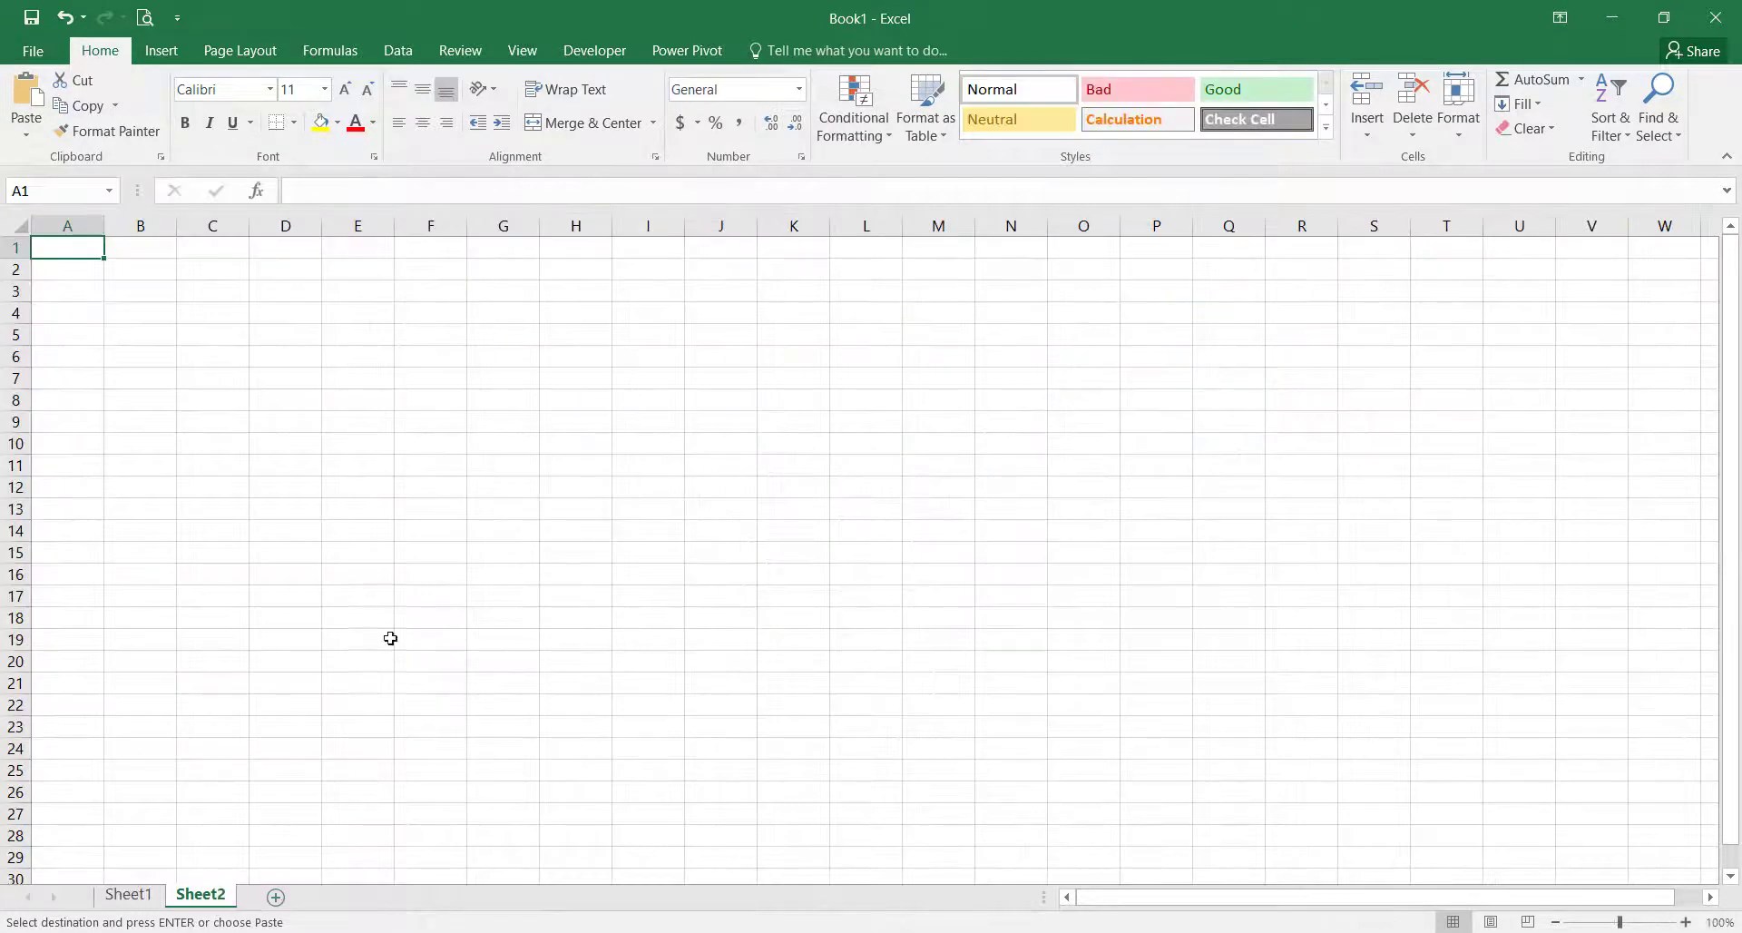
Step: Paste the copied table into A1 of Sheet2 using Paste Special with Transpose
right_click(74, 251)
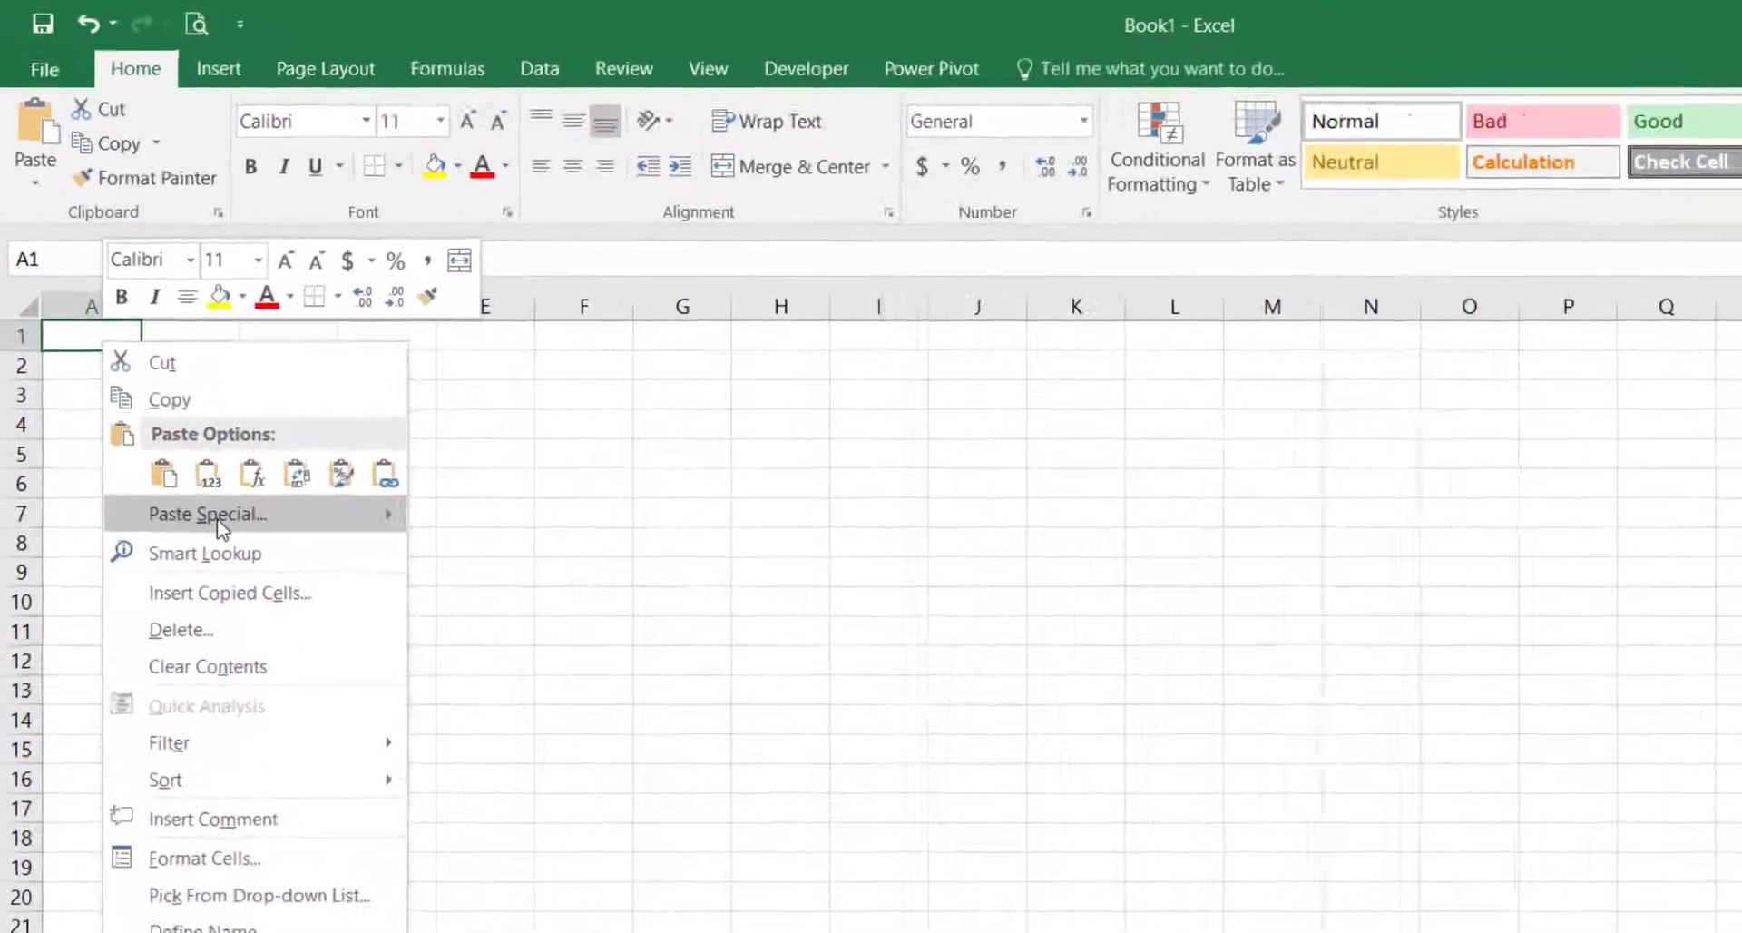
click(161, 382)
click(334, 692)
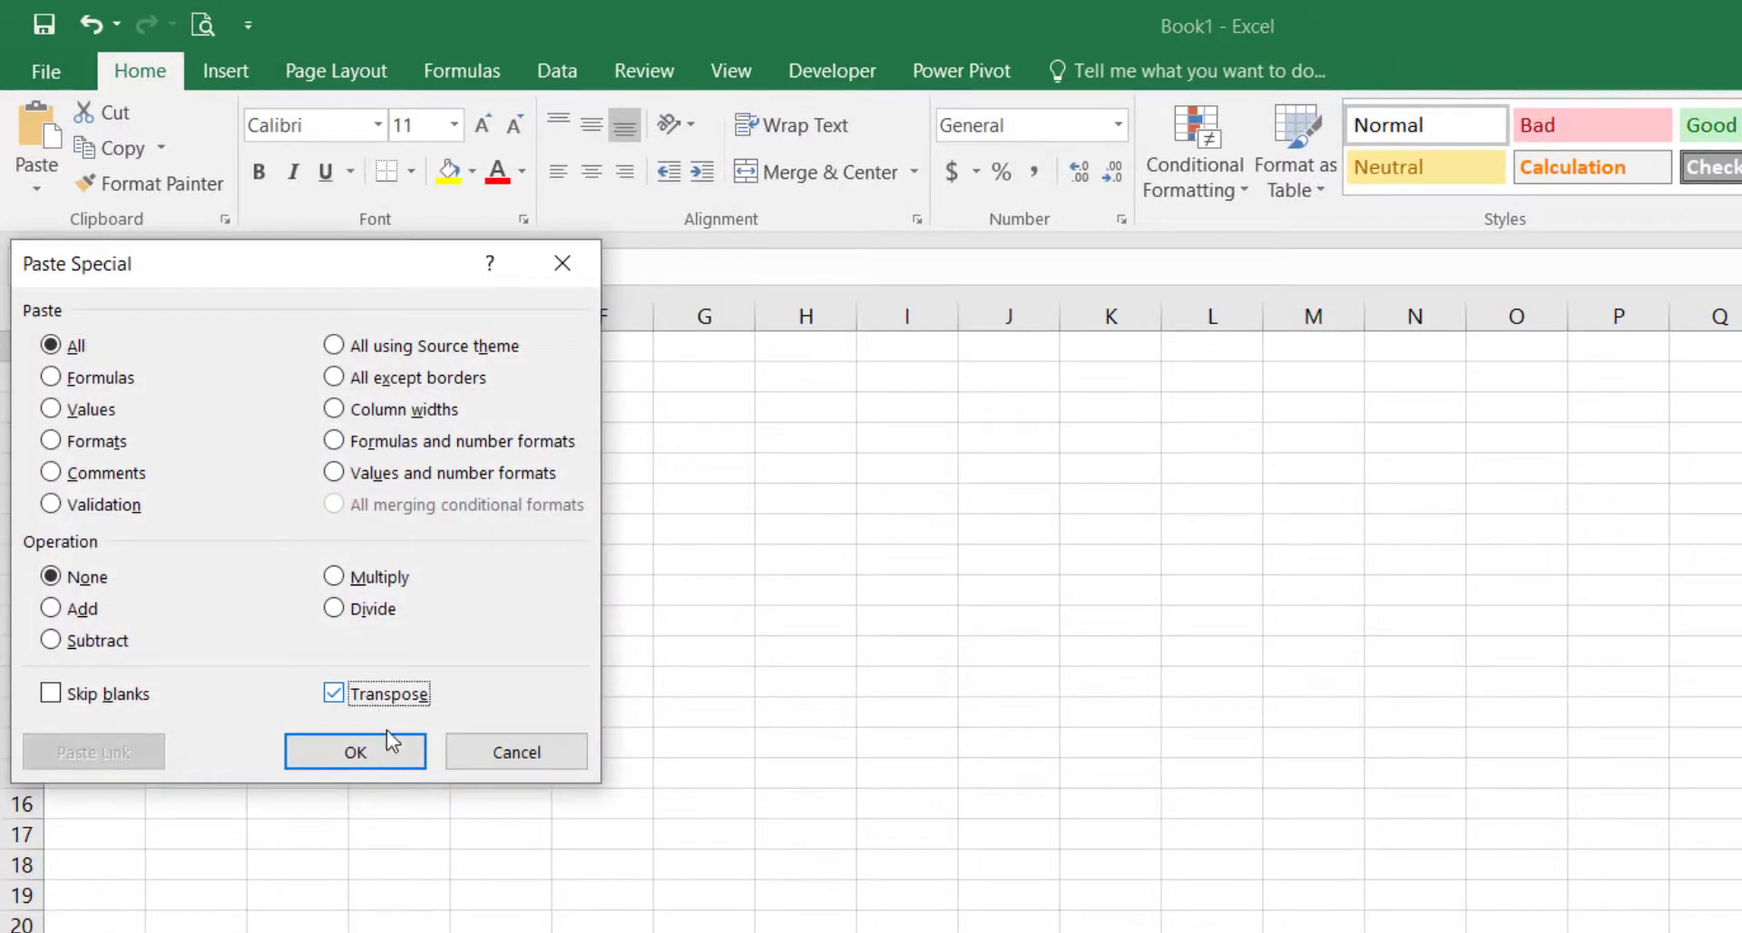
click(387, 758)
click(386, 756)
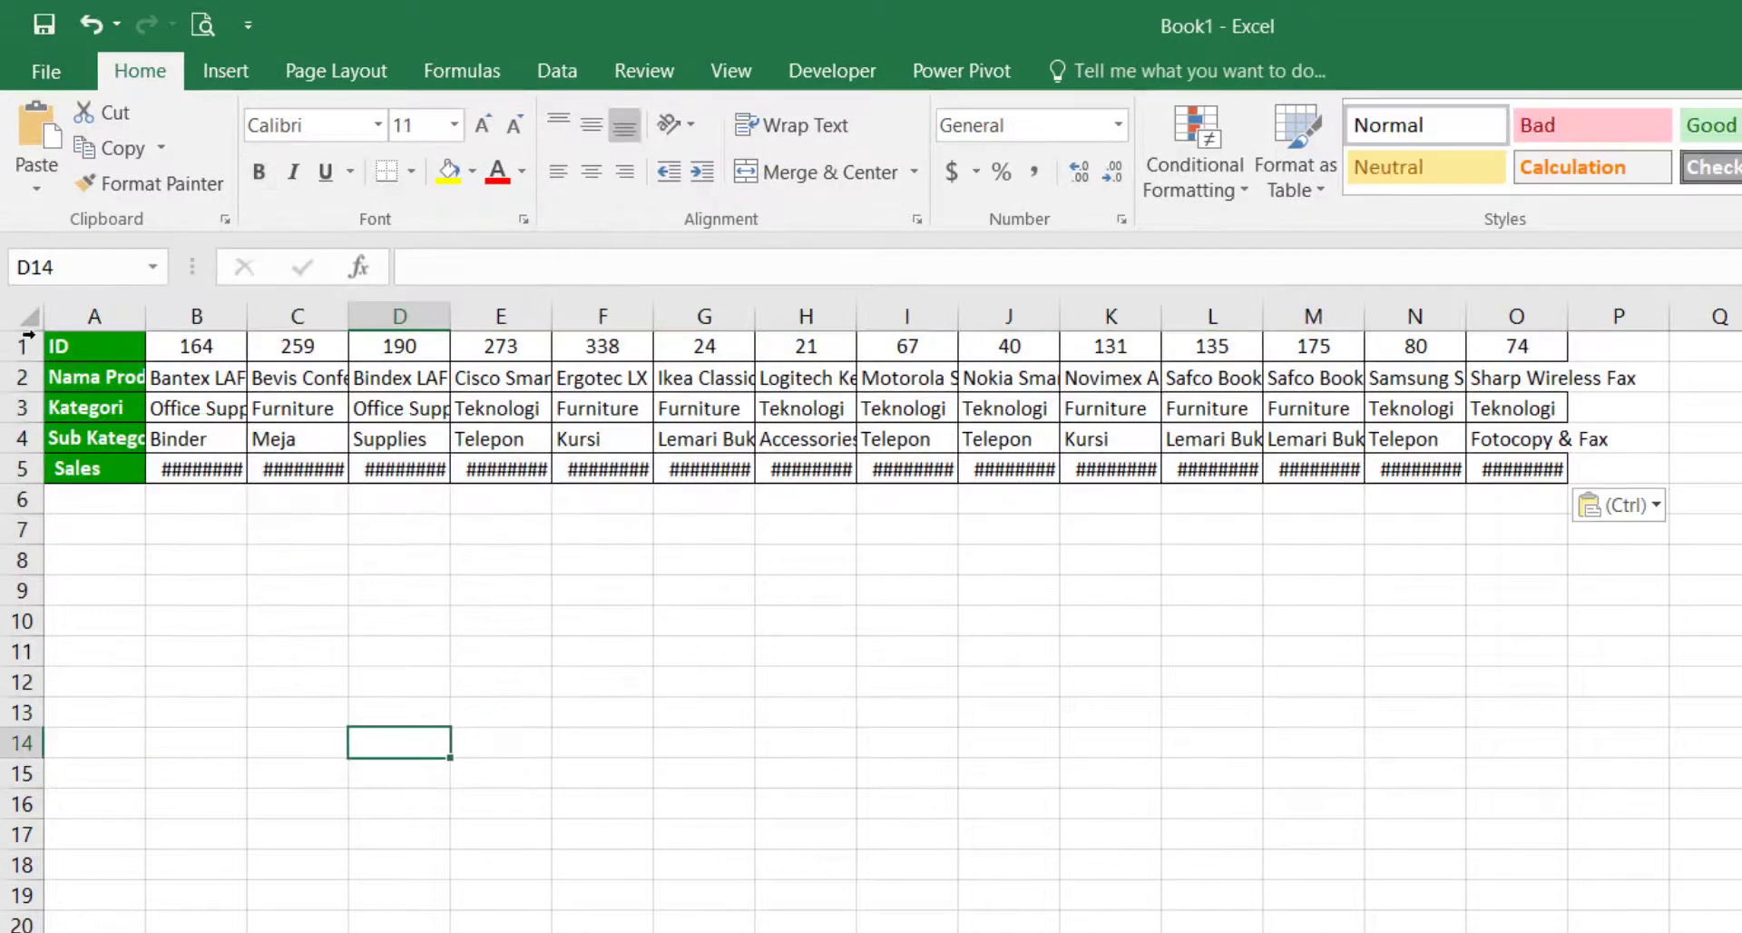
Step: Autofit the width of all columns on Sheet2 to the transposed data
click(25, 315)
double_click(145, 315)
click(311, 668)
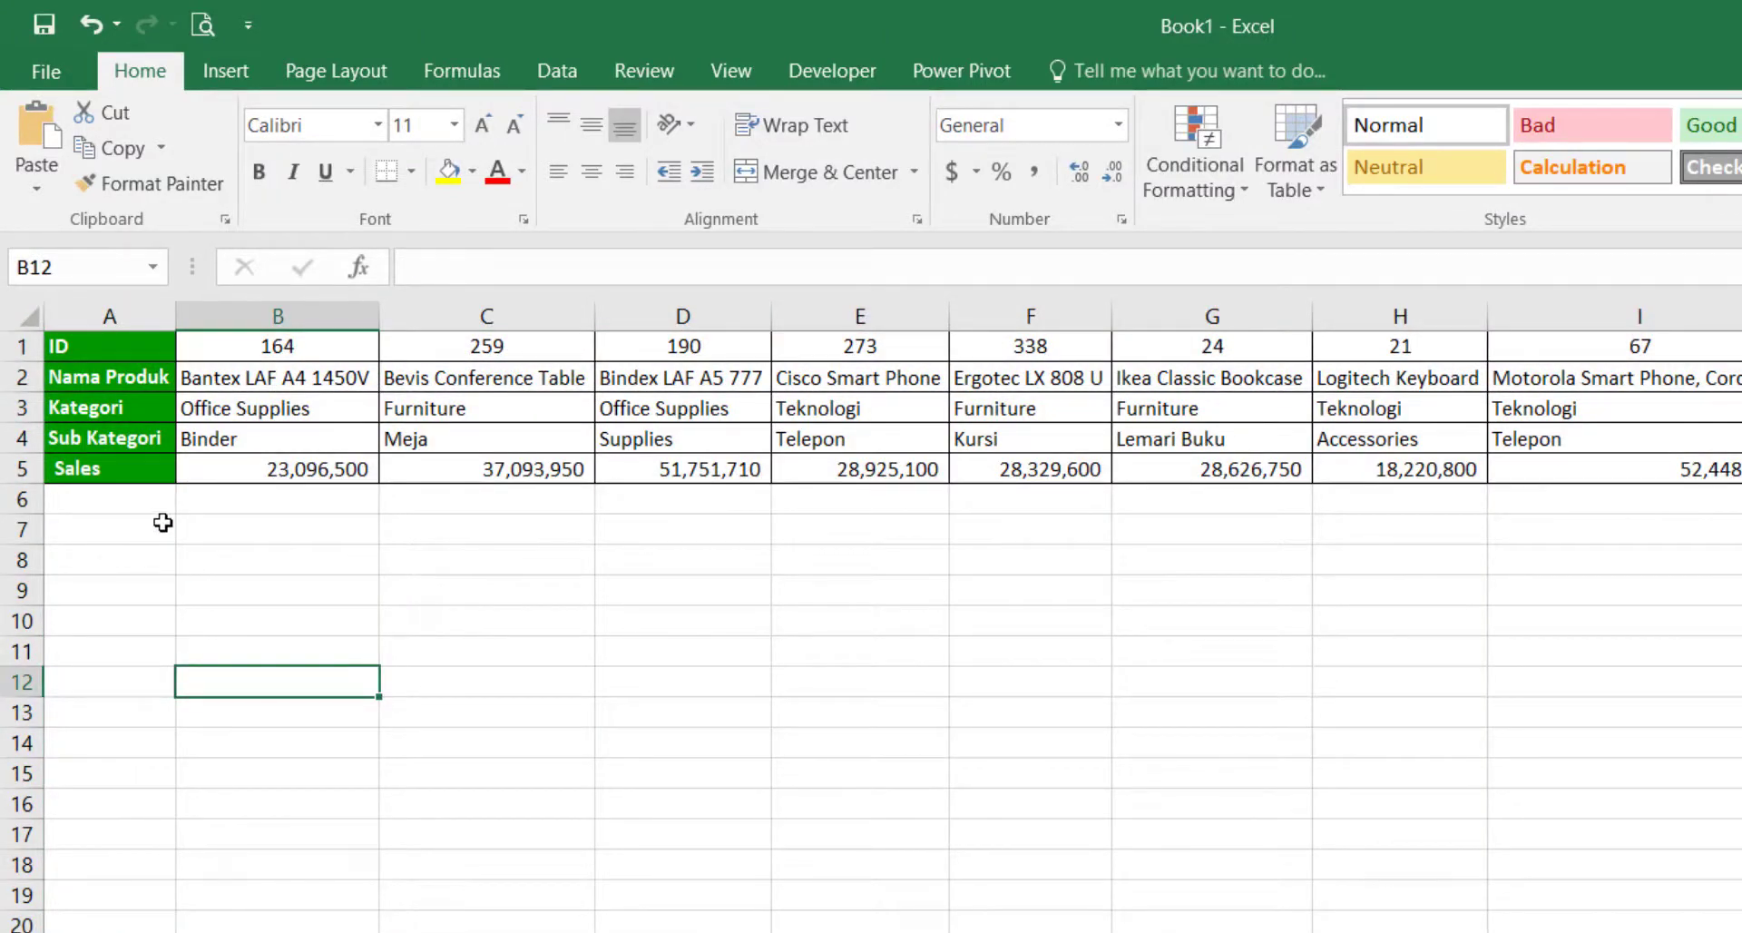
click(127, 315)
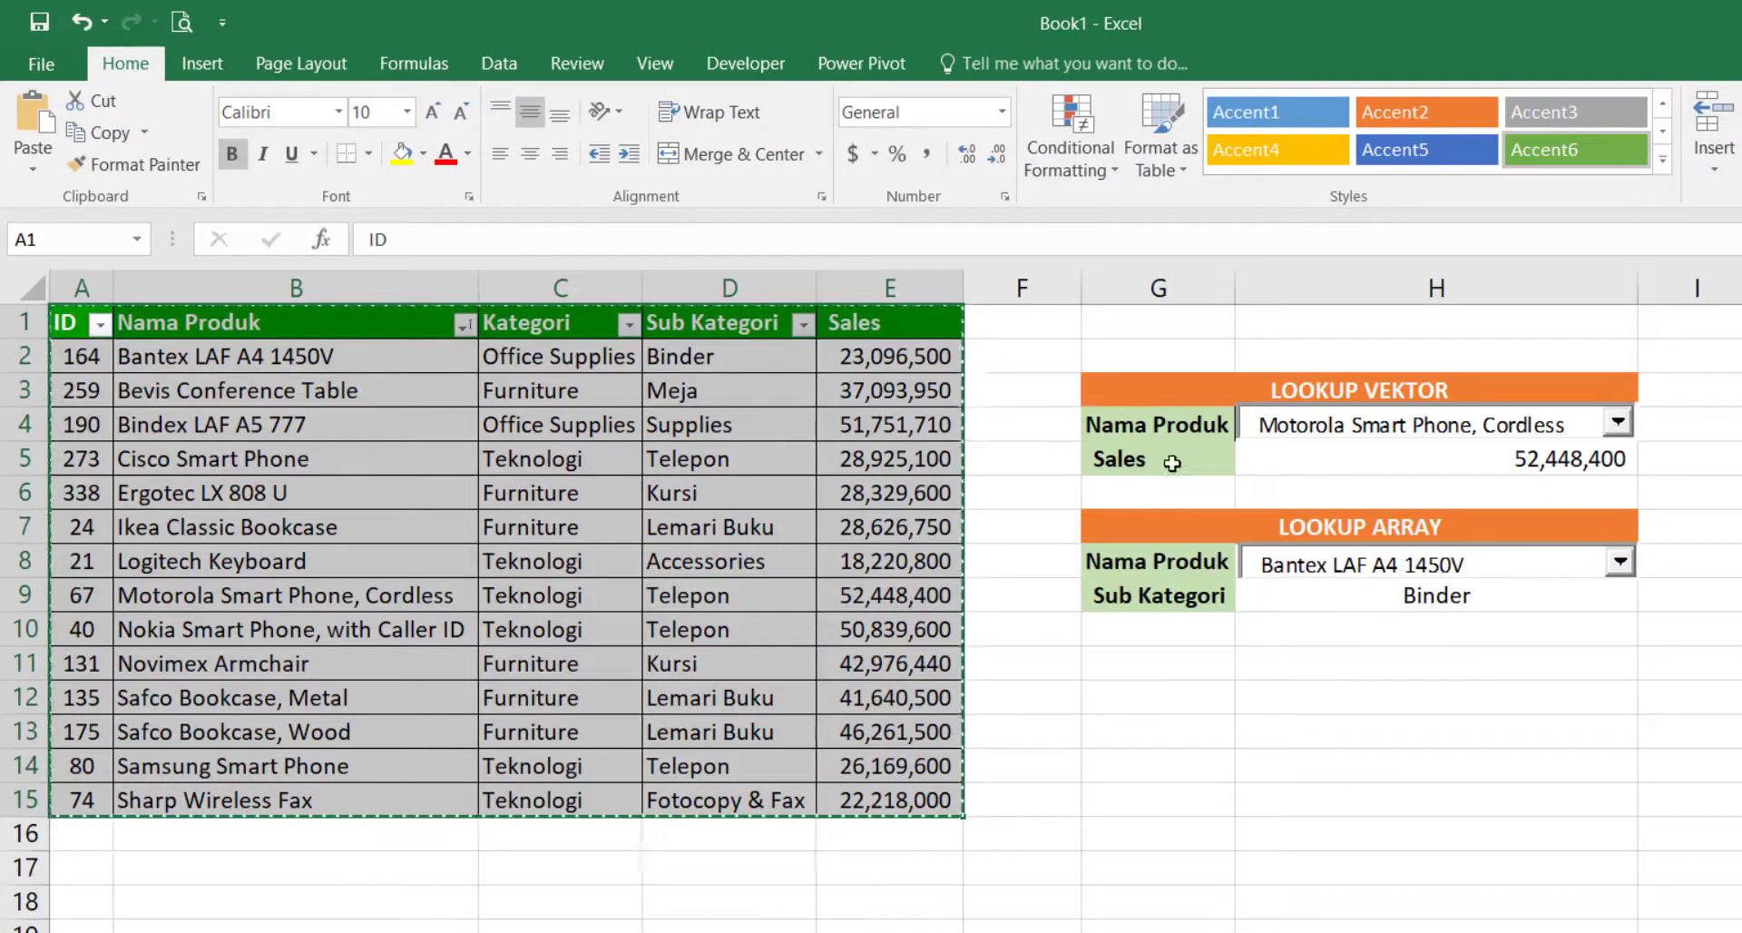
Step: Copy the LOOKUP VEKTOR and LOOKUP ARRAY blocks from Sheet1 and paste them at B8 on Sheet2
drag(1146, 399, 1141, 596)
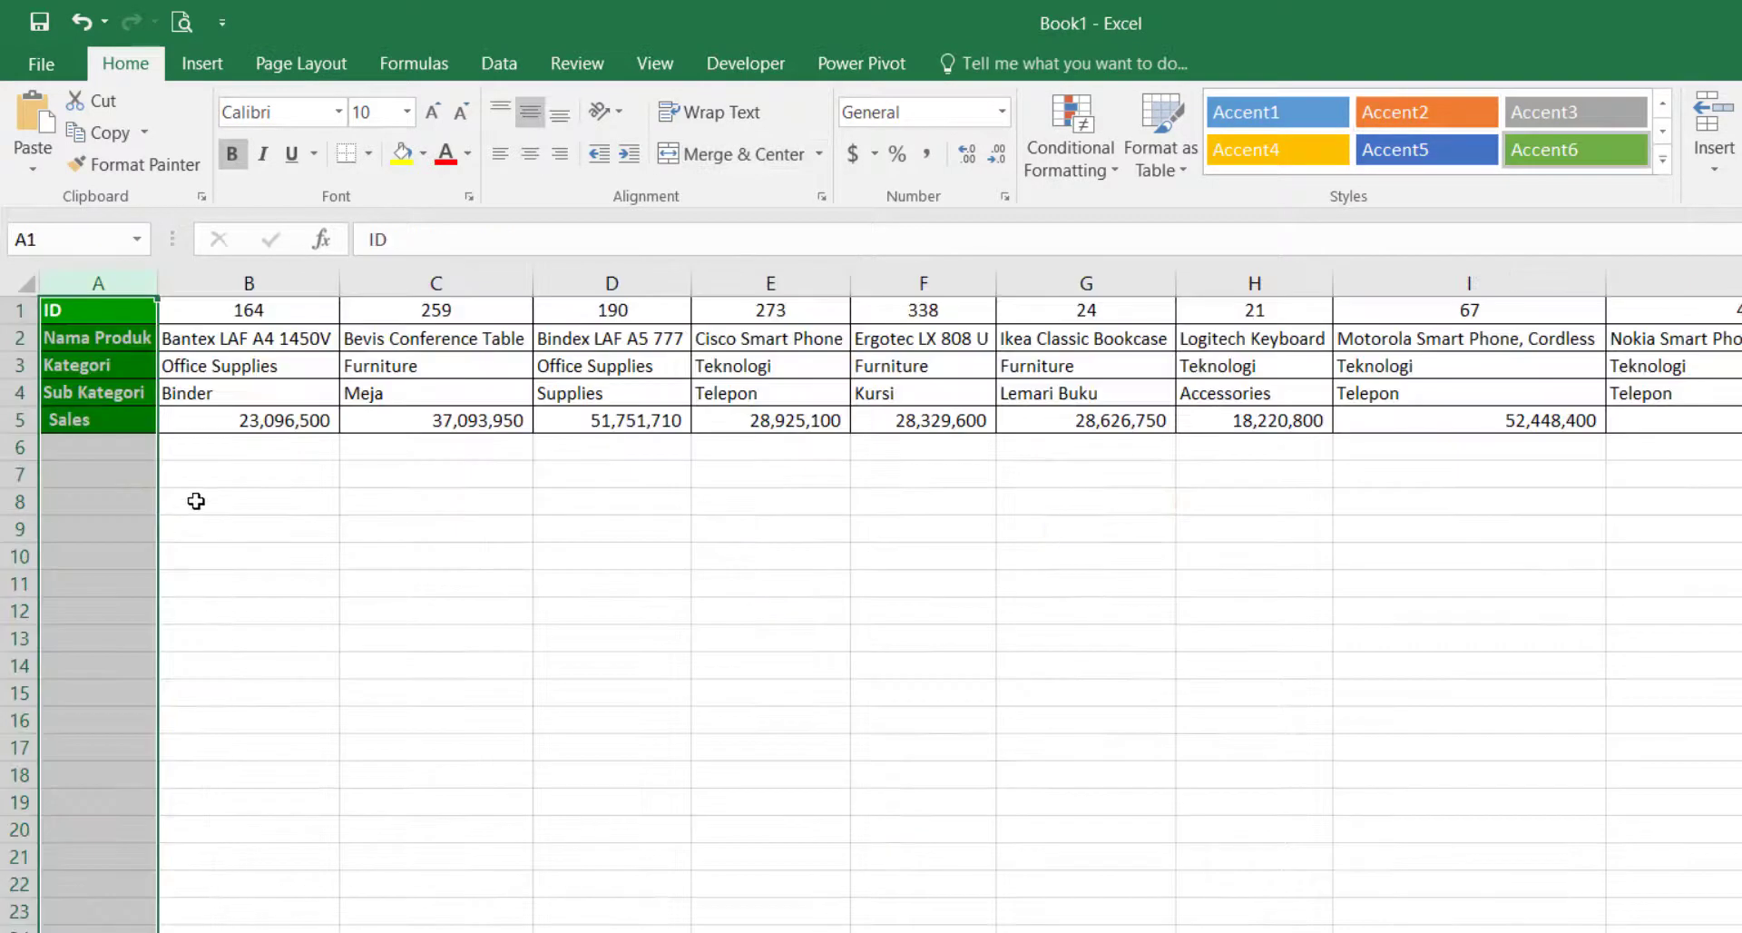
click(196, 501)
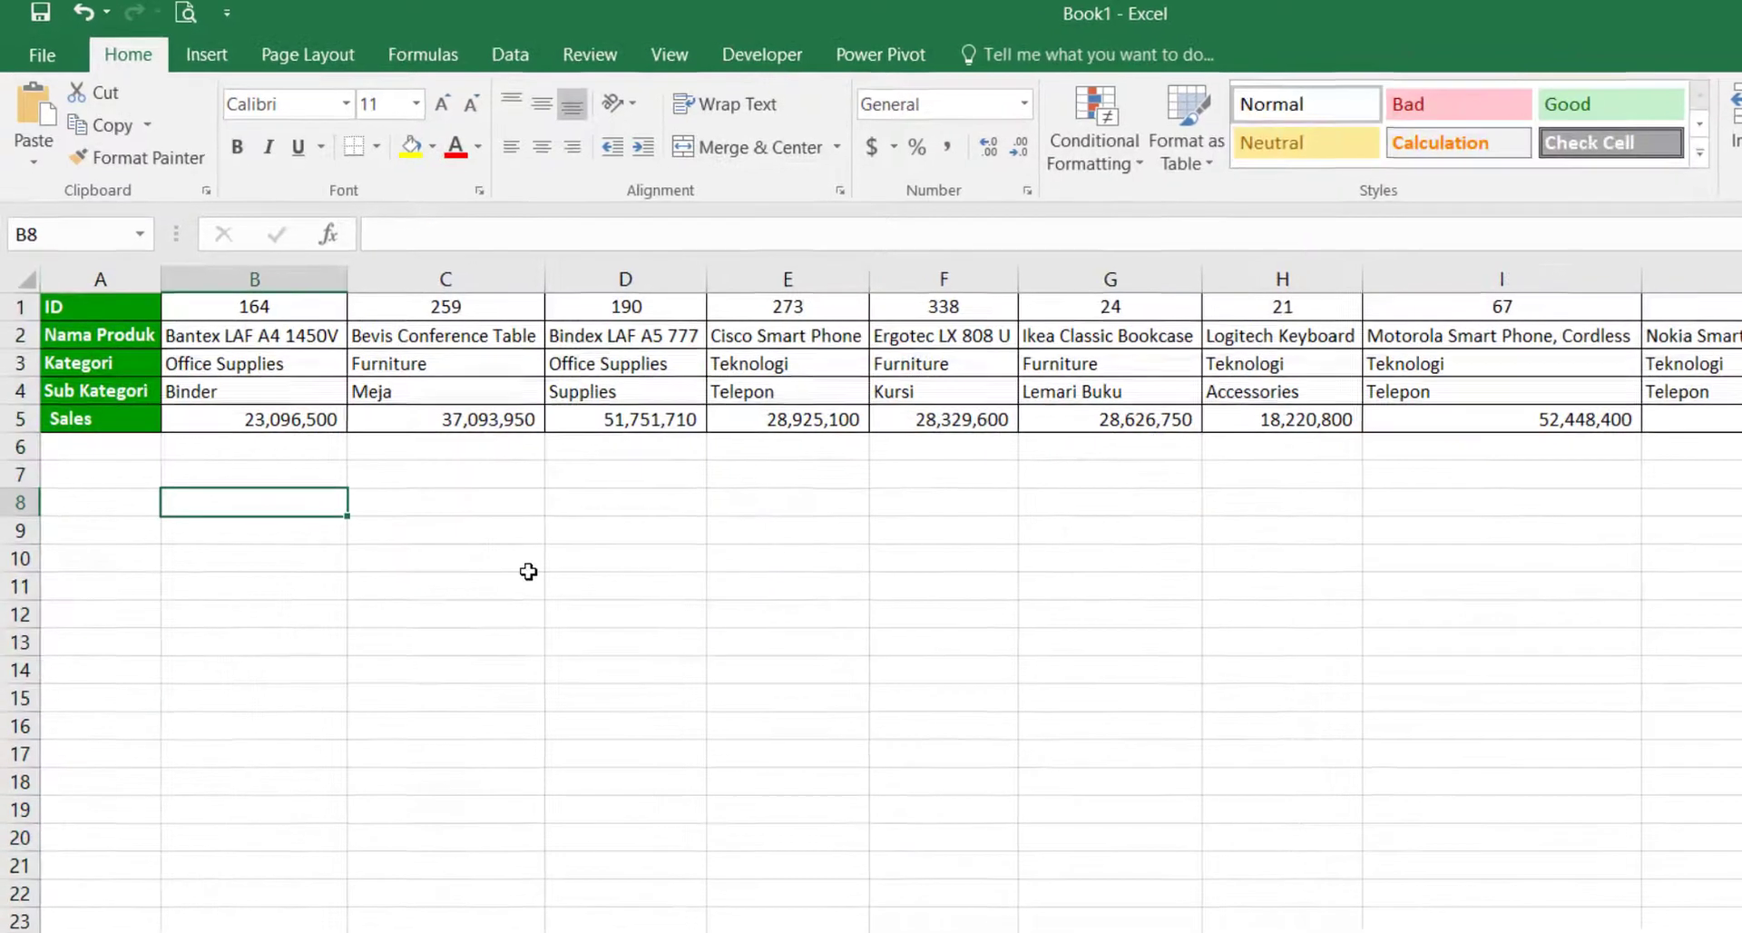
key(ctrl+v)
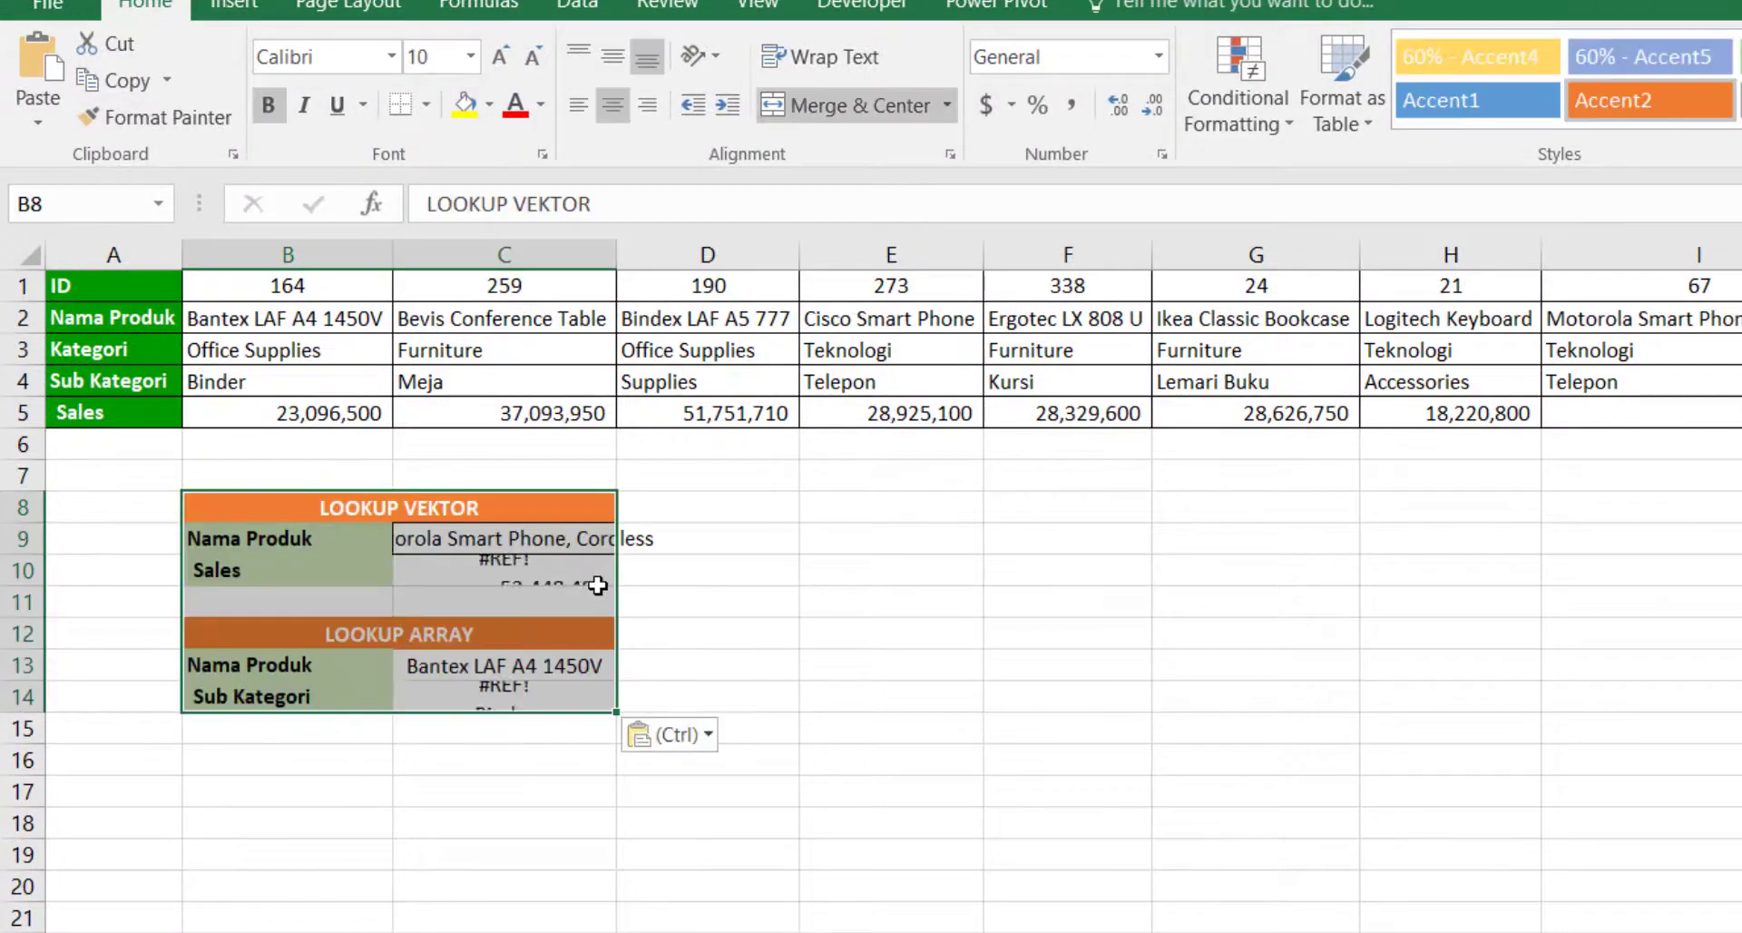
click(1067, 665)
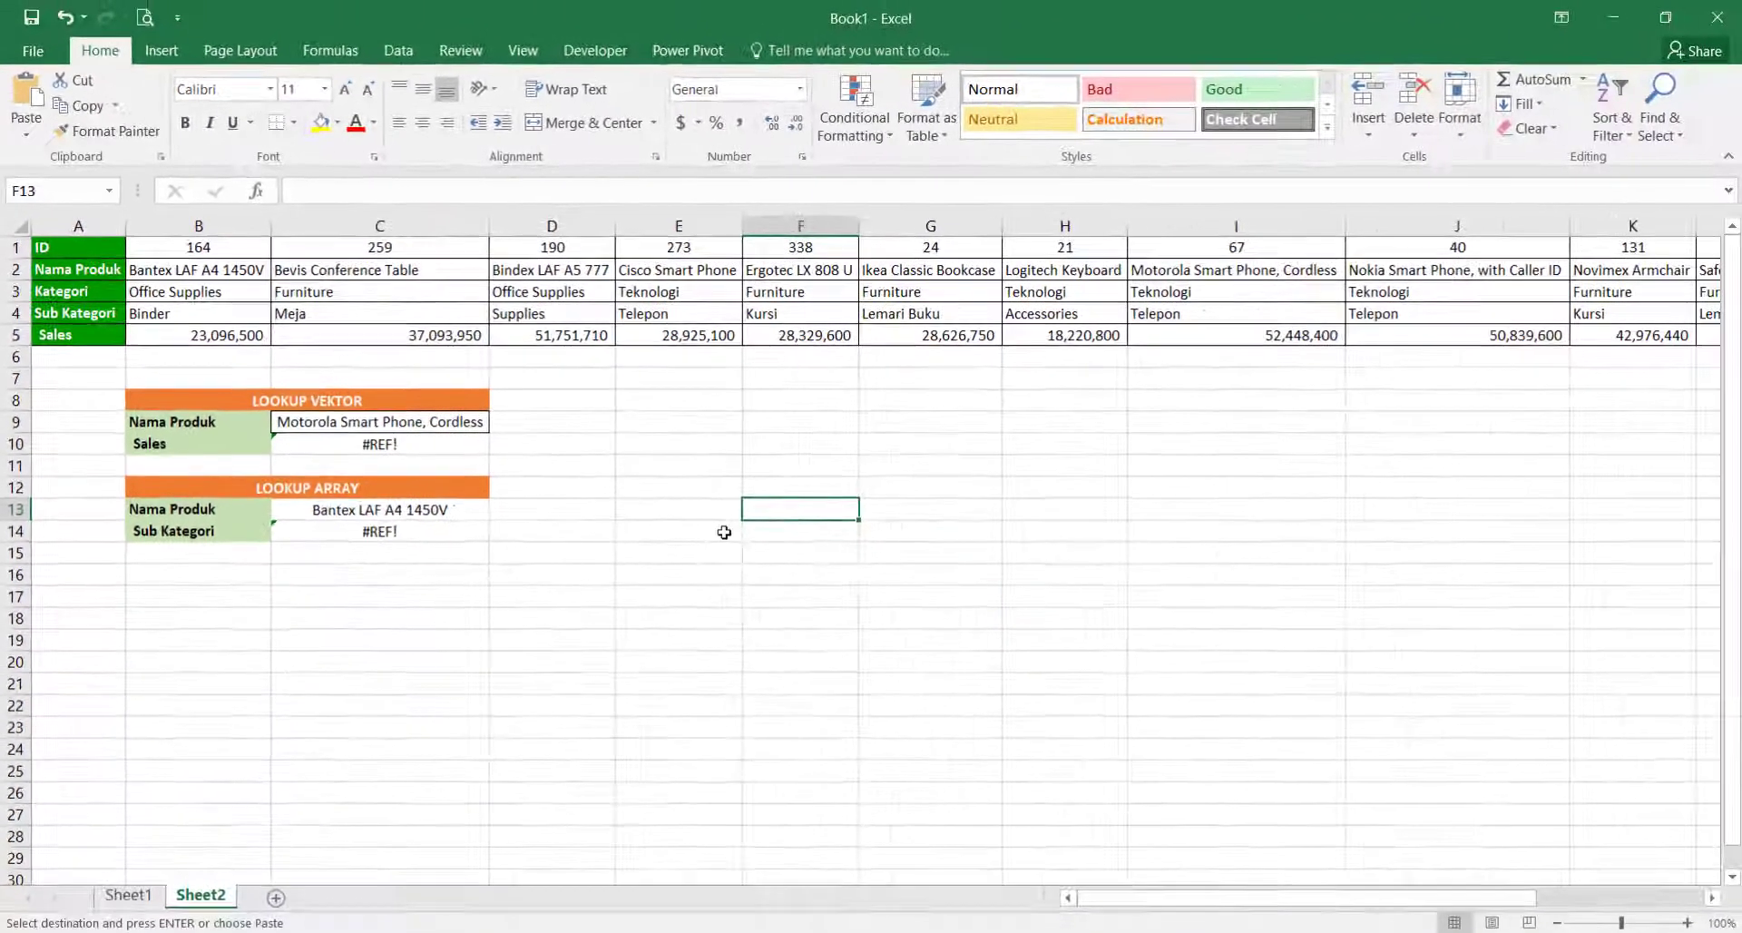
click(905, 626)
Step: Begin a new LOOKUP formula in C10 with C9 as the lookup value and B2:O2 as the lookup vector
click(526, 519)
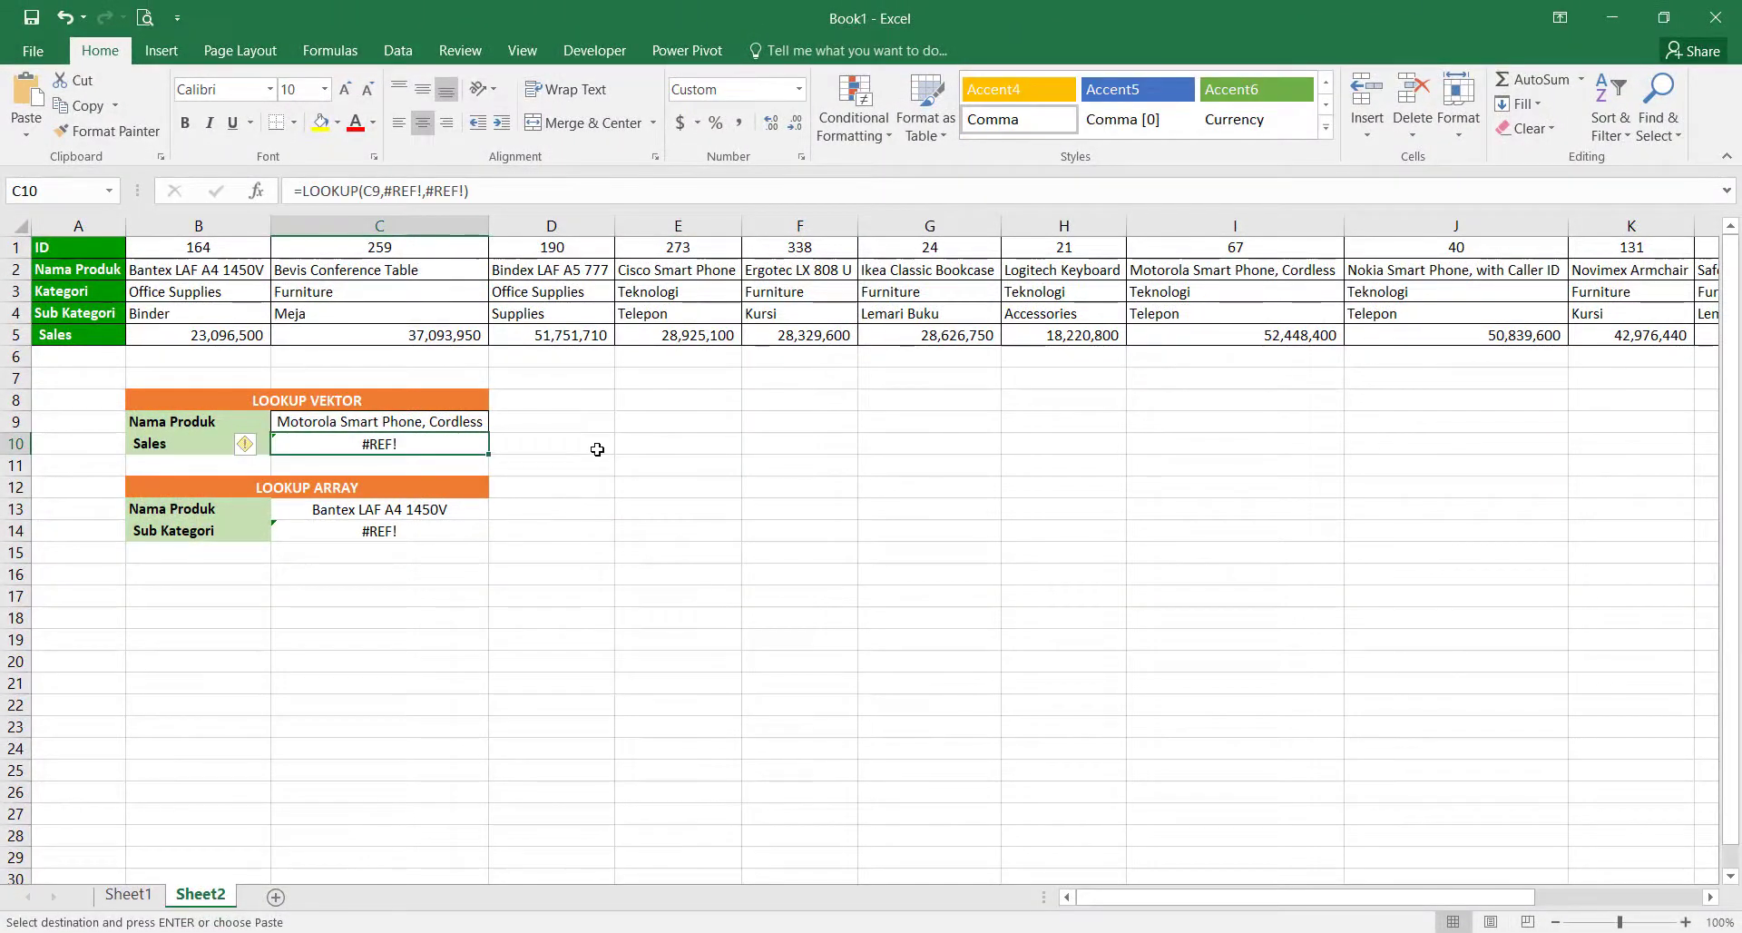
text(=)
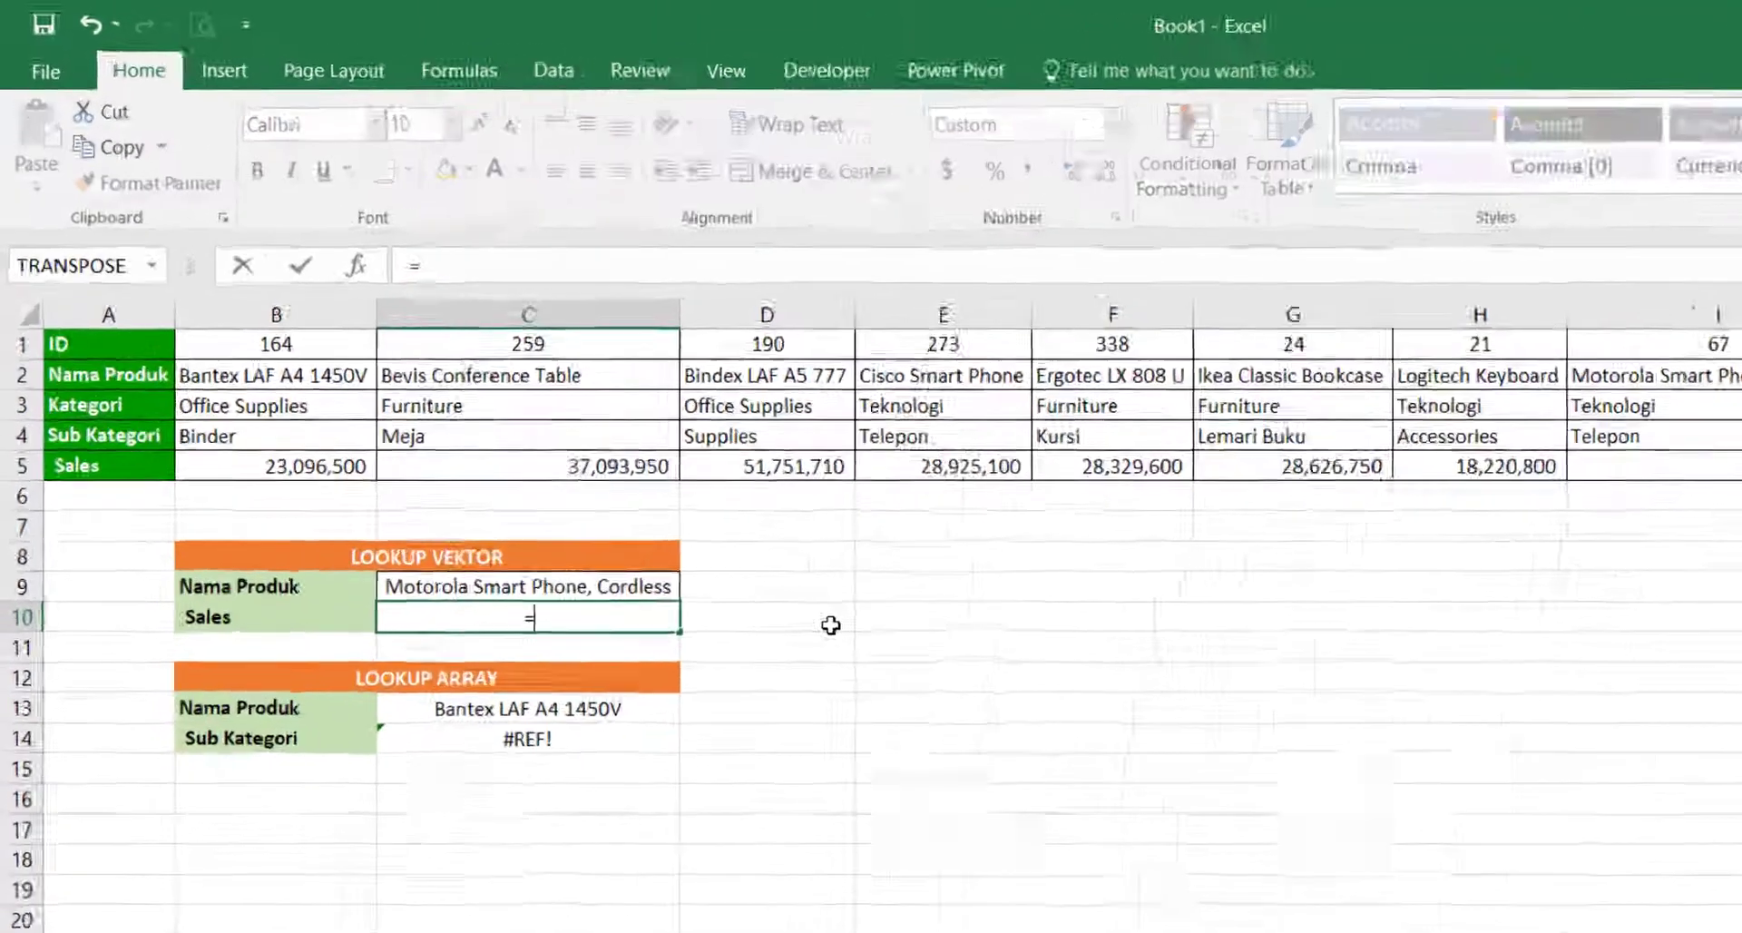
text(loo)
key(Tab)
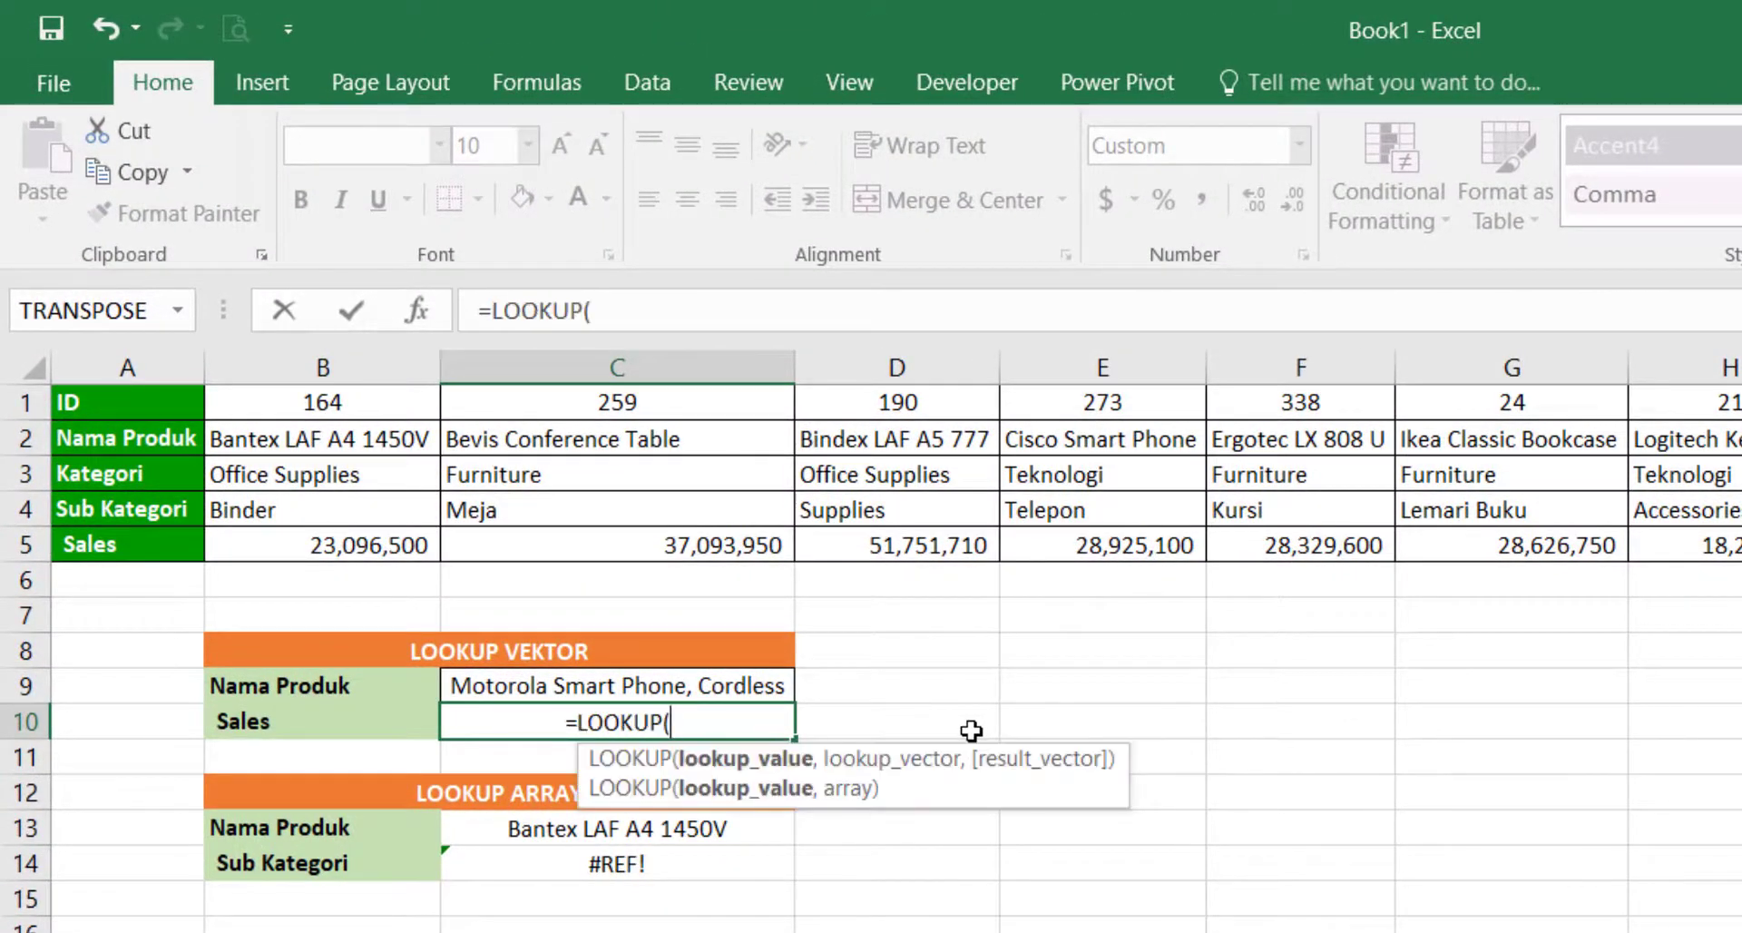
click(721, 684)
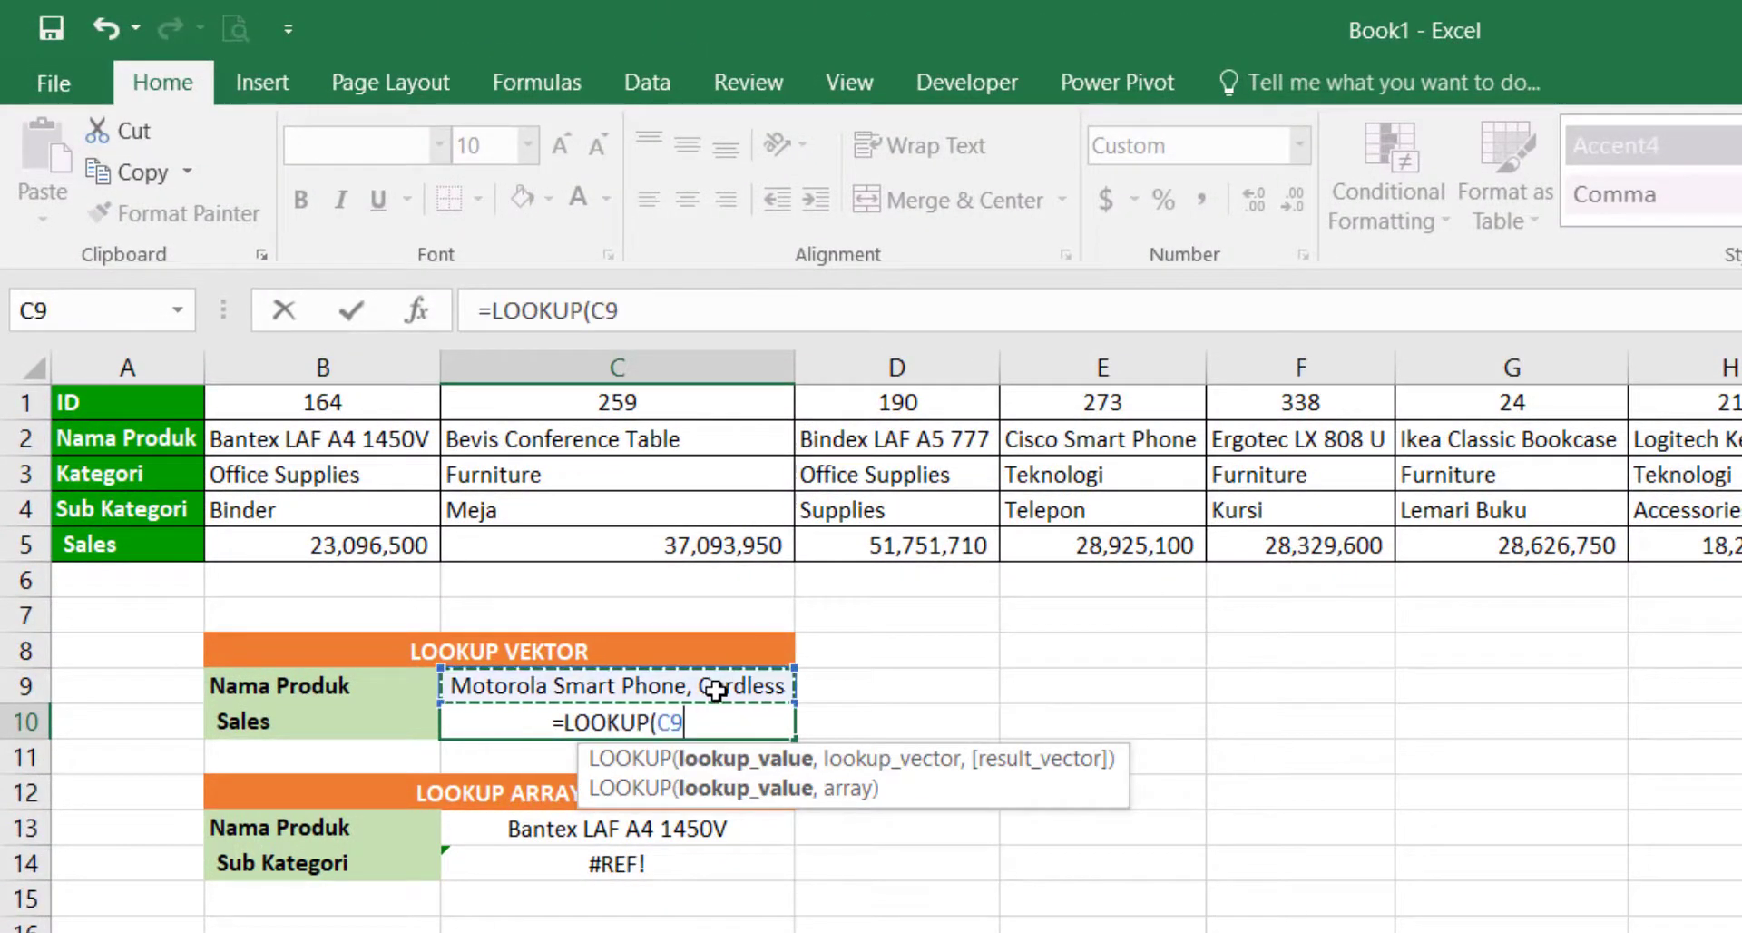
text(,)
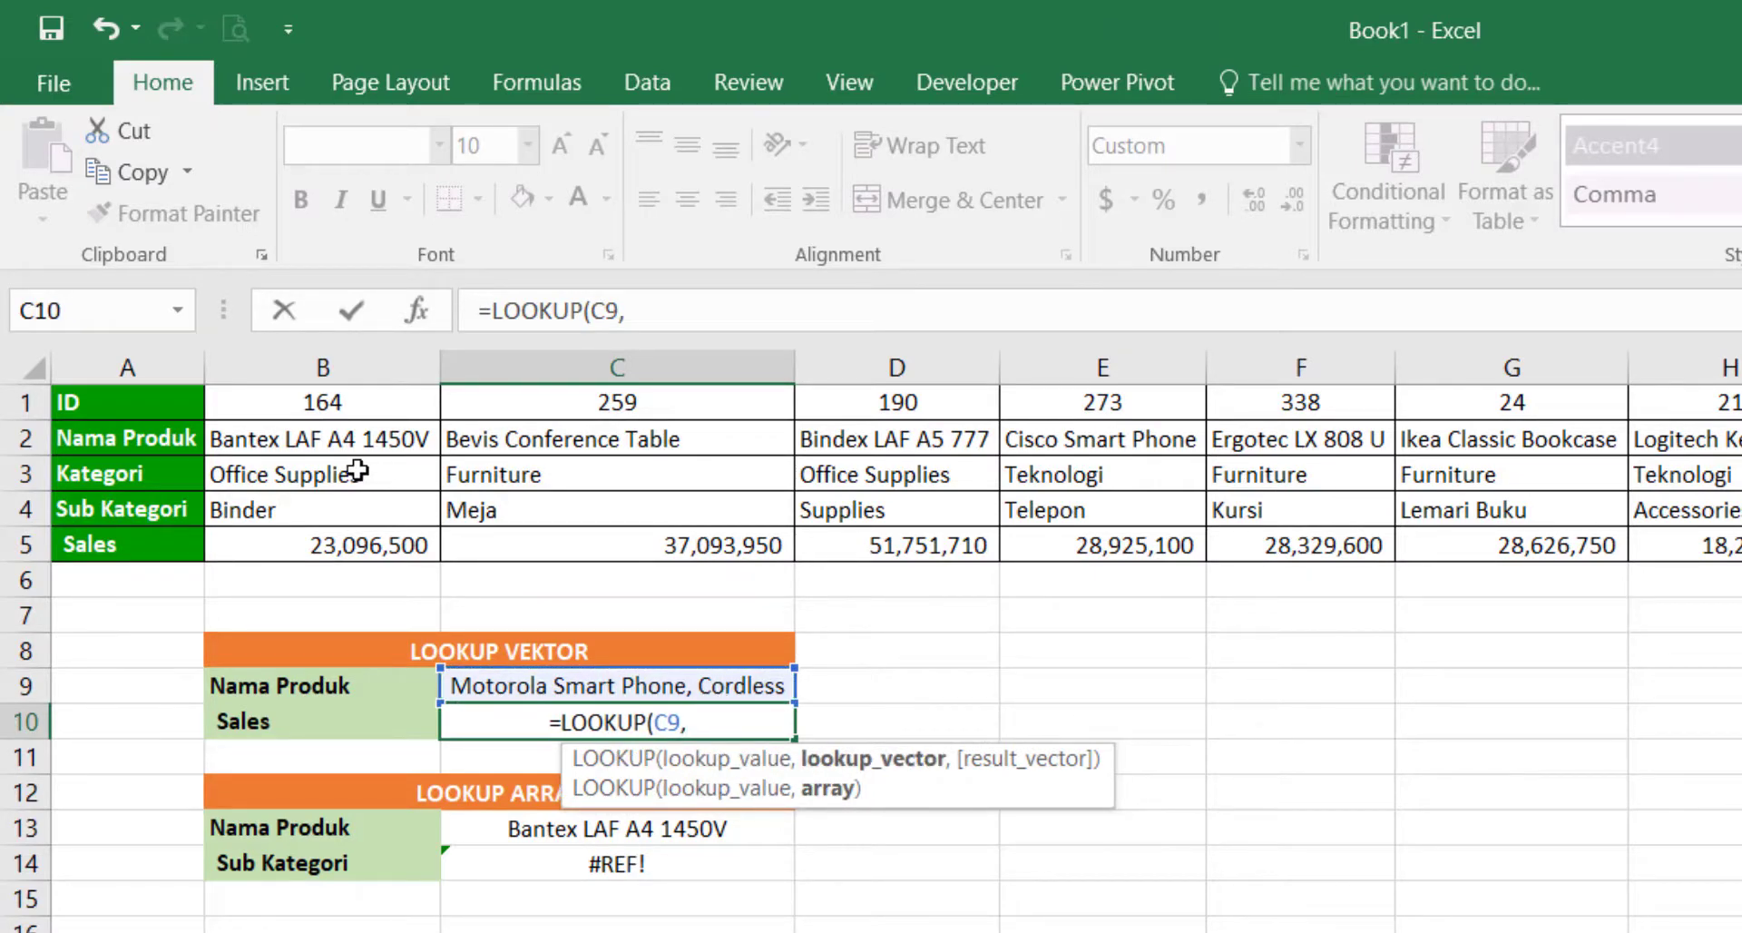
click(315, 442)
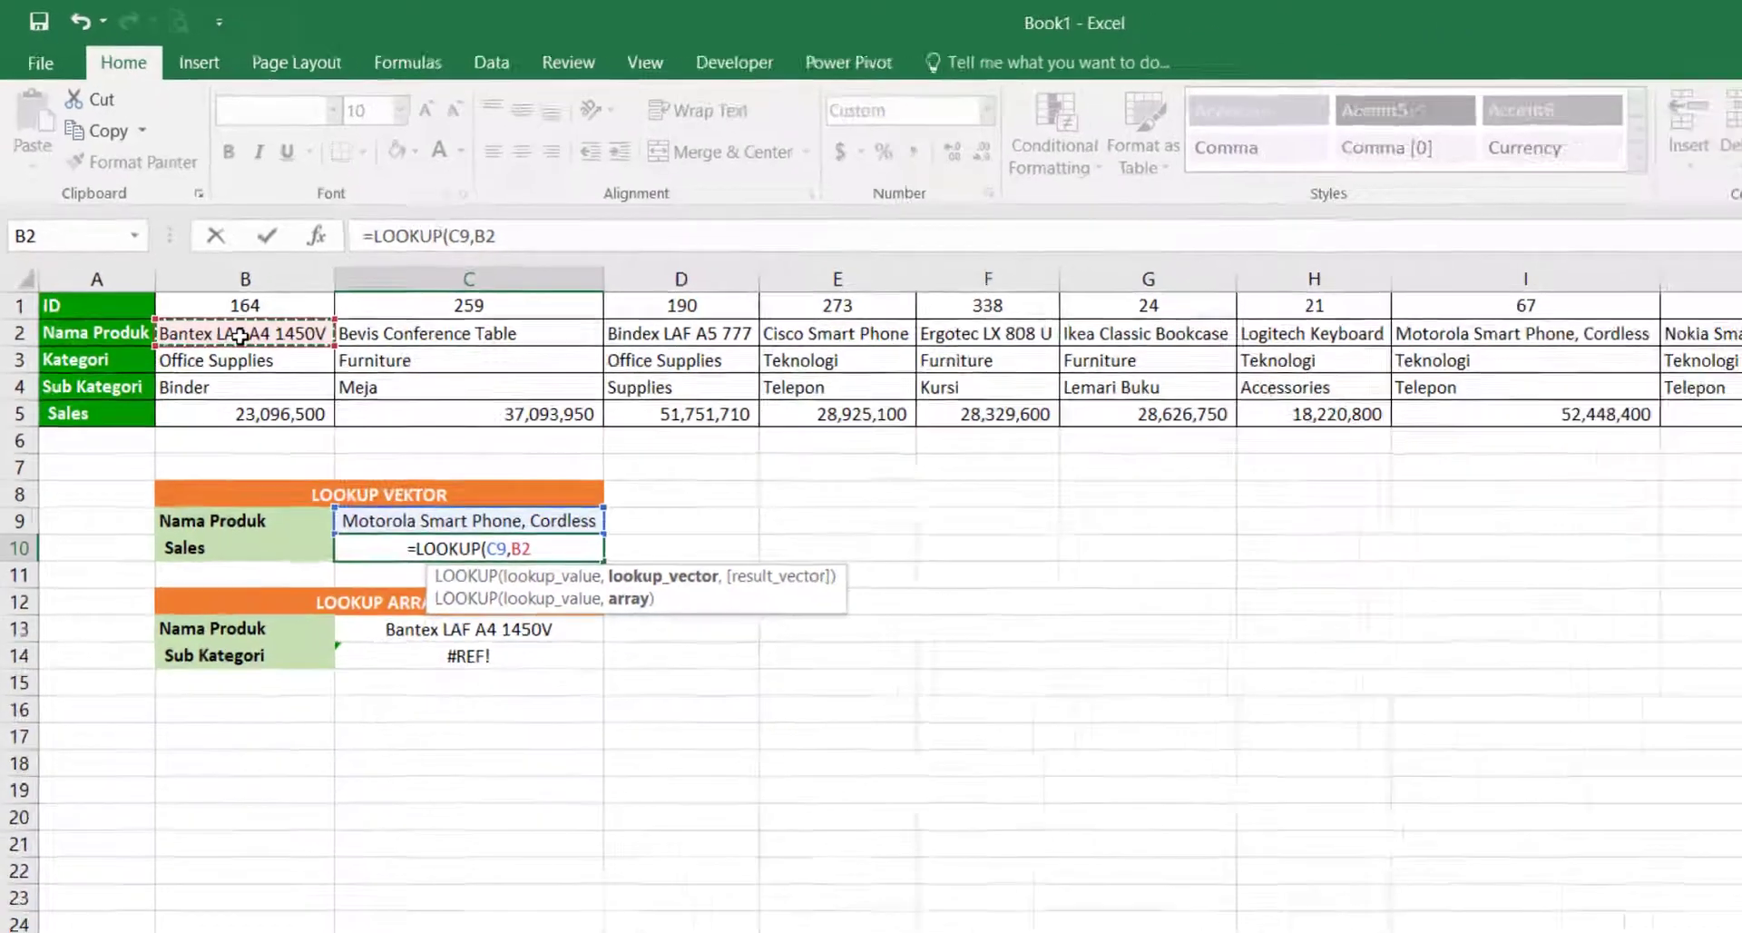
key(ctrl+shift+Right)
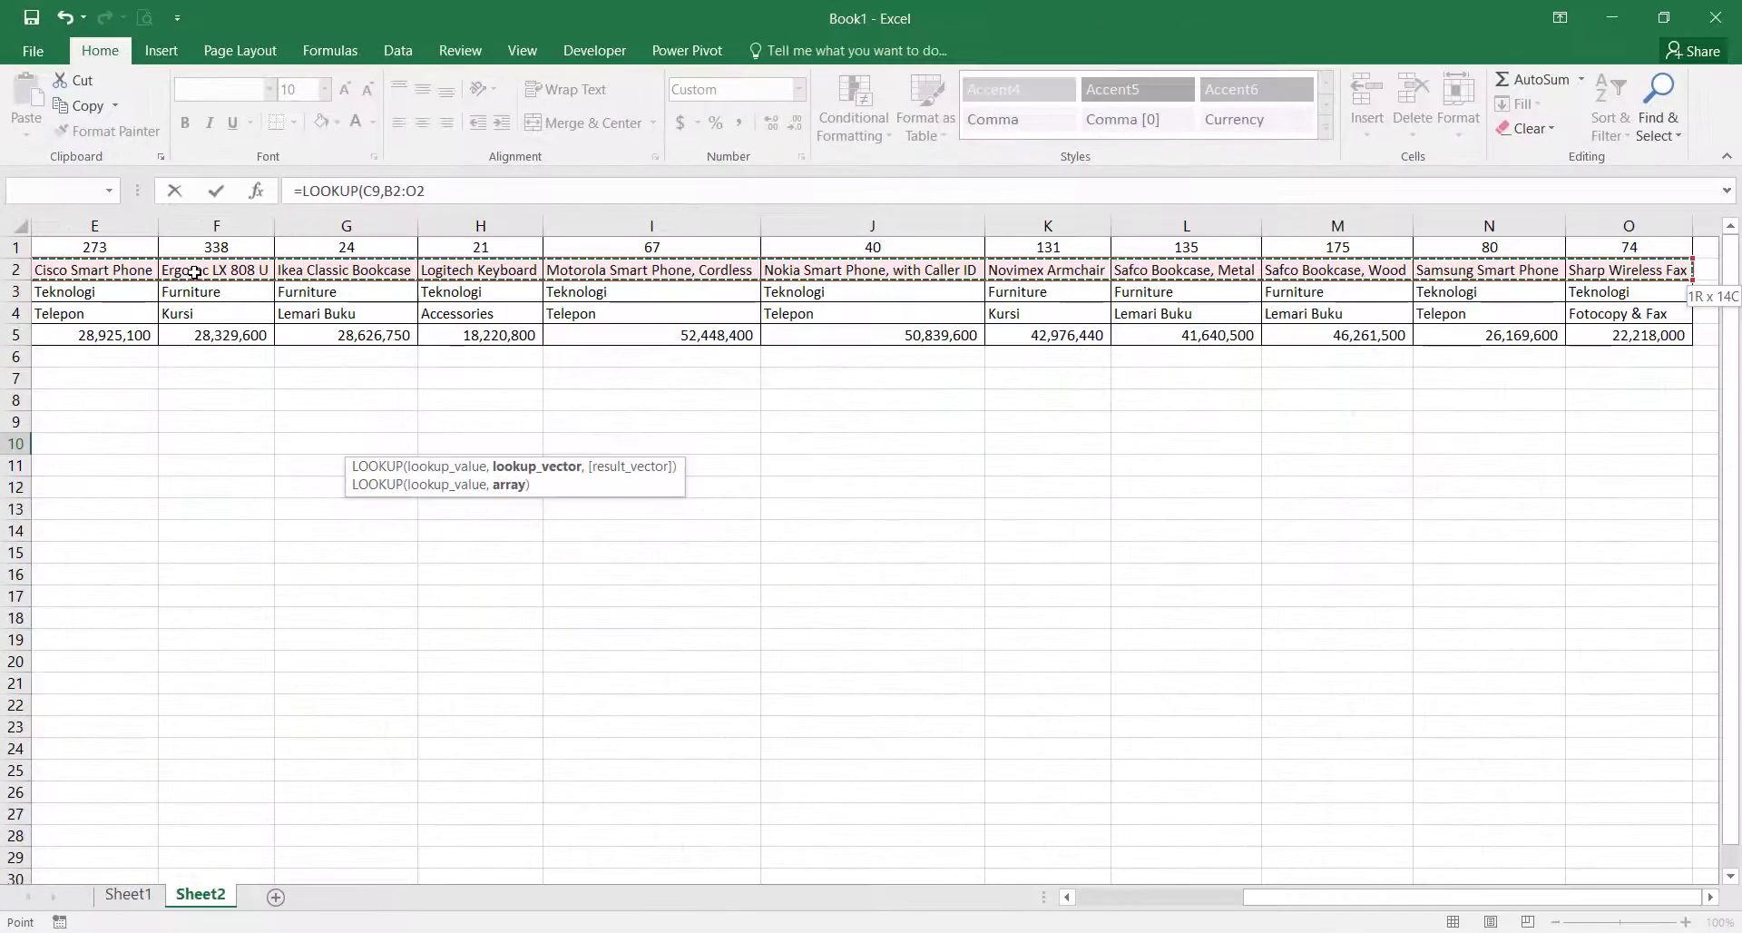
text(,)
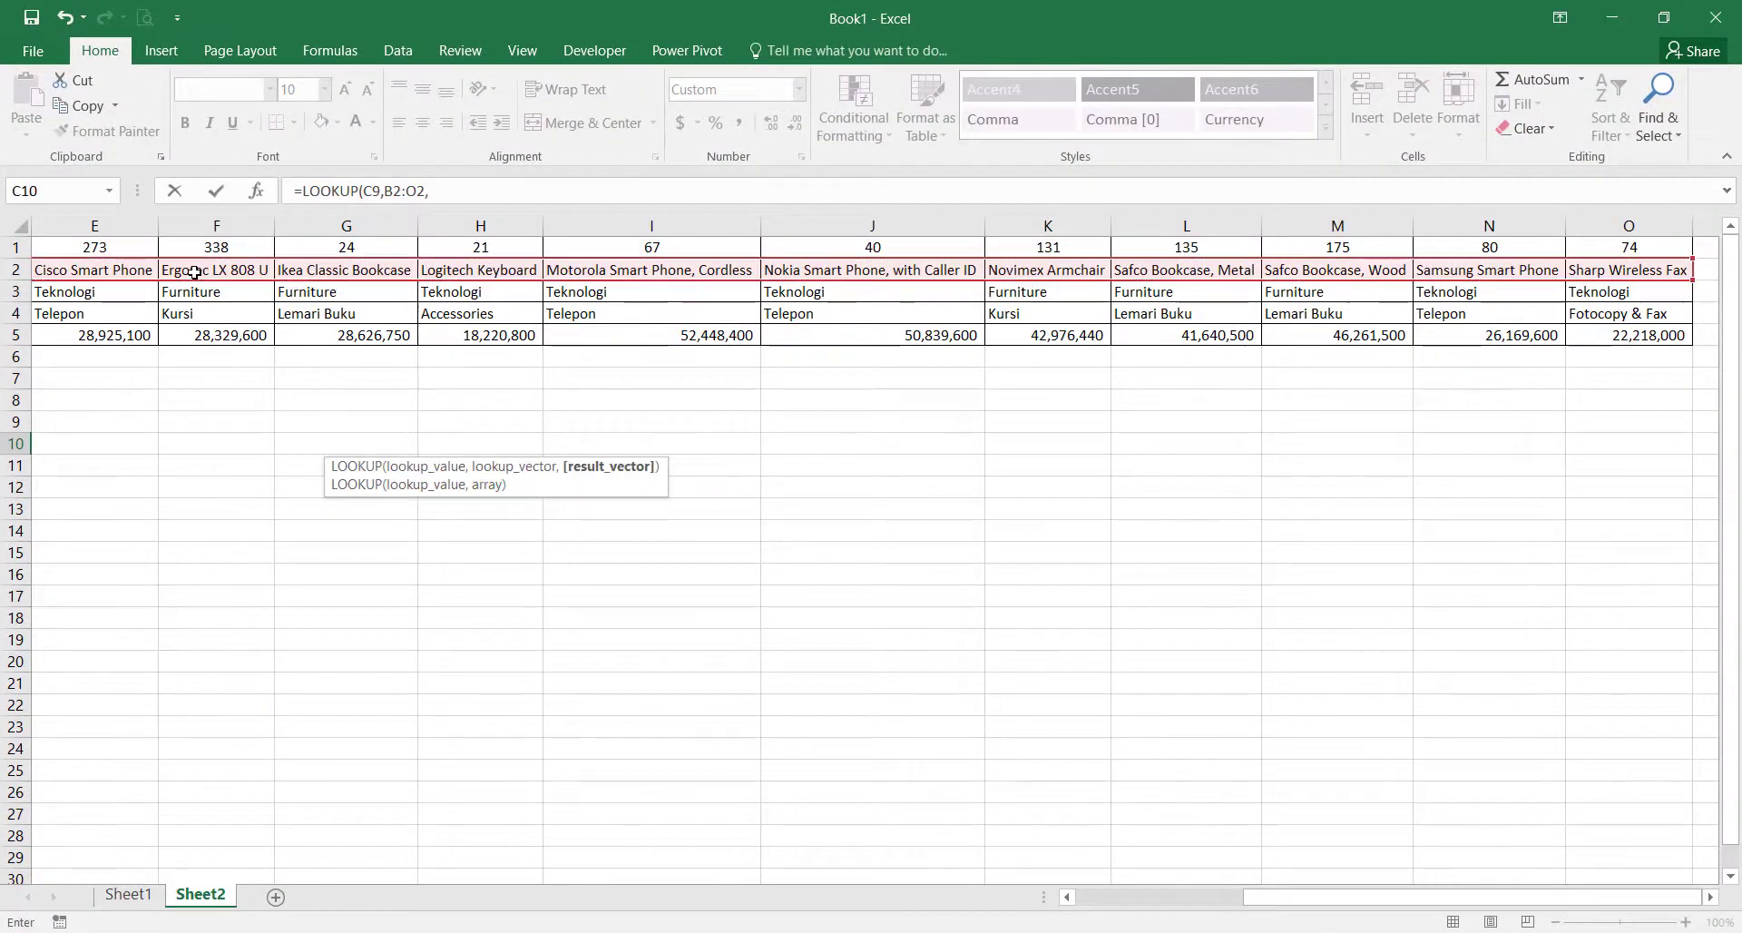
Step: Complete the C10 formula with B5:O5 as the result vector and check its result against the Motorola Smart Phone, Cordless column
key(Left)
key(Left)
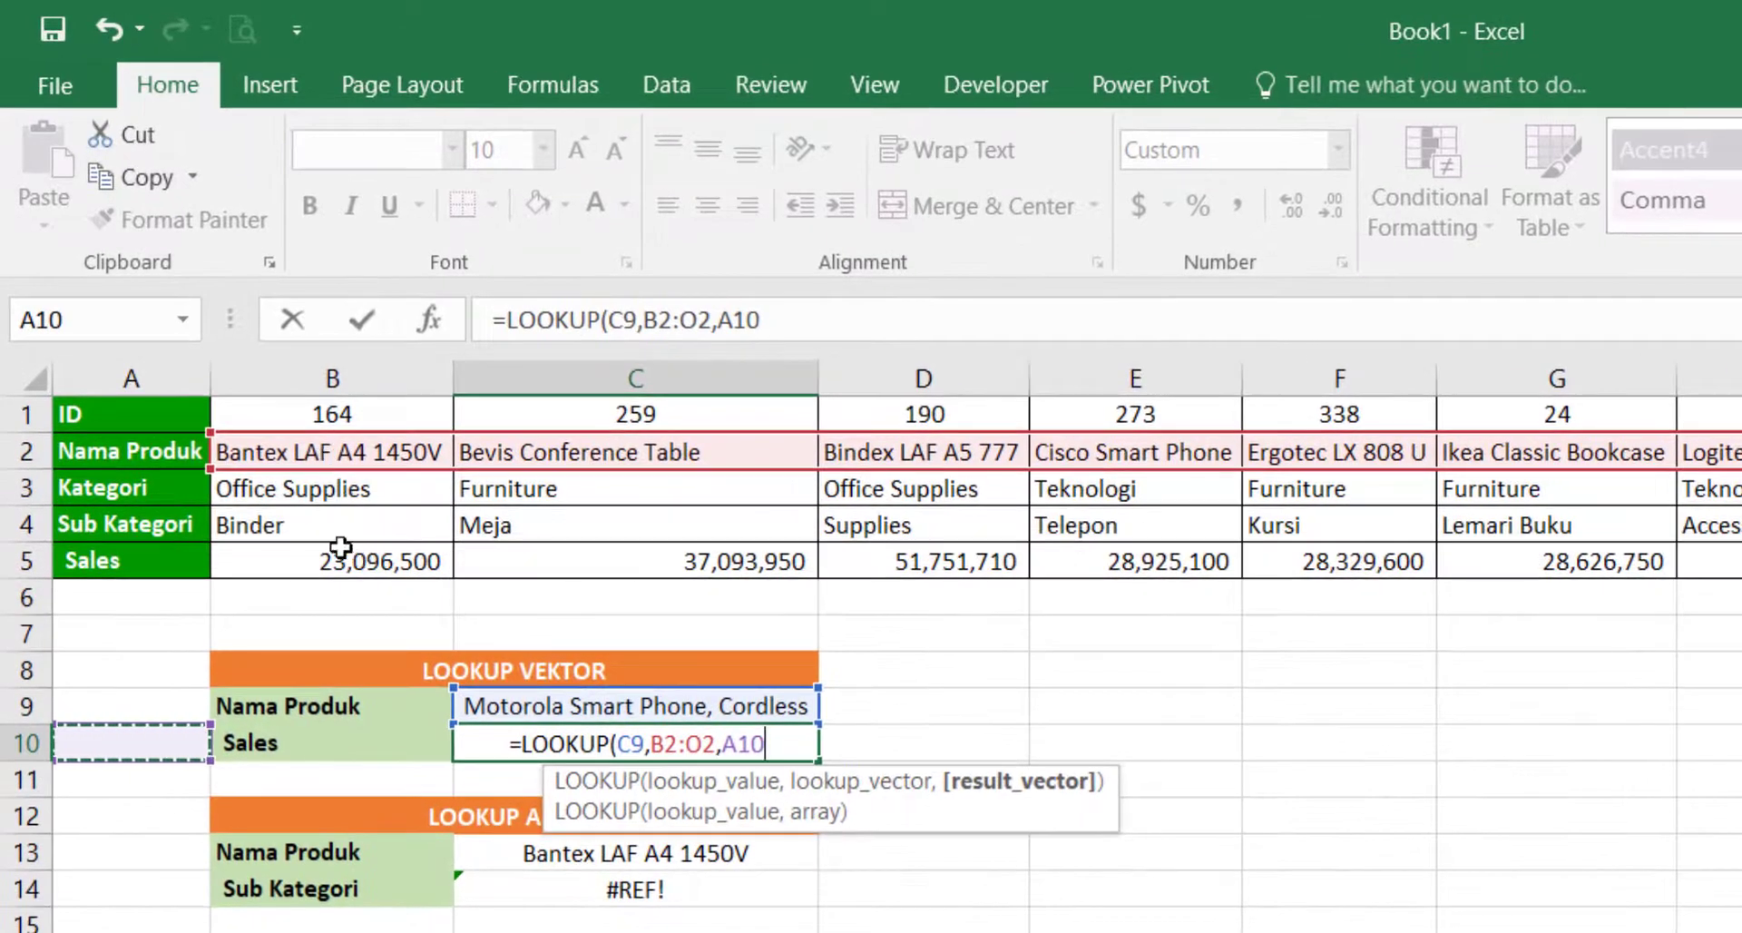
click(313, 564)
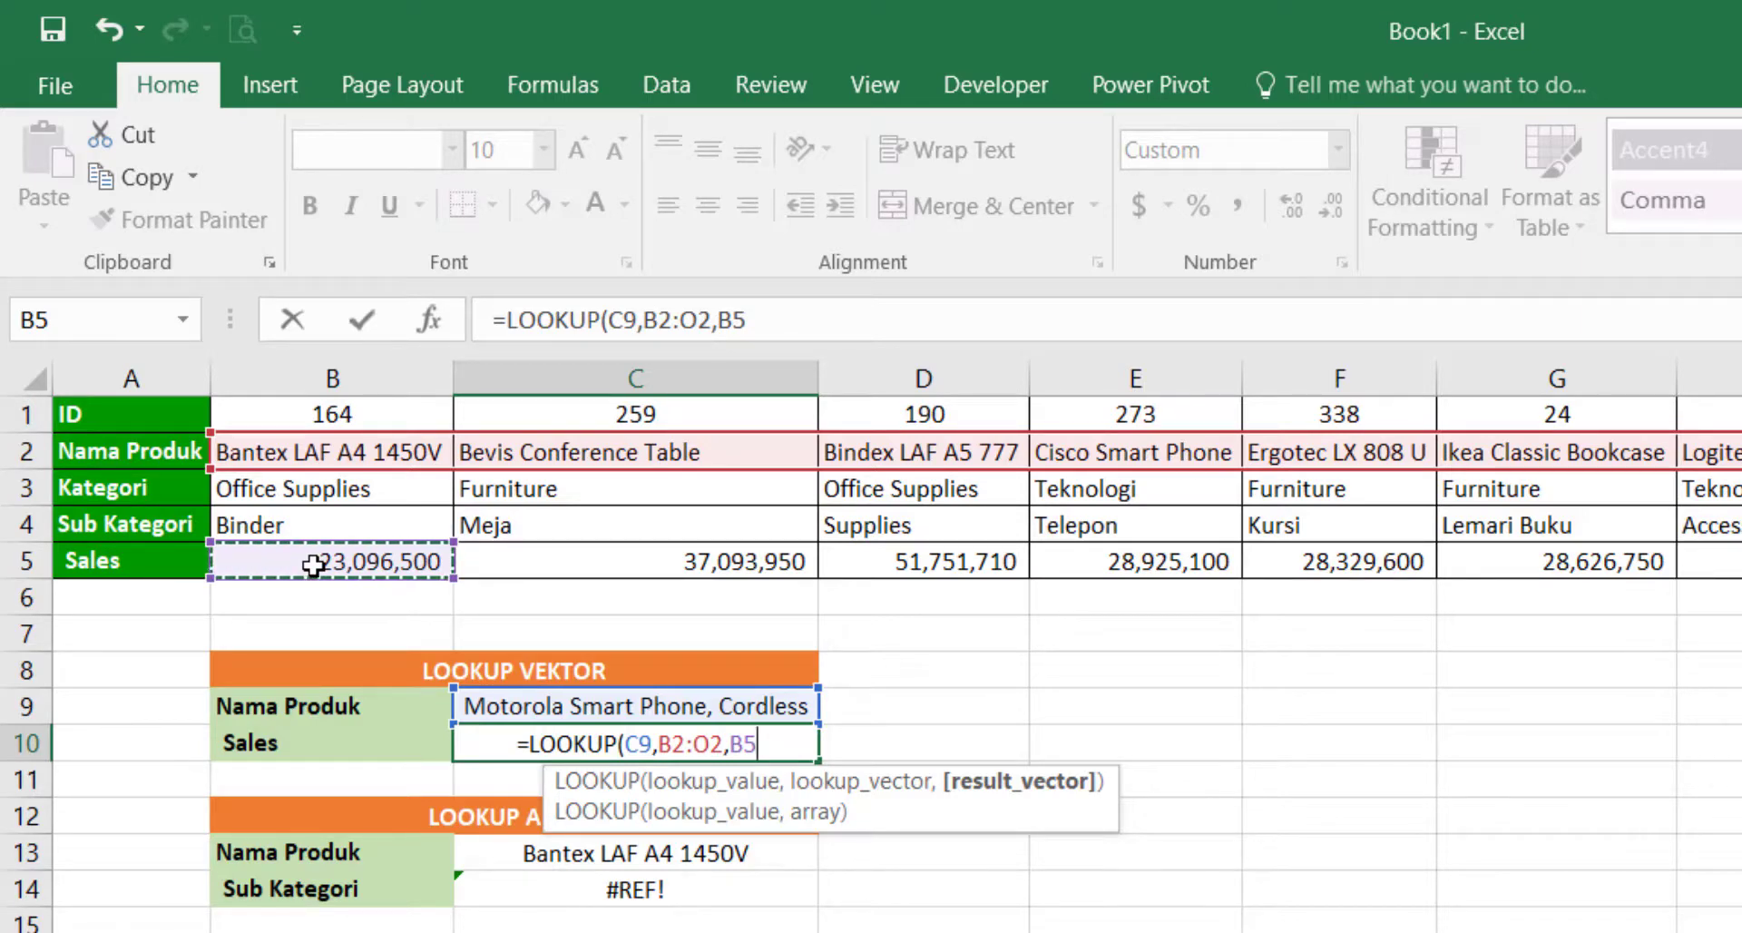
drag(313, 564, 1651, 569)
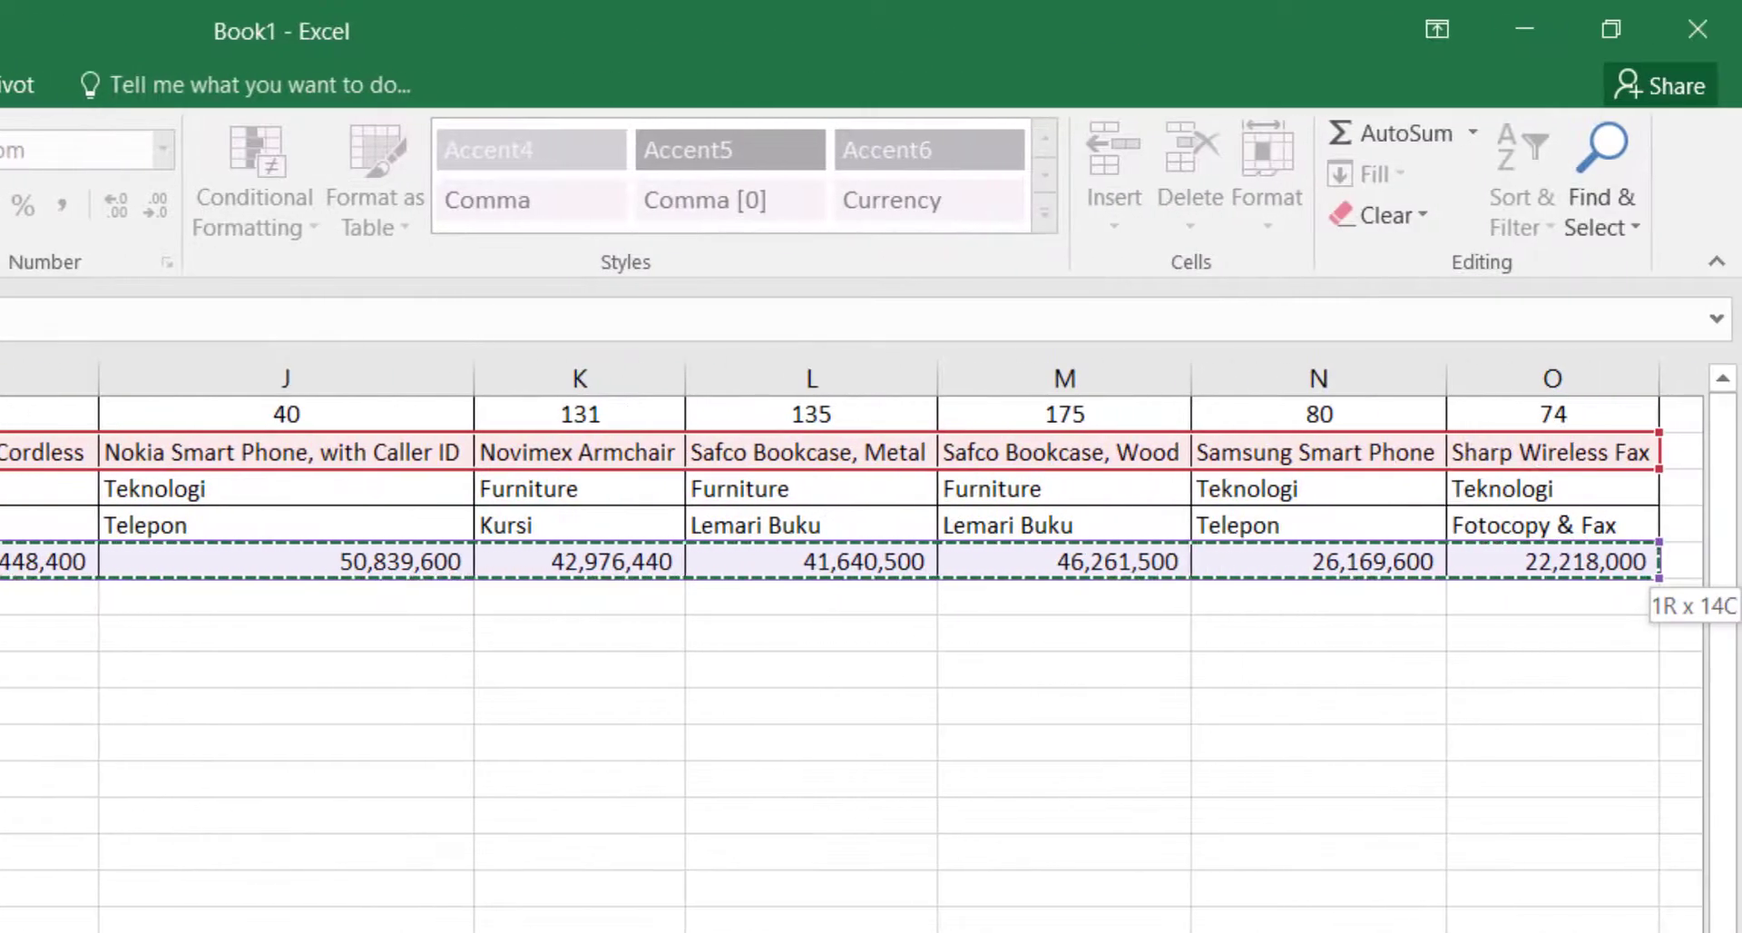
key(Return)
scroll(896, 646, left, 2)
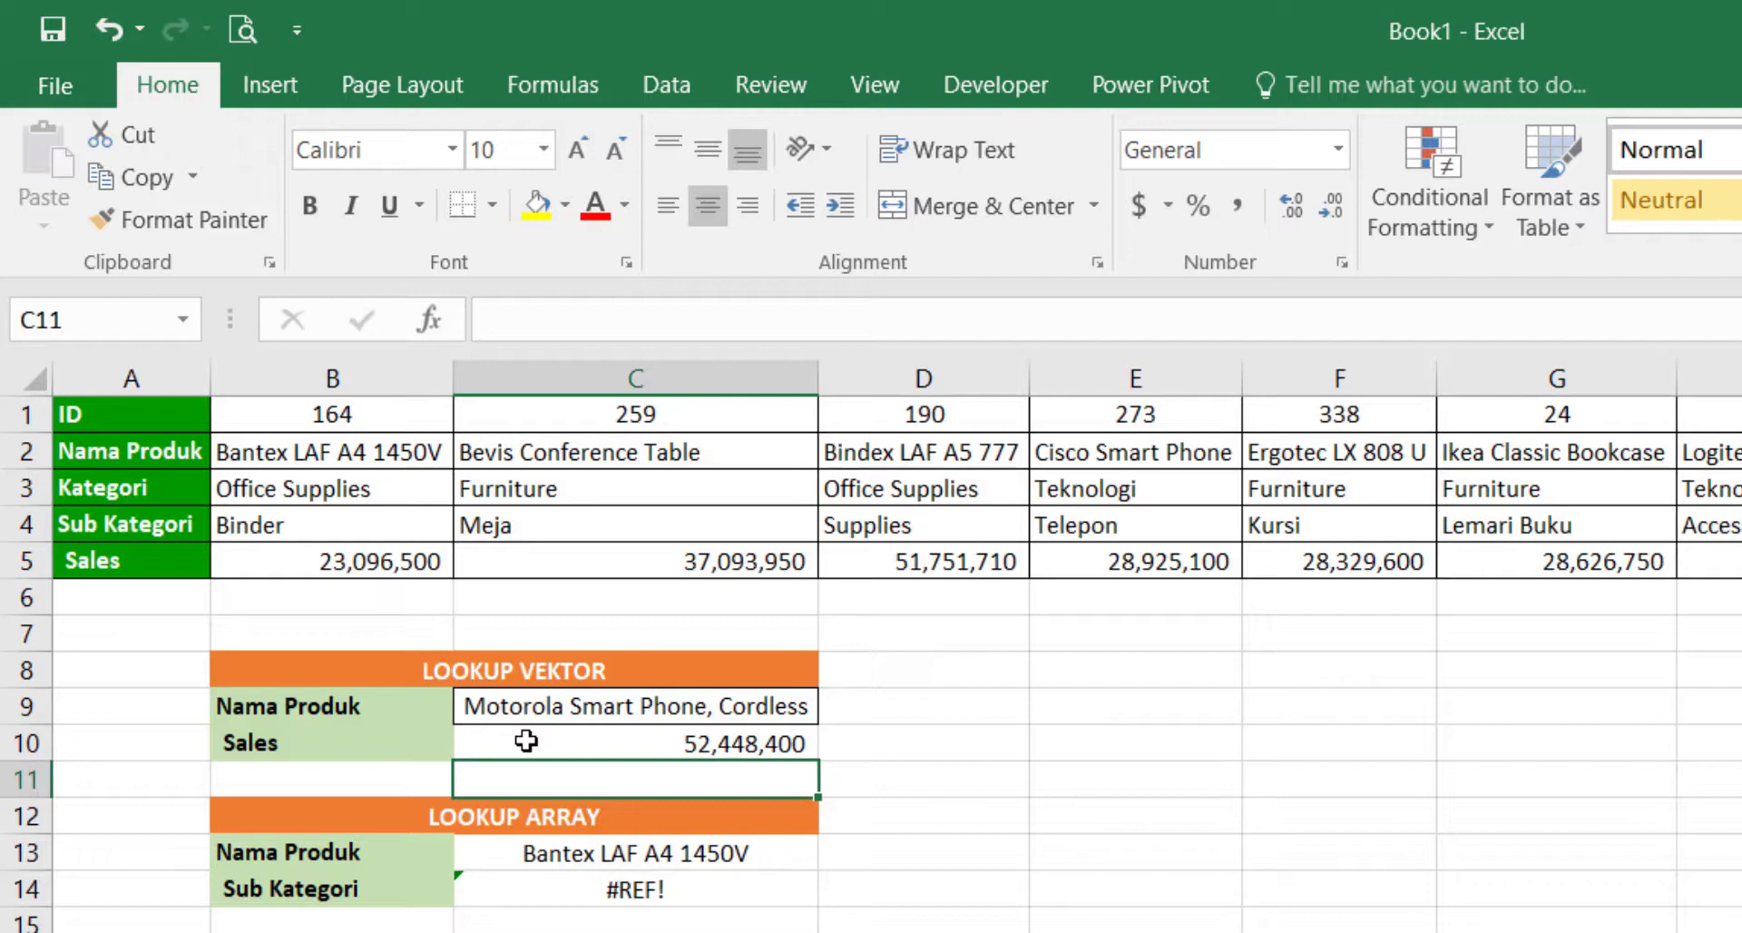
click(526, 740)
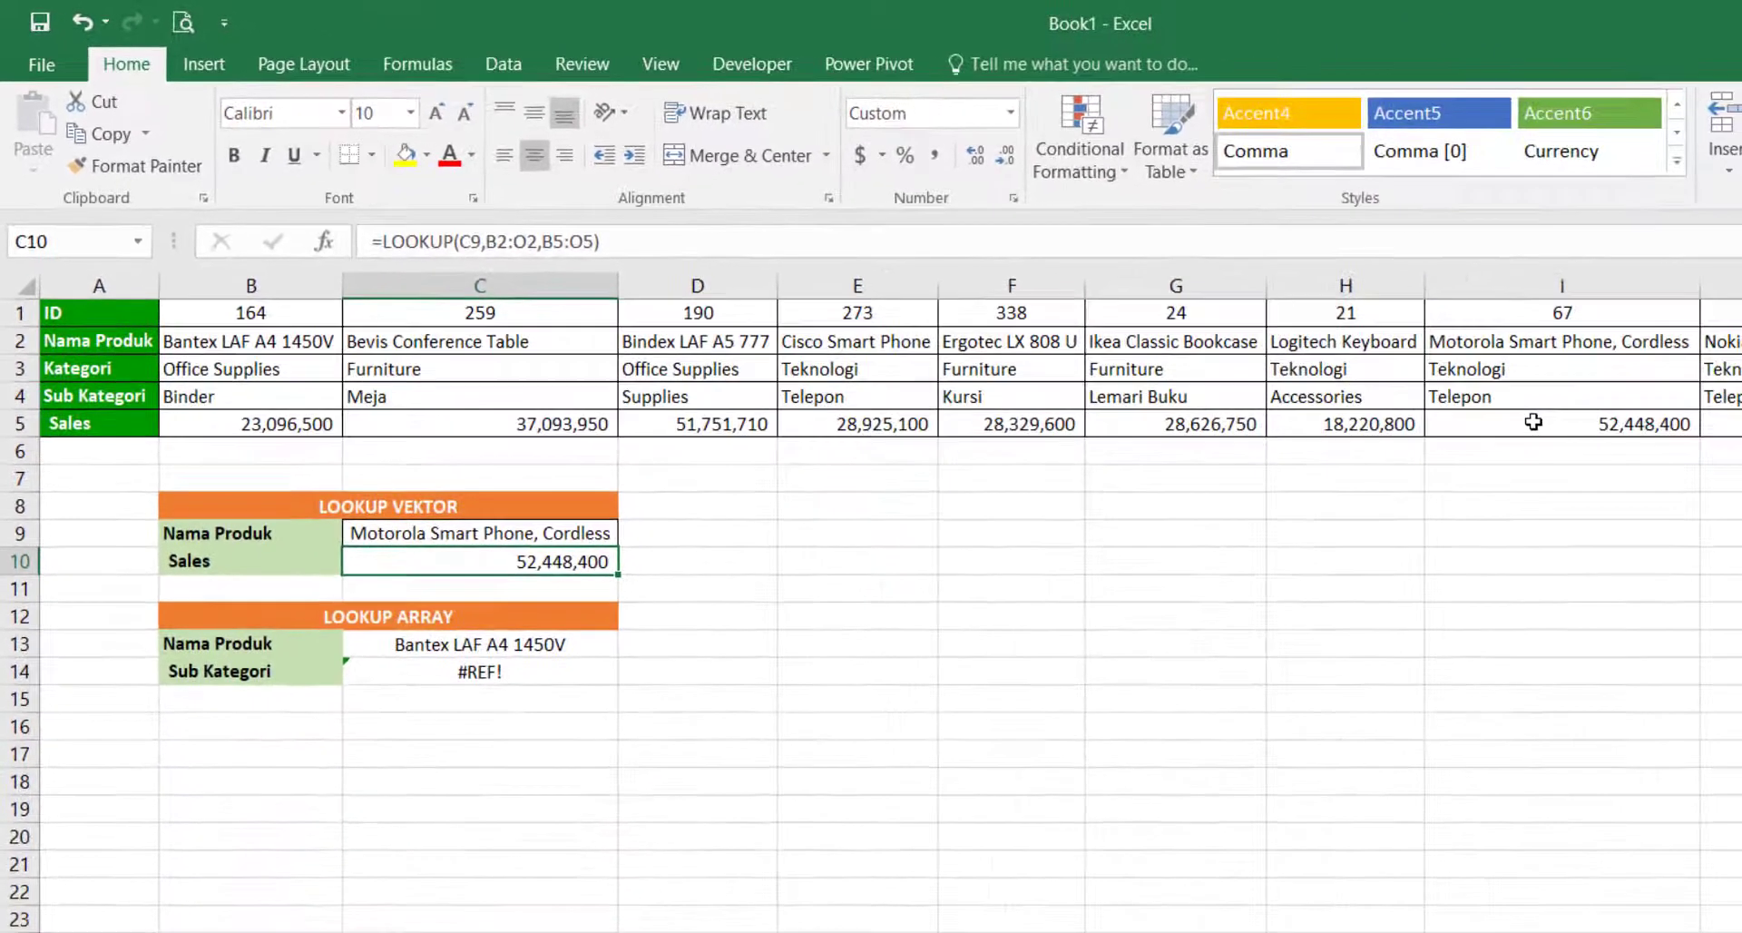
Step: Replace the broken Sub Kategori formula in C14 with an array LOOKUP of C13 over B2:O5
click(1533, 422)
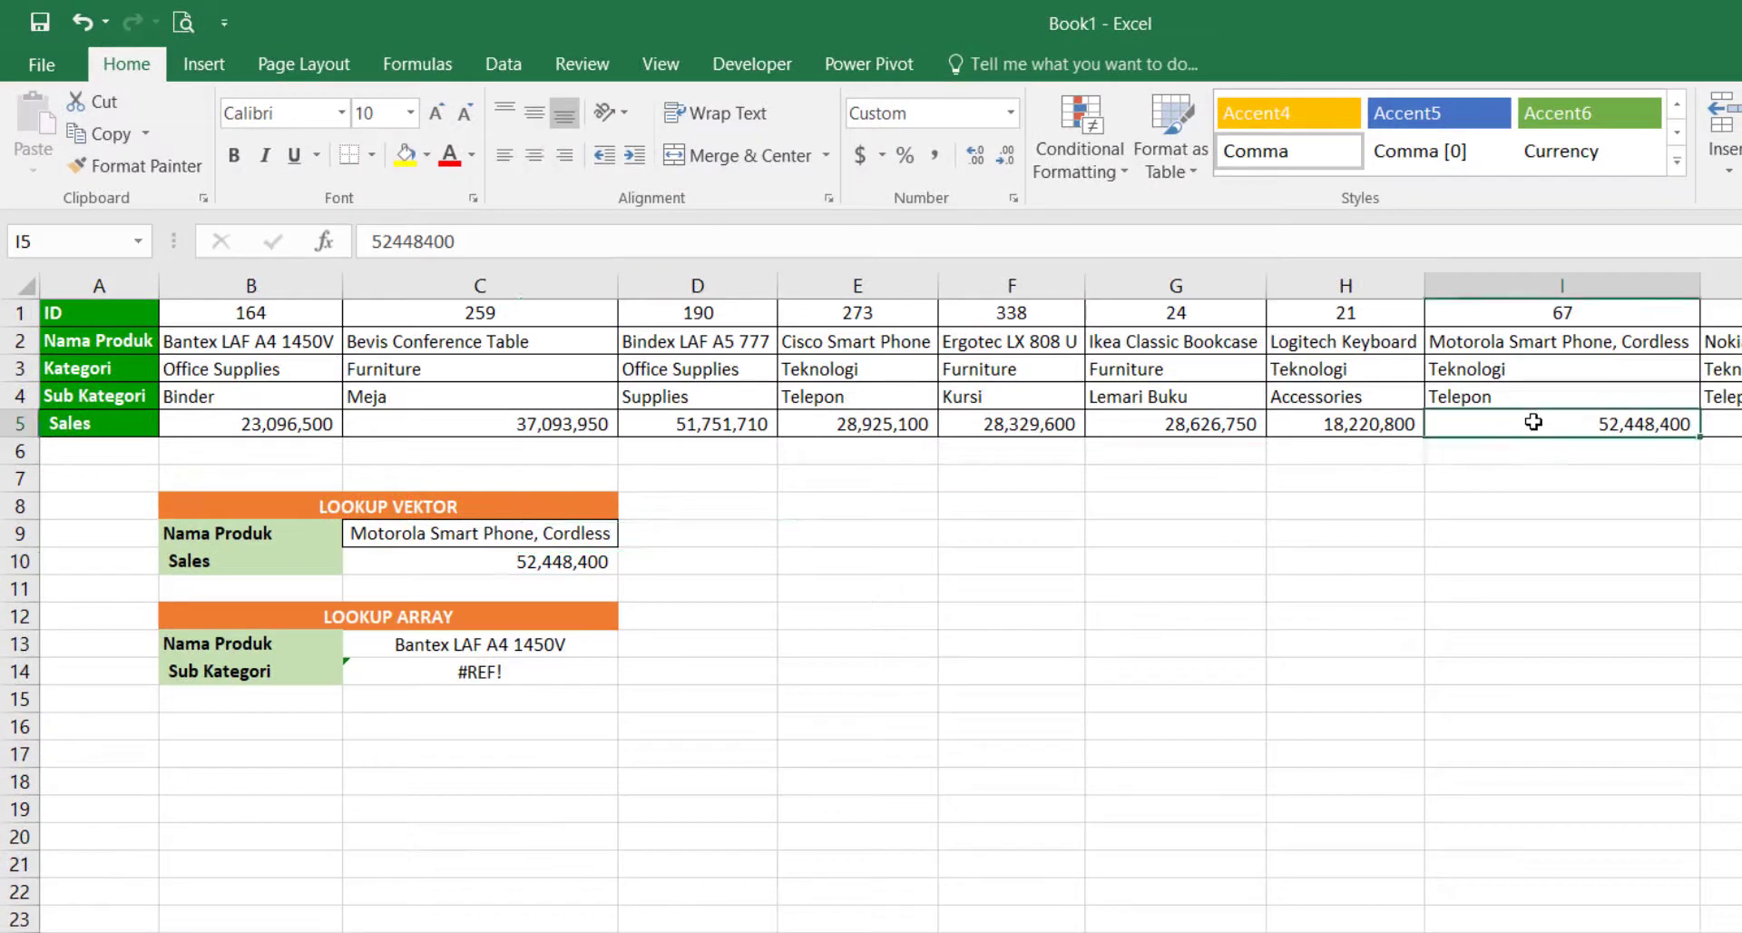
click(550, 679)
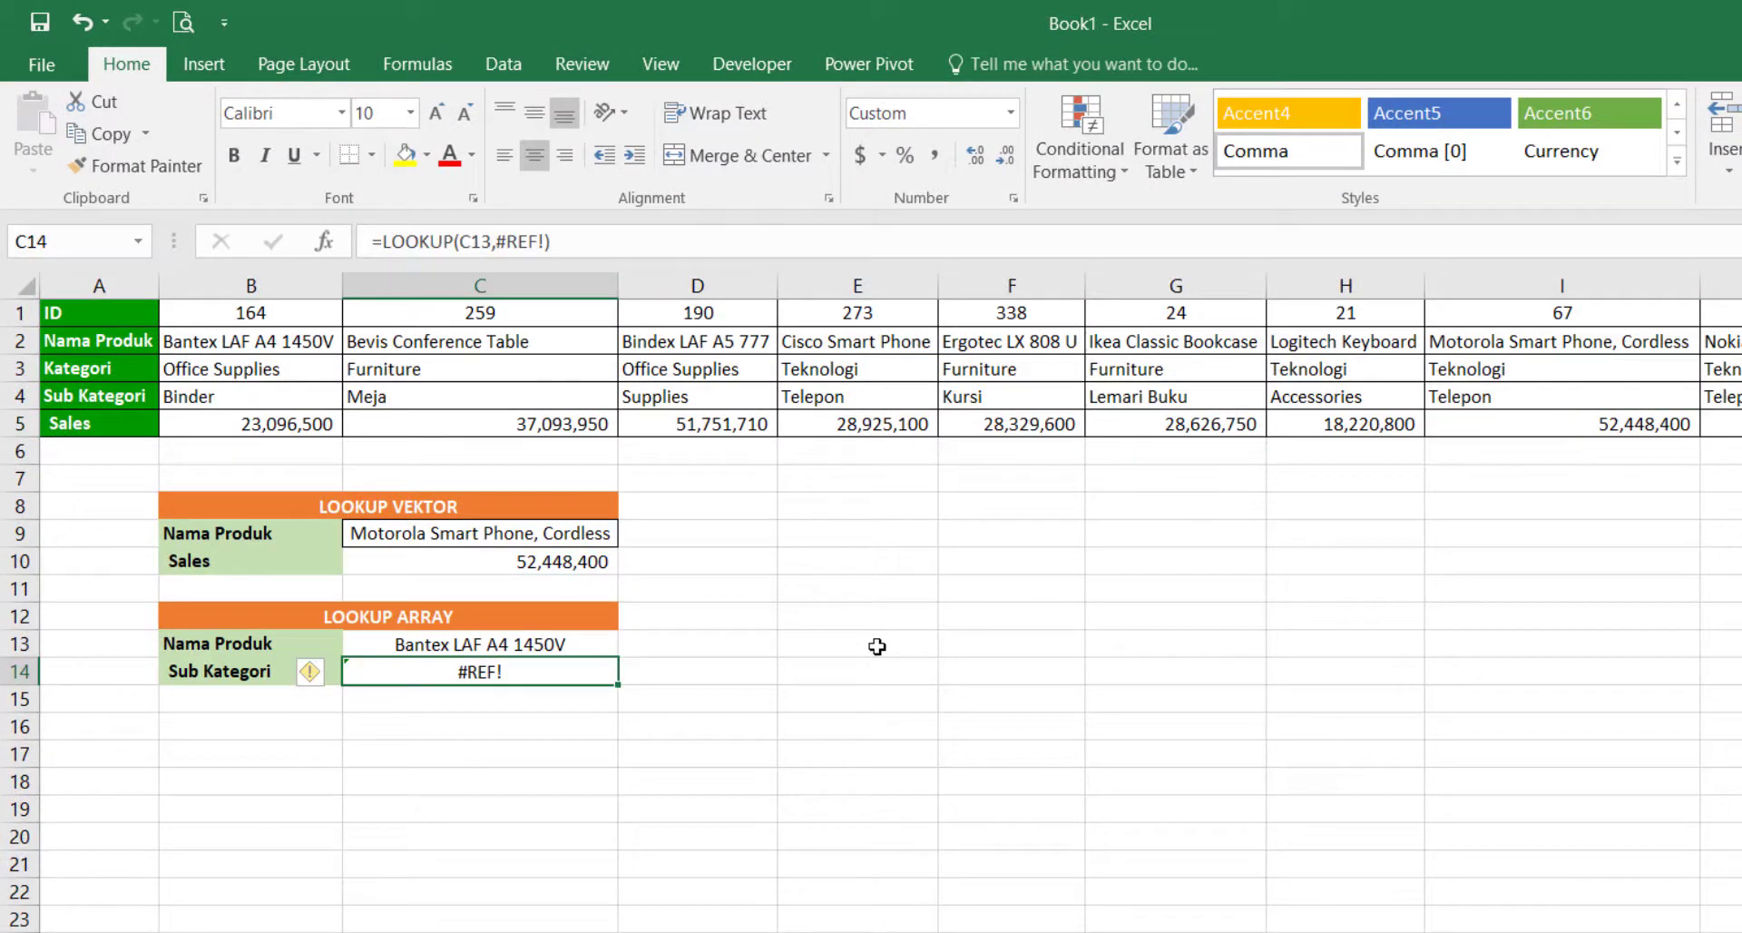
text(=lo)
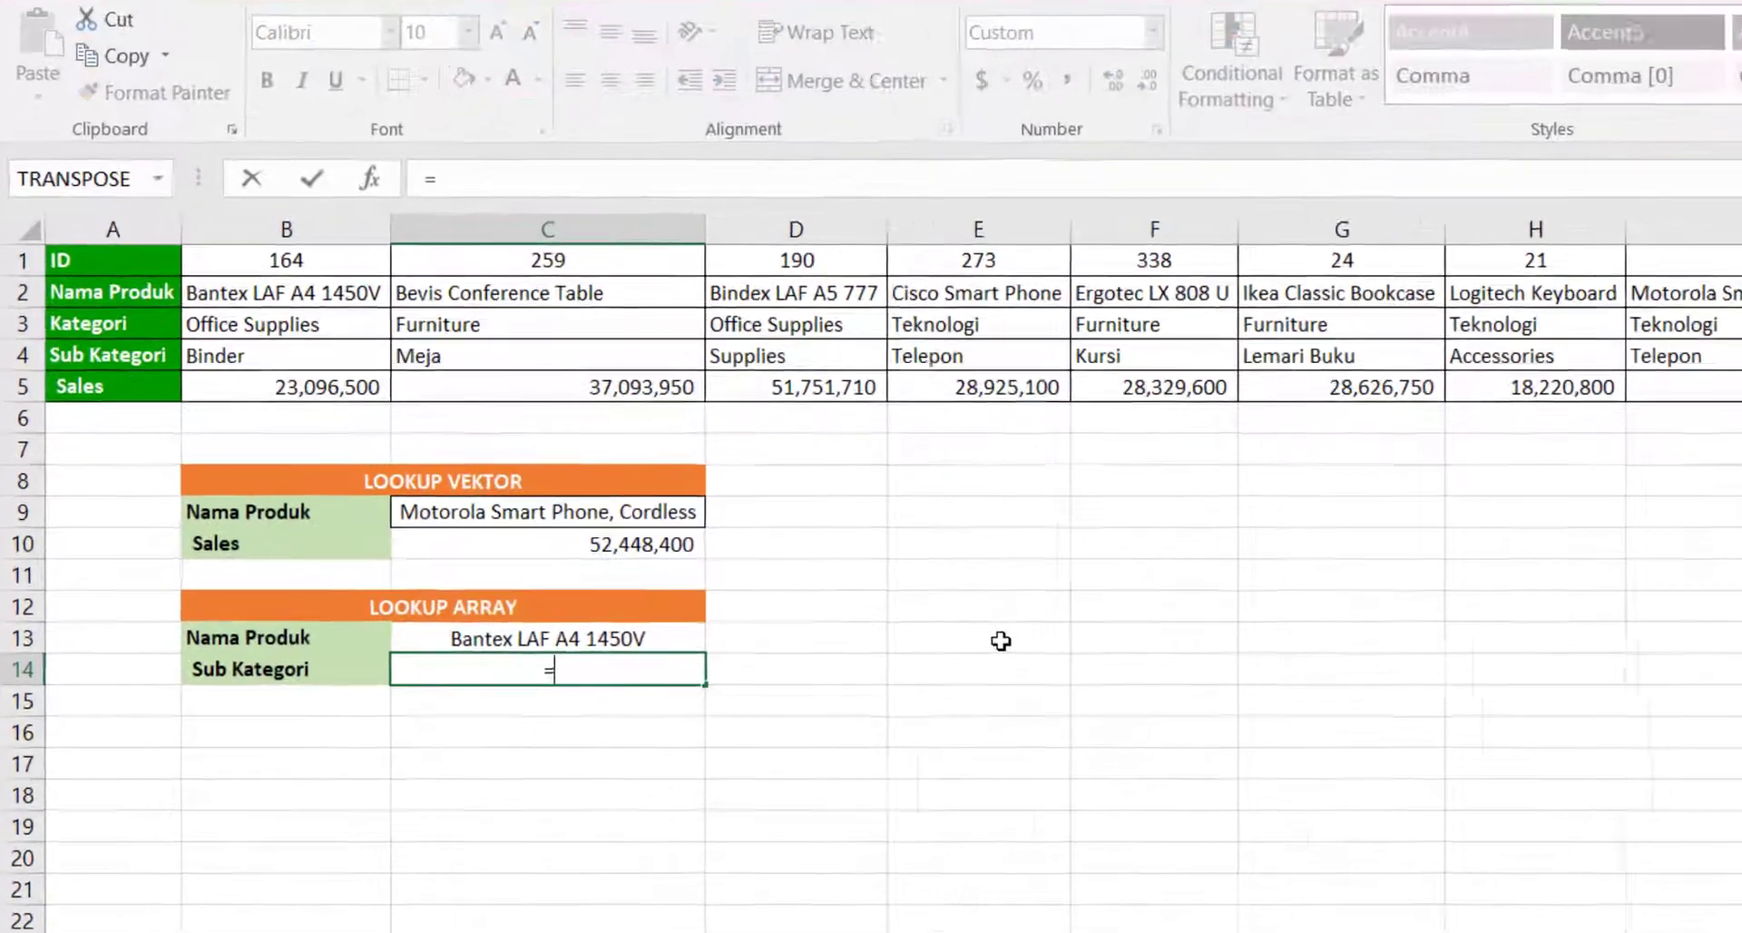
text(okup()
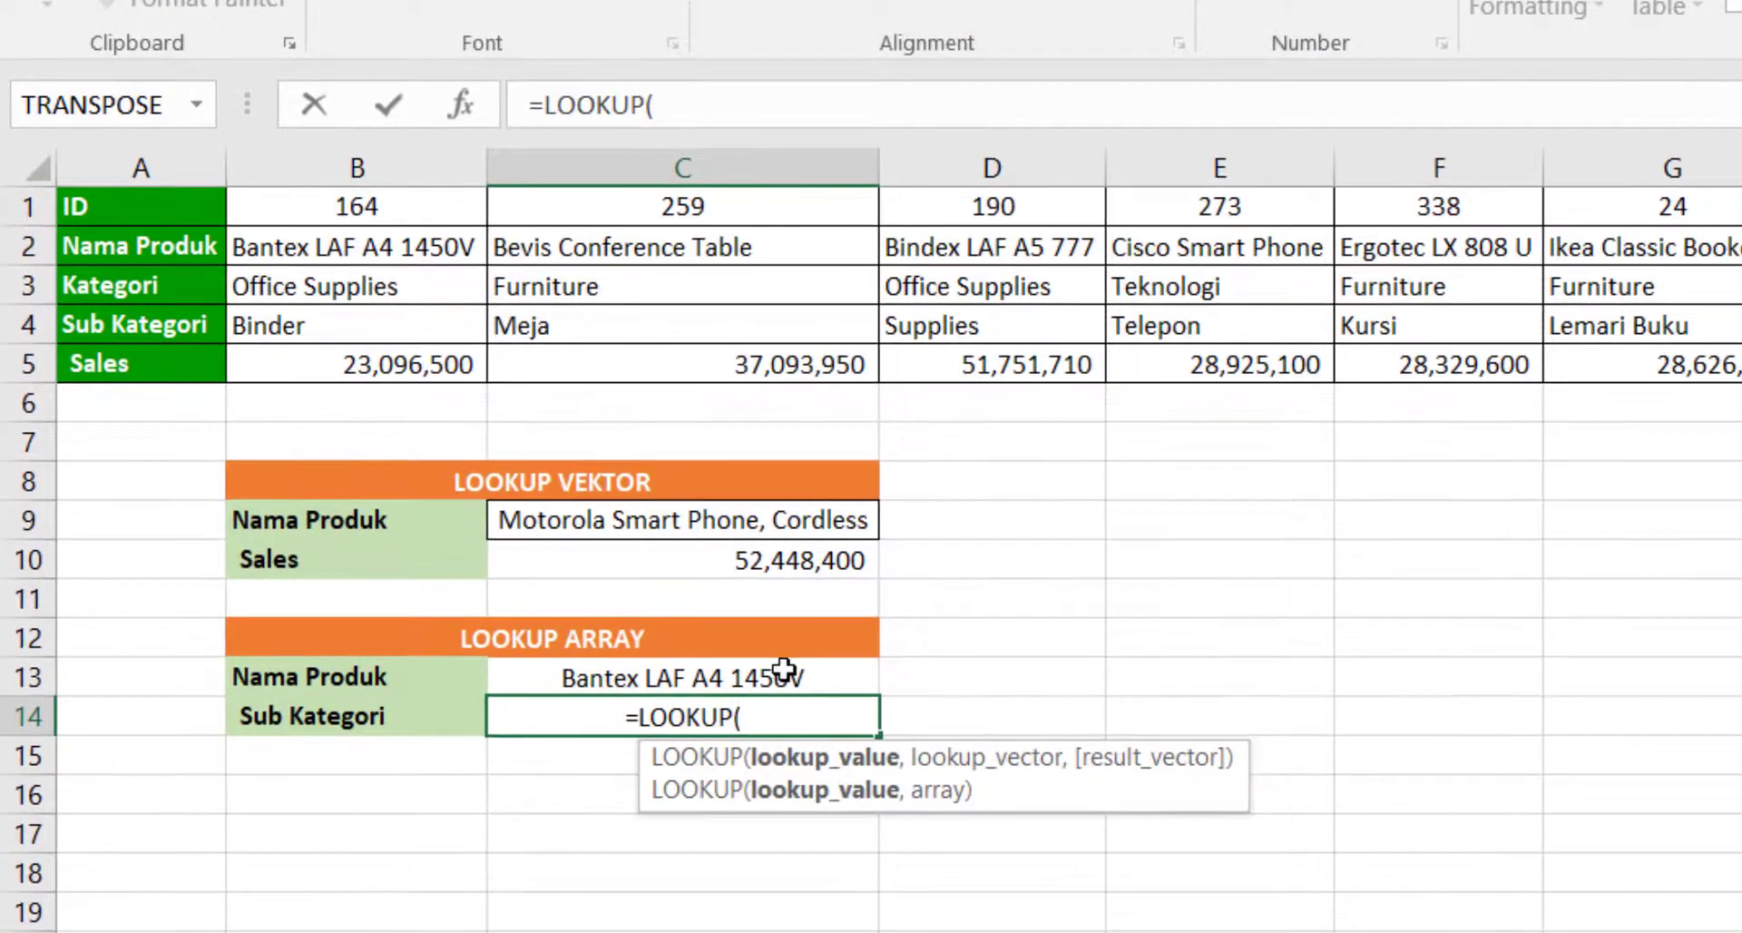
click(783, 670)
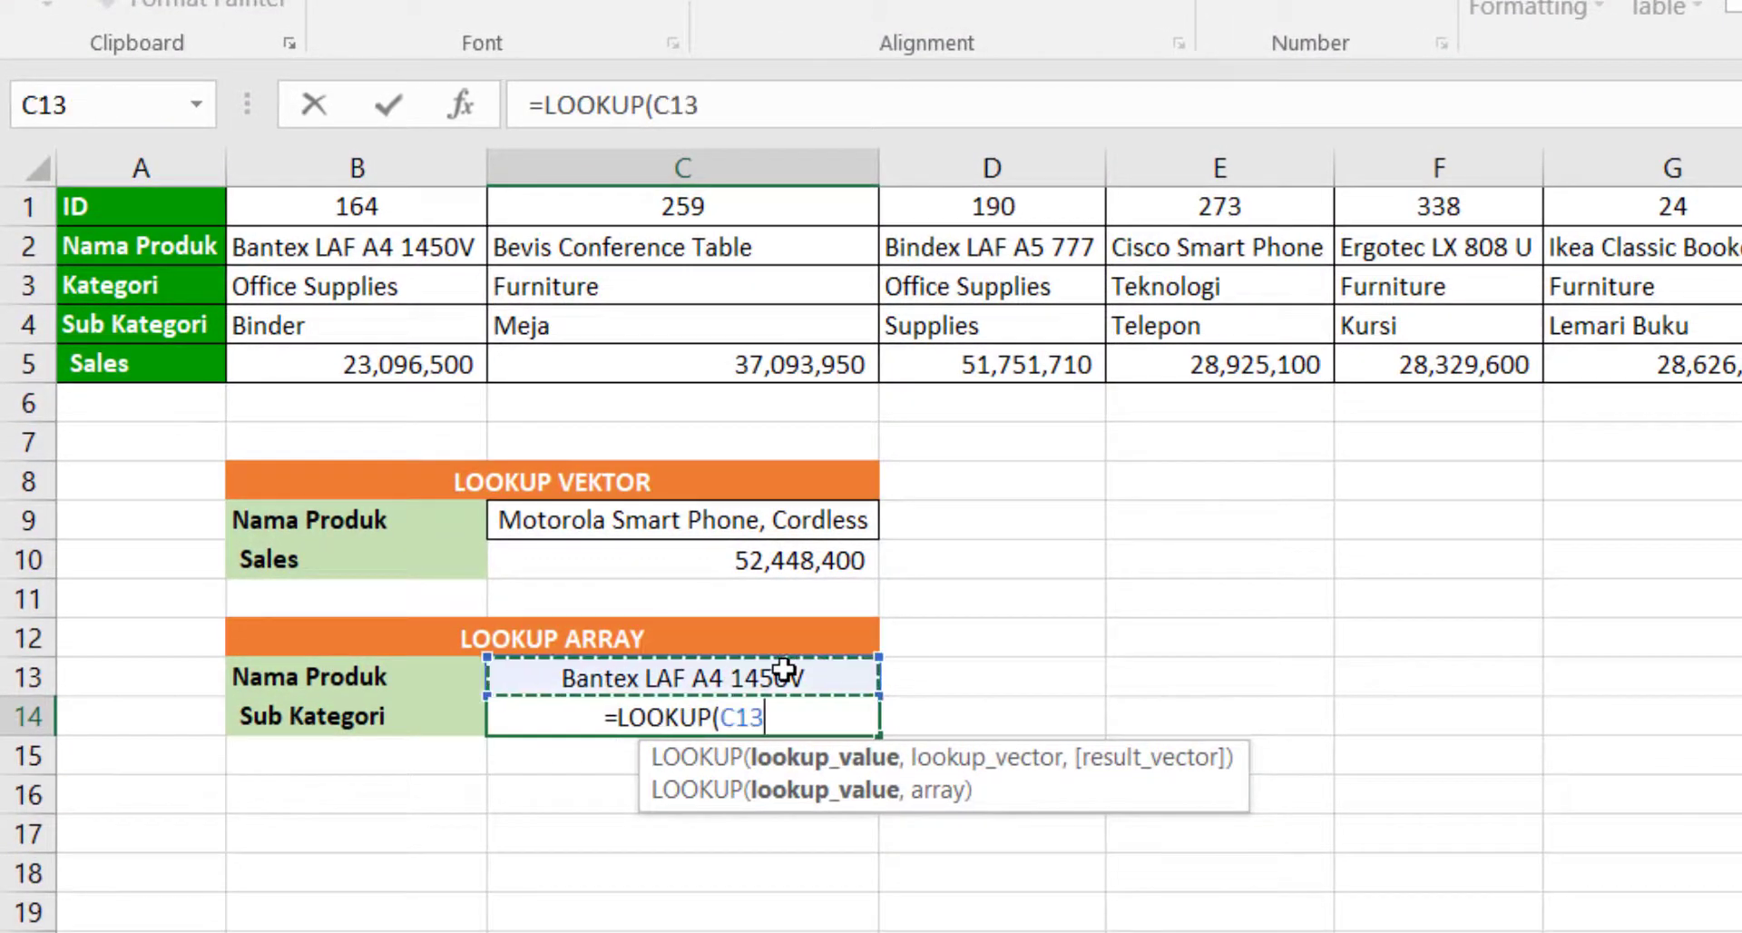
text(,)
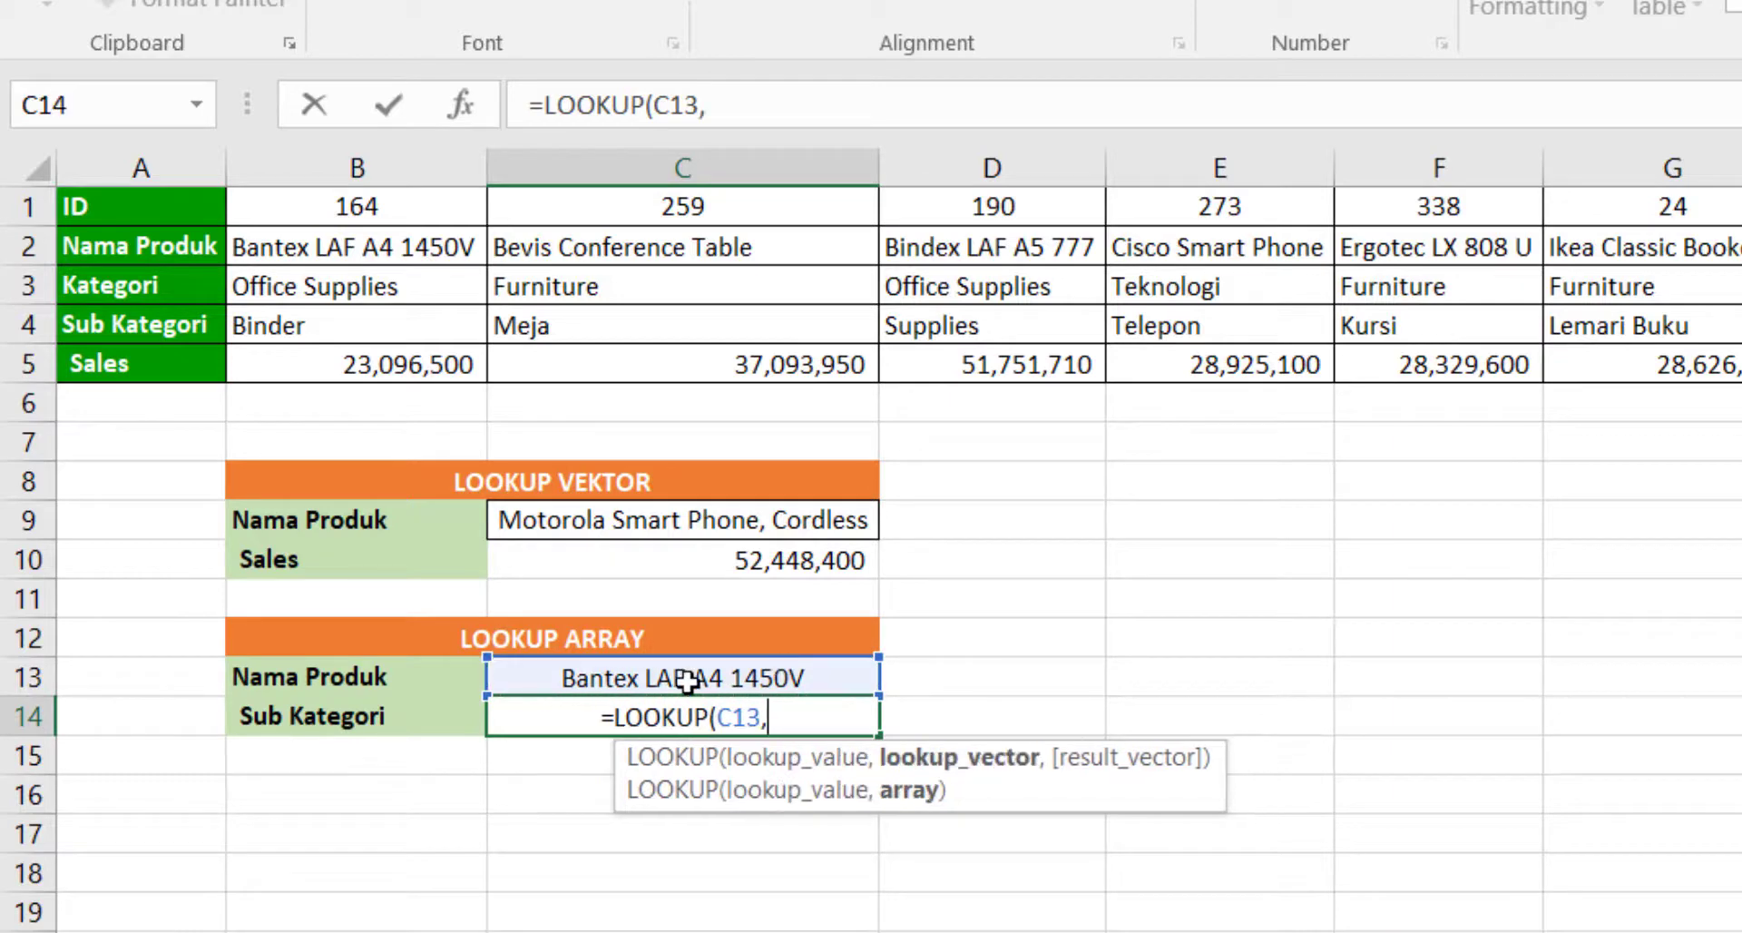
click(393, 243)
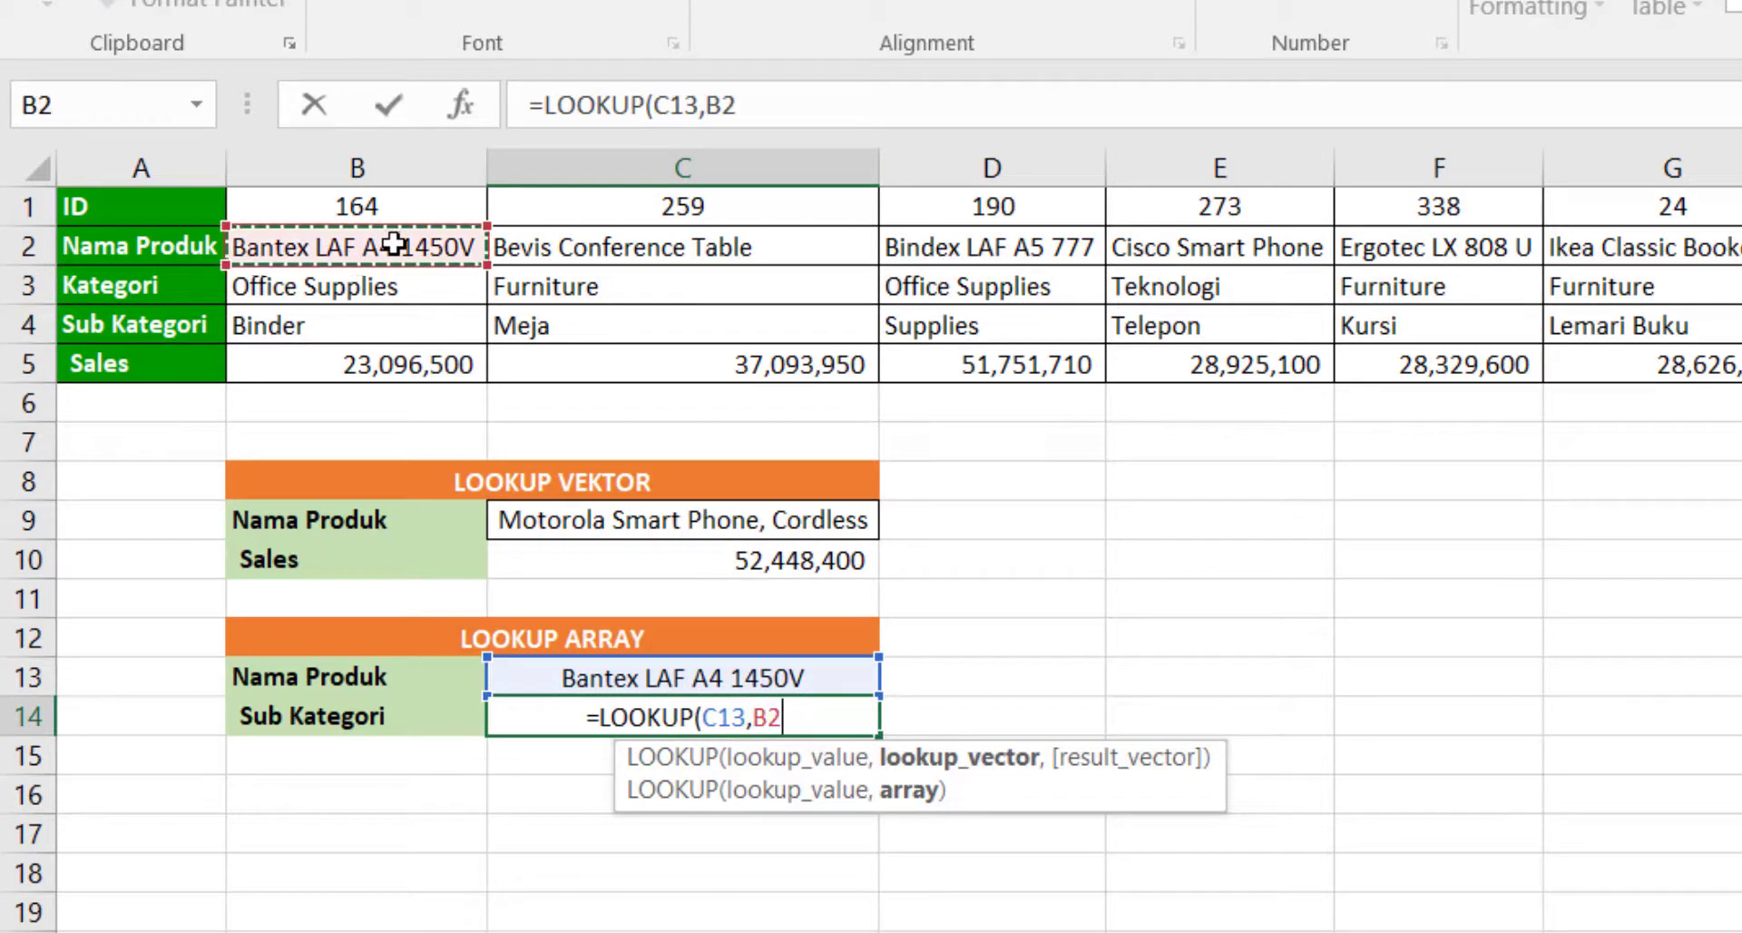
key(ctrl+shift+Down)
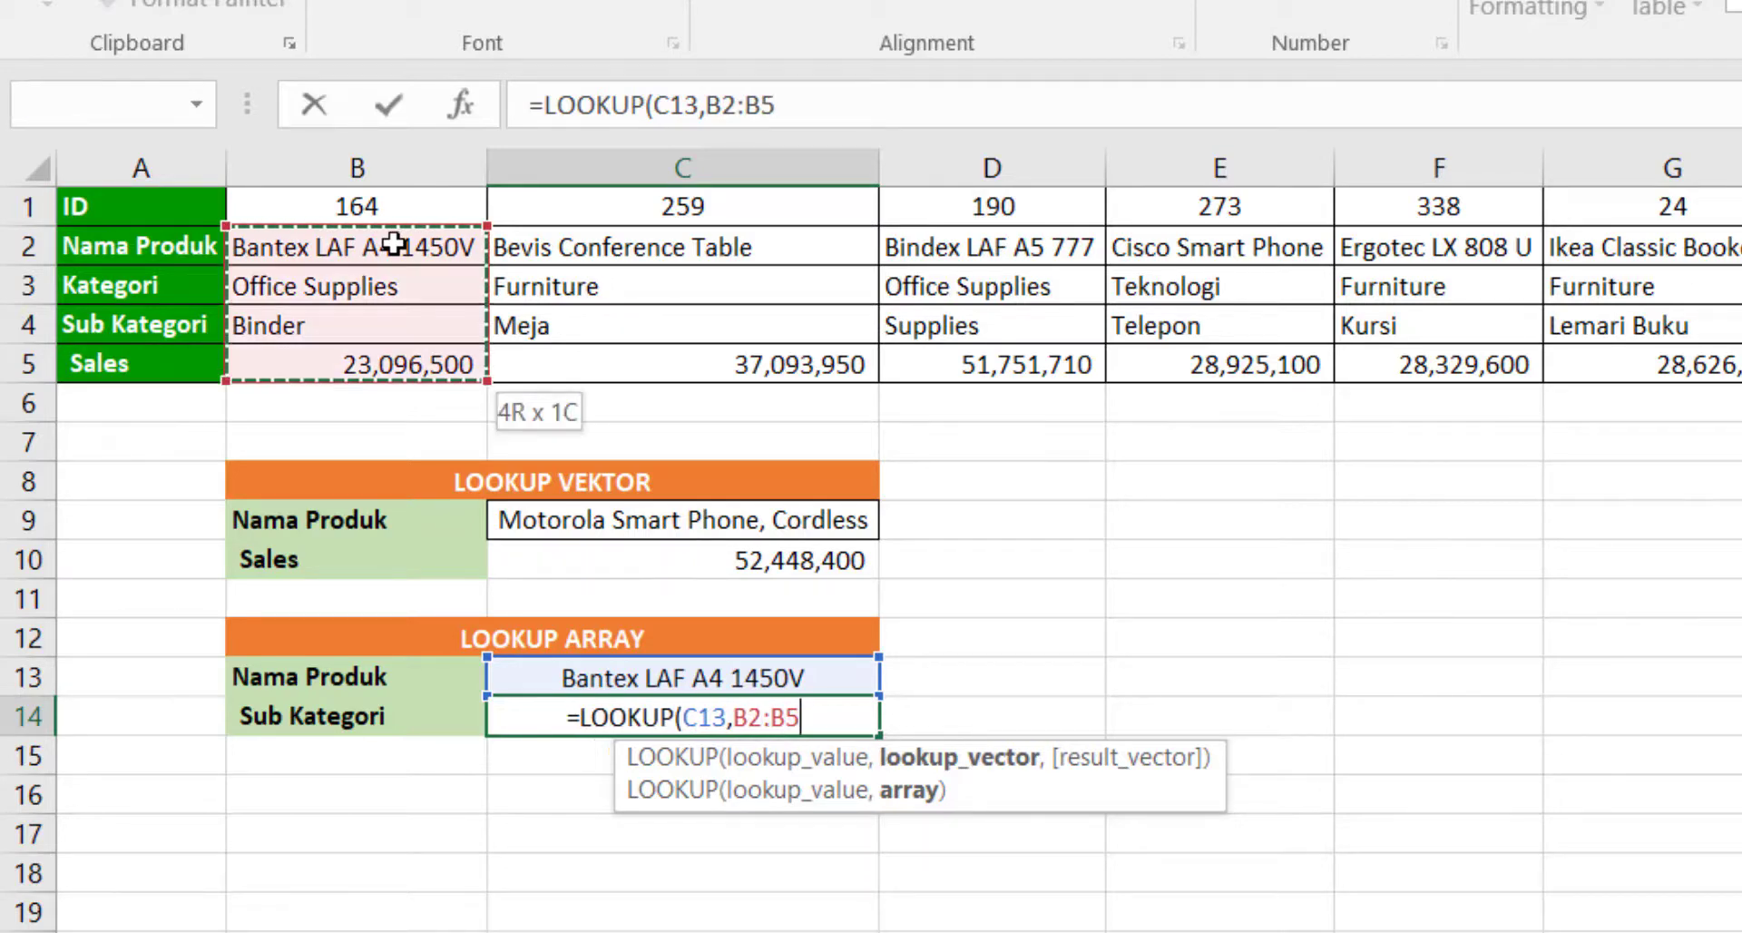
key(ctrl+shift+Right)
key(Return)
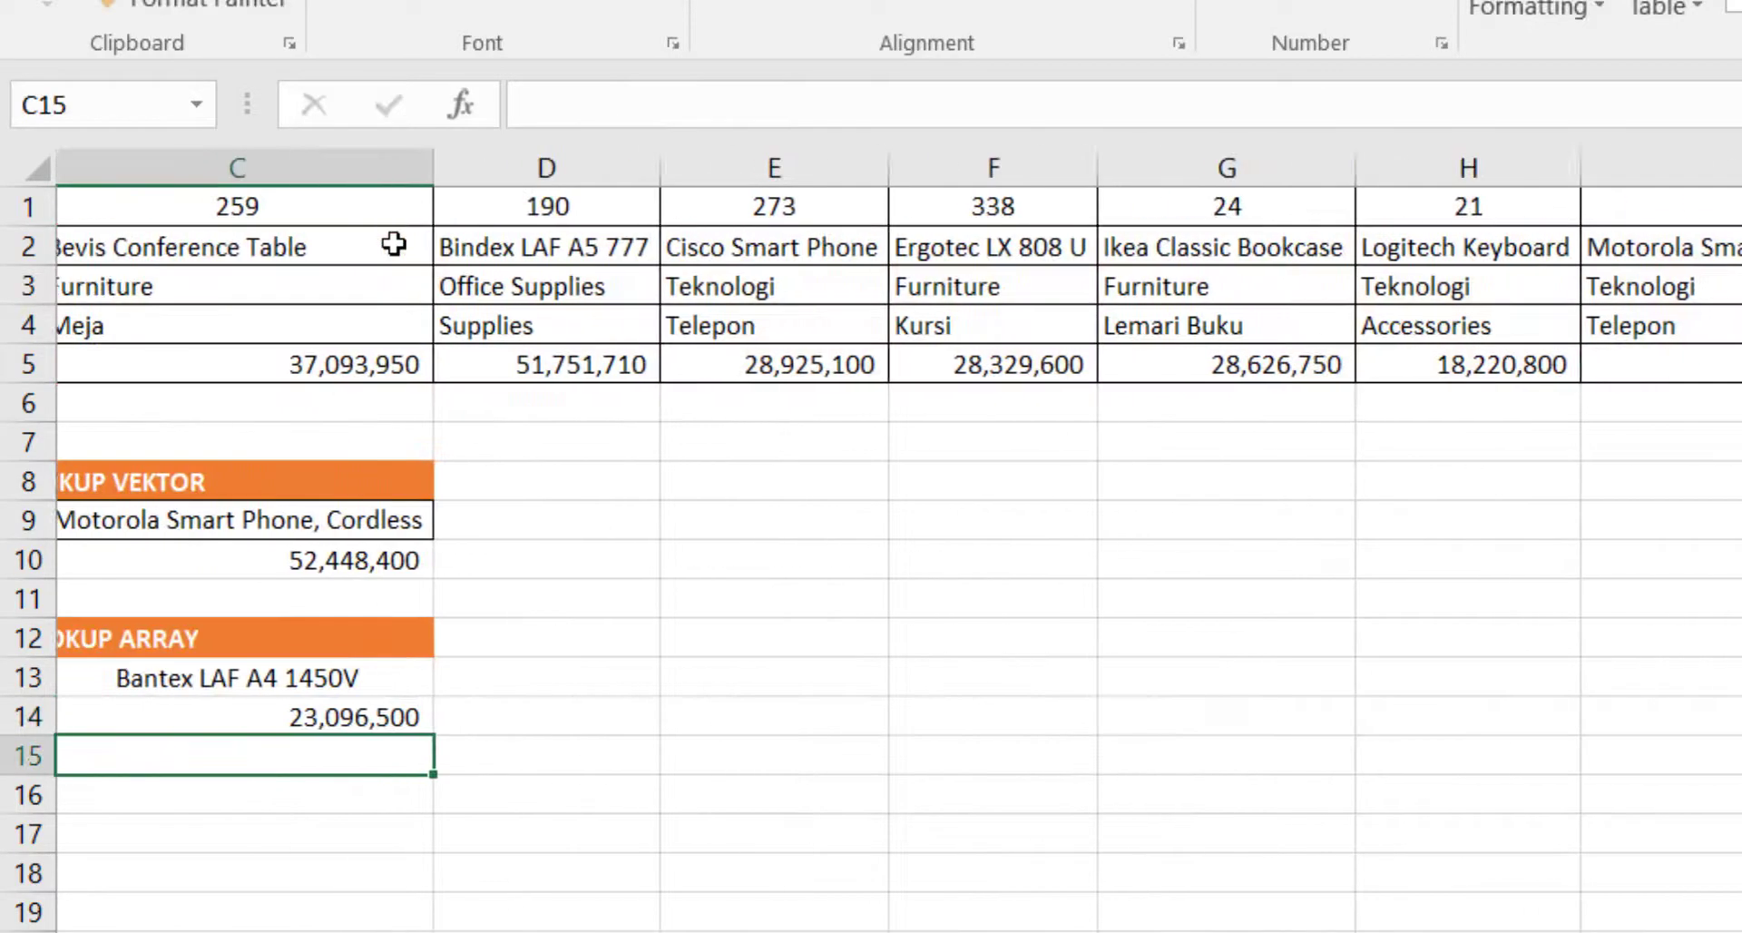
Step: Review the LOOKUP formula in C14 and the value it returns for the Sub Kategori label
key(Up)
key(Left)
key(Left)
key(Right)
key(Right)
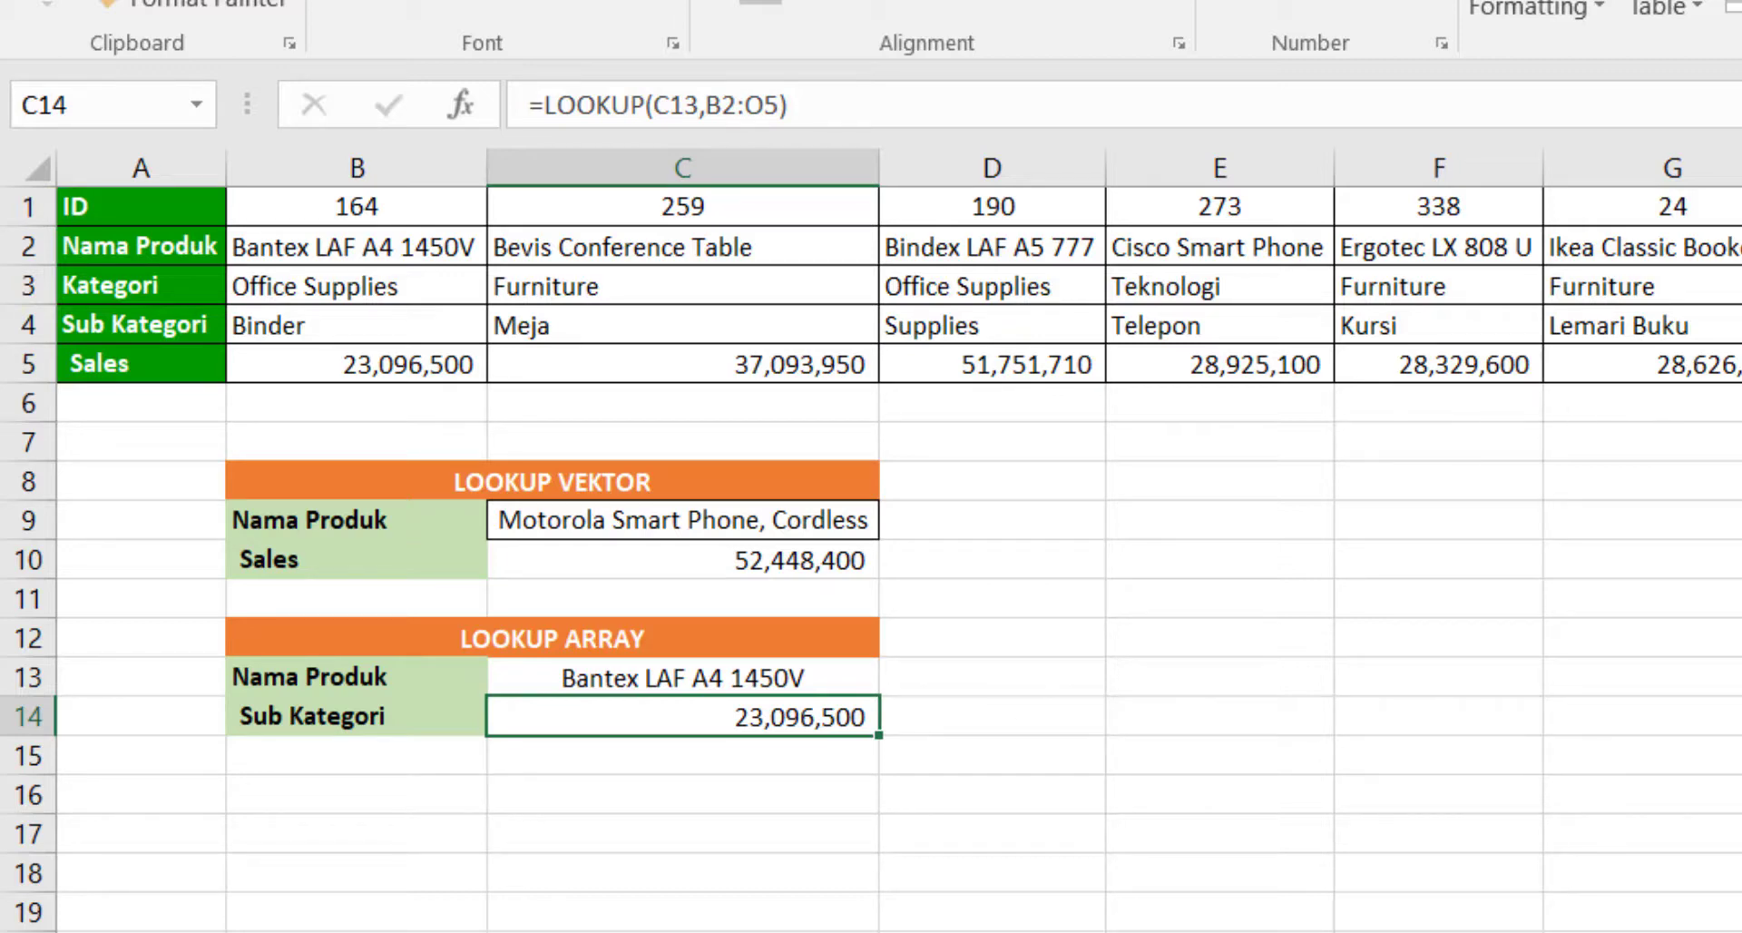
Step: Find the C13 product name in the transposed table and compare its Sales value with the C14 result
click(817, 678)
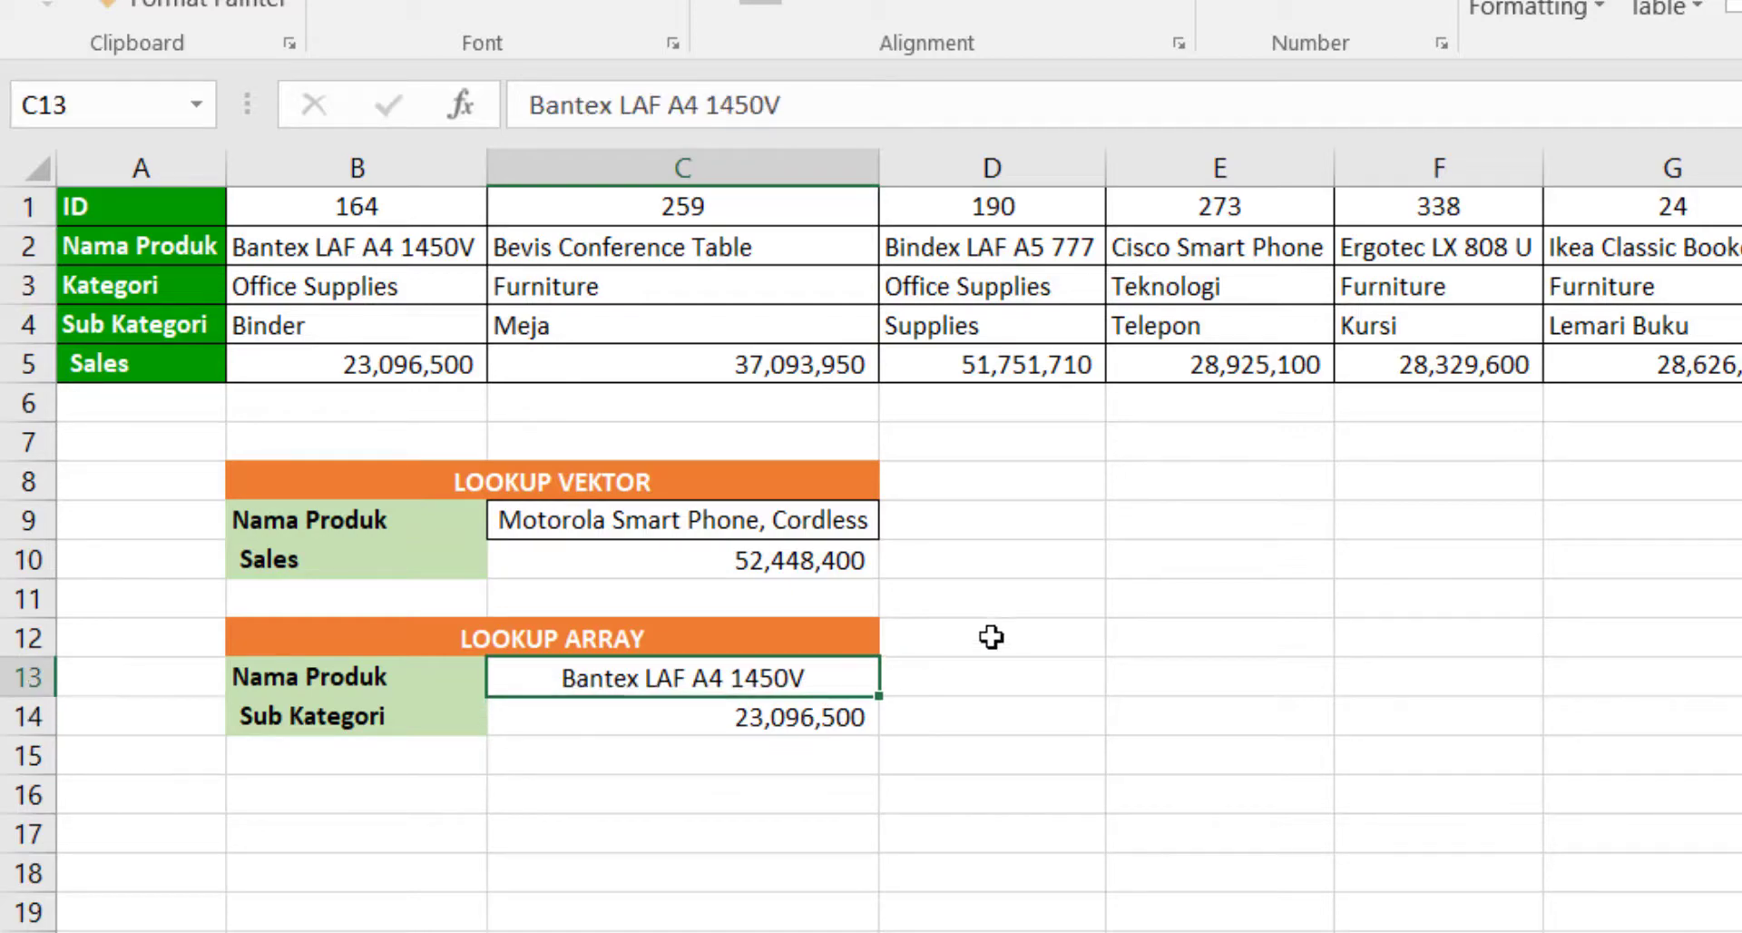
key(ctrl+c)
key(ctrl+f)
key(ctrl+v)
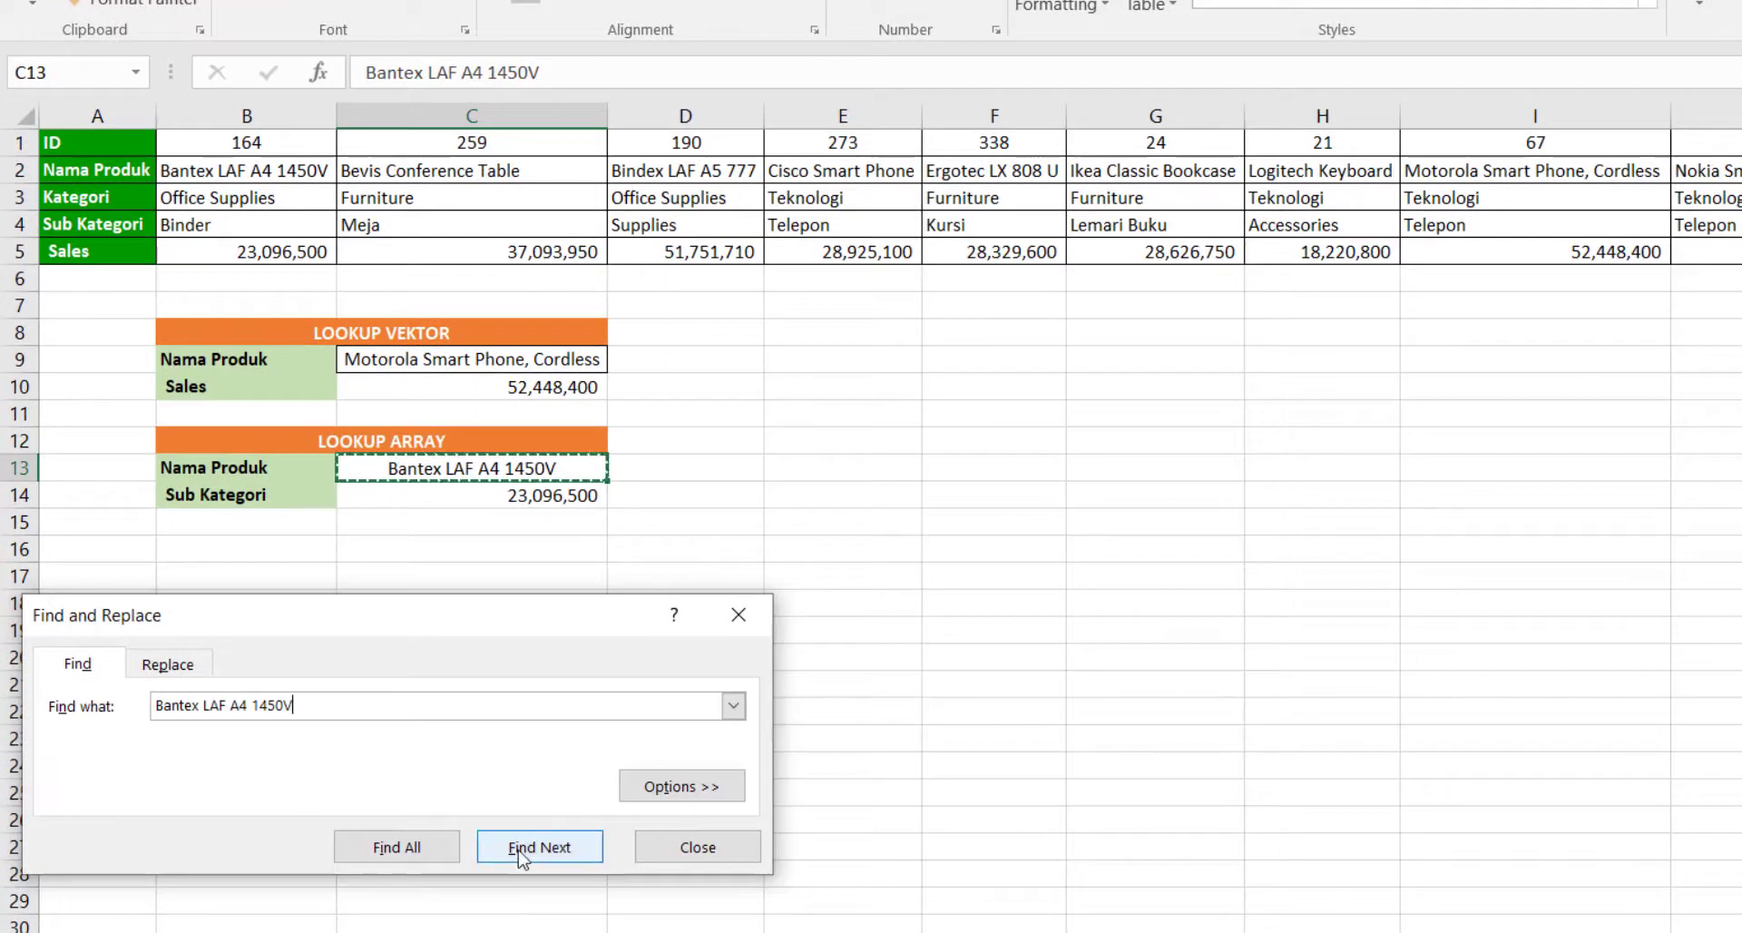
click(524, 857)
key(Escape)
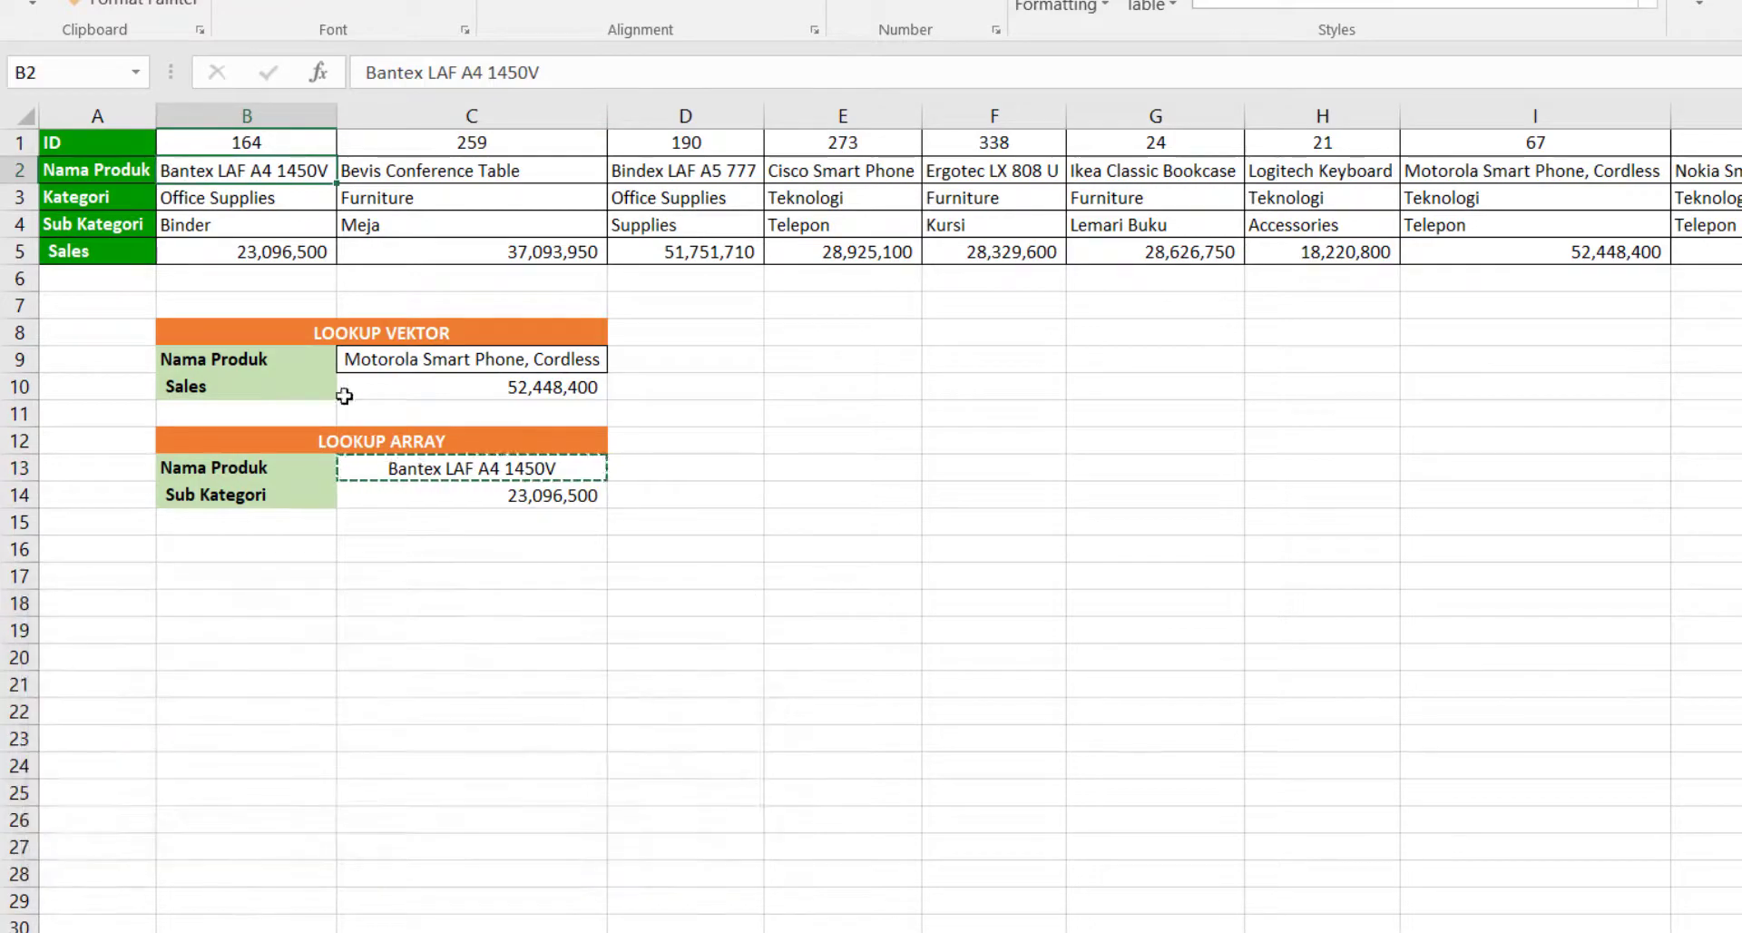
click(277, 254)
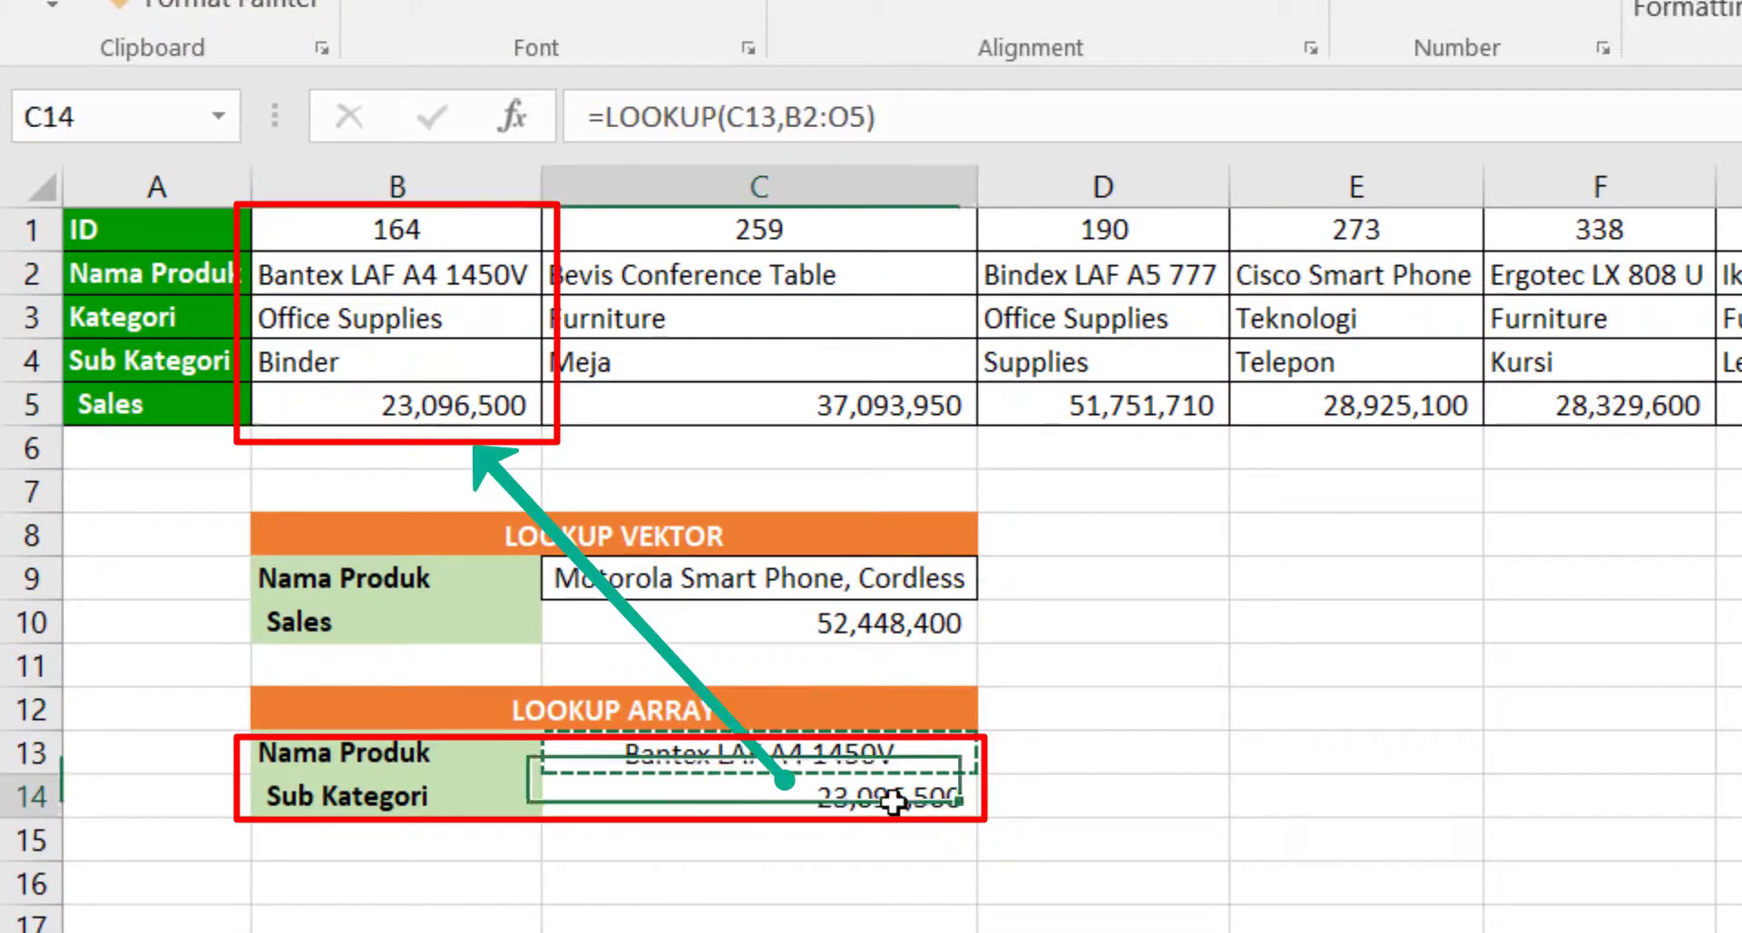
double_click(894, 803)
key(ctrl+Return)
click(405, 808)
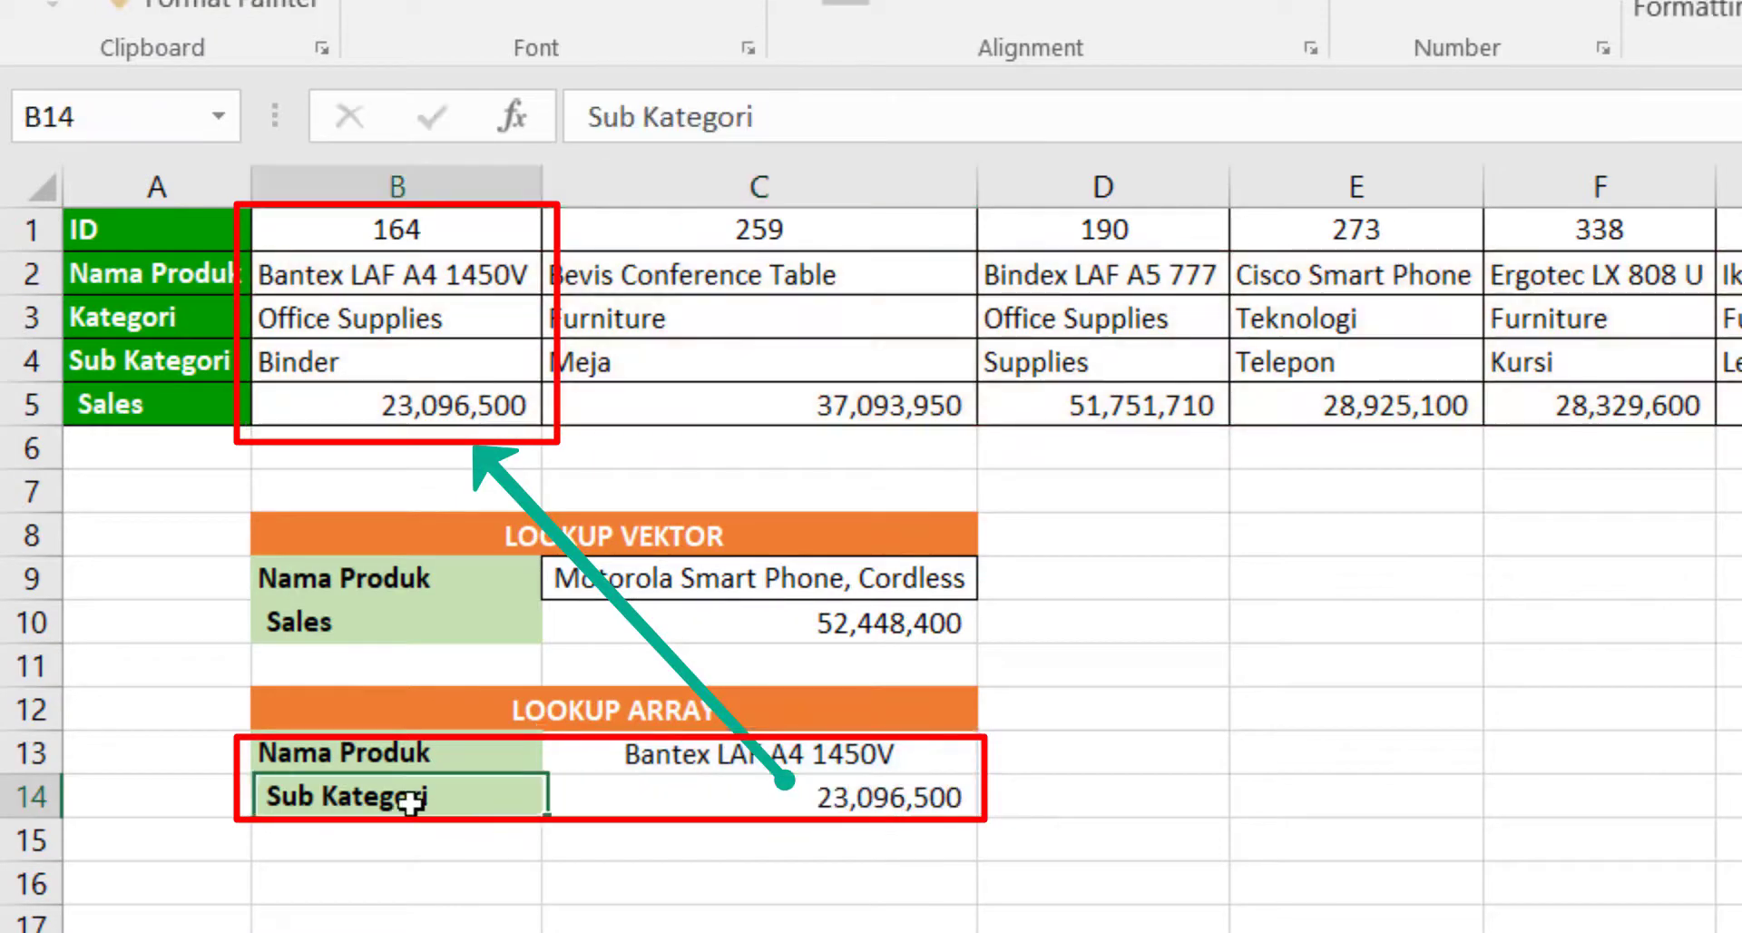
Step: Copy the Sales label from B10 over the Sub Kategori label in B14, and undo the replacement
click(420, 622)
key(ctrl+c)
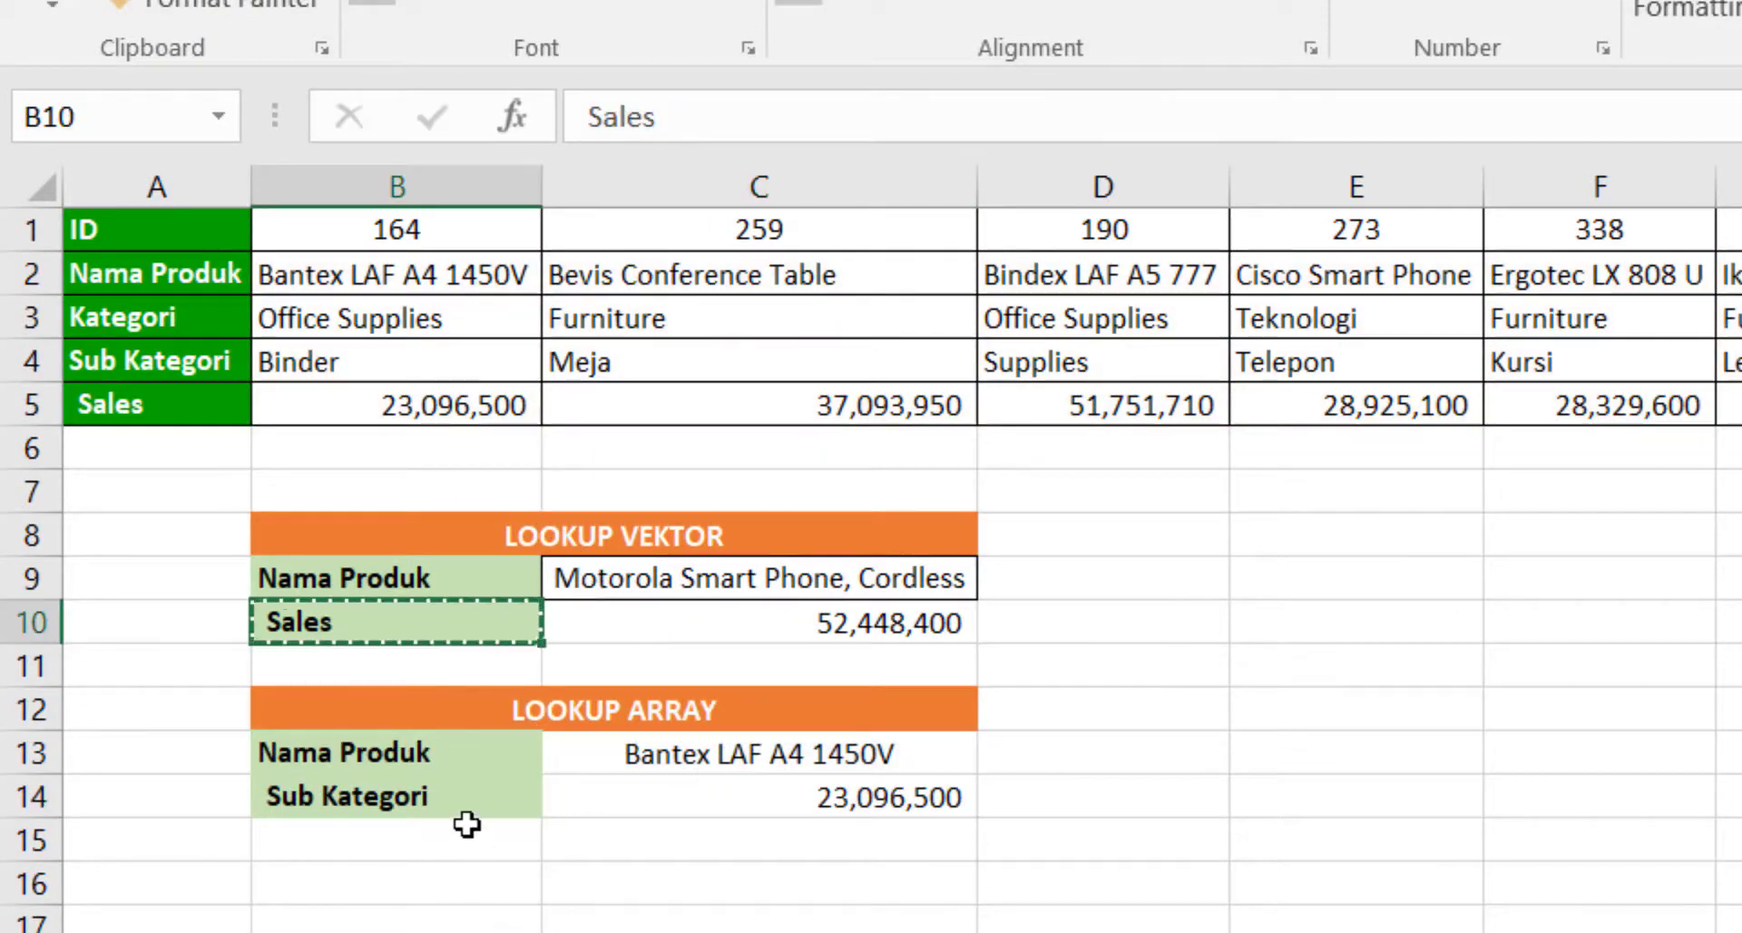
click(482, 803)
key(ctrl+v)
click(1328, 882)
key(Escape)
click(910, 798)
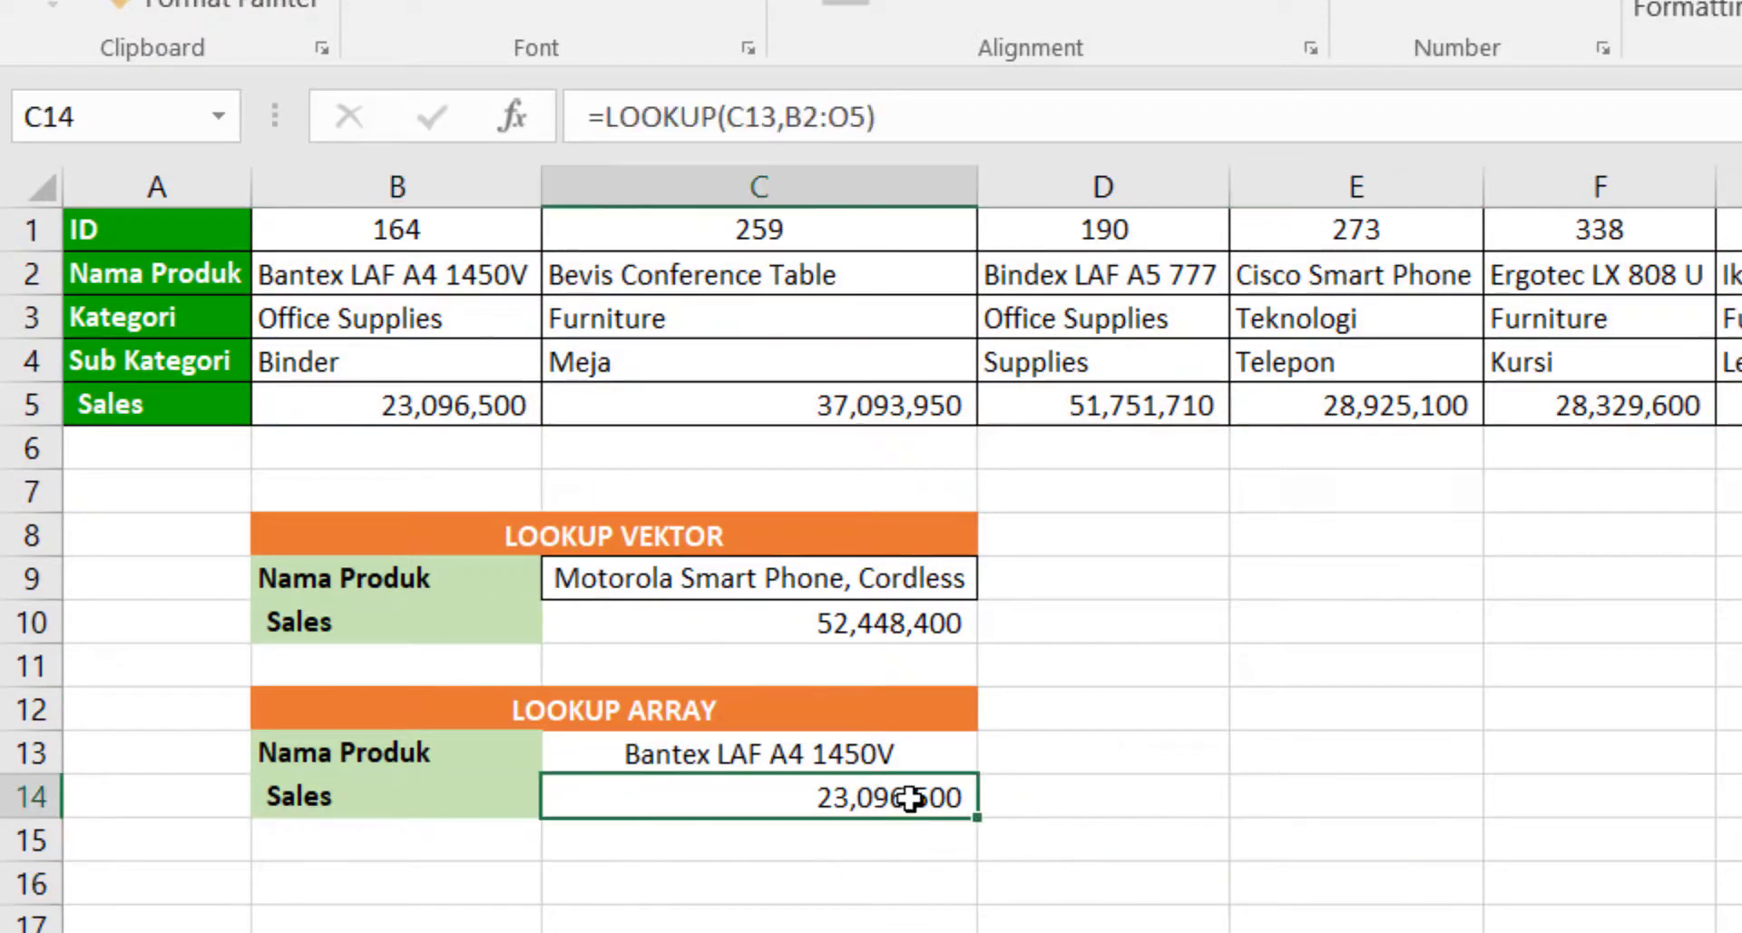
key(ctrl+z)
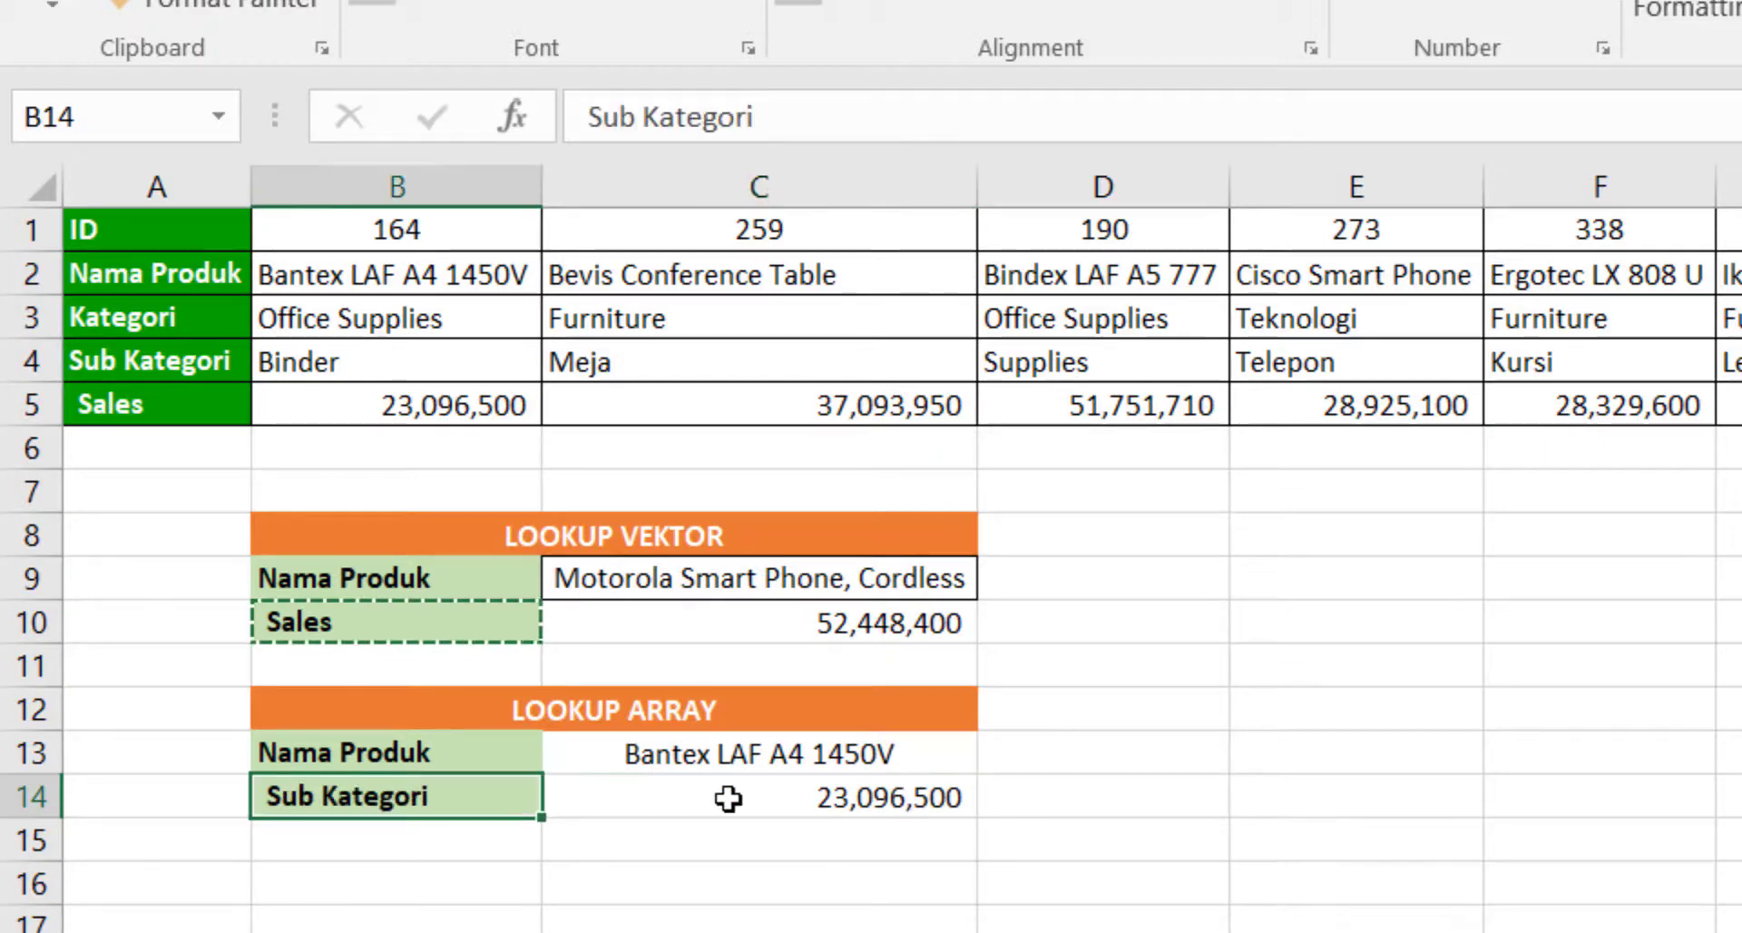
key(Escape)
Step: Shrink the array in the C14 LOOKUP formula to B2:O4 so that it ends at the Sub Kategori row
click(927, 801)
double_click(927, 801)
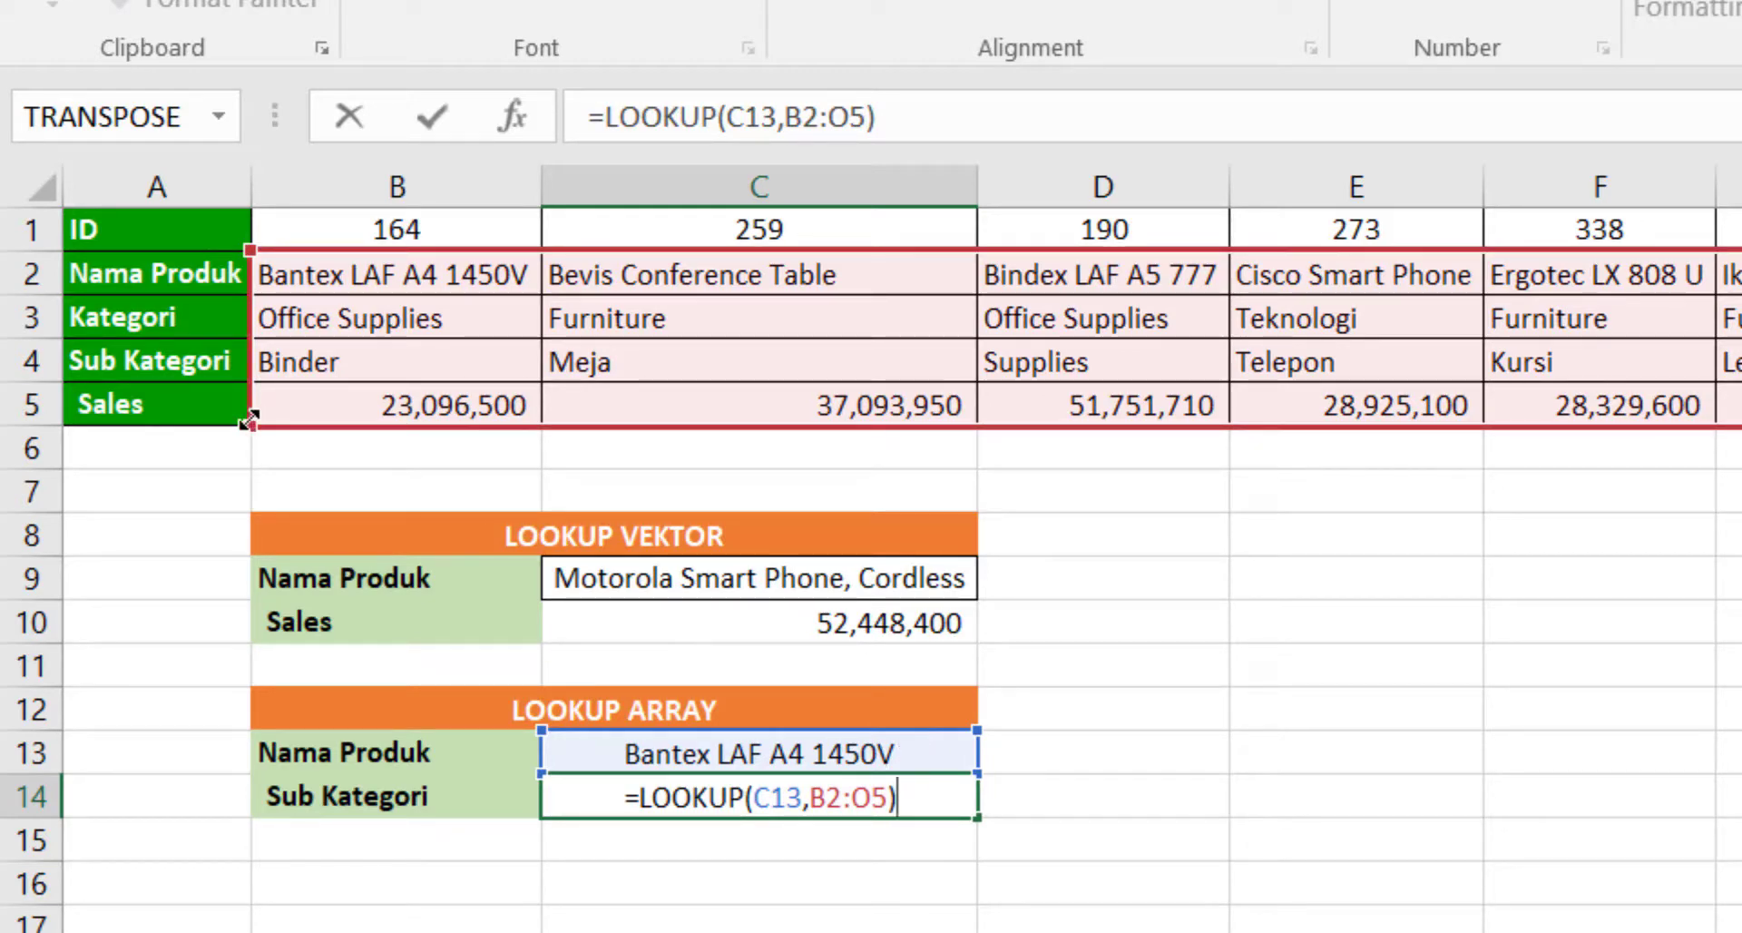
drag(246, 419, 246, 379)
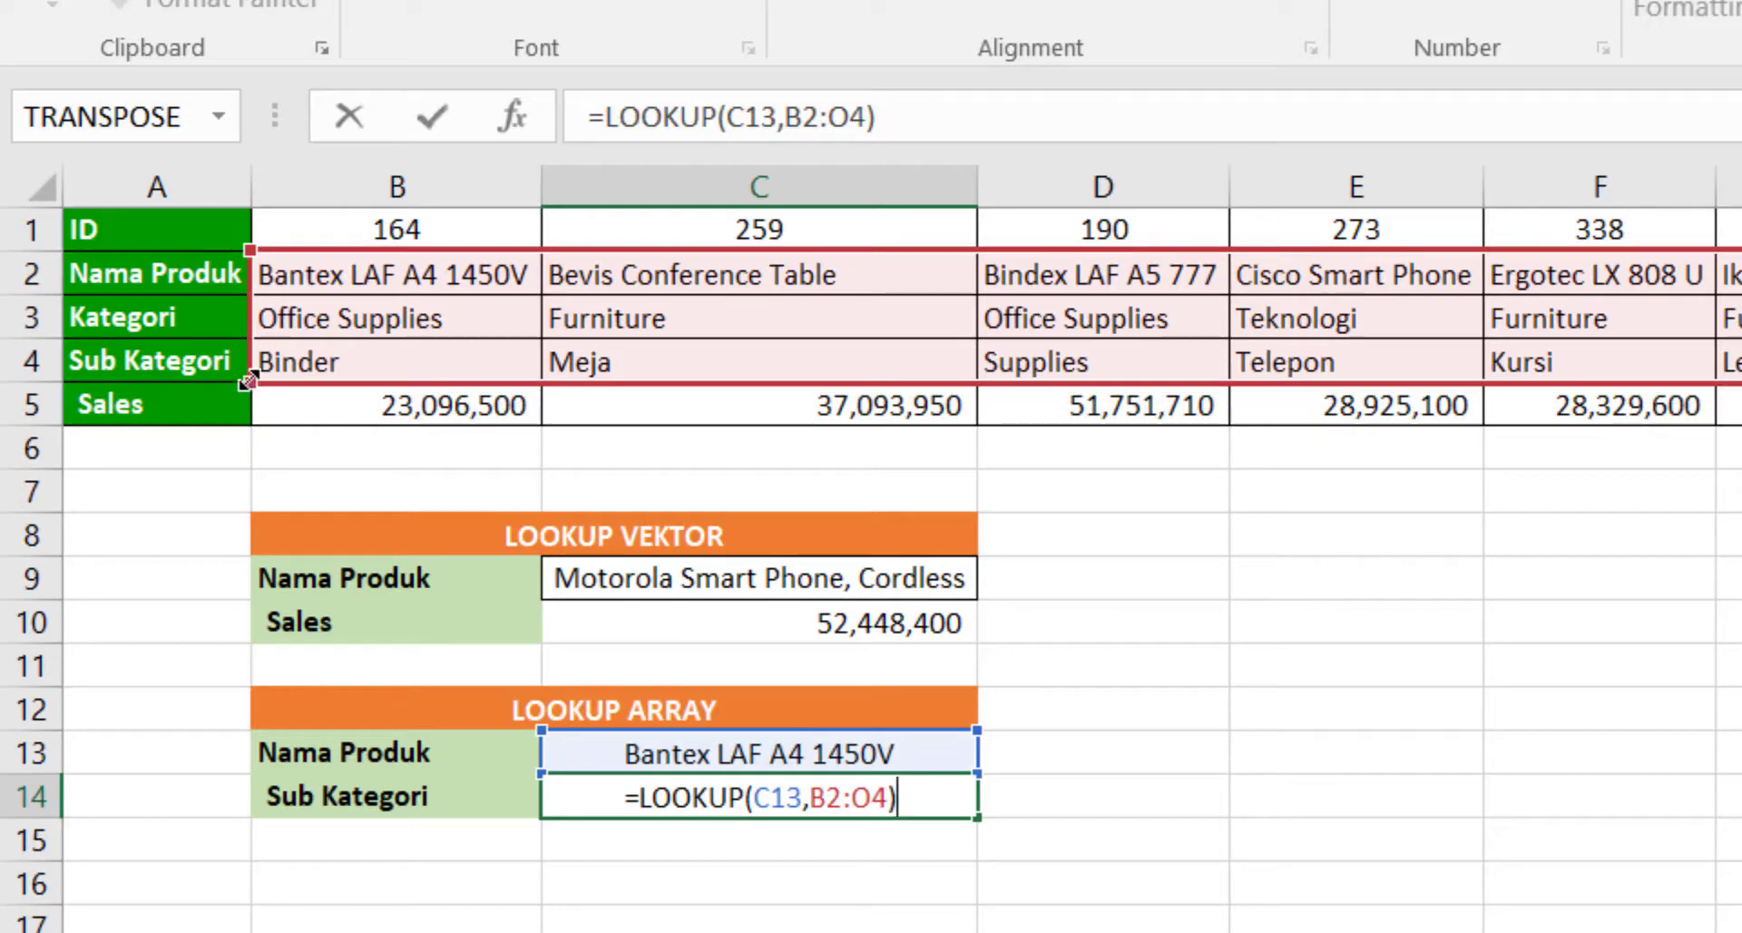
key(Return)
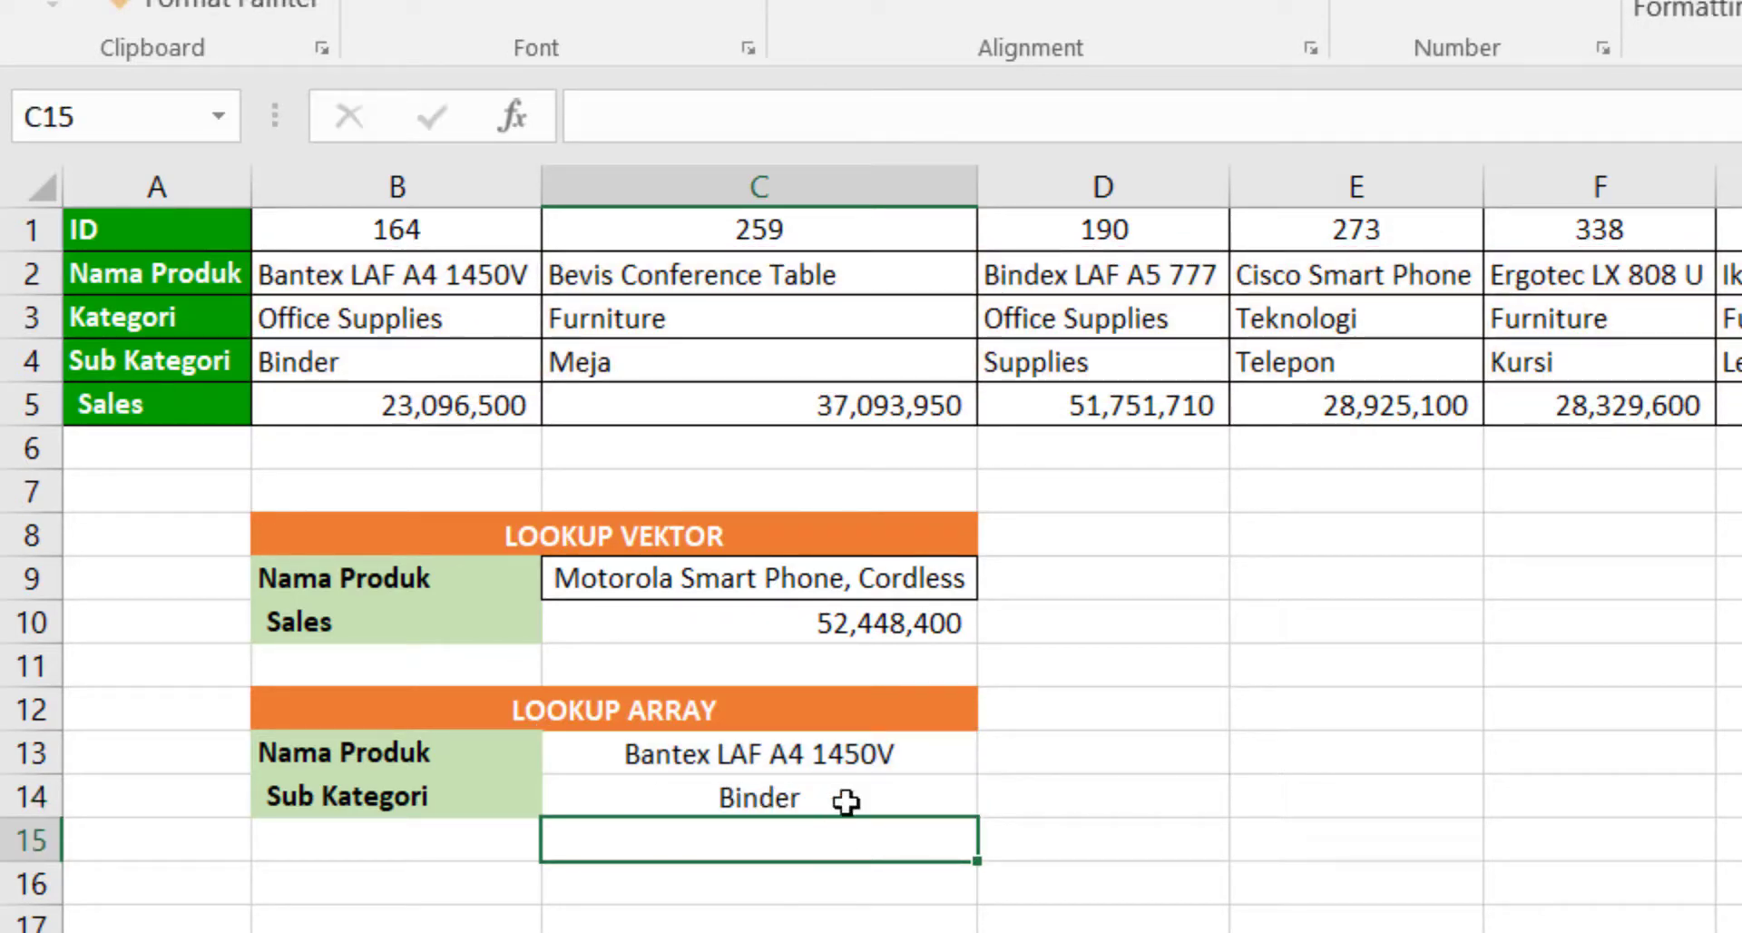
click(860, 763)
click(860, 813)
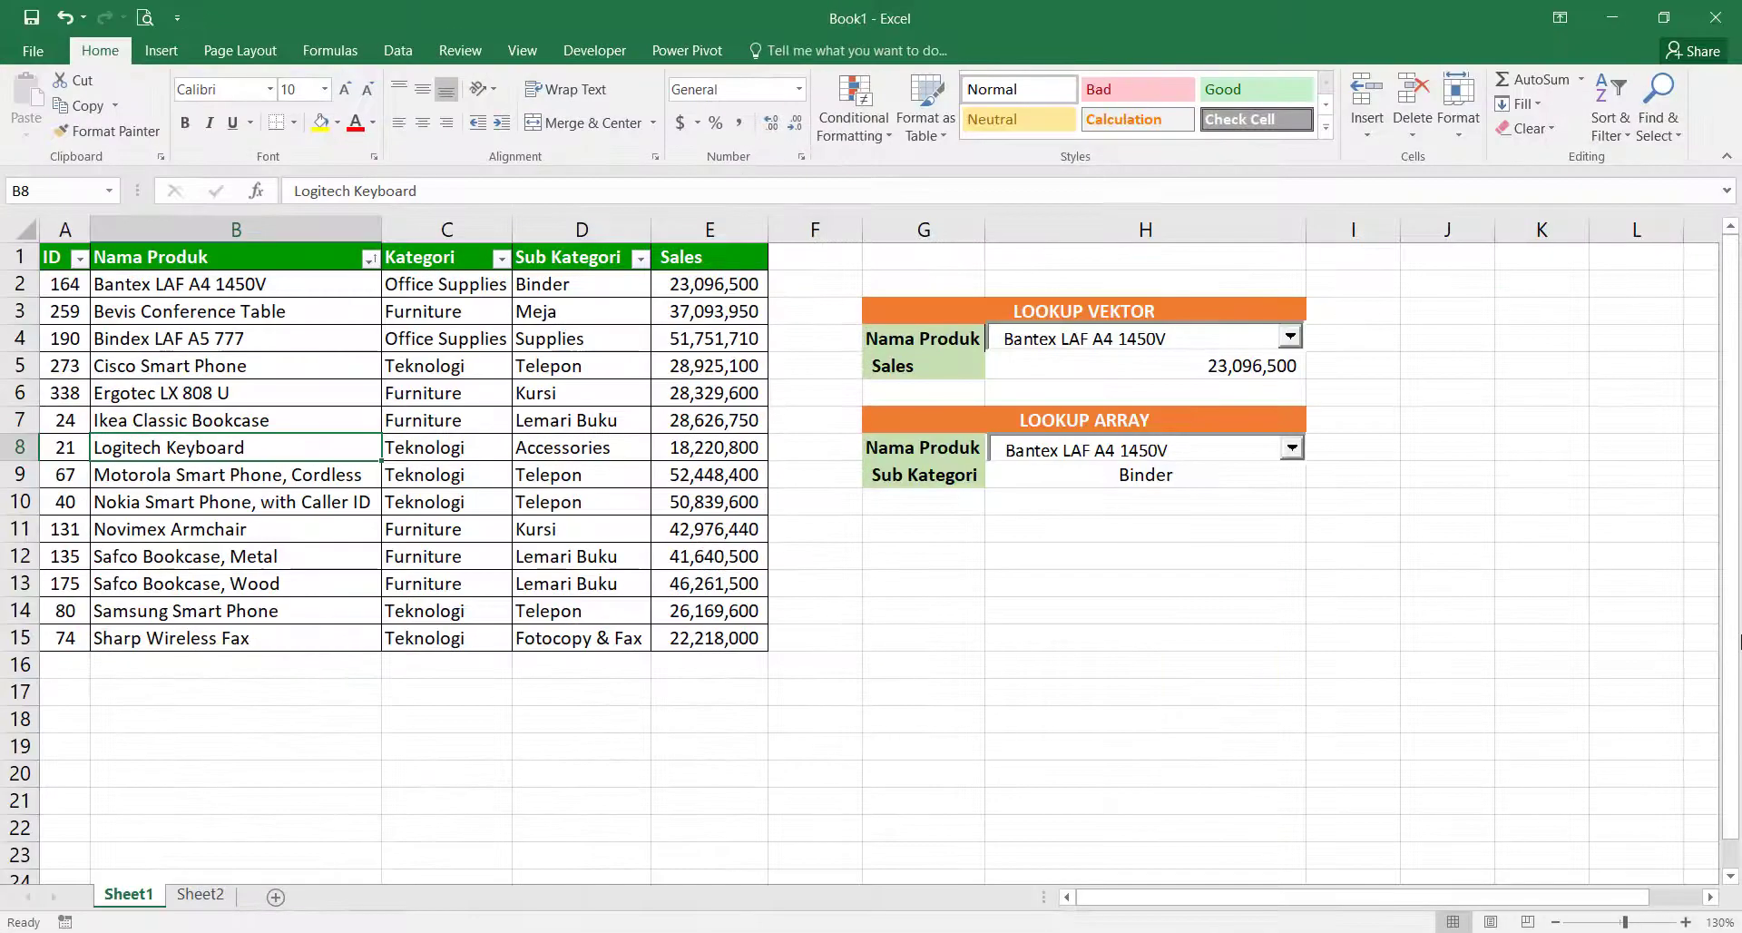
Step: On Sheet1, insert a column before Nama Produk, give it the header Bulan and autofit its width
click(282, 230)
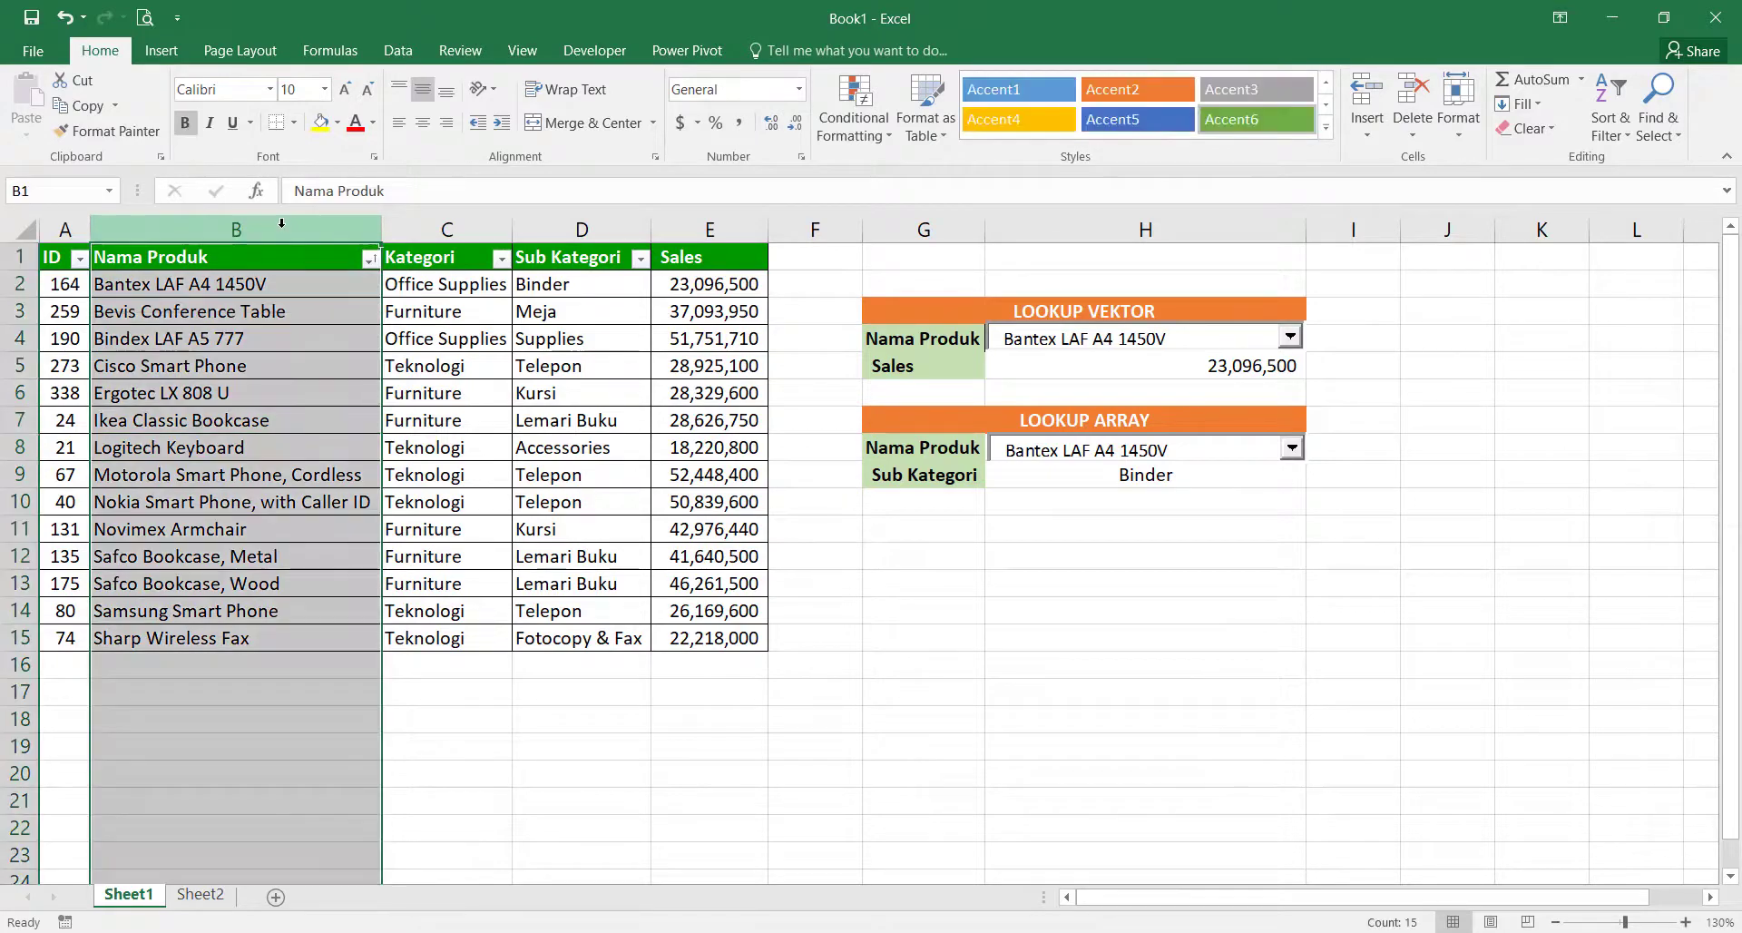
key(ctrl+shift+plus)
text(B)
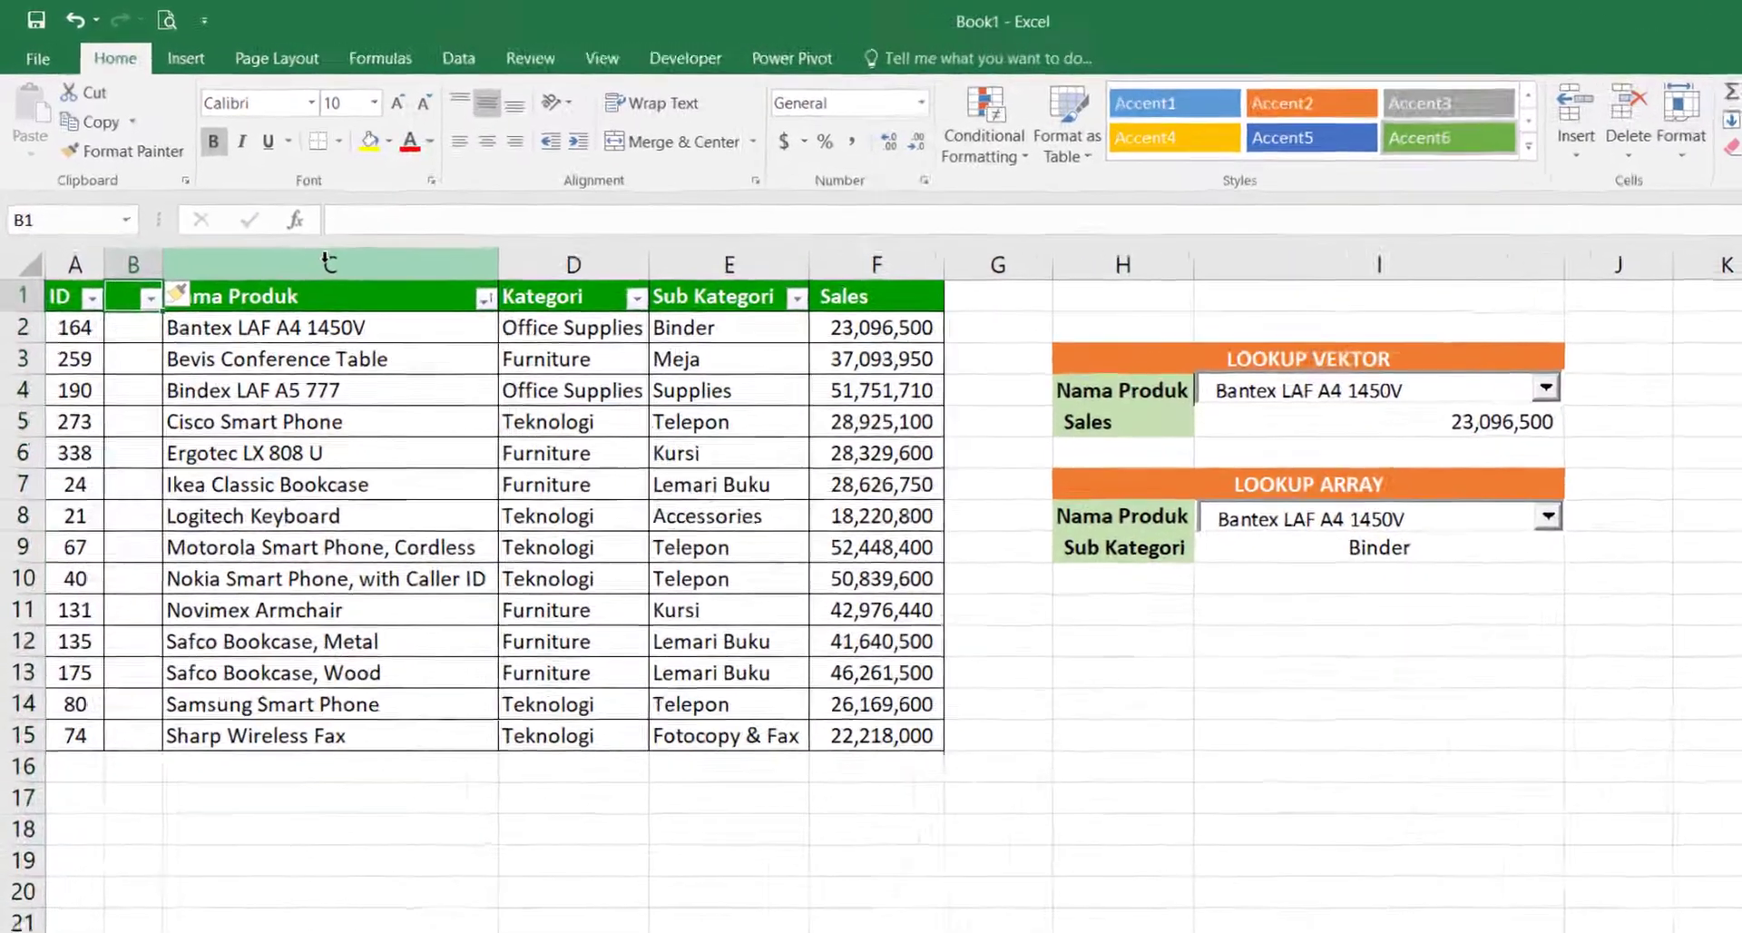
text(ulan)
key(Return)
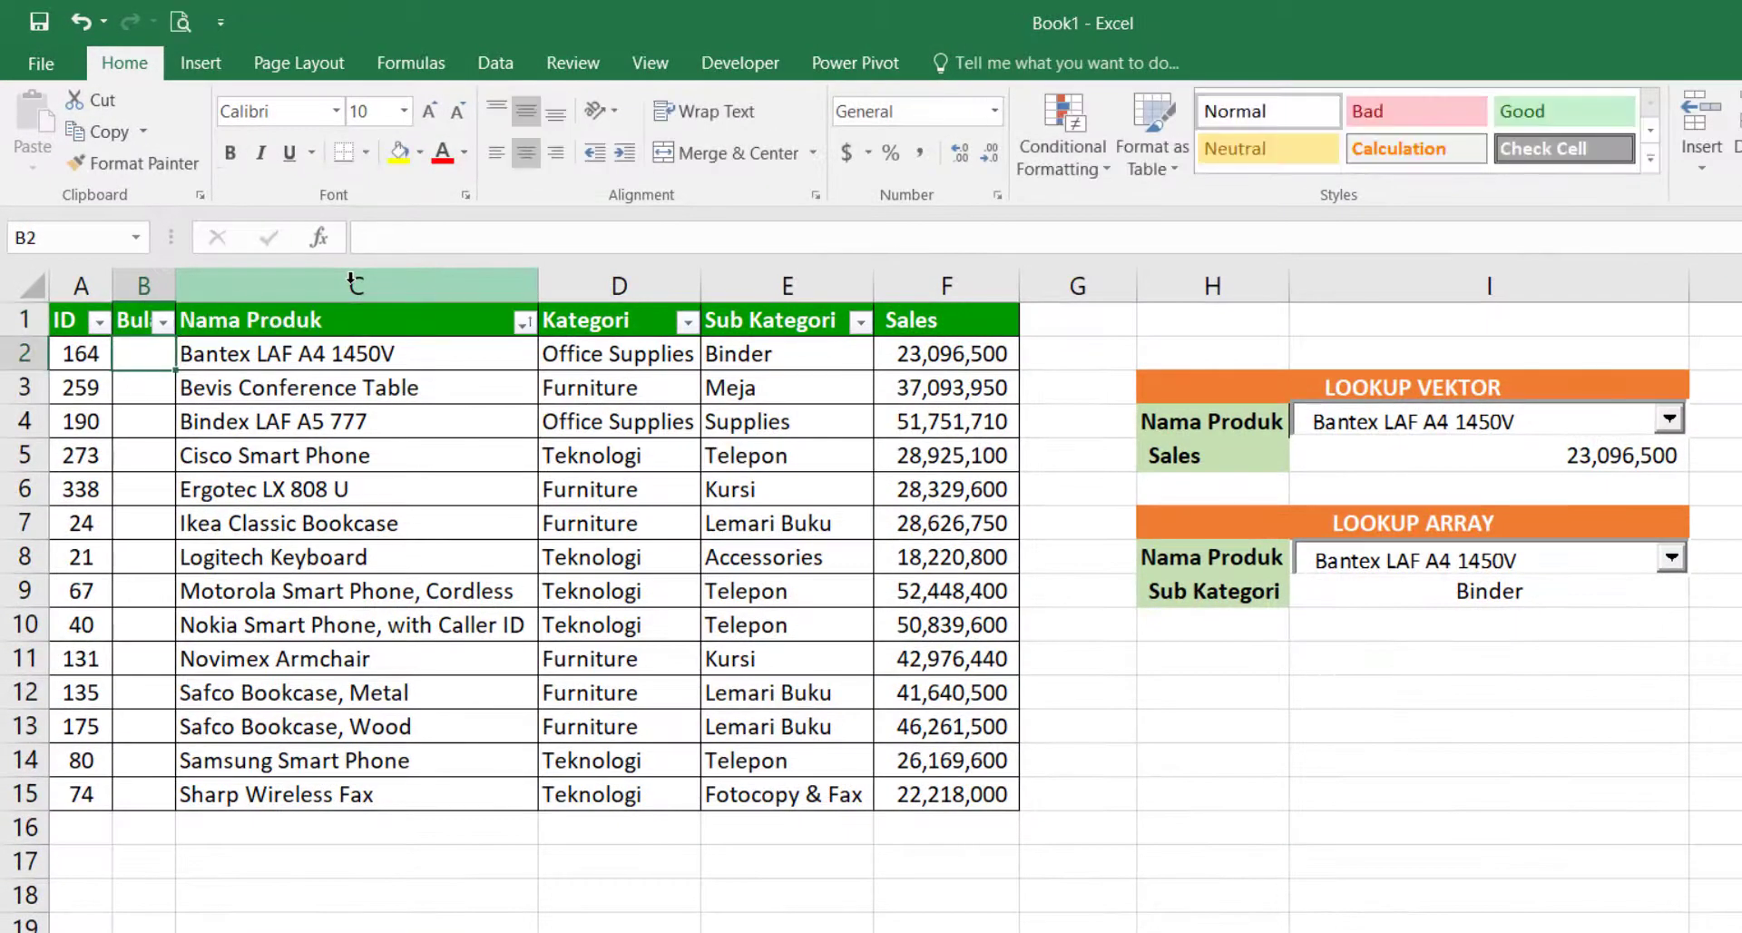
drag(180, 281, 181, 281)
double_click(180, 280)
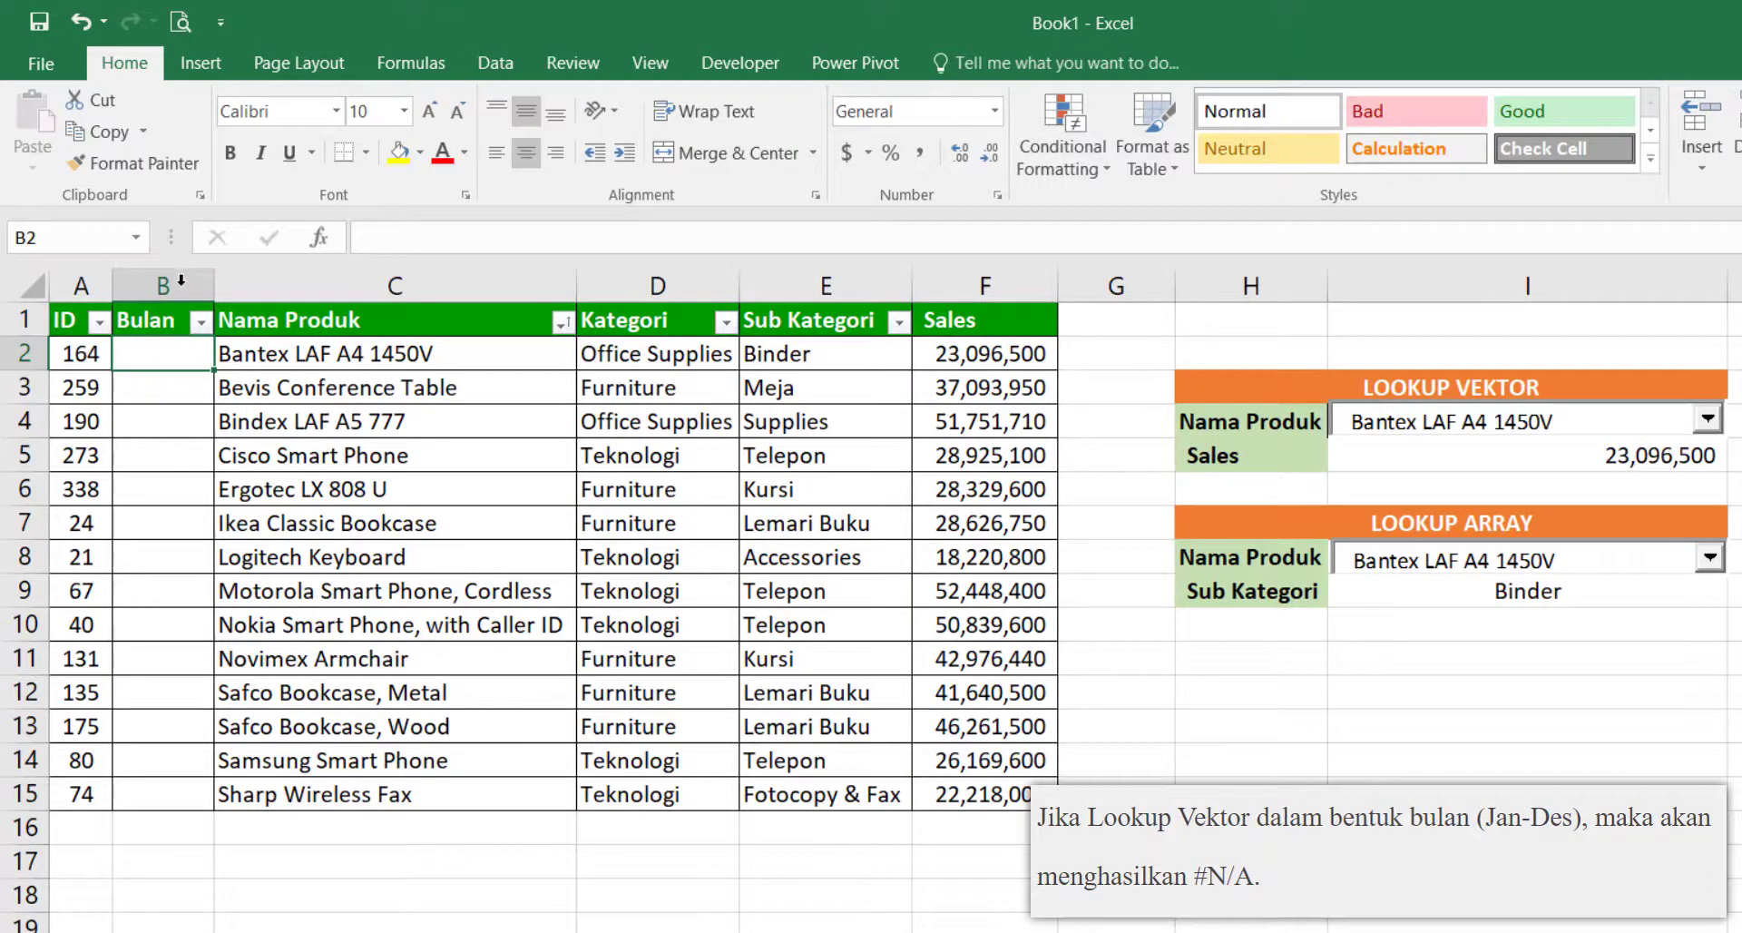
Step: Enter Jan in B2 and fill the month series down to B15
text(Jan)
key(Return)
click(177, 363)
drag(212, 369, 213, 810)
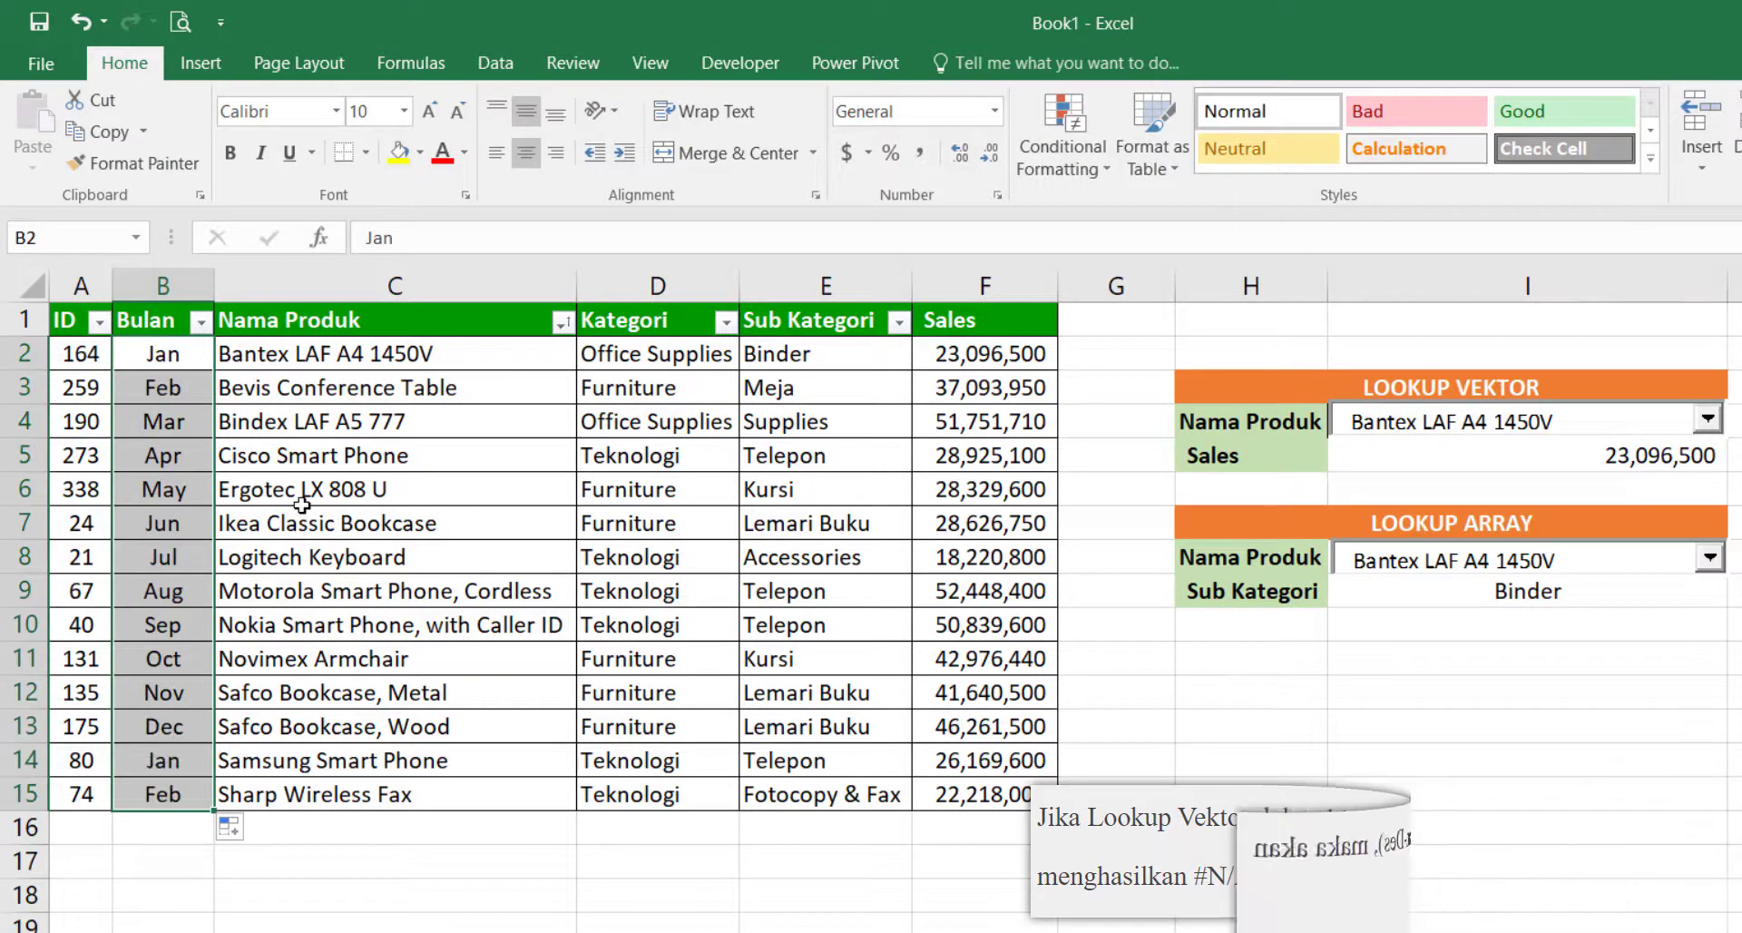
Step: Copy the LOOKUP VEKTOR block to H13 and change the copy's Nama Produk label to Nama Bulan
click(1259, 672)
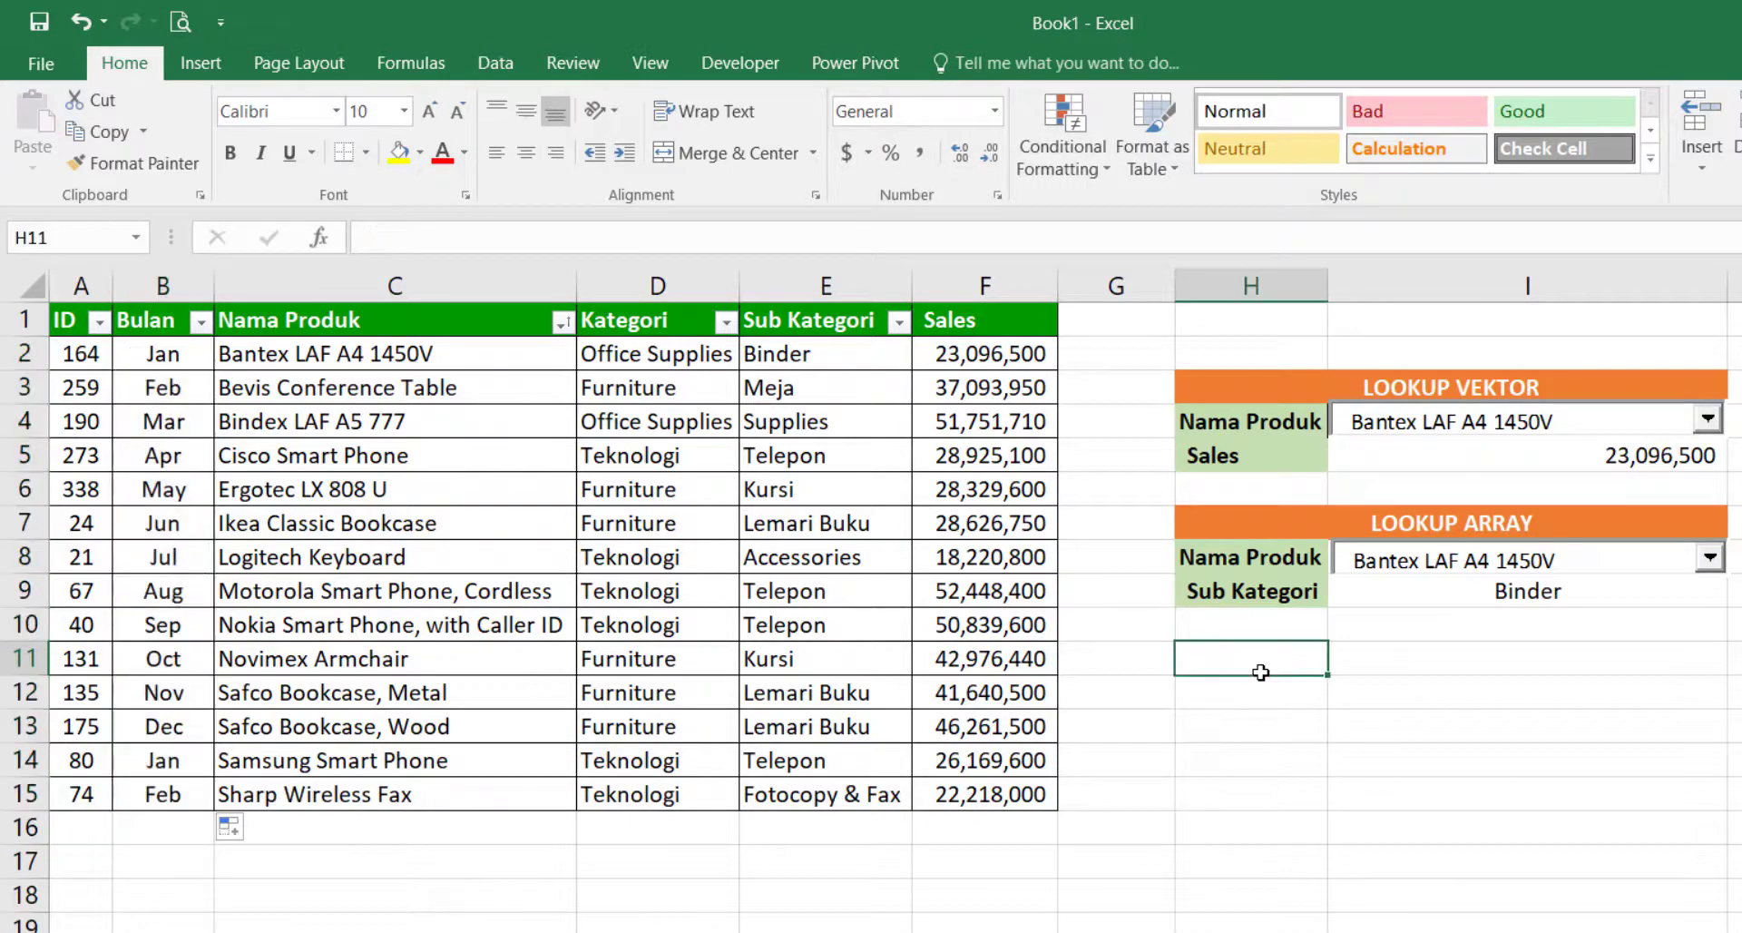
drag(1241, 390, 1250, 458)
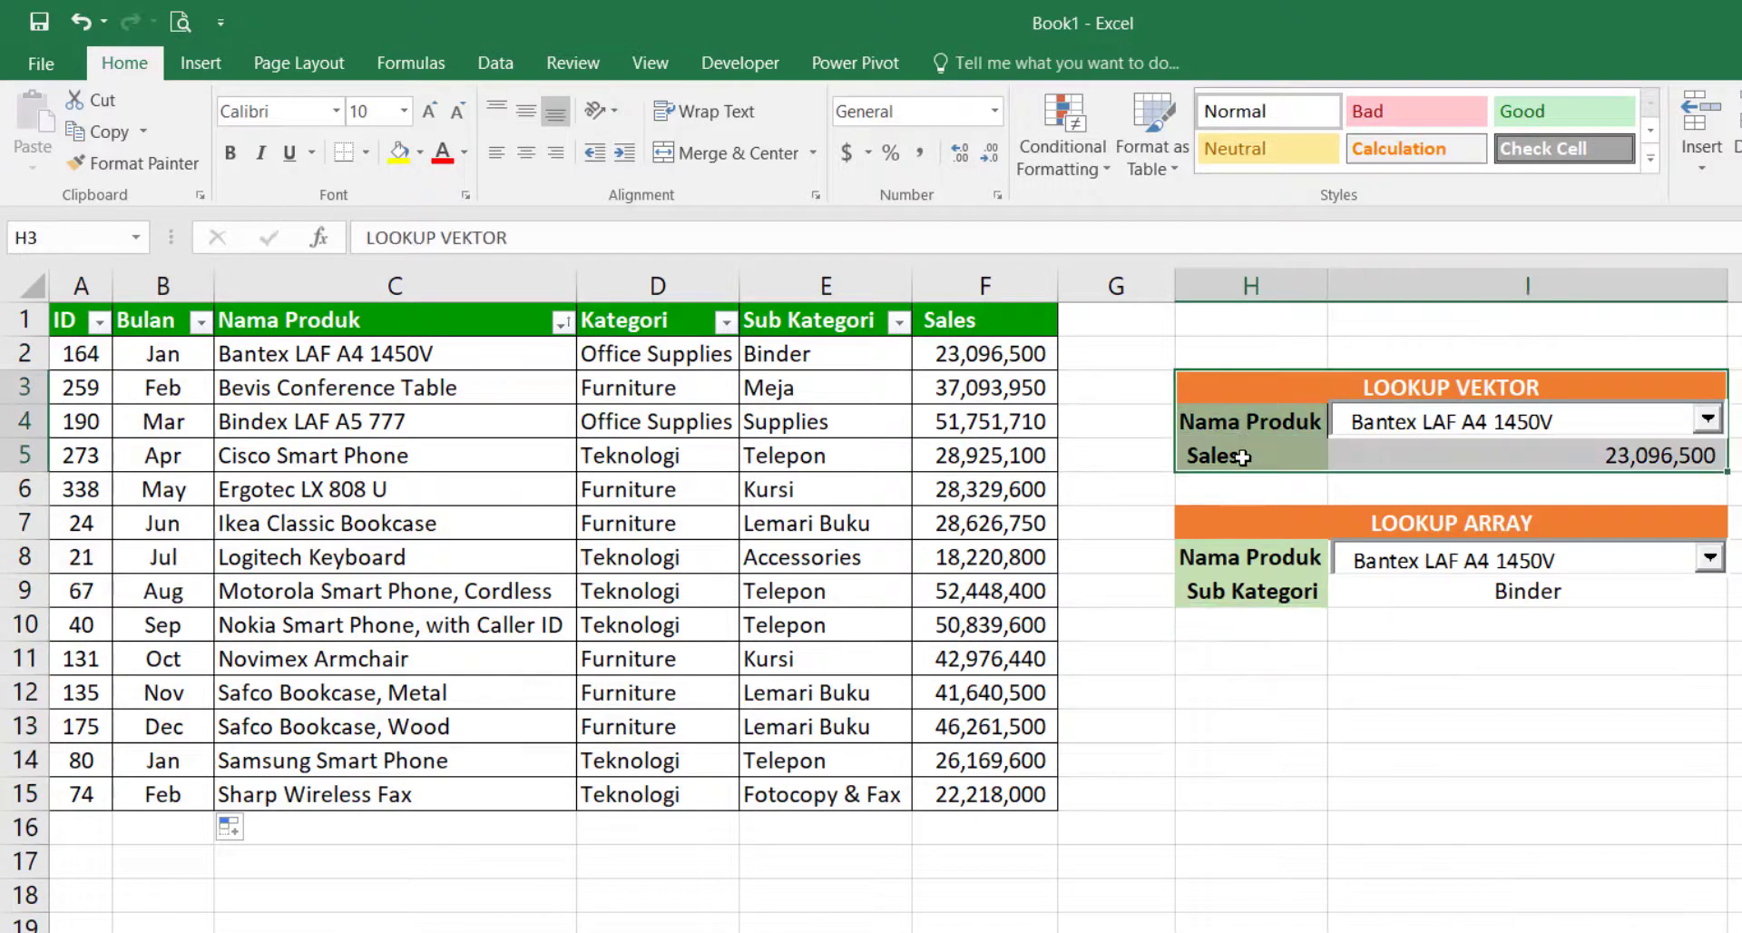
key(ctrl+c)
click(1248, 726)
key(ctrl+v)
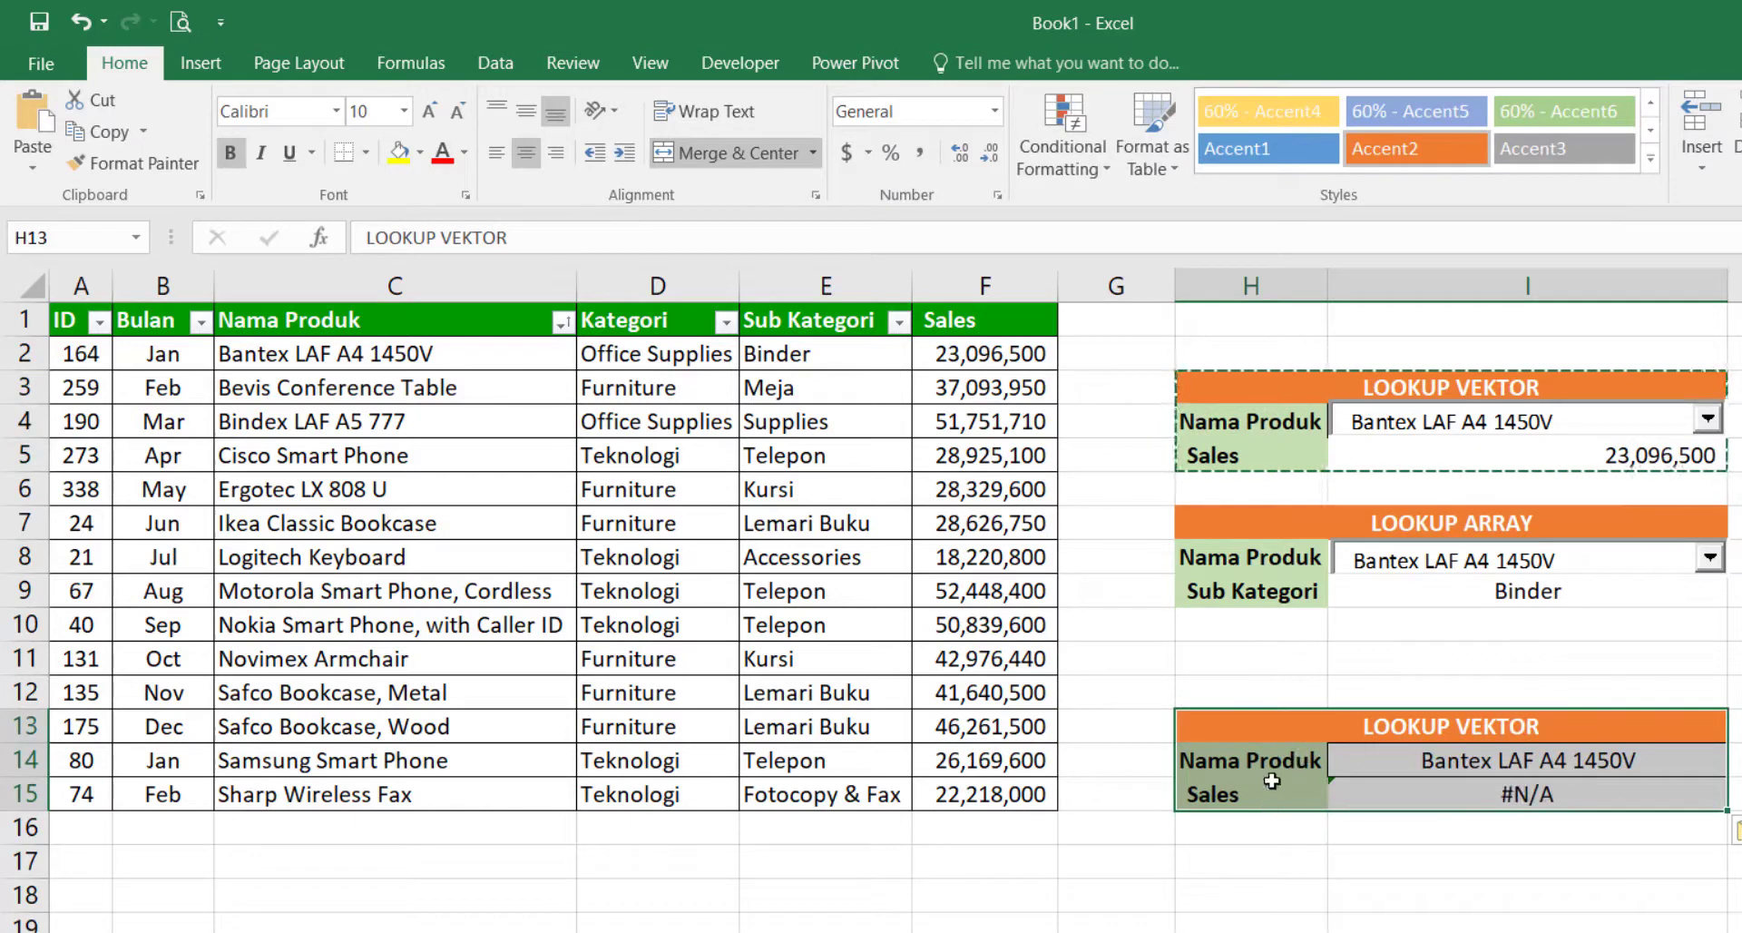
click(1266, 760)
text(Nama Bulan)
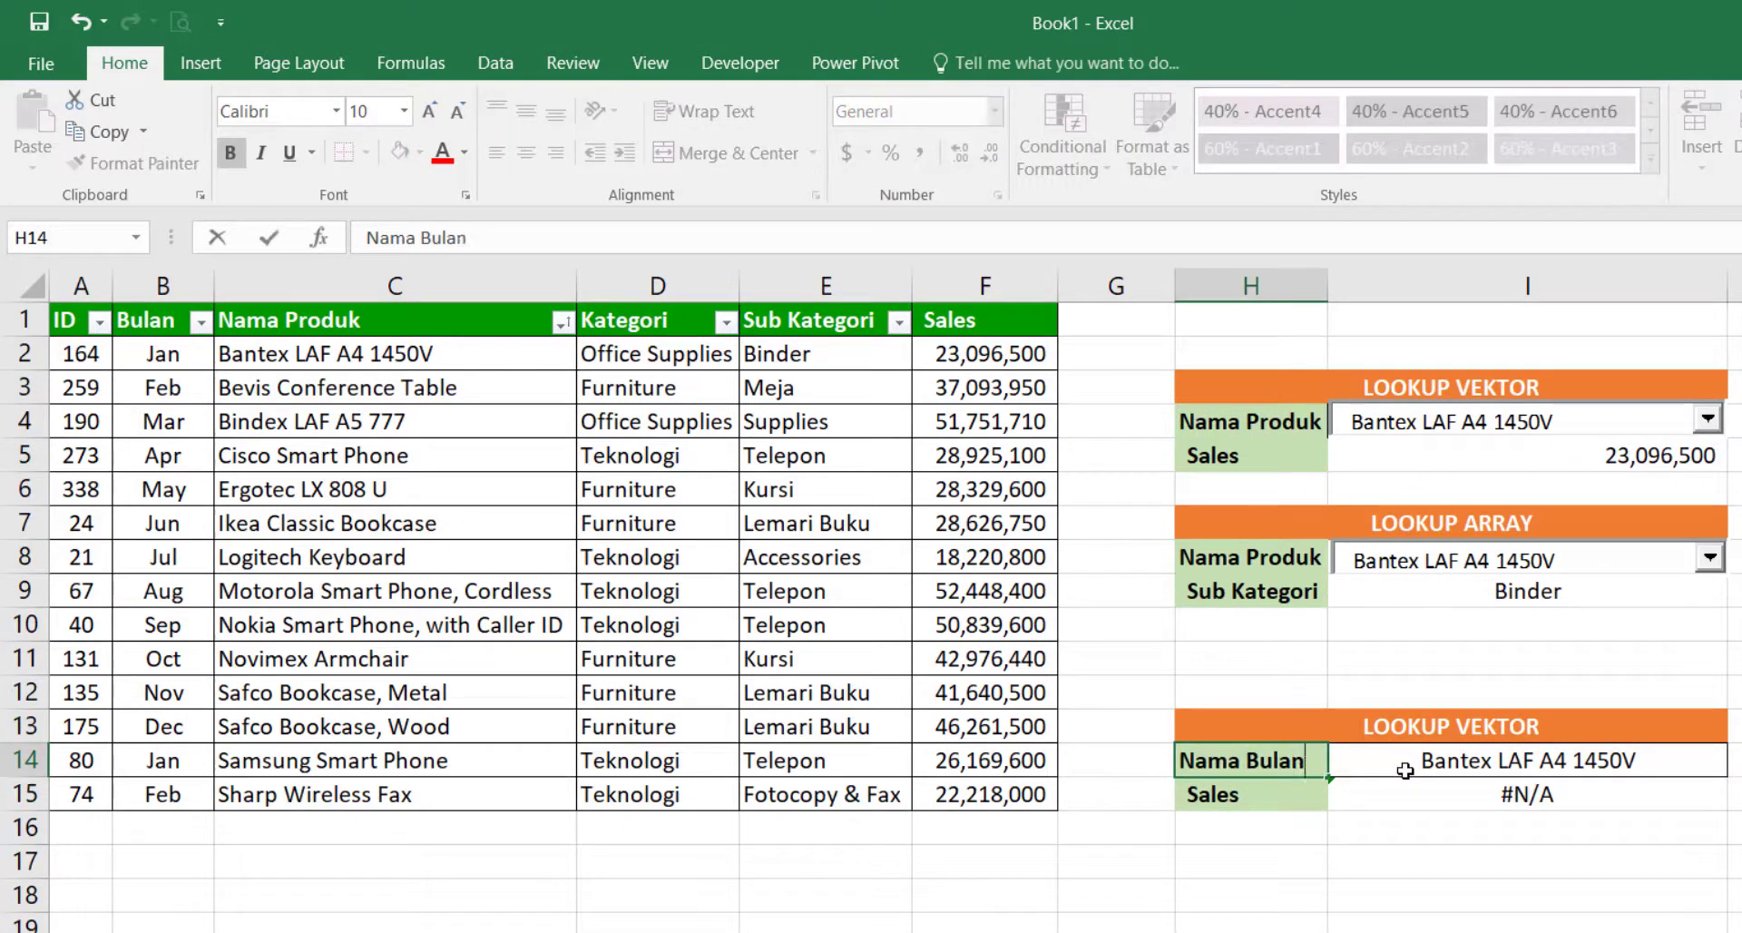
key(Return)
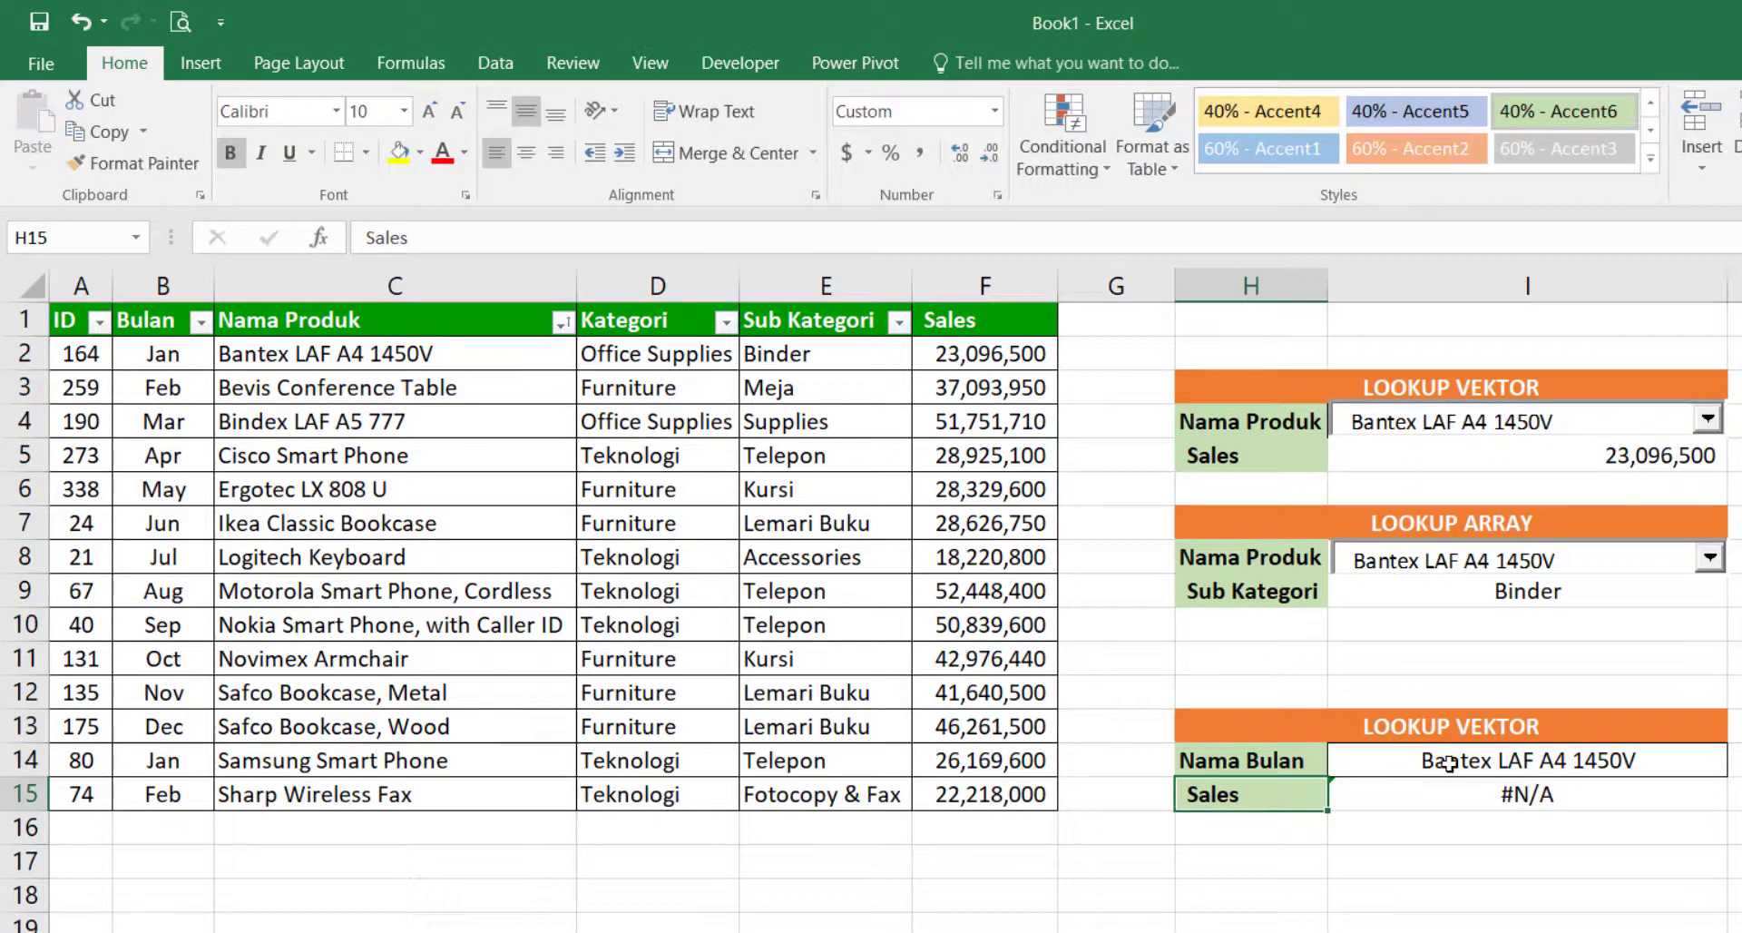
Step: Set the lookup value in I14 of the copied block to Jan
click(1450, 762)
text(Bante)
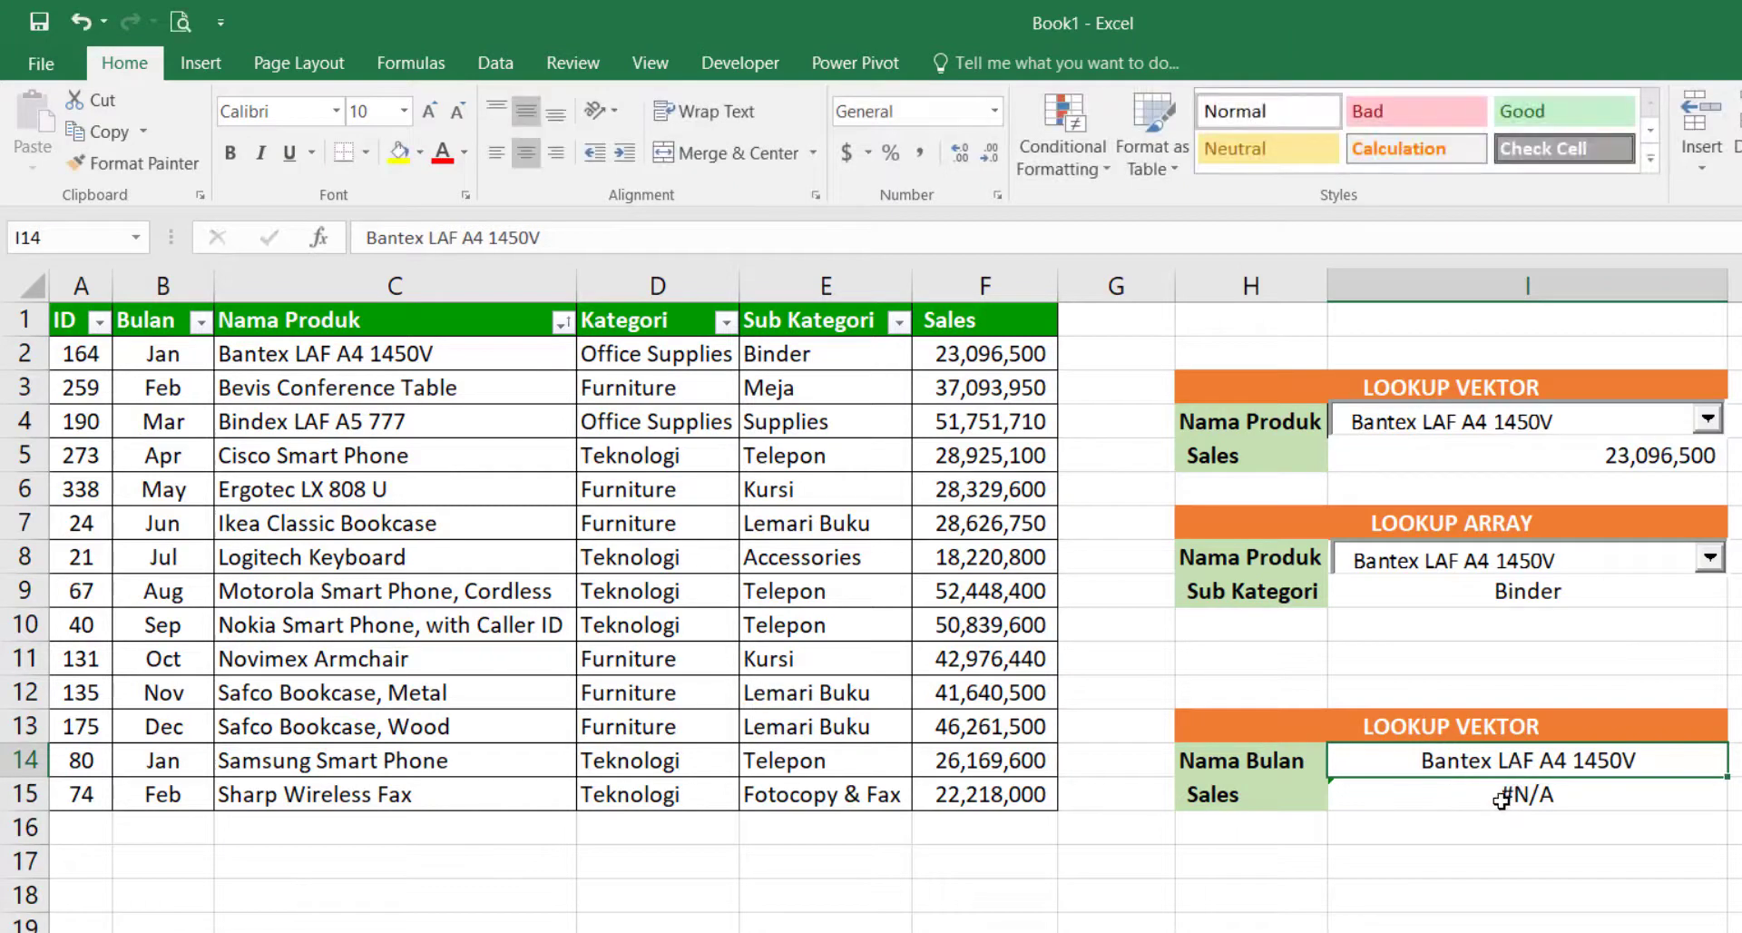
key(Return)
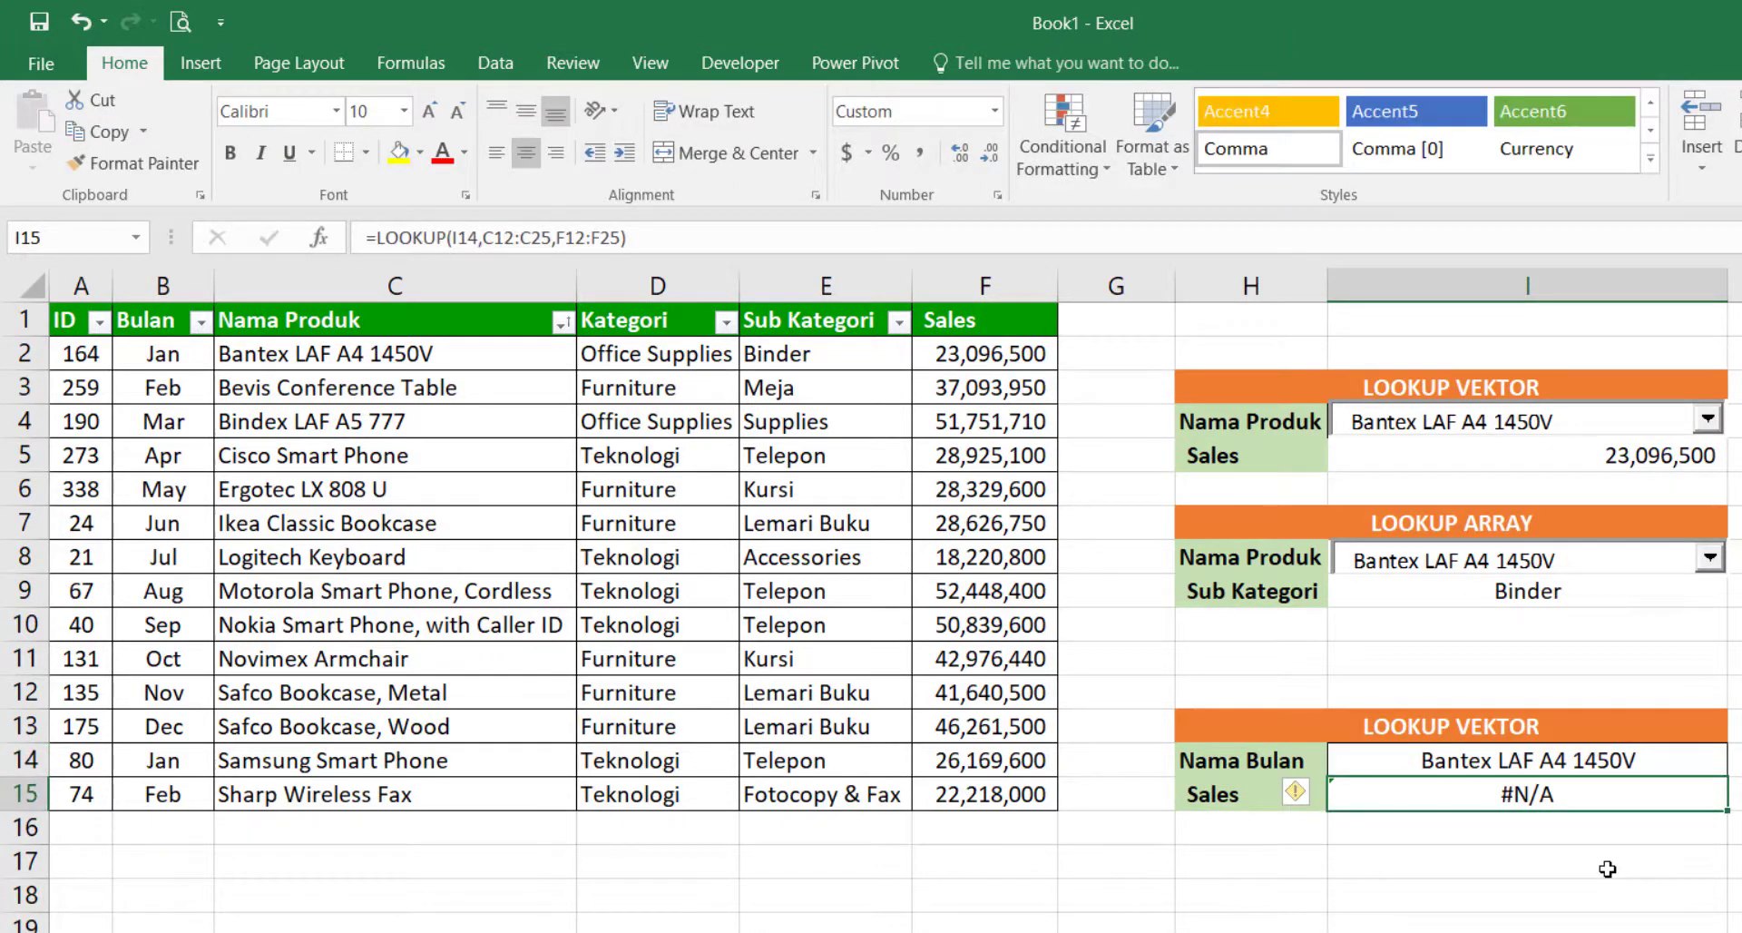
click(1578, 762)
text(Jan)
key(Return)
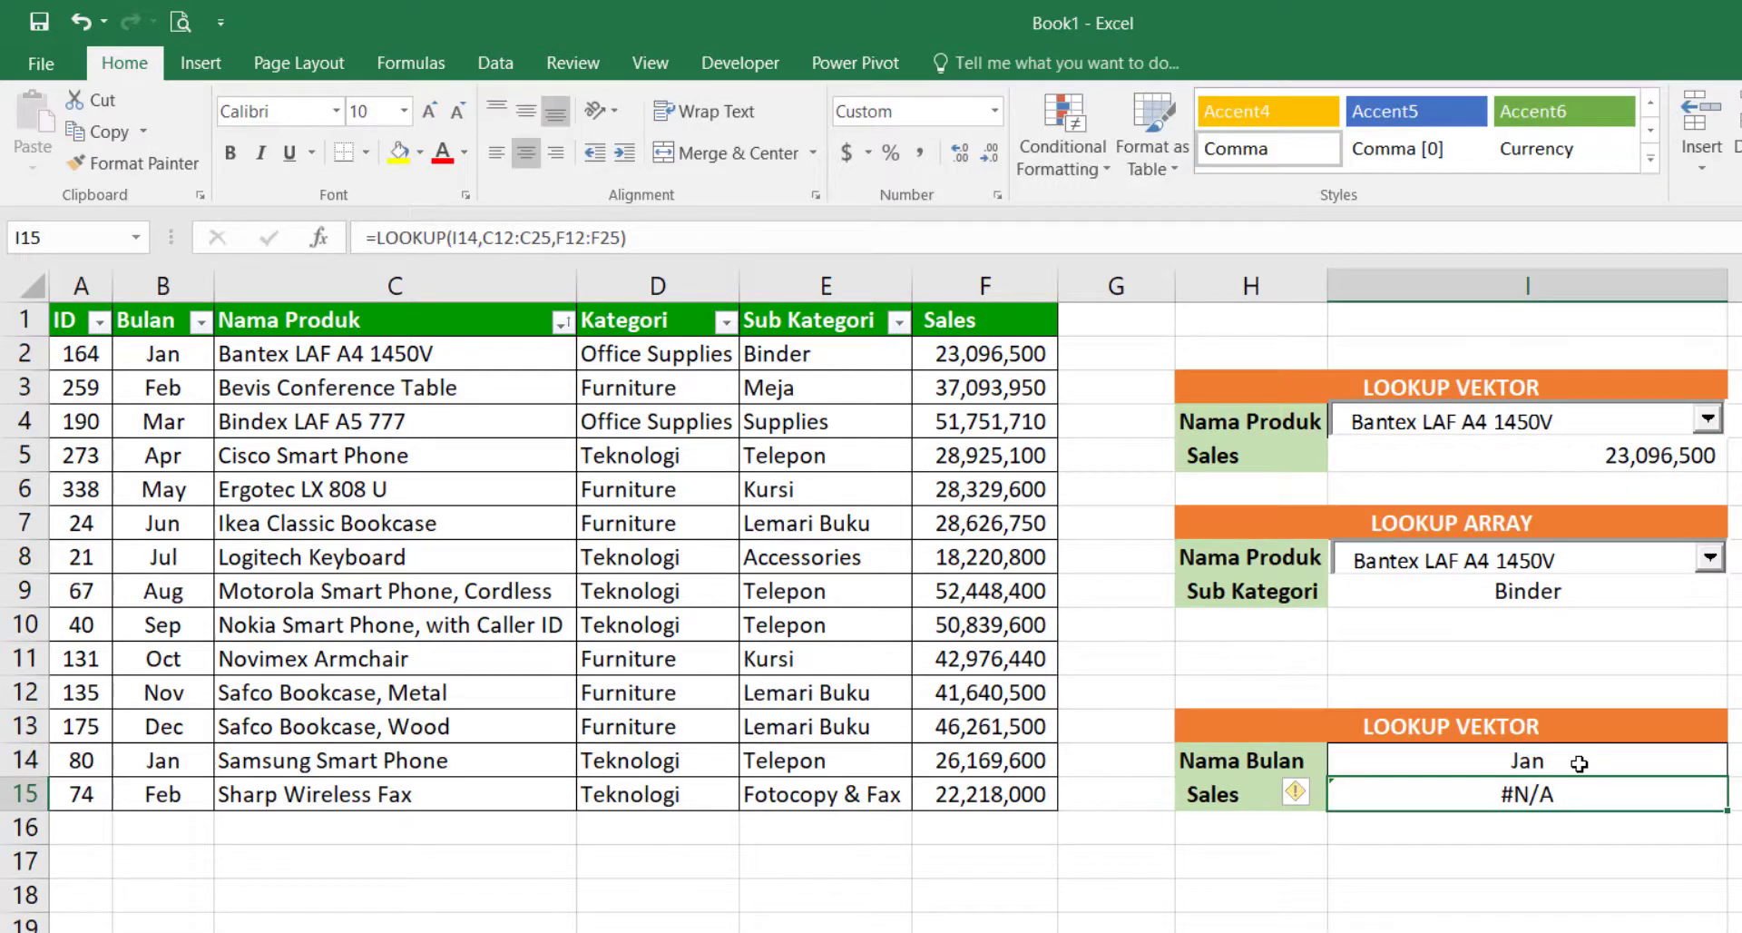
text(=lo)
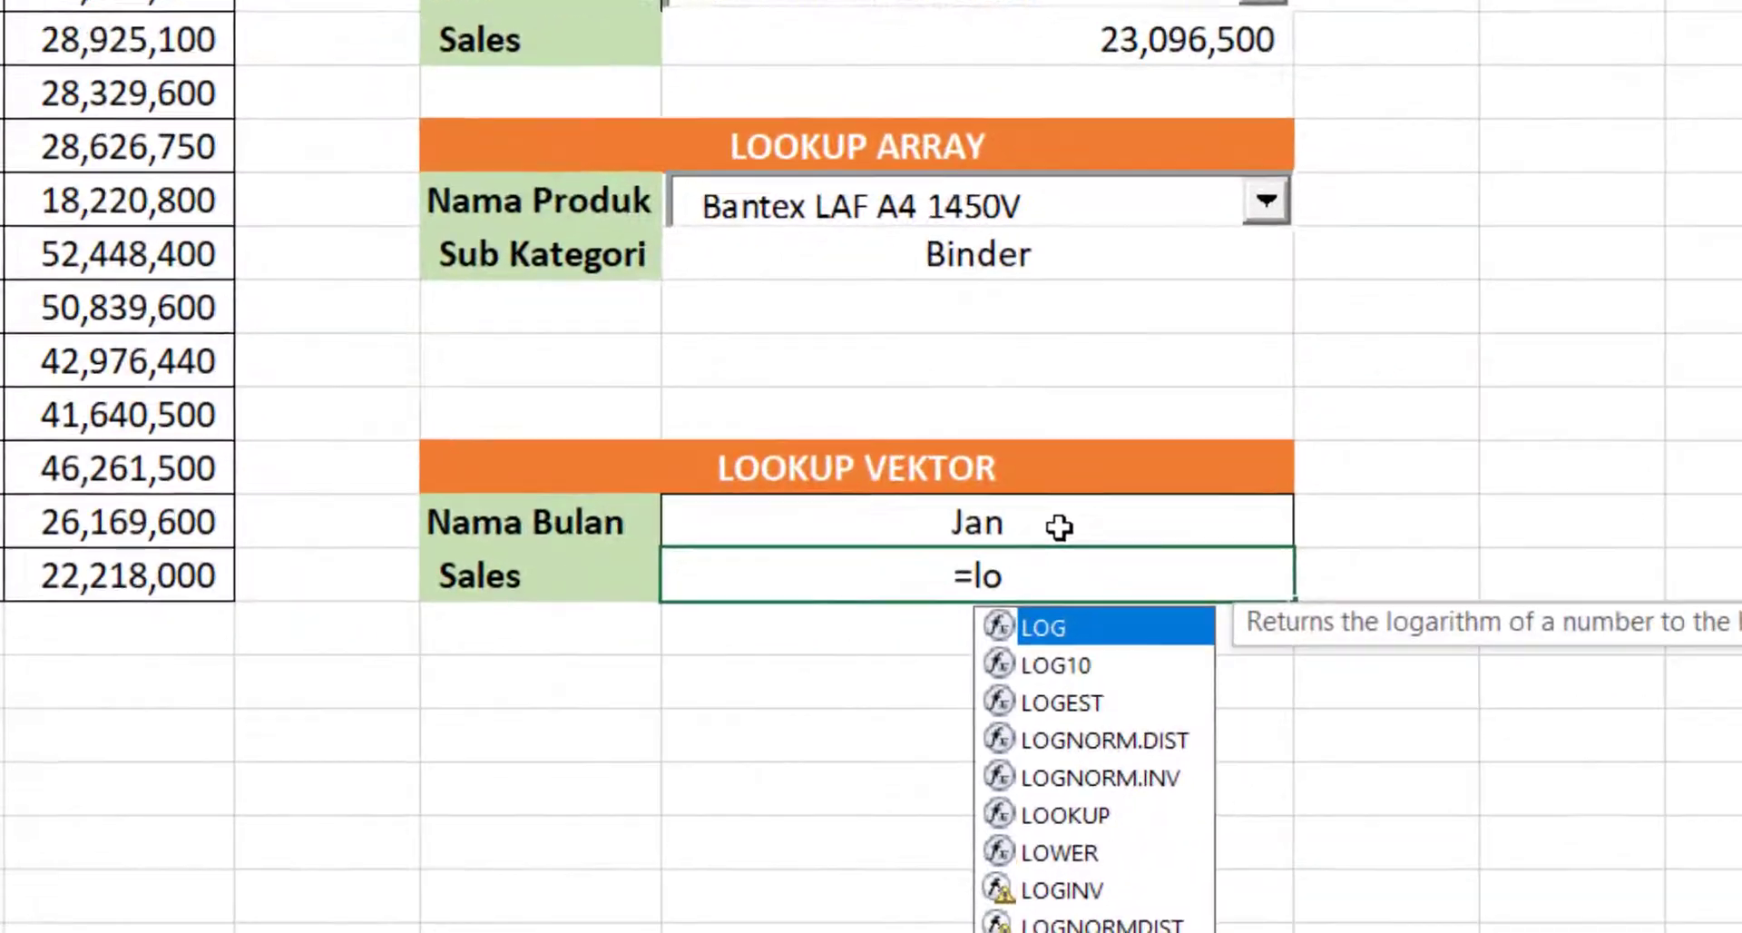
key(Tab)
key(Escape)
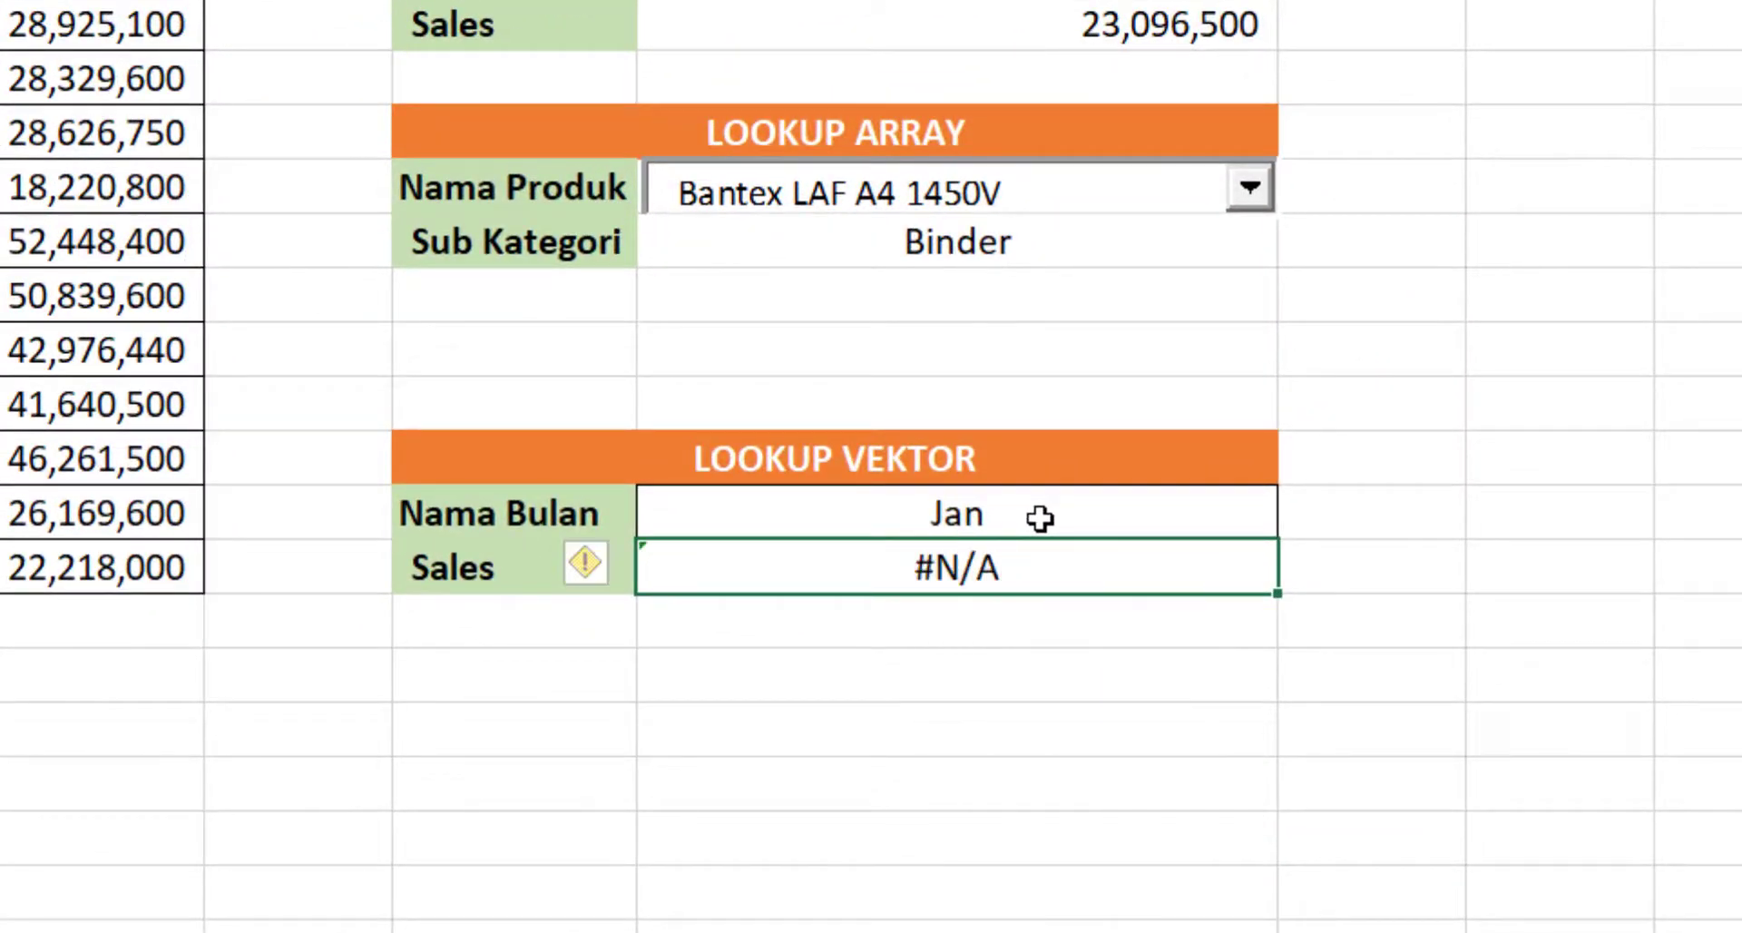
Step: Enter a vector lookup in I15 that finds I14 in B2:B15 and returns the value from F2:F15
text(=loo)
key(Tab)
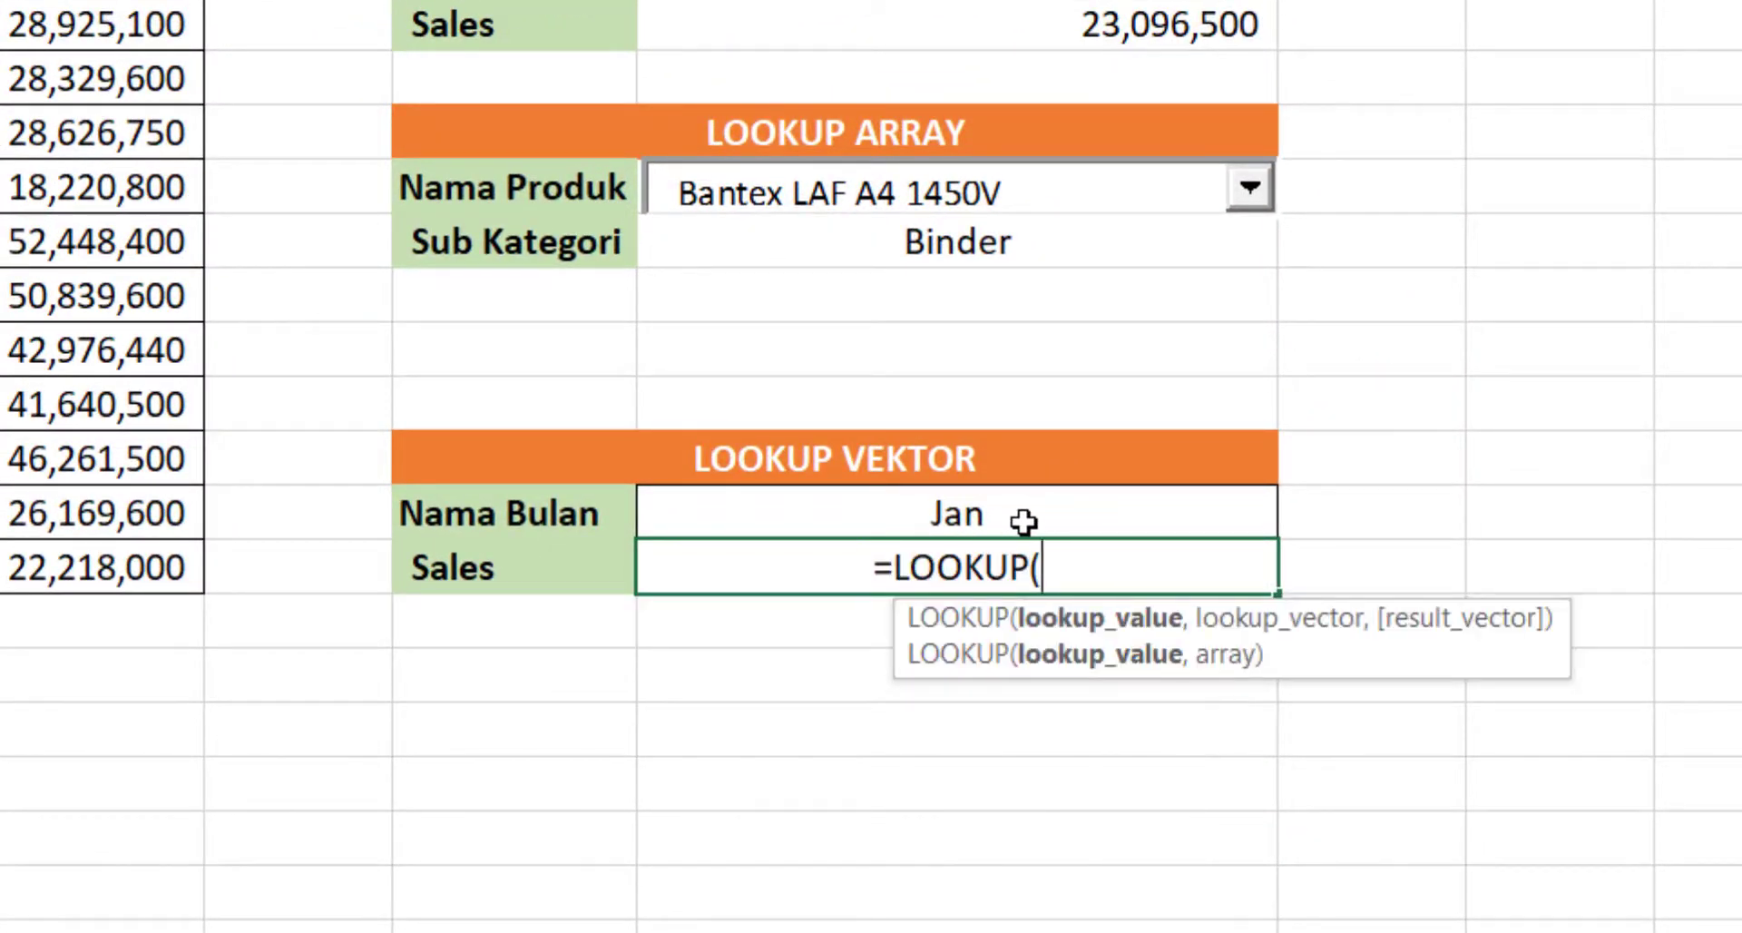
click(1025, 519)
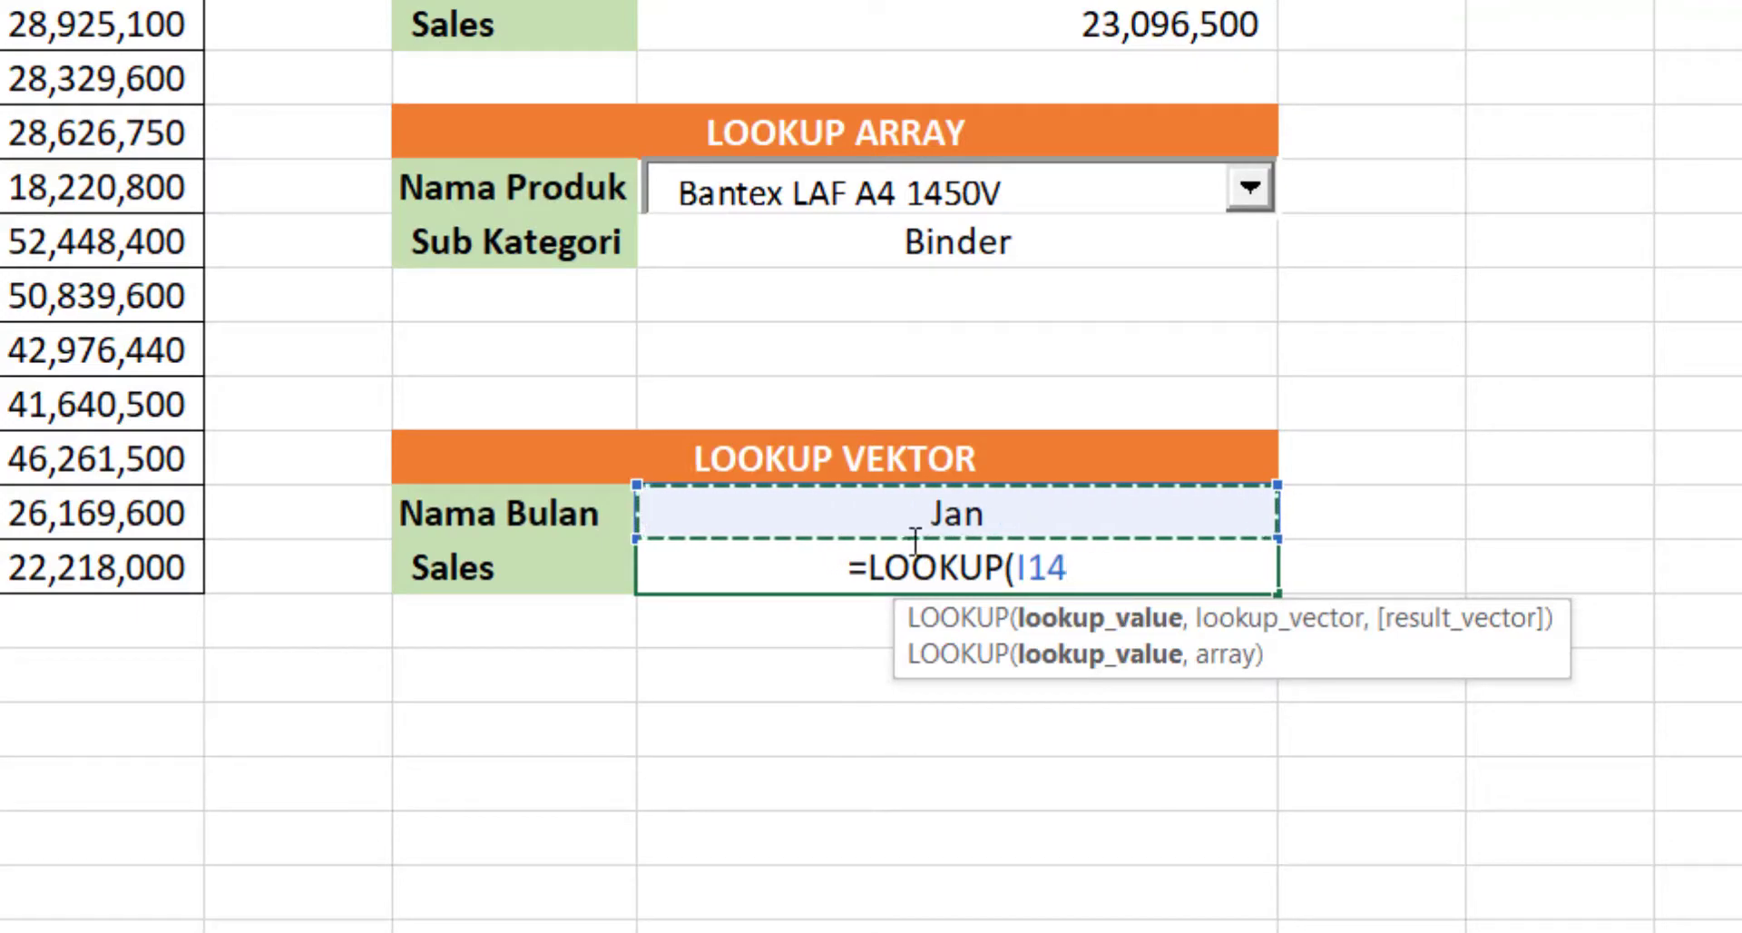
text(,)
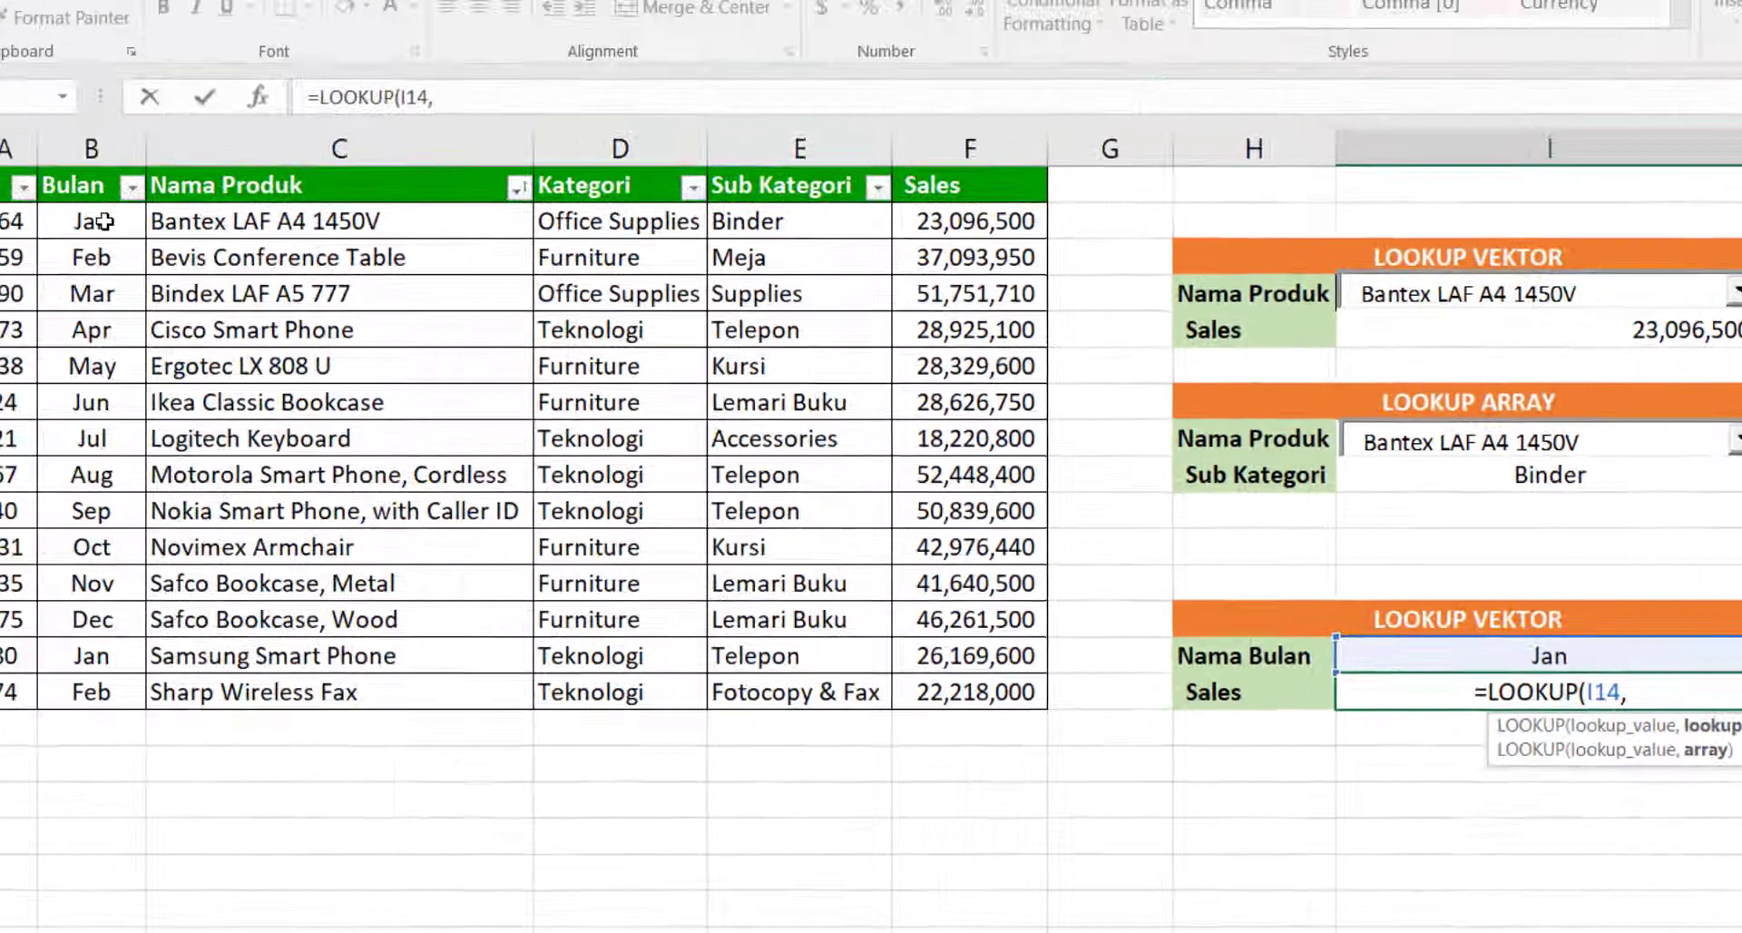
drag(105, 221, 97, 687)
text(,)
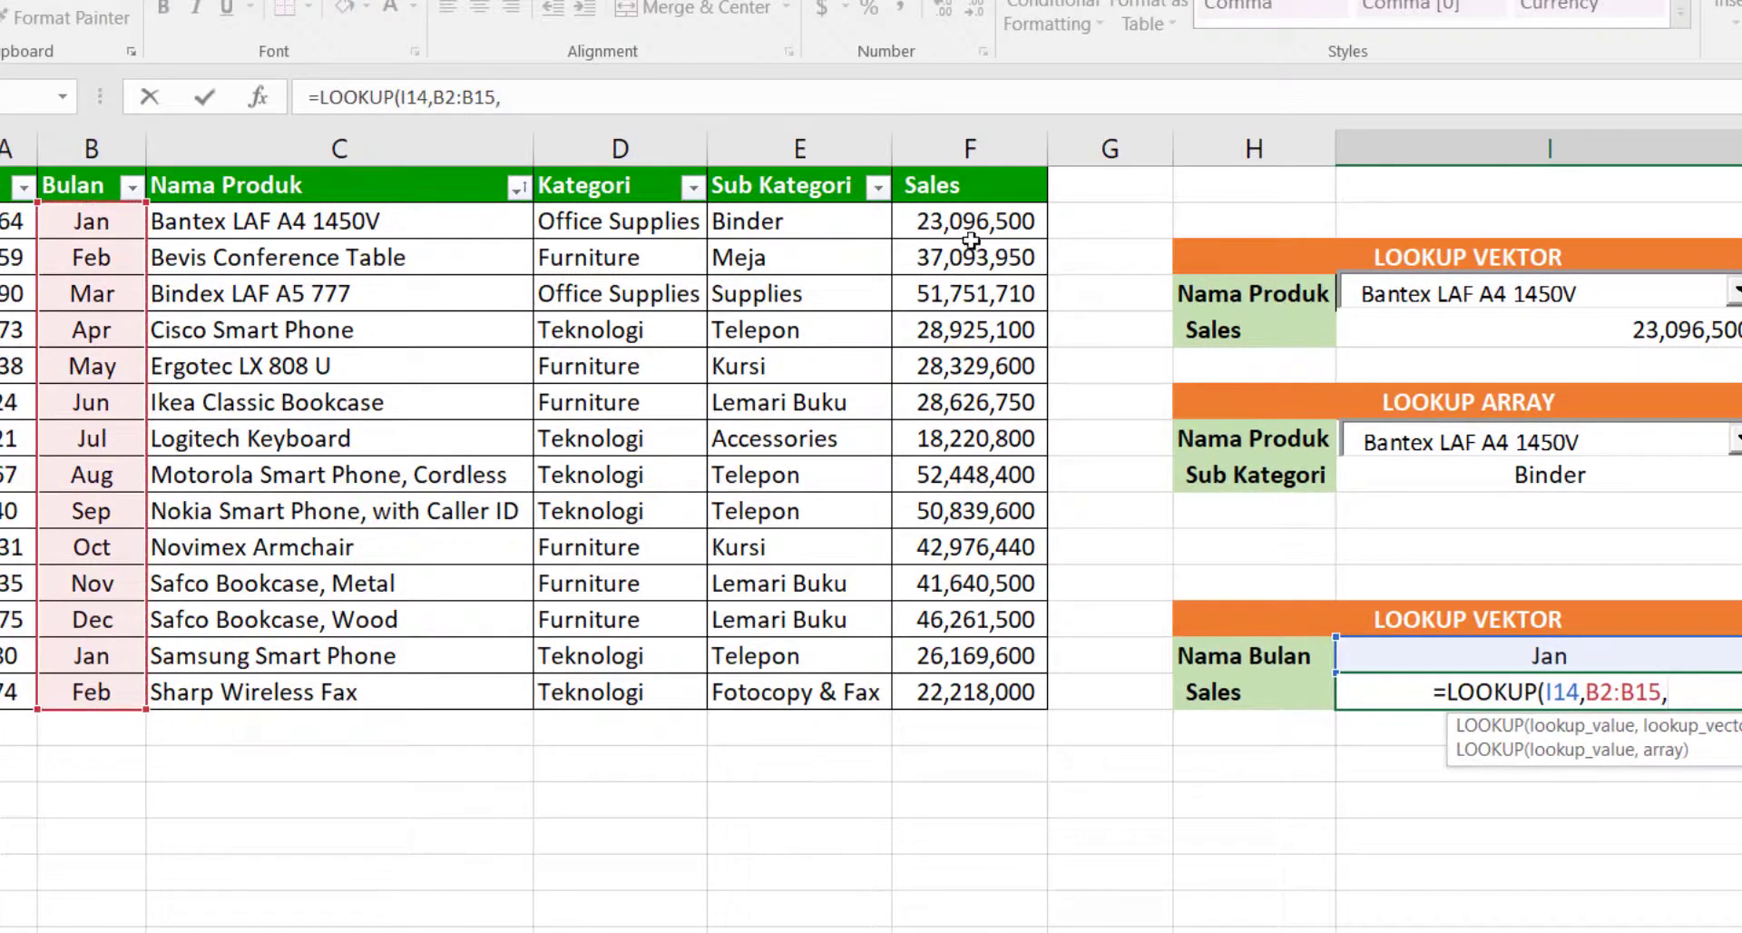
drag(969, 220, 923, 686)
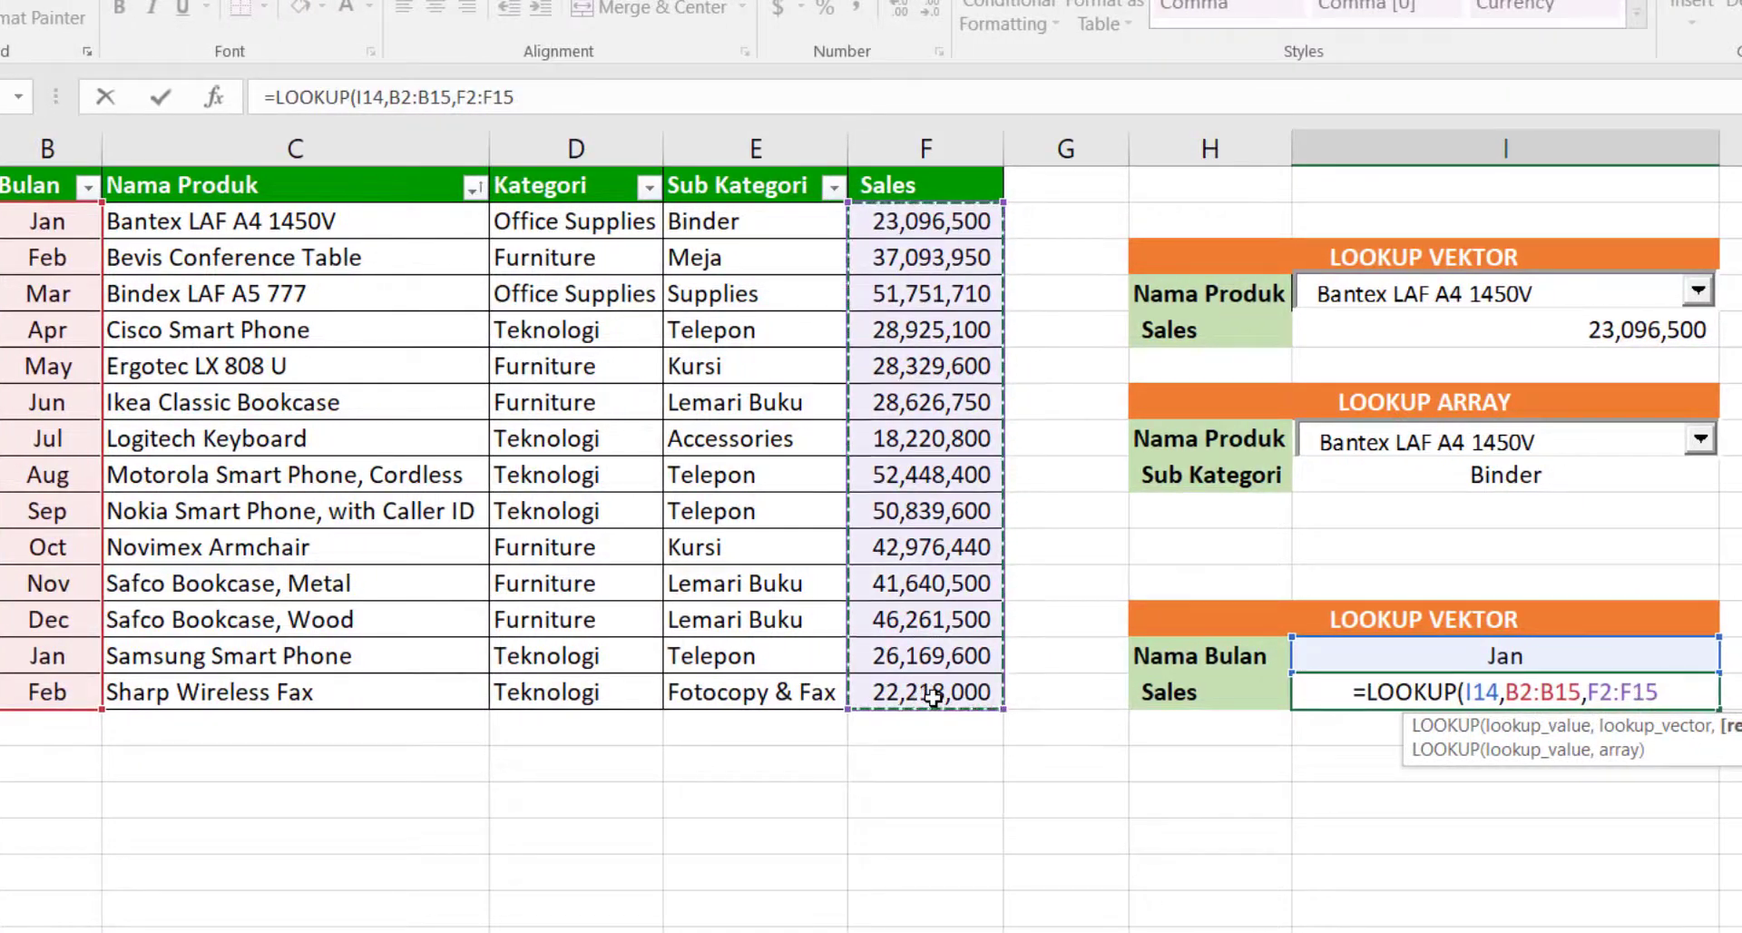
key(Return)
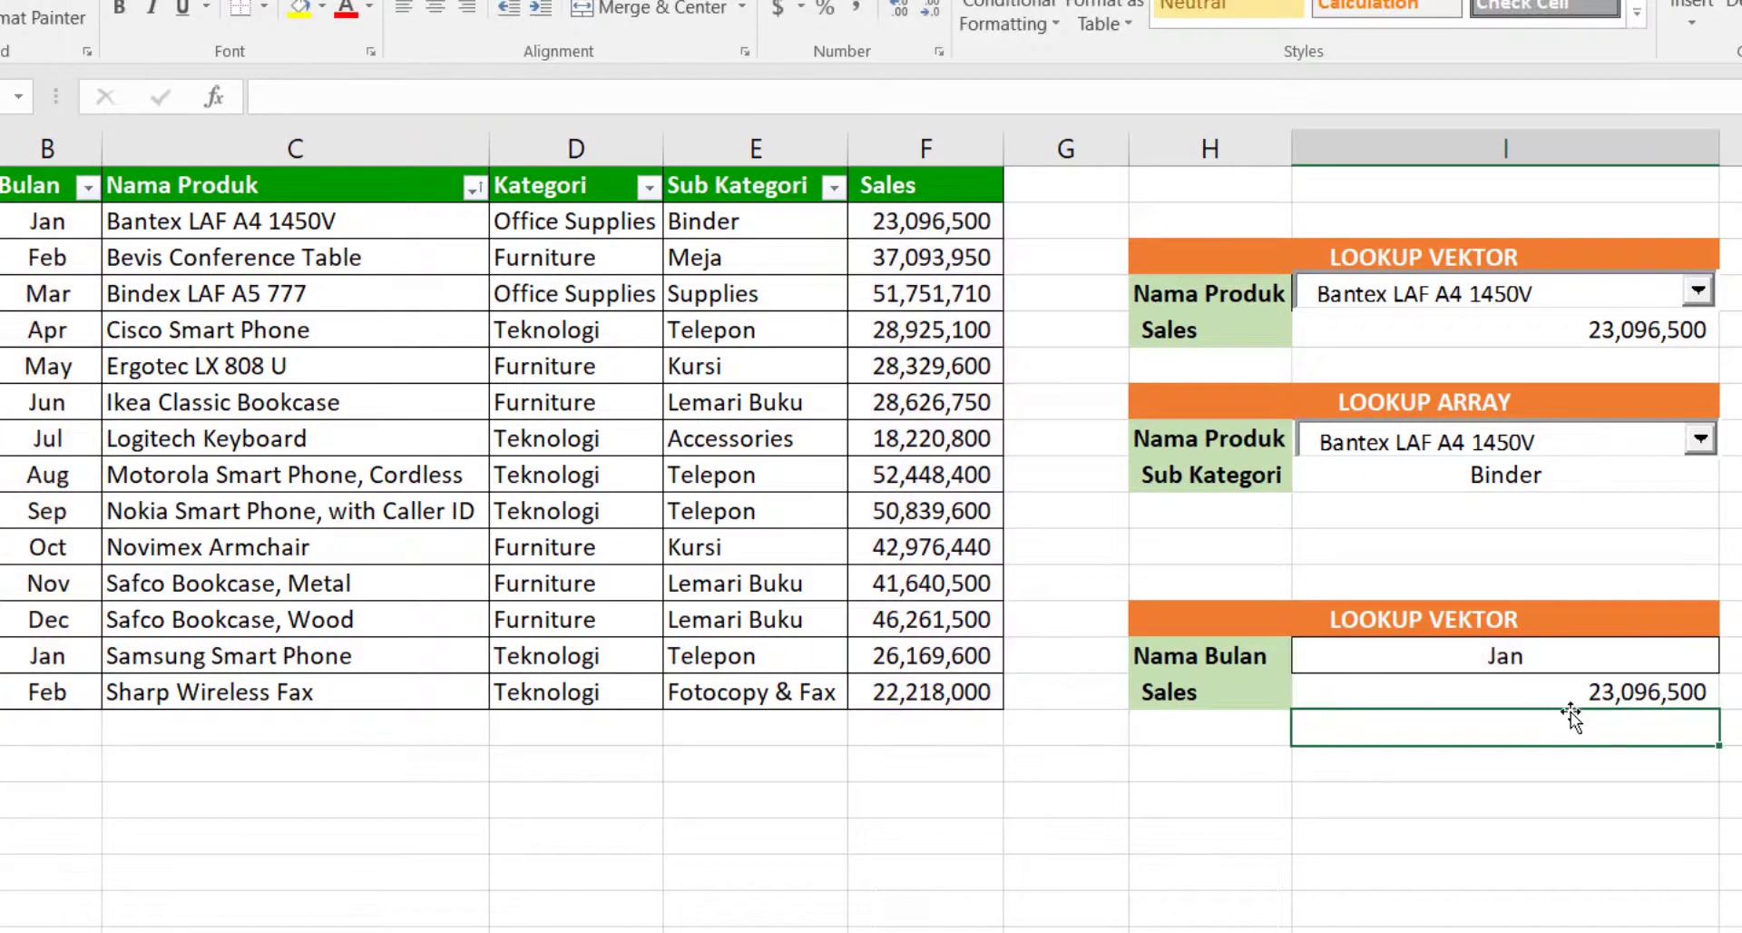
Step: Test the month lookup by setting the lookup value in I14 to Feb
click(1615, 691)
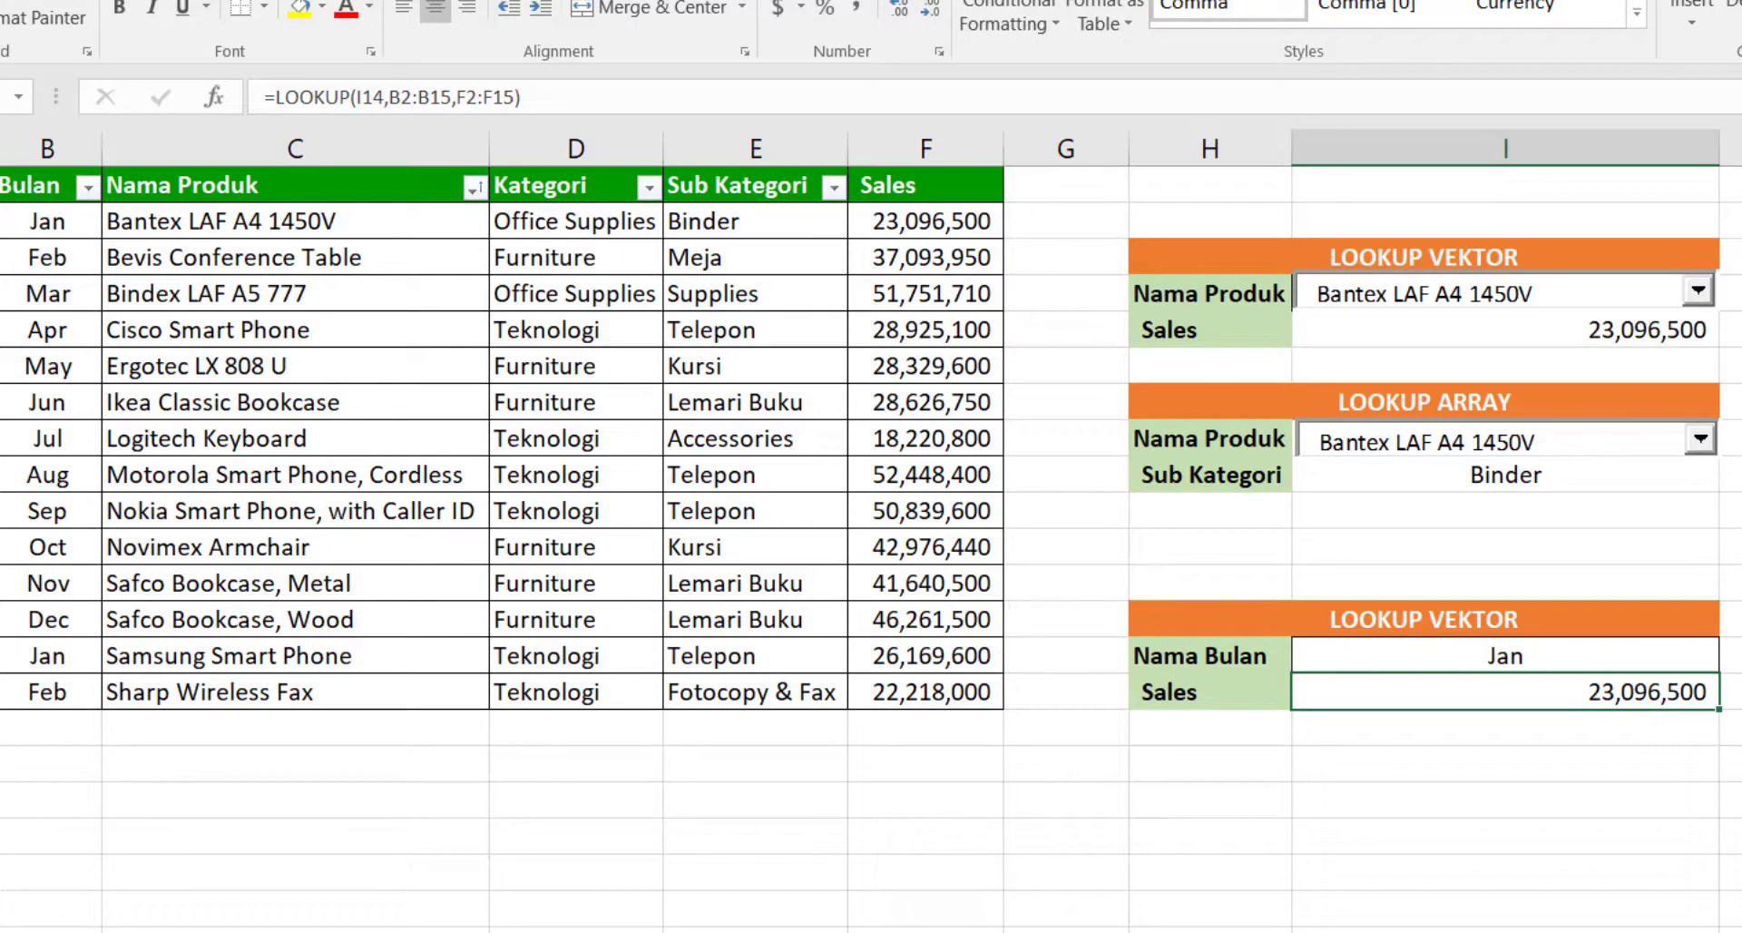
key(Up)
text(Feb)
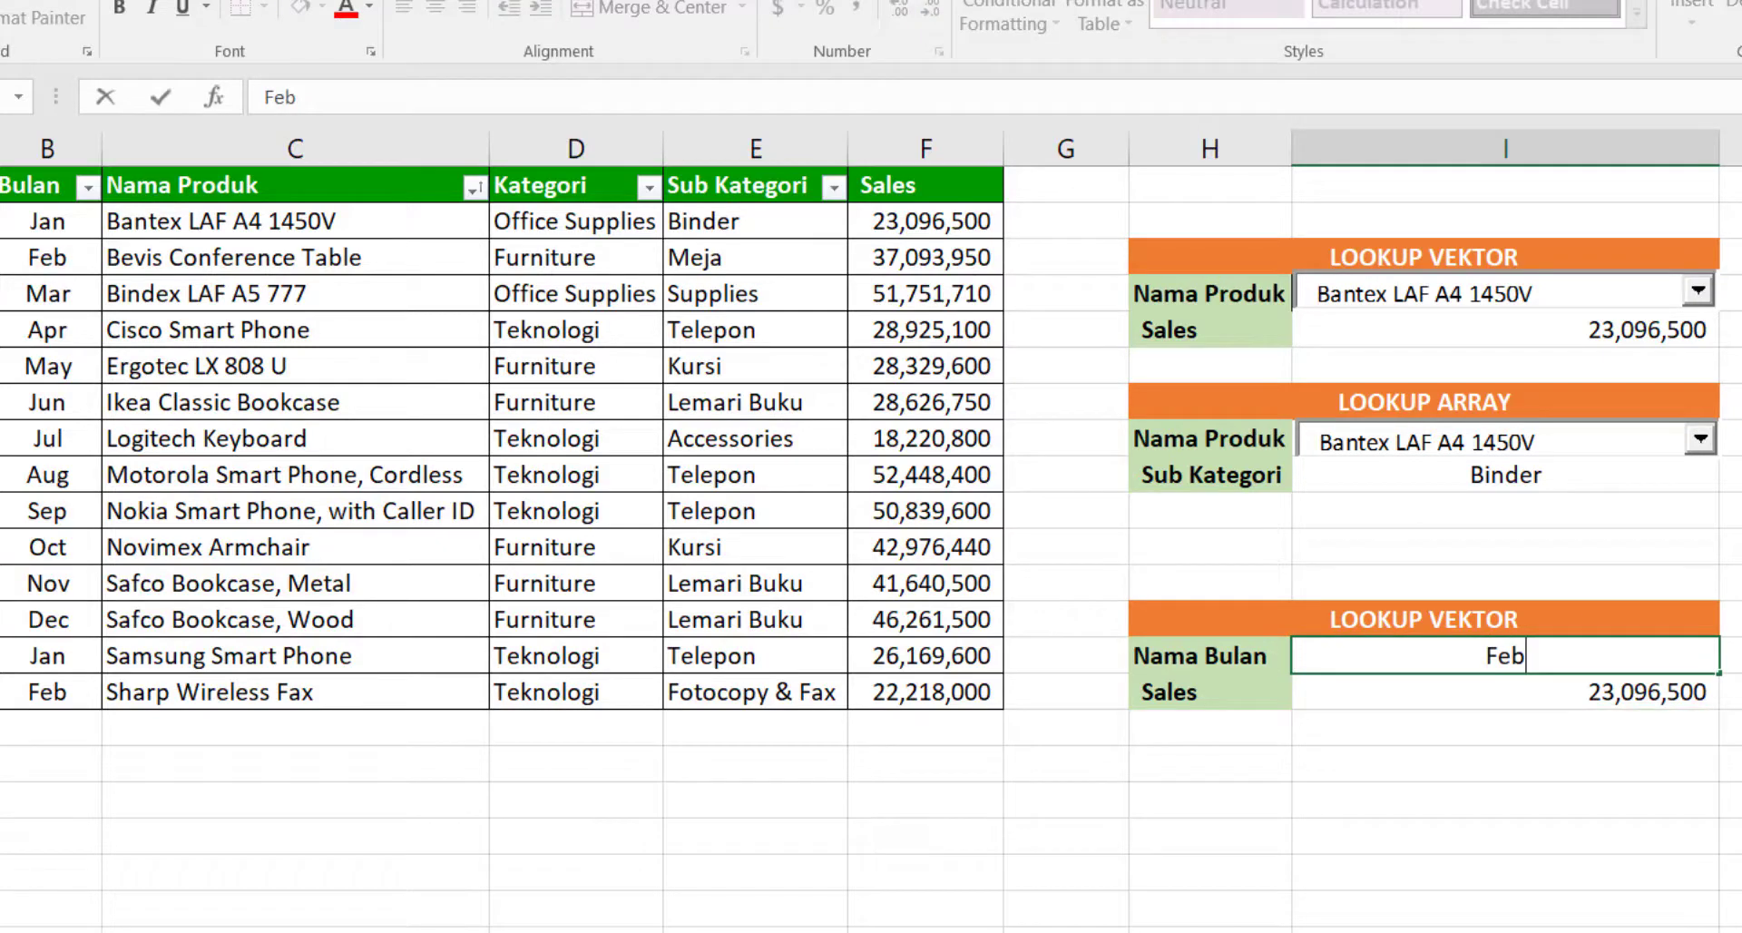
key(Return)
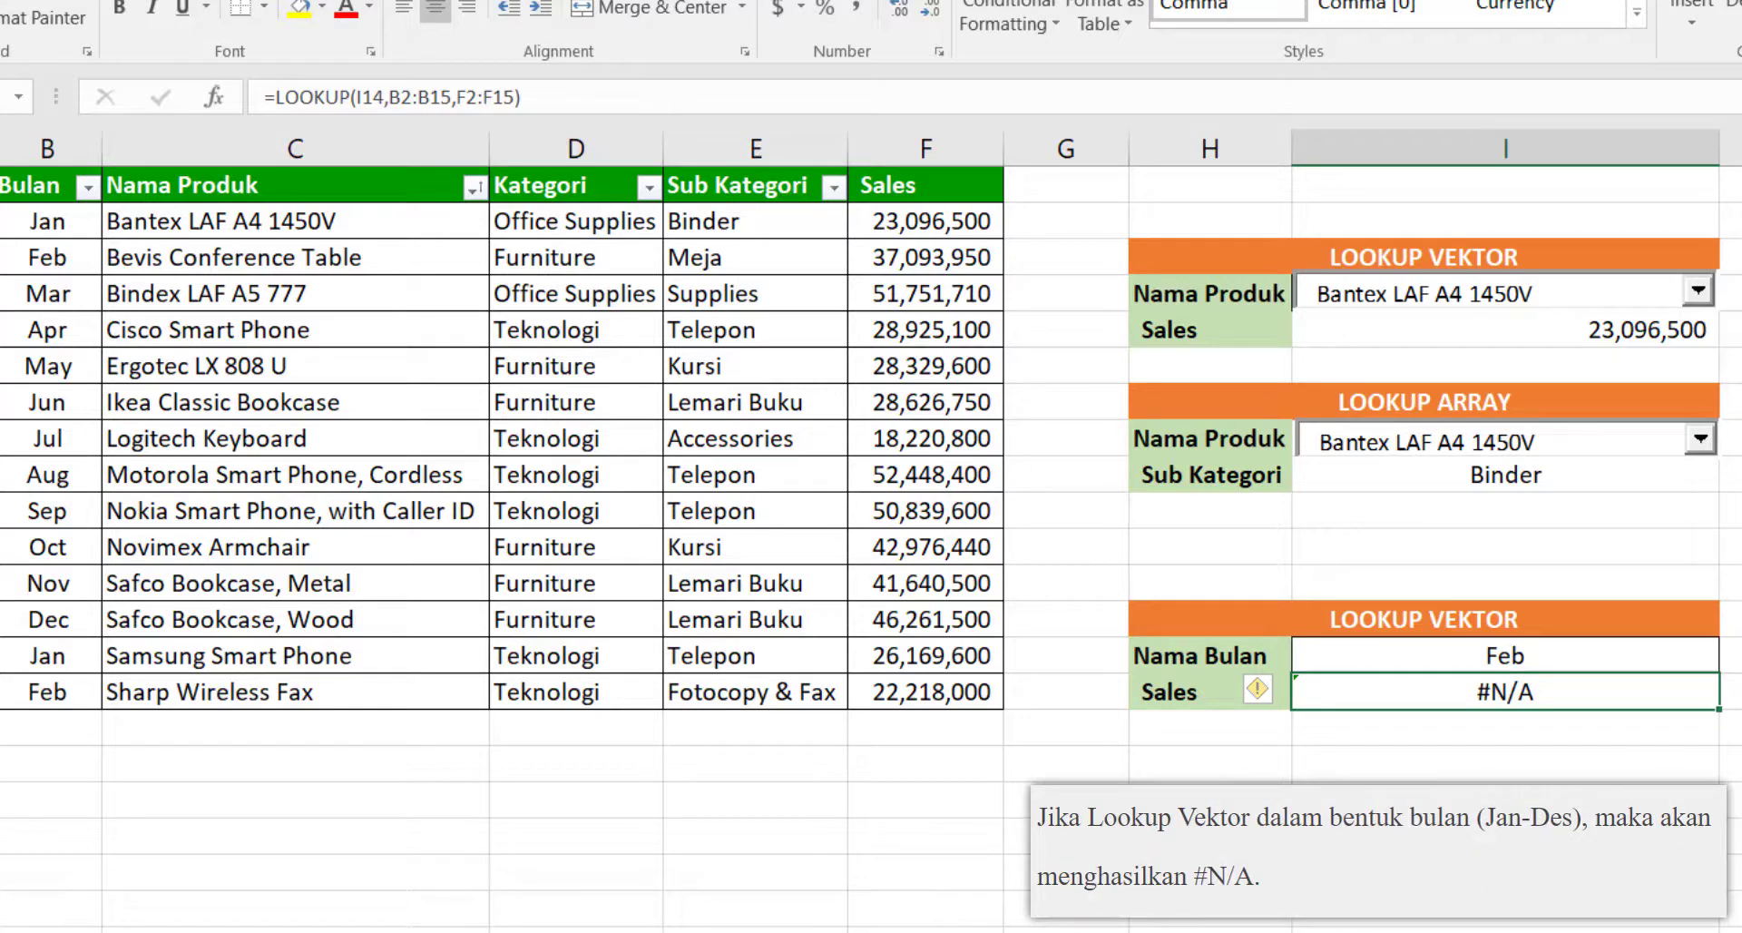
Step: Set the lookup value in I14 to Mar and compare the Sales result with the table's Mar and Aug rows
click(1644, 655)
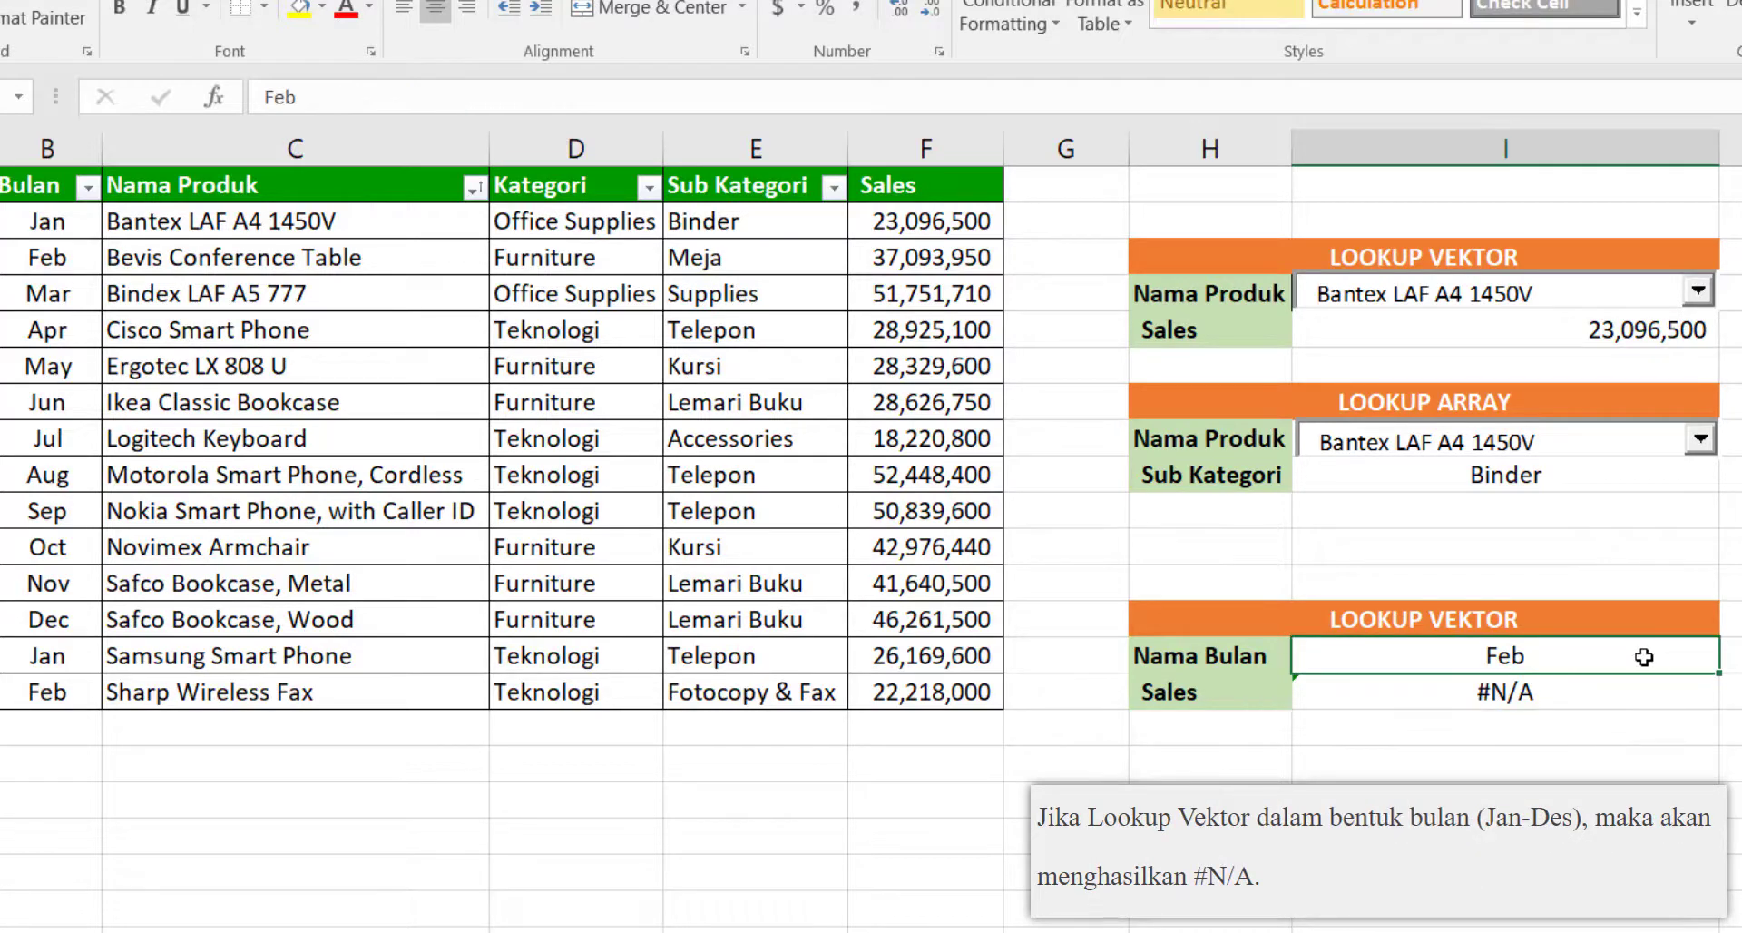
text(Mar)
key(Return)
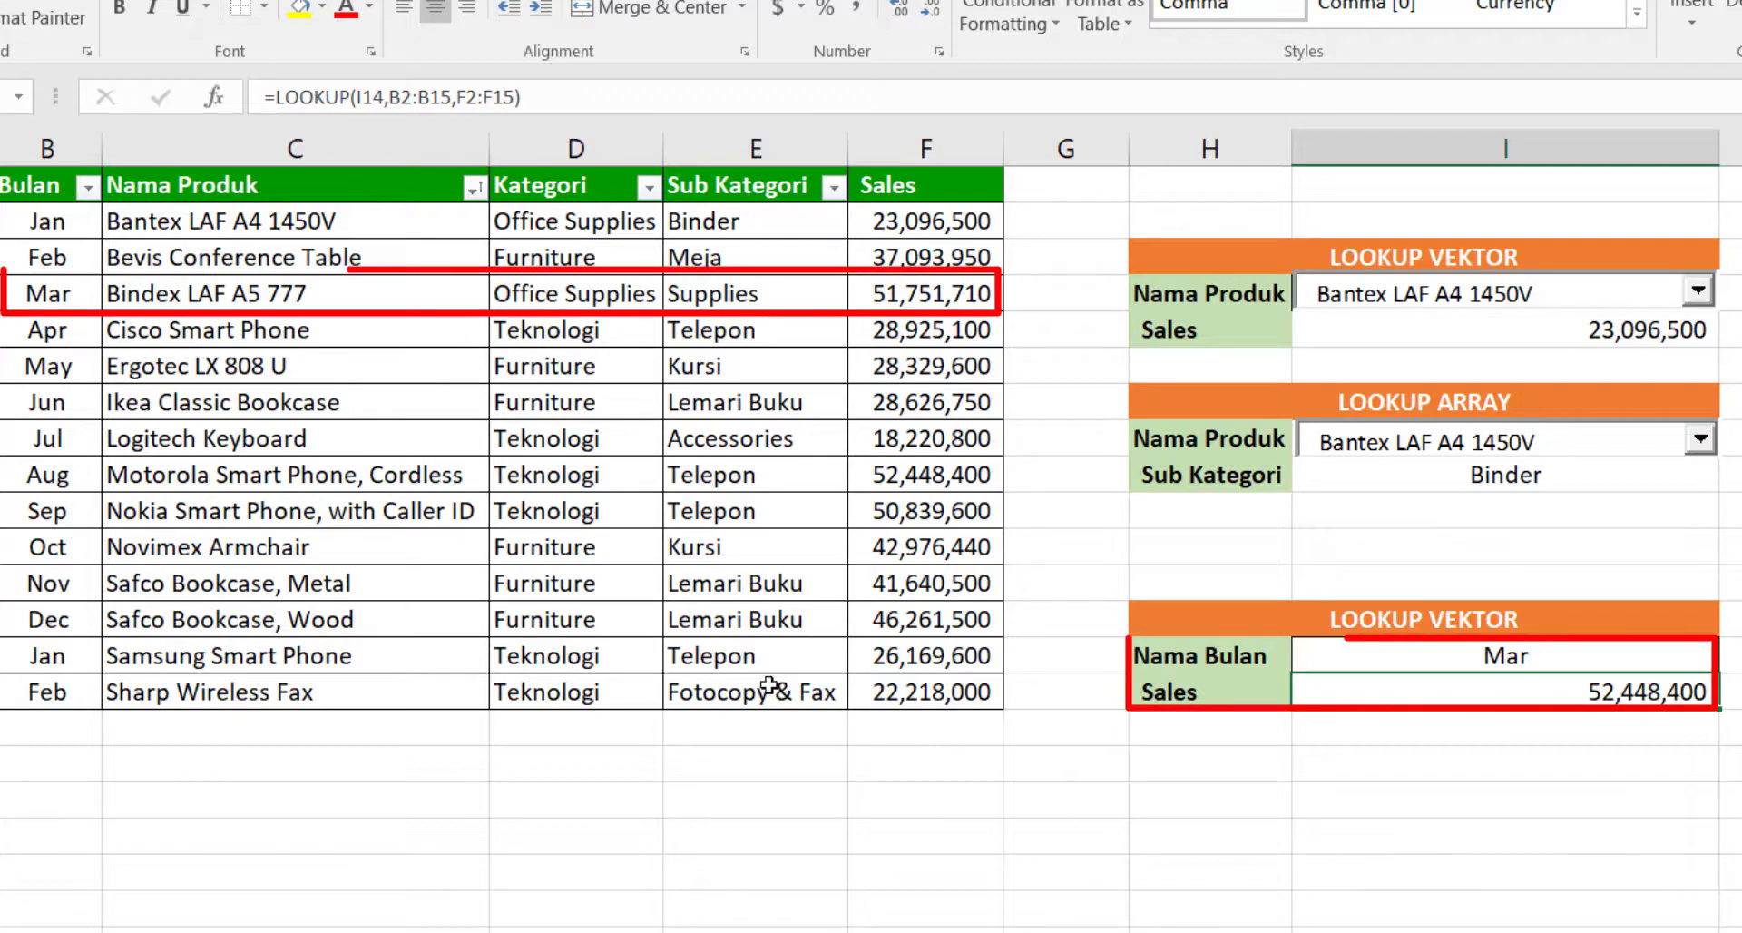
drag(66, 295, 908, 297)
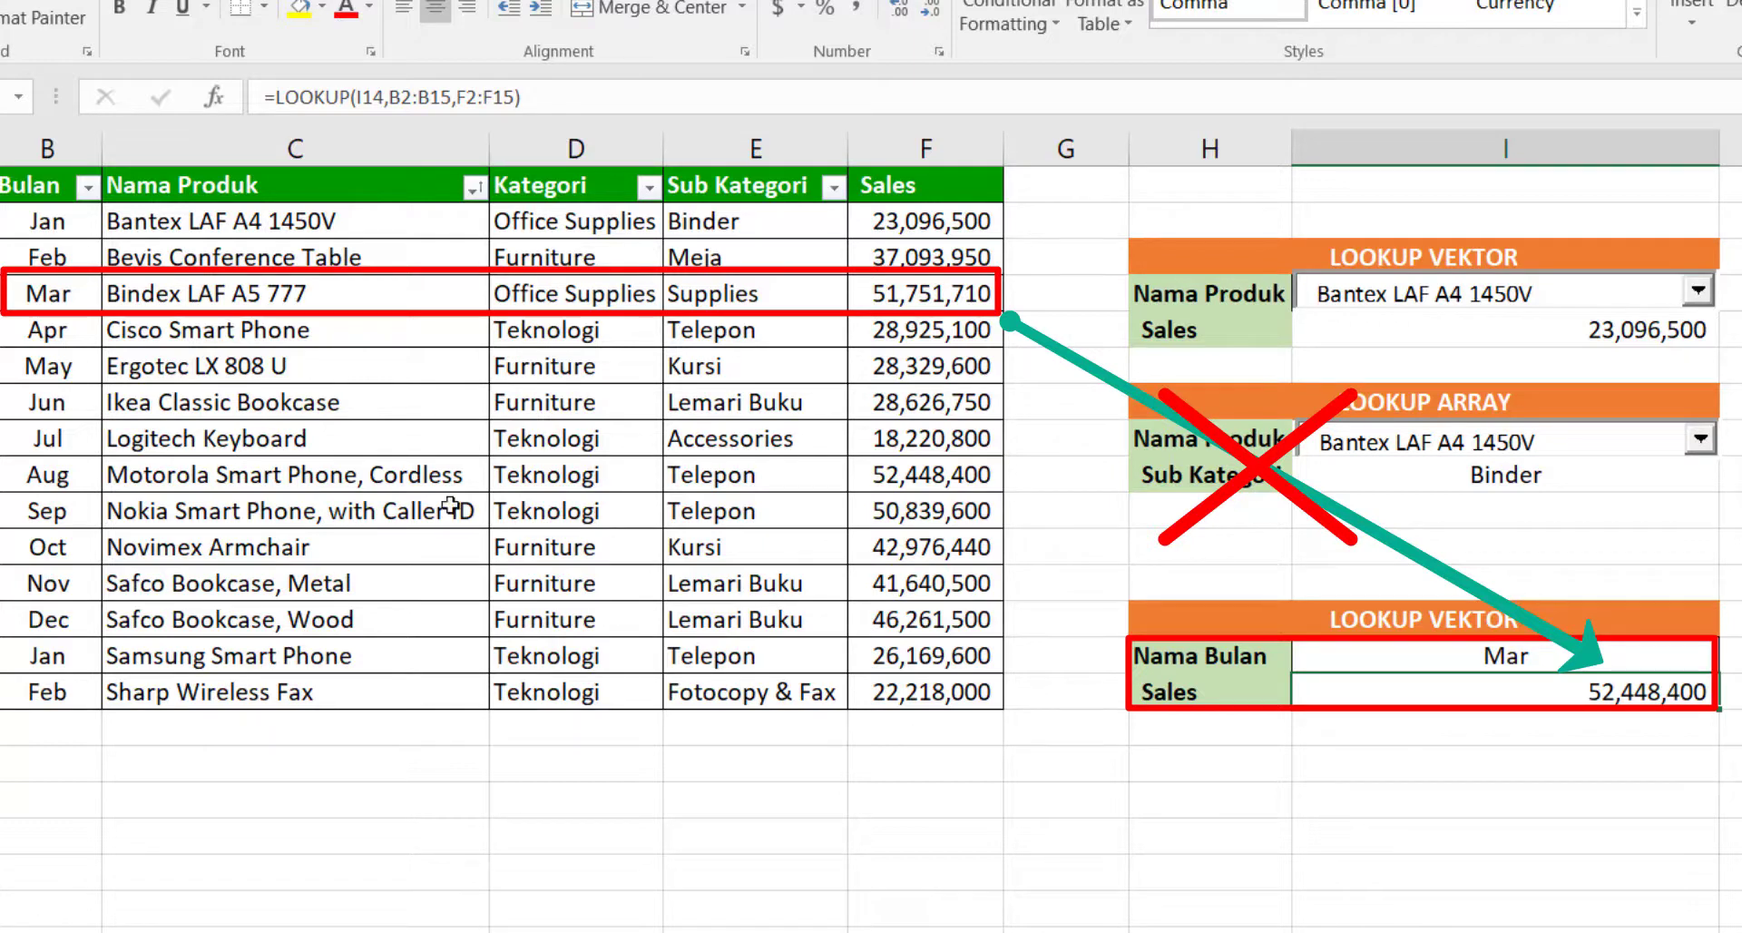
click(48, 295)
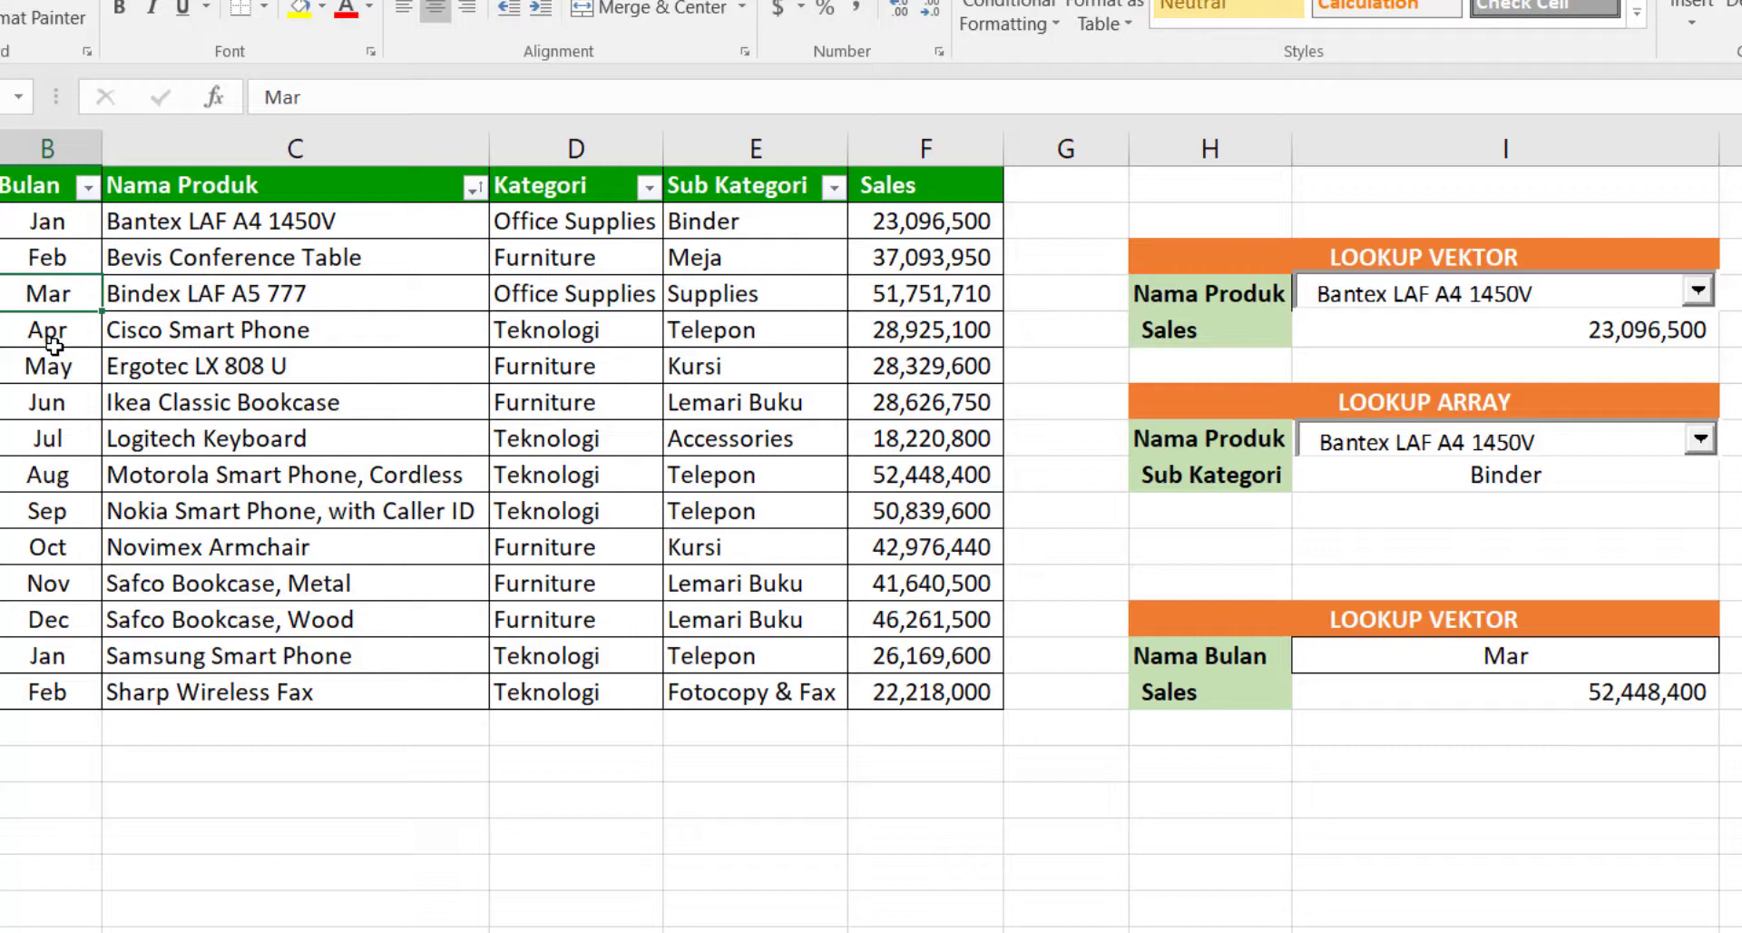
click(1595, 702)
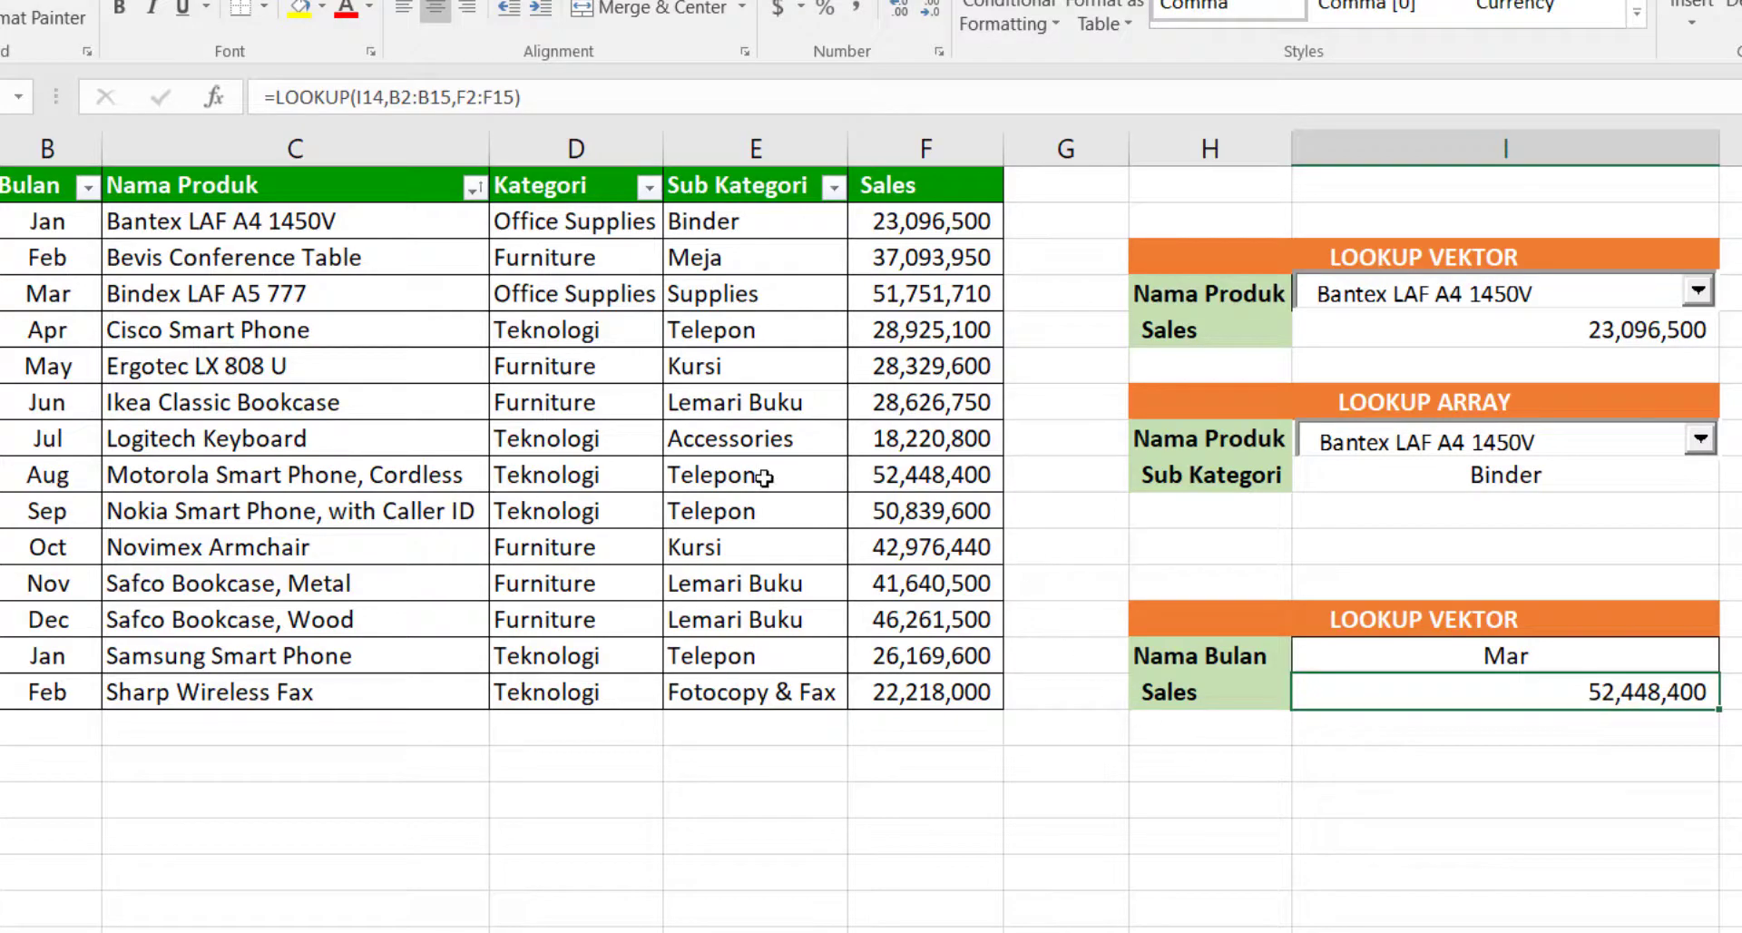
click(58, 479)
drag(57, 480, 934, 512)
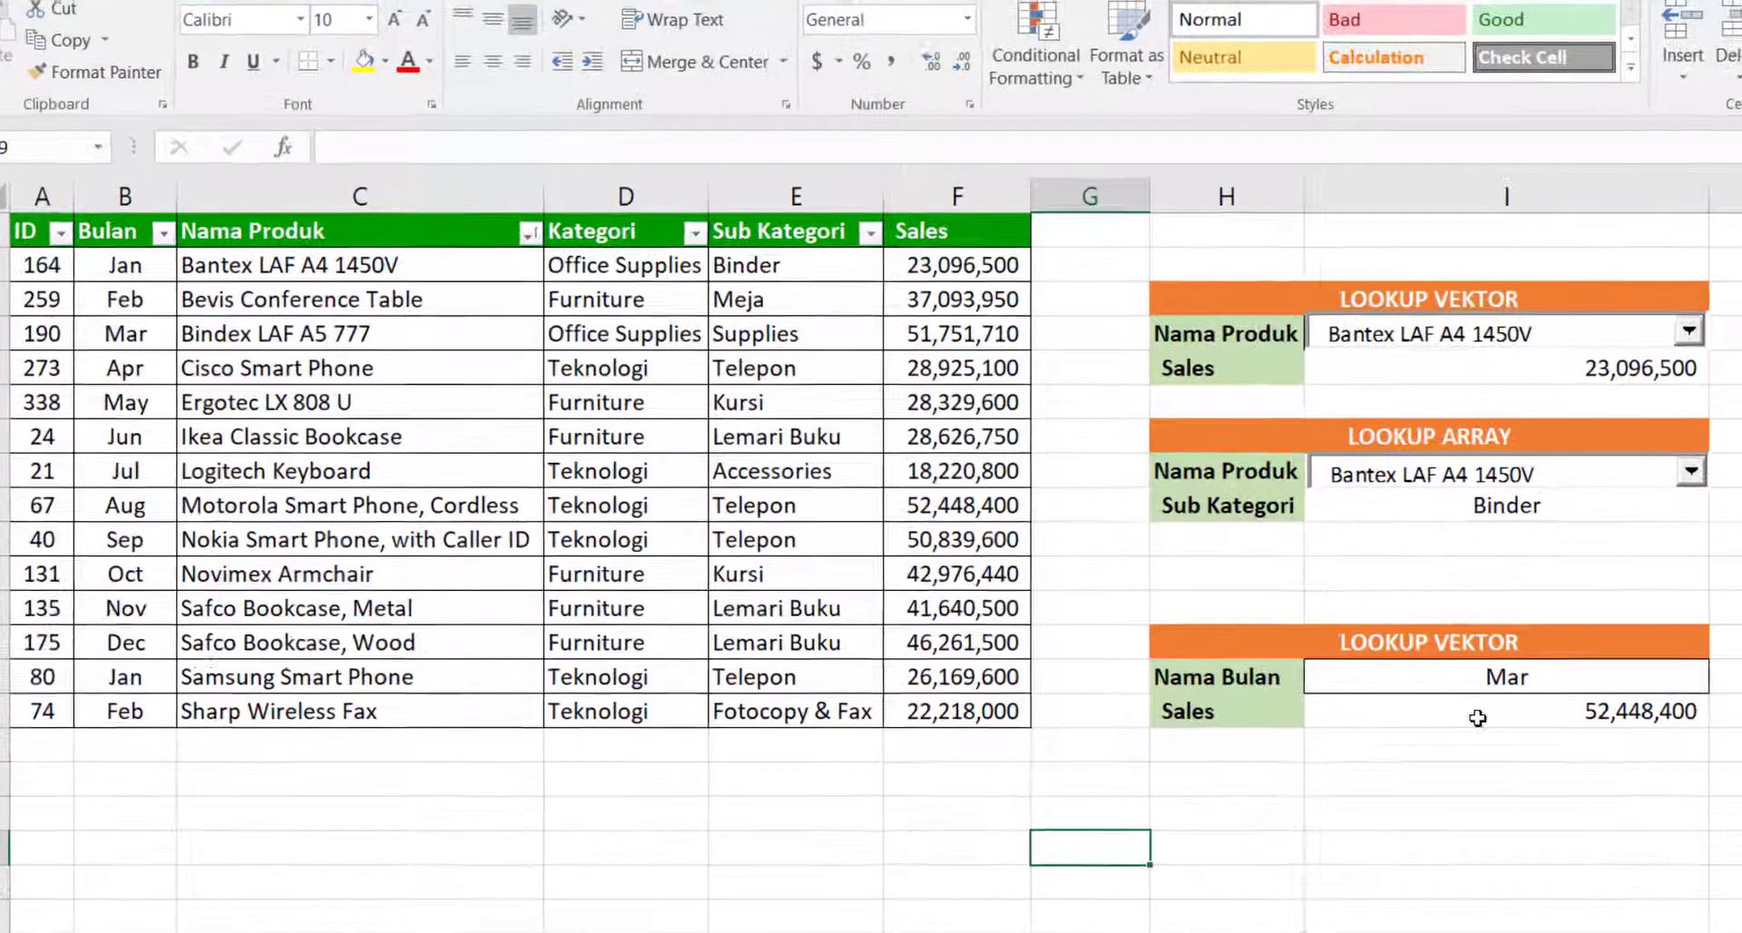
Step: Change the Nama Bulan label in H14 to ID
click(1216, 677)
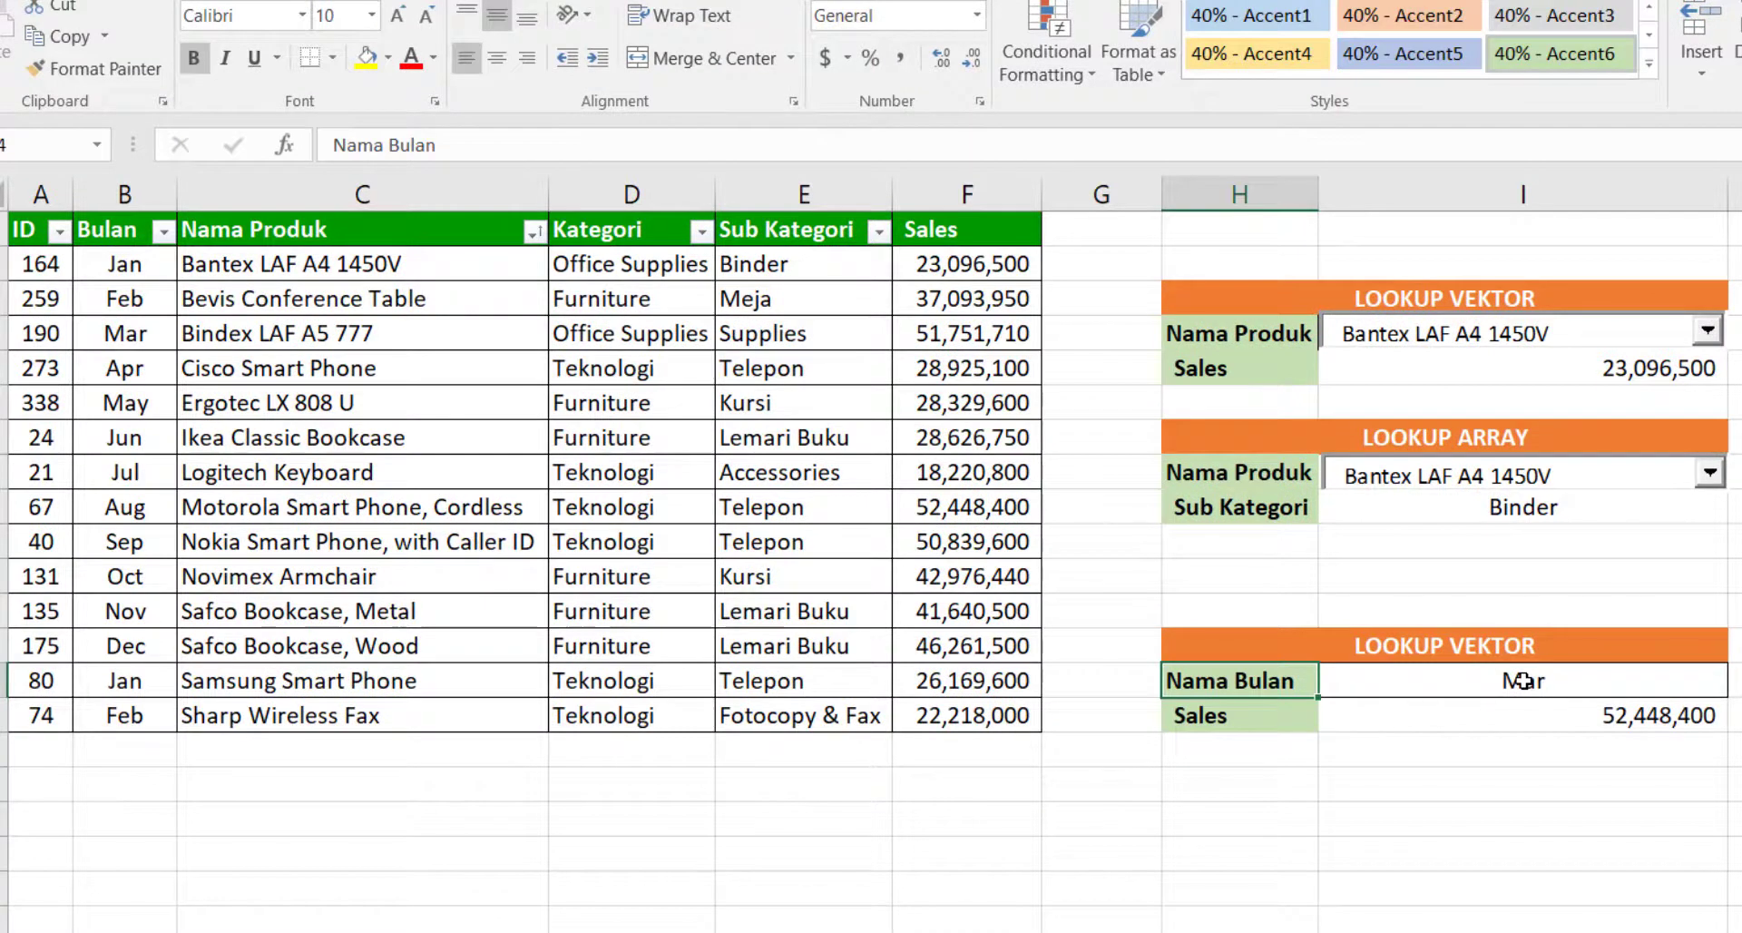
text(ID)
key(Return)
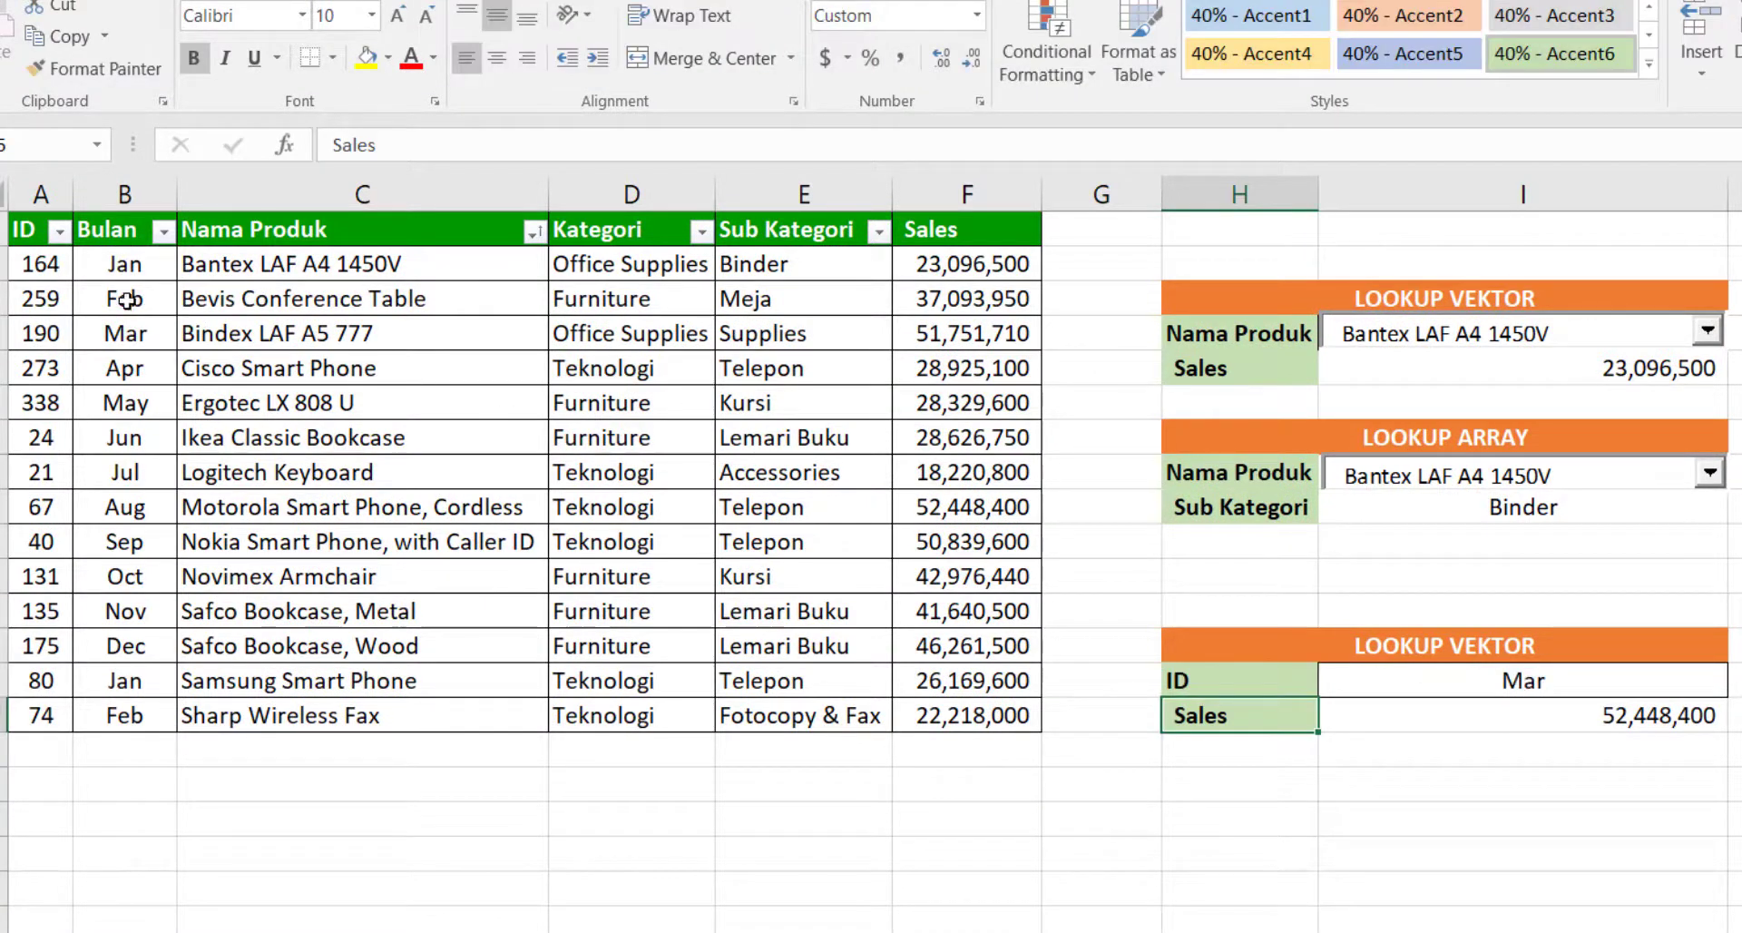
Step: Change the lookup vector of the formula in I15 to the ID column range A2:A15
drag(66, 265, 64, 713)
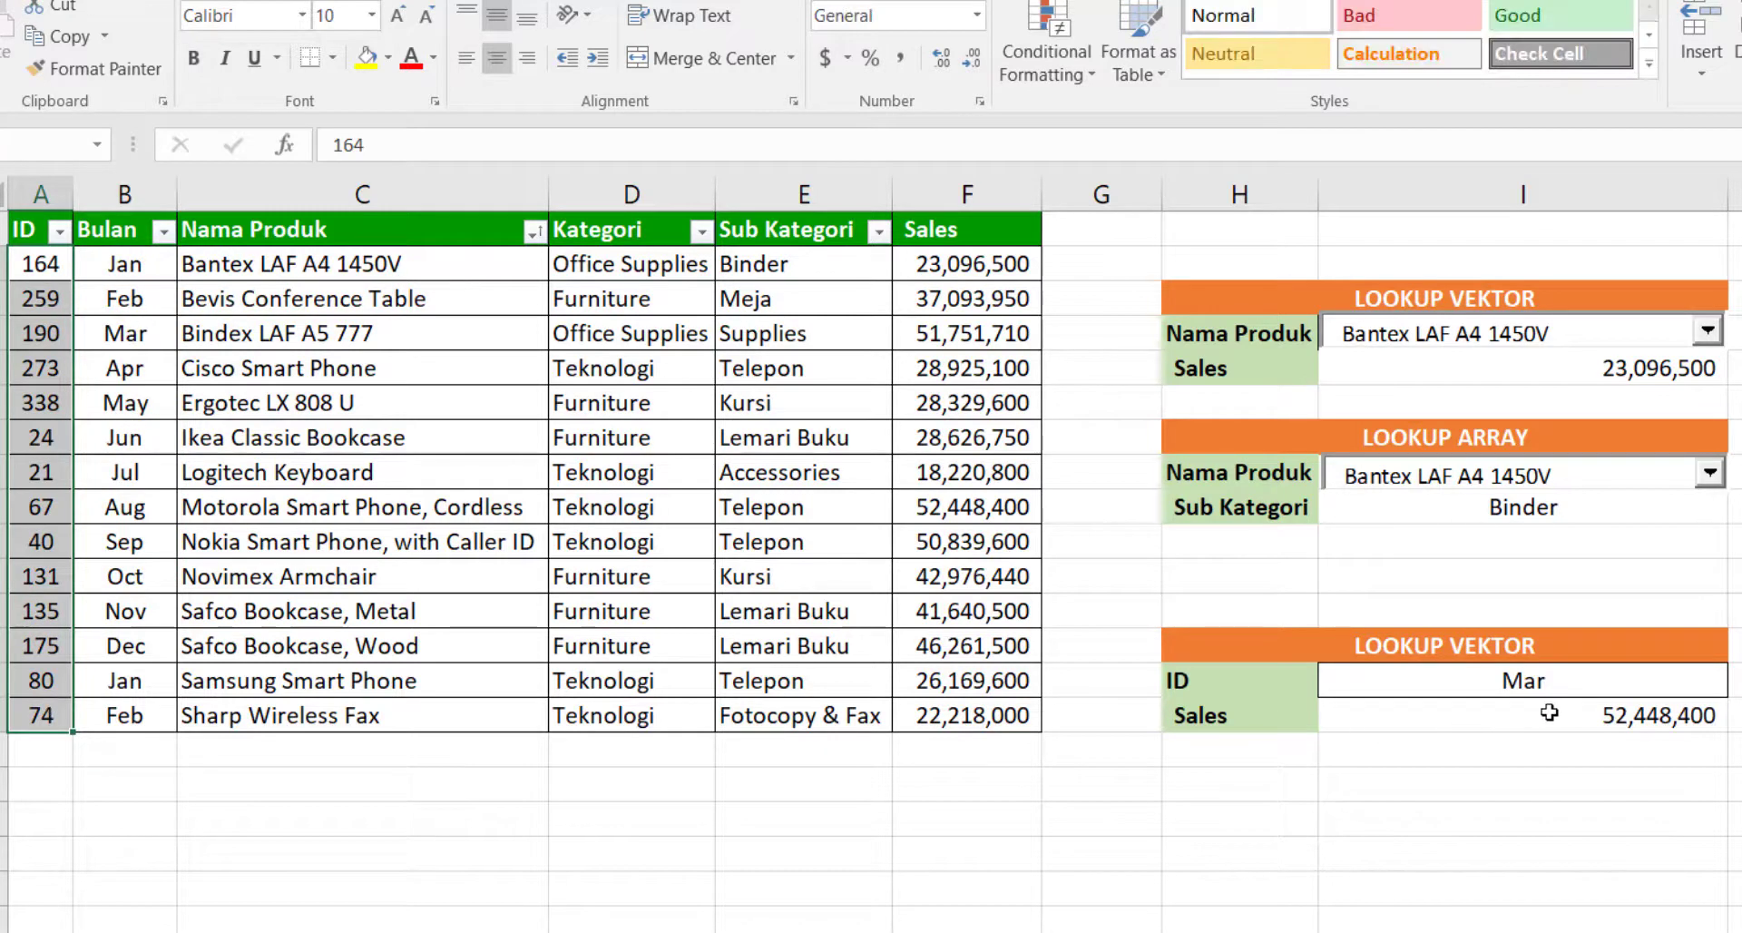
double_click(1549, 713)
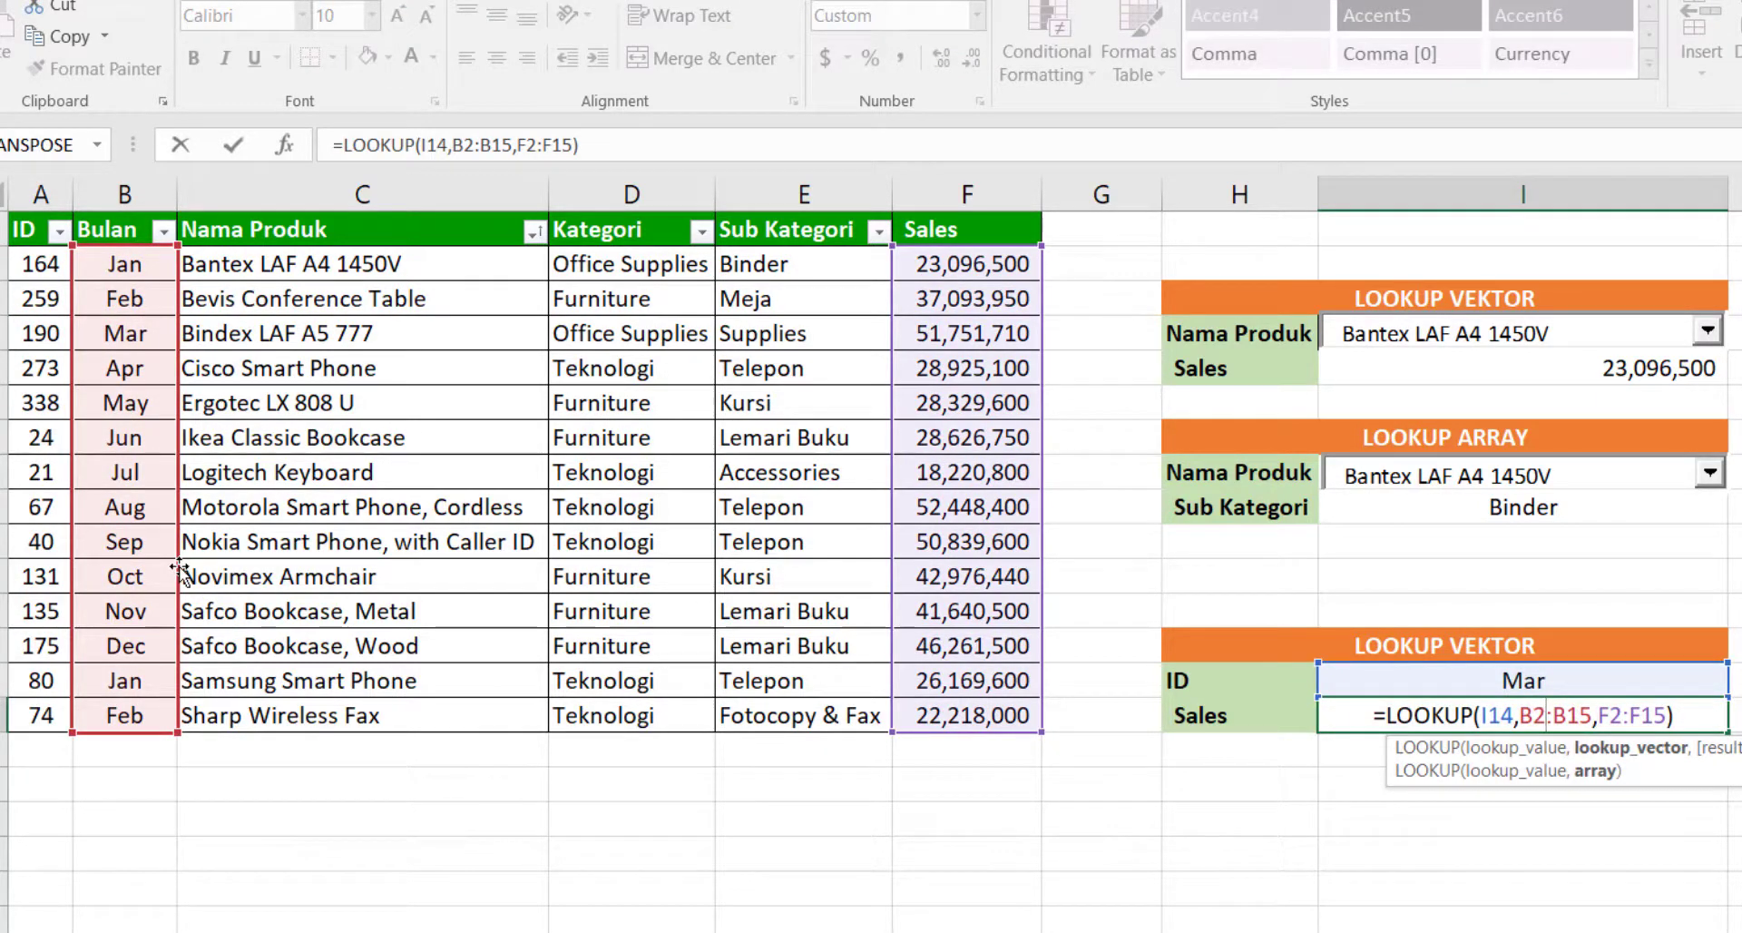
drag(179, 571, 68, 588)
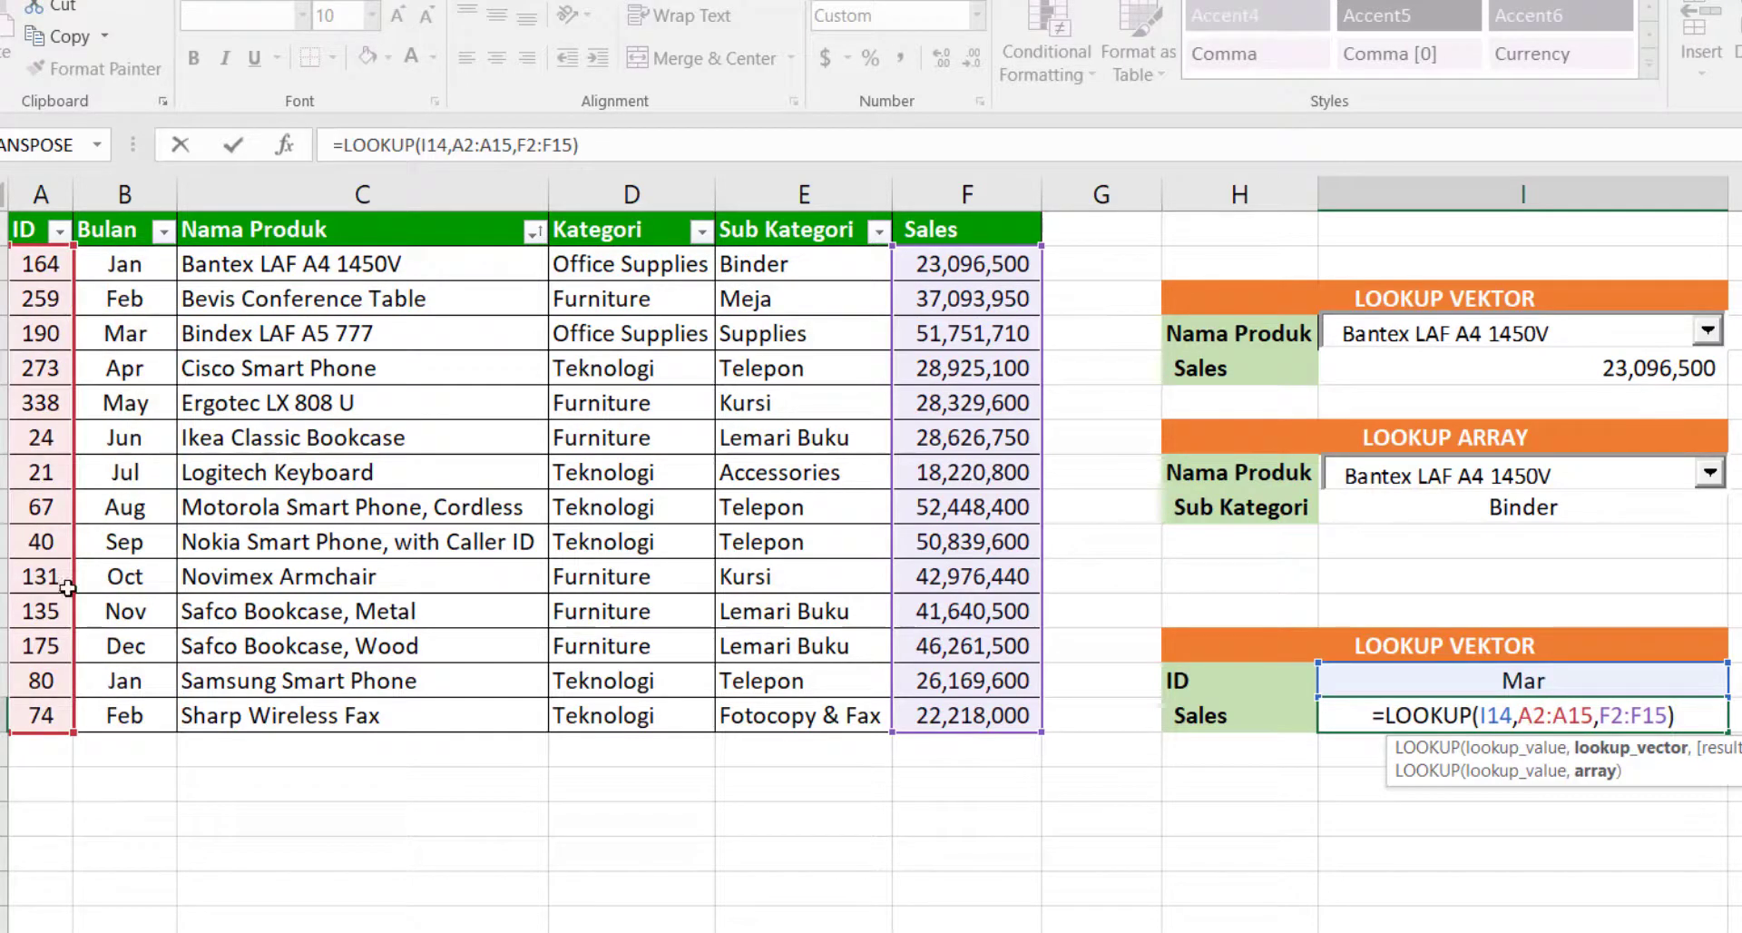
click(515, 585)
Step: Set the lookup ID in I14 to 164 and compare the Sales result with the table row of ID 74
click(1595, 675)
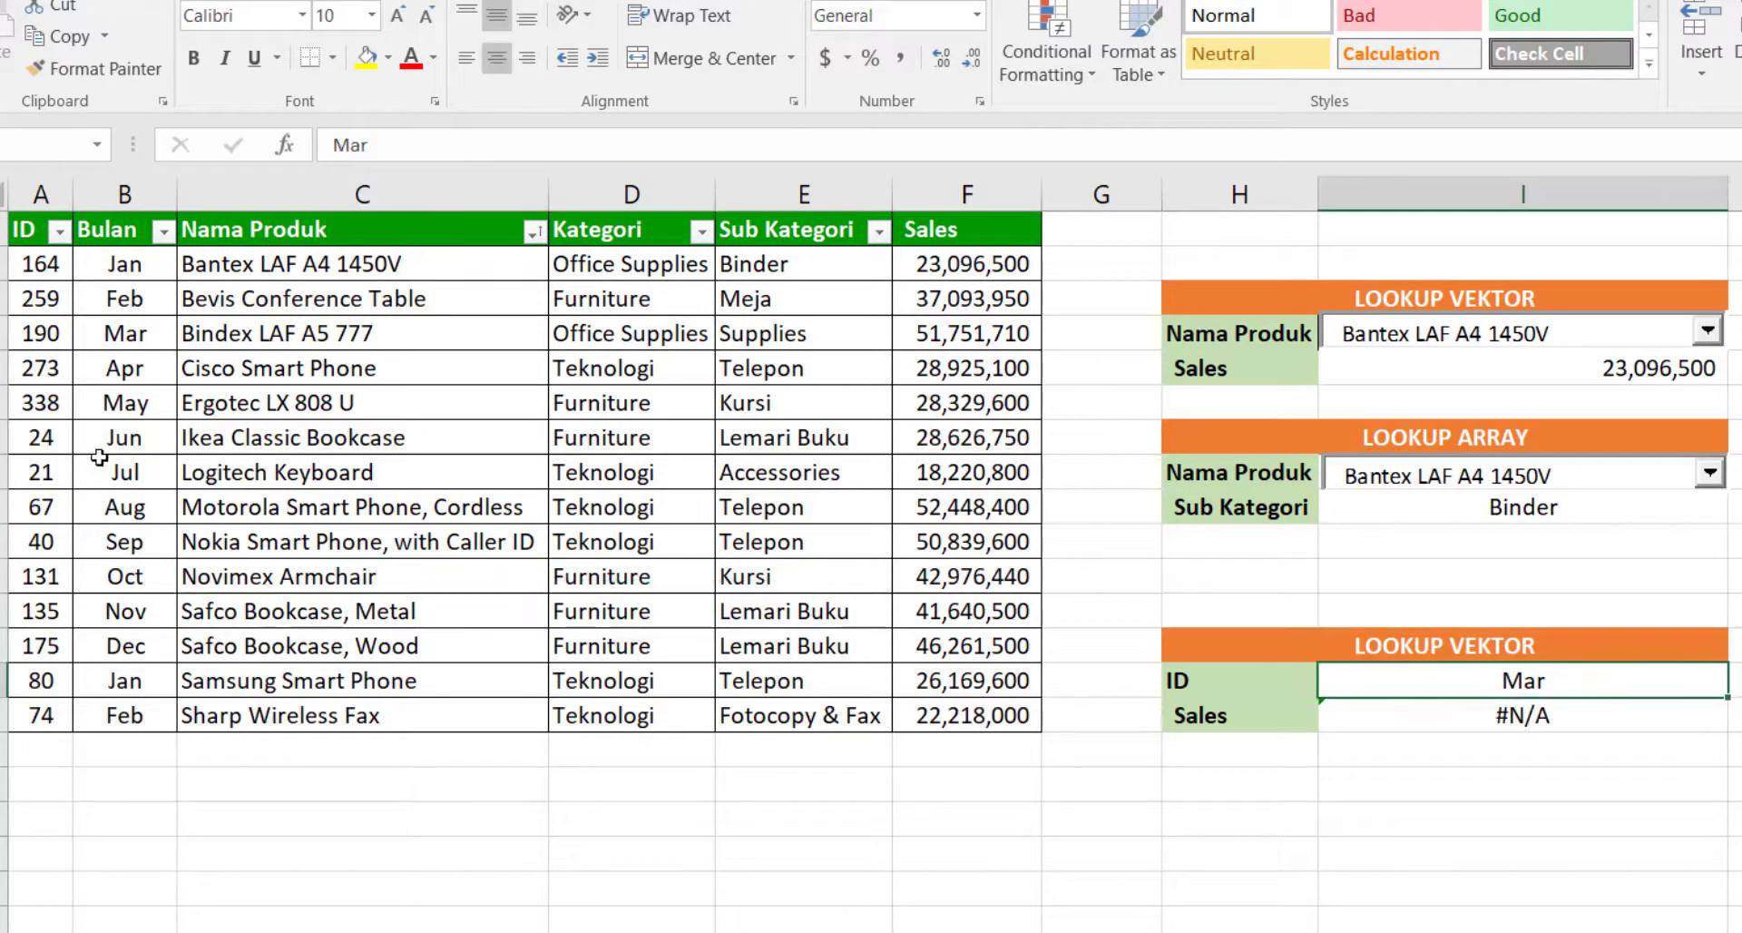
click(38, 274)
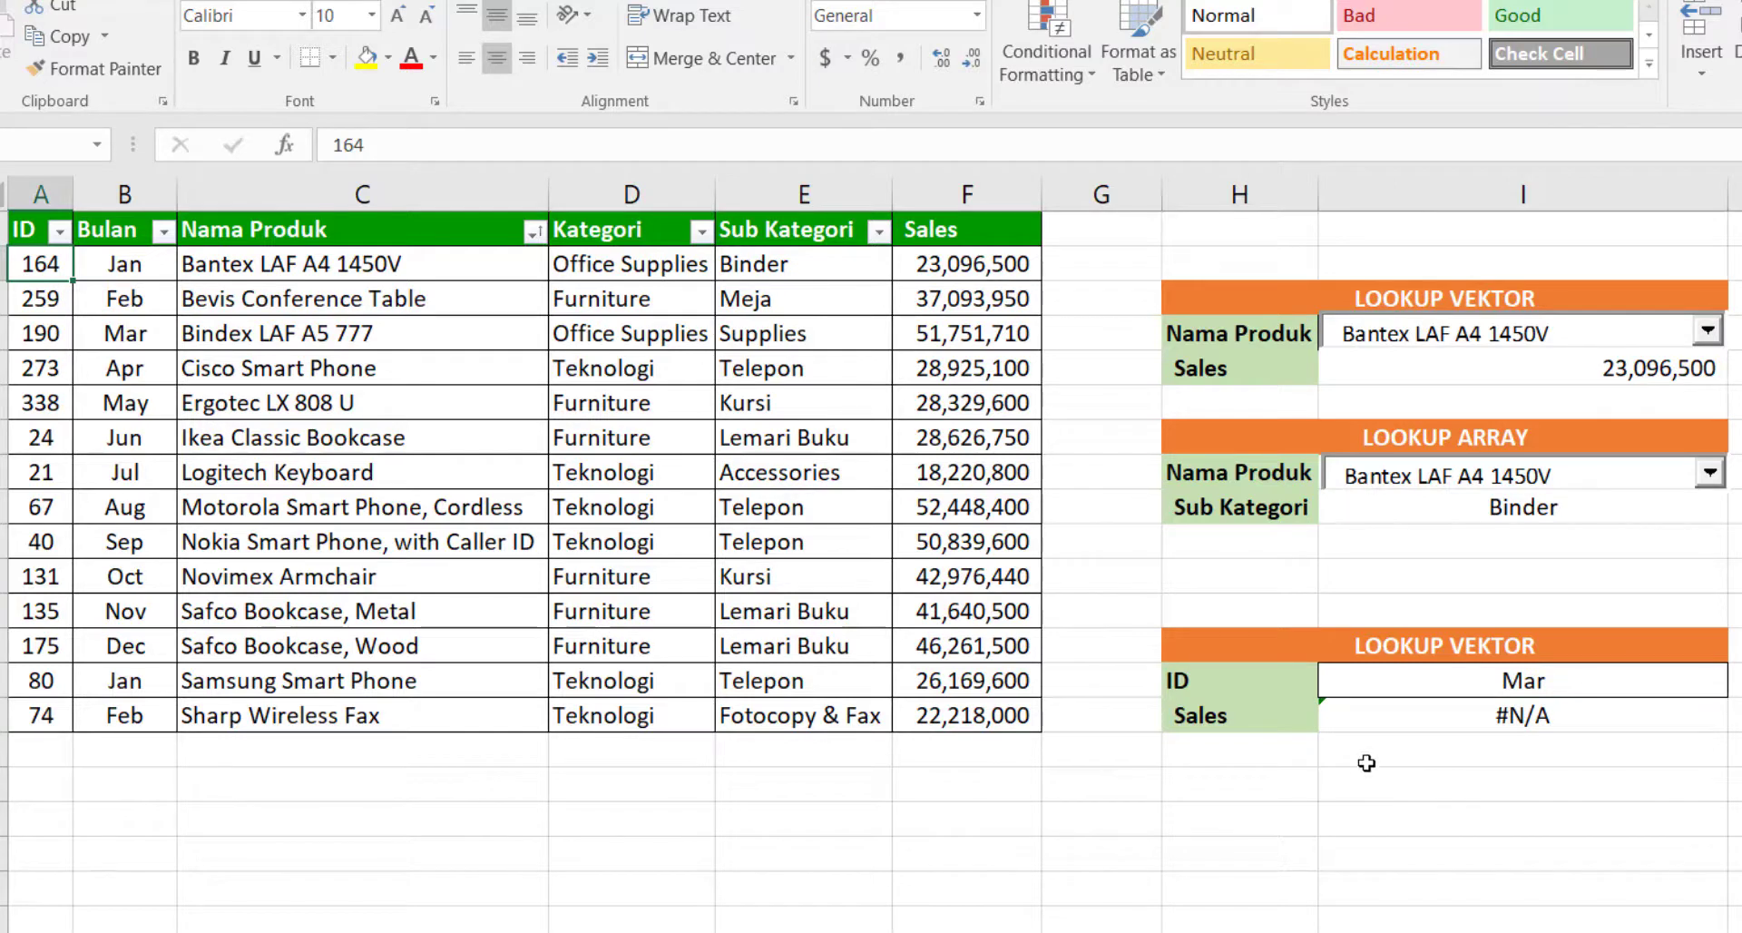
click(1488, 689)
text(164)
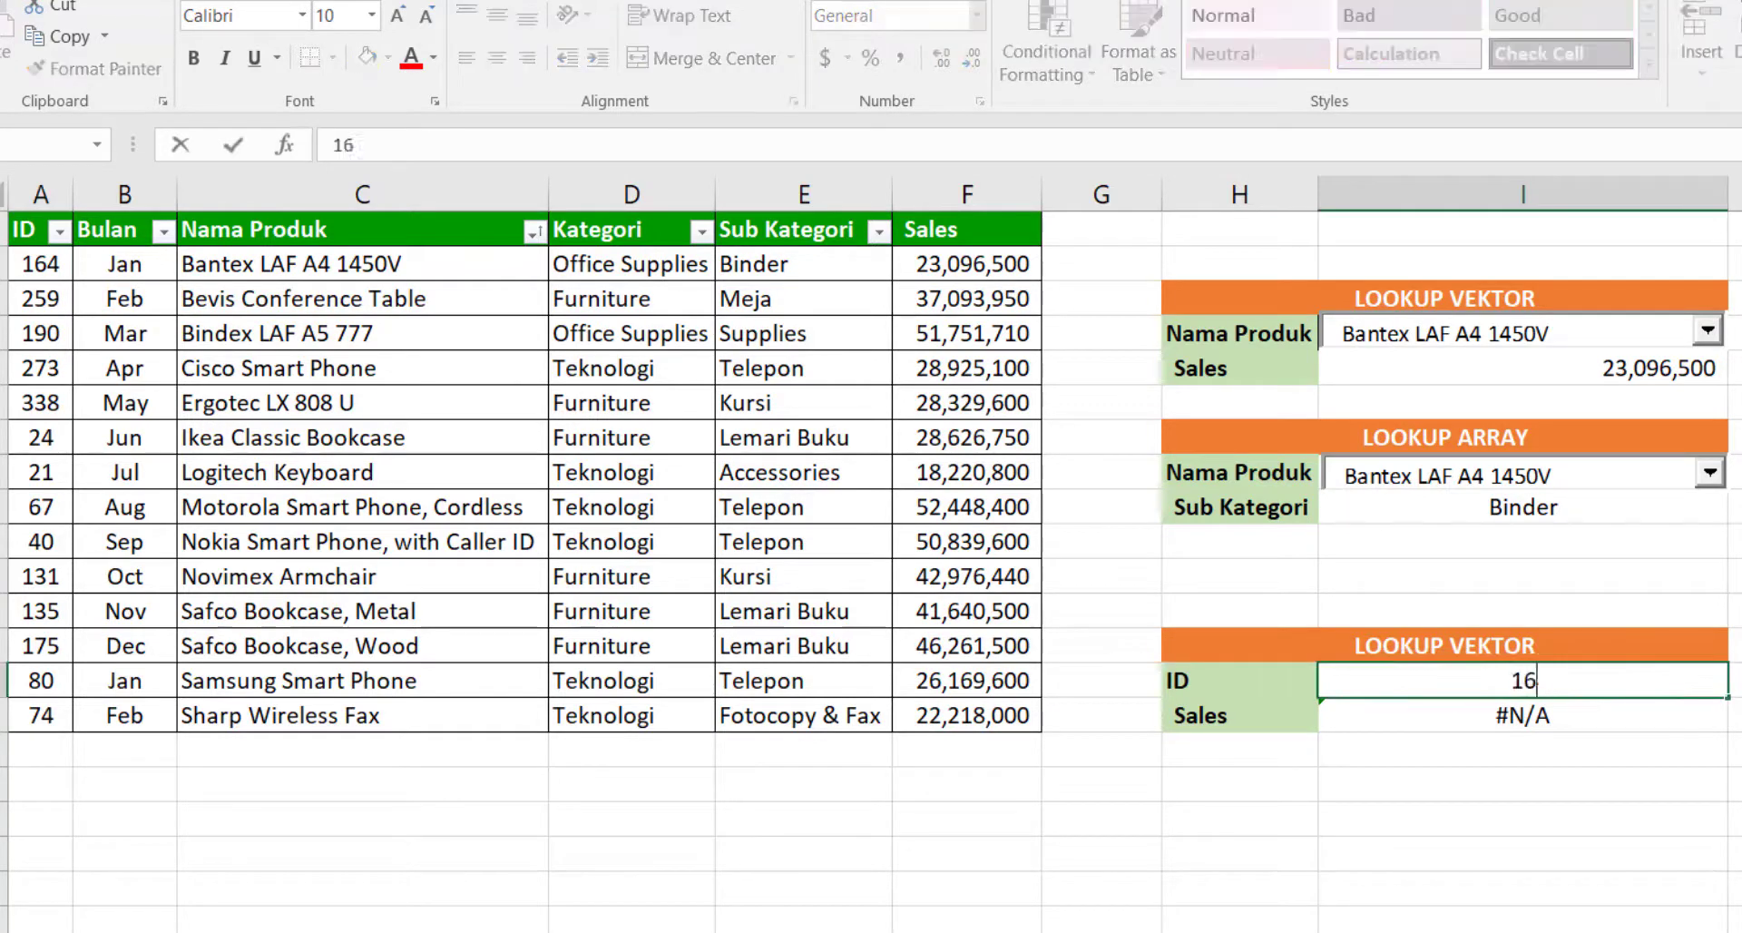
key(Return)
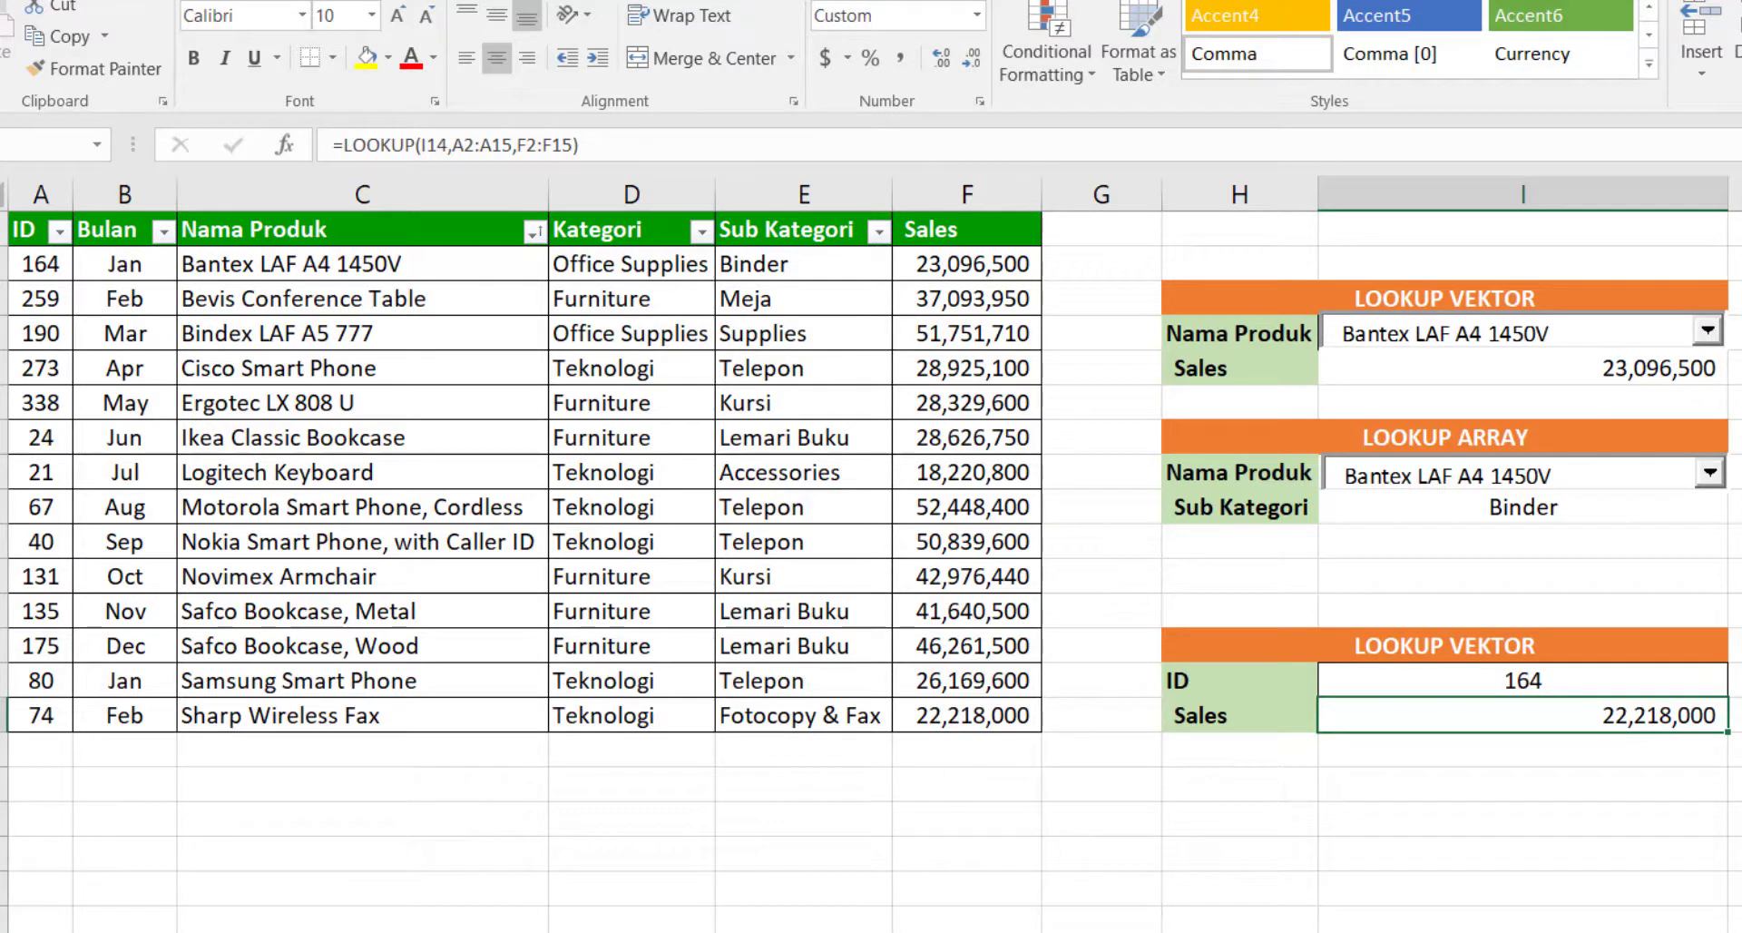
click(1694, 685)
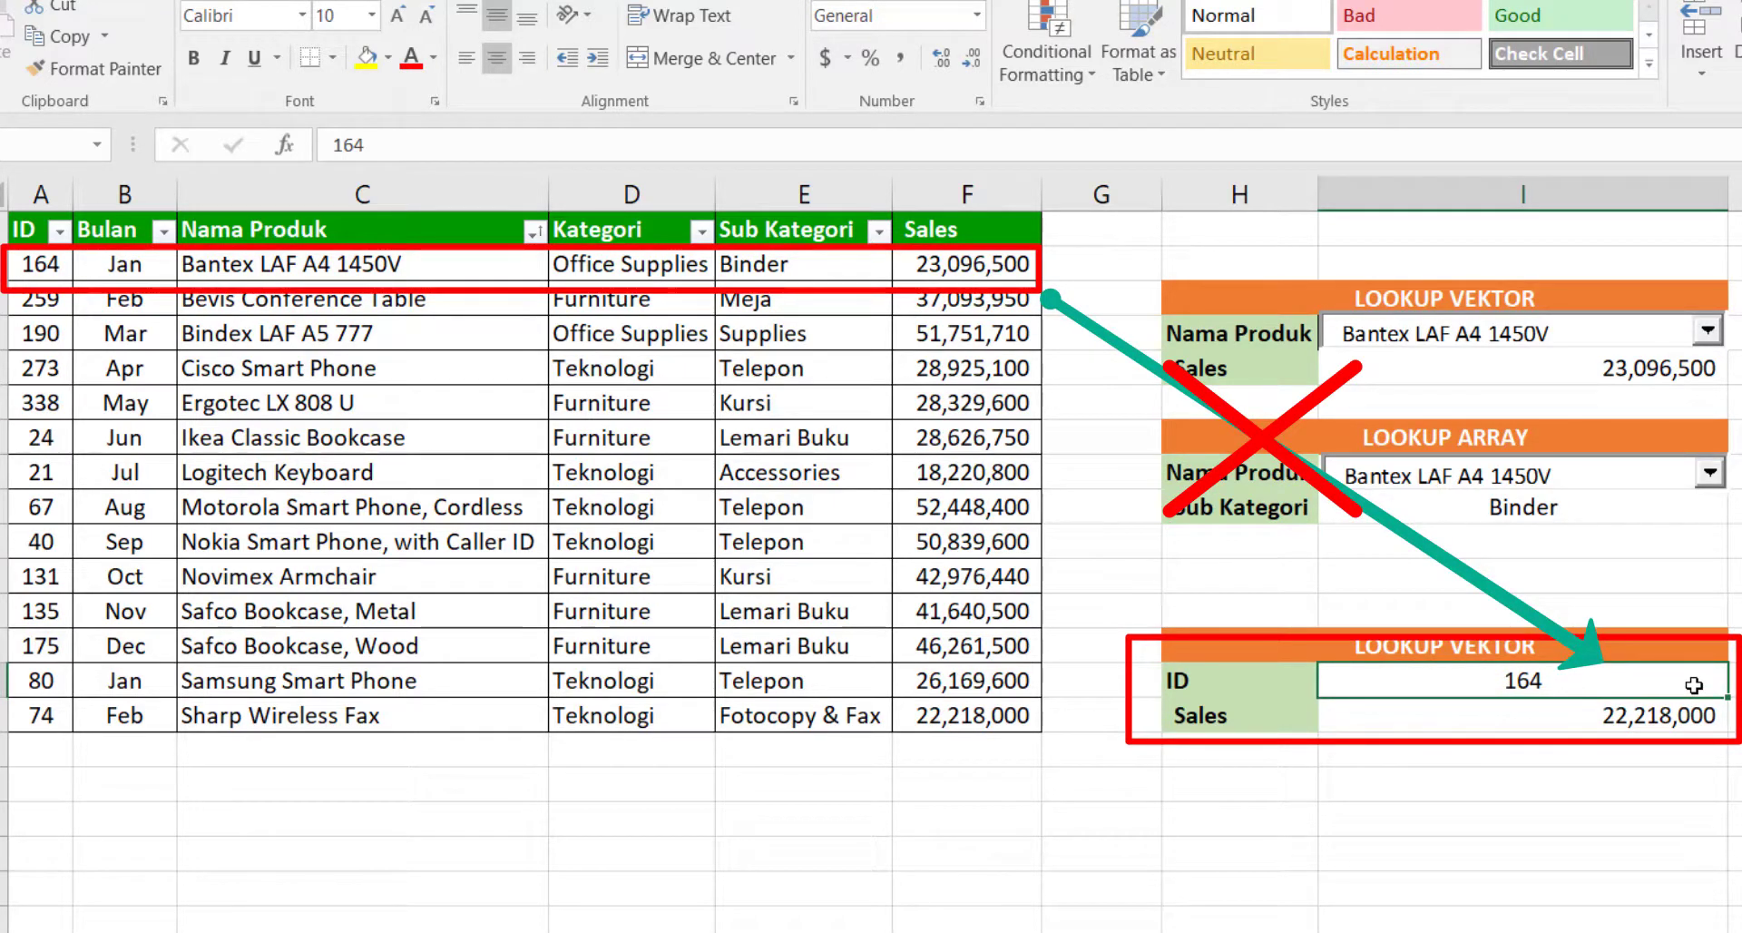
click(1646, 715)
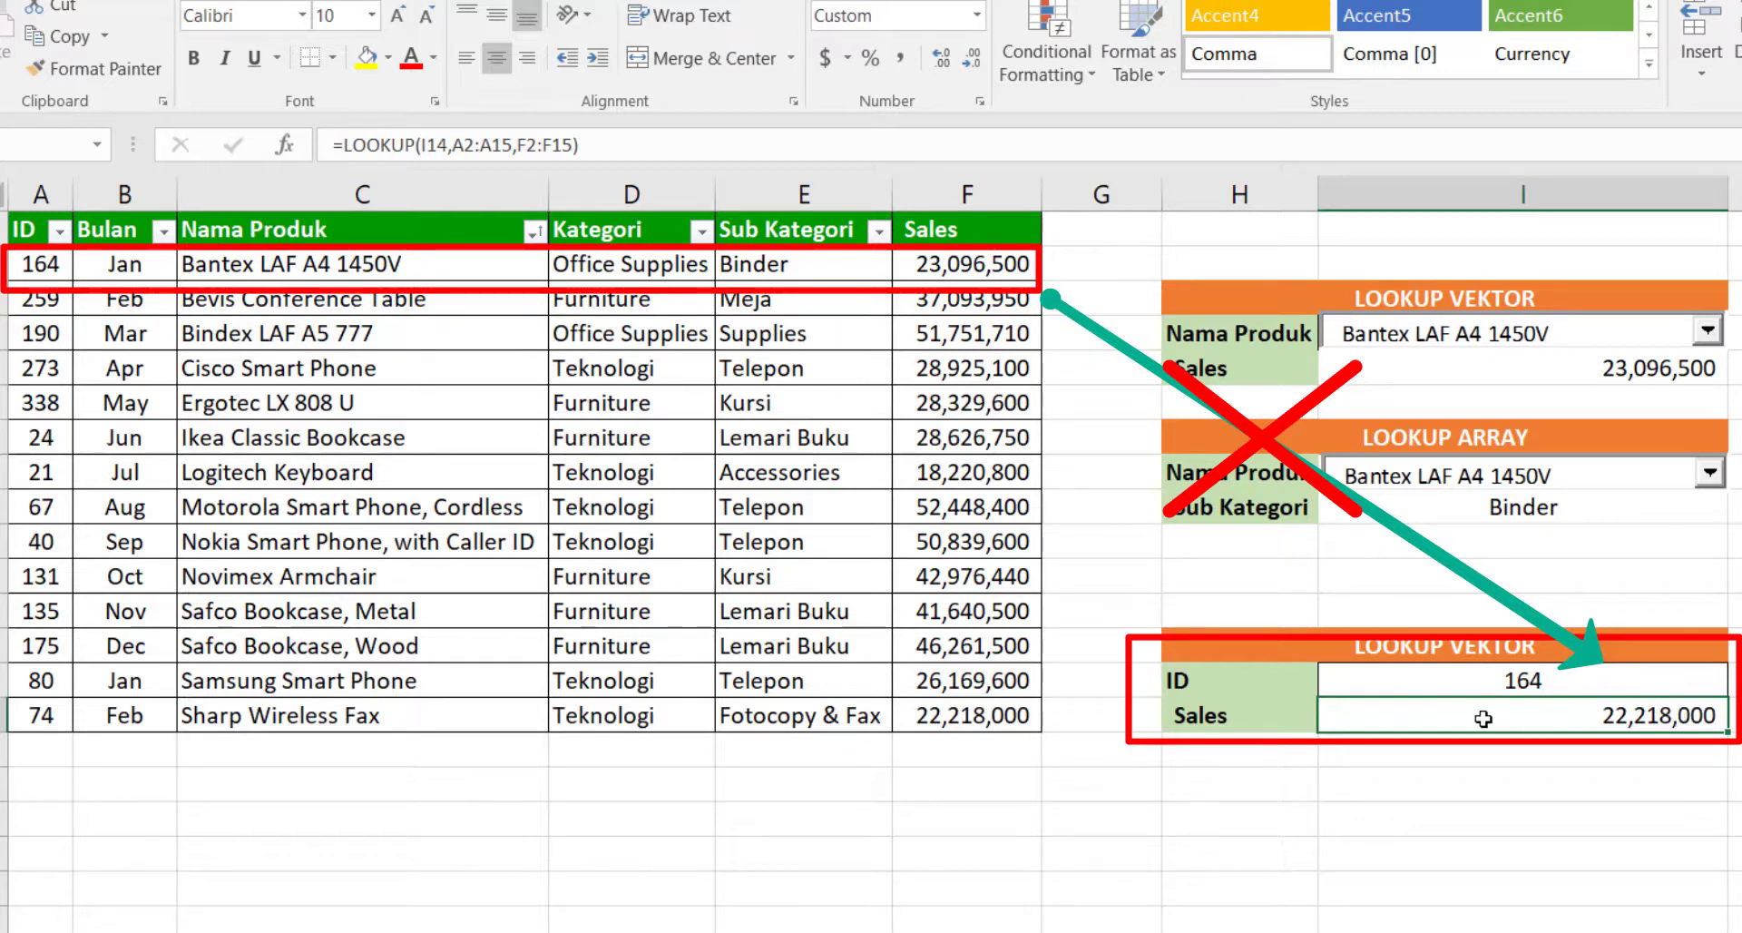
click(25, 726)
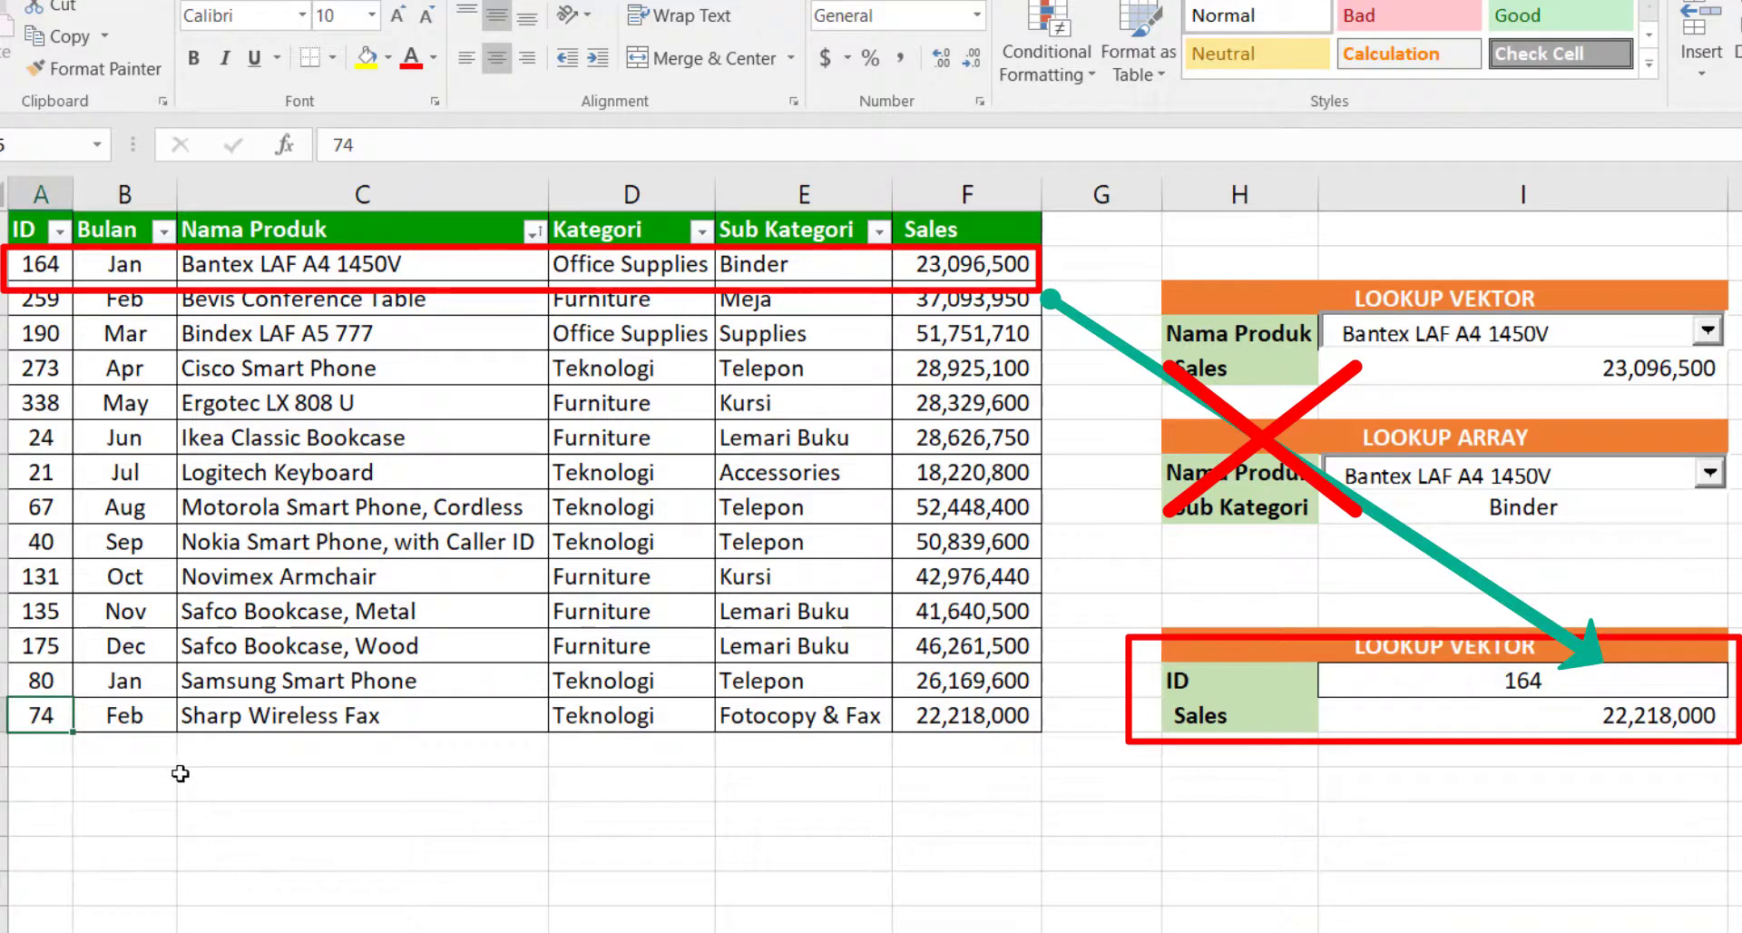
Step: Sort the table by ID from smallest to largest and check the I15 lookup against the row of ID 164
click(1614, 715)
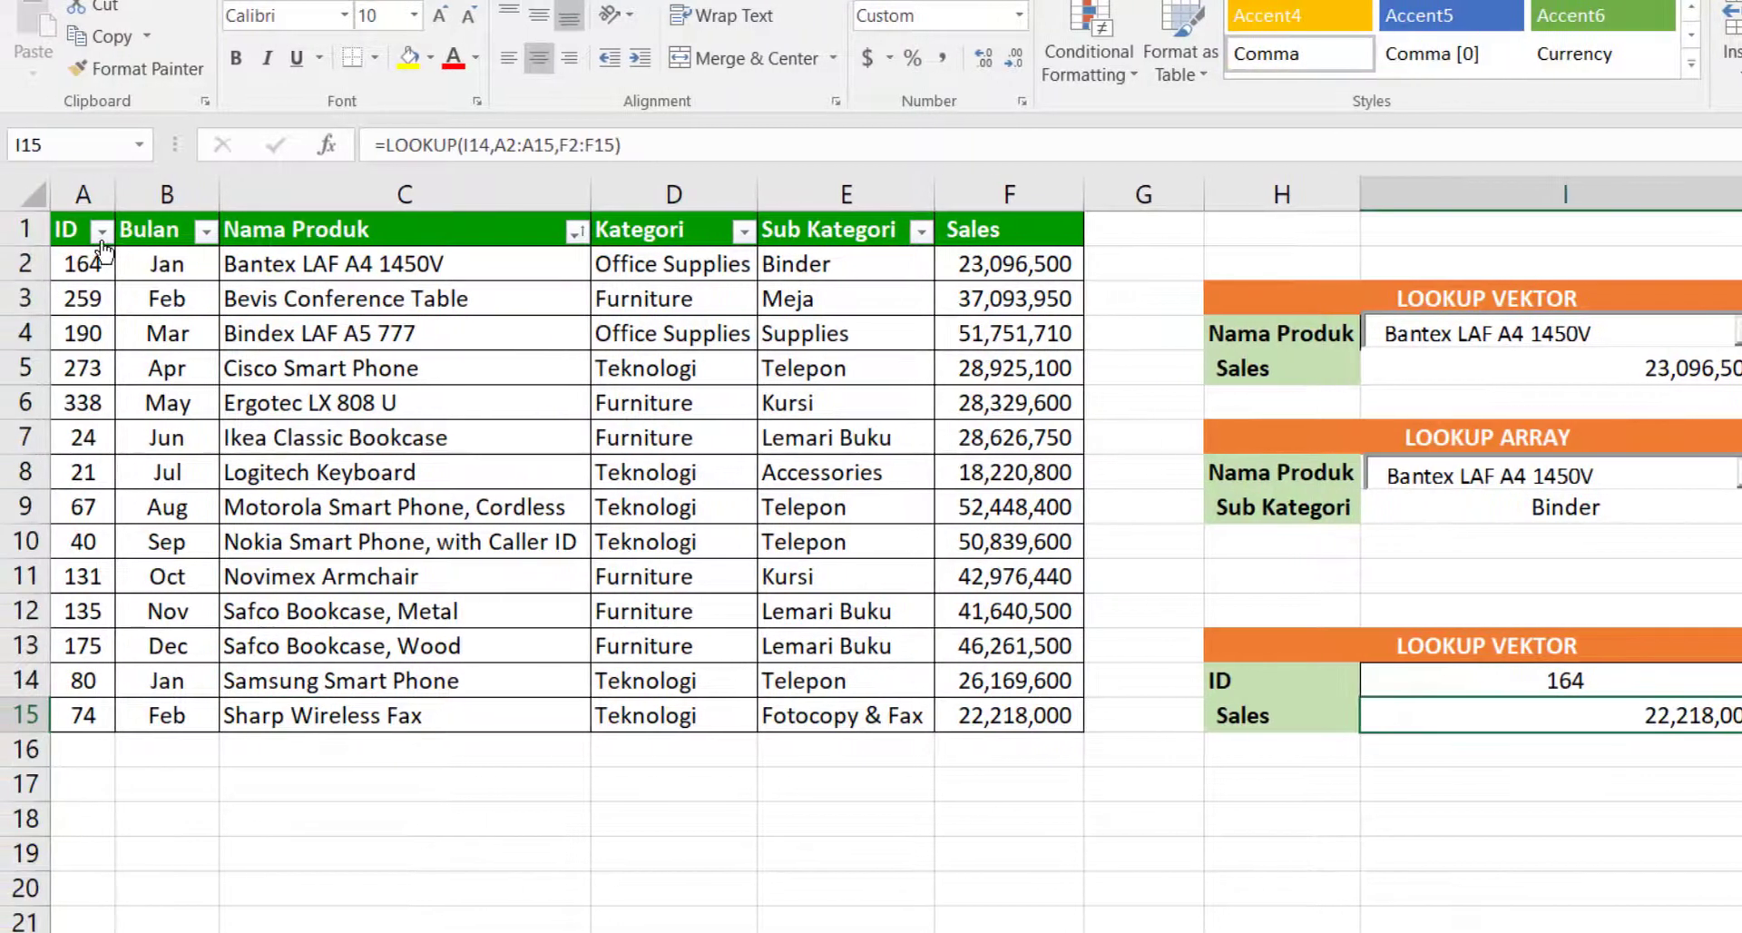
click(102, 234)
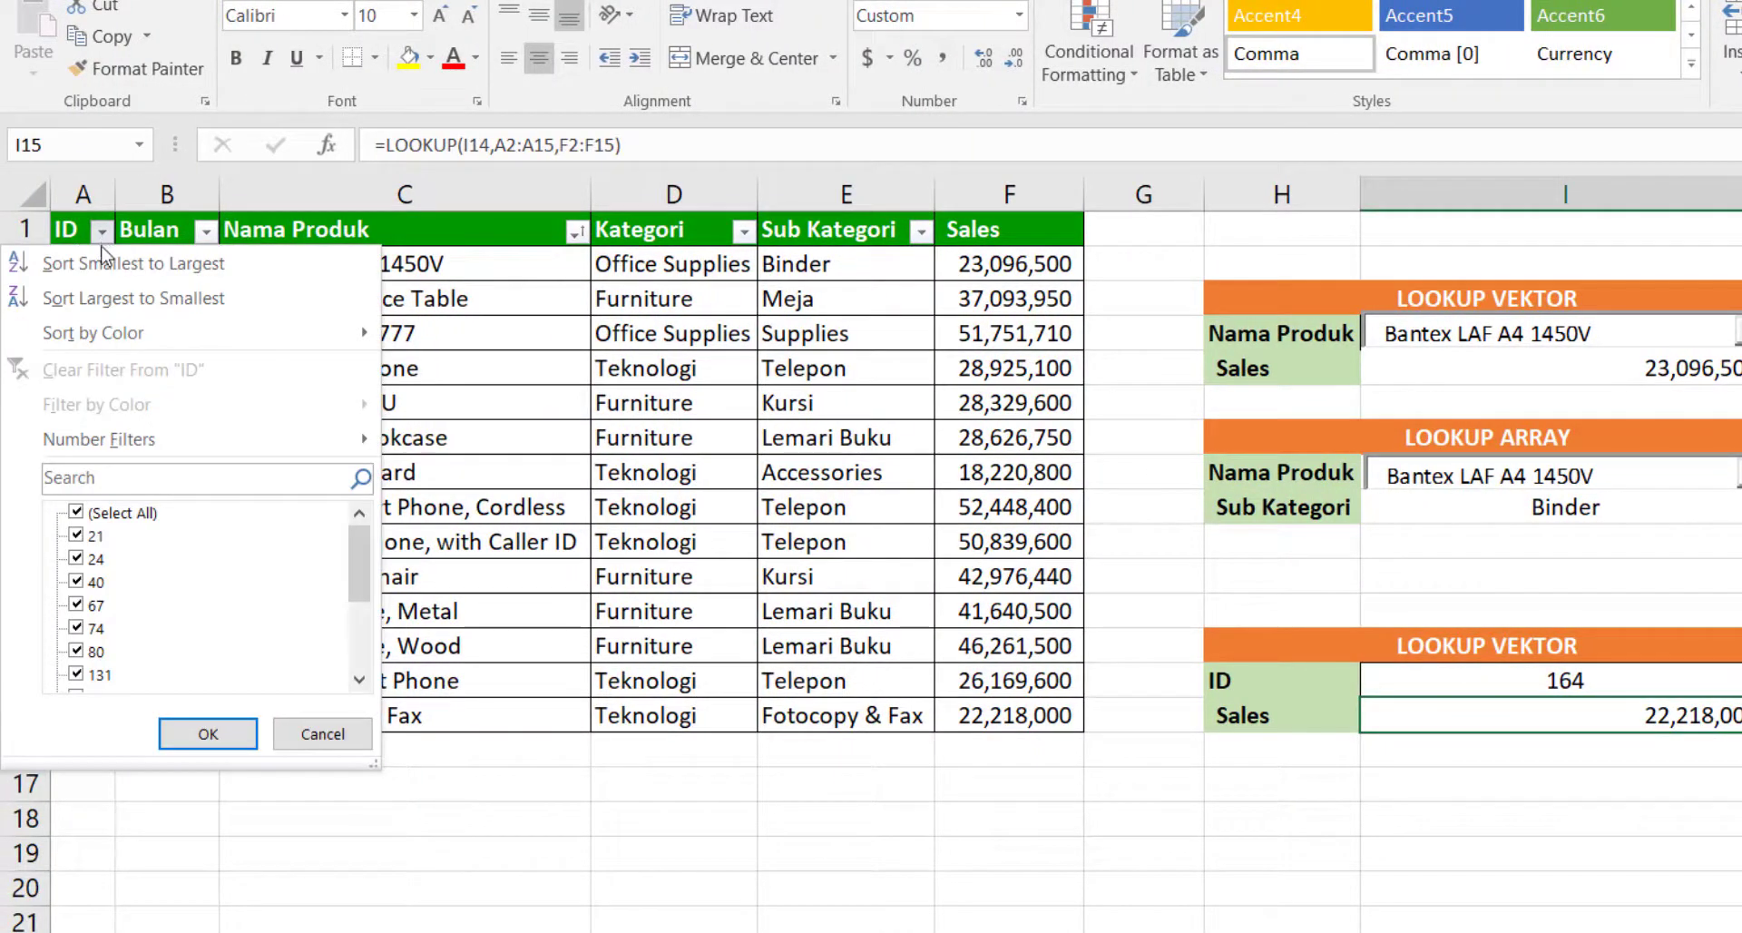
click(181, 279)
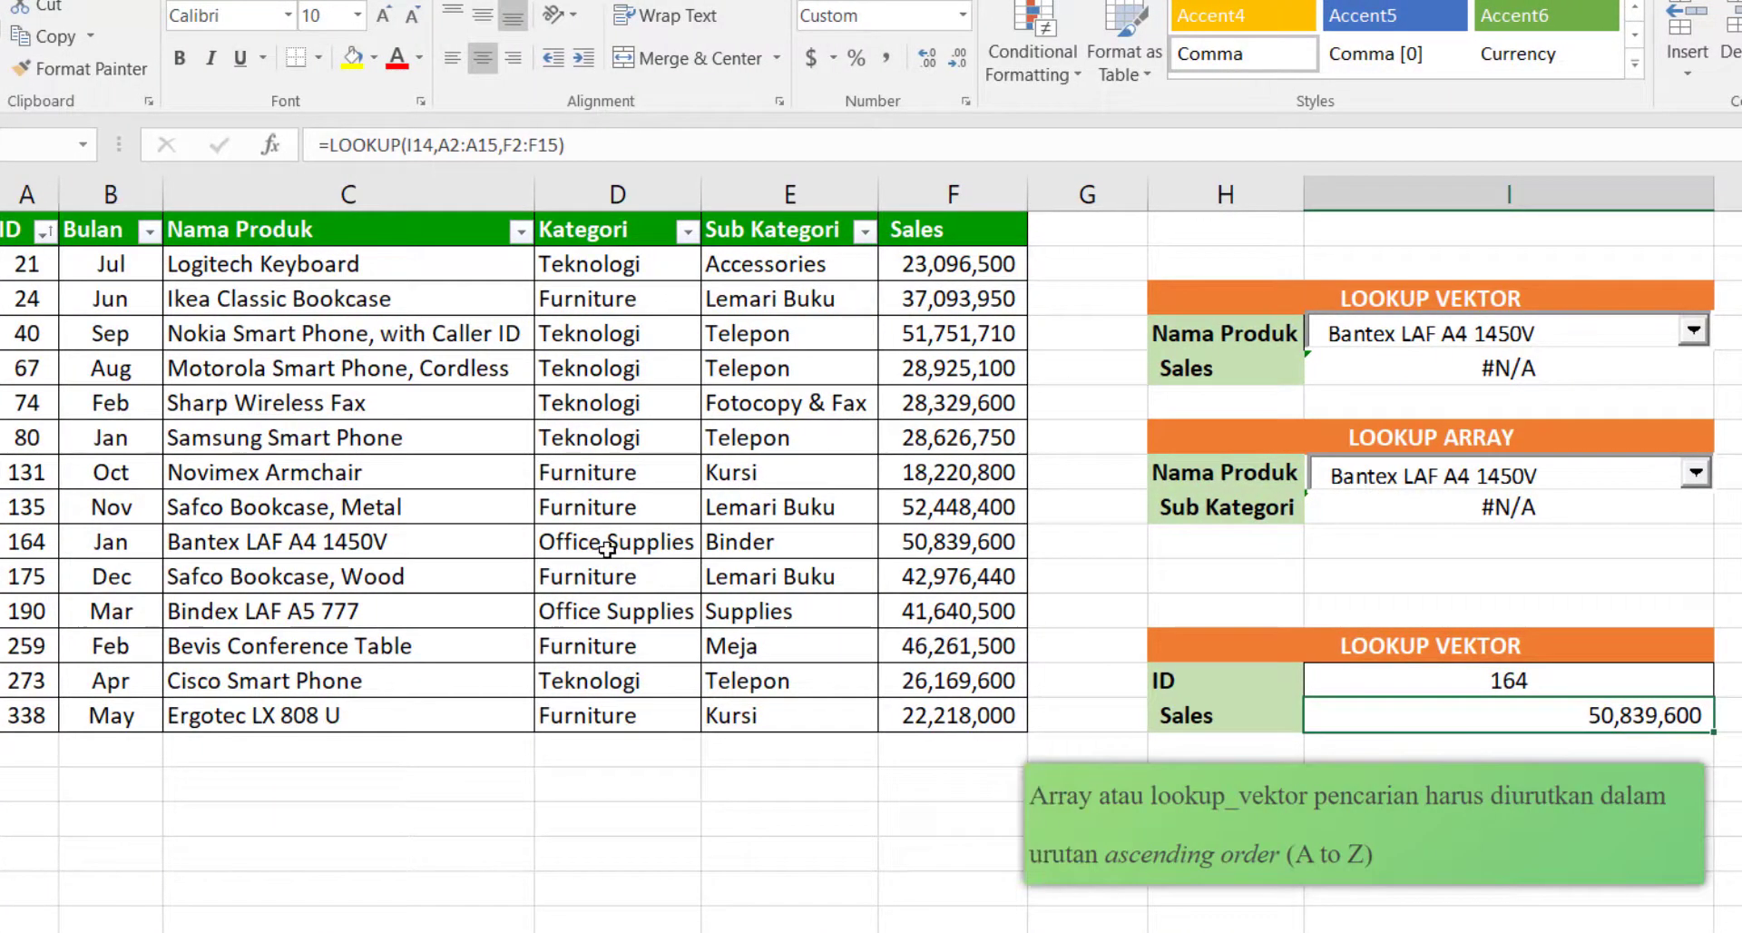
click(607, 548)
double_click(1610, 717)
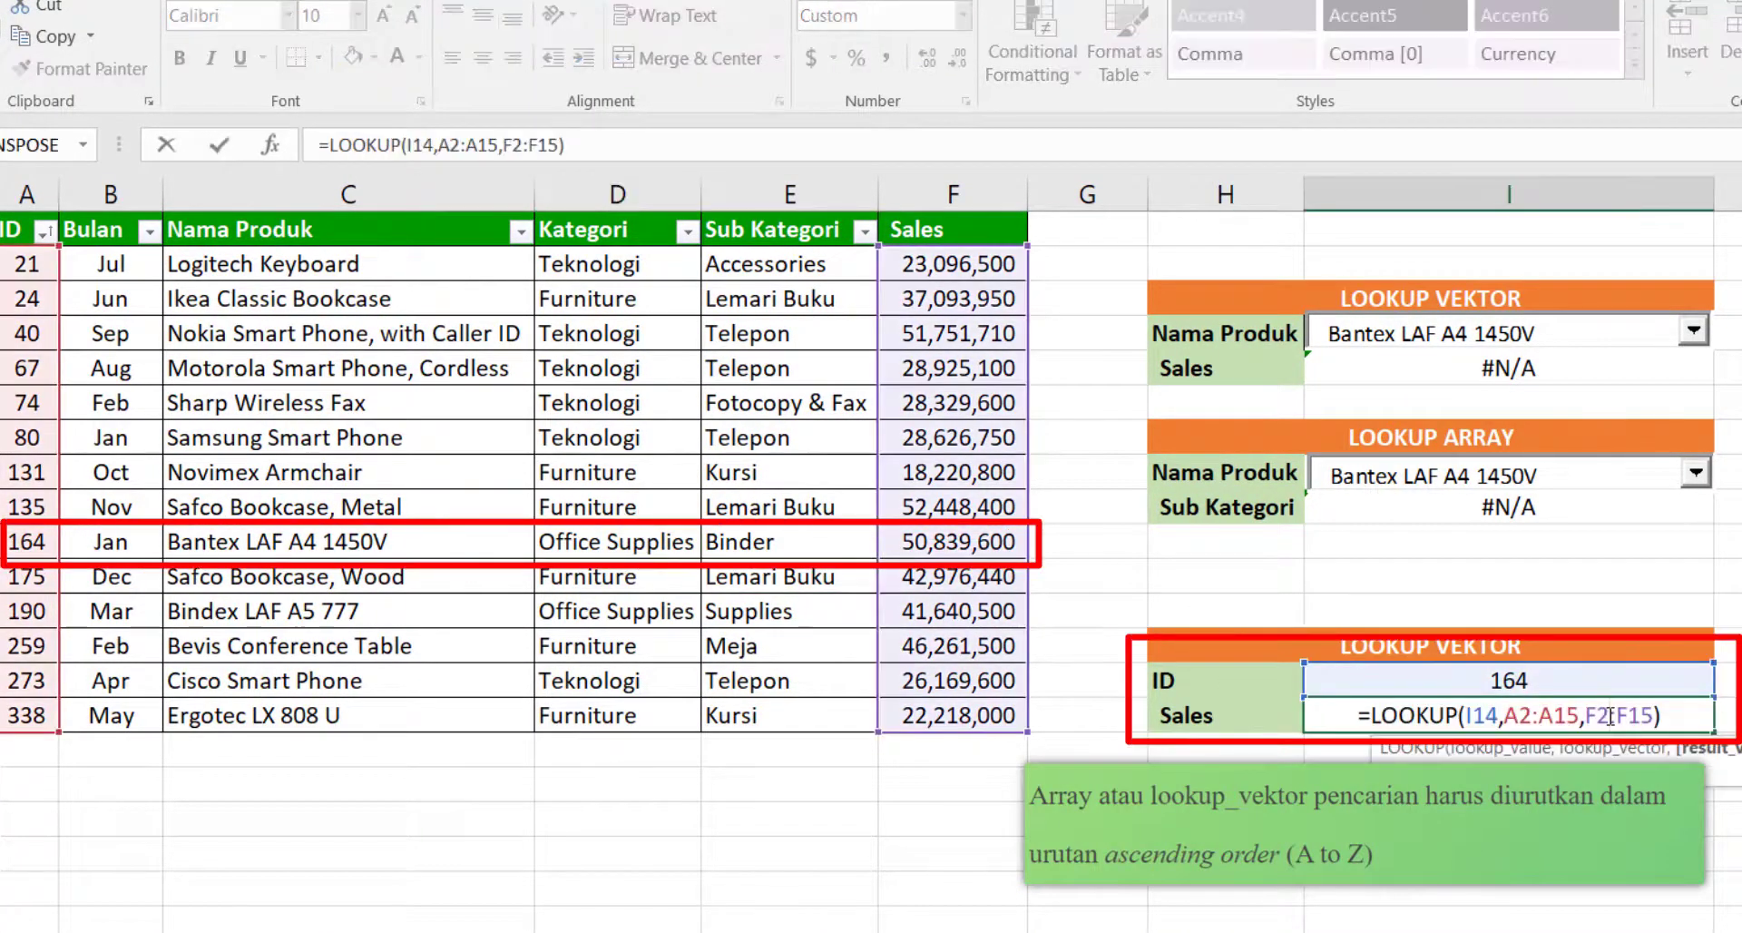
key(Return)
click(1593, 685)
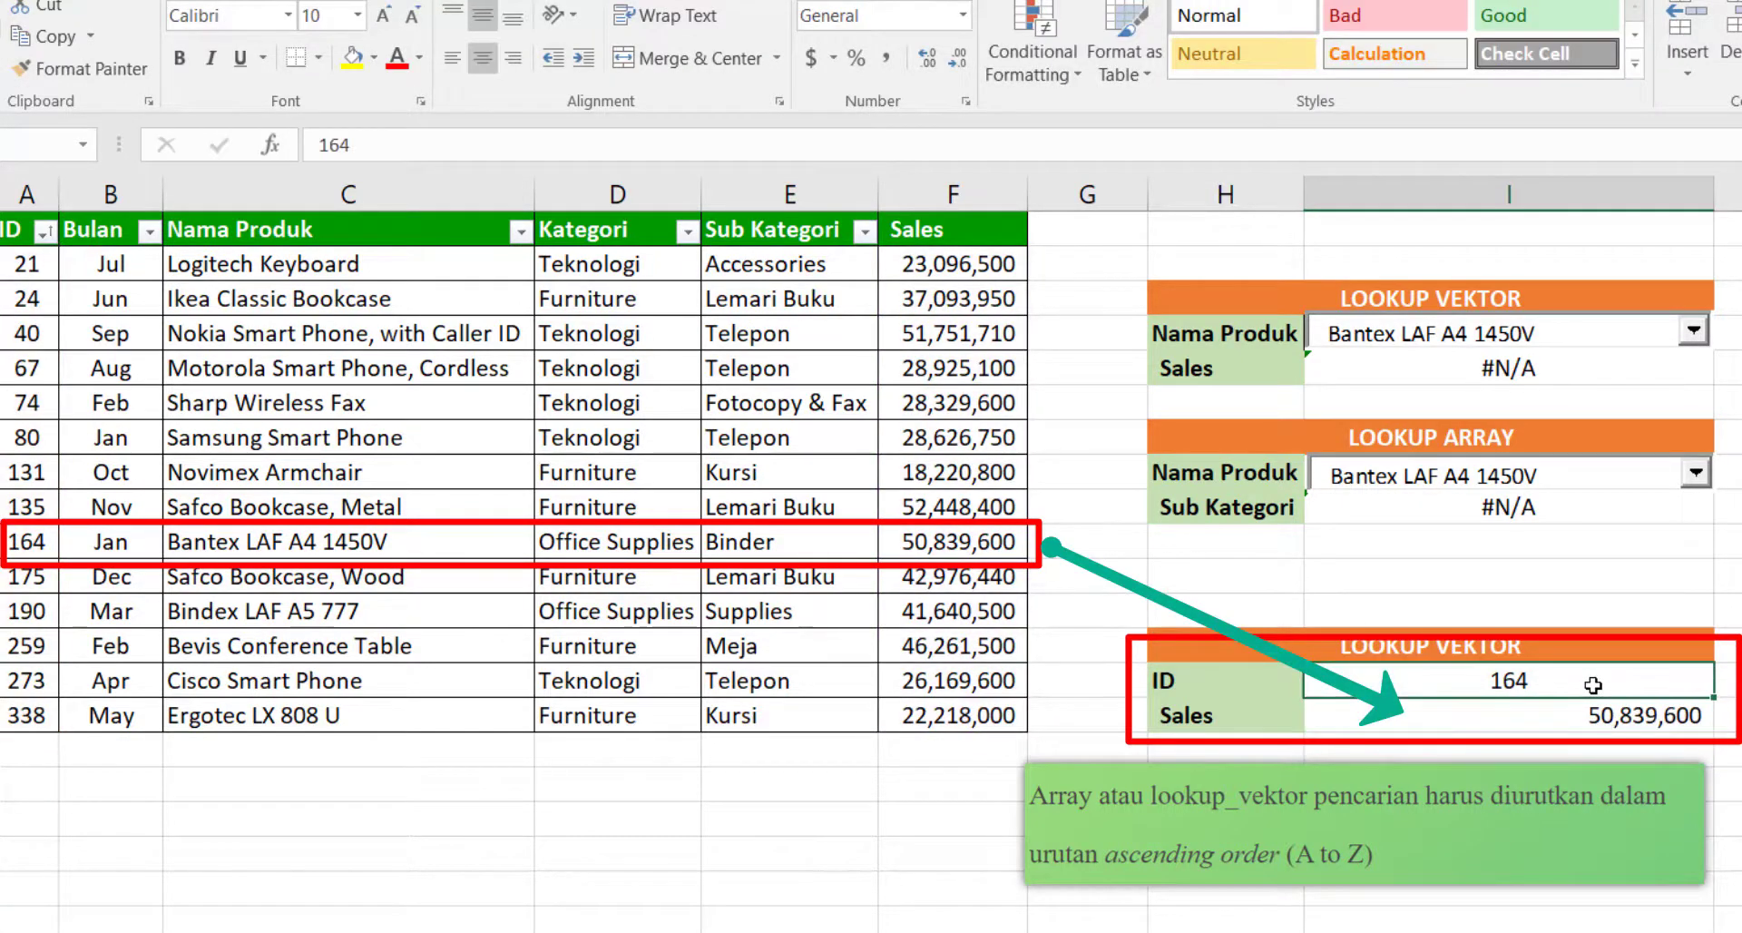
click(1688, 716)
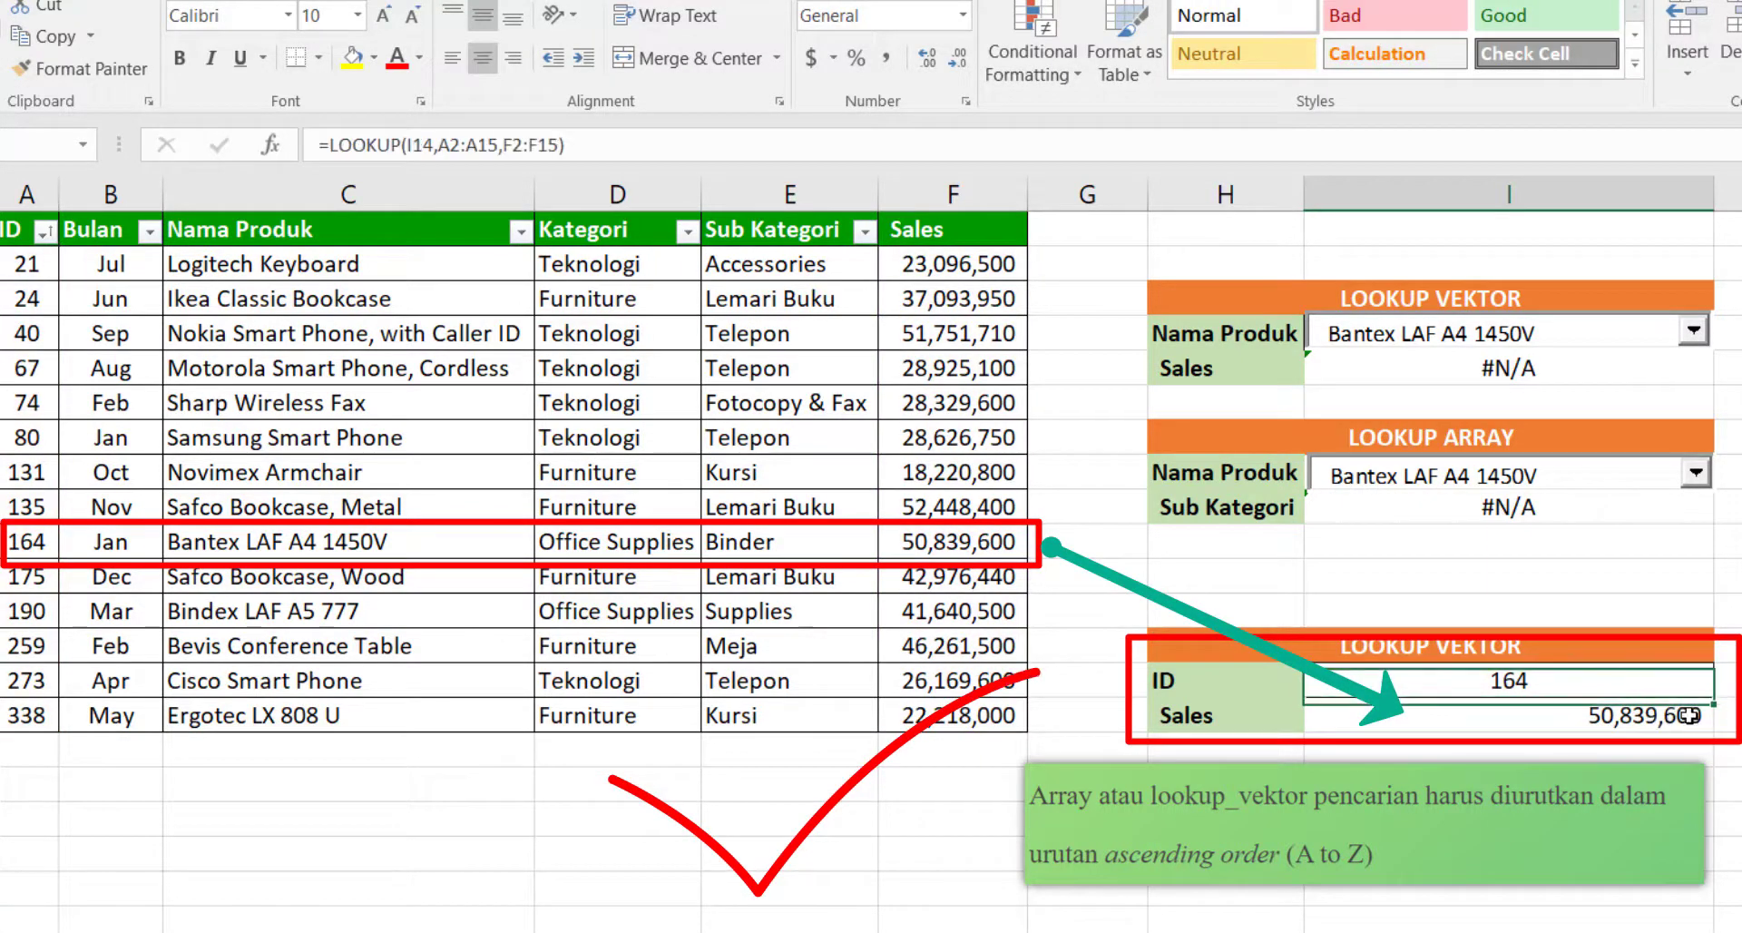
Step: Compare the Sales lookup result in I15 with the table row of ID 164
click(1687, 716)
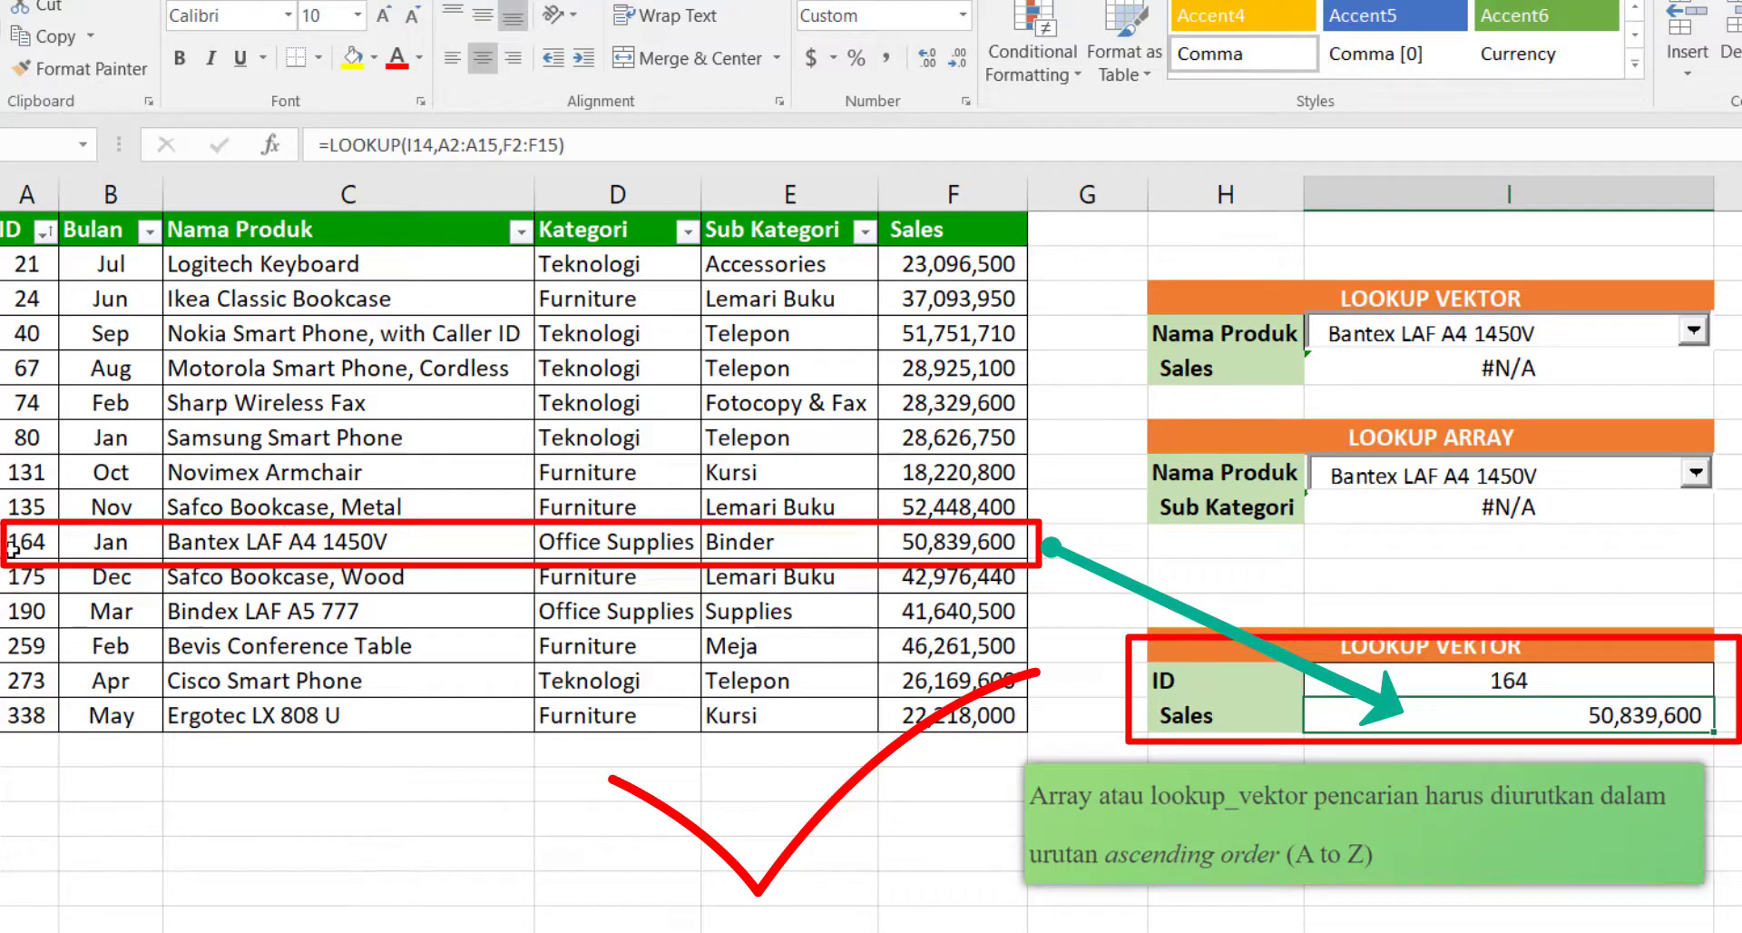
drag(20, 541, 961, 541)
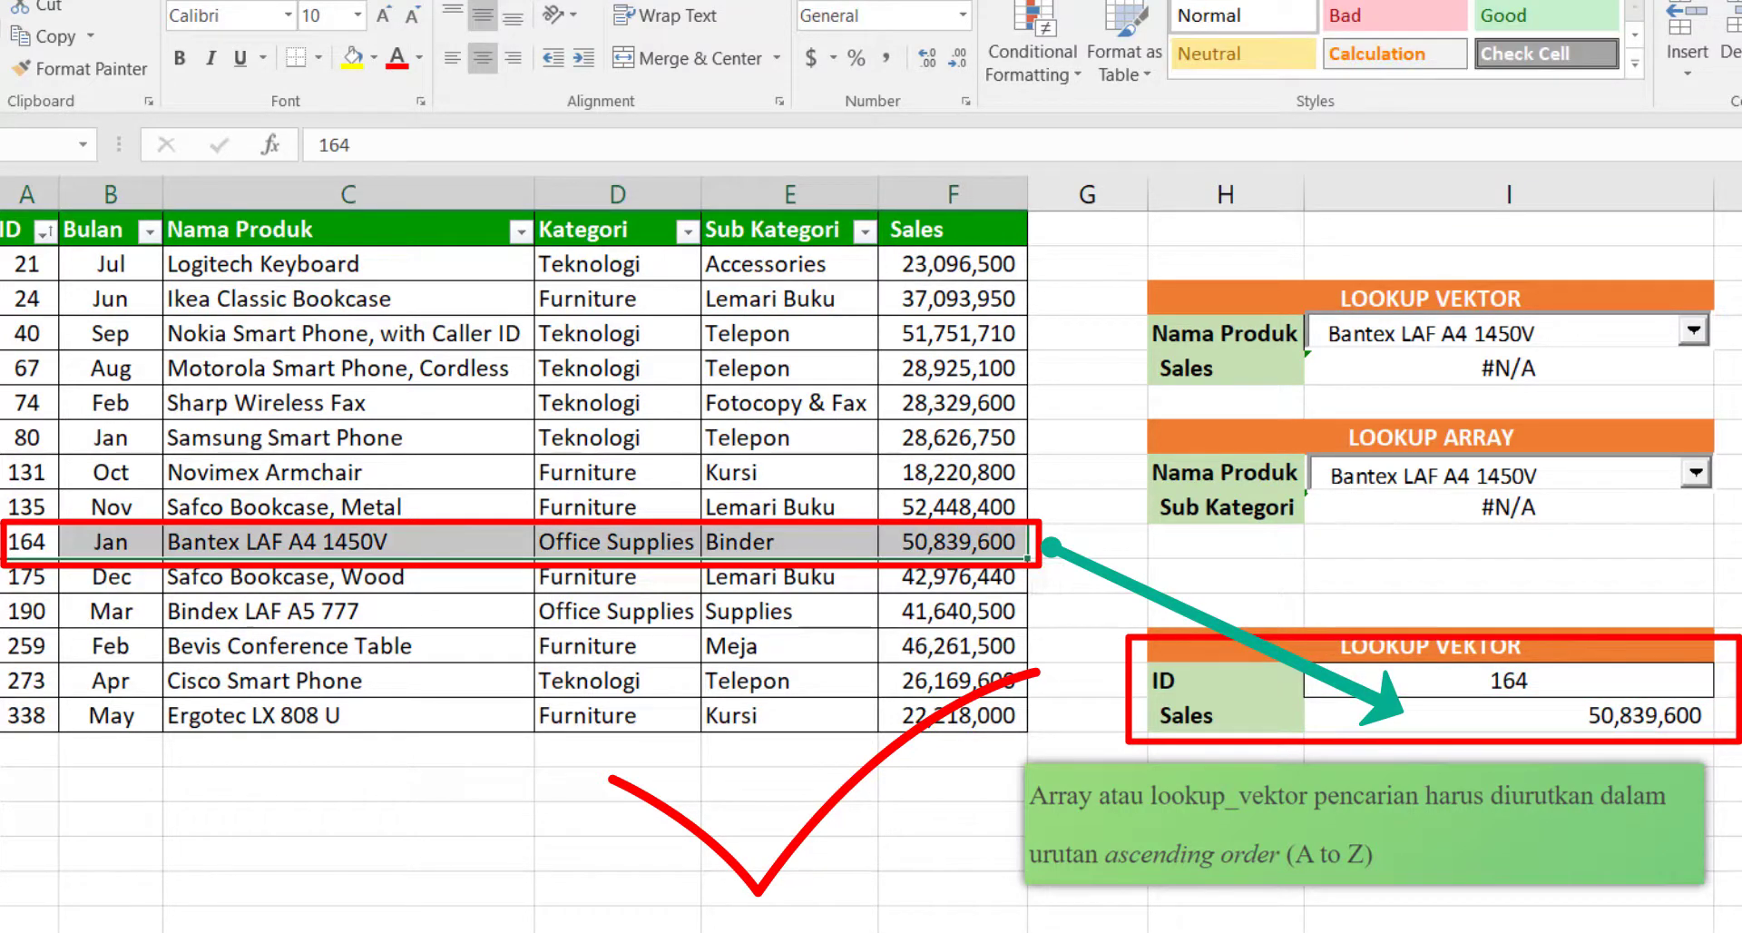
Step: Set the lookup ID in I14 to 80 and compare the Sales result with the table row of ID 80
click(1524, 690)
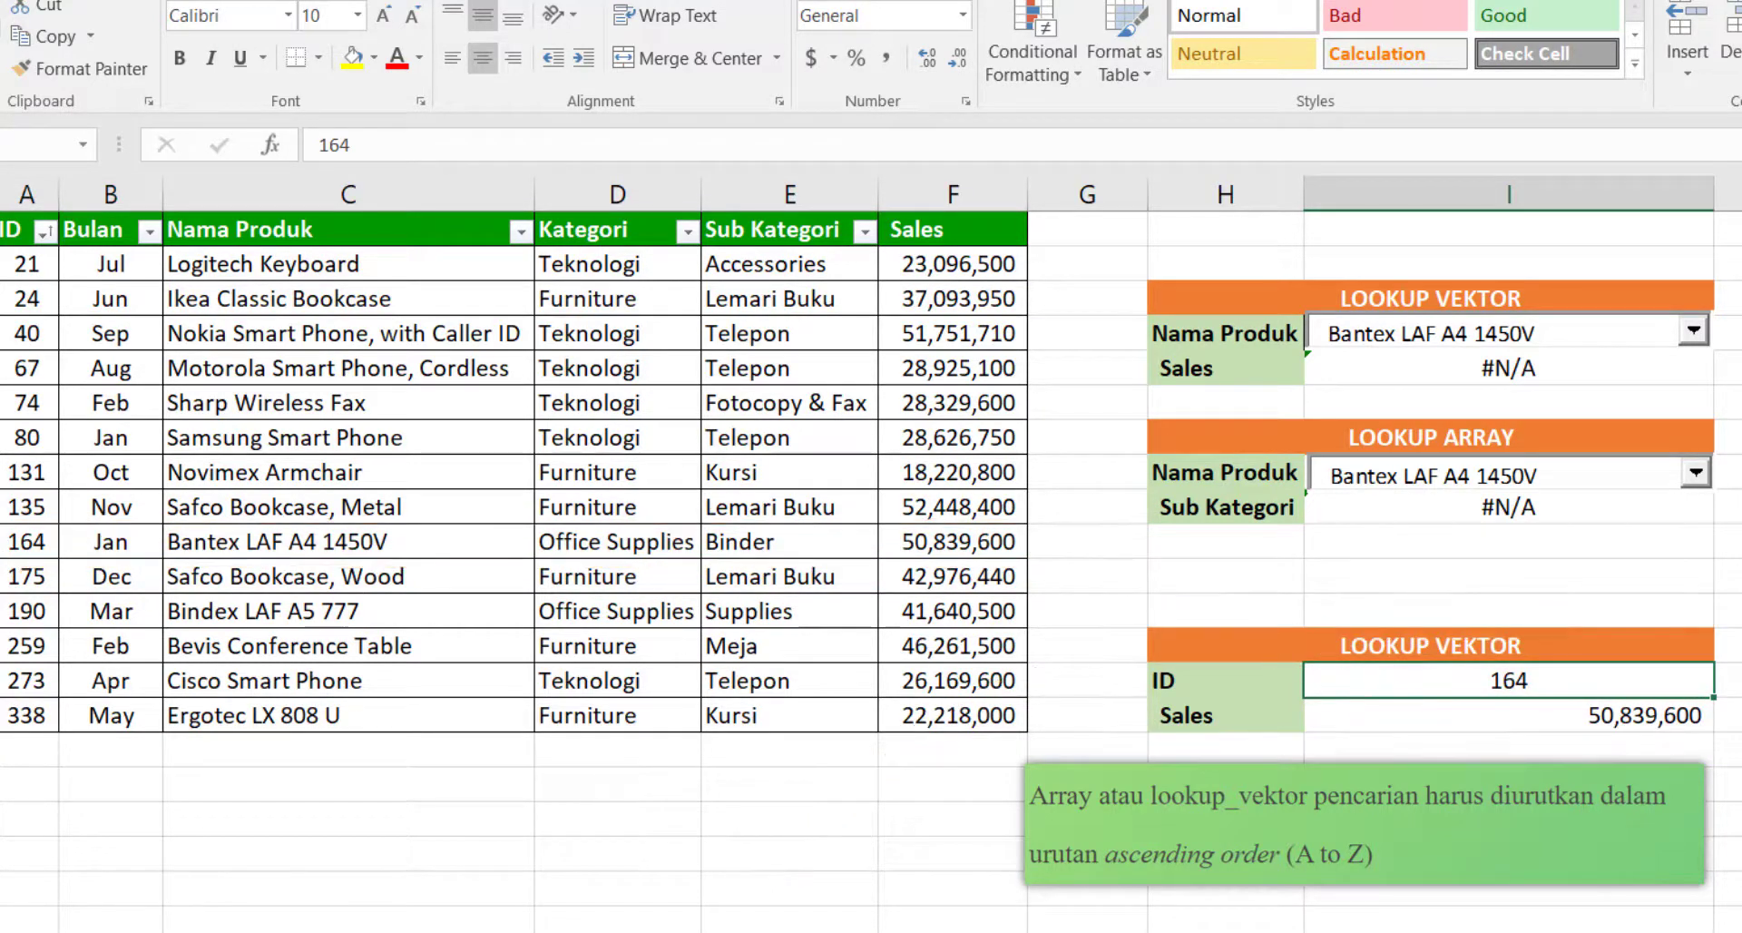
text(80)
key(Return)
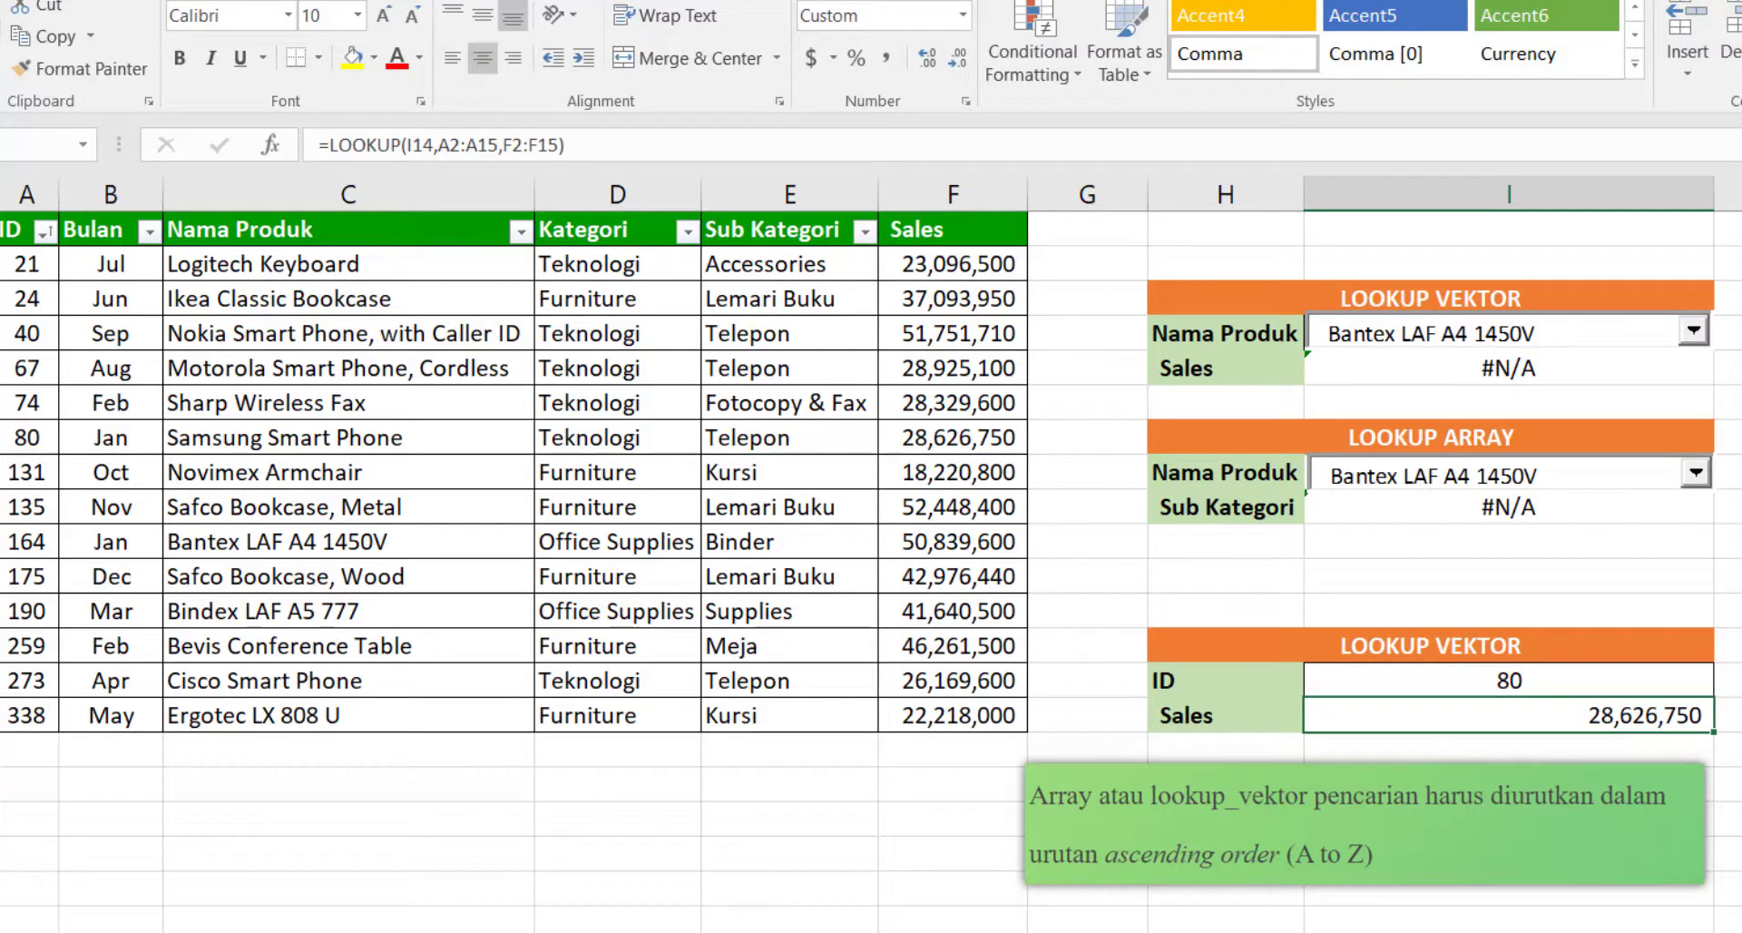
drag(18, 445, 926, 443)
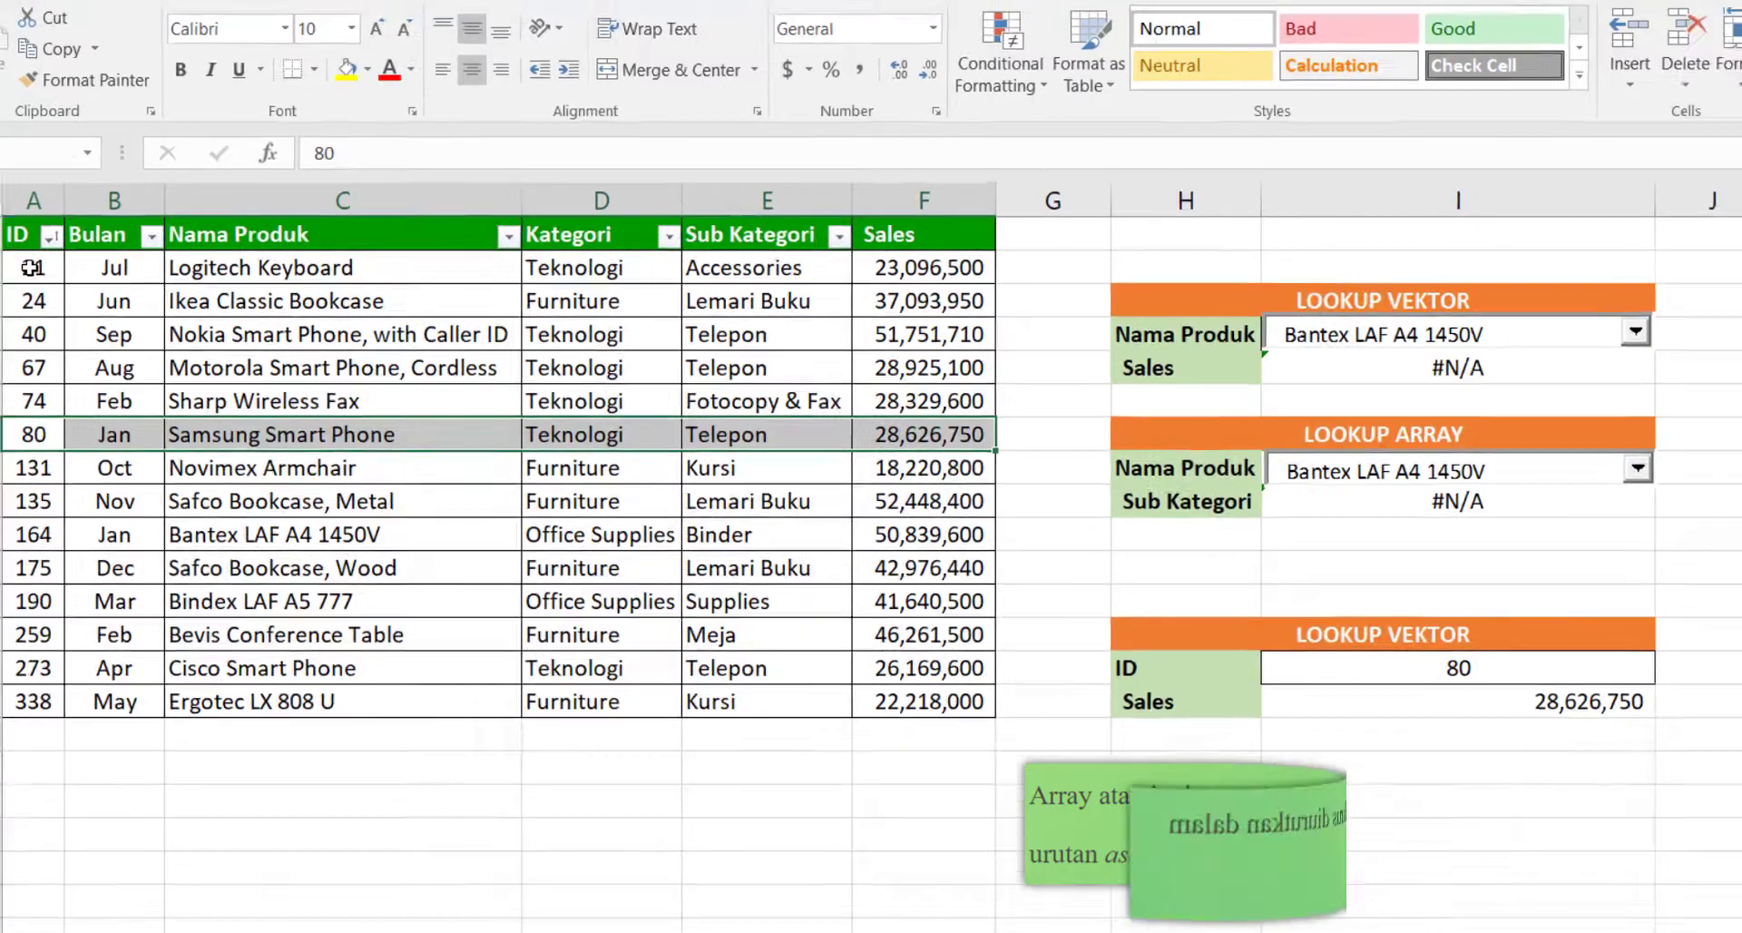
click(27, 266)
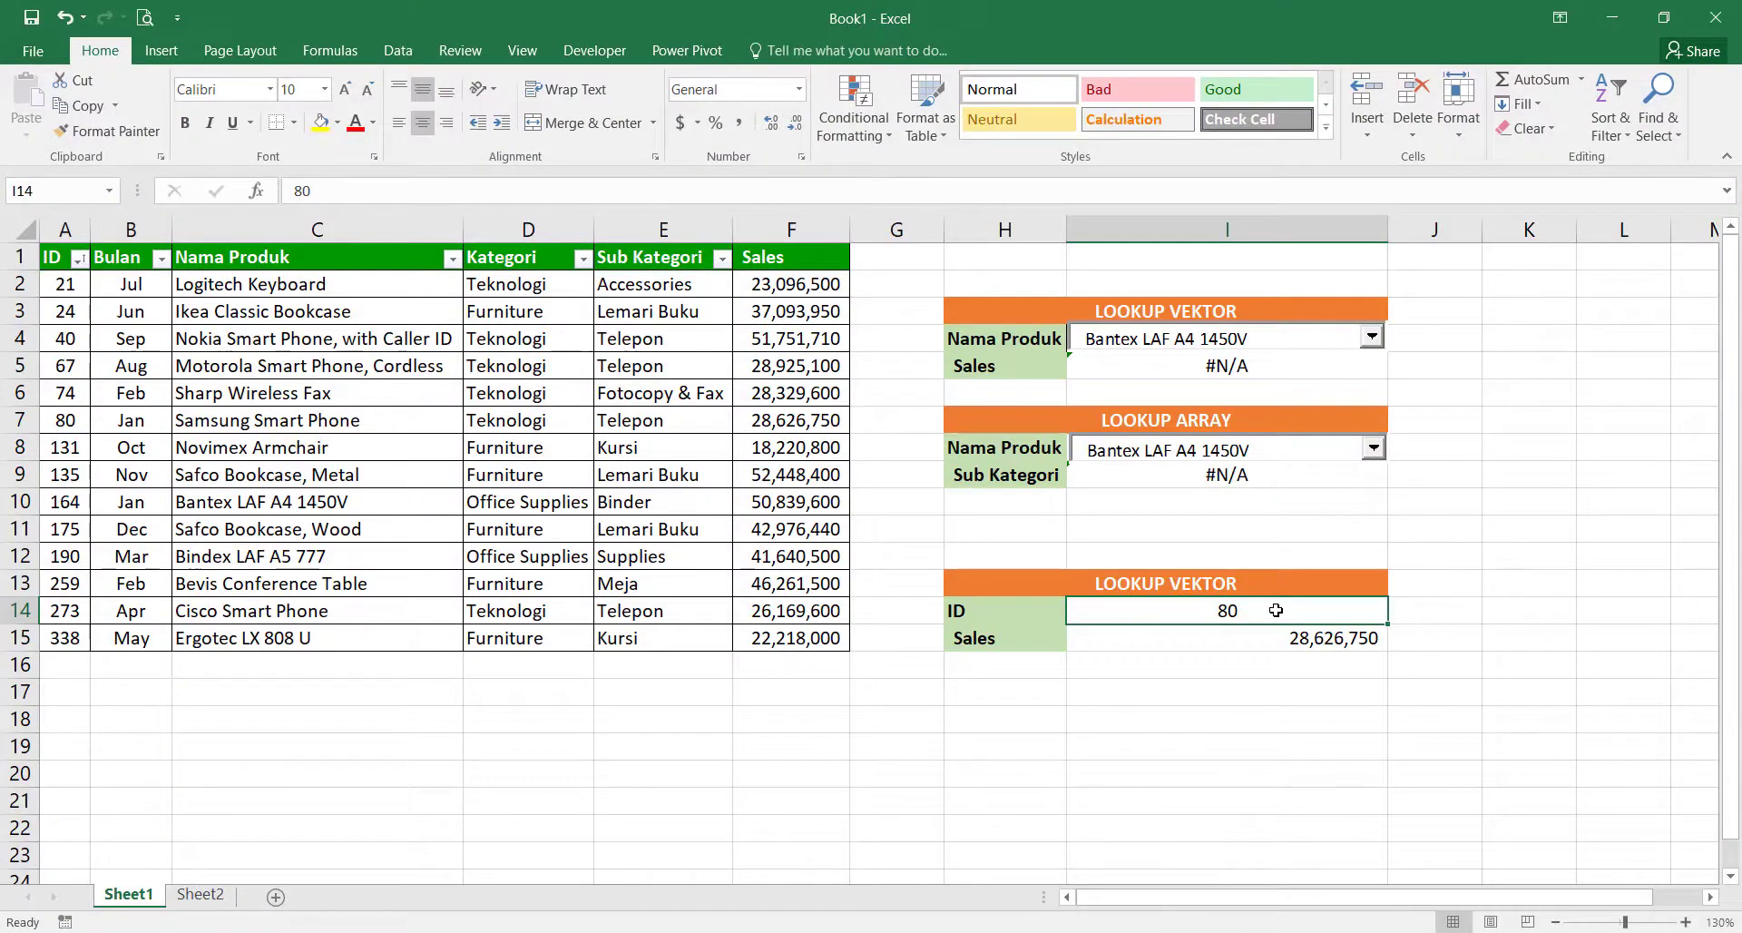
Step: Set the lookup ID in I14 to 85 and compare the Sales result with the table rows of IDs 80 and 131
text(85)
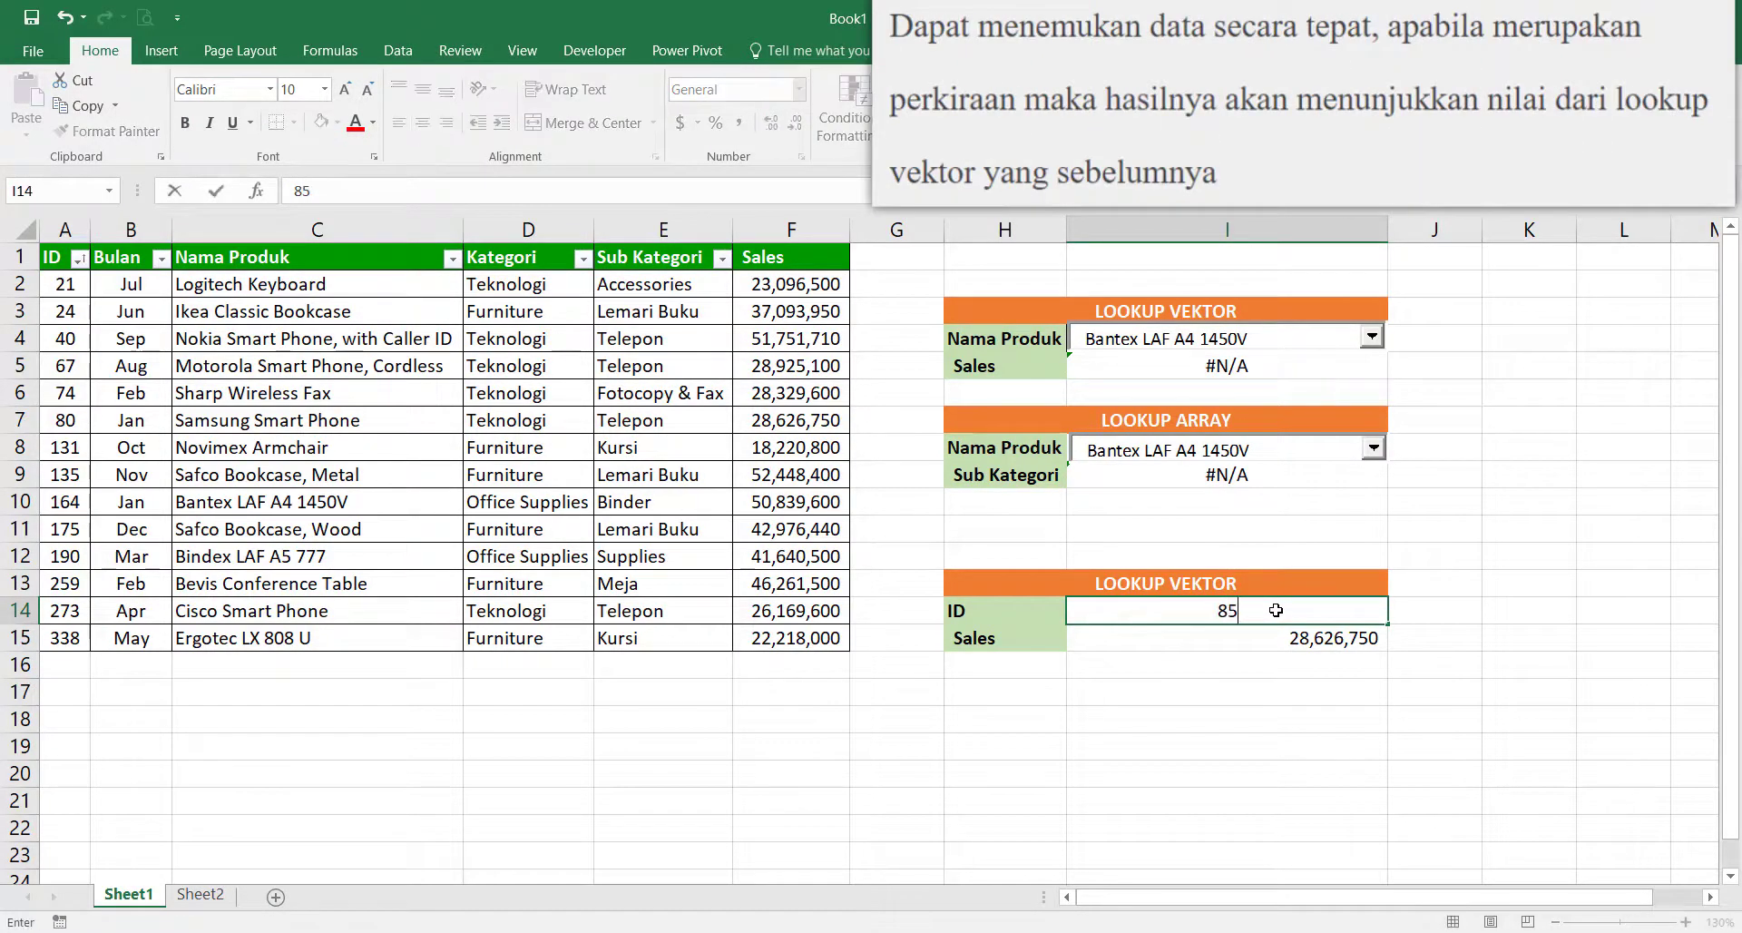
key(Return)
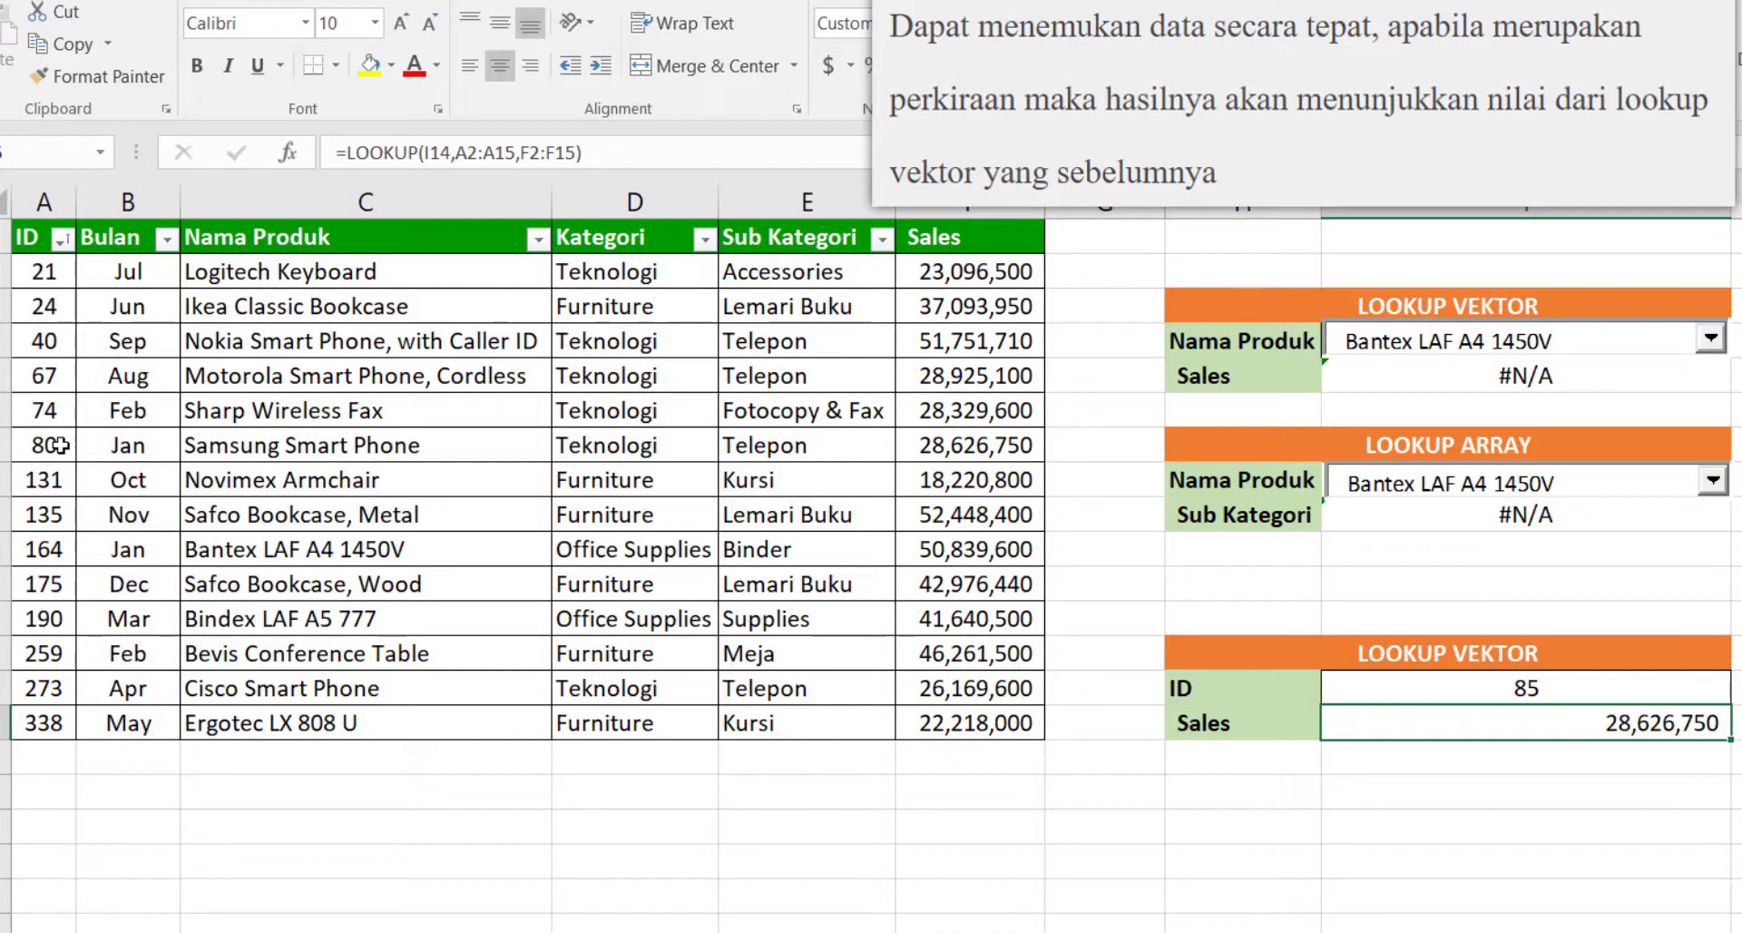
drag(56, 445, 50, 479)
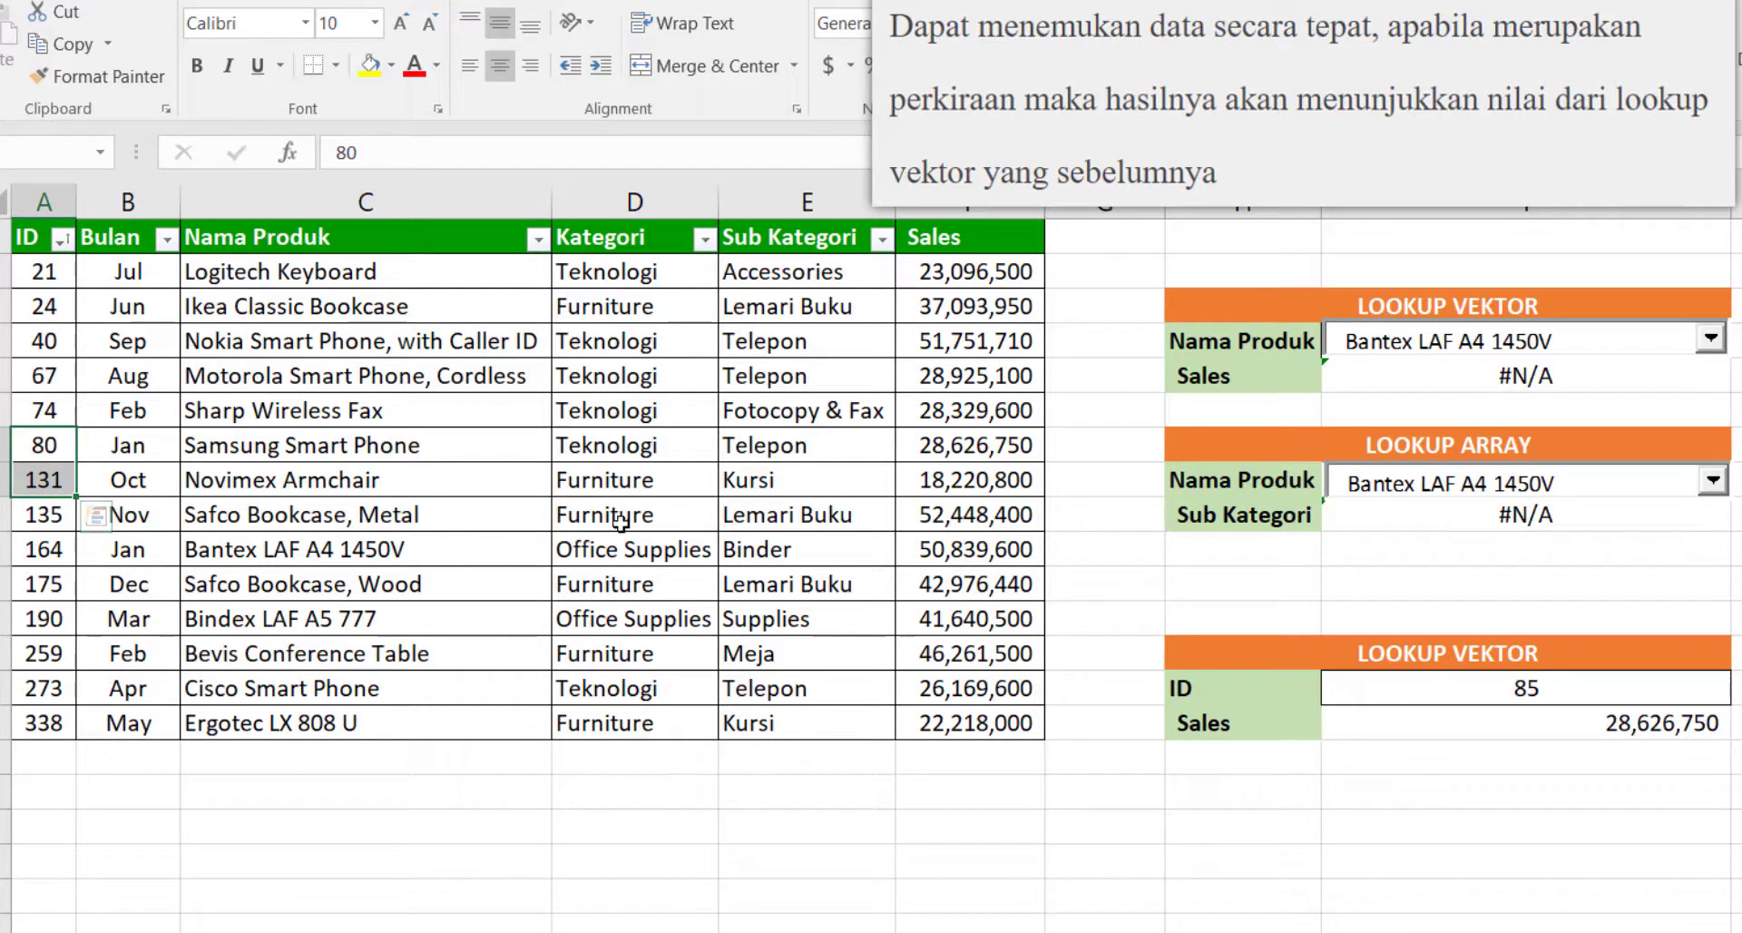
click(1459, 694)
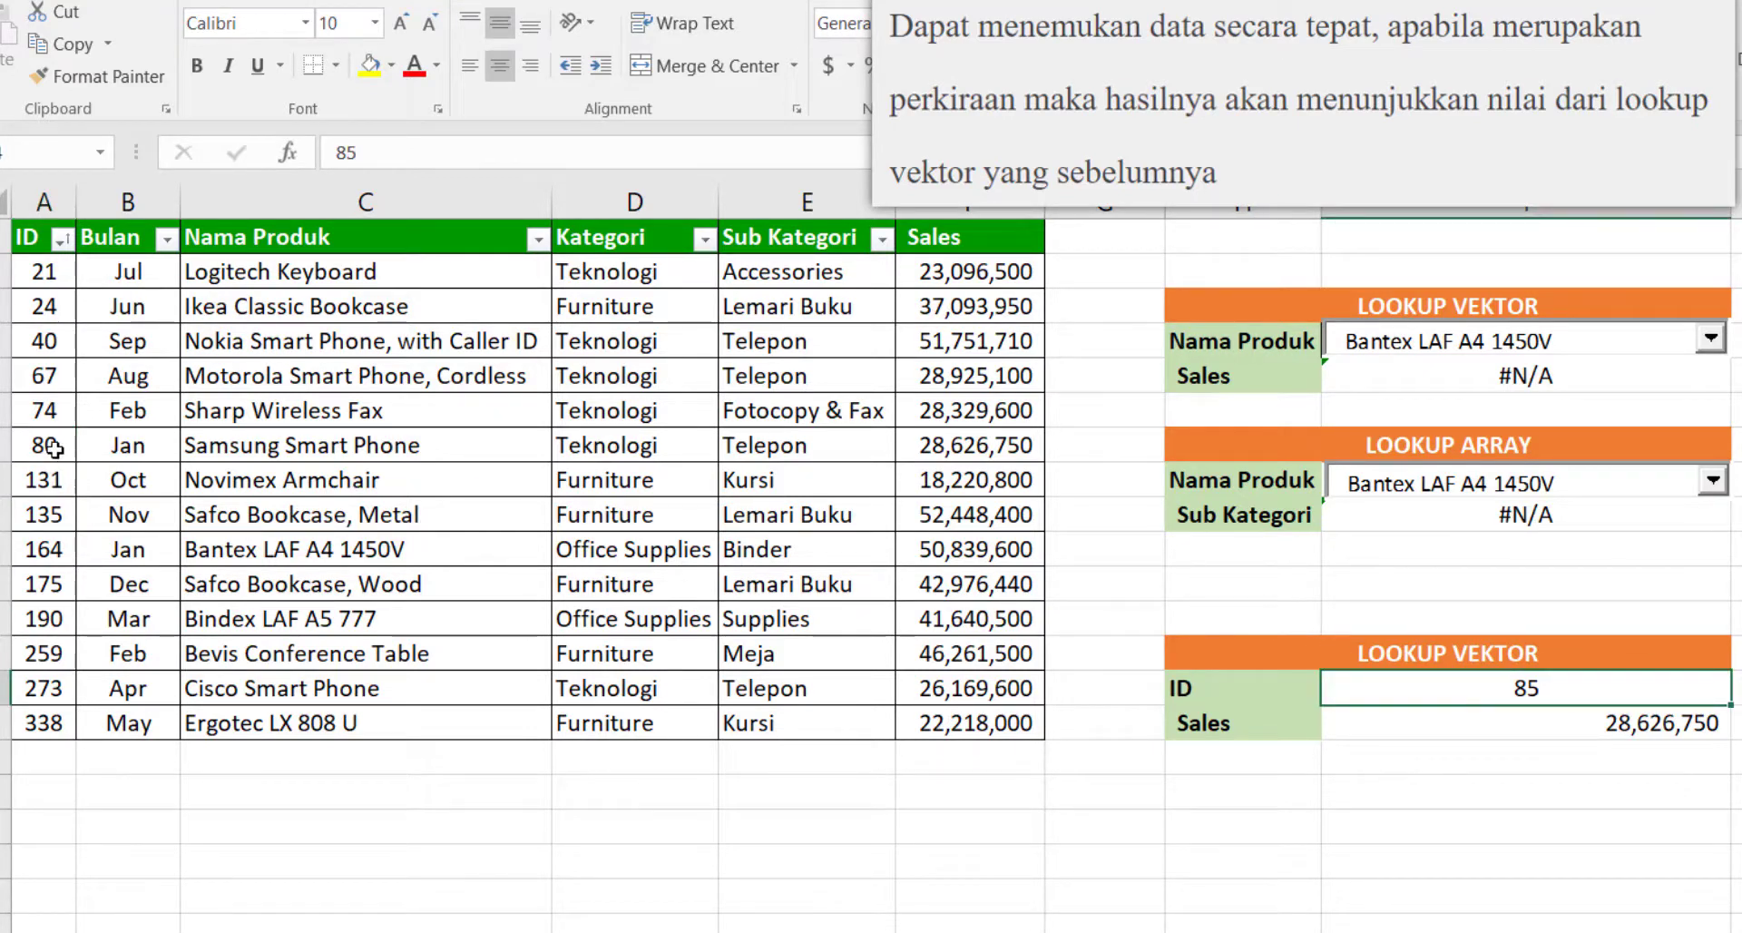
drag(46, 444, 1005, 470)
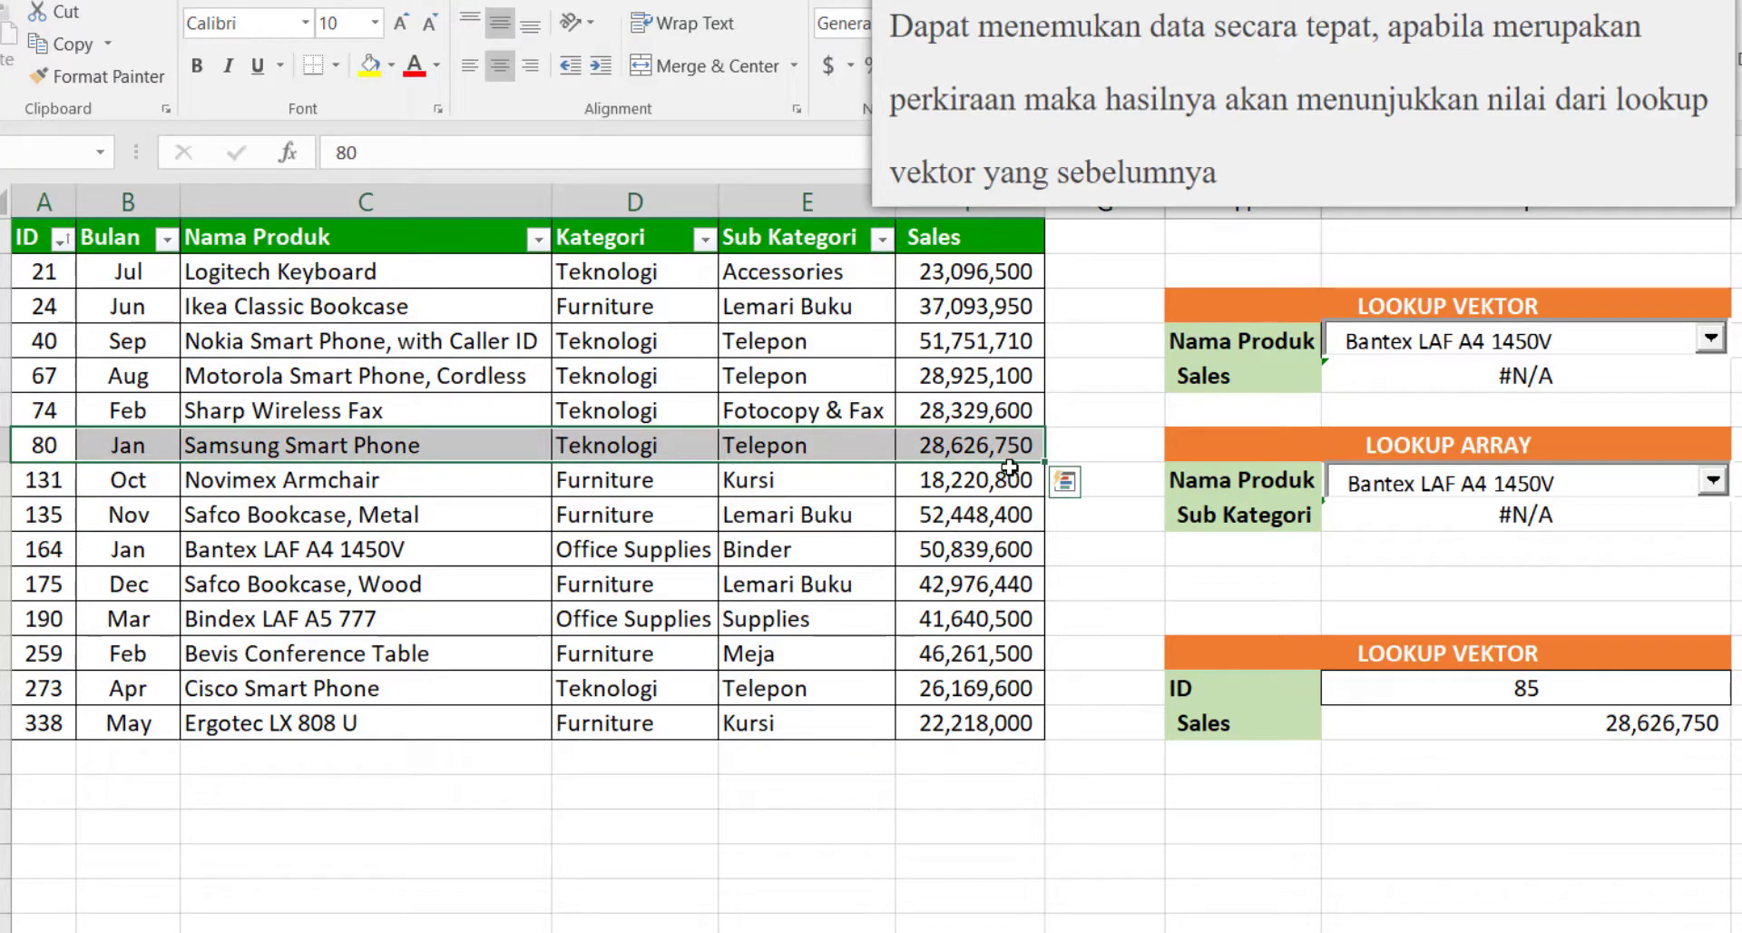
click(1568, 691)
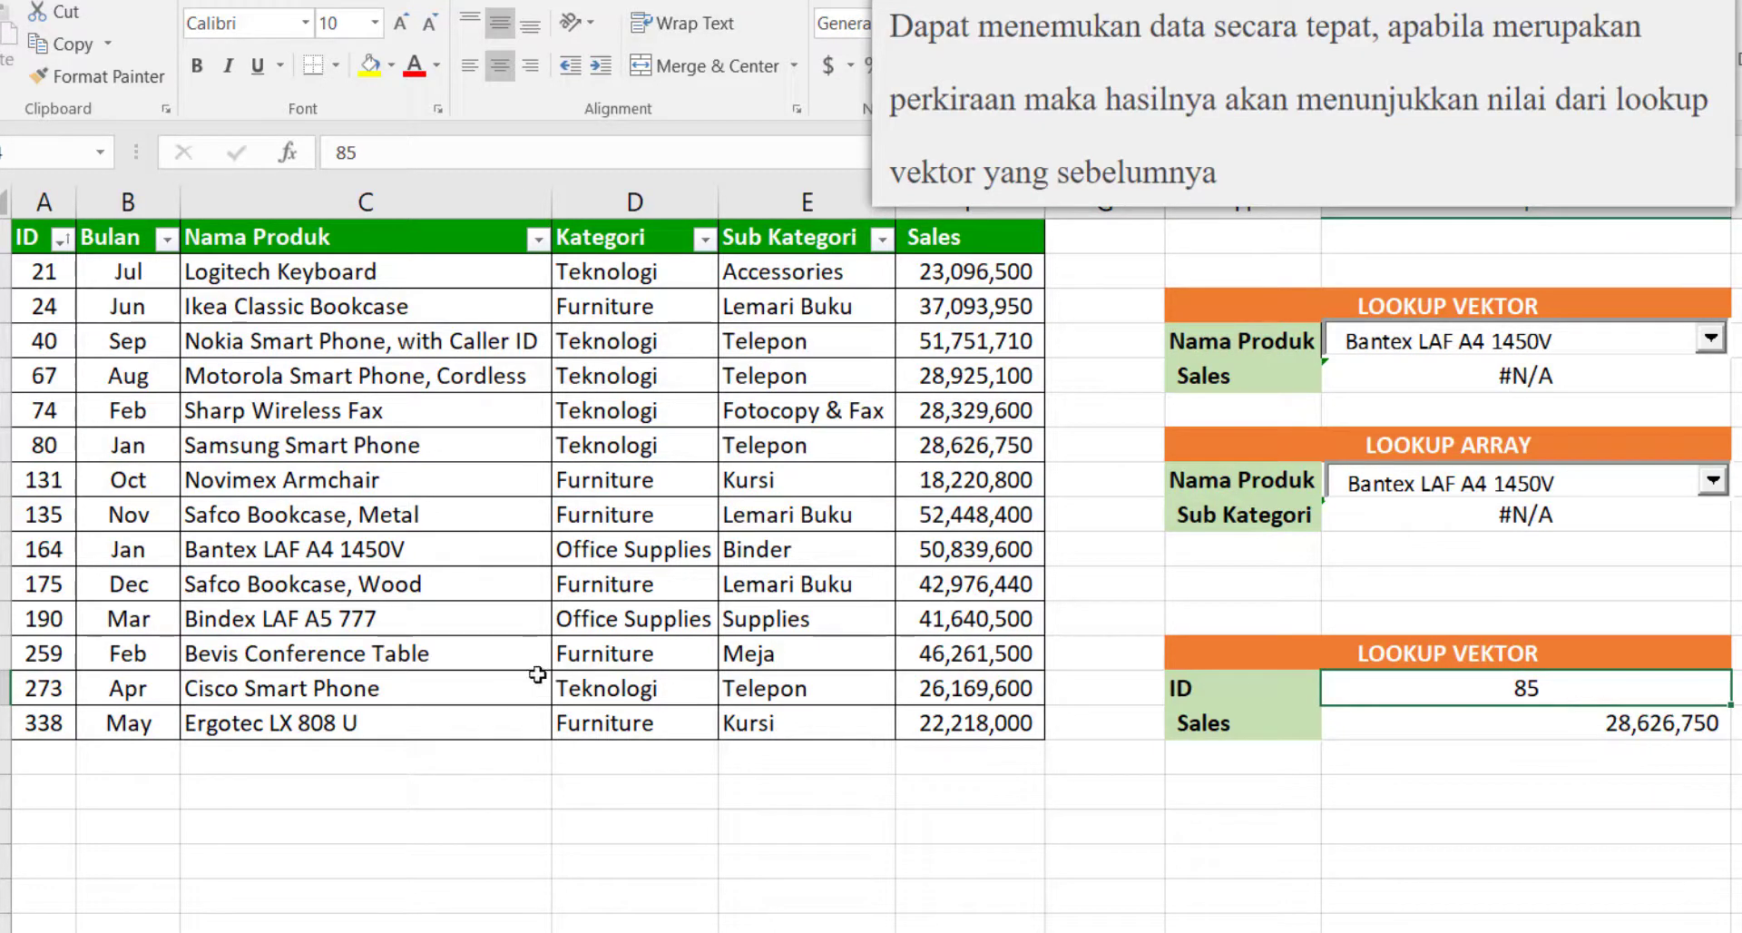
click(63, 487)
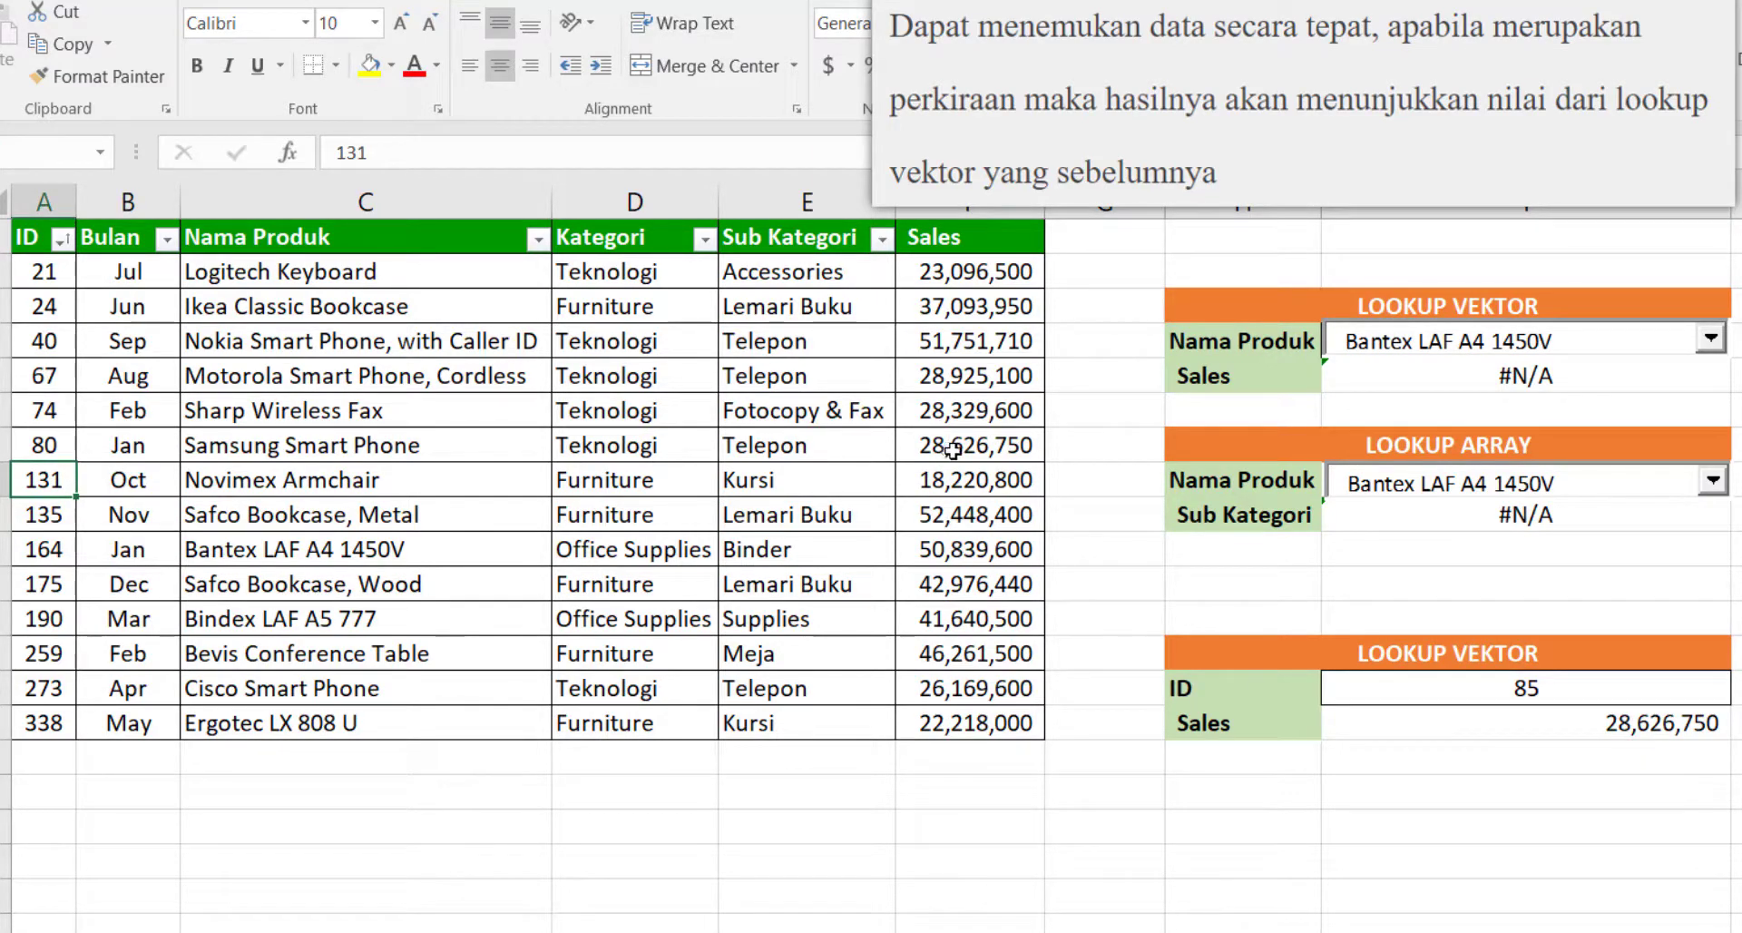
click(1009, 449)
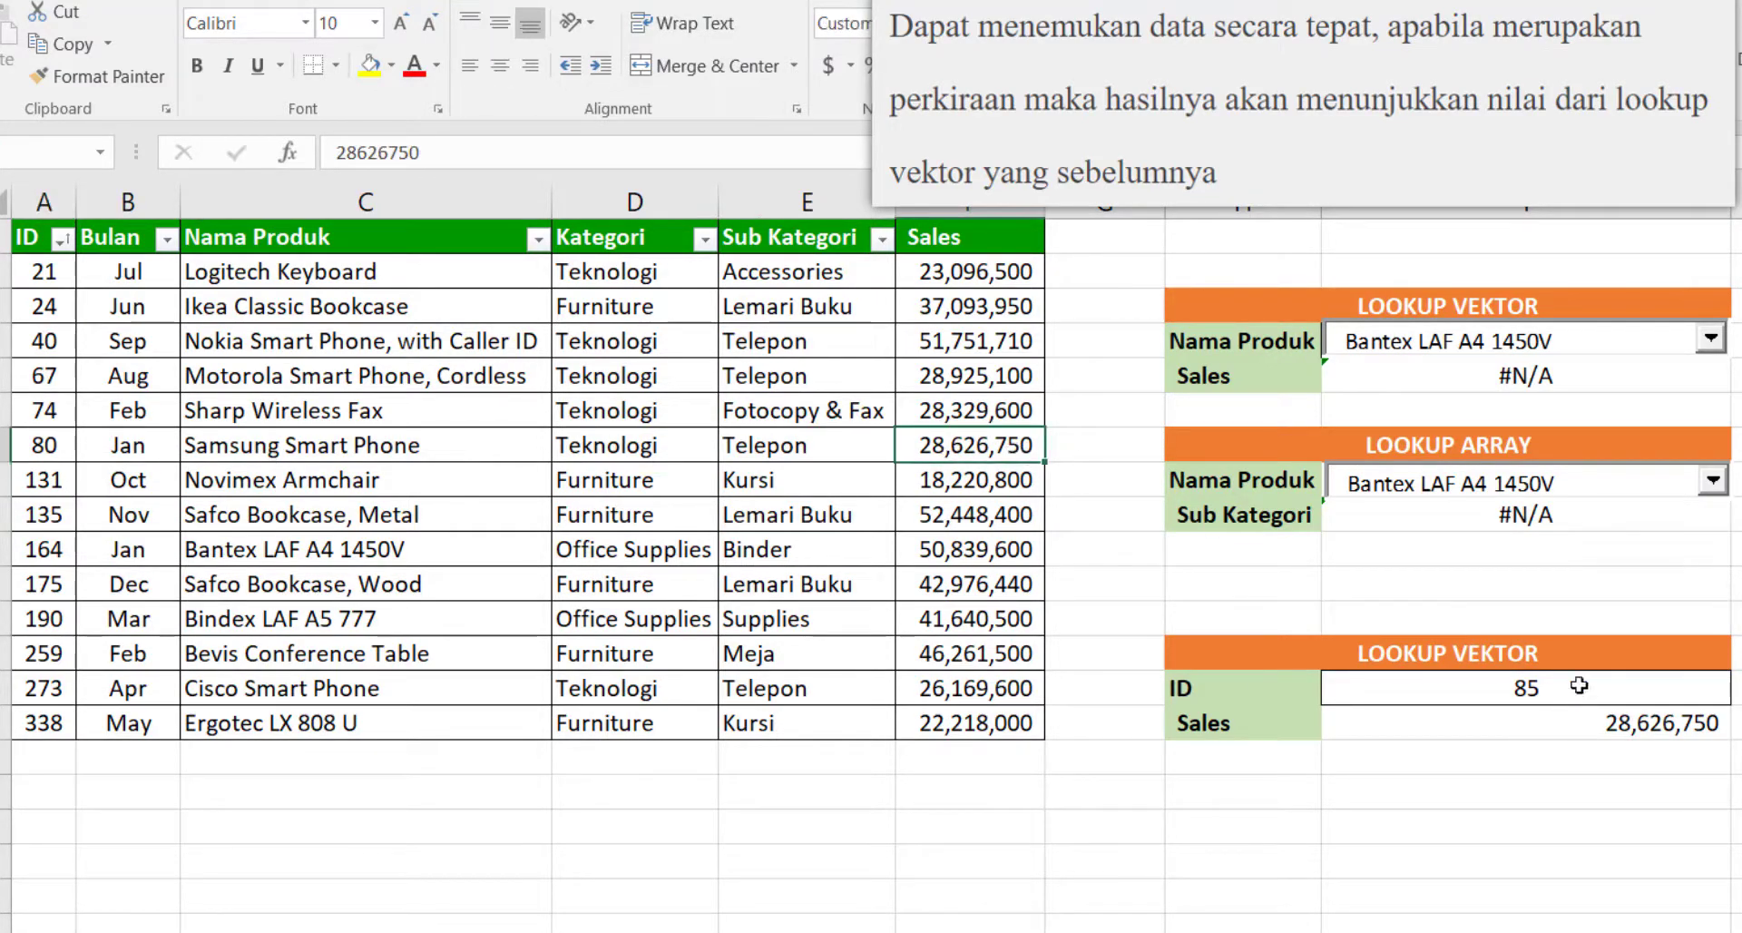
Step: Set the lookup ID in I14 to 130 to test another value between two listed IDs
click(1543, 688)
text(130)
key(Return)
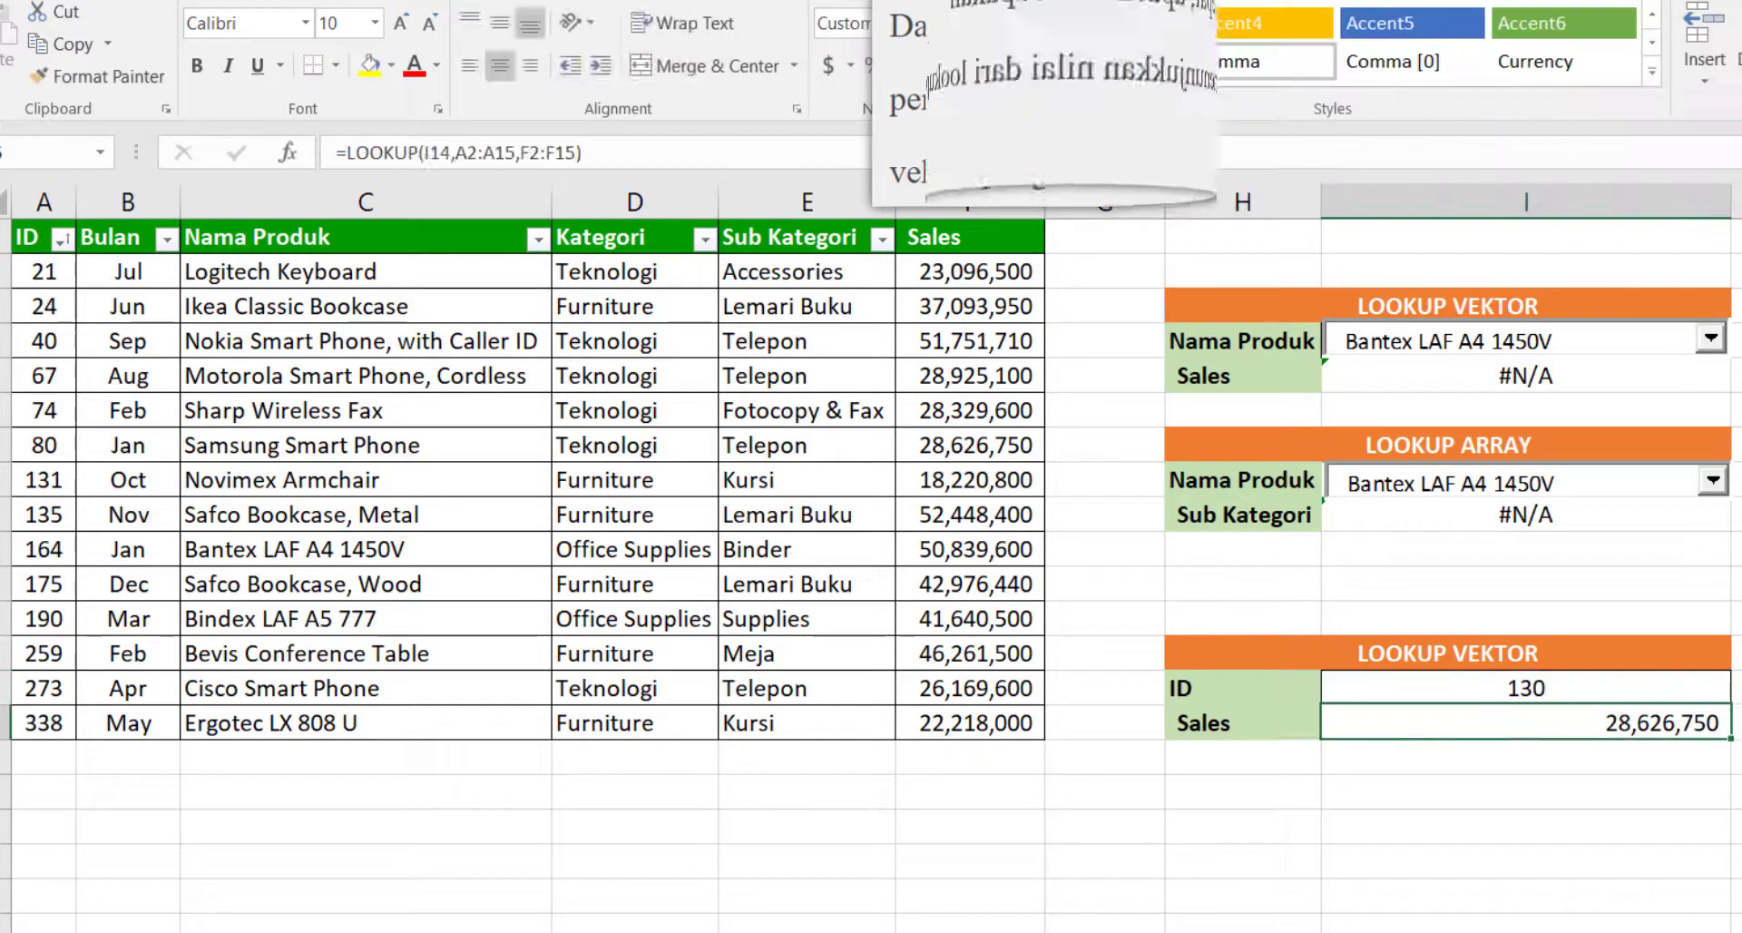
Step: Set the lookup ID in I14 to 131 and compare the Sales result with the Novimex Armchair row
click(1542, 688)
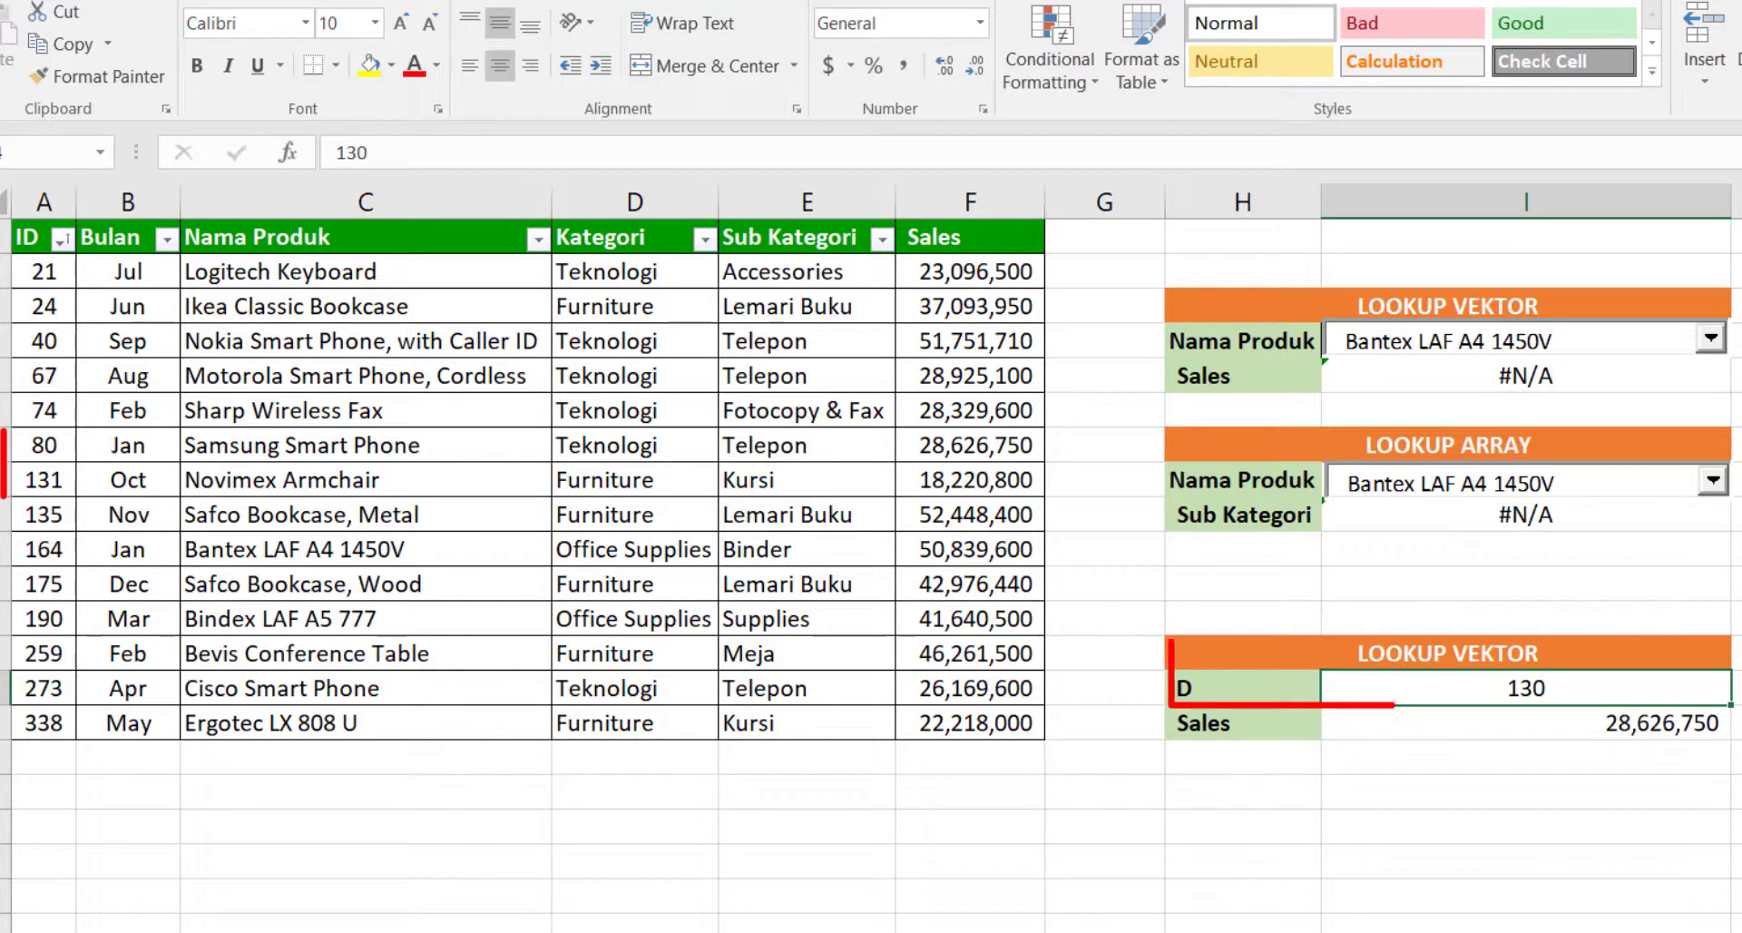
text(131)
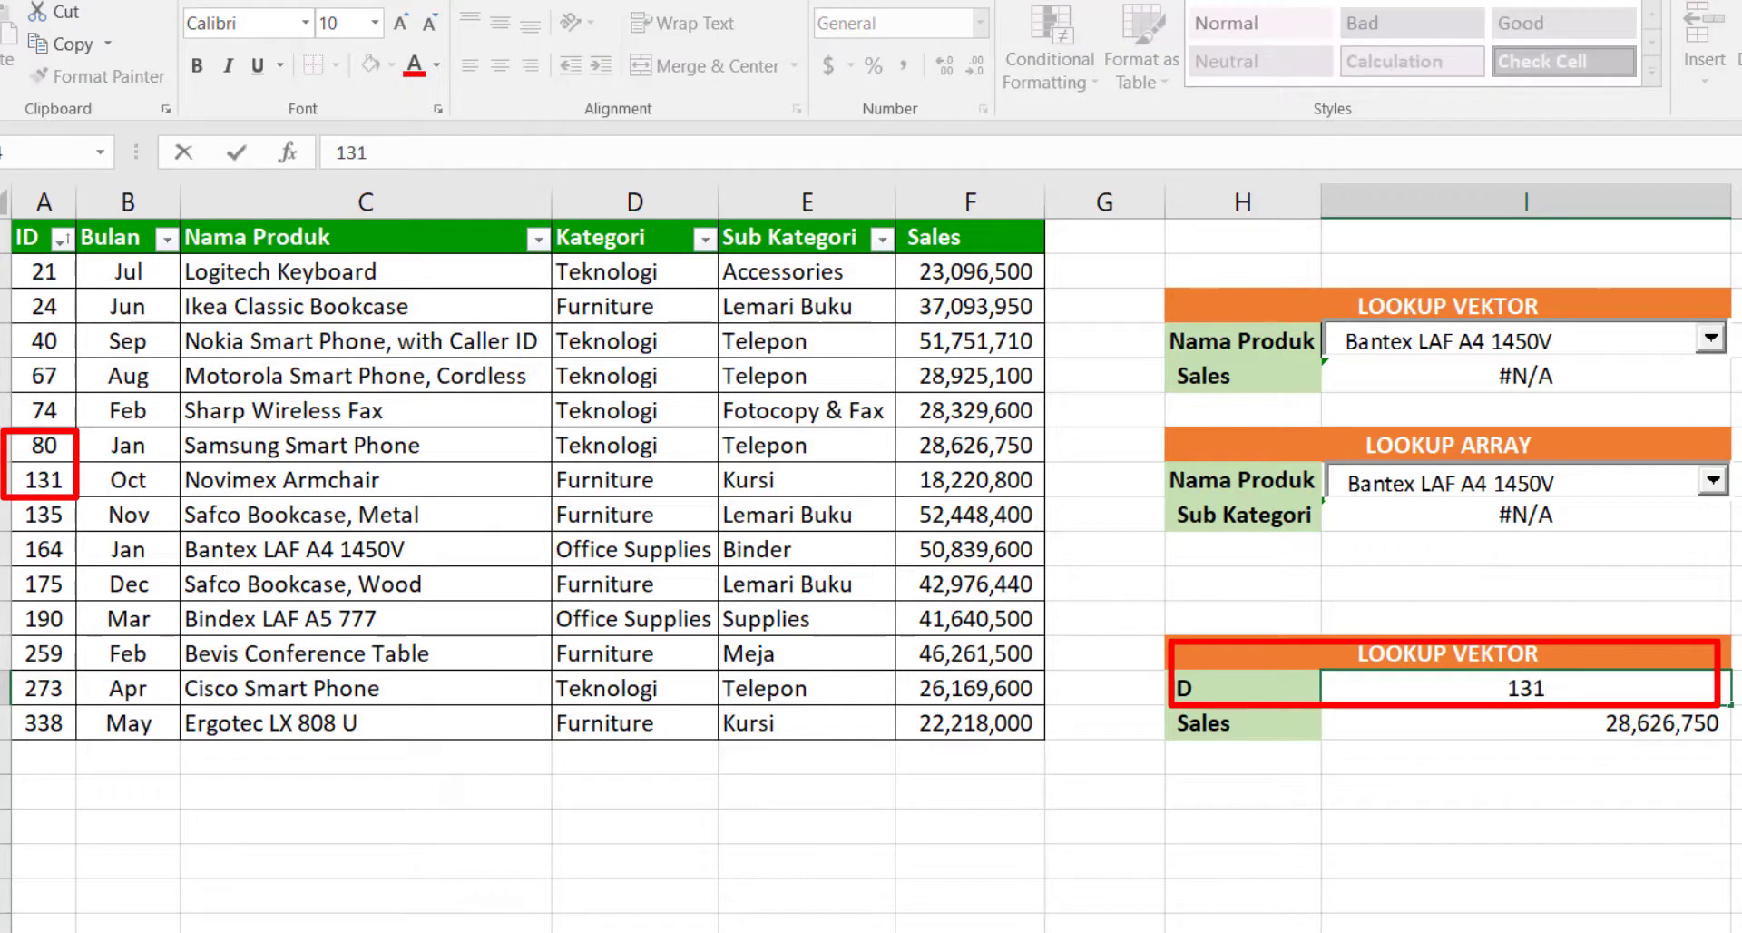
key(Return)
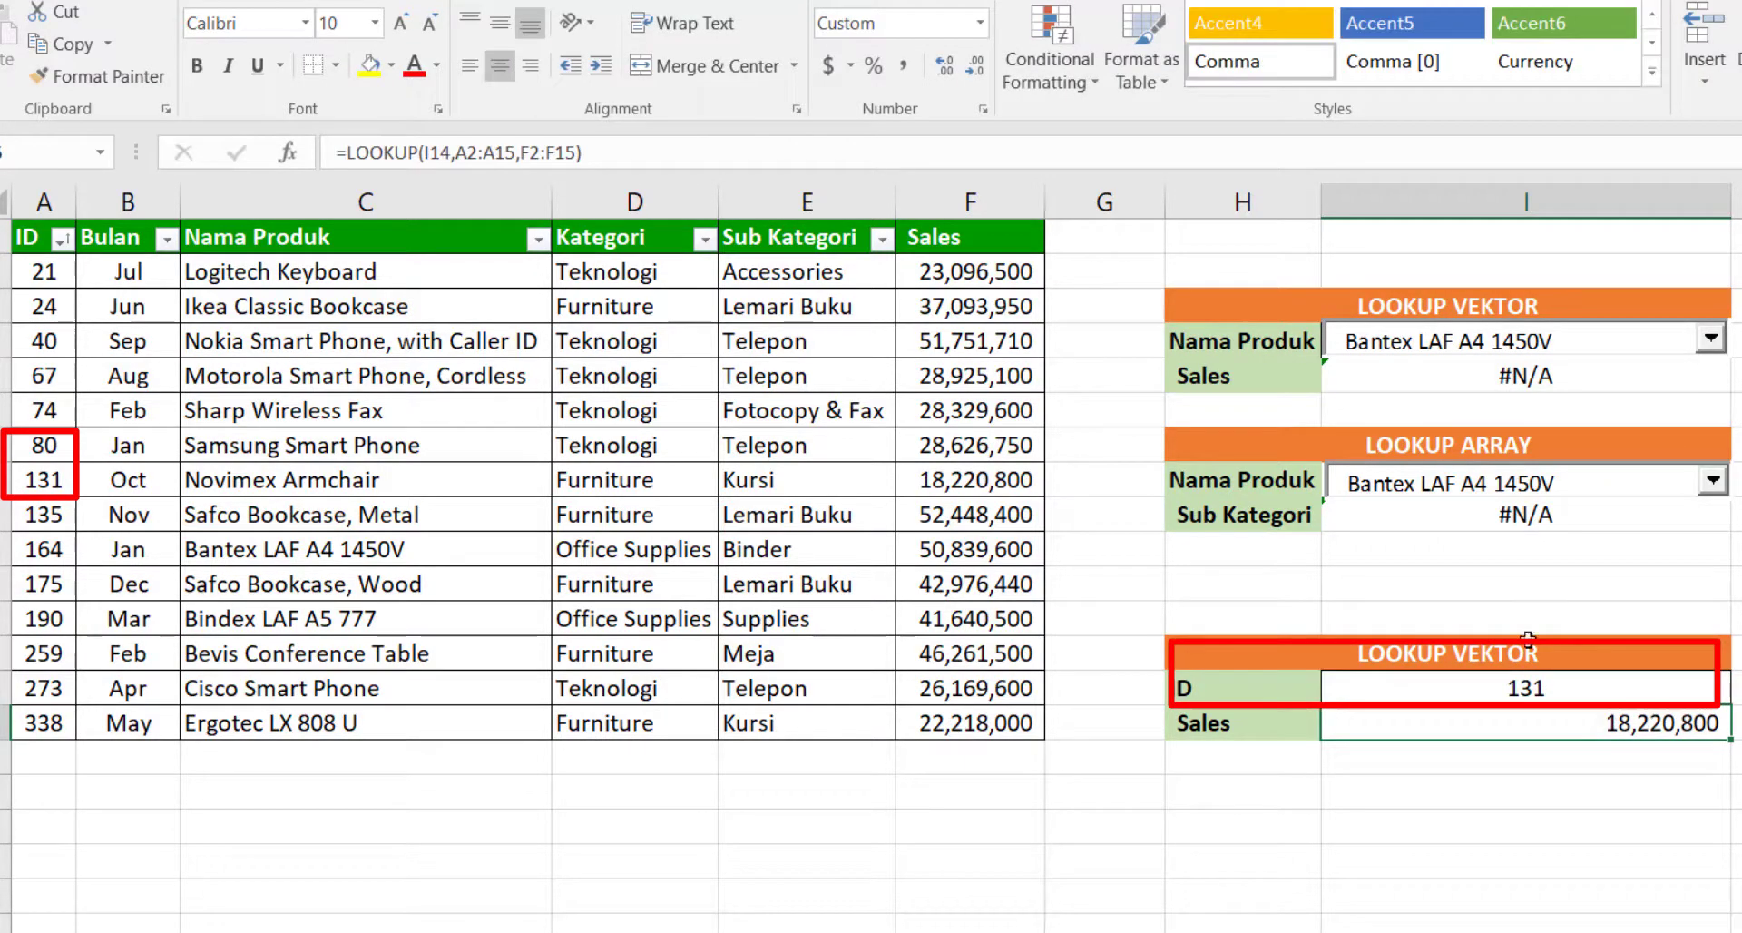
click(984, 483)
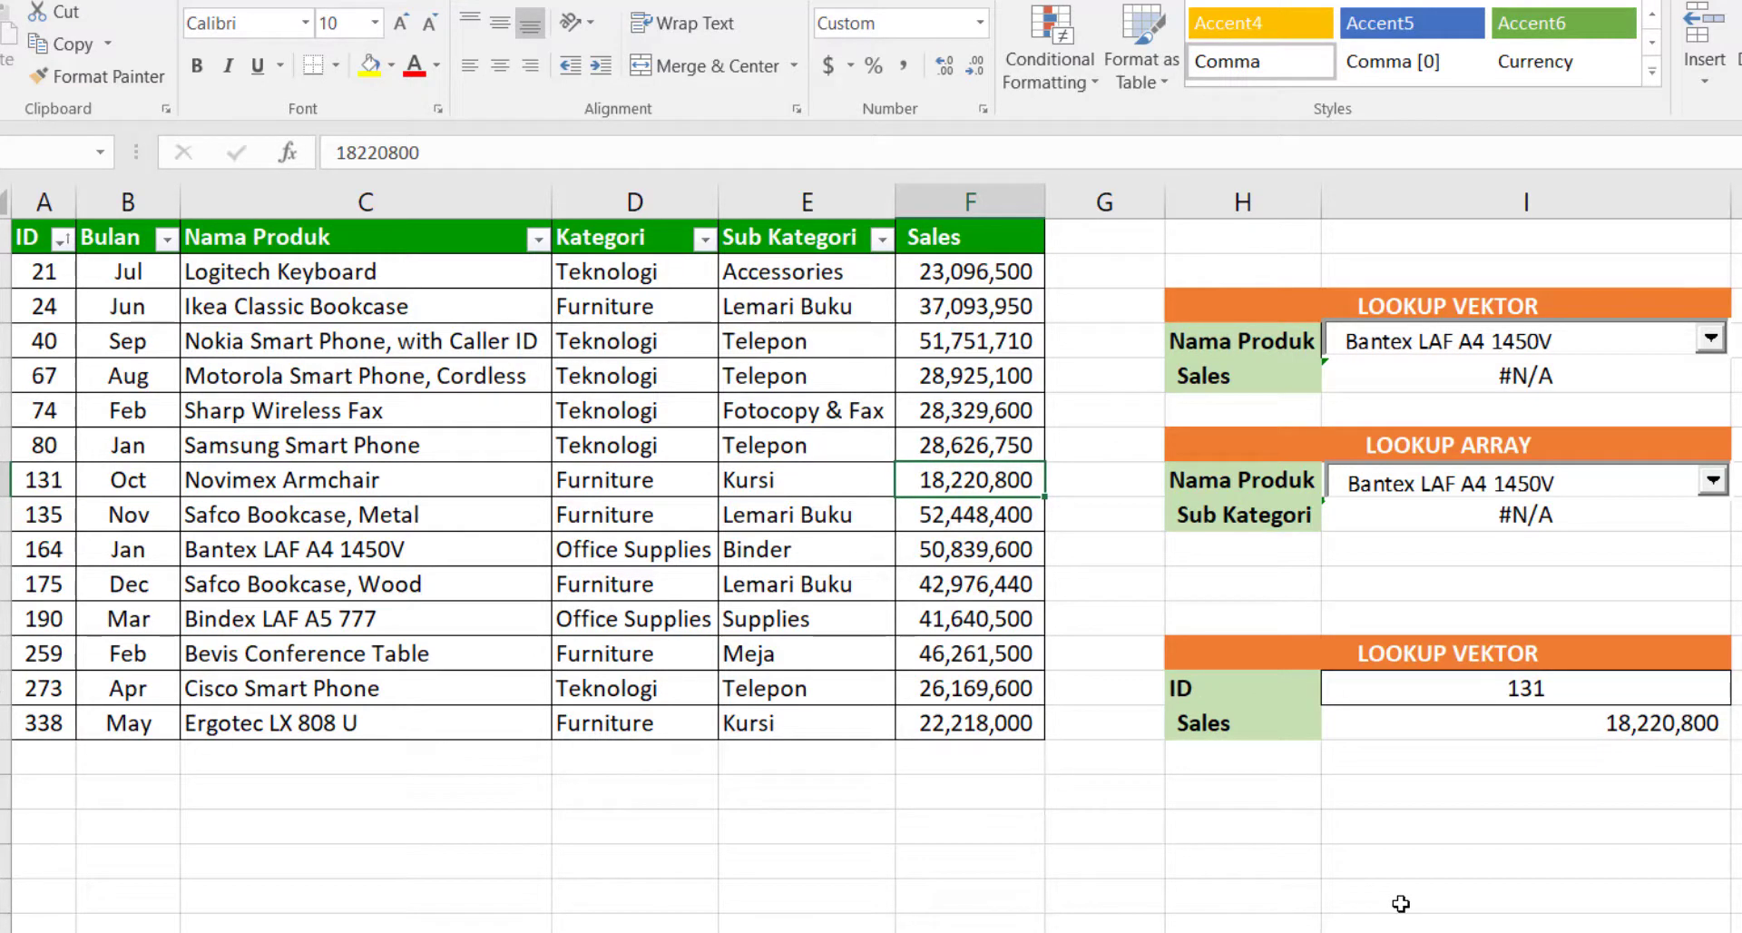
Step: Review the lookup formula in I15 and examine the IDs and Sales values in the rows of IDs 74 and 80
click(1433, 724)
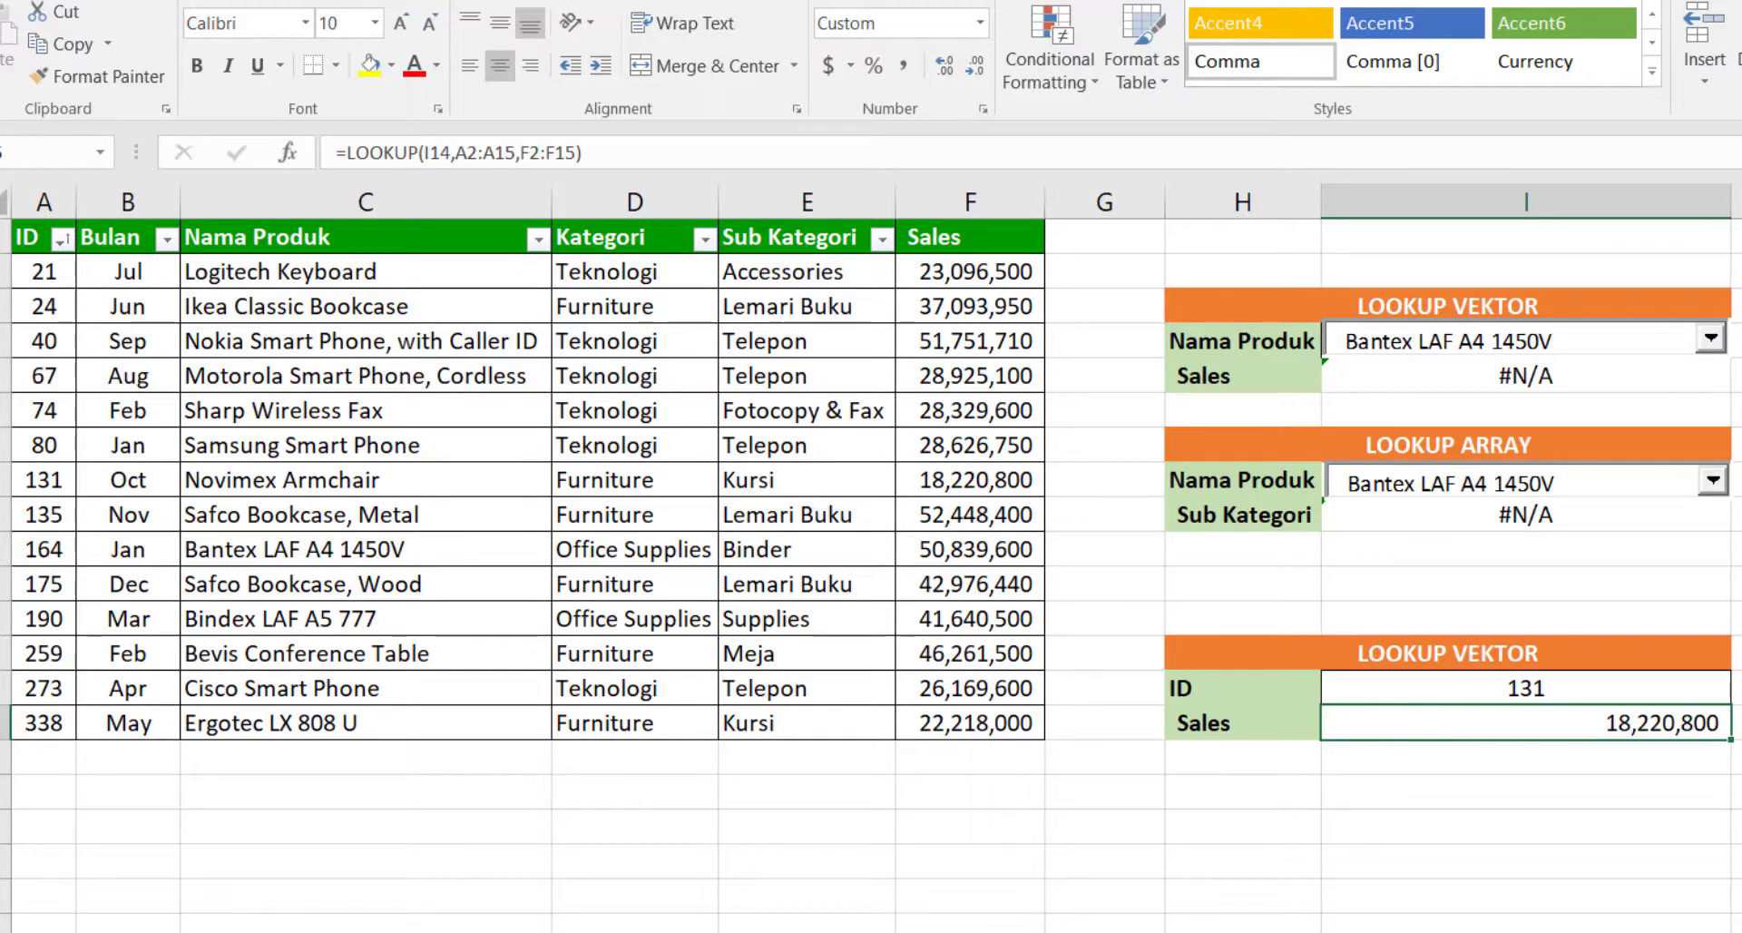
click(25, 411)
drag(24, 411, 27, 445)
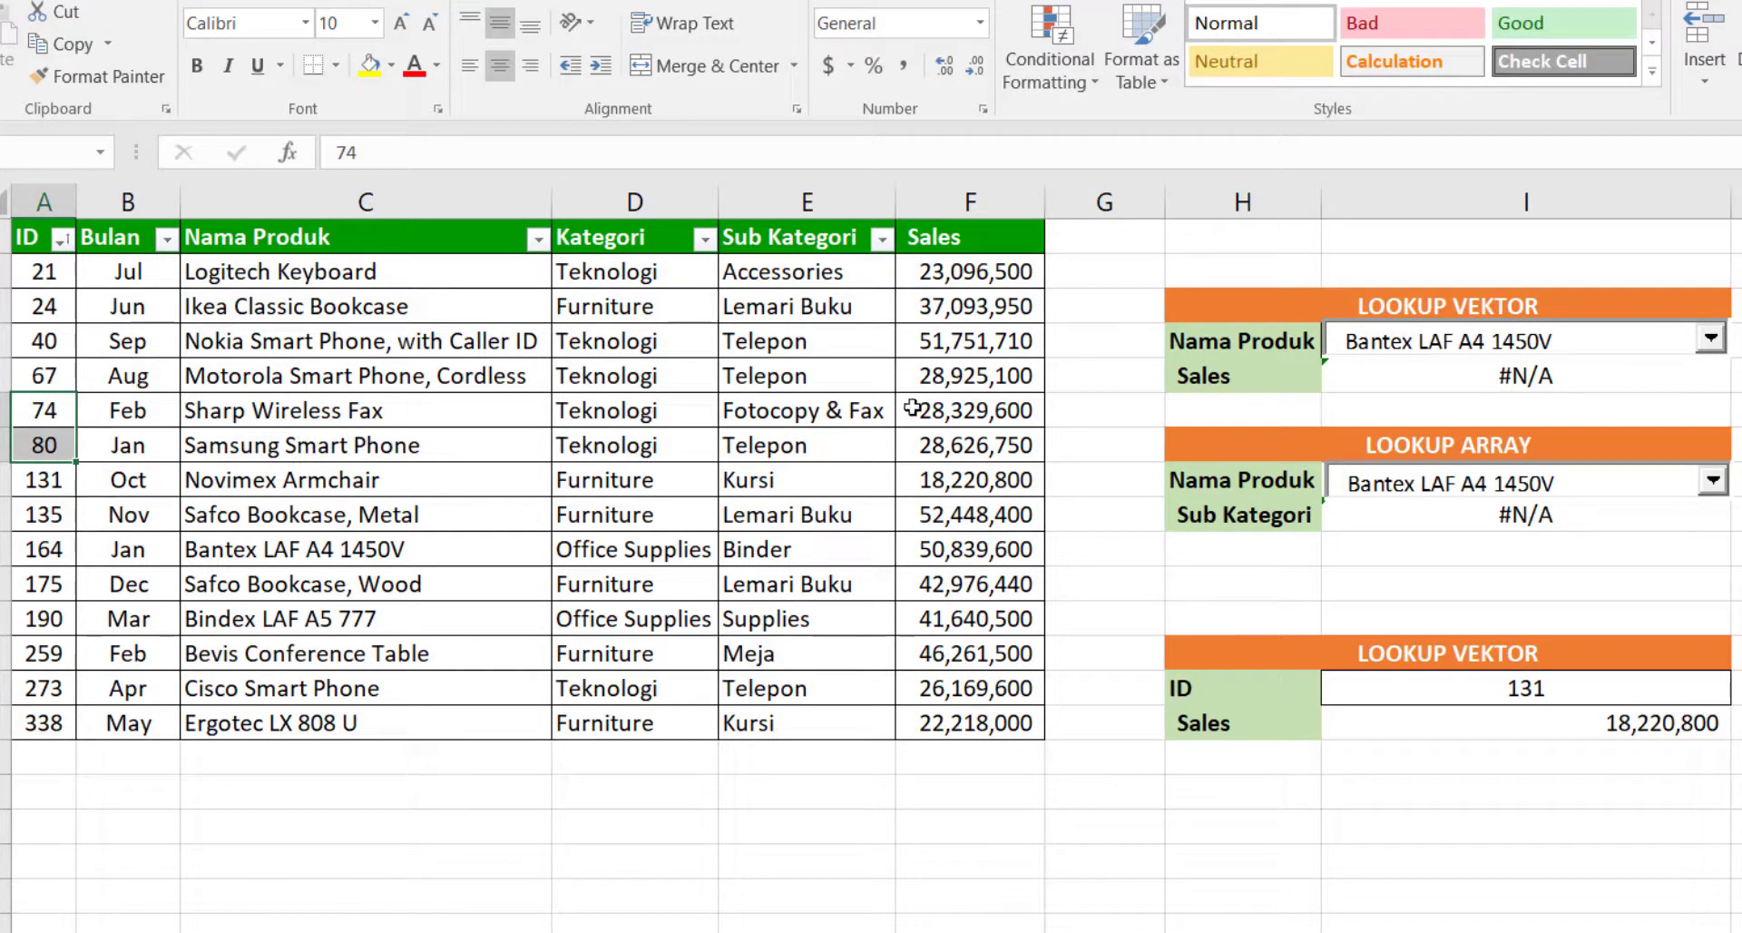
click(989, 412)
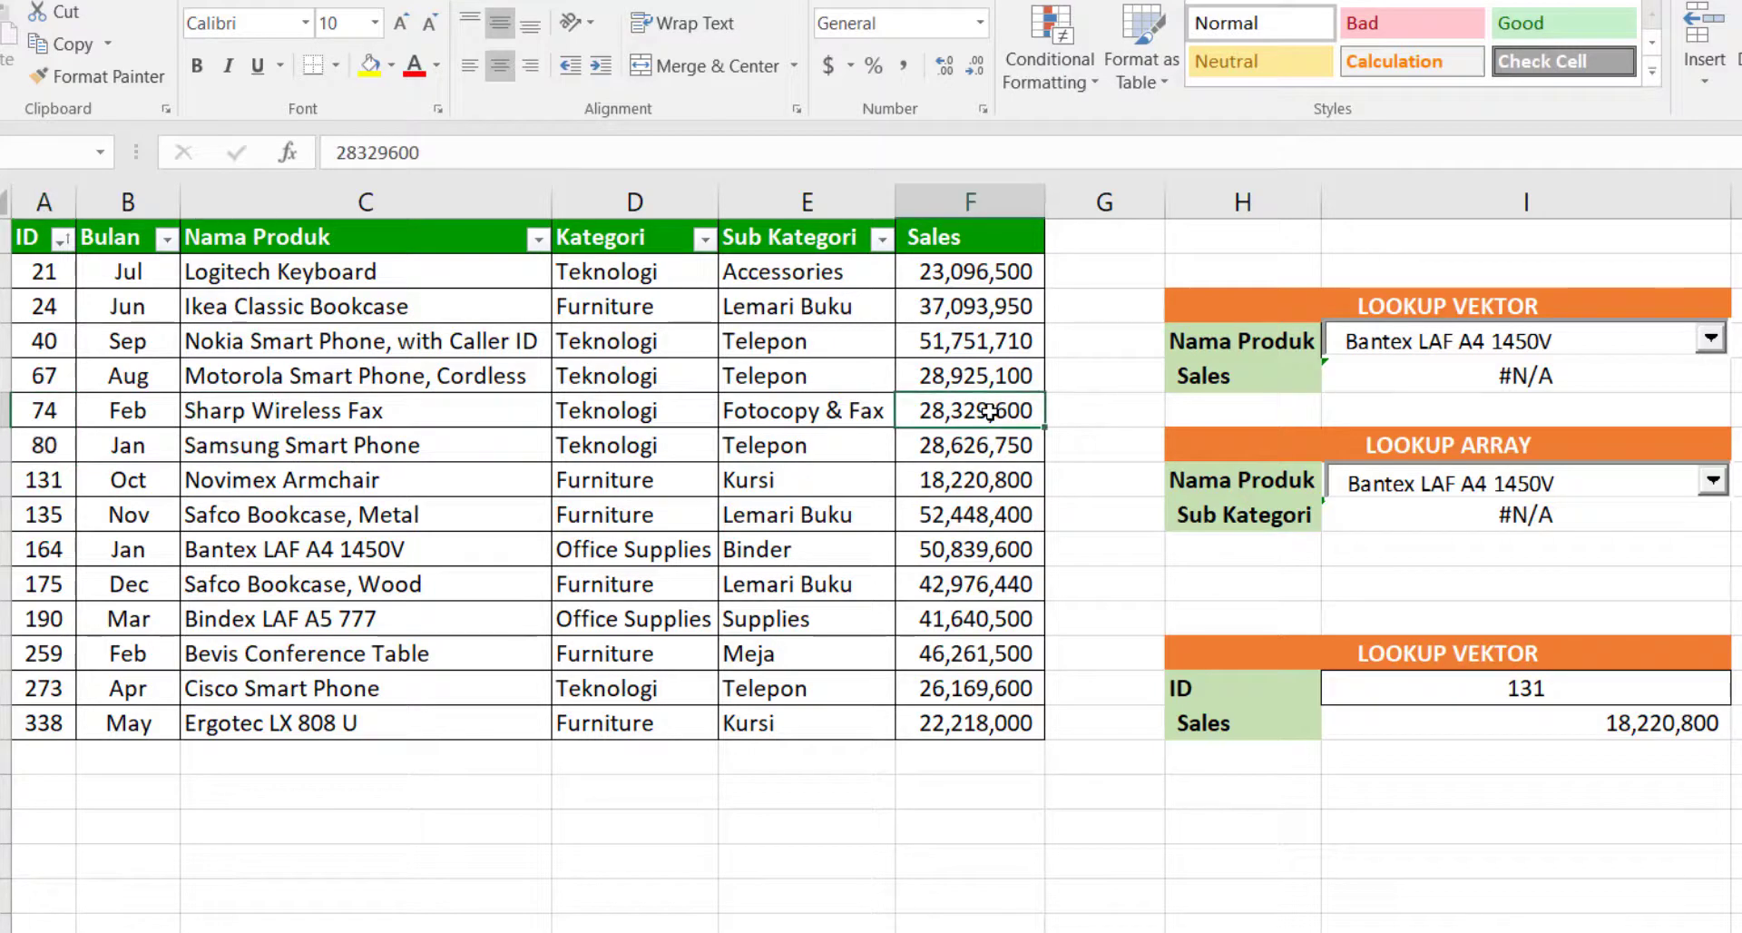
click(38, 454)
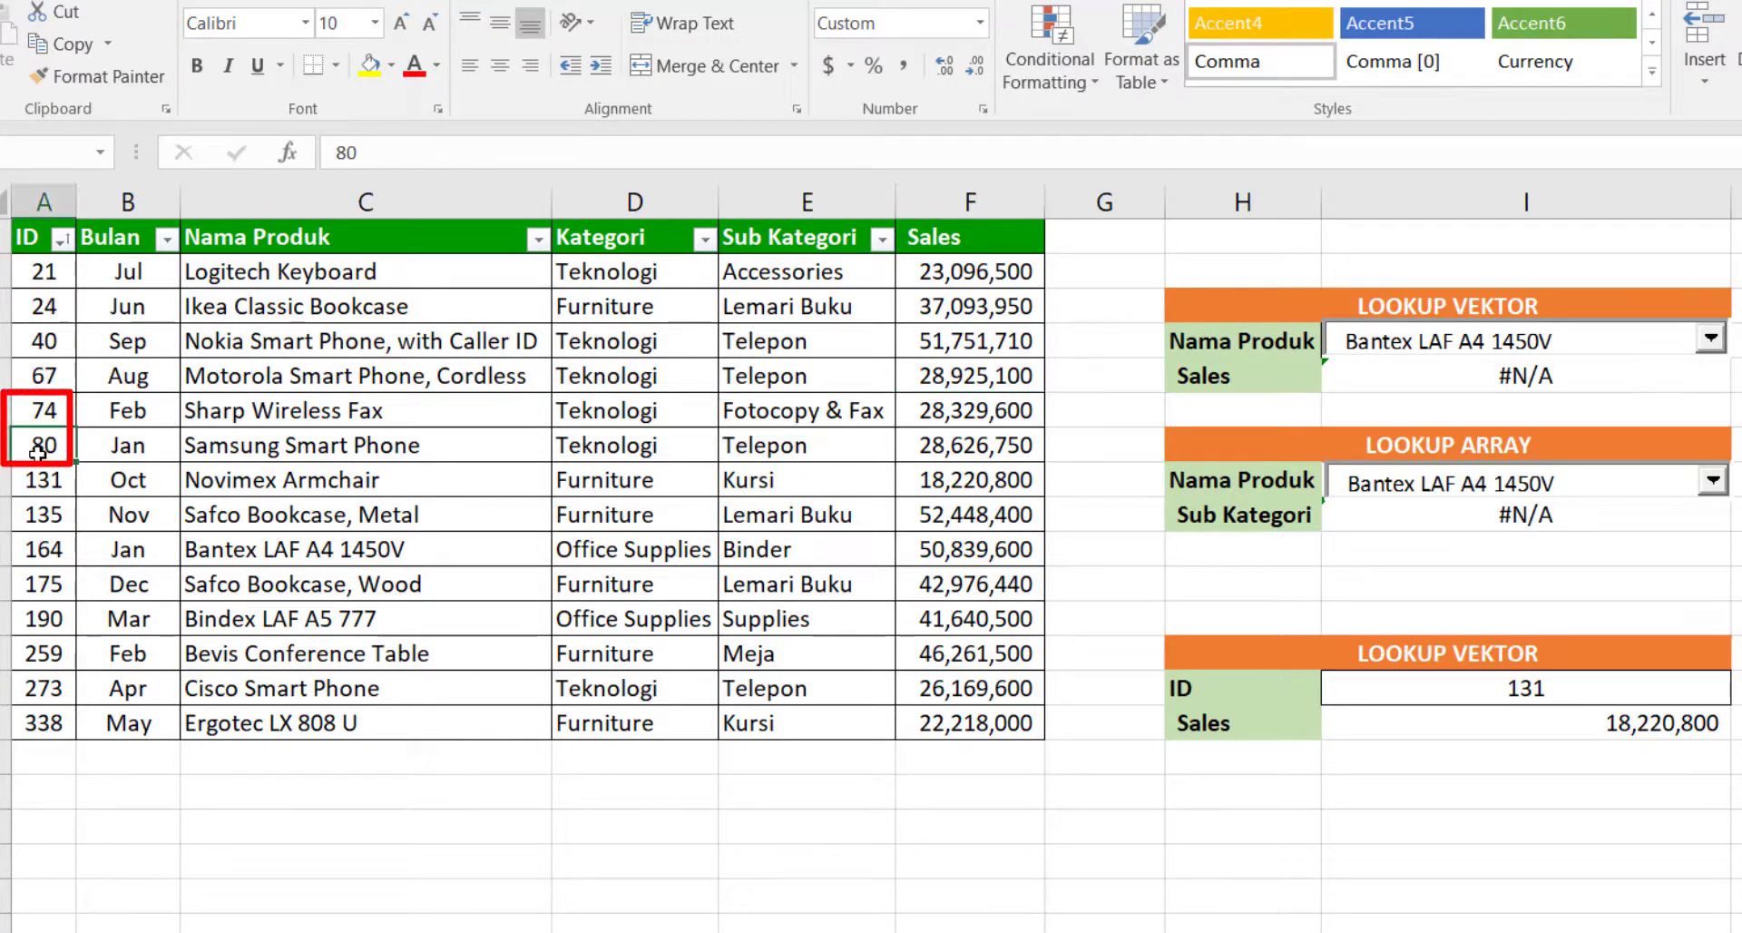
drag(37, 451, 950, 445)
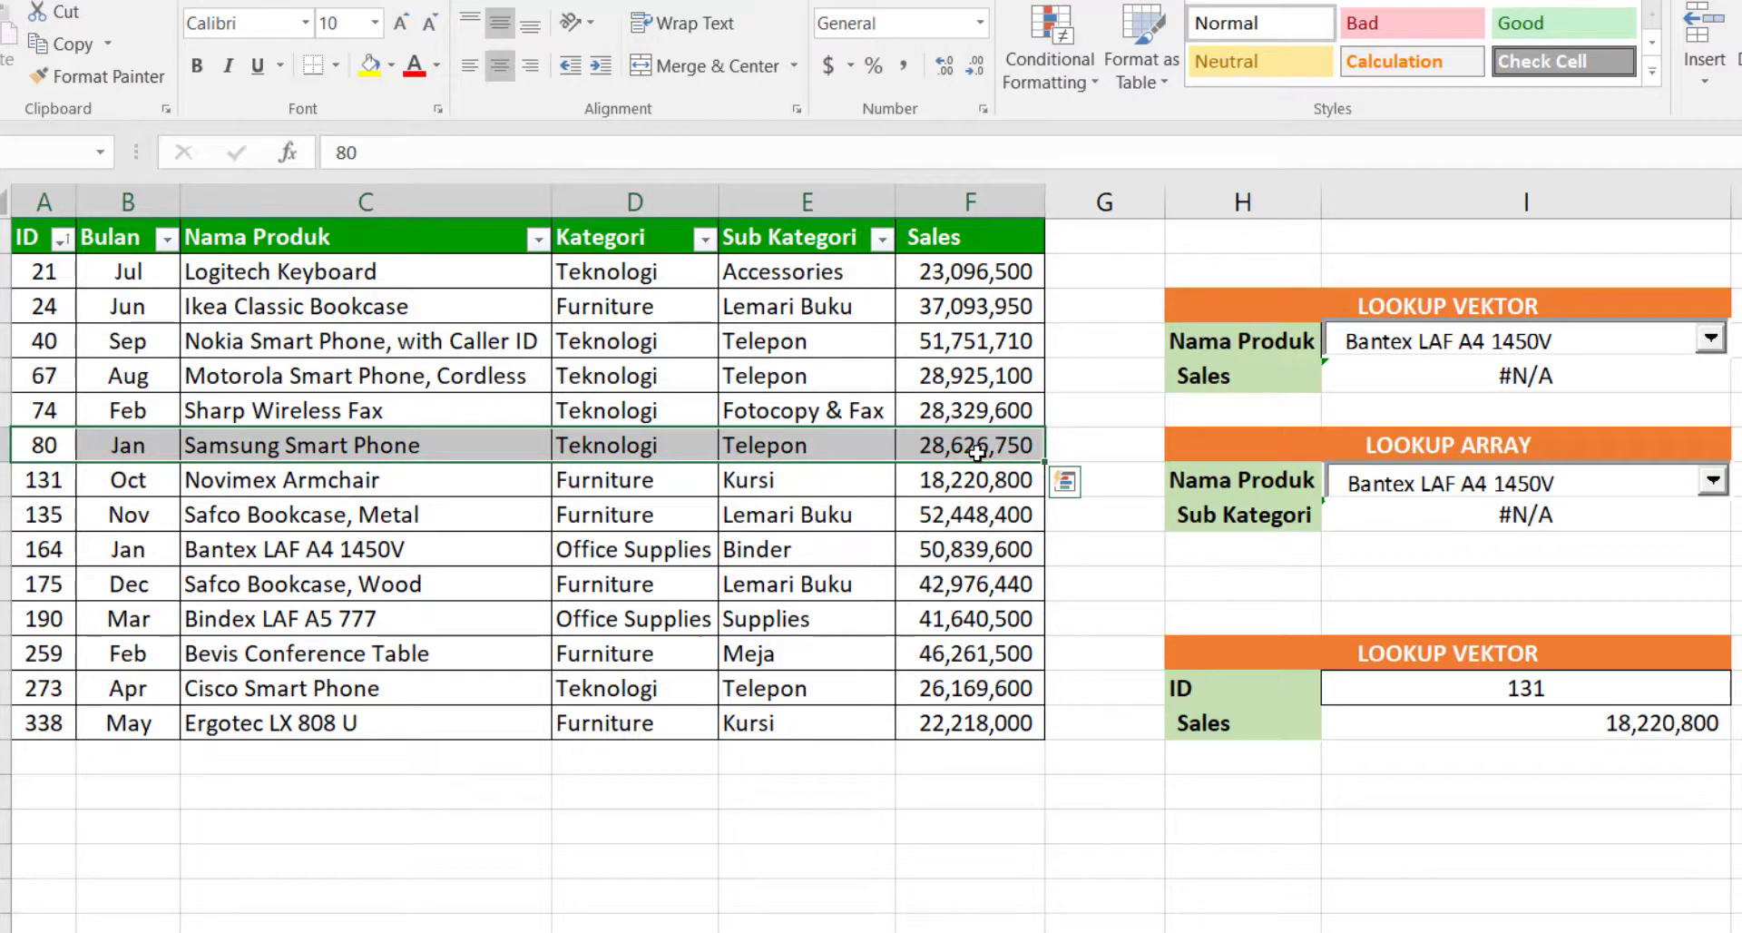
Step: Set the lookup ID in I14 to 275 and compare the Sales result with the table rows of IDs 273 and 338
click(1528, 666)
click(1615, 690)
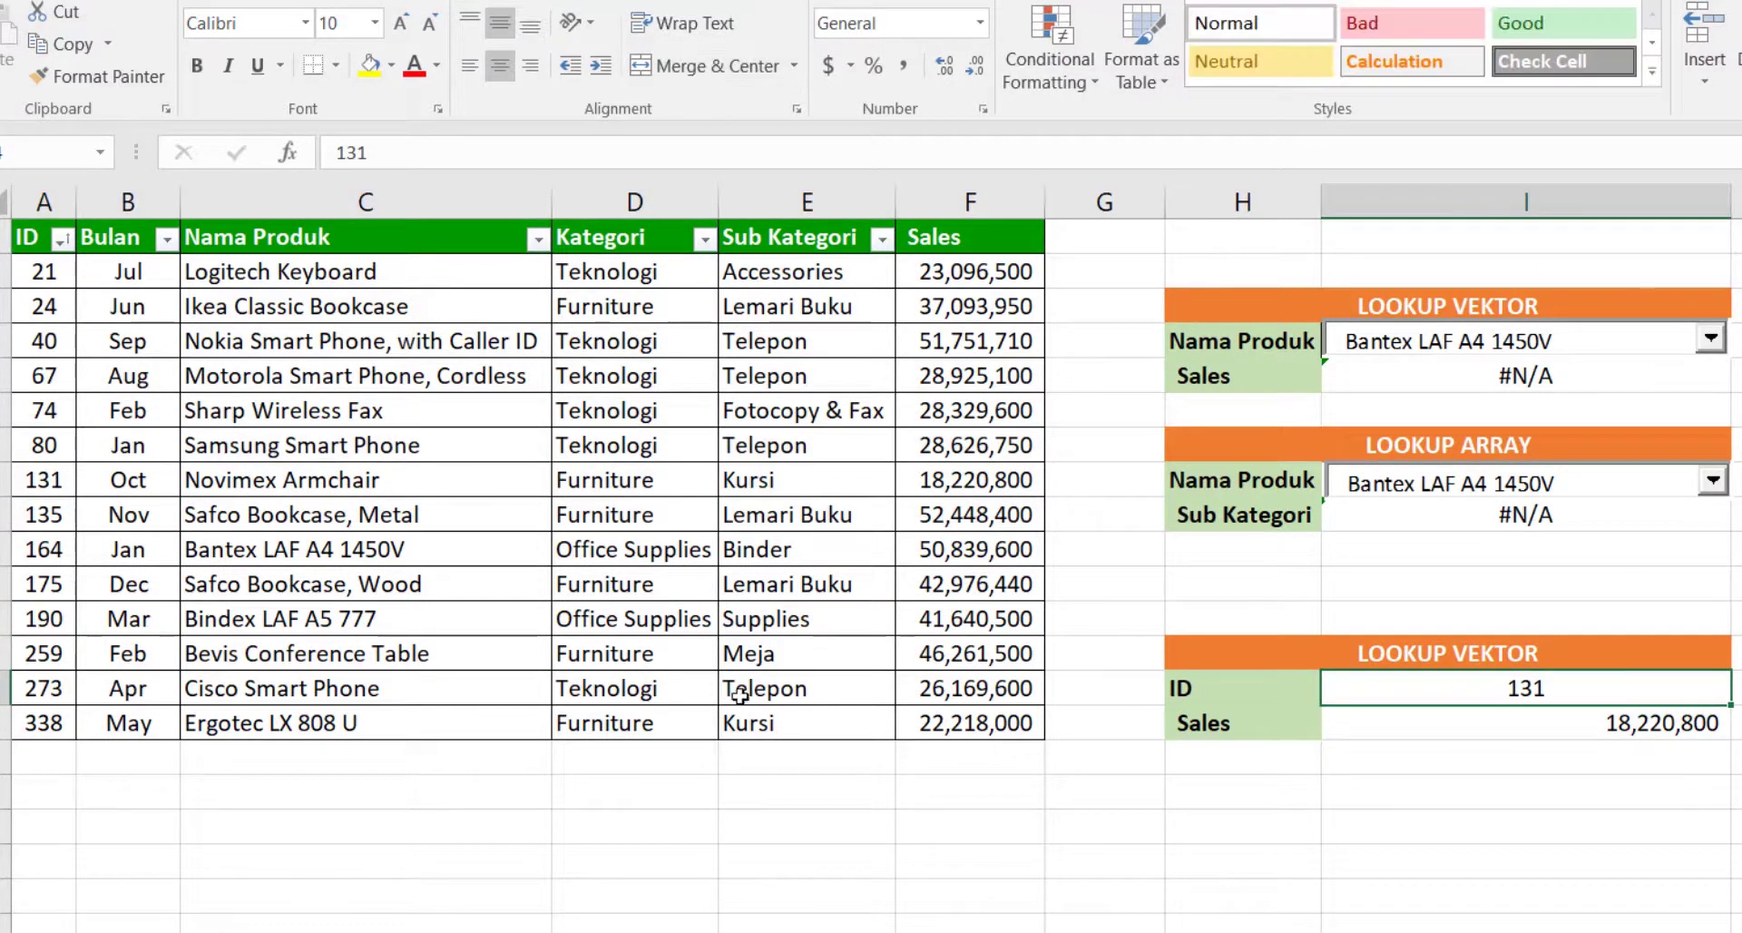
click(60, 689)
text(275)
key(Return)
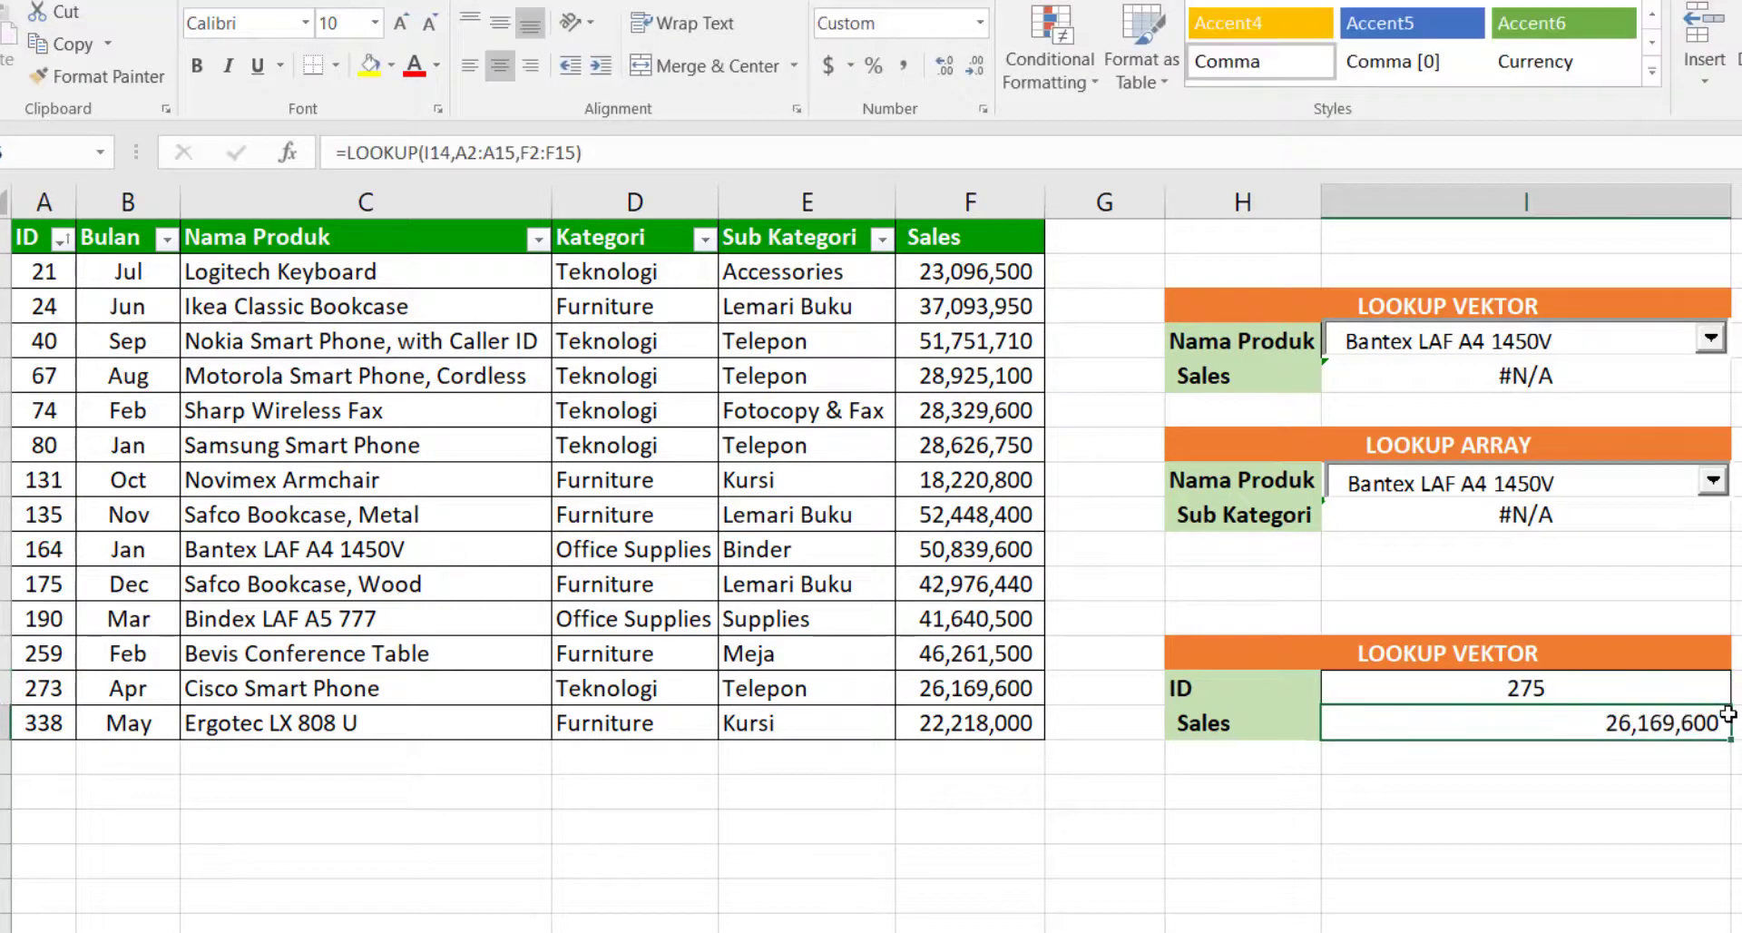
click(1037, 694)
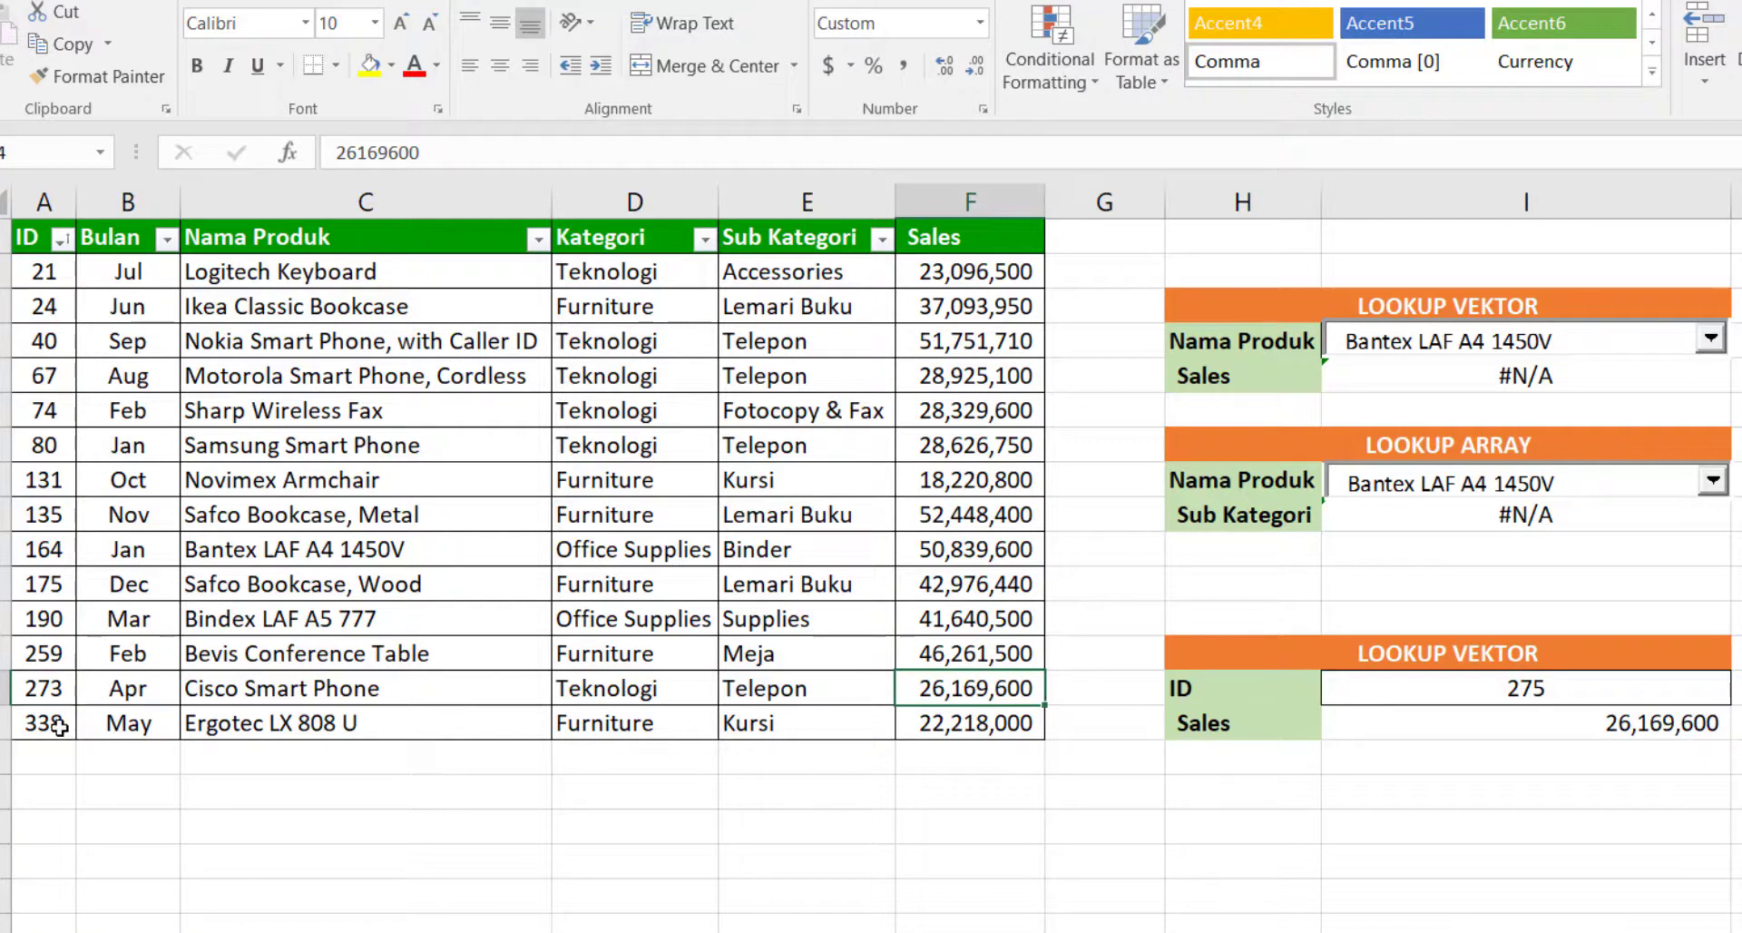
drag(59, 687, 59, 719)
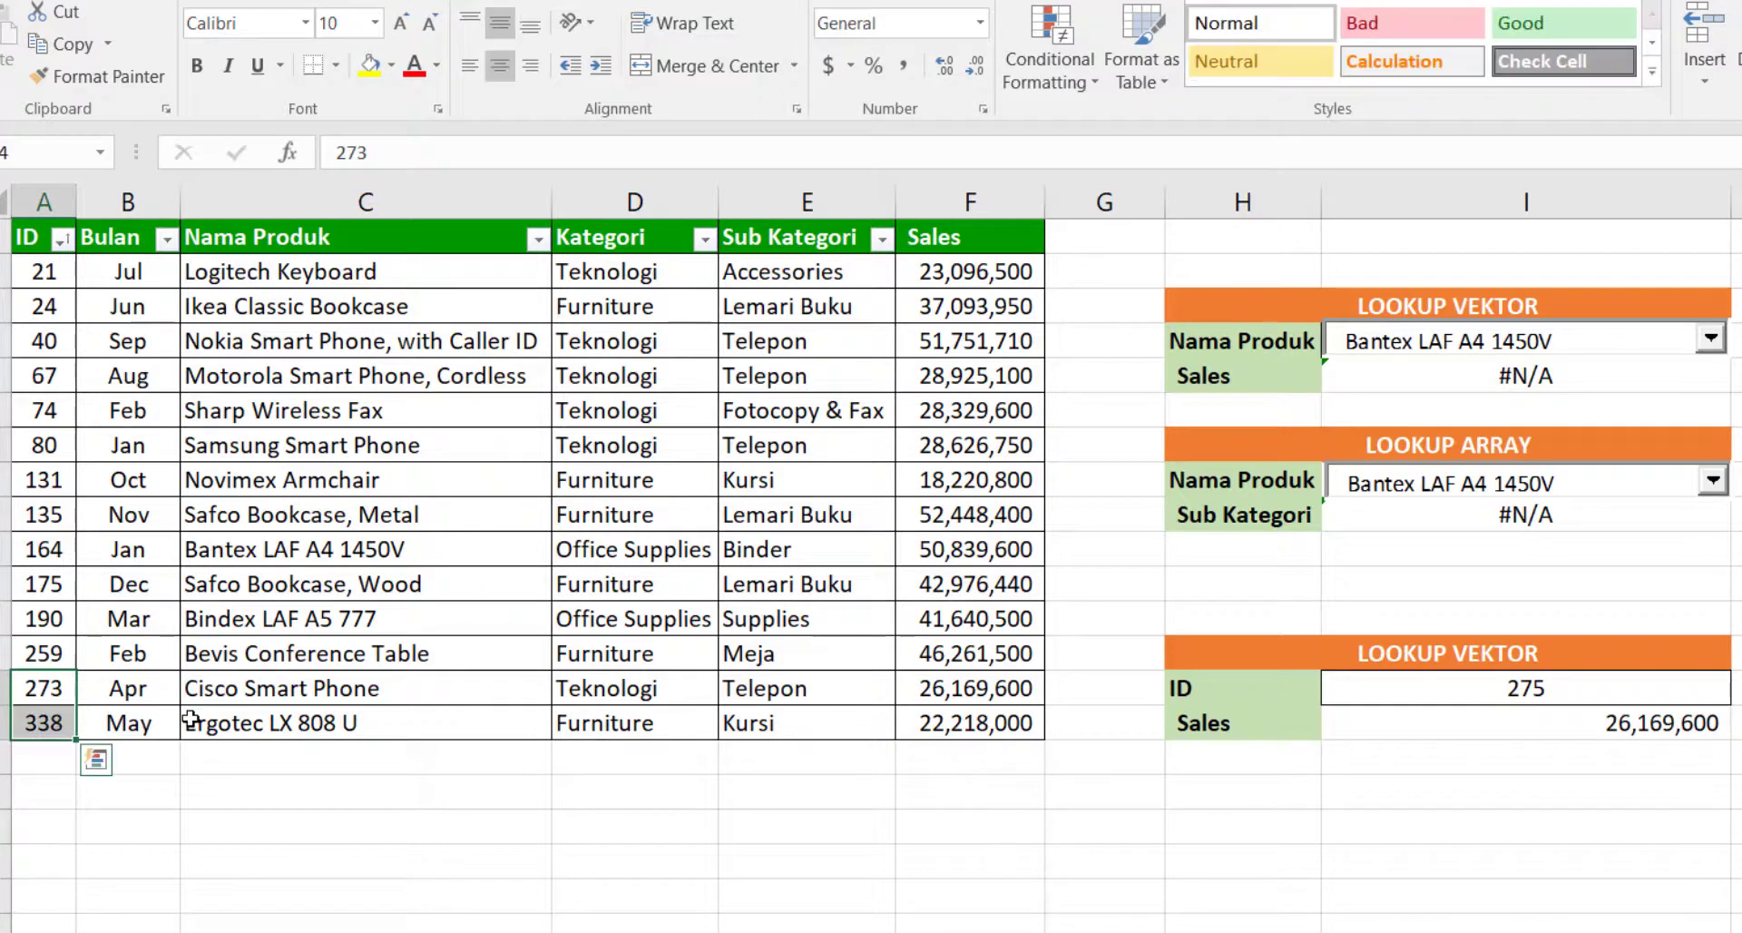
click(52, 685)
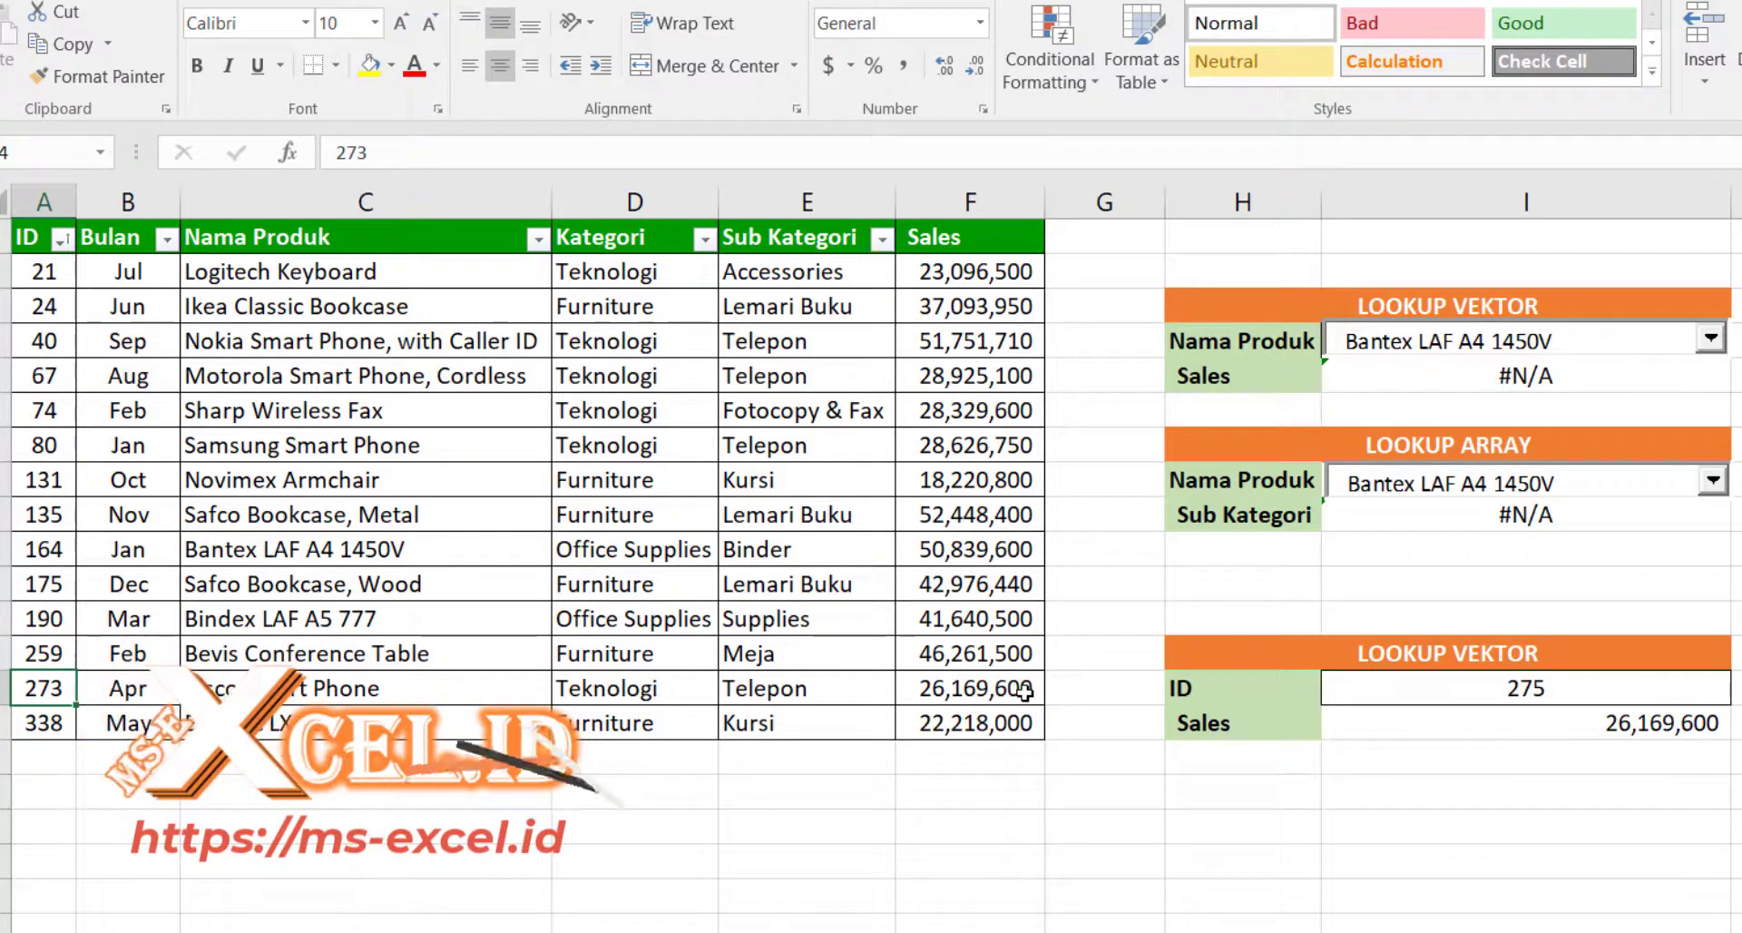
click(970, 688)
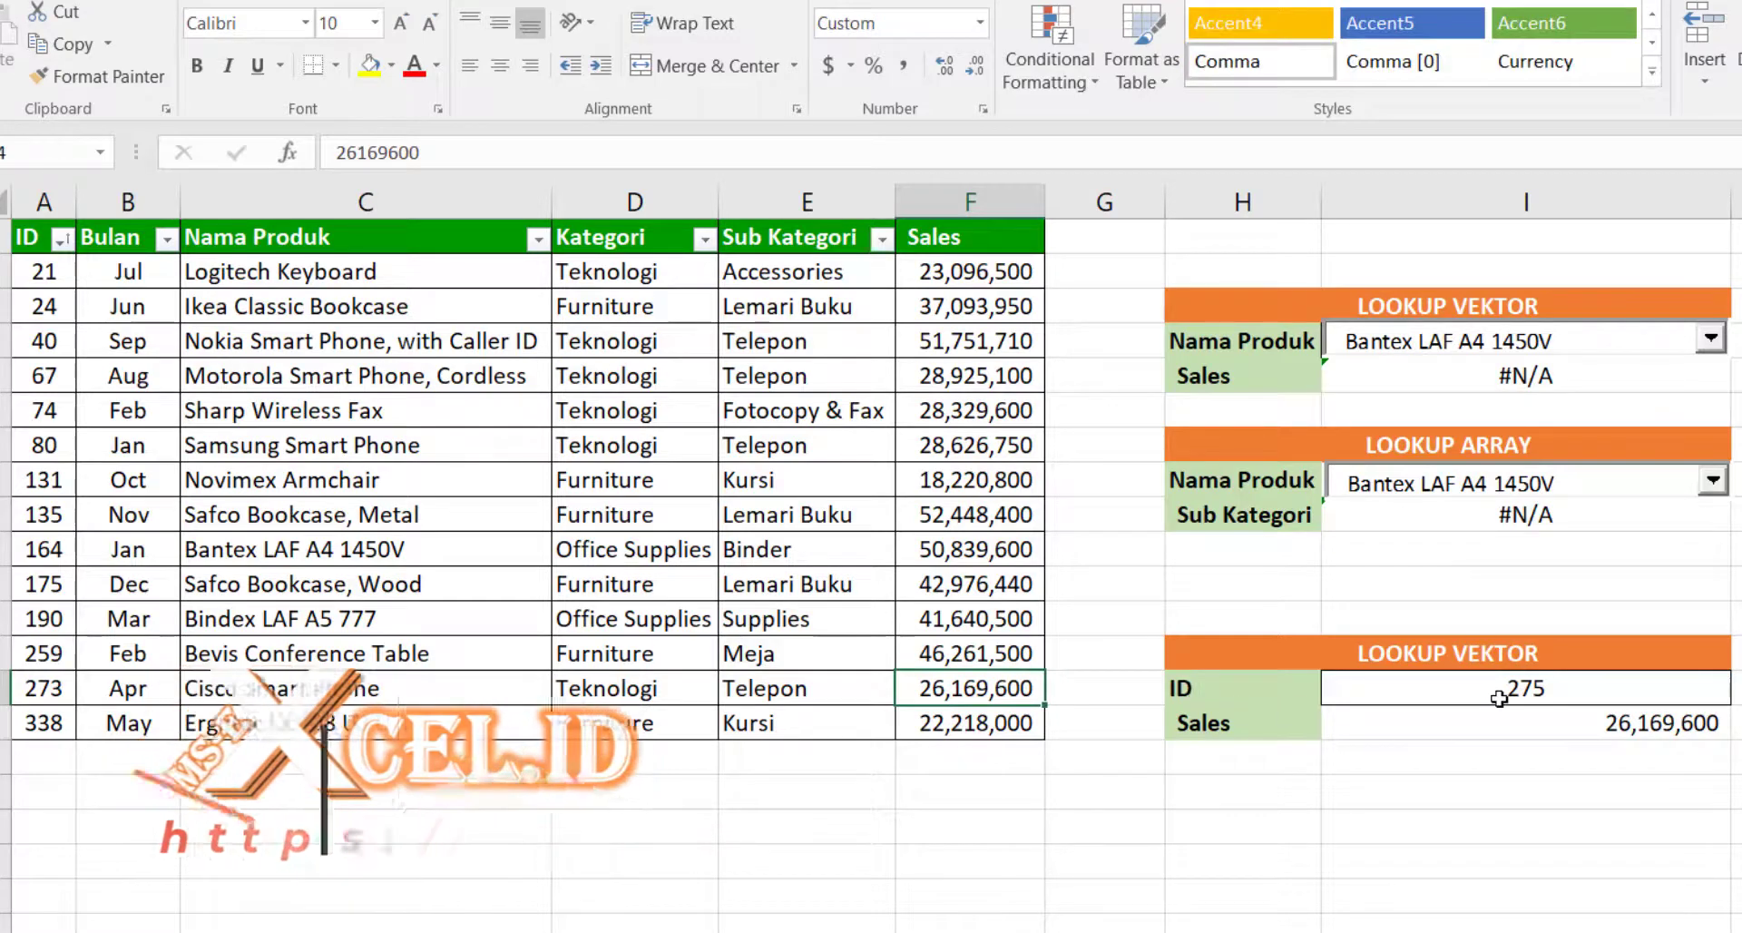